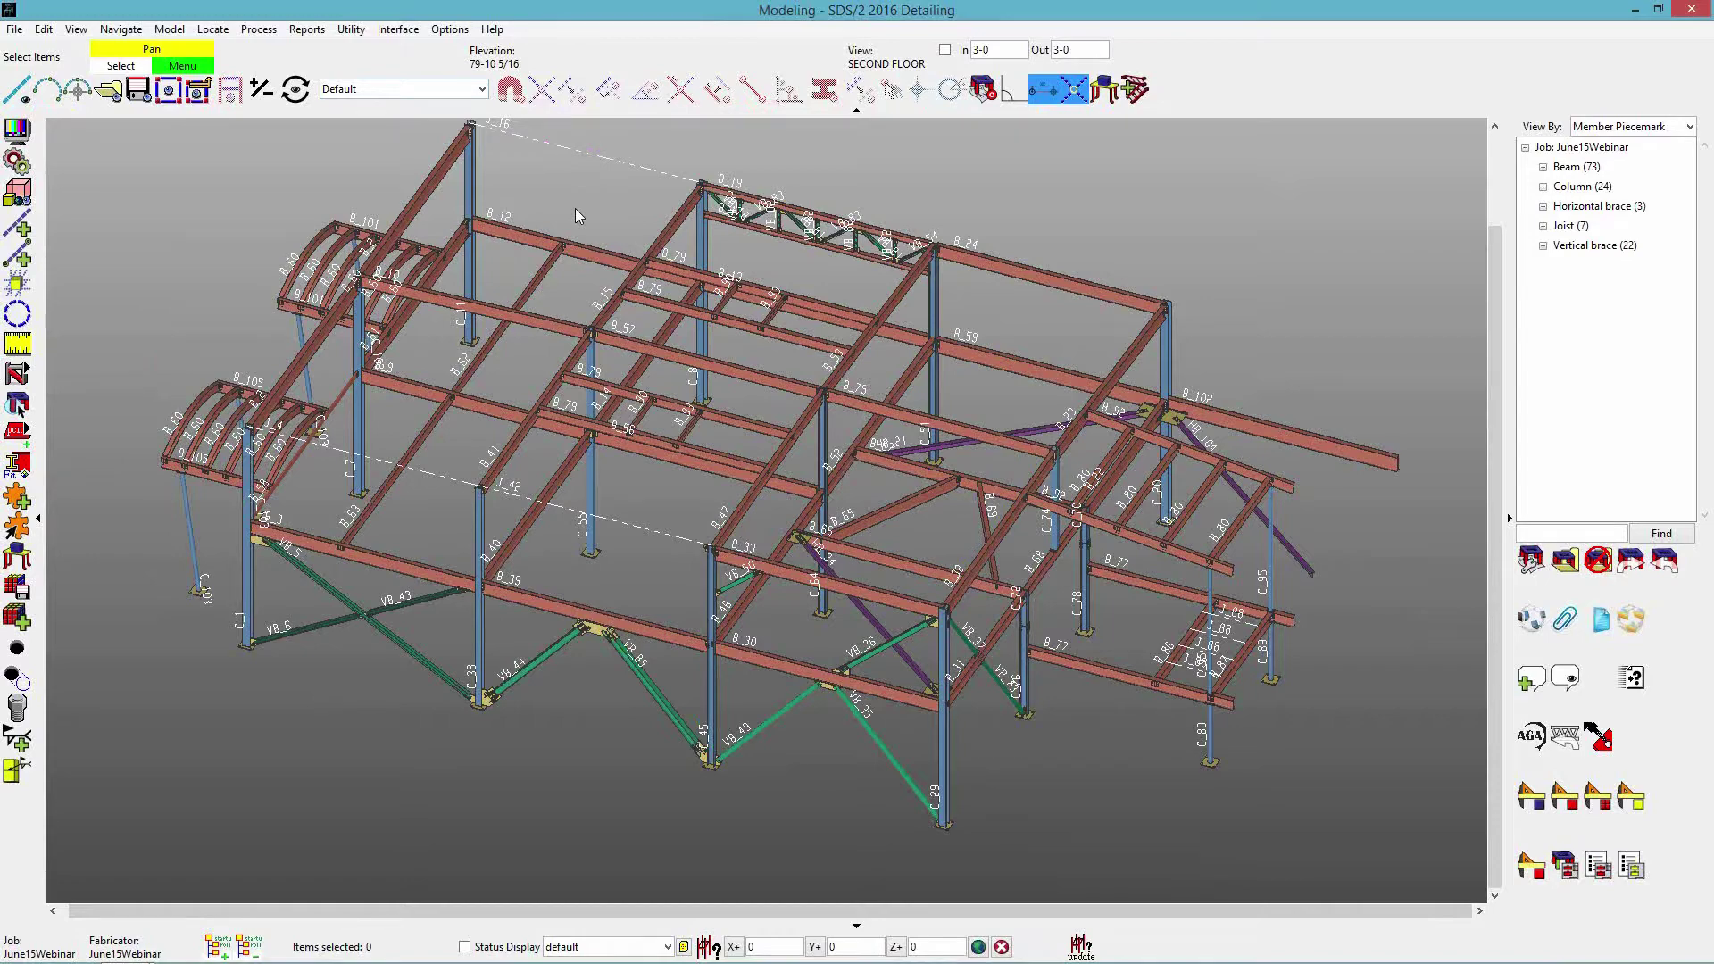
Examine the plain left end of beam B_30 at its supporting column and review the beam's connection settings without changing them.
scroll(709, 698, "up", 5)
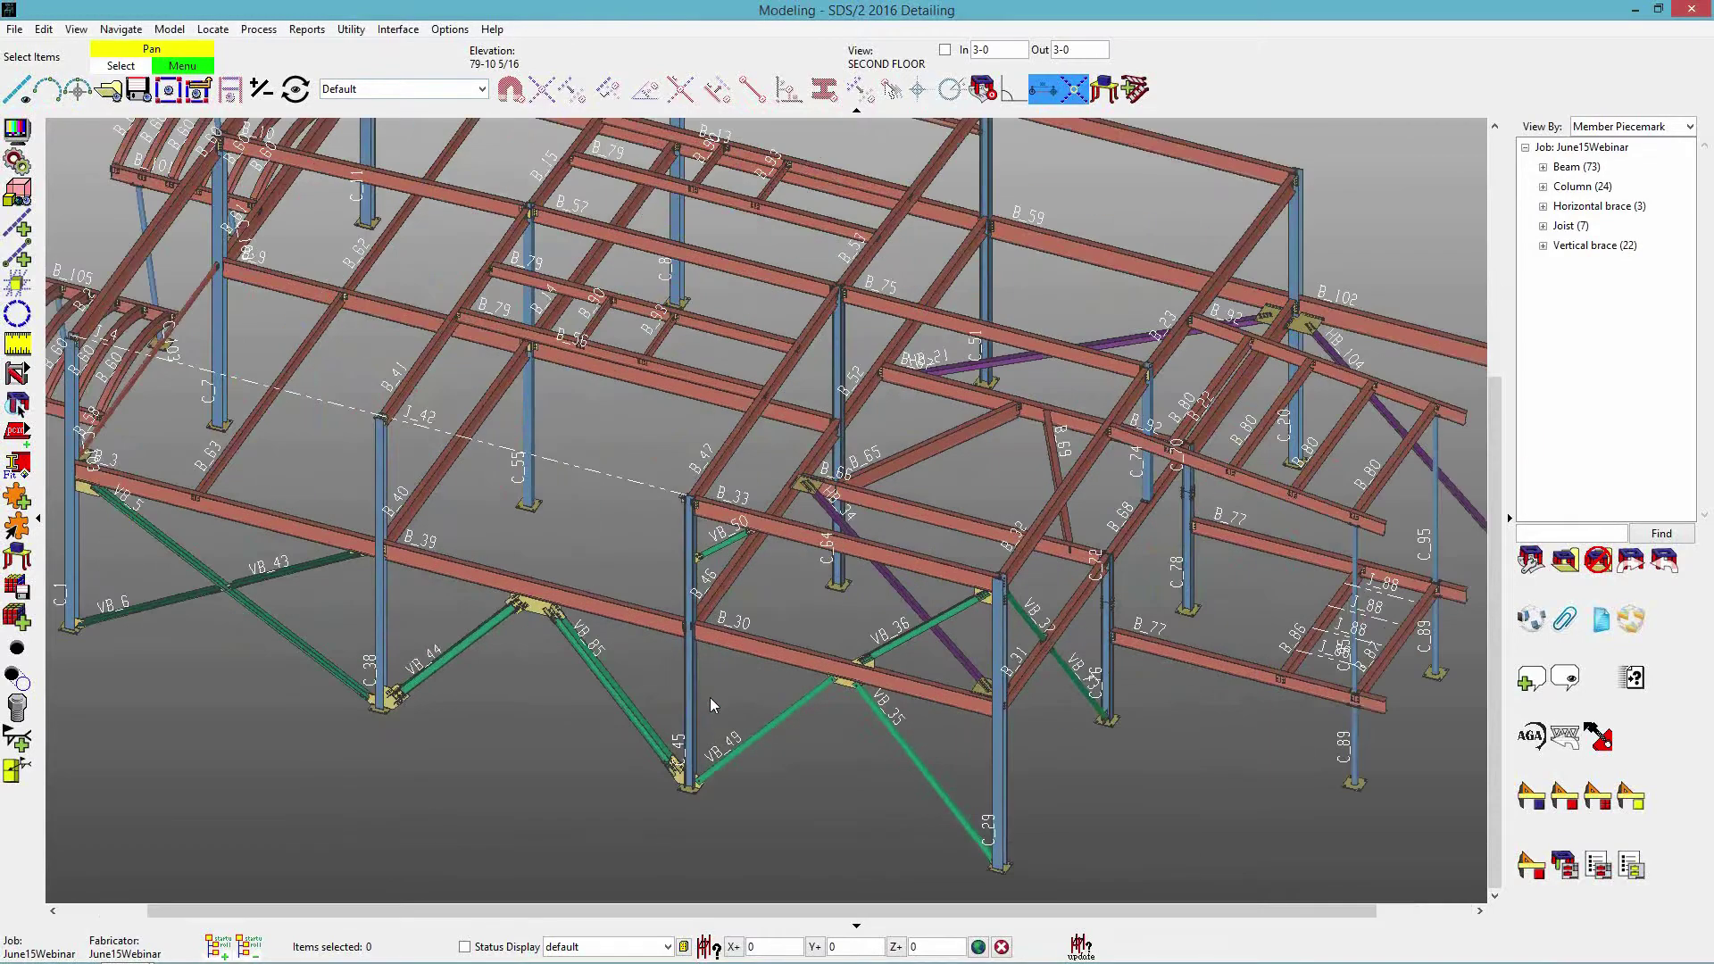
scroll(720, 672, "up", 5)
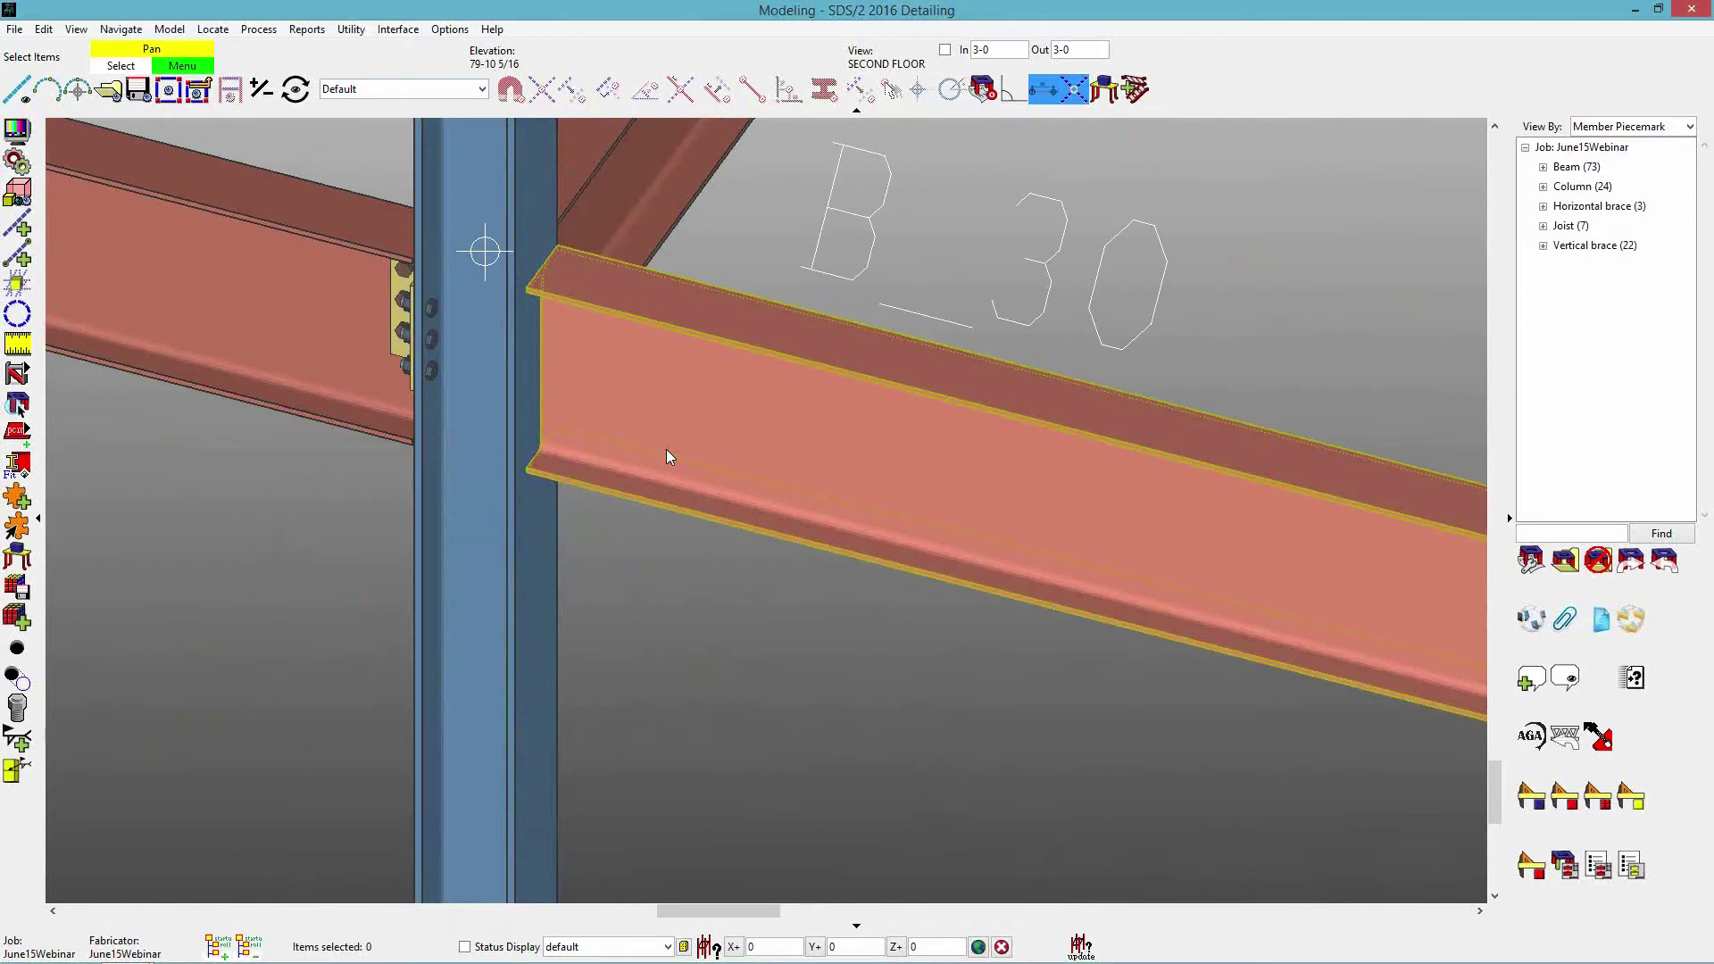
left_click(676, 443, "shift")
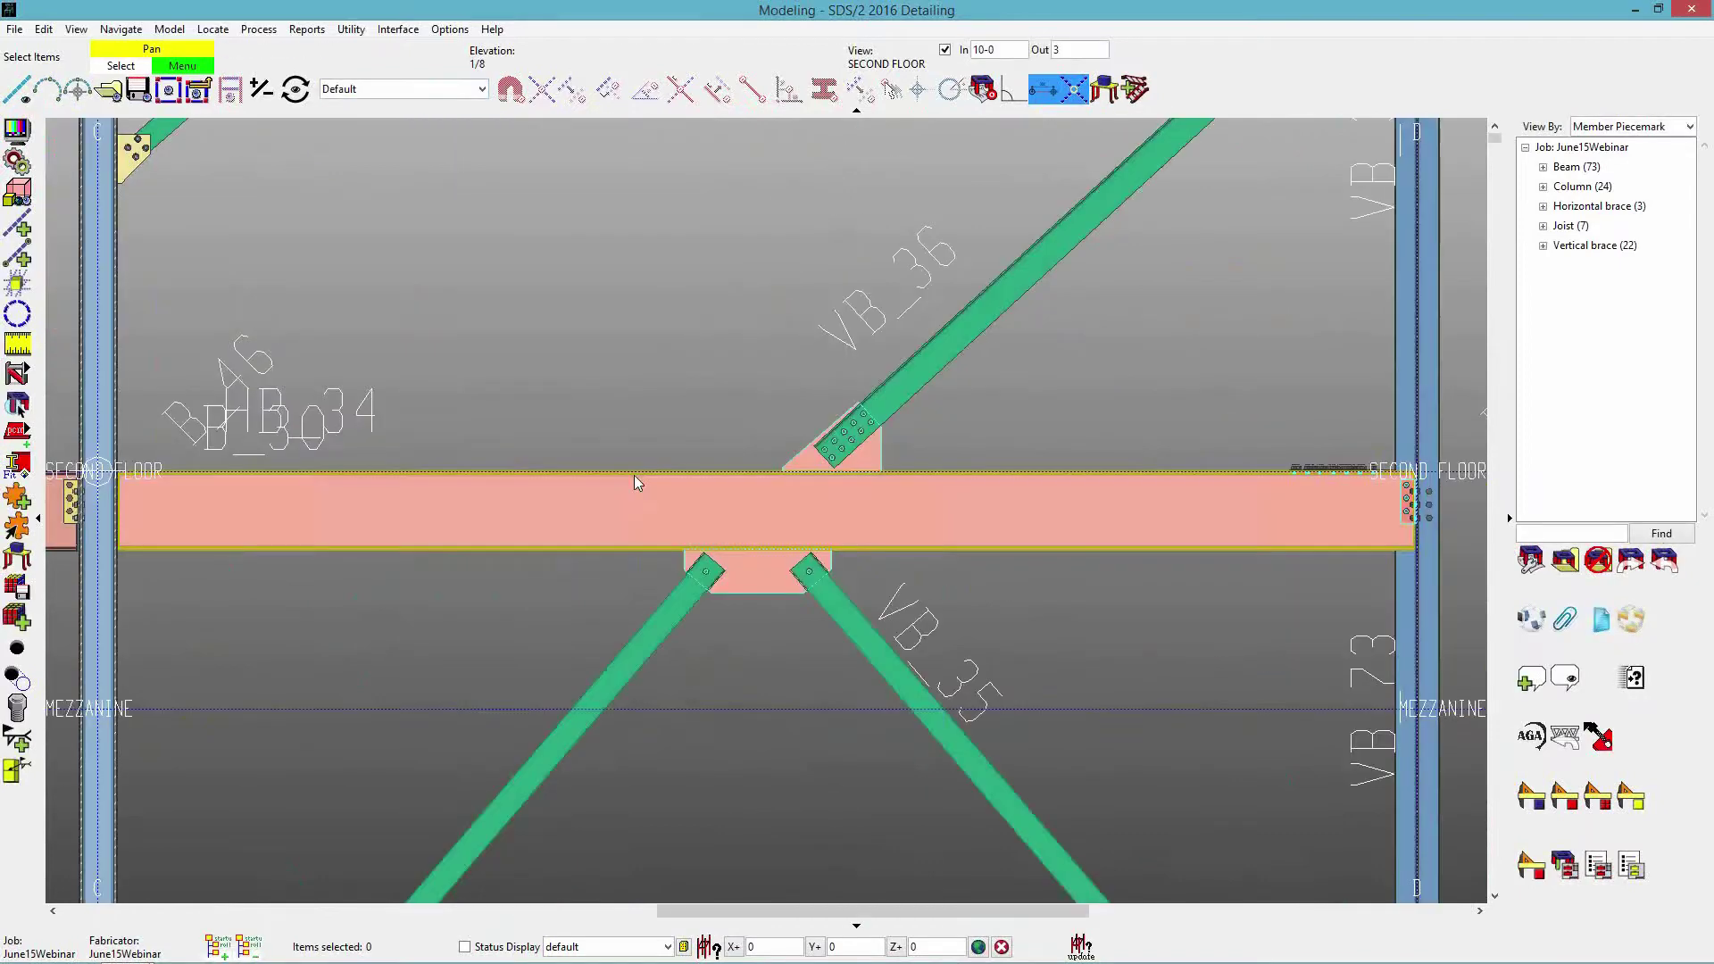
middle_click_drag(88, 510, 394, 515)
scroll(394, 514, "up", 5)
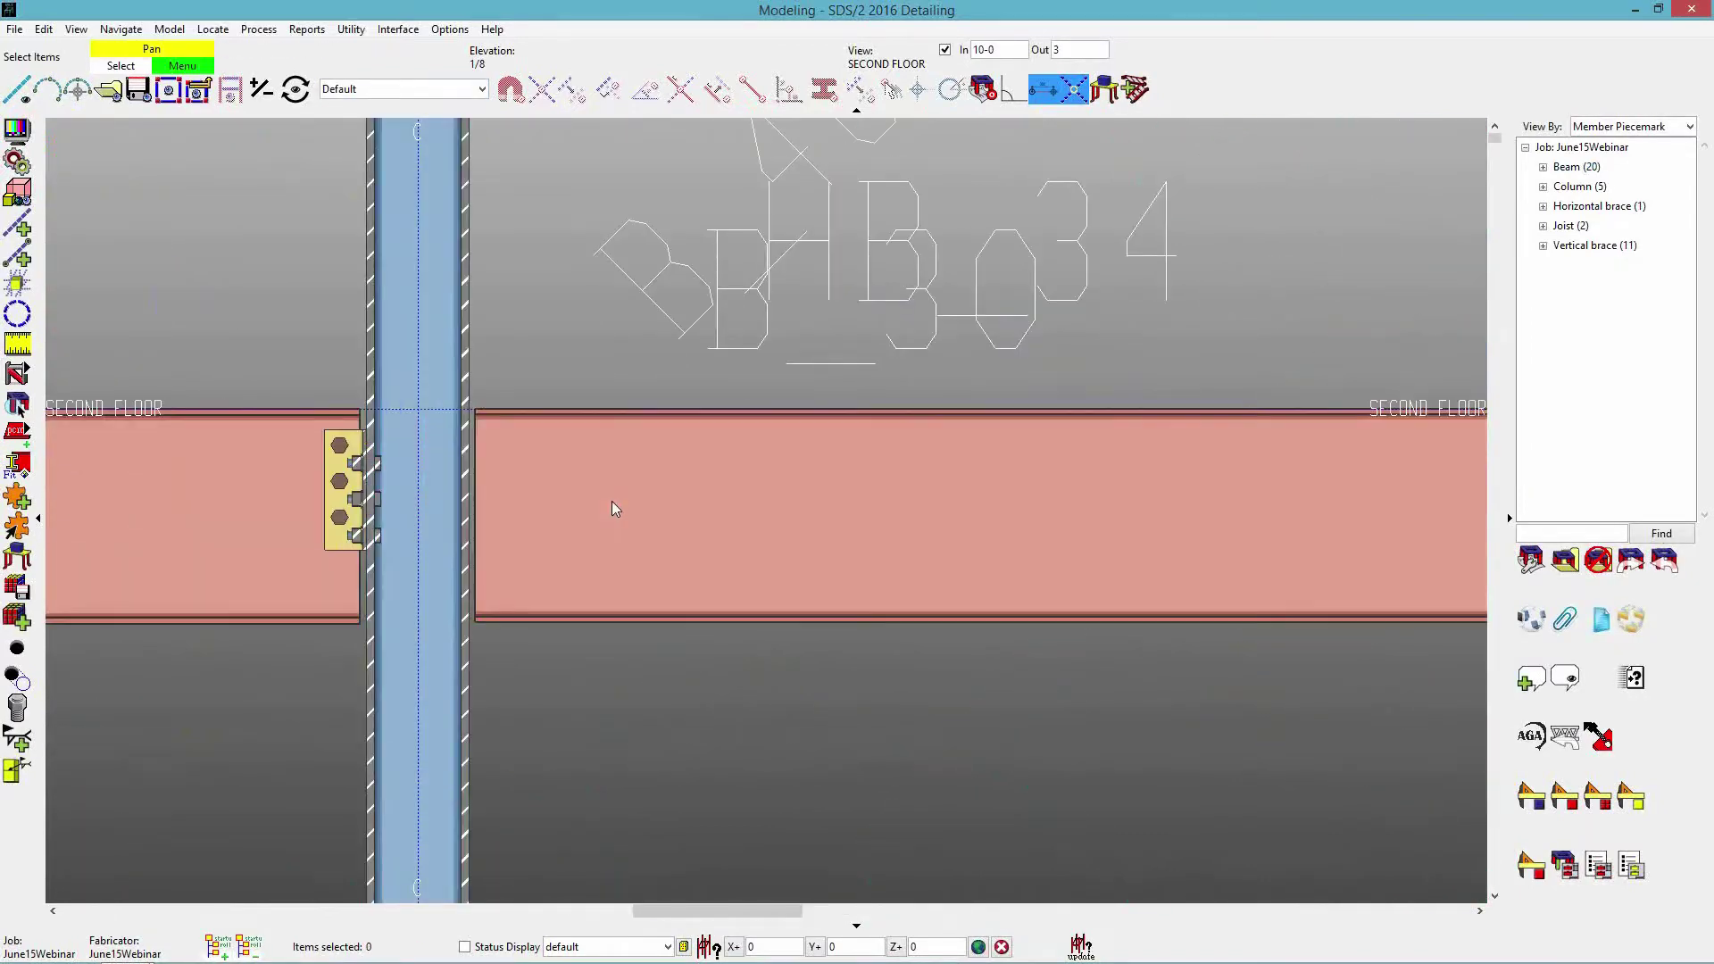
double_click(613, 501)
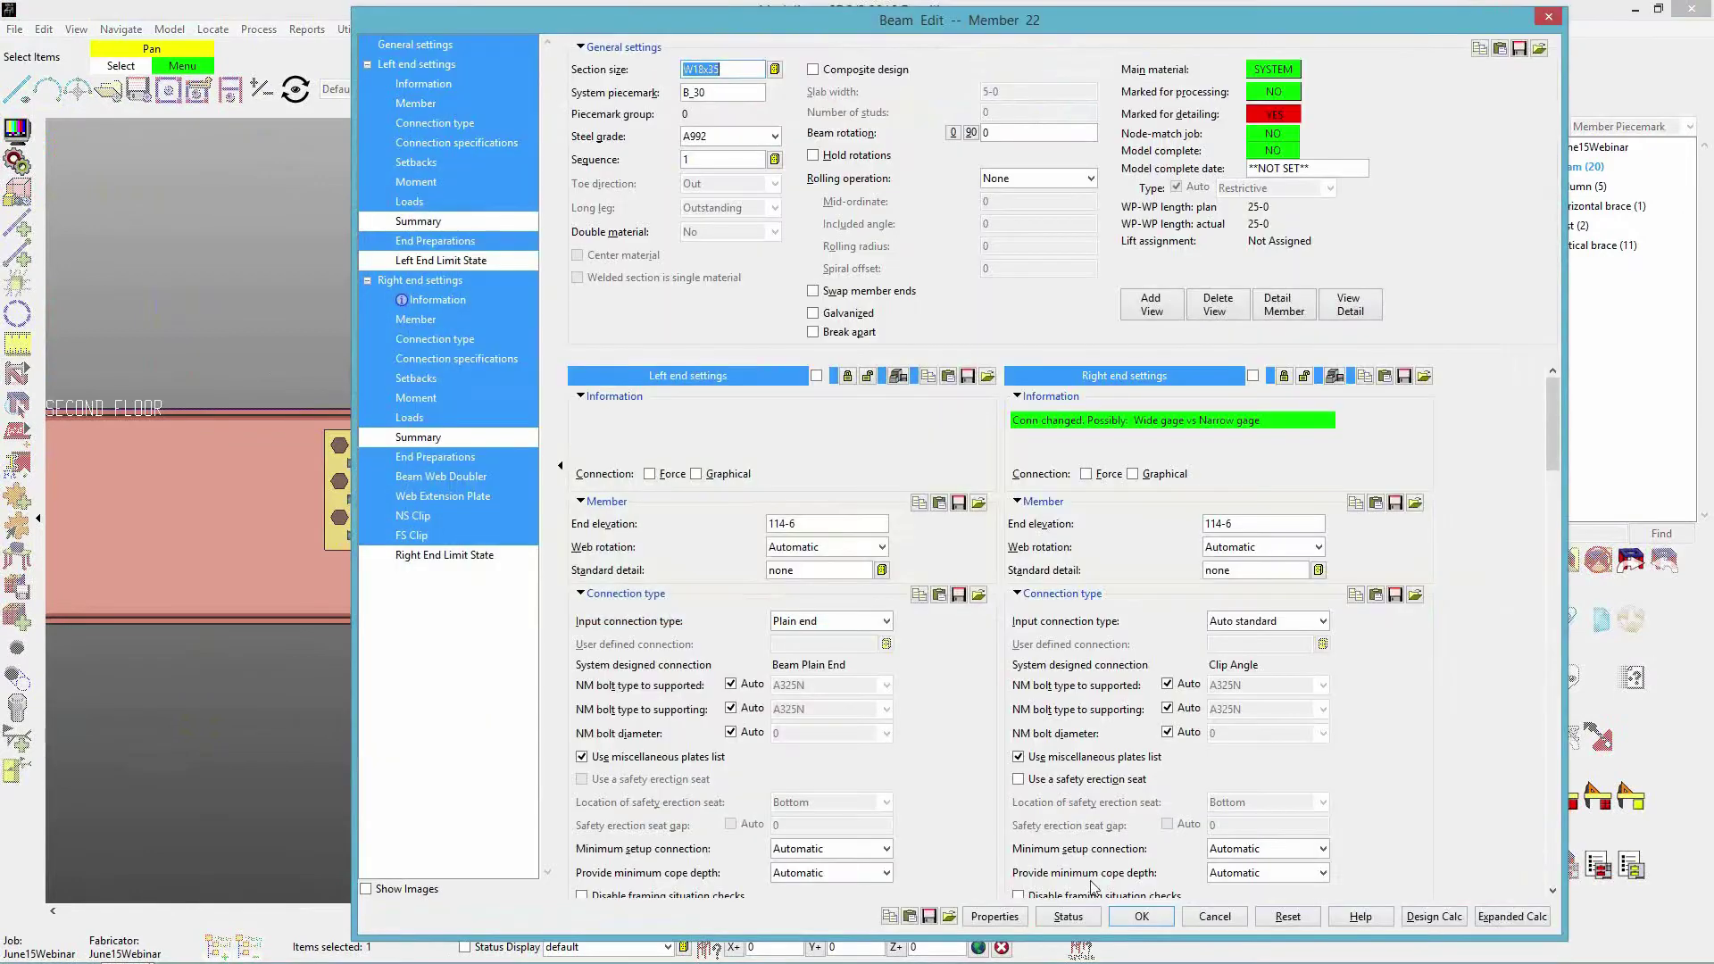
left_click(1207, 918)
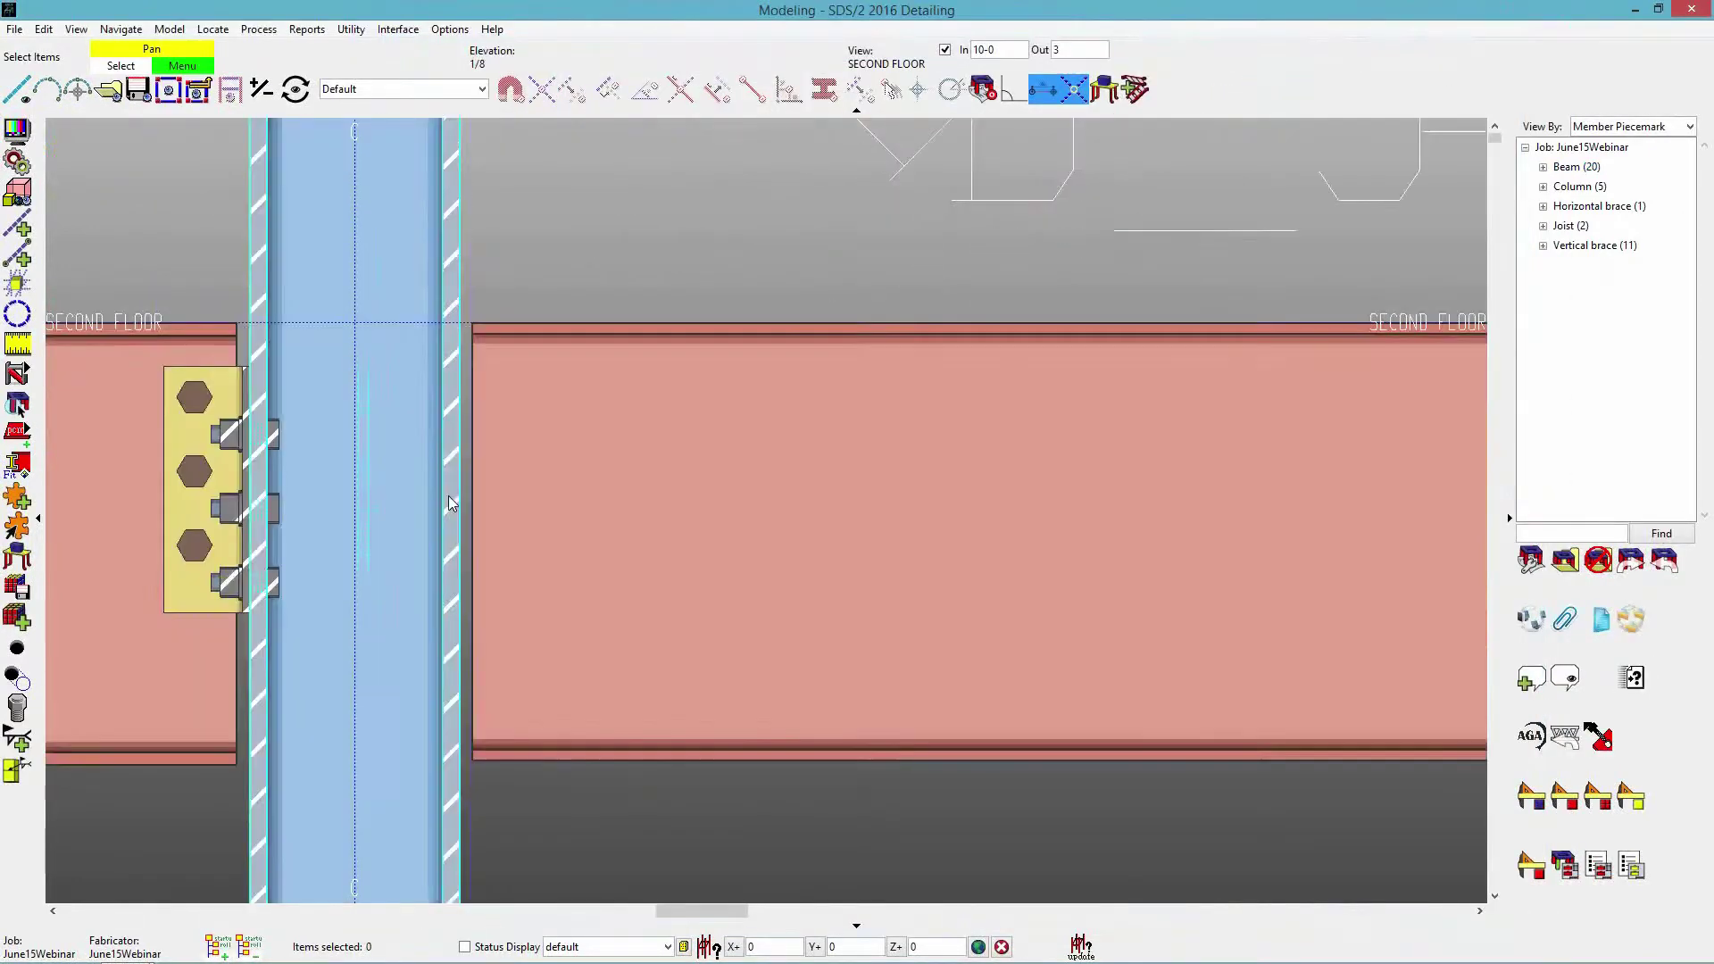
Set the job's plain end field clearance for non-autostandard beam connections to 1.
scroll(451, 505, "up", 2)
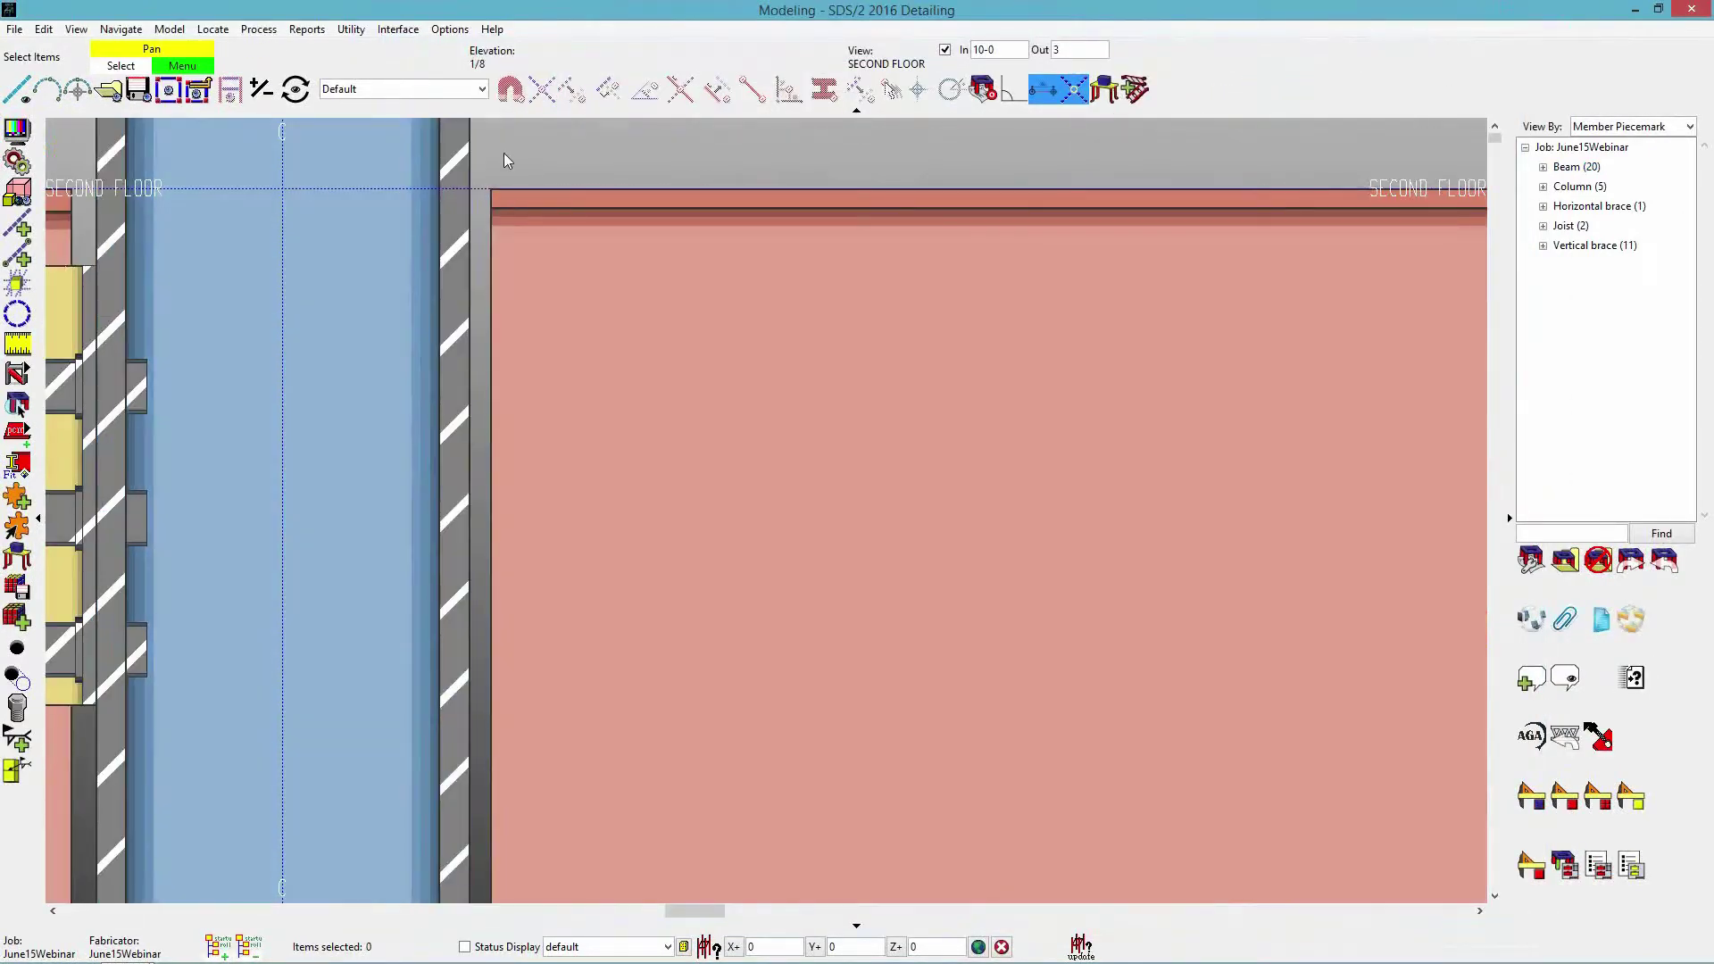
left_click(449, 29)
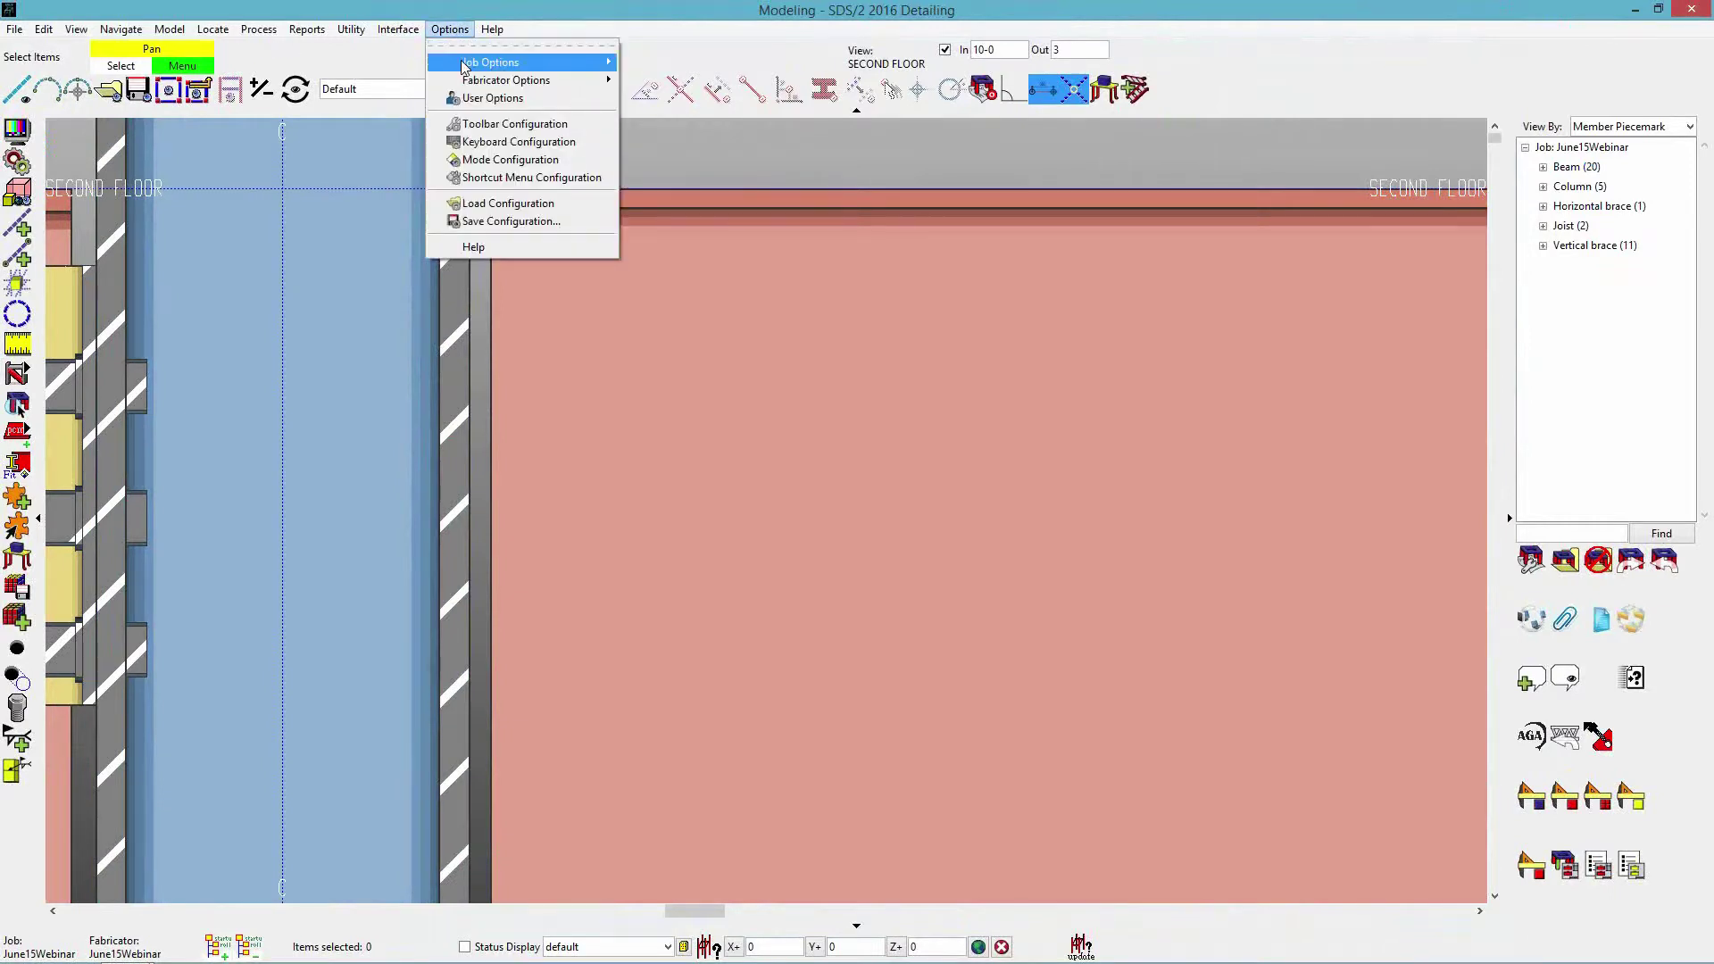
mouse_move(463, 67)
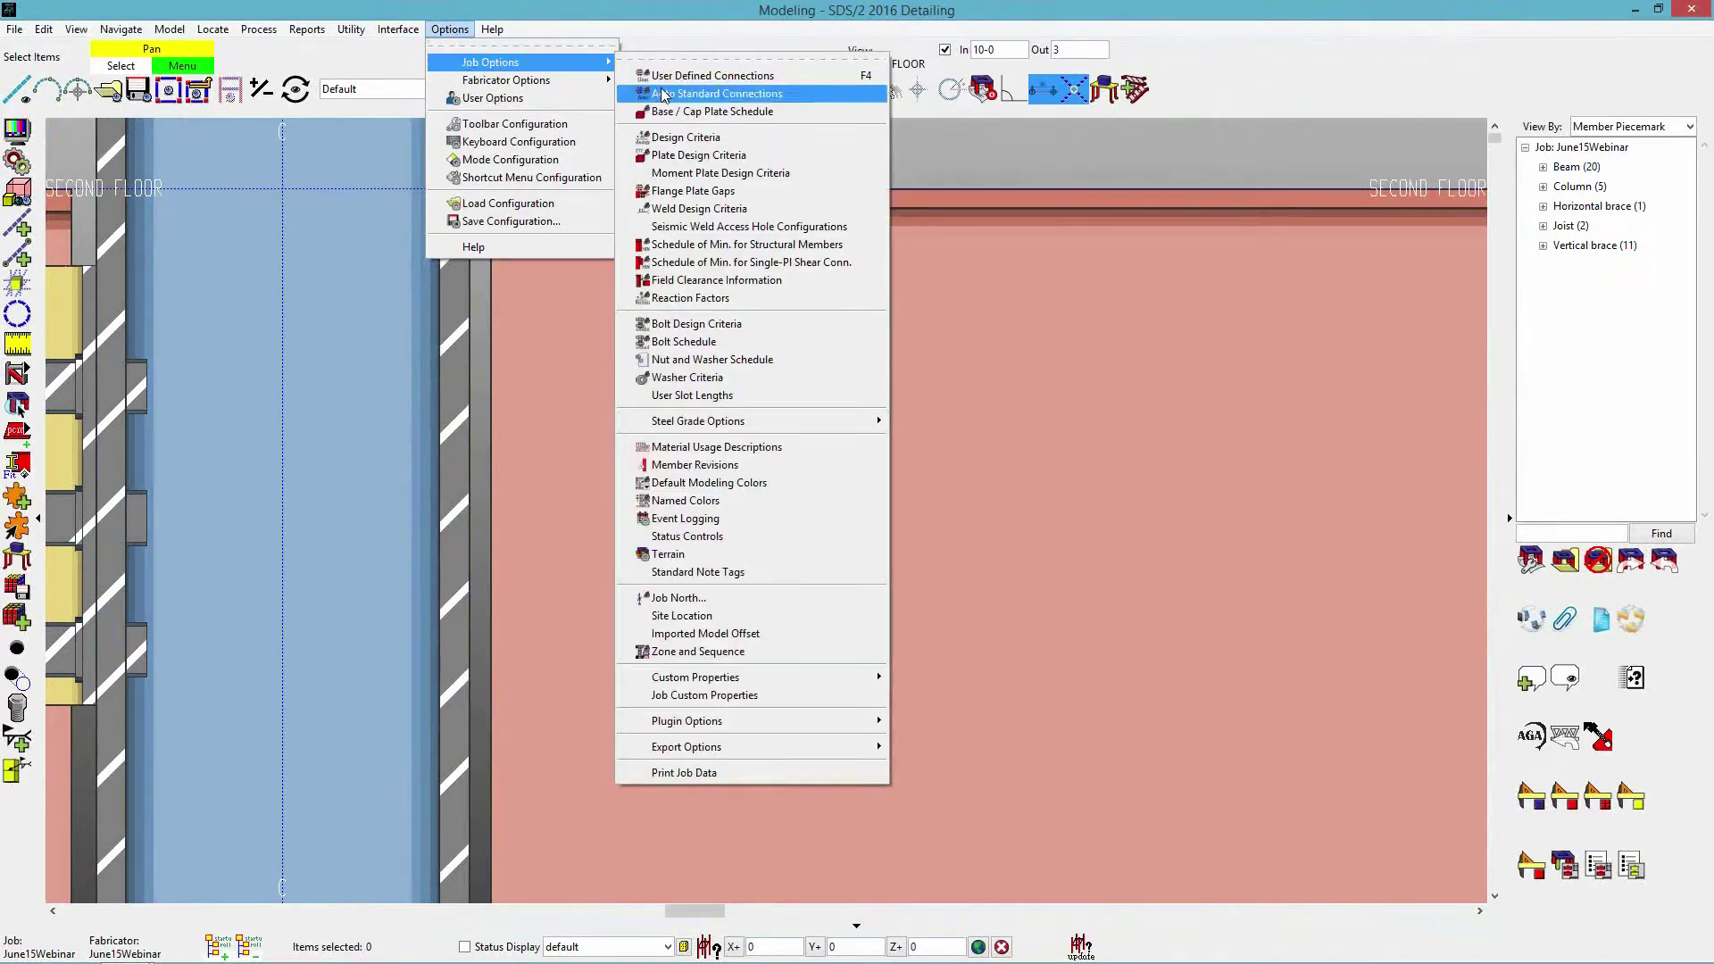
left_click(711, 280)
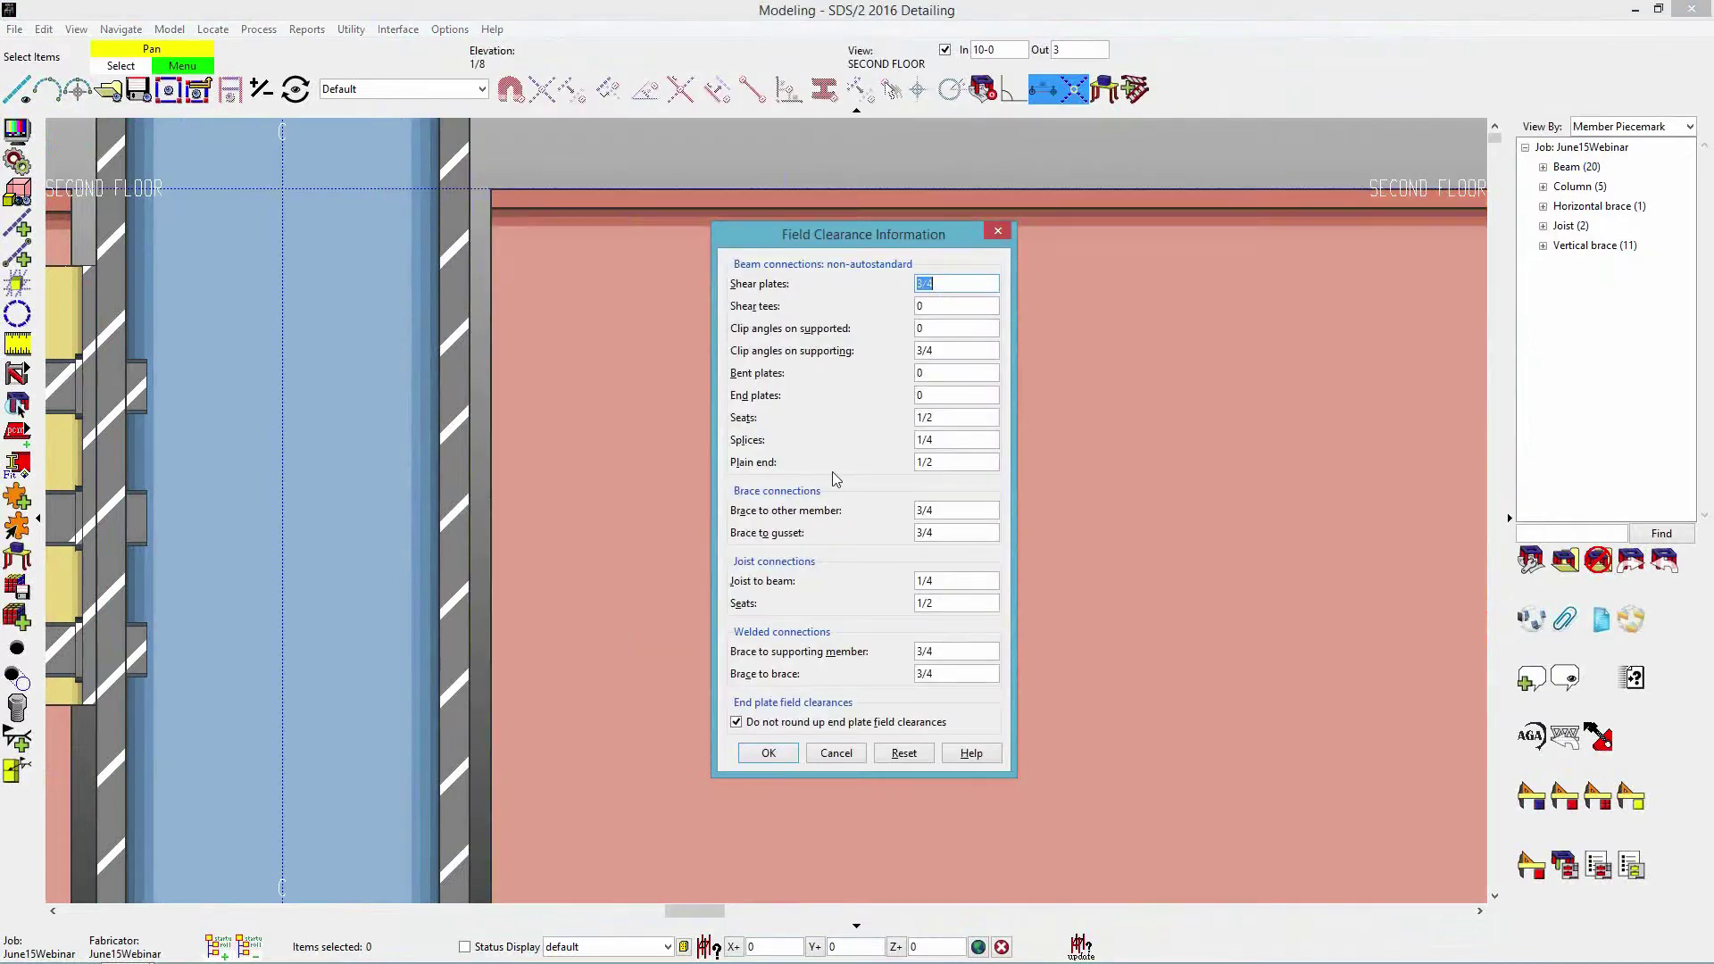
left_click(967, 465)
left_click(971, 462)
double_click(984, 460)
type("1")
key("Tab")
left_click(768, 753)
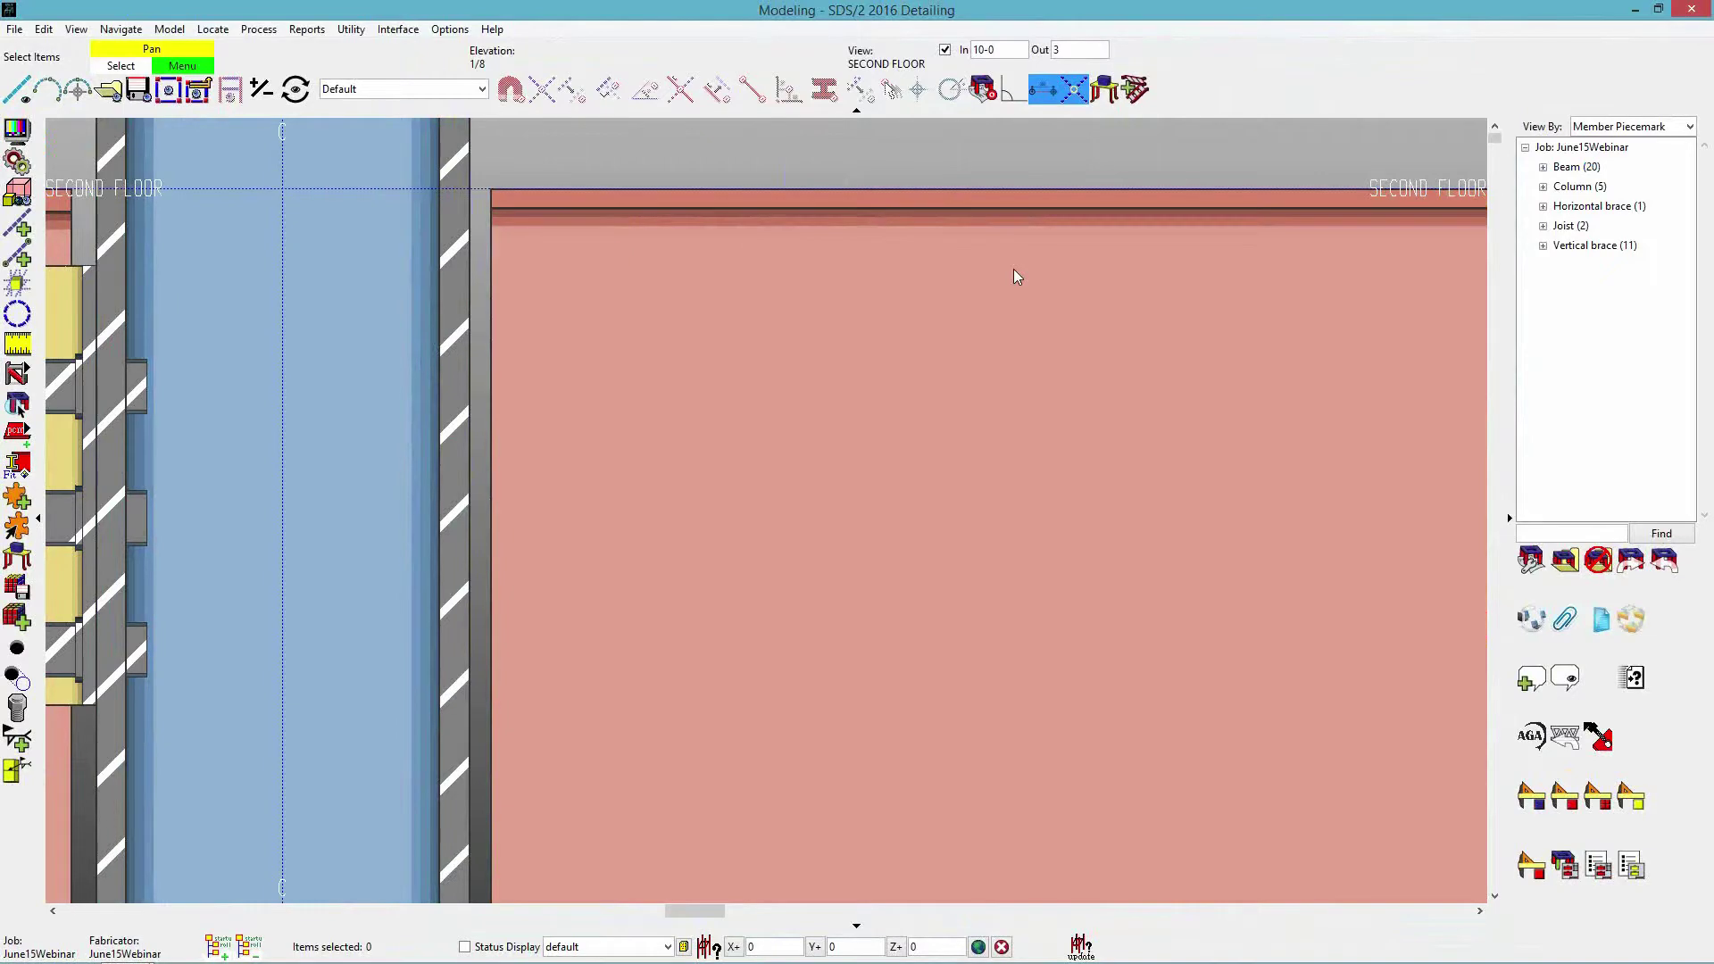
Mark beam B_30 for processing and reprocess it with the current field clearance.
double_click(1016, 270)
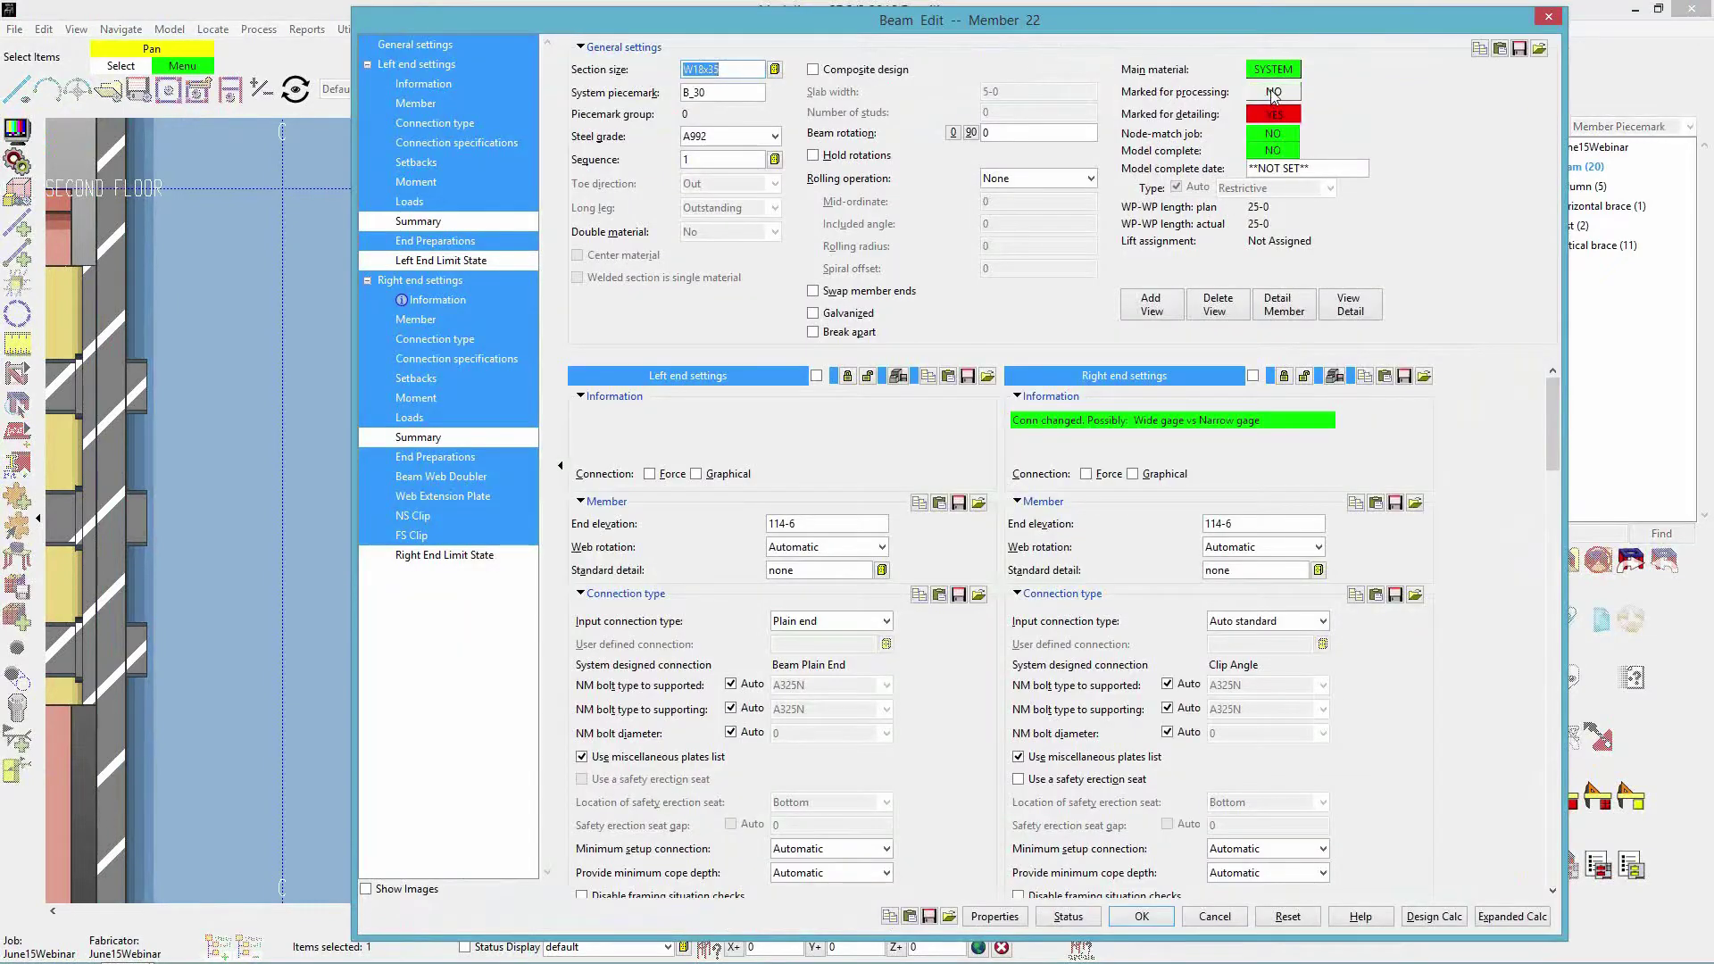
key("Return")
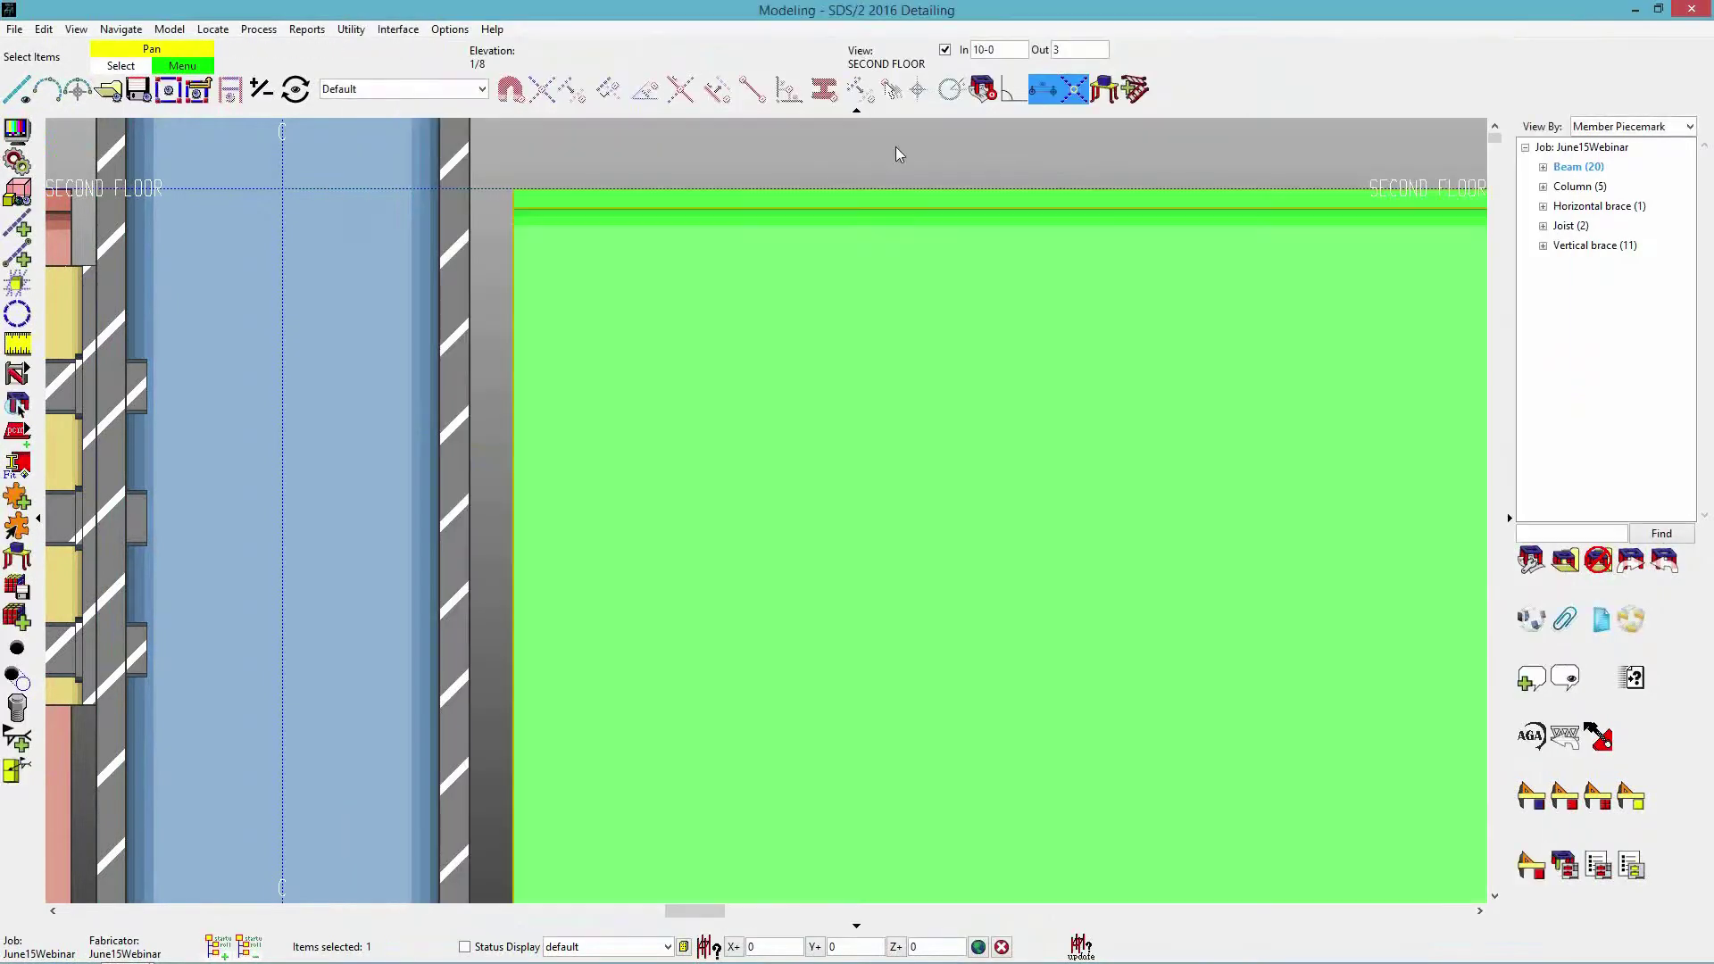
left_click(896, 148)
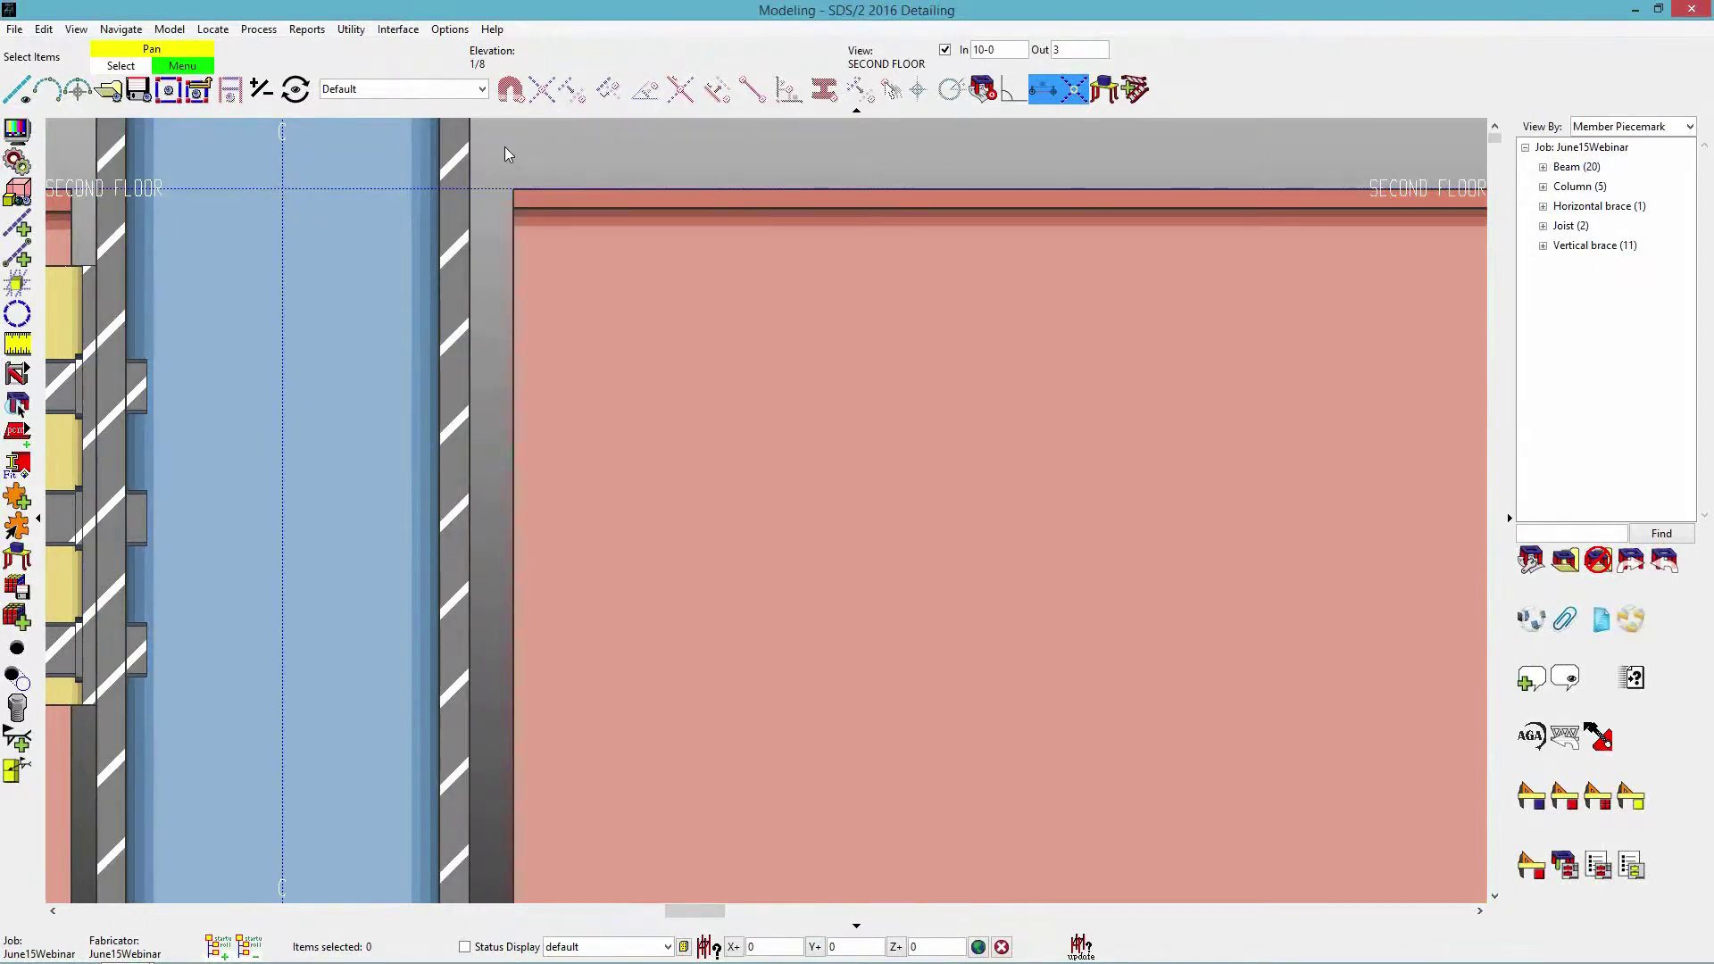
Open the SECOND FLOOR erection view and frame skewed beams B_65 and B_69 between grids C and D.
scroll(489, 200, "down", 4)
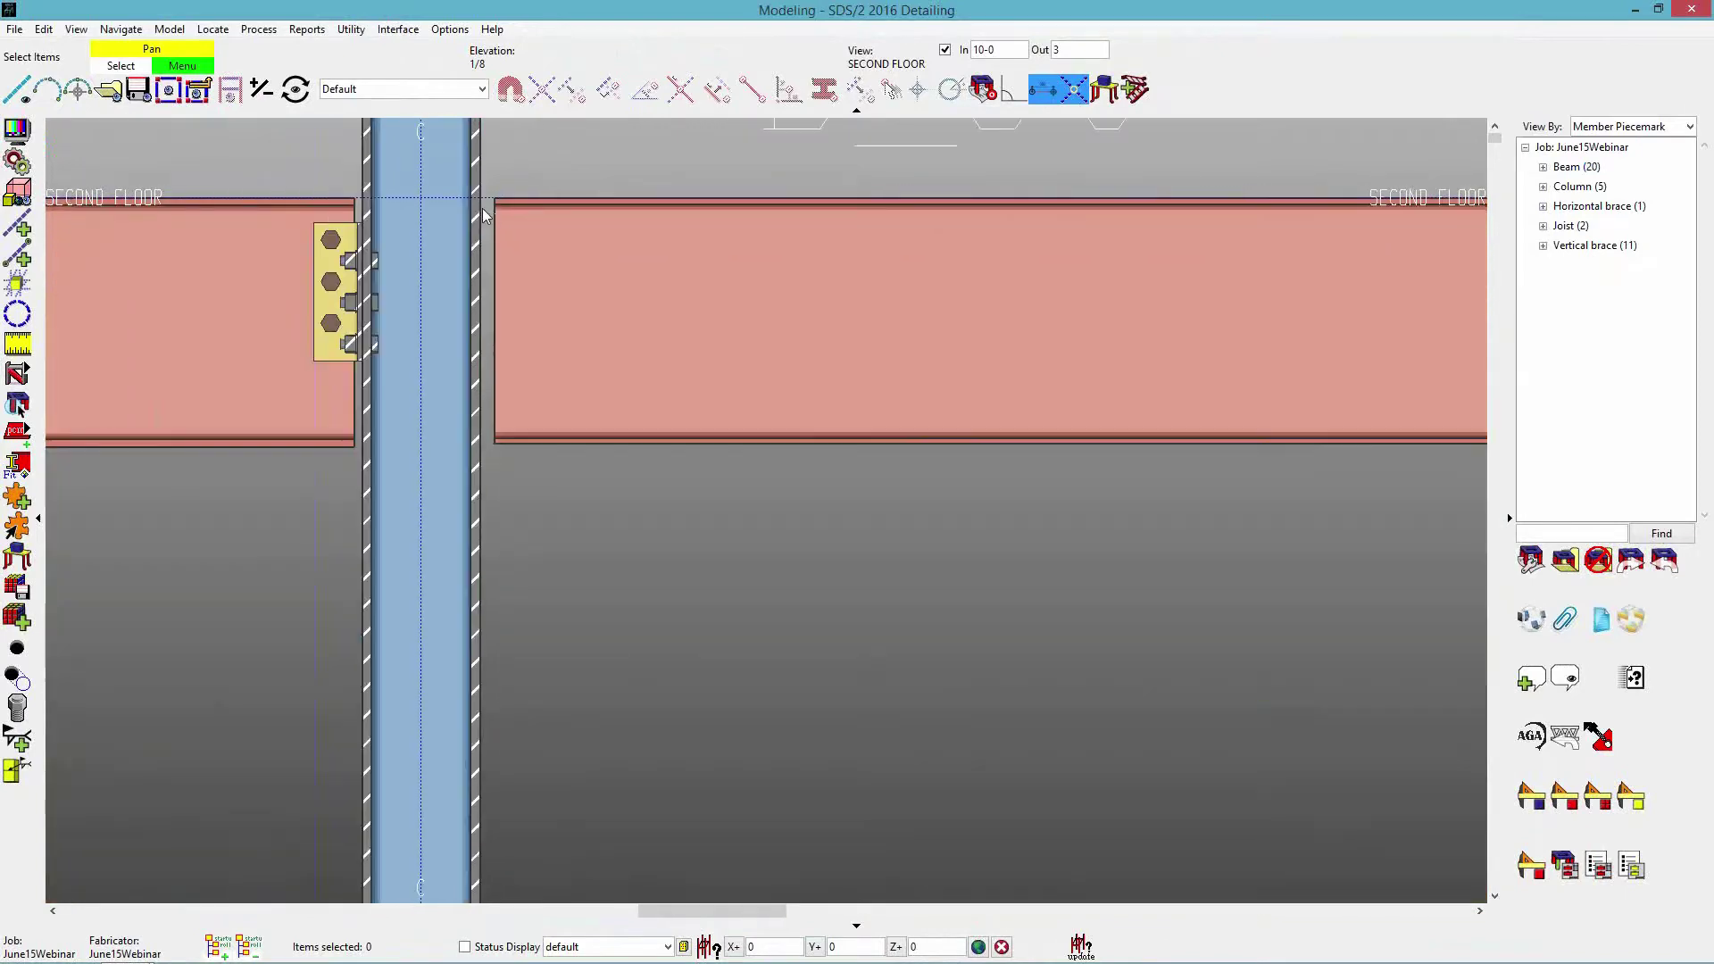
left_click(109, 89)
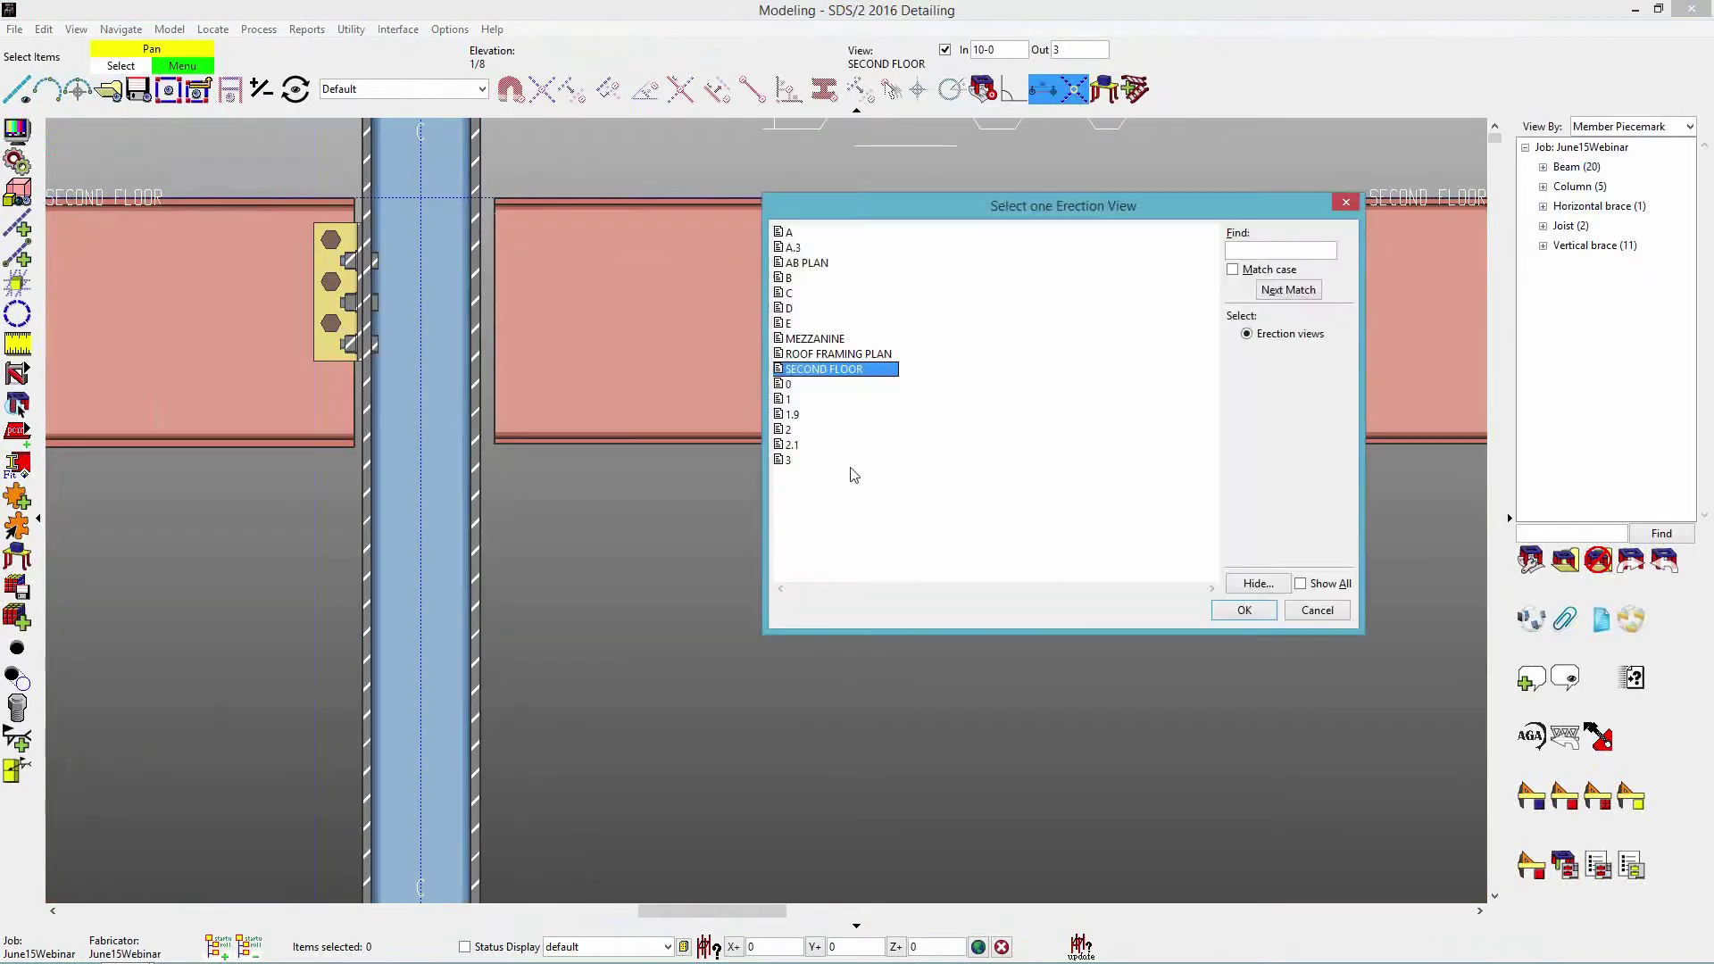
double_click(823, 369)
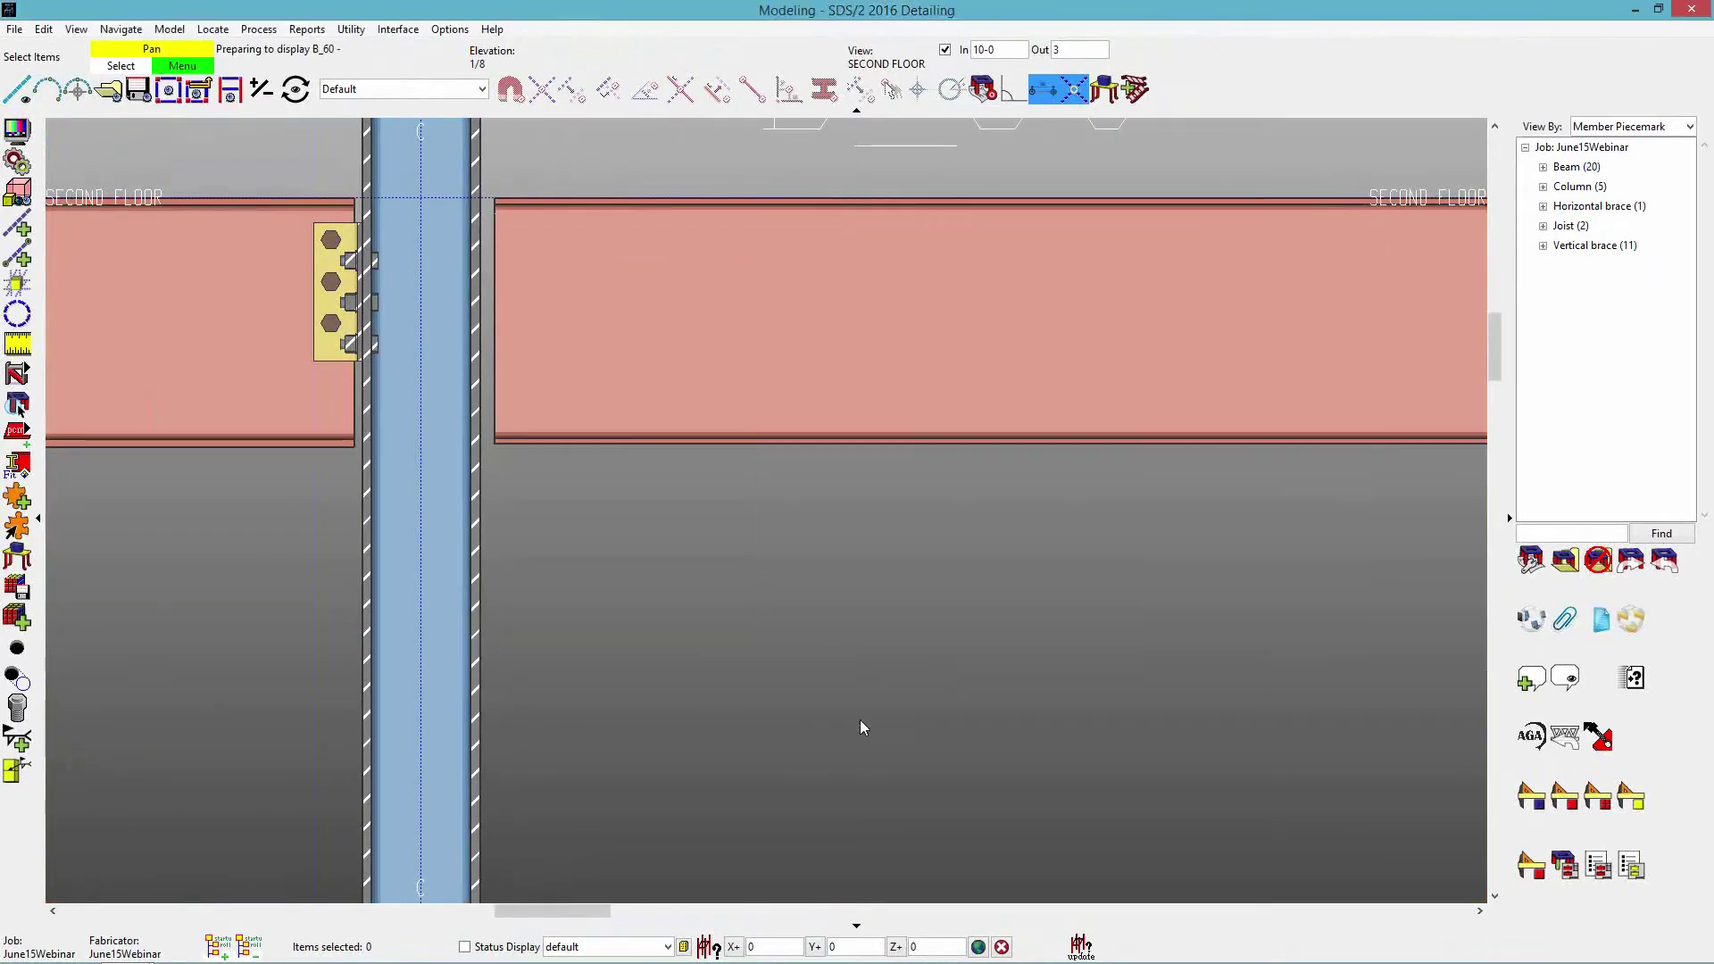
middle_click_drag(980, 559, 946, 551)
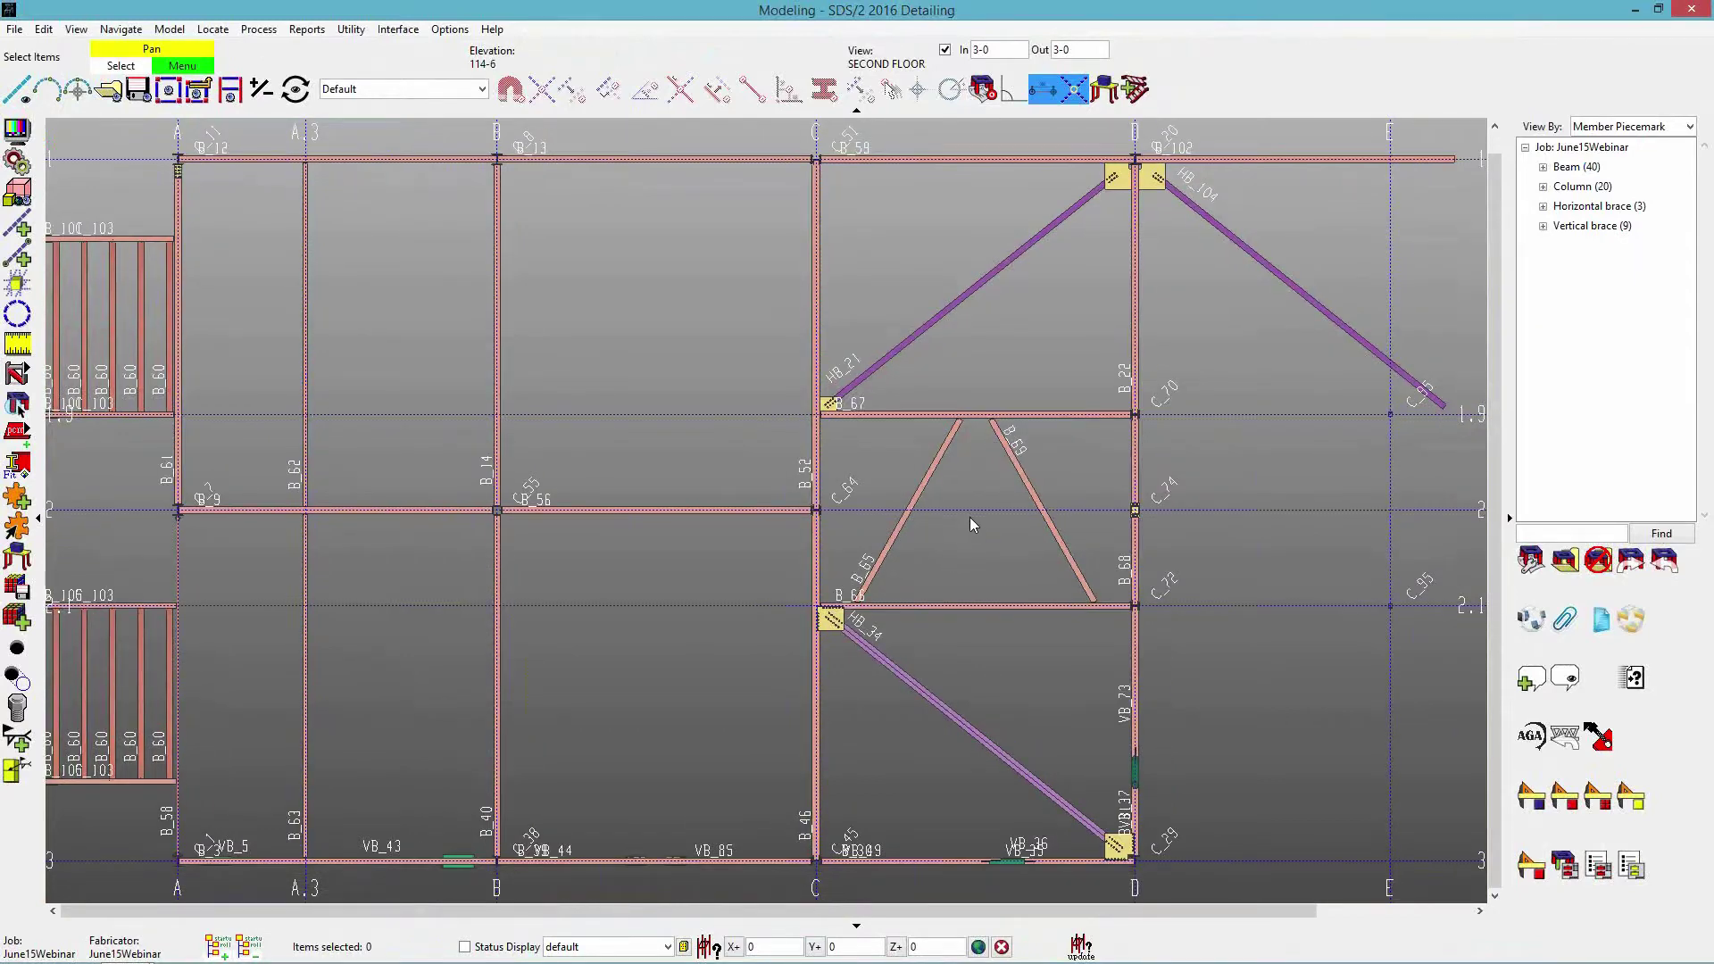
scroll(976, 522, "up", 3)
middle_click_drag(986, 521, 824, 509)
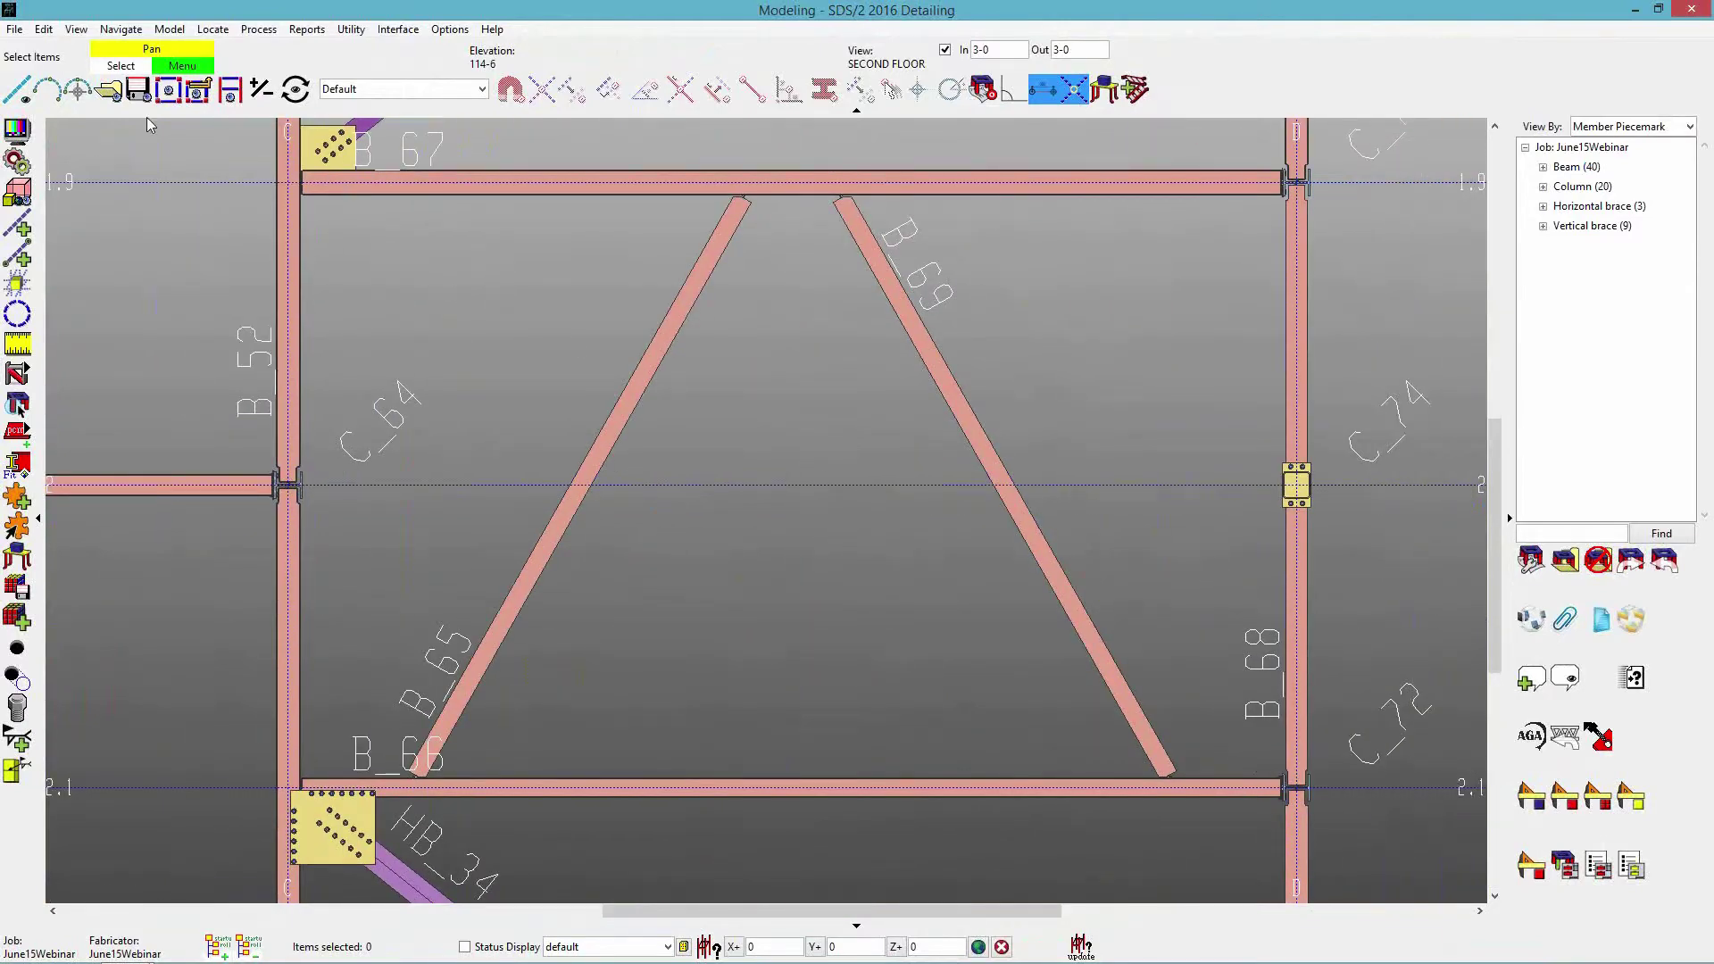
Examine the skewed shear plate joining B_65 to B_67 and check its weld settings without changing them.
scroll(686, 226, "up", 5)
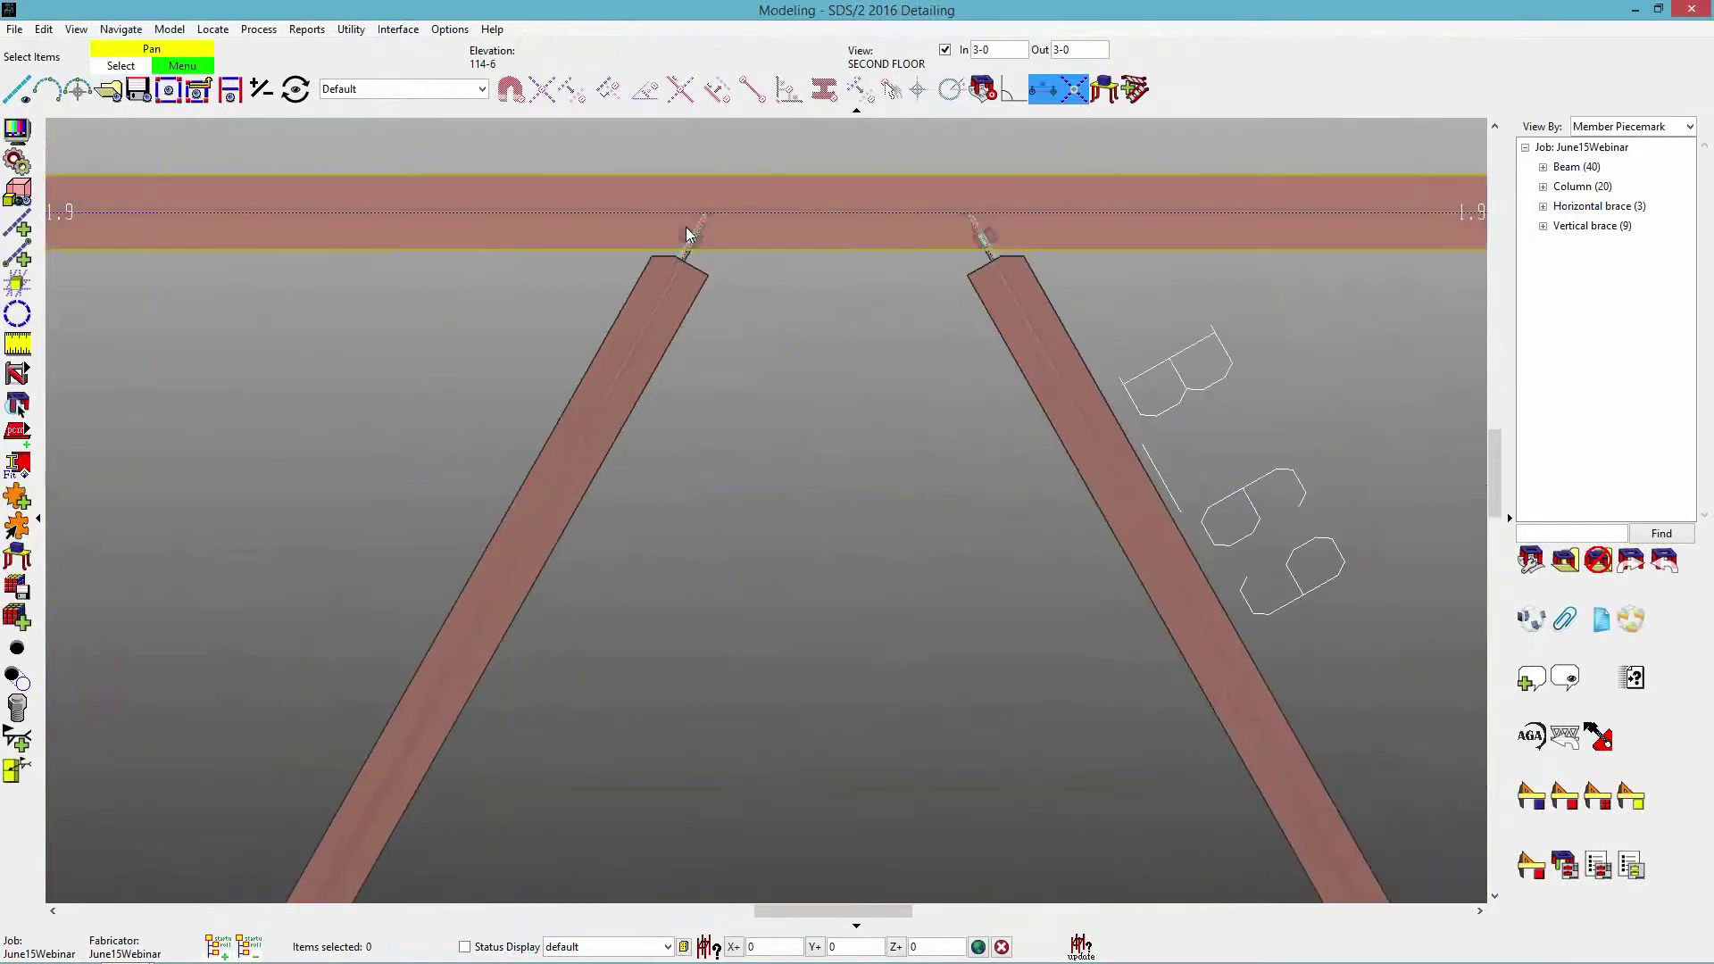
scroll(734, 223, "up", 5)
middle_click_drag(743, 223, 763, 468)
scroll(763, 472, "down", 3)
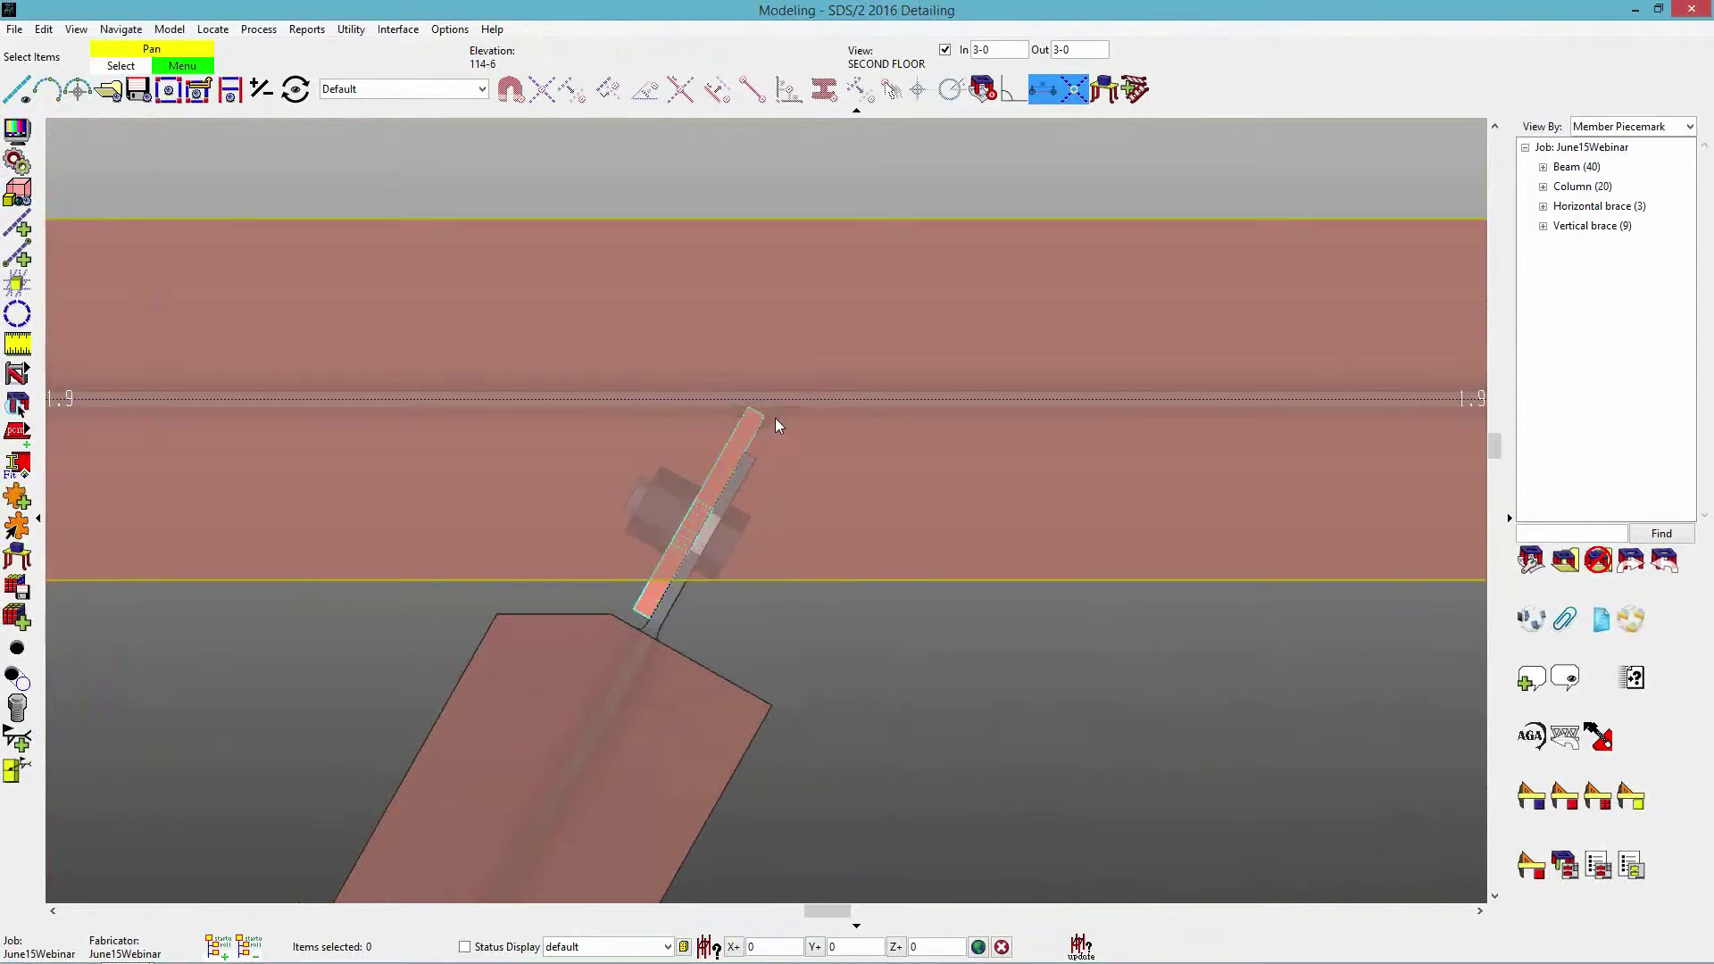
scroll(759, 428, "up", 2)
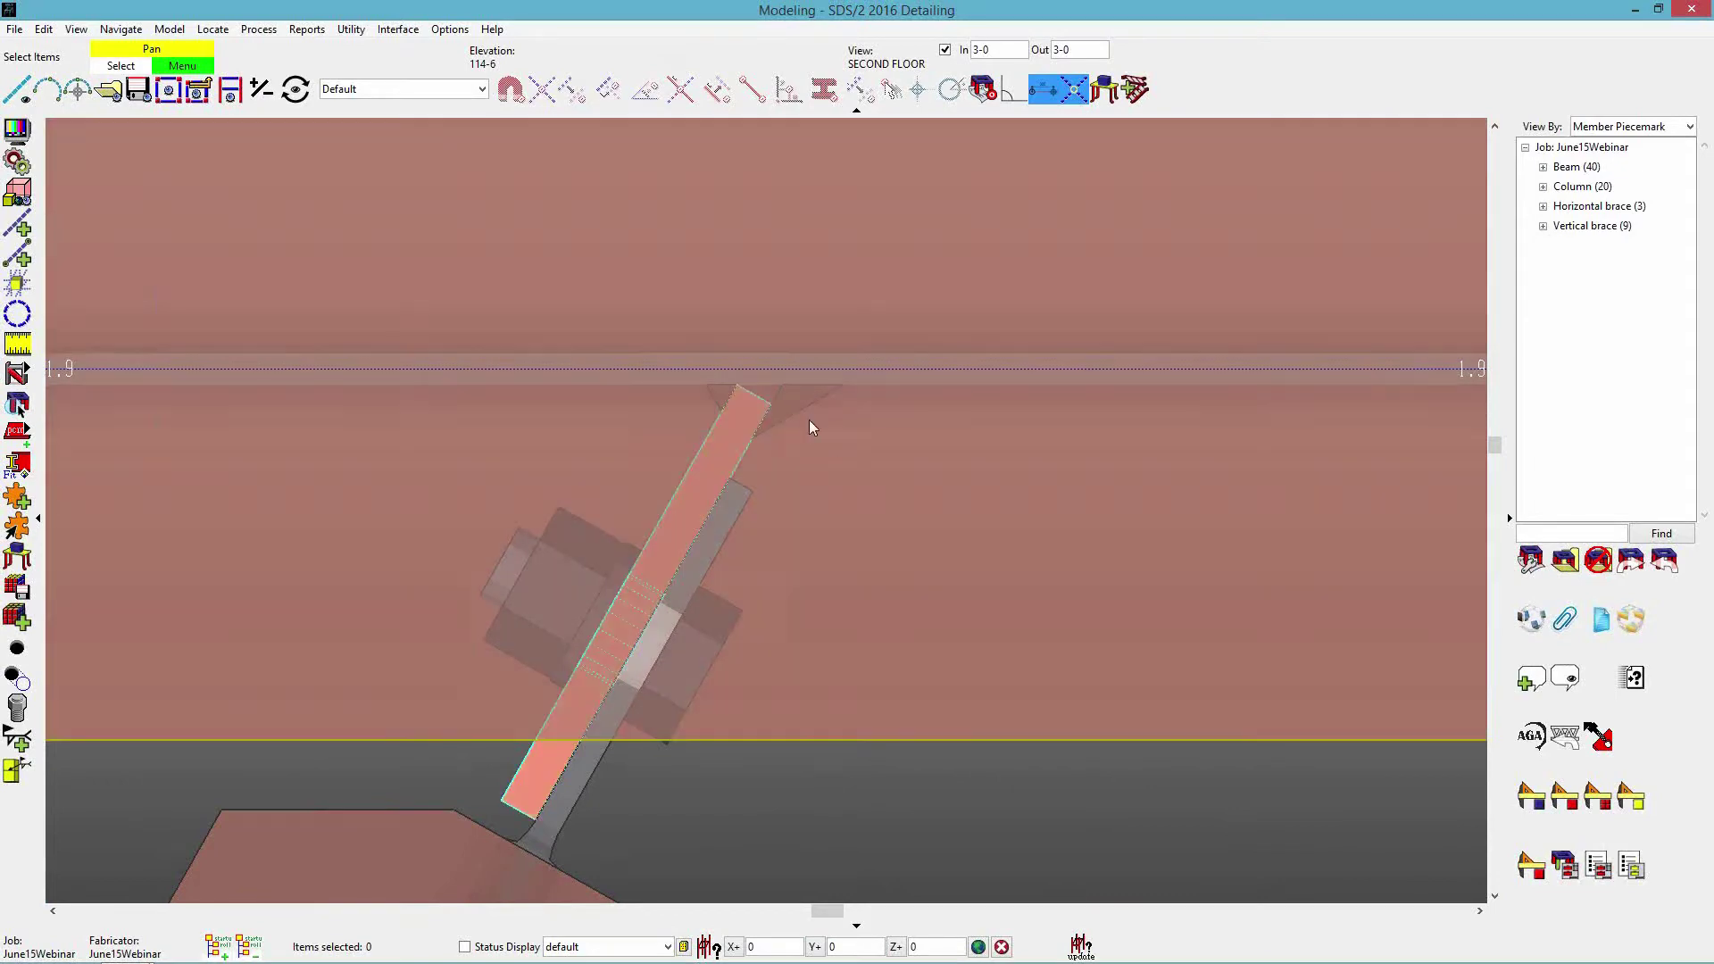
right_click(789, 404)
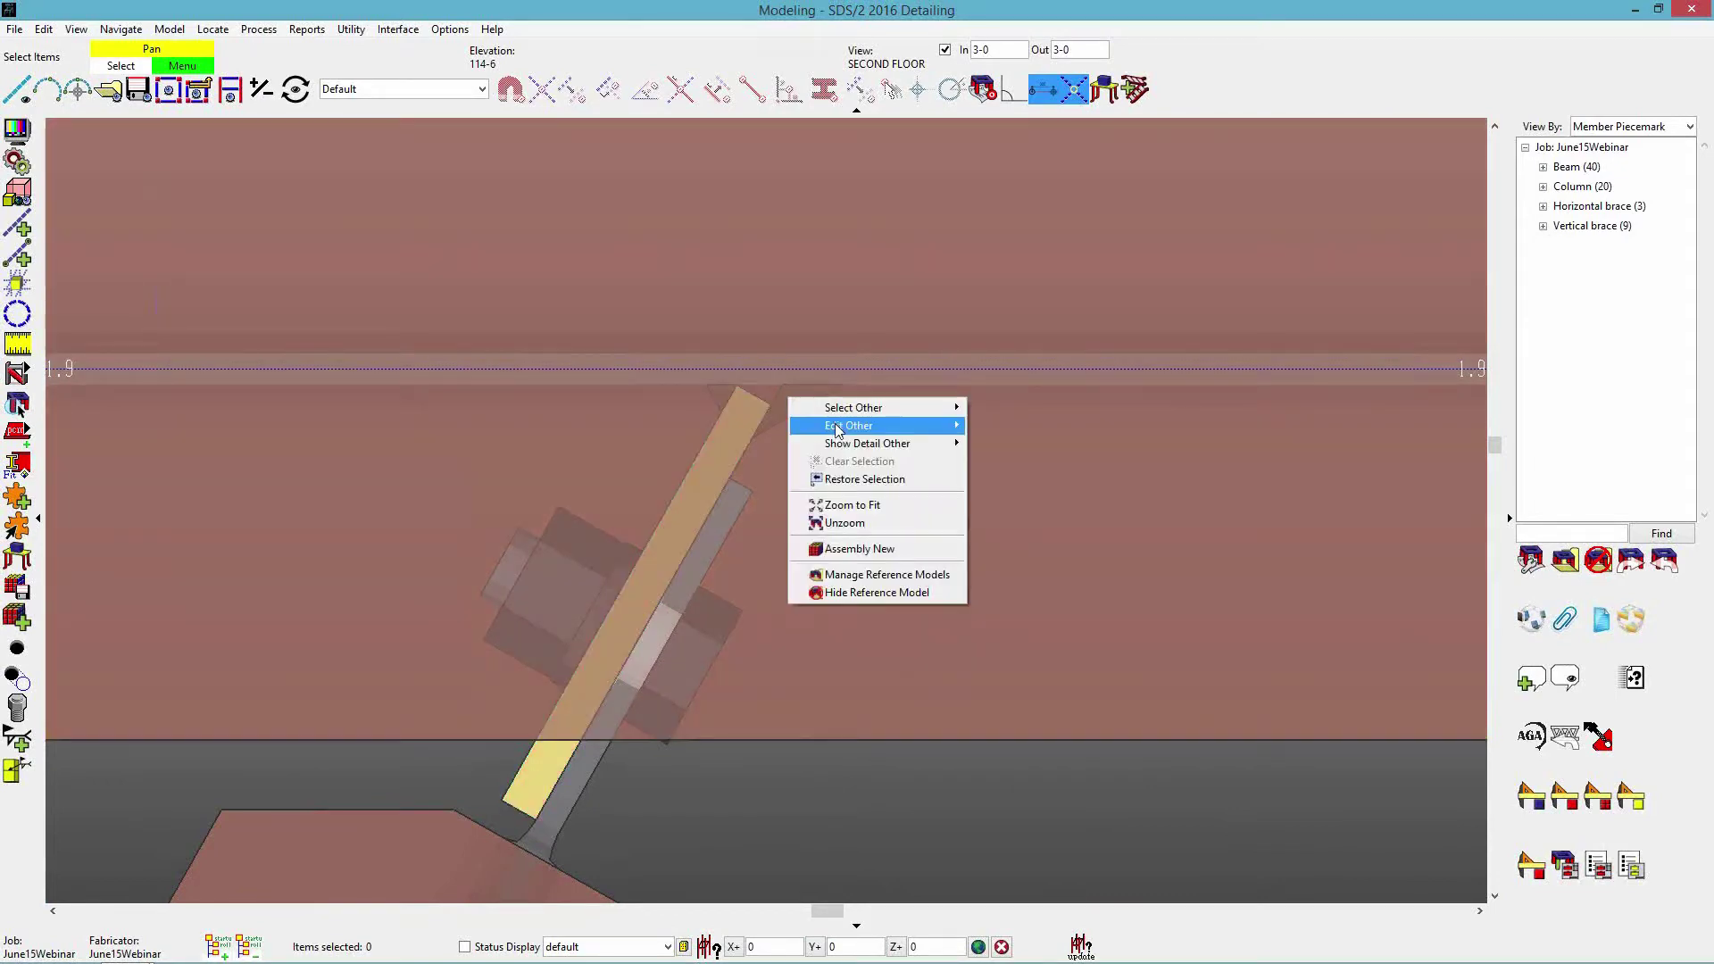
mouse_move(848, 426)
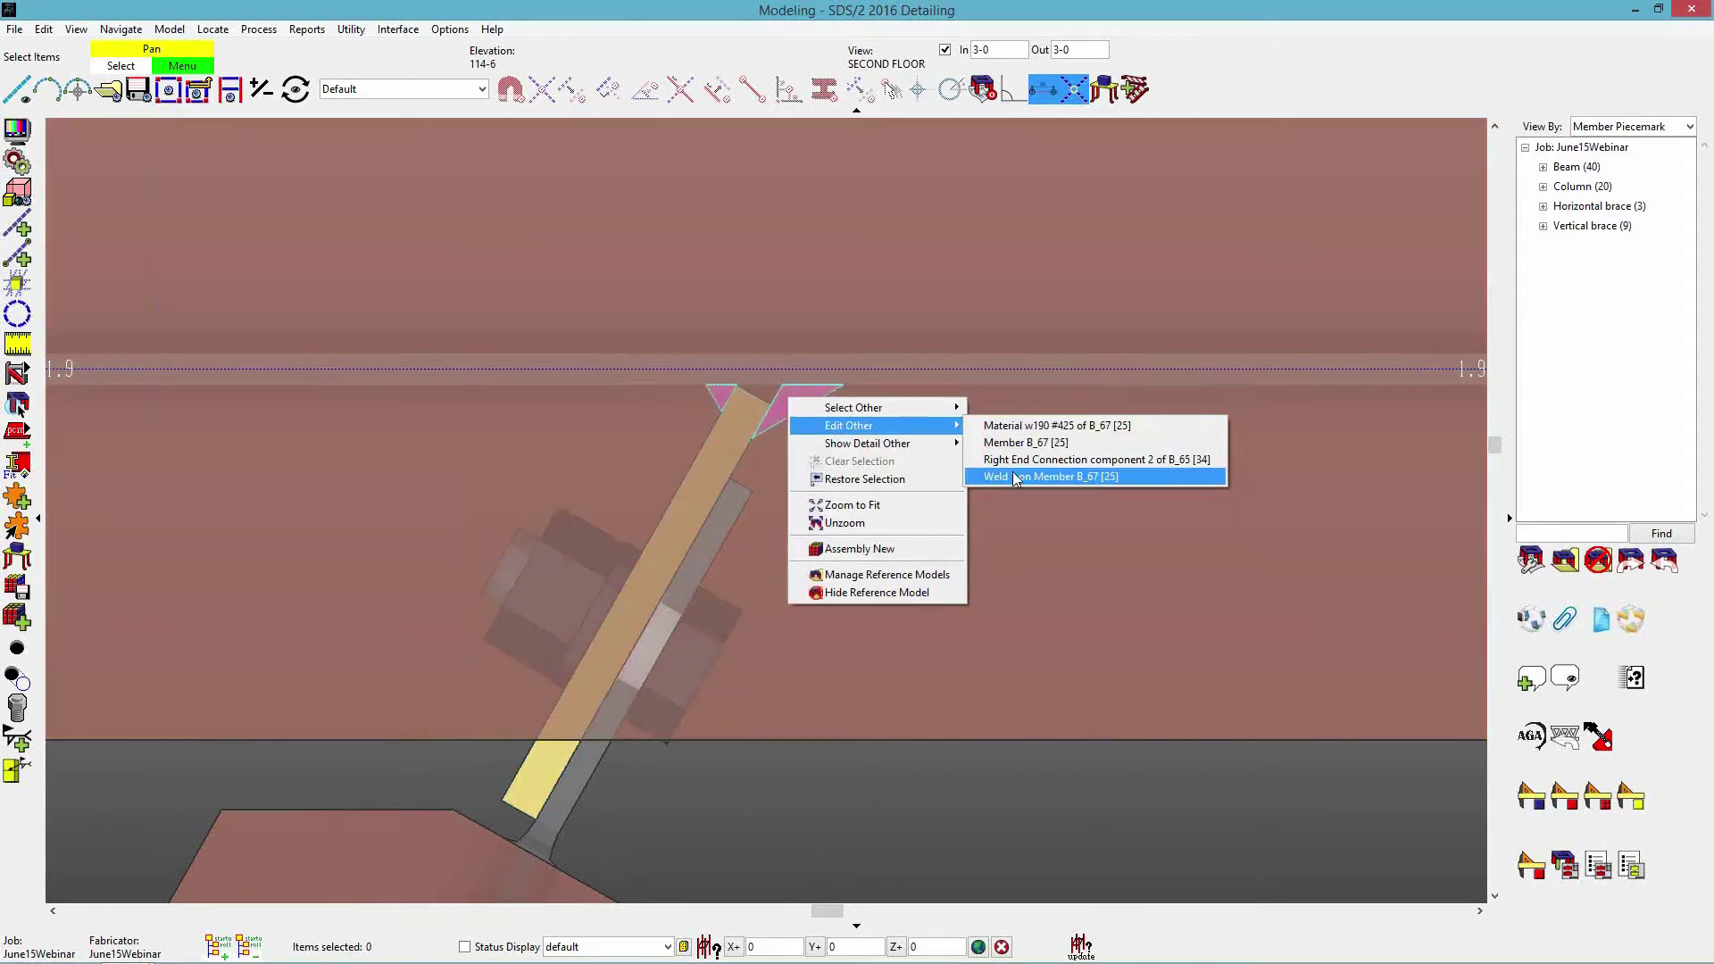
left_click(1053, 475)
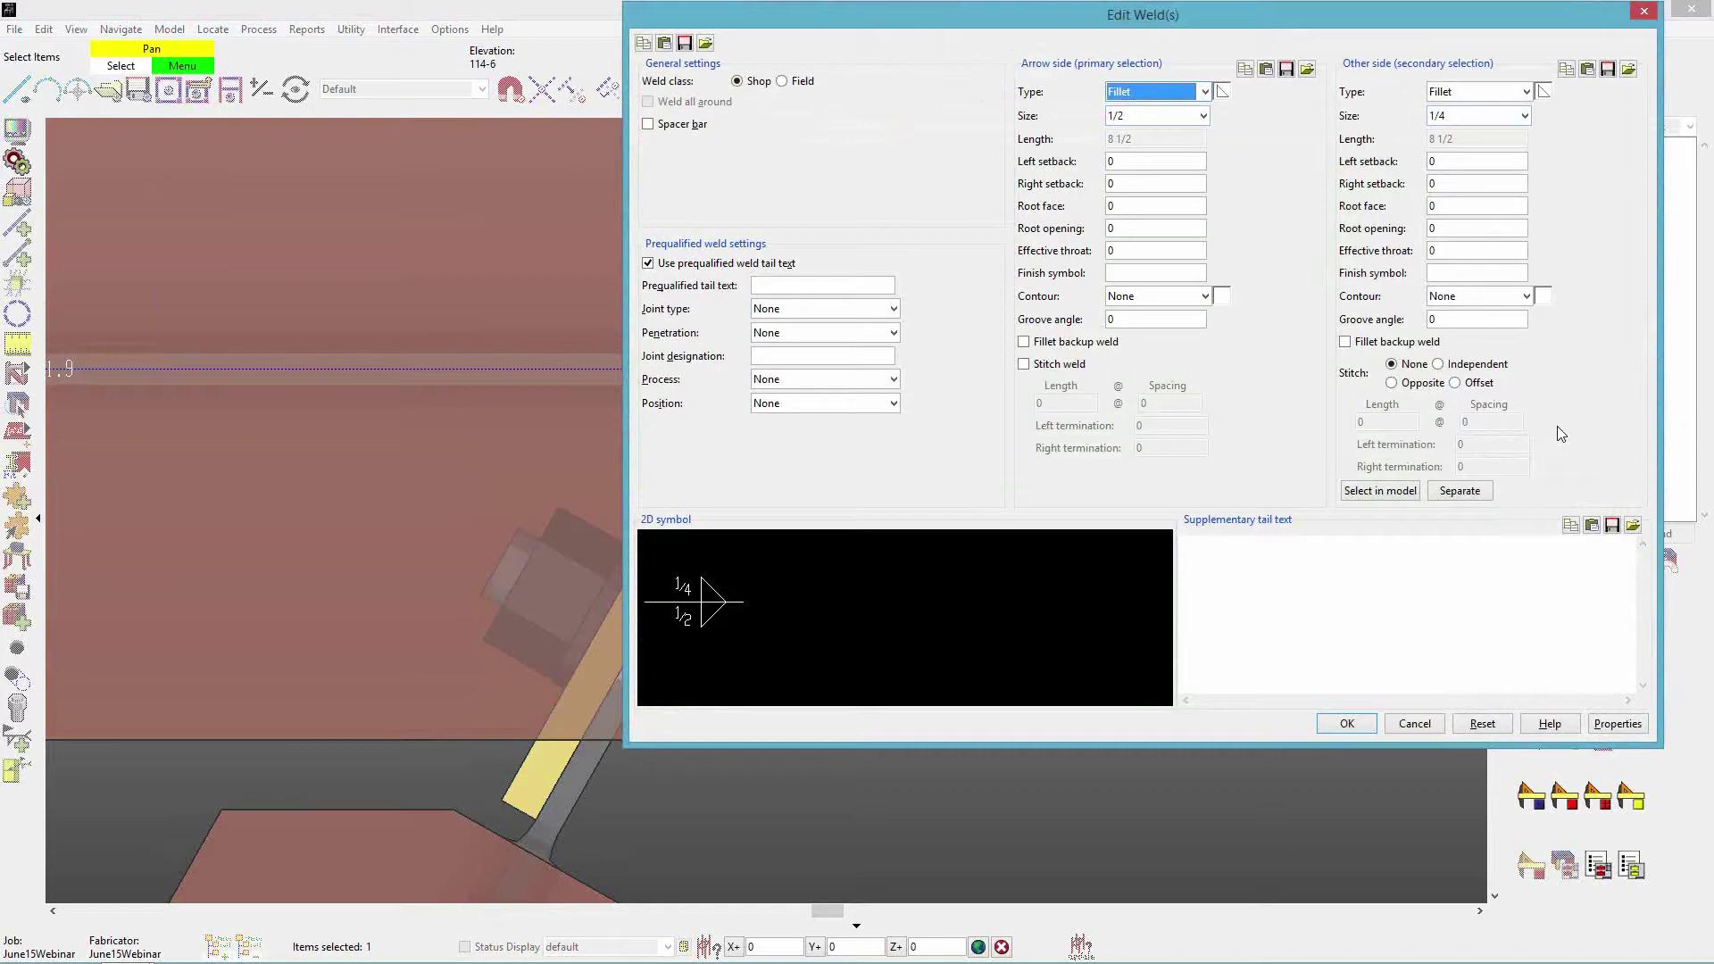
left_click(1424, 728)
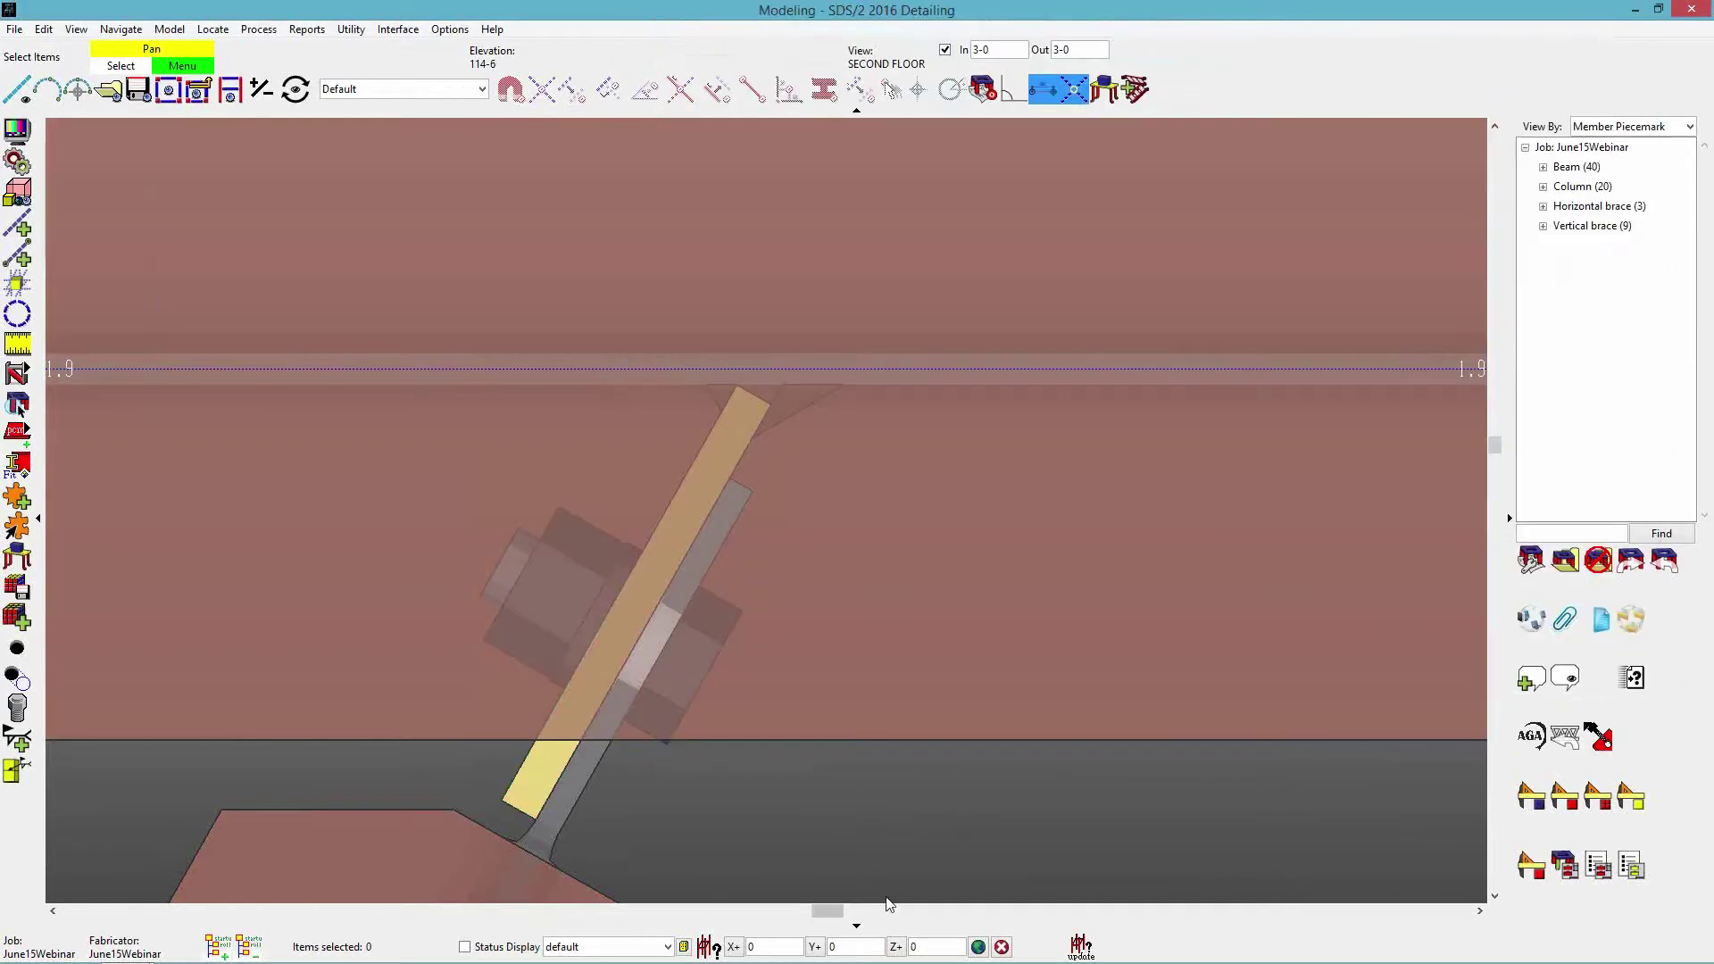
Measure the skew angle of beam B_65 from a line perpendicular to B_67, starting at their shared work point.
scroll(869, 845, "down", 3)
scroll(791, 506, "down", 10)
middle_click_drag(811, 664, 770, 286)
scroll(769, 282, "down", 1)
left_click(17, 343)
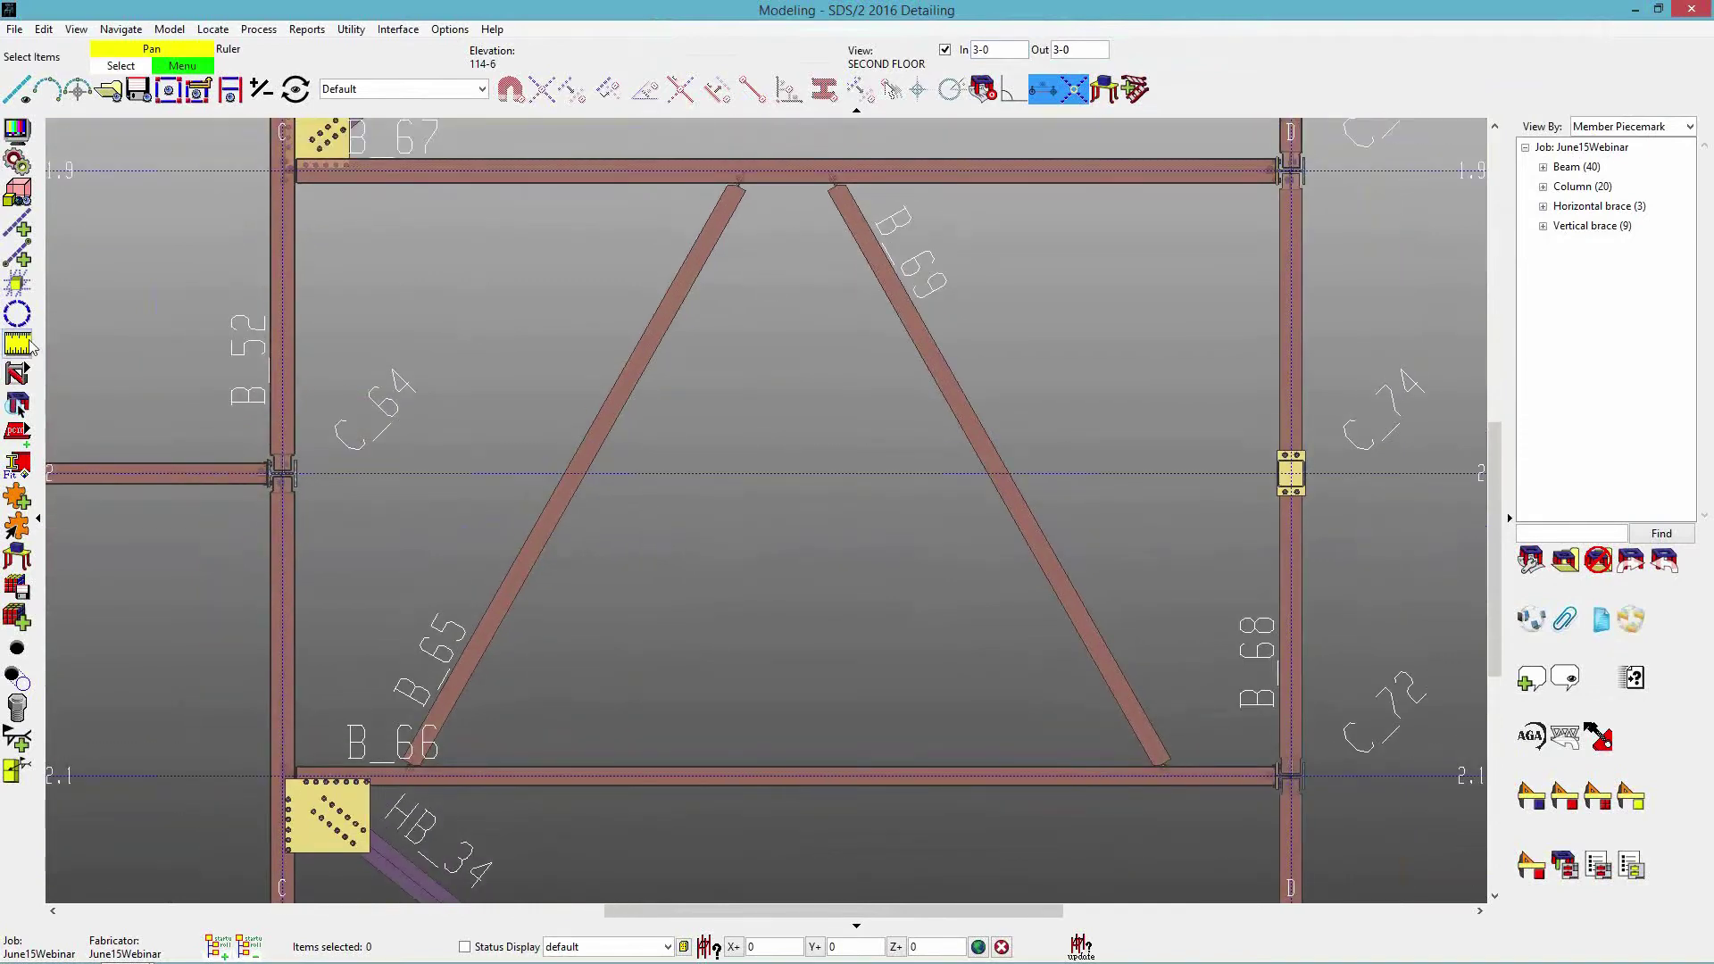
left_click(744, 171)
left_click(727, 732)
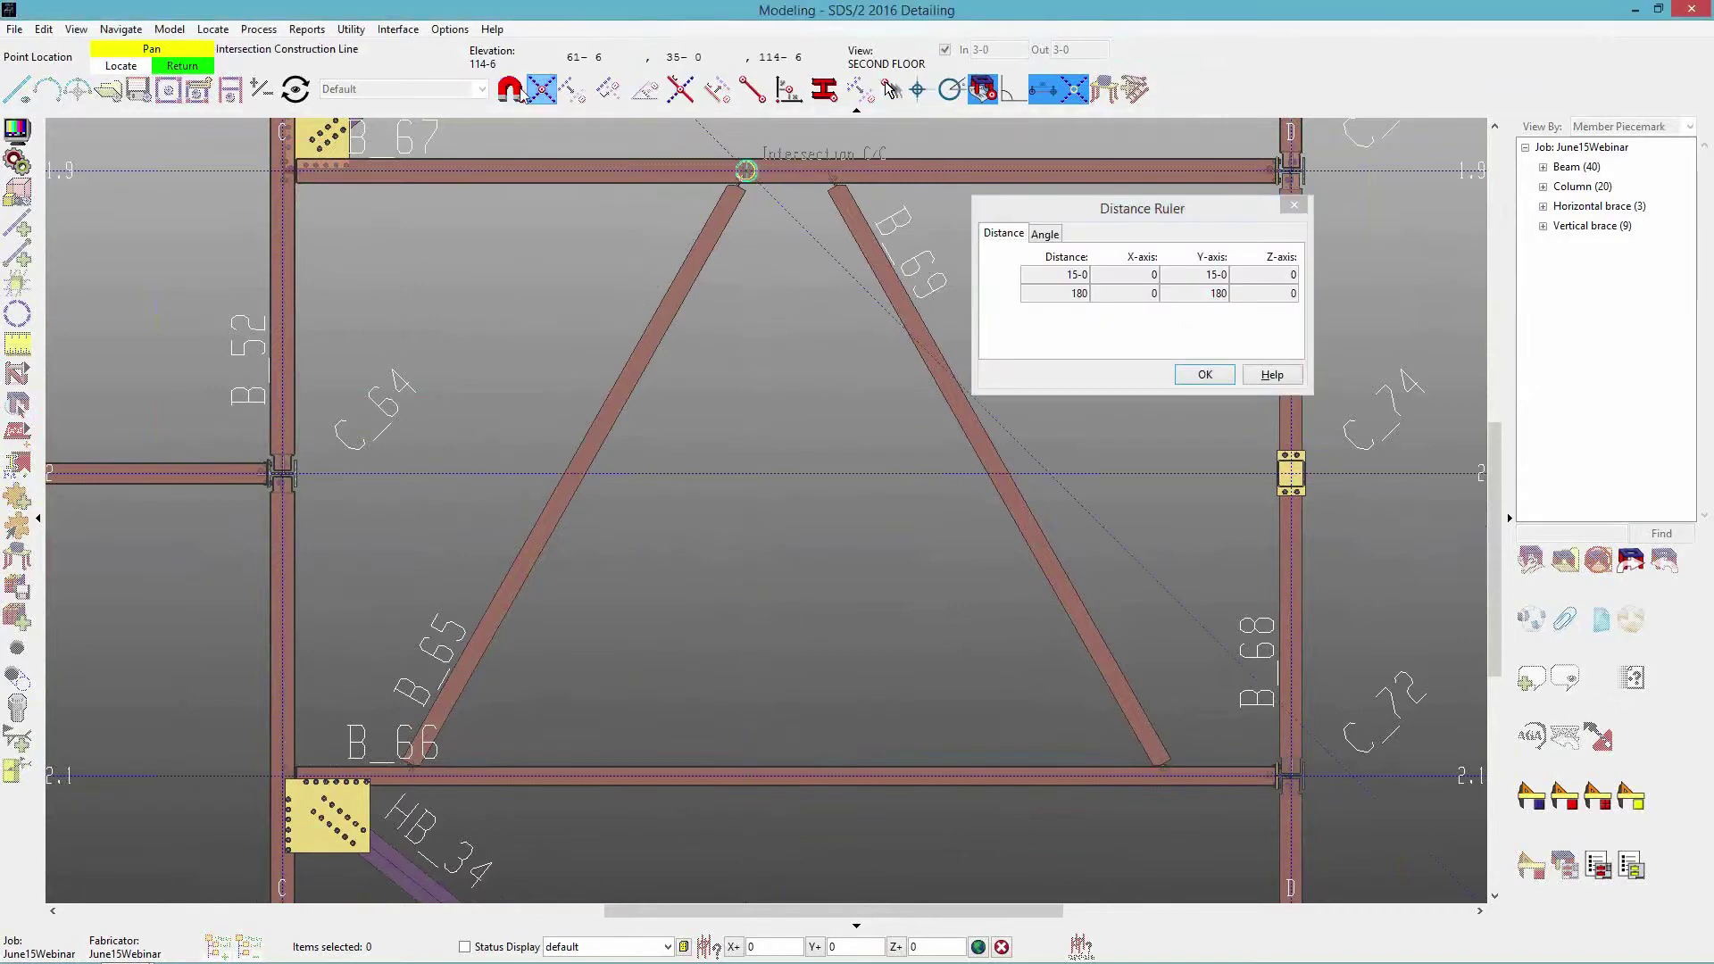
left_click(402, 776)
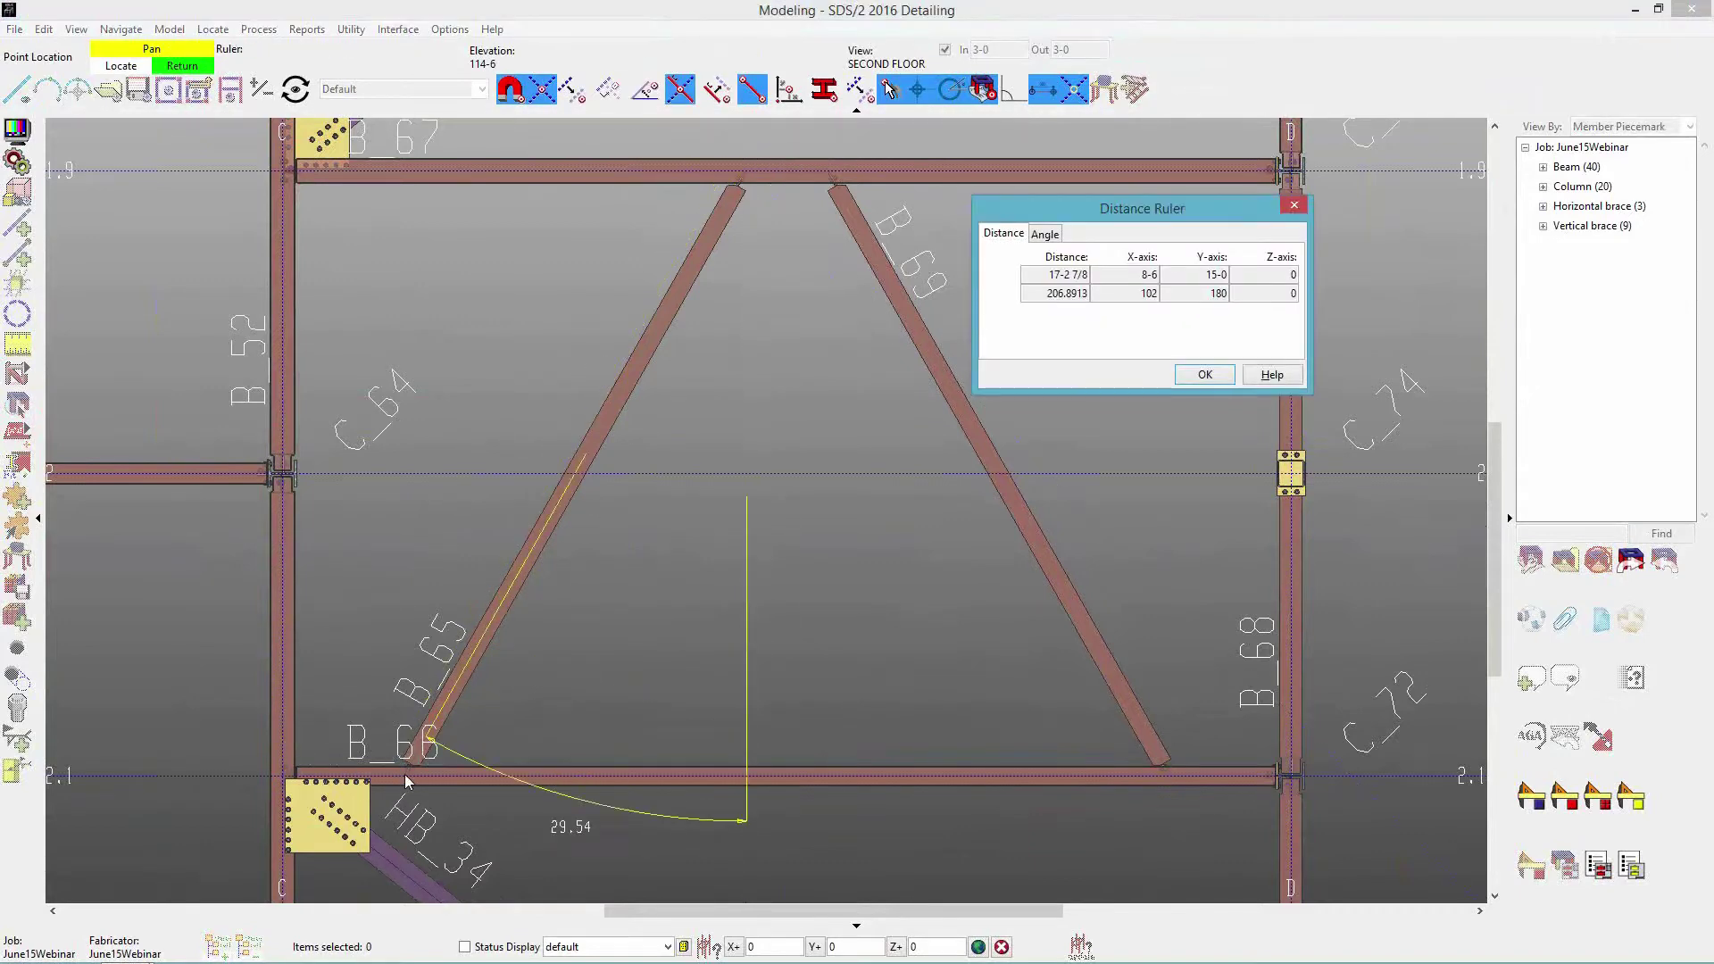
left_click(1044, 234)
double_click(1053, 318)
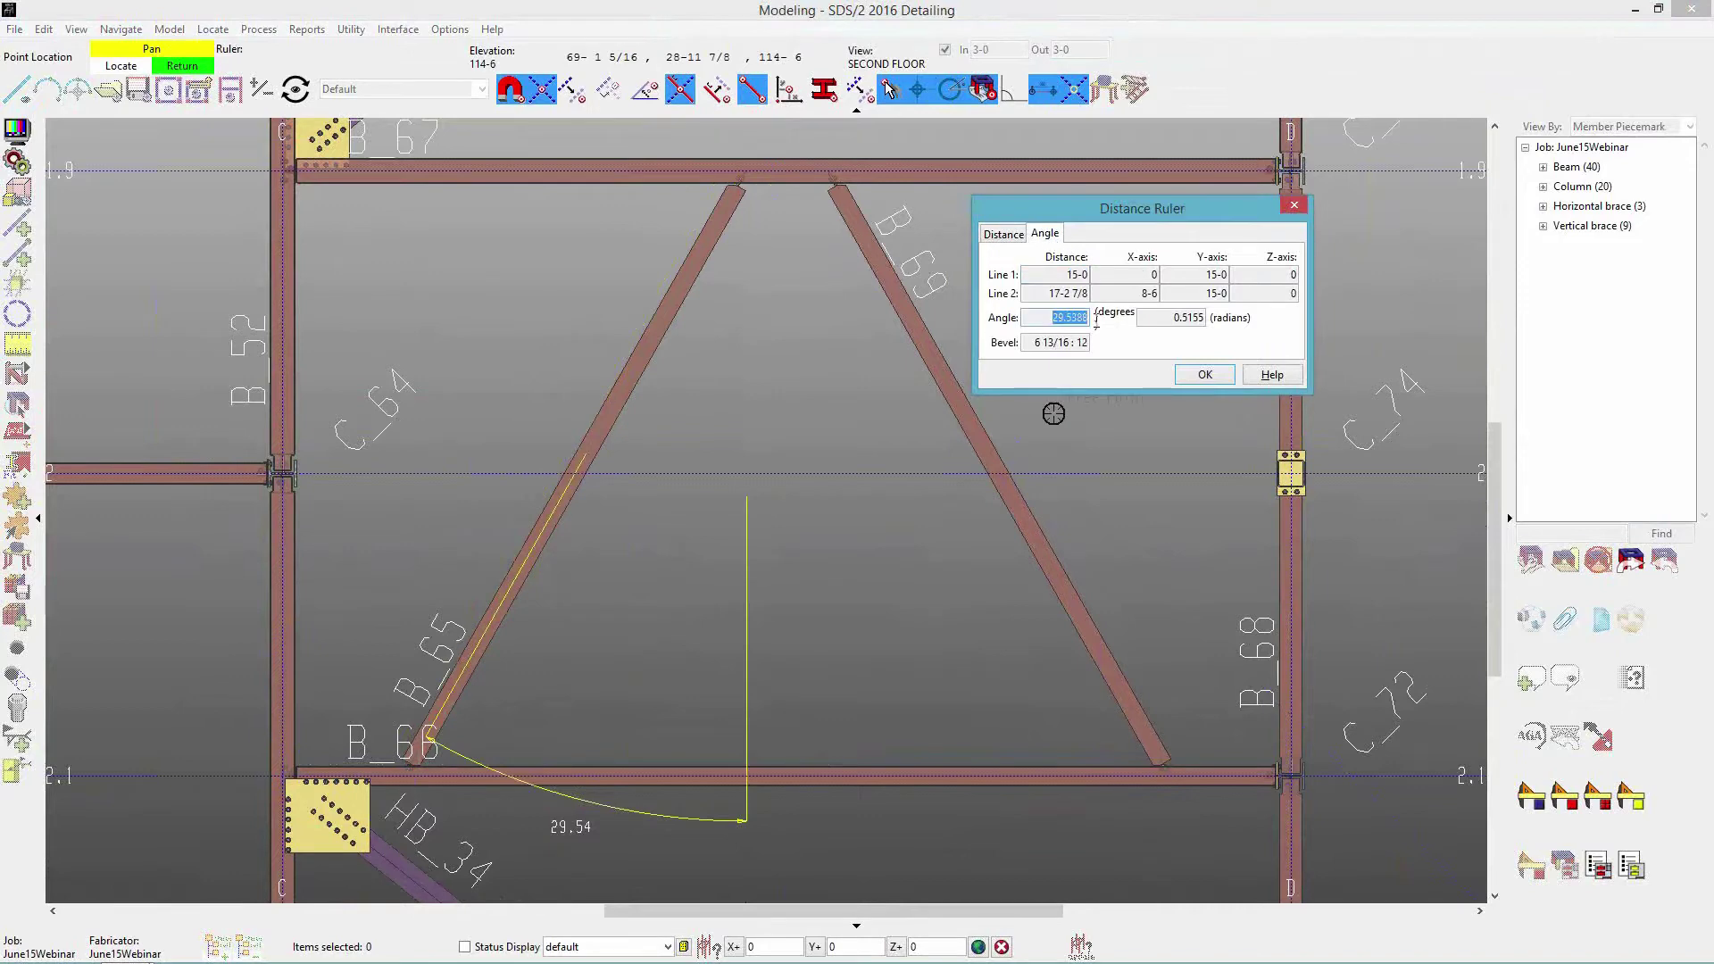
left_click(1078, 323)
left_click(1198, 375)
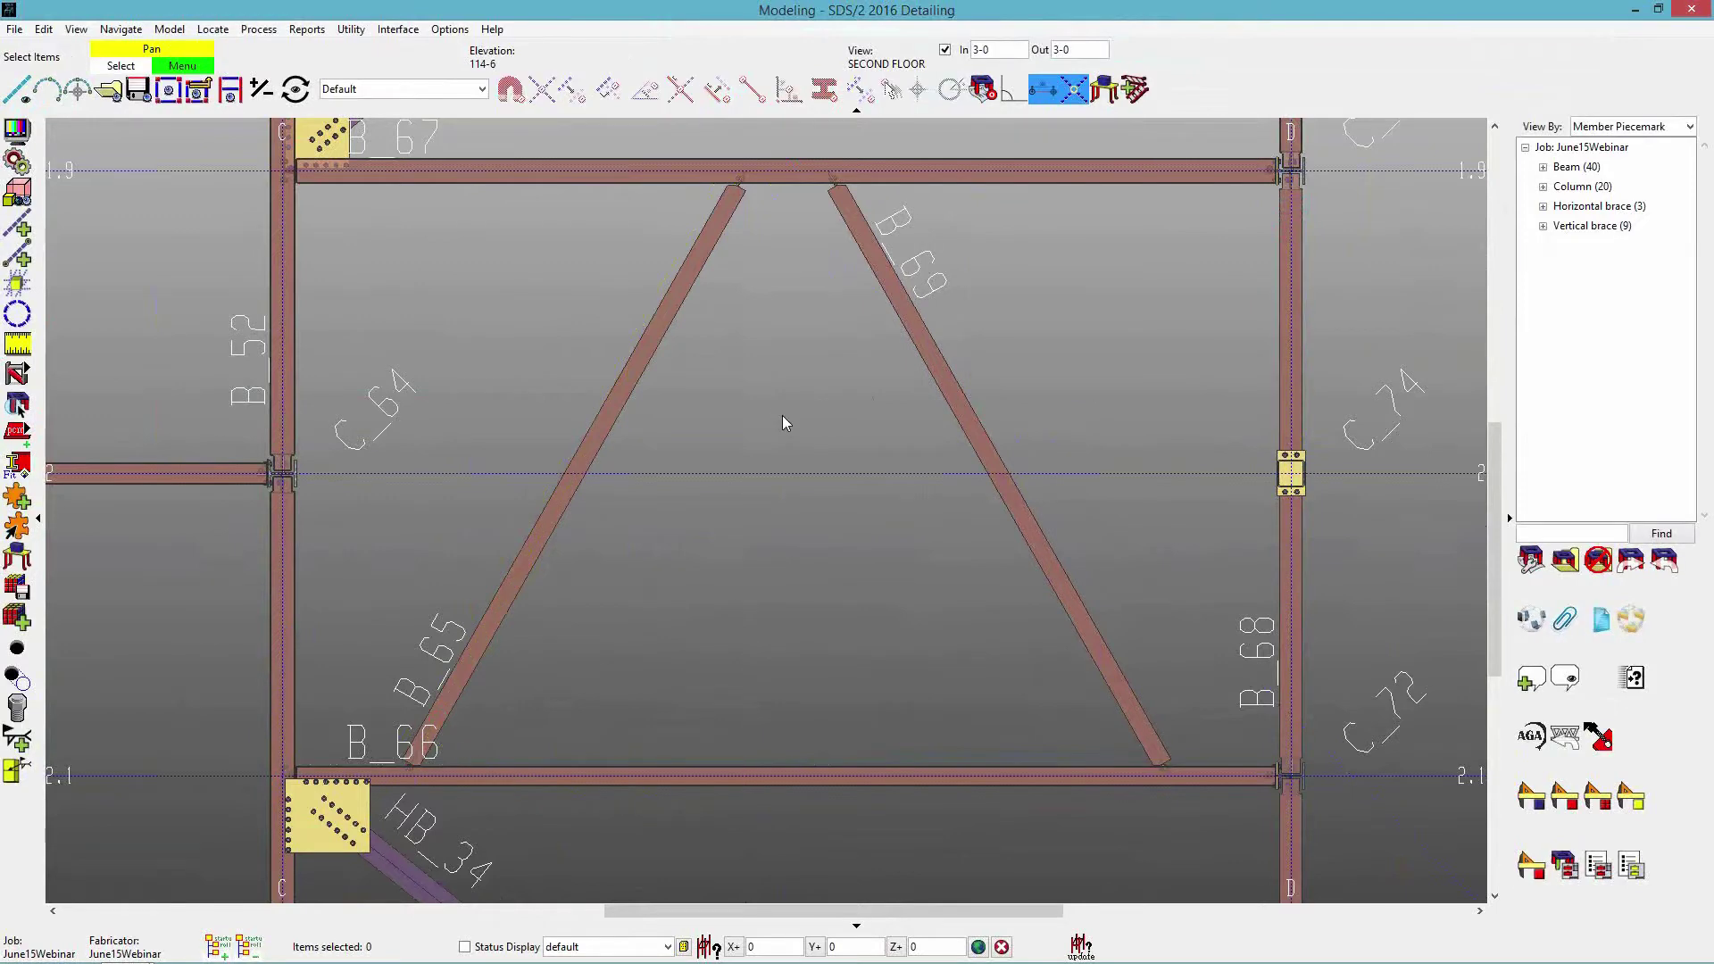
Add a construction line at an 85-degree rotation through B_65's work point on beam B_67.
left_click(30, 231)
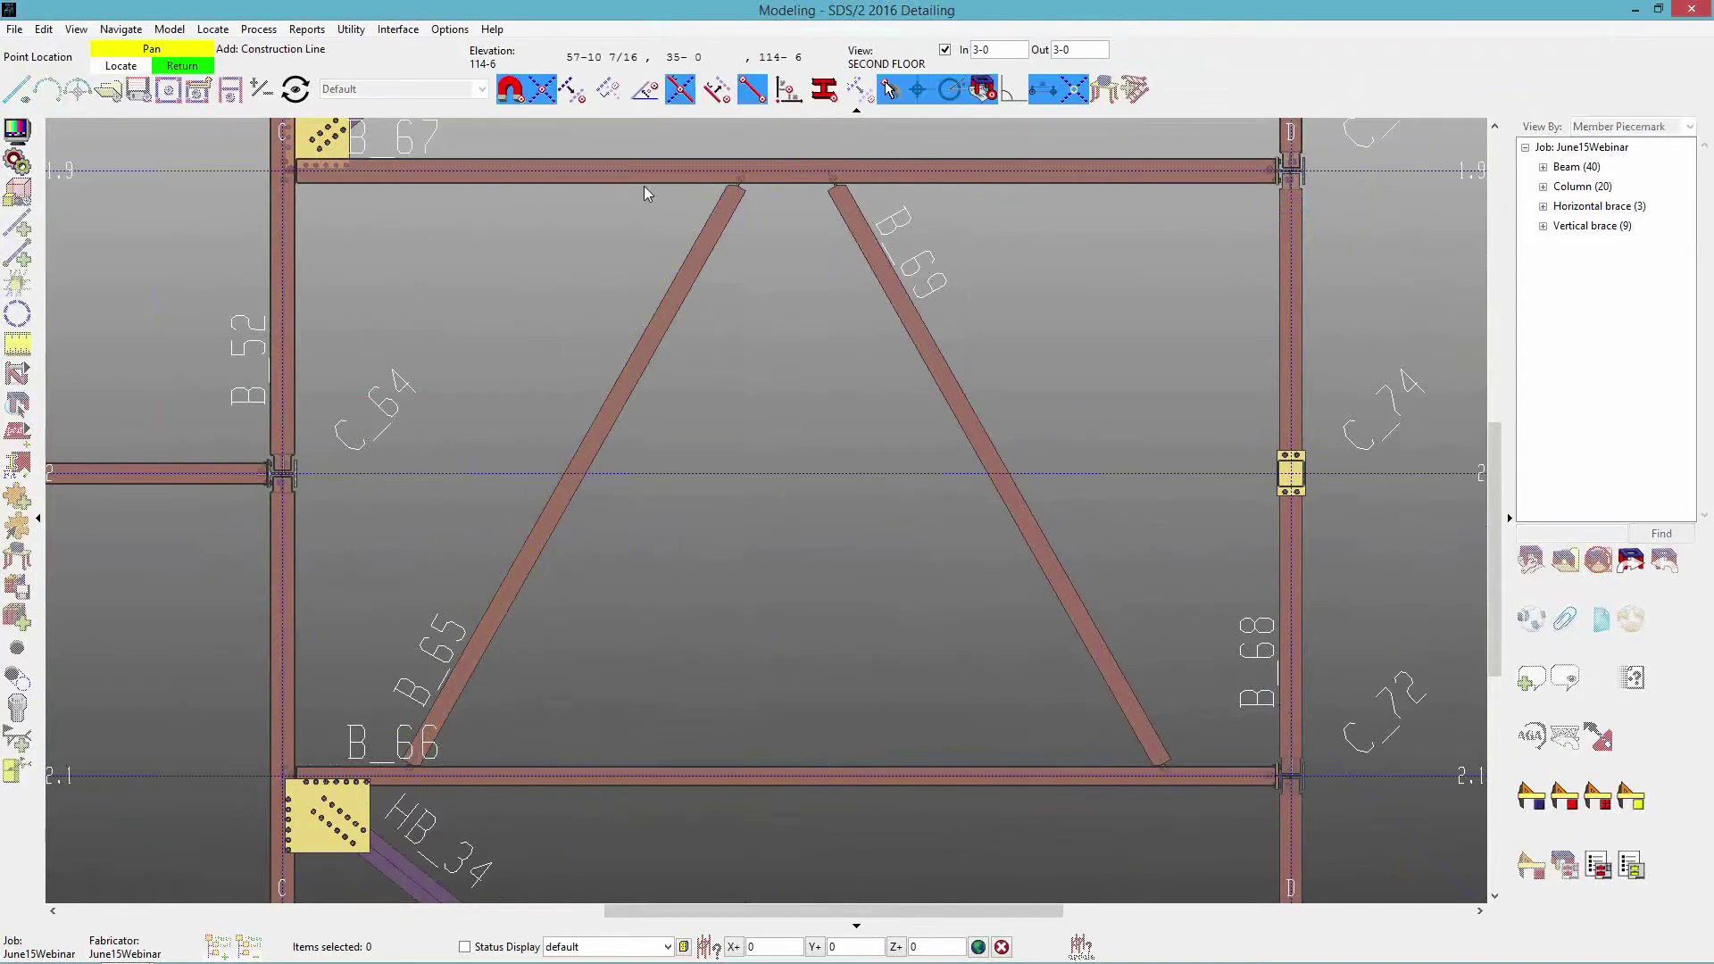
left_click(755, 170)
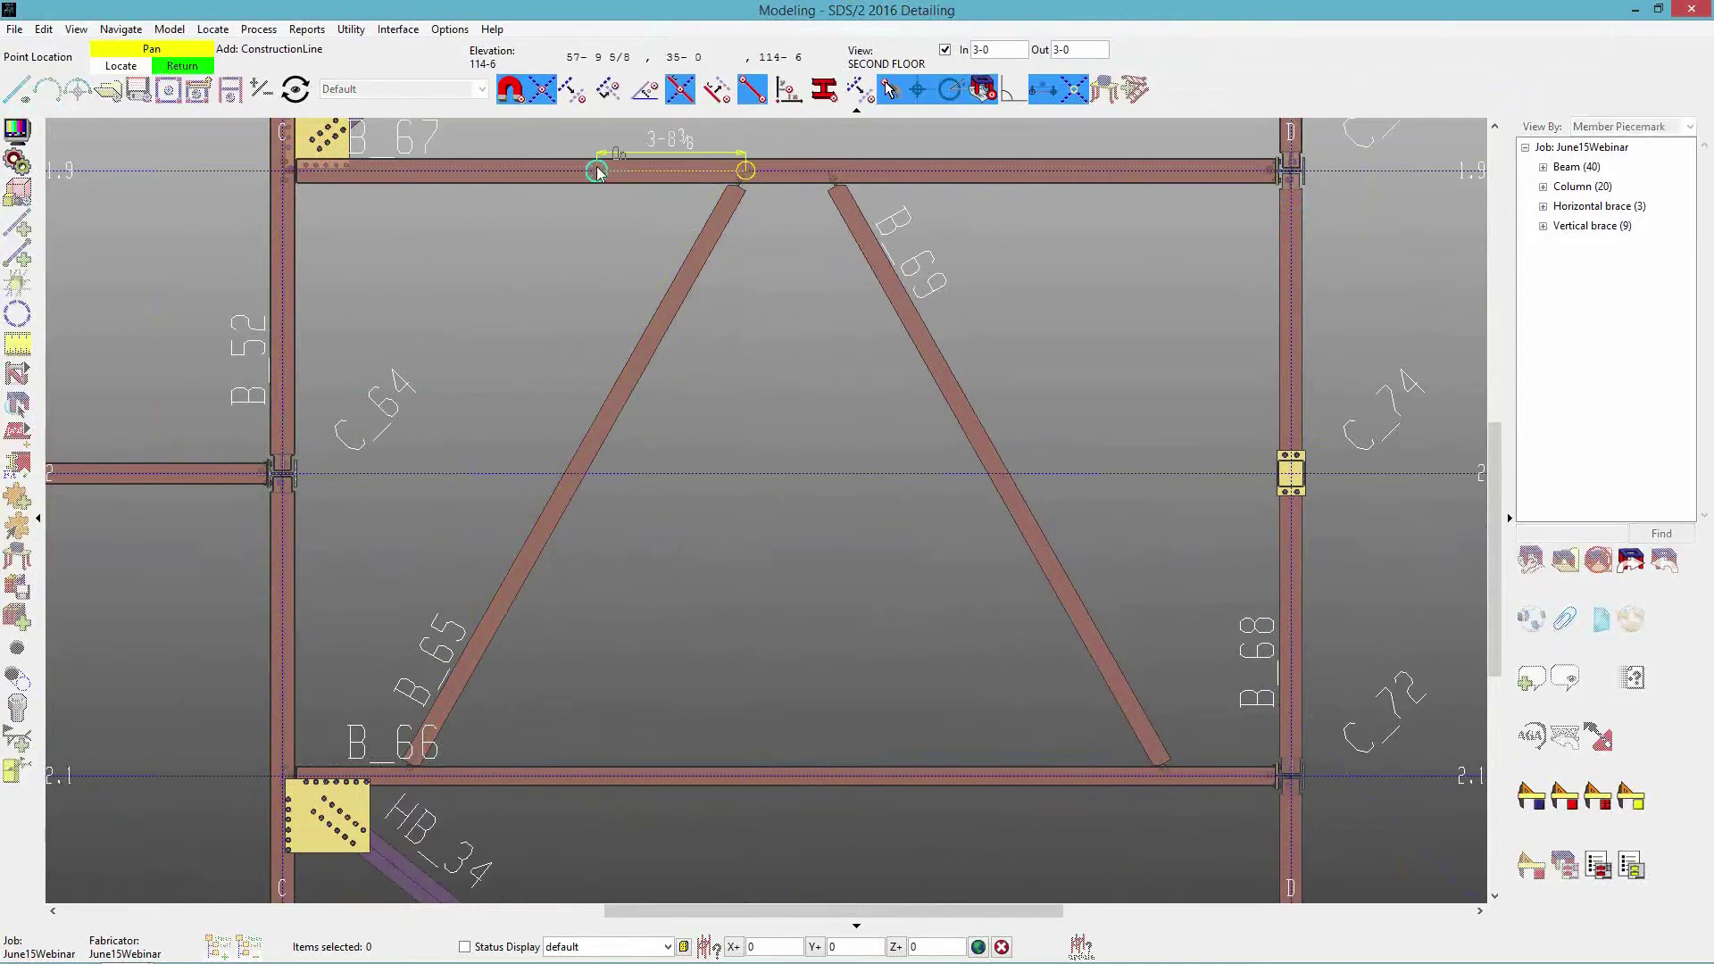
left_click(645, 89)
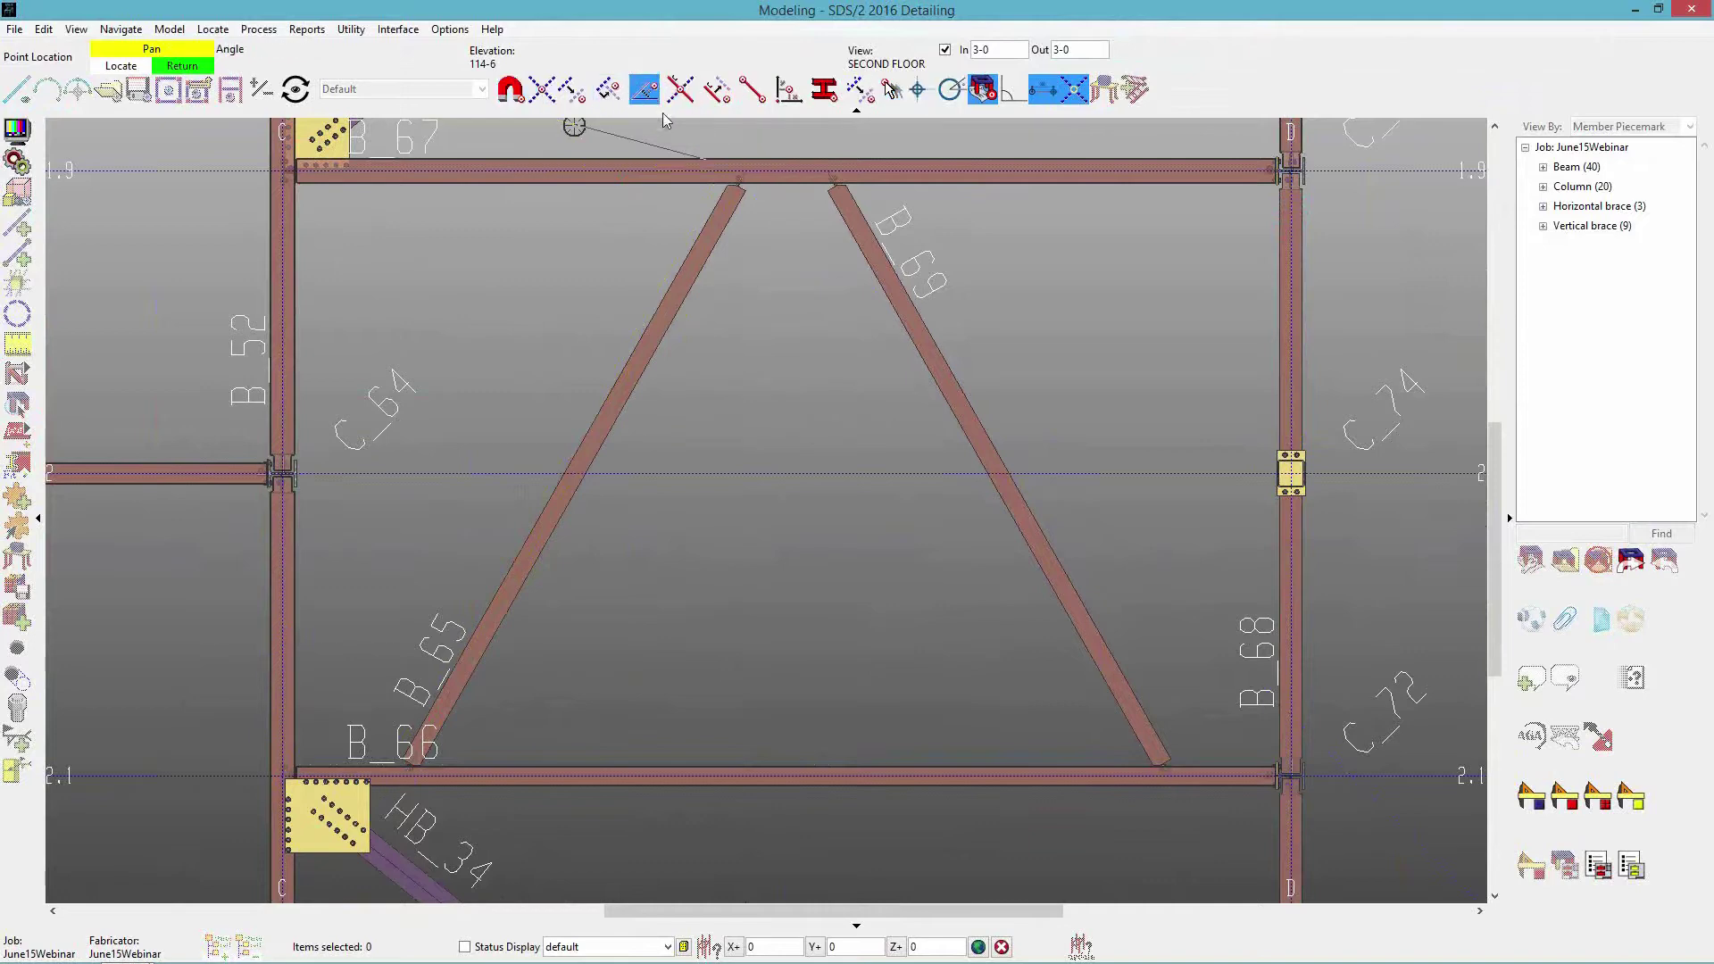
type("85")
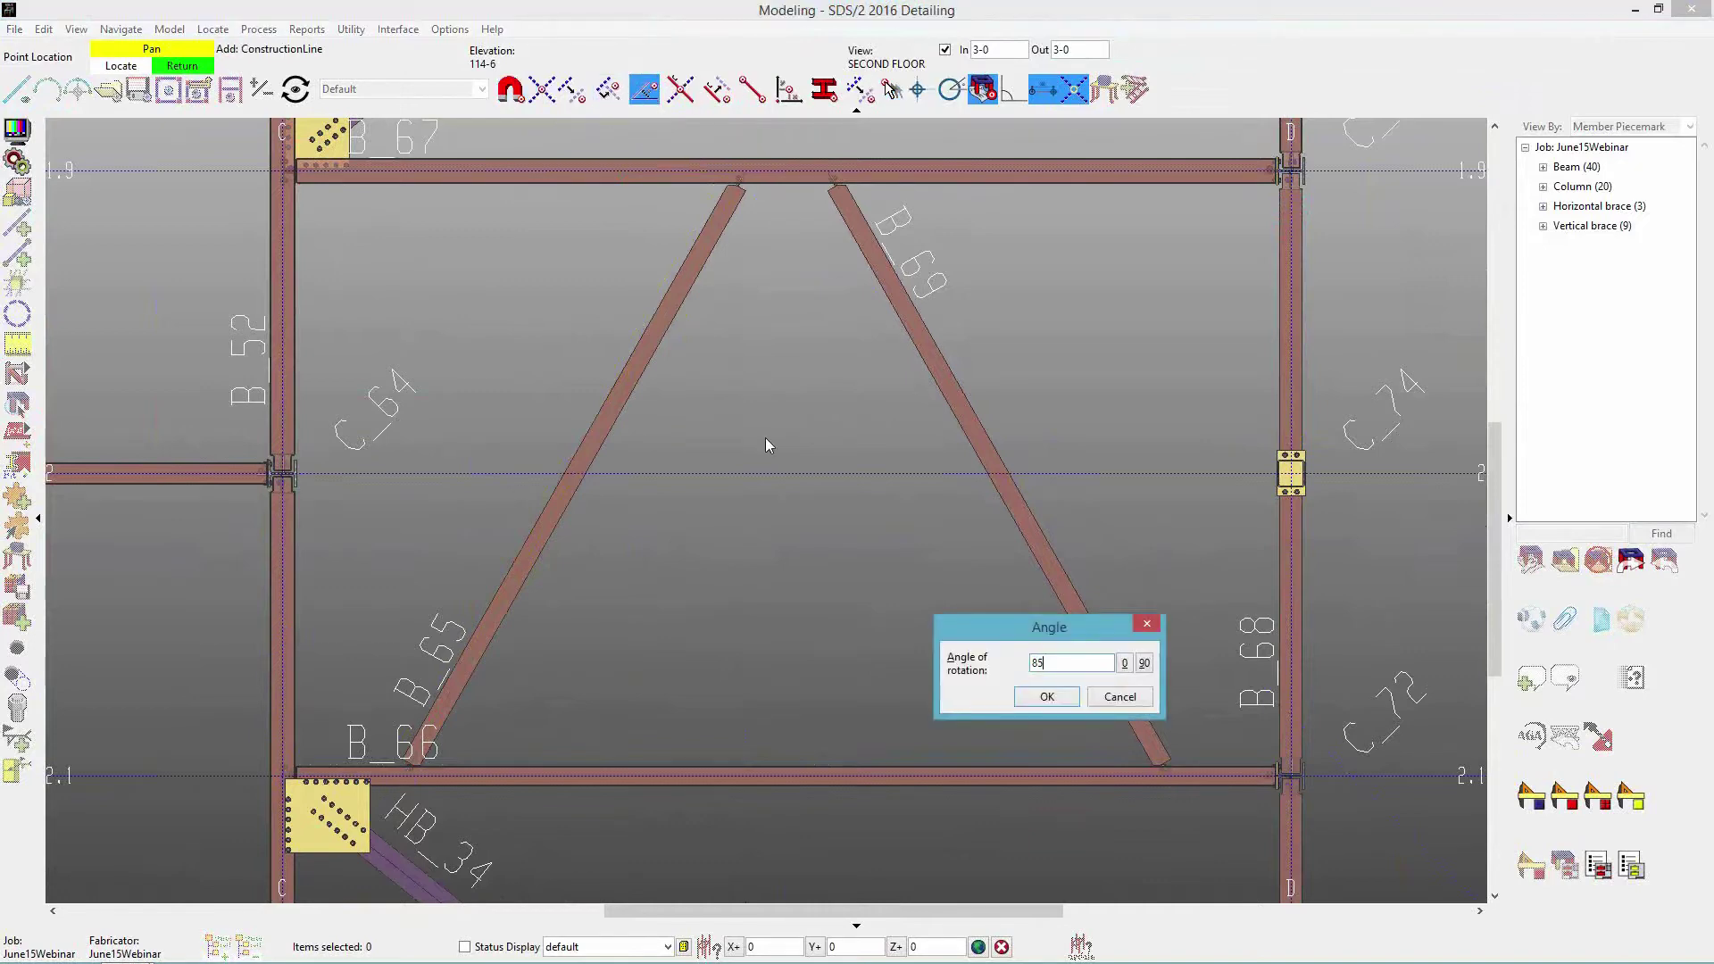
key("Return")
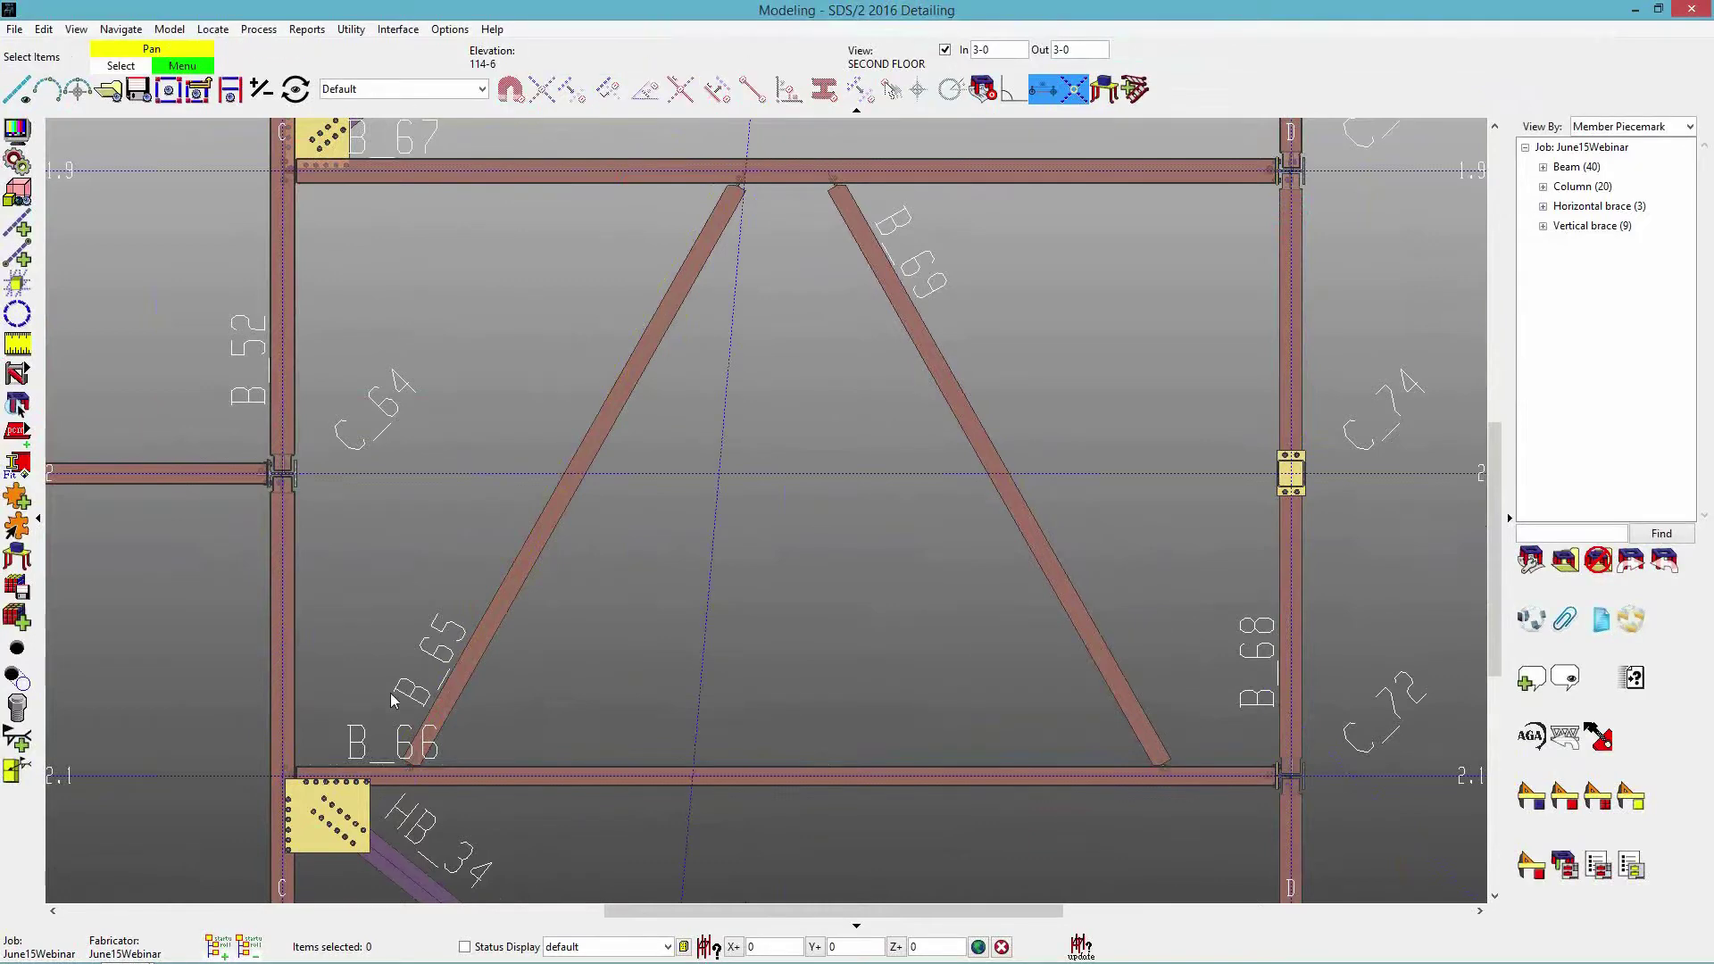
Move the end of beam B_65 on B_66 to where the construction line crosses grid line 2.1.
left_click(432, 732)
right_click(511, 739)
left_click(583, 730)
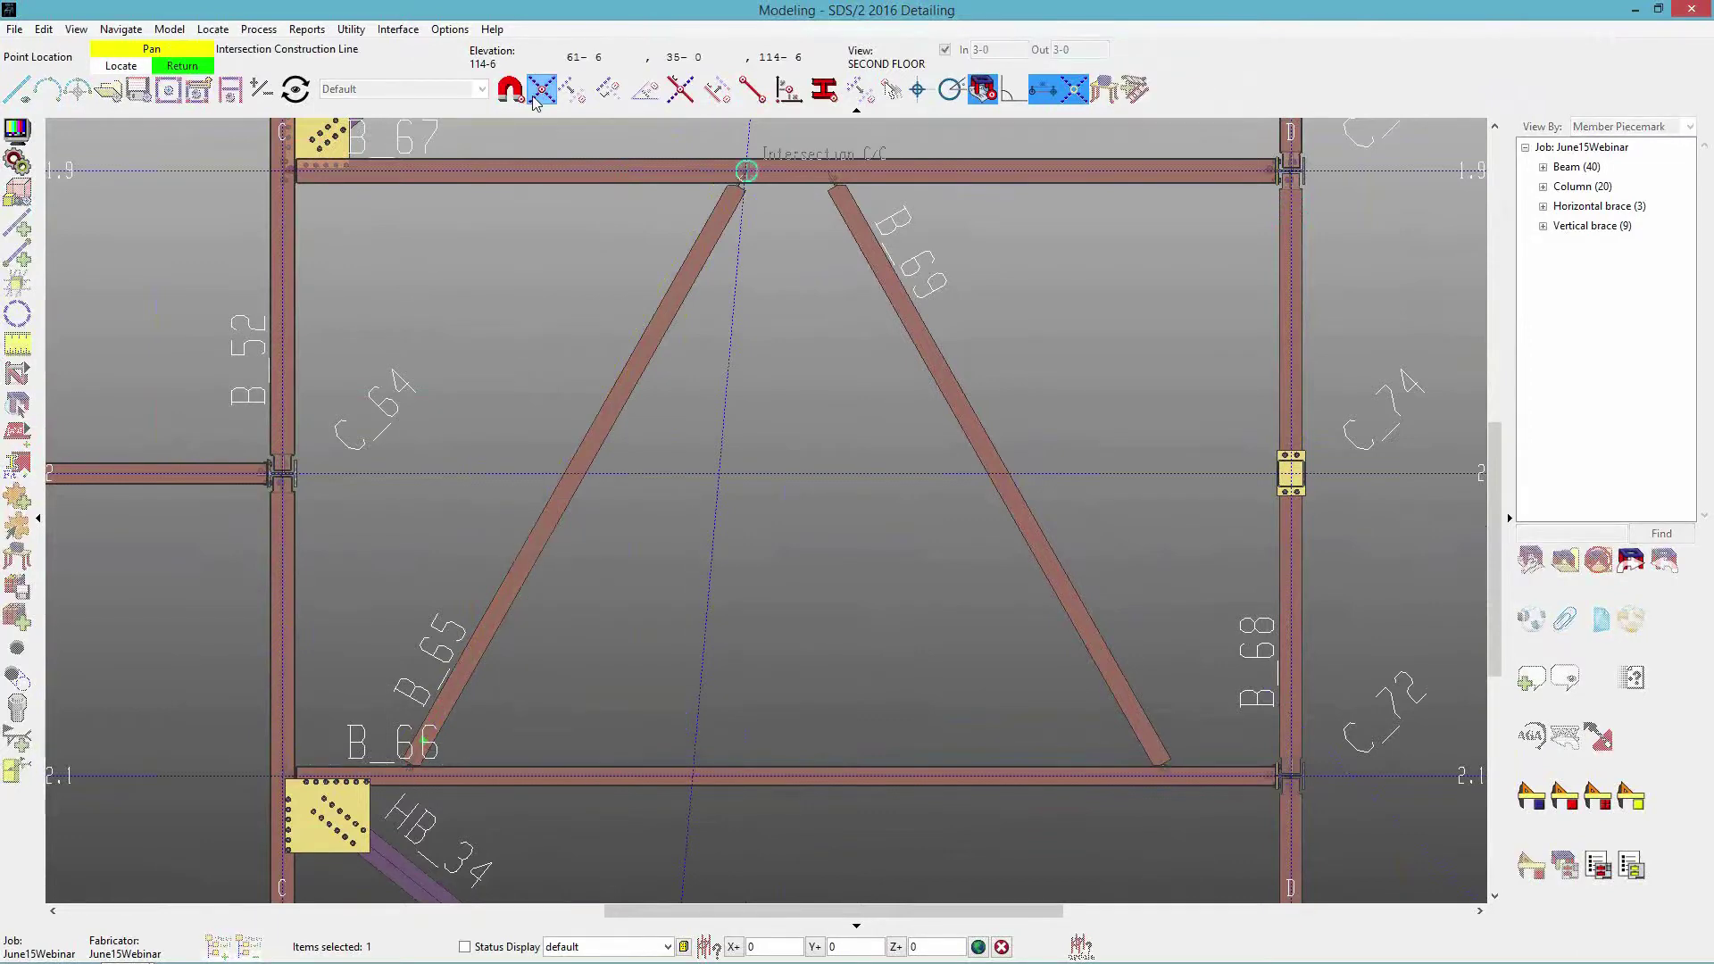
left_click(402, 775)
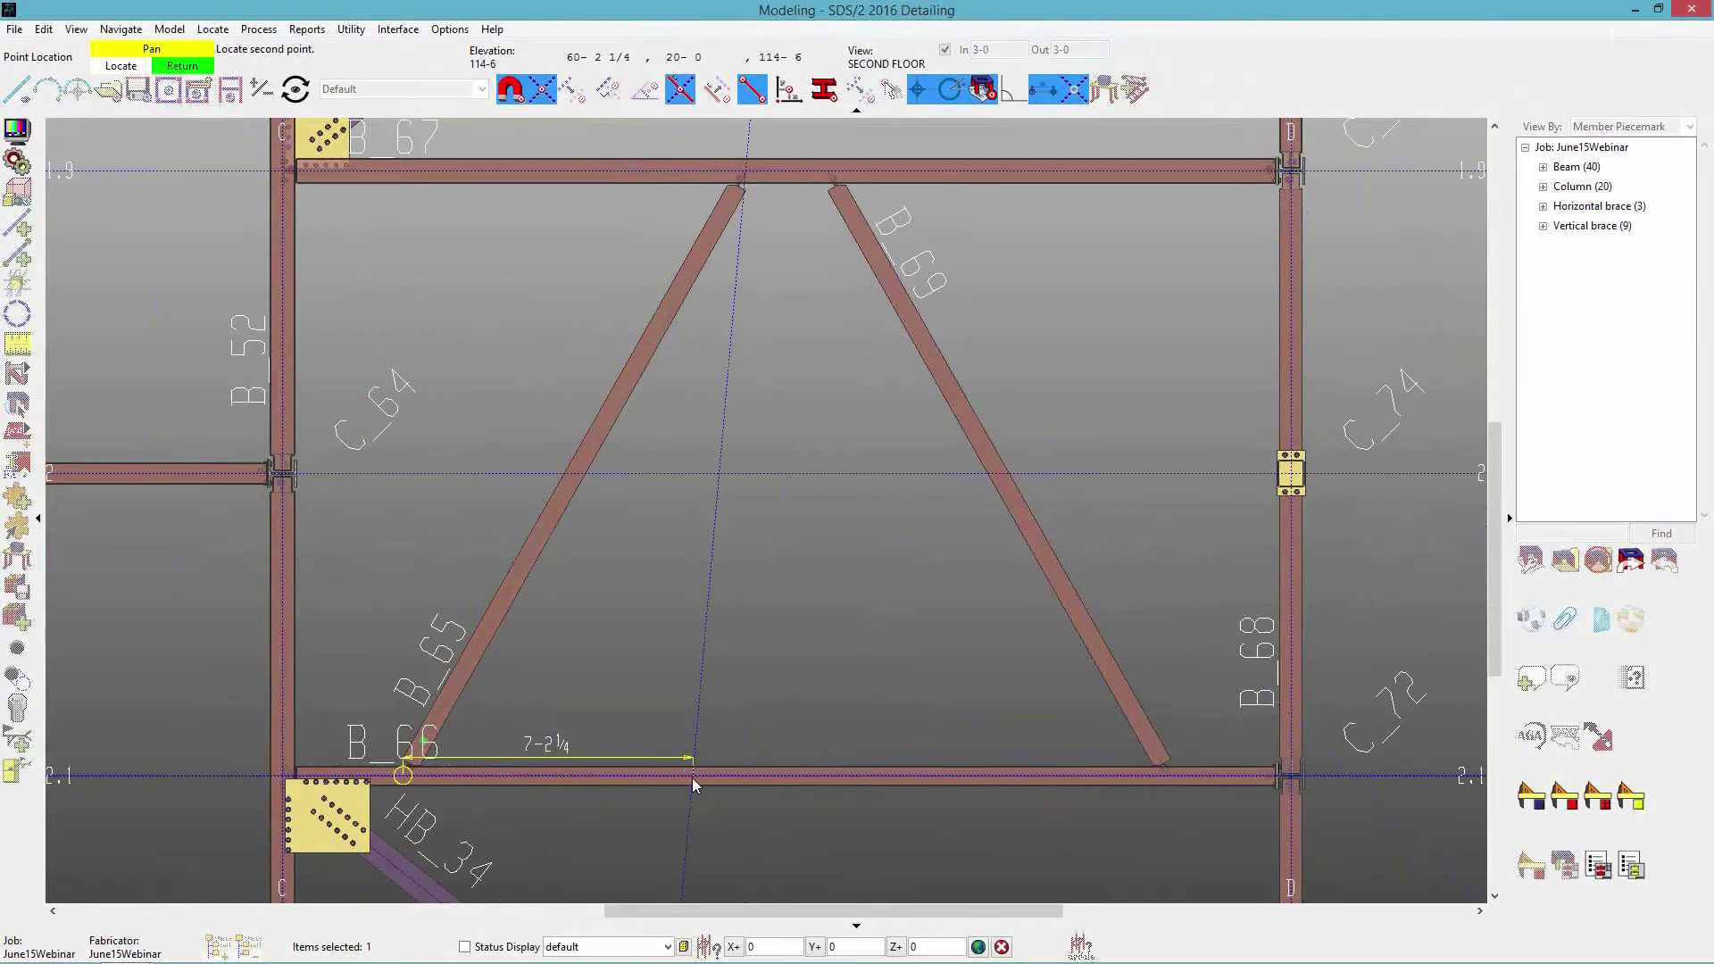
left_click(693, 778)
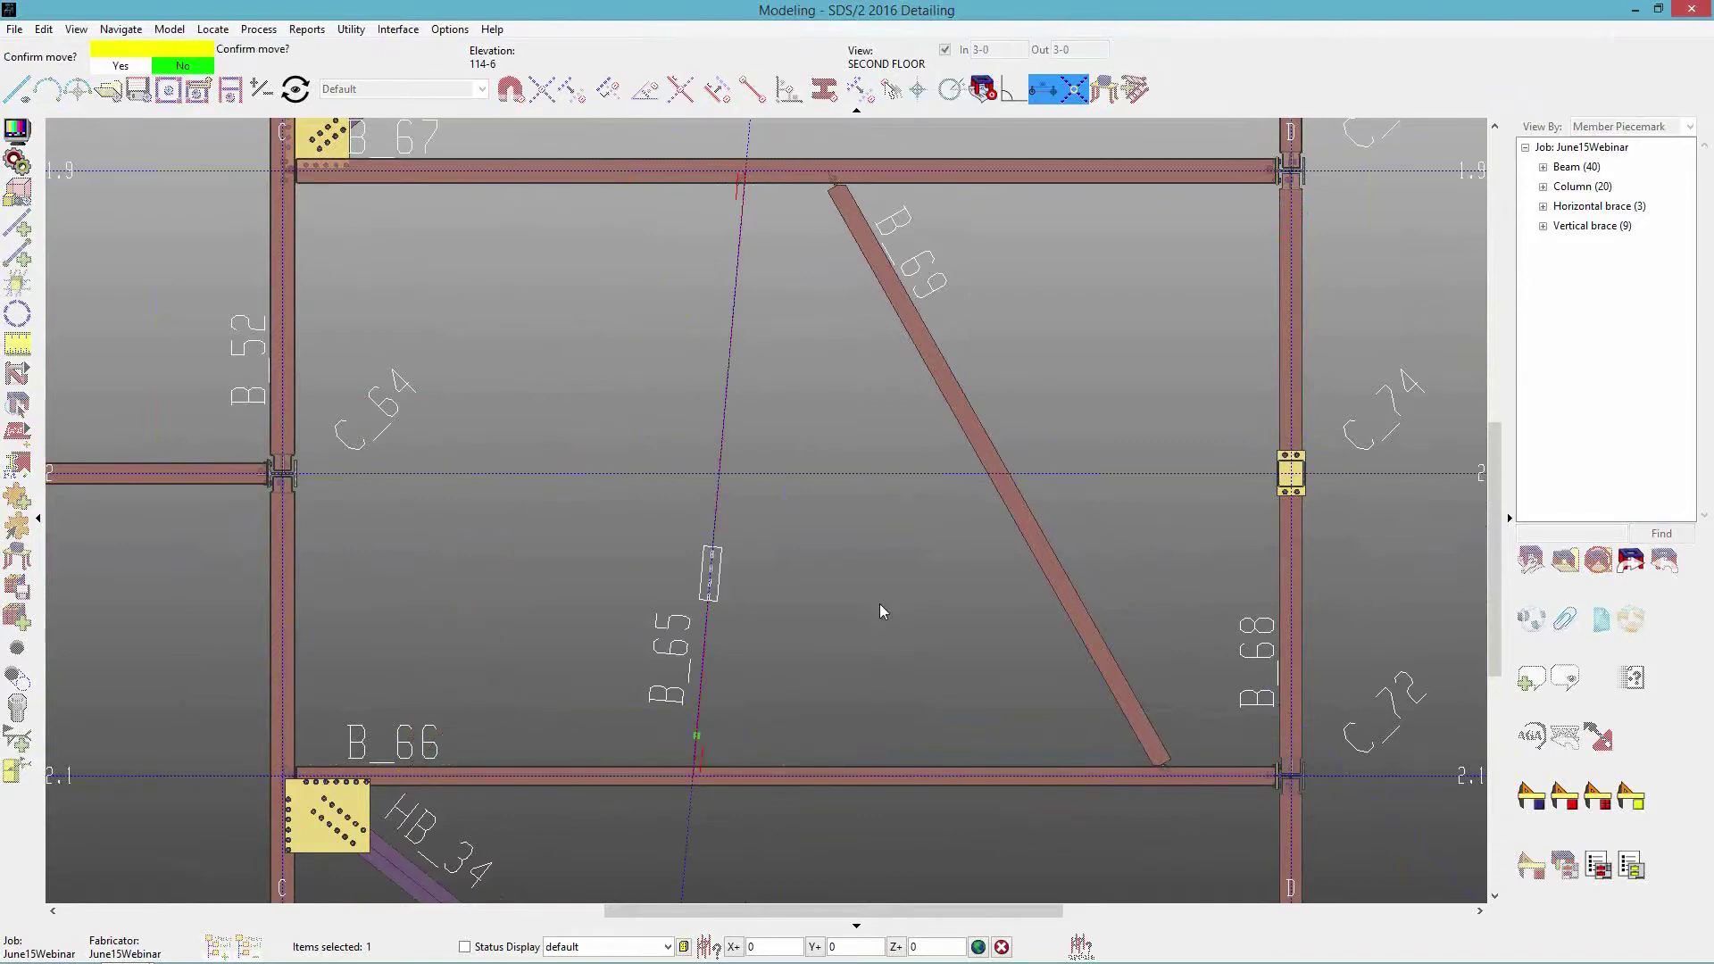
left_click(794, 559)
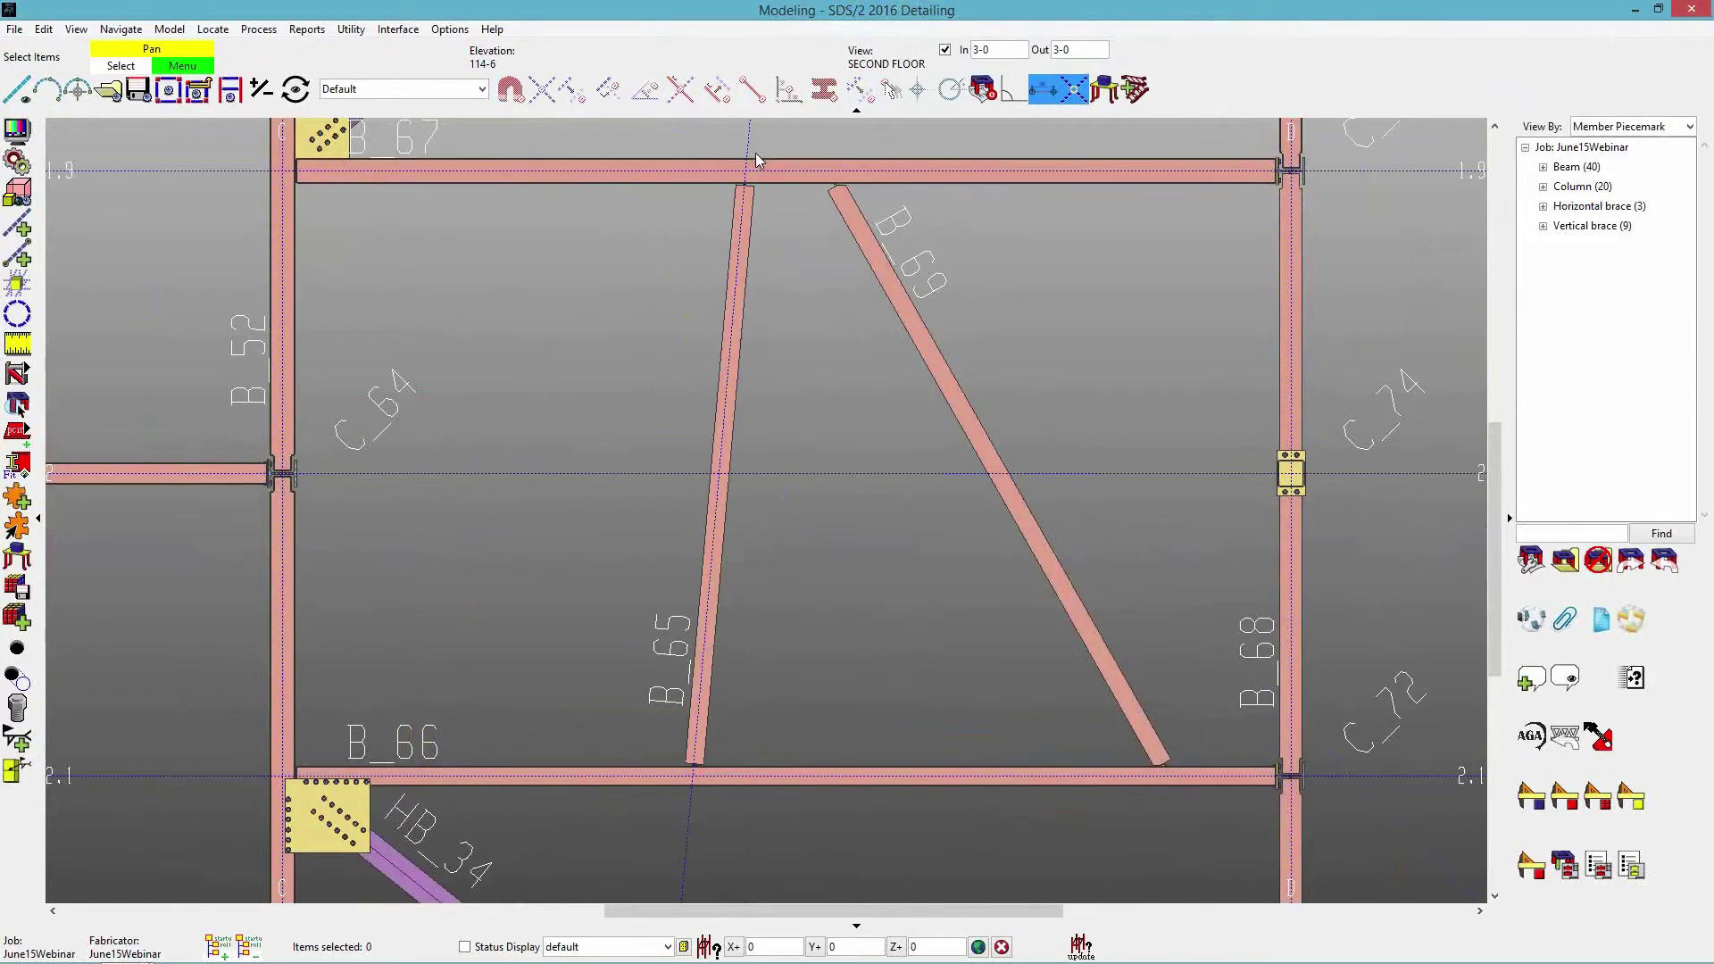
Examine the skewed shear plate joining B_65 to B_67 and its fillet weld sizes on both sides, leaving the weld unchanged.
scroll(755, 166, "up", 3)
scroll(754, 168, "up", 5)
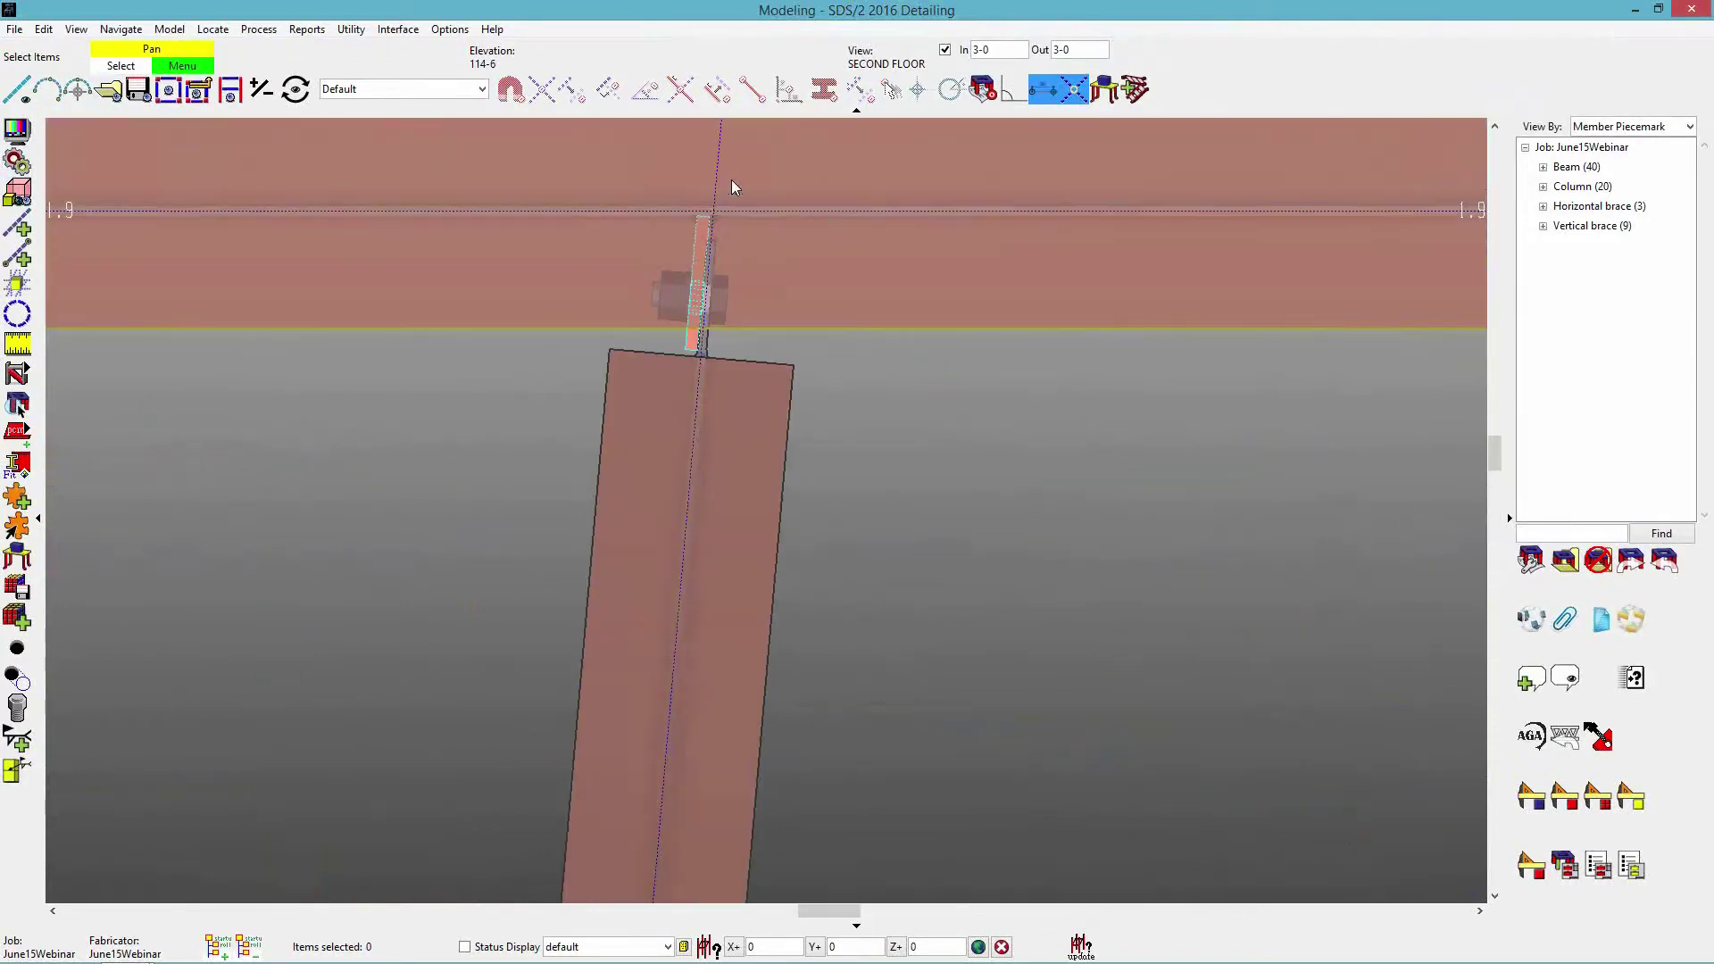
scroll(708, 200, "down", 1)
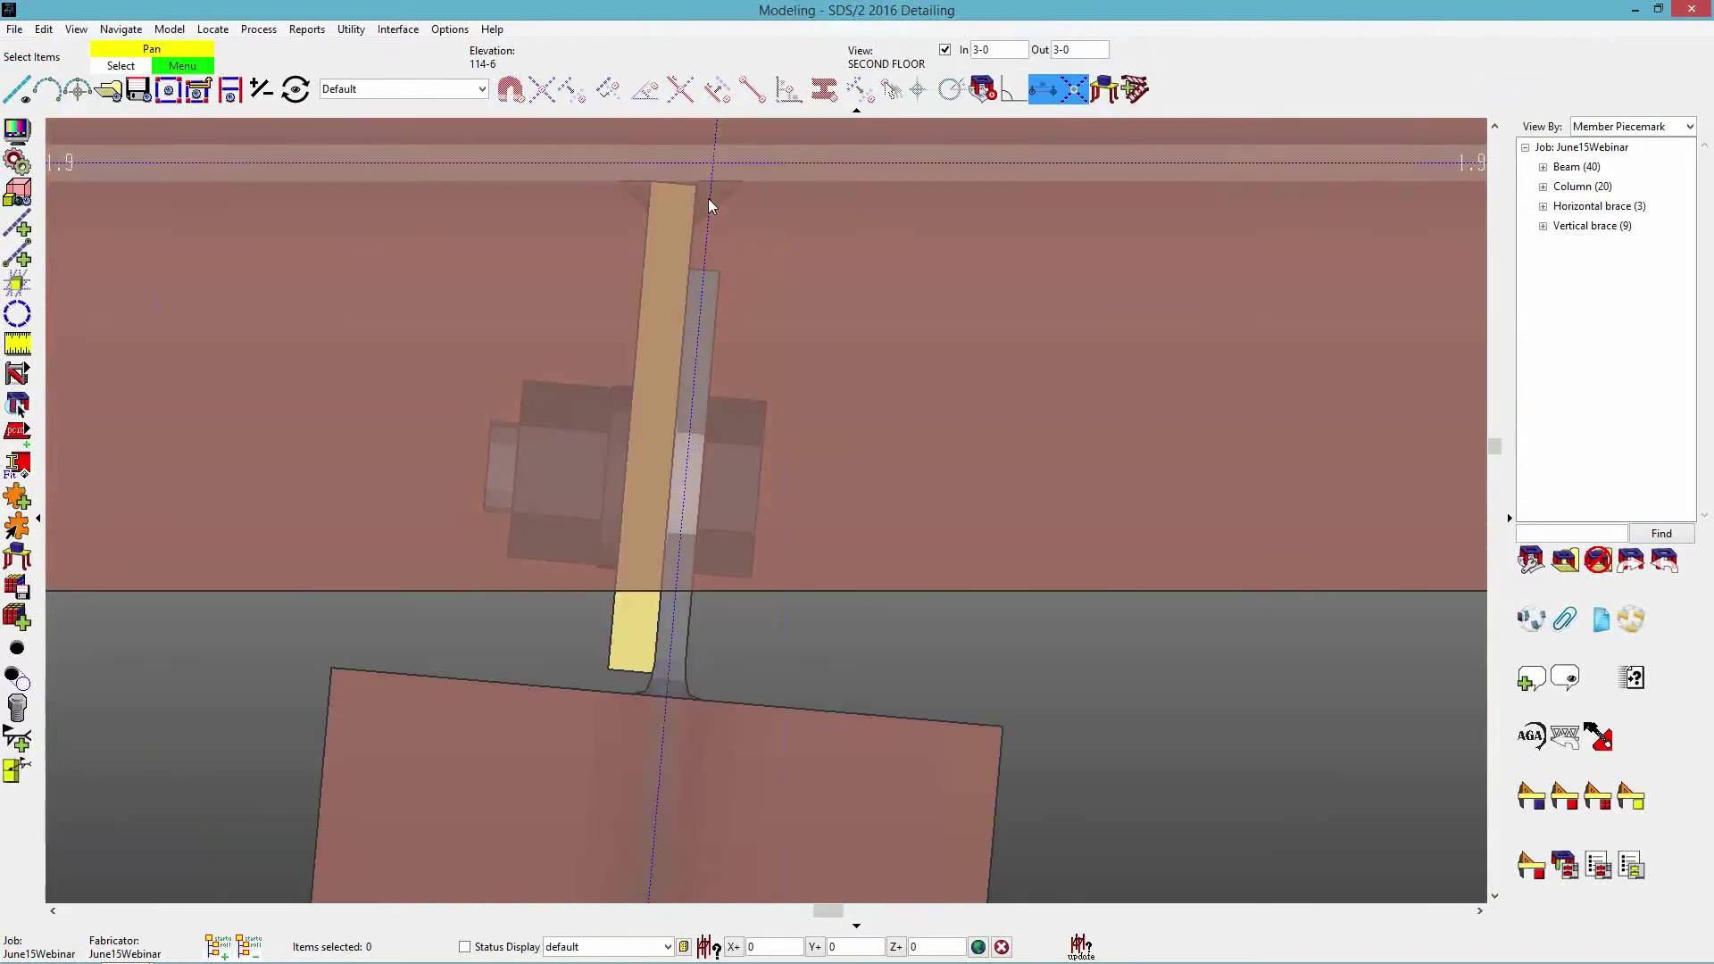
right_click(709, 199)
mouse_move(769, 227)
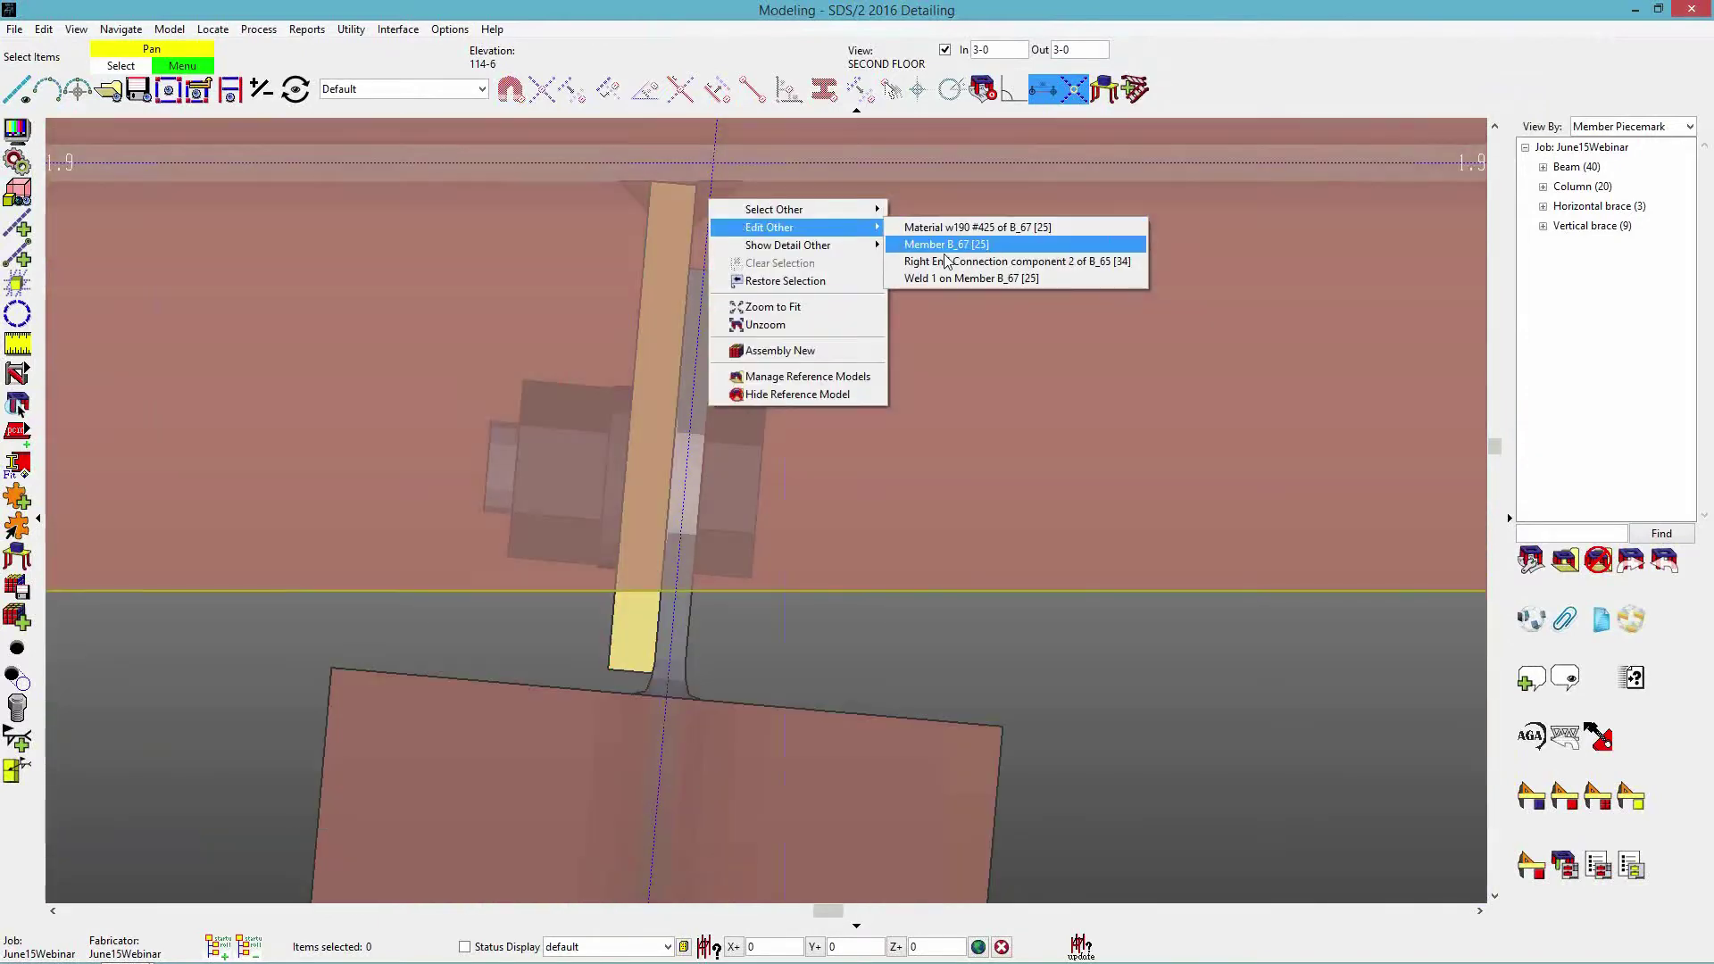
left_click(972, 278)
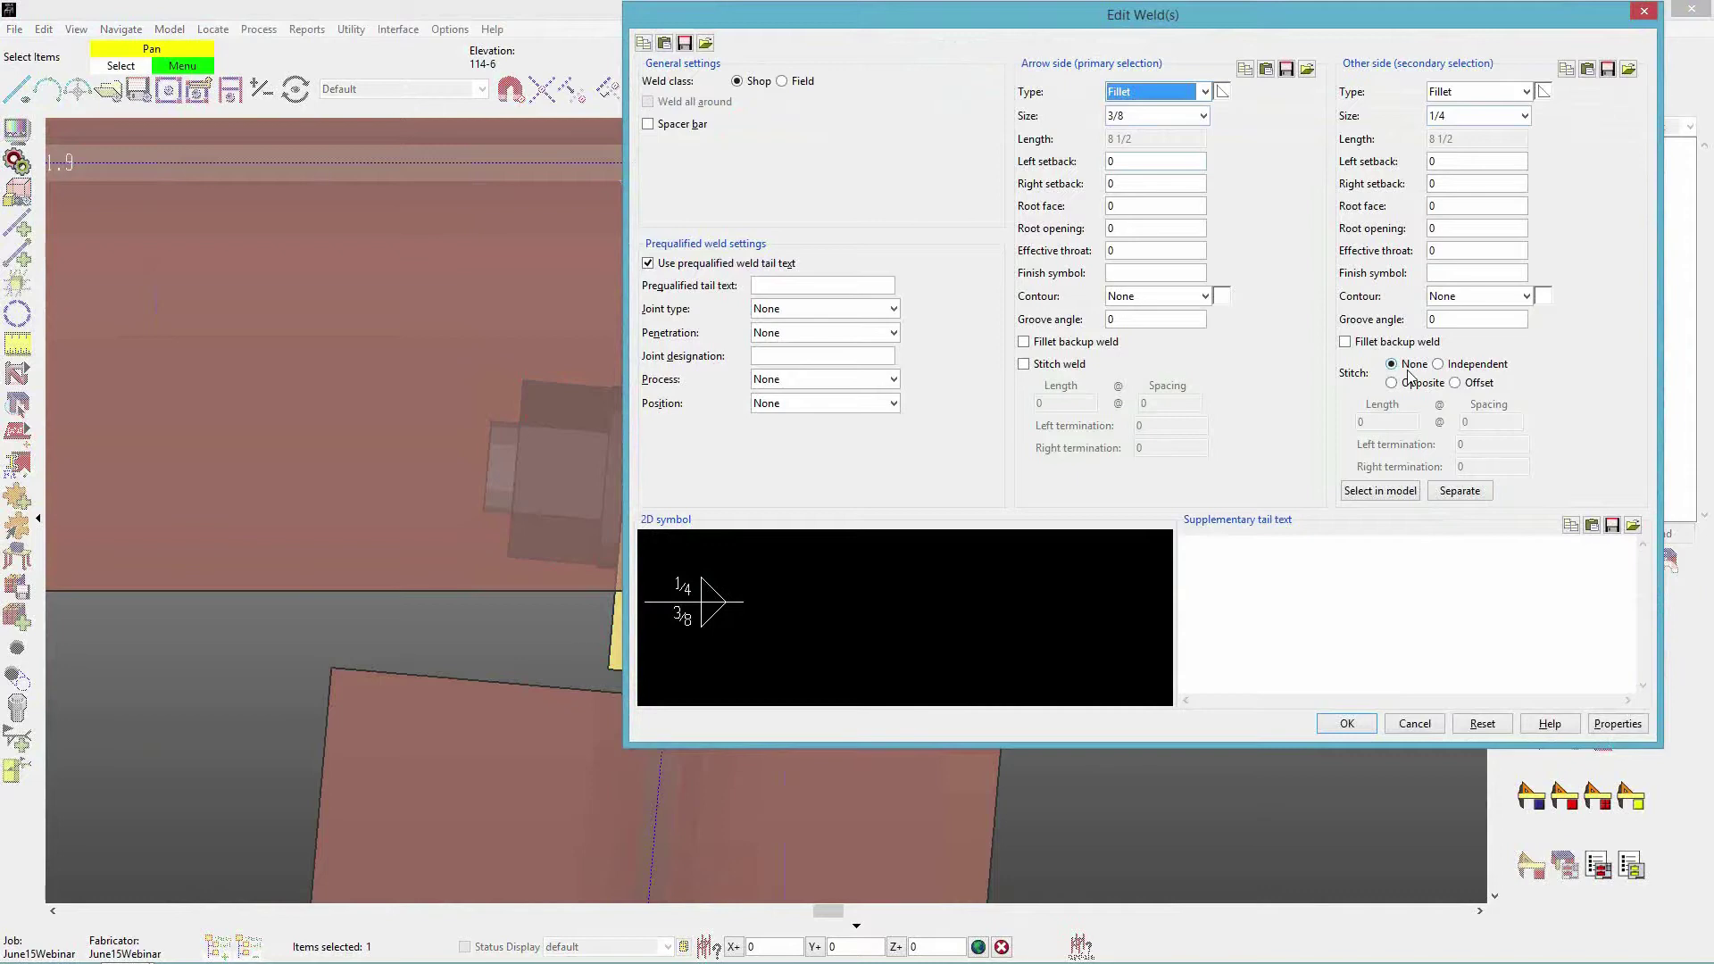
left_click(1413, 723)
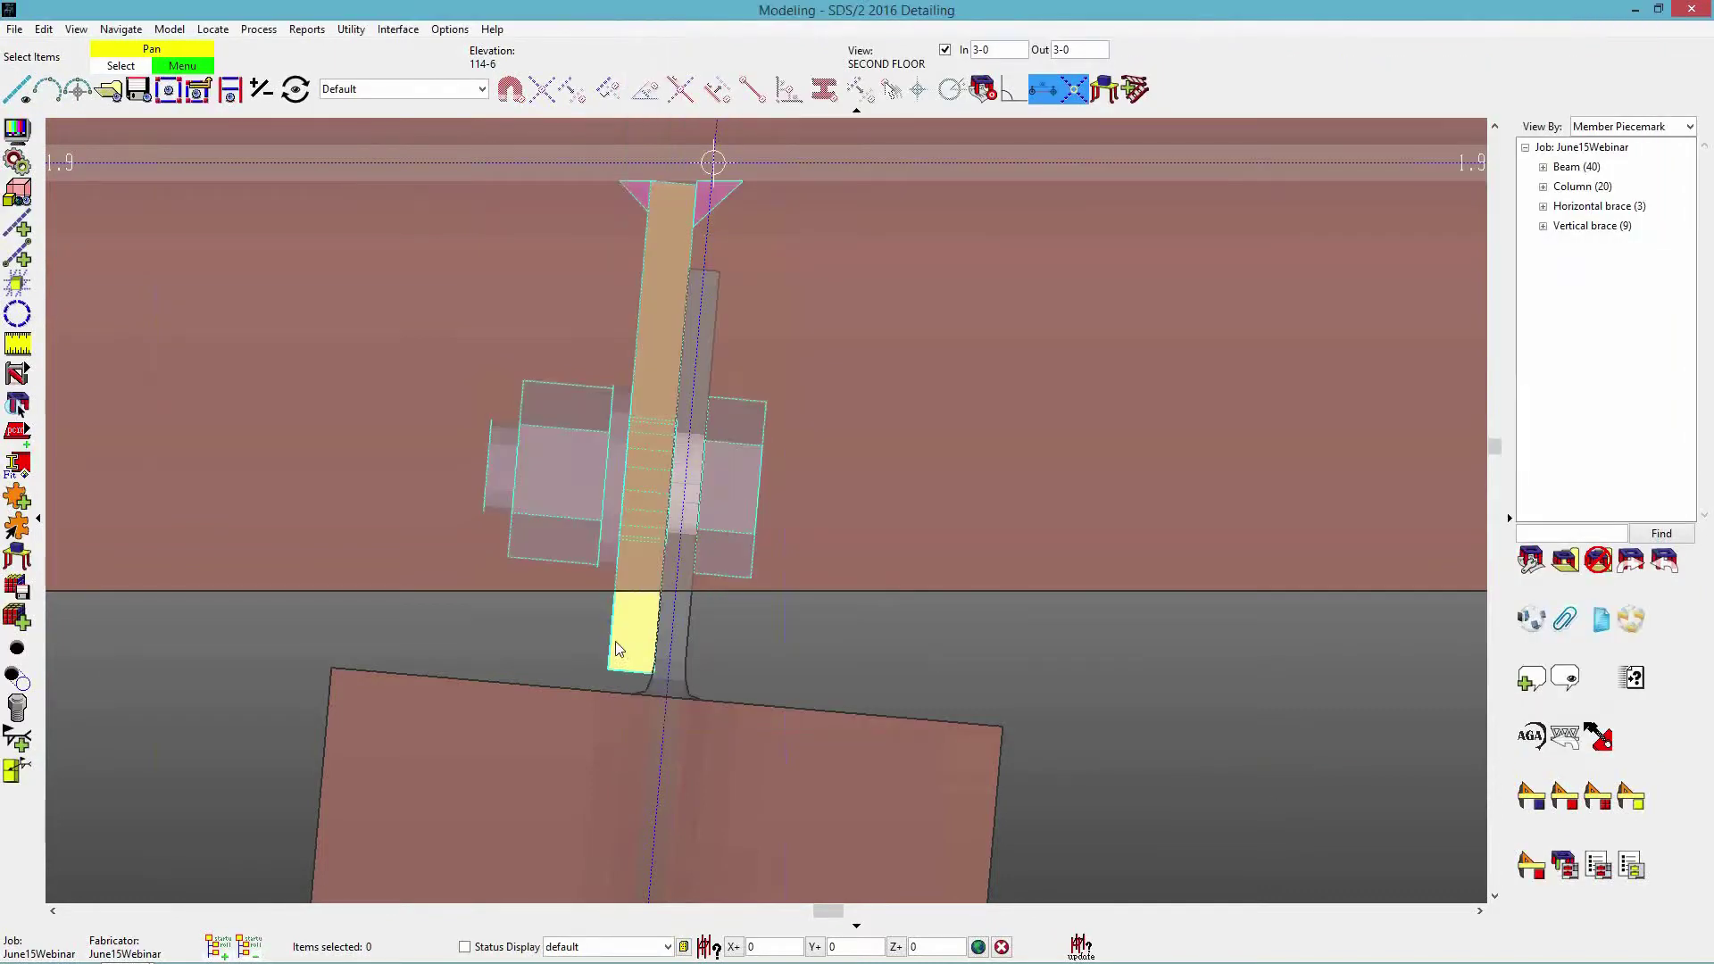
Open the ROOF FRAMING PLAN erection view and frame the tube column at grids D and 2 with its clip angle connections.
scroll(449, 668, "down", 4)
scroll(450, 668, "down", 3)
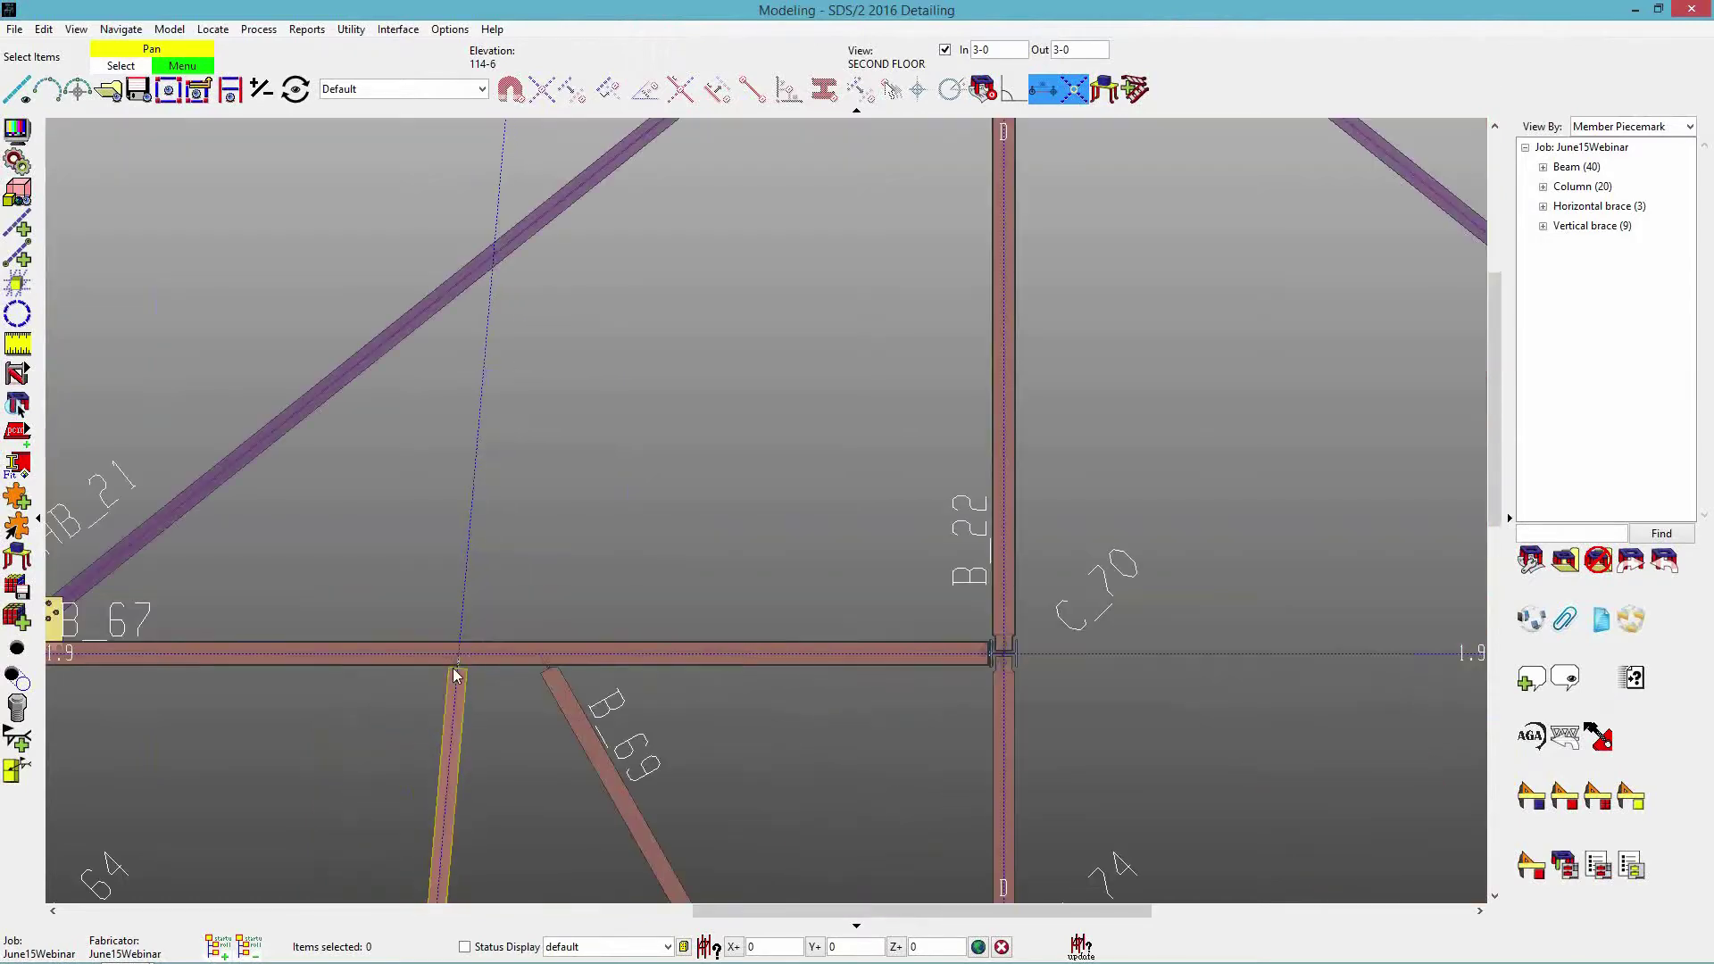
left_click(109, 88)
double_click(848, 355)
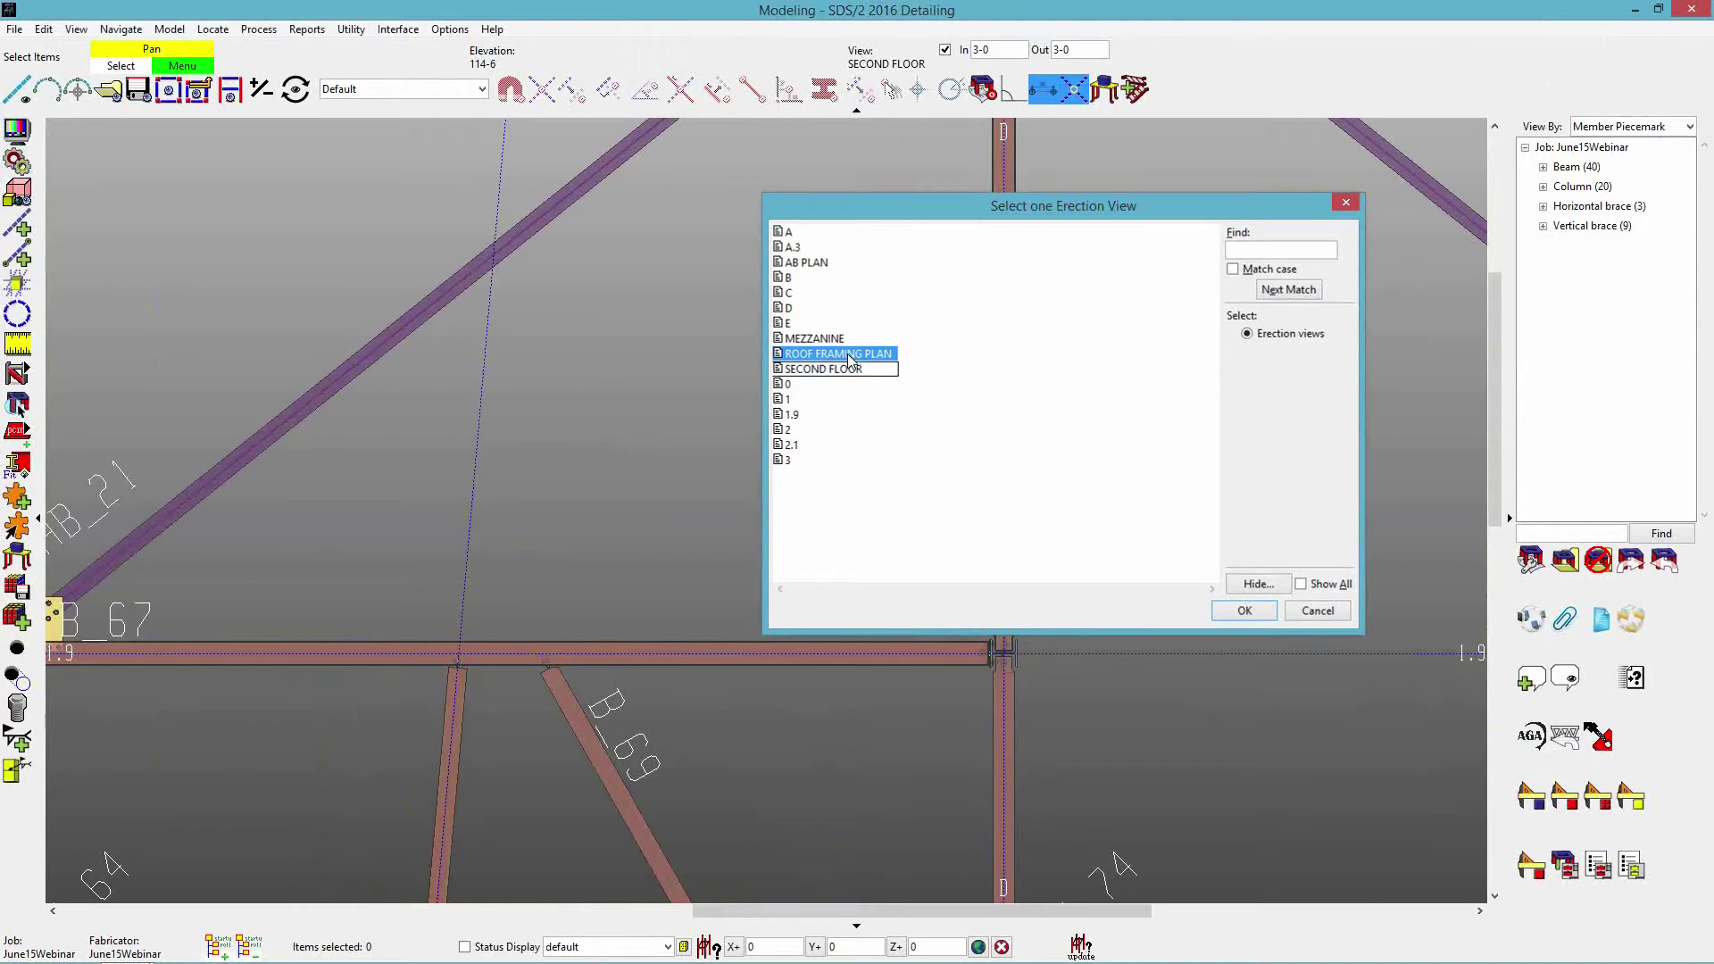
scroll(1149, 518, "up", 2)
scroll(1149, 518, "up", 2)
scroll(1009, 542, "up", 5)
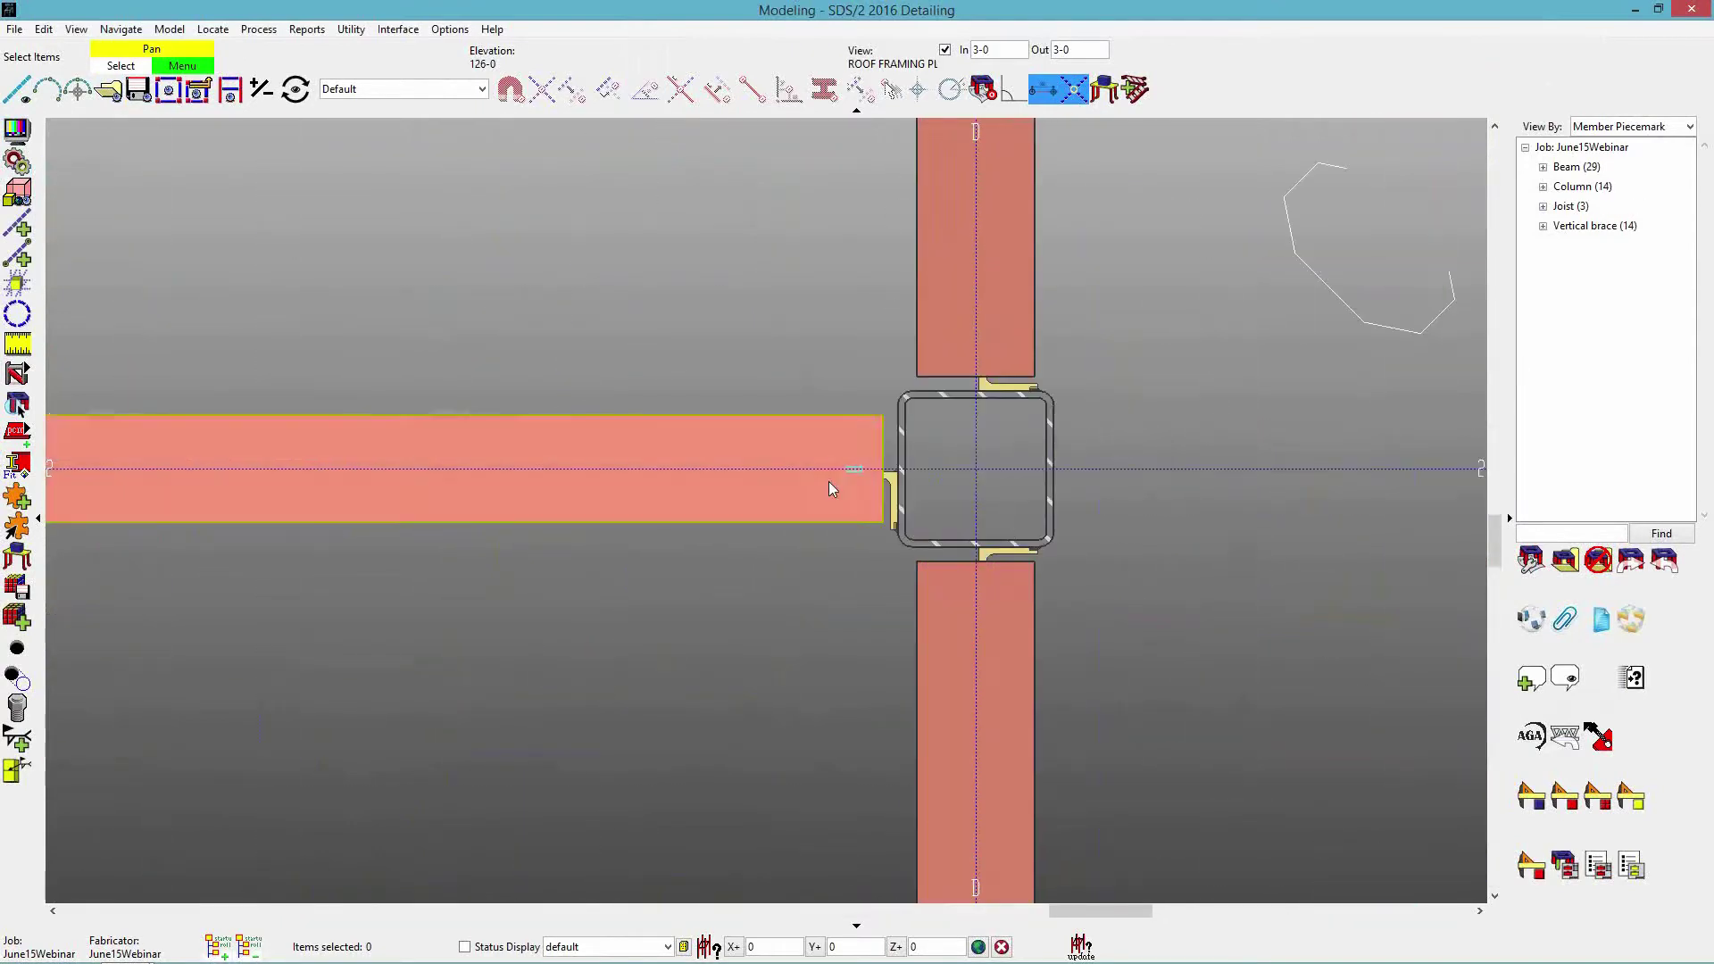
middle_click_drag(1173, 617, 1230, 614)
scroll(1229, 608, "up", 1)
middle_click_drag(1112, 546, 1140, 589)
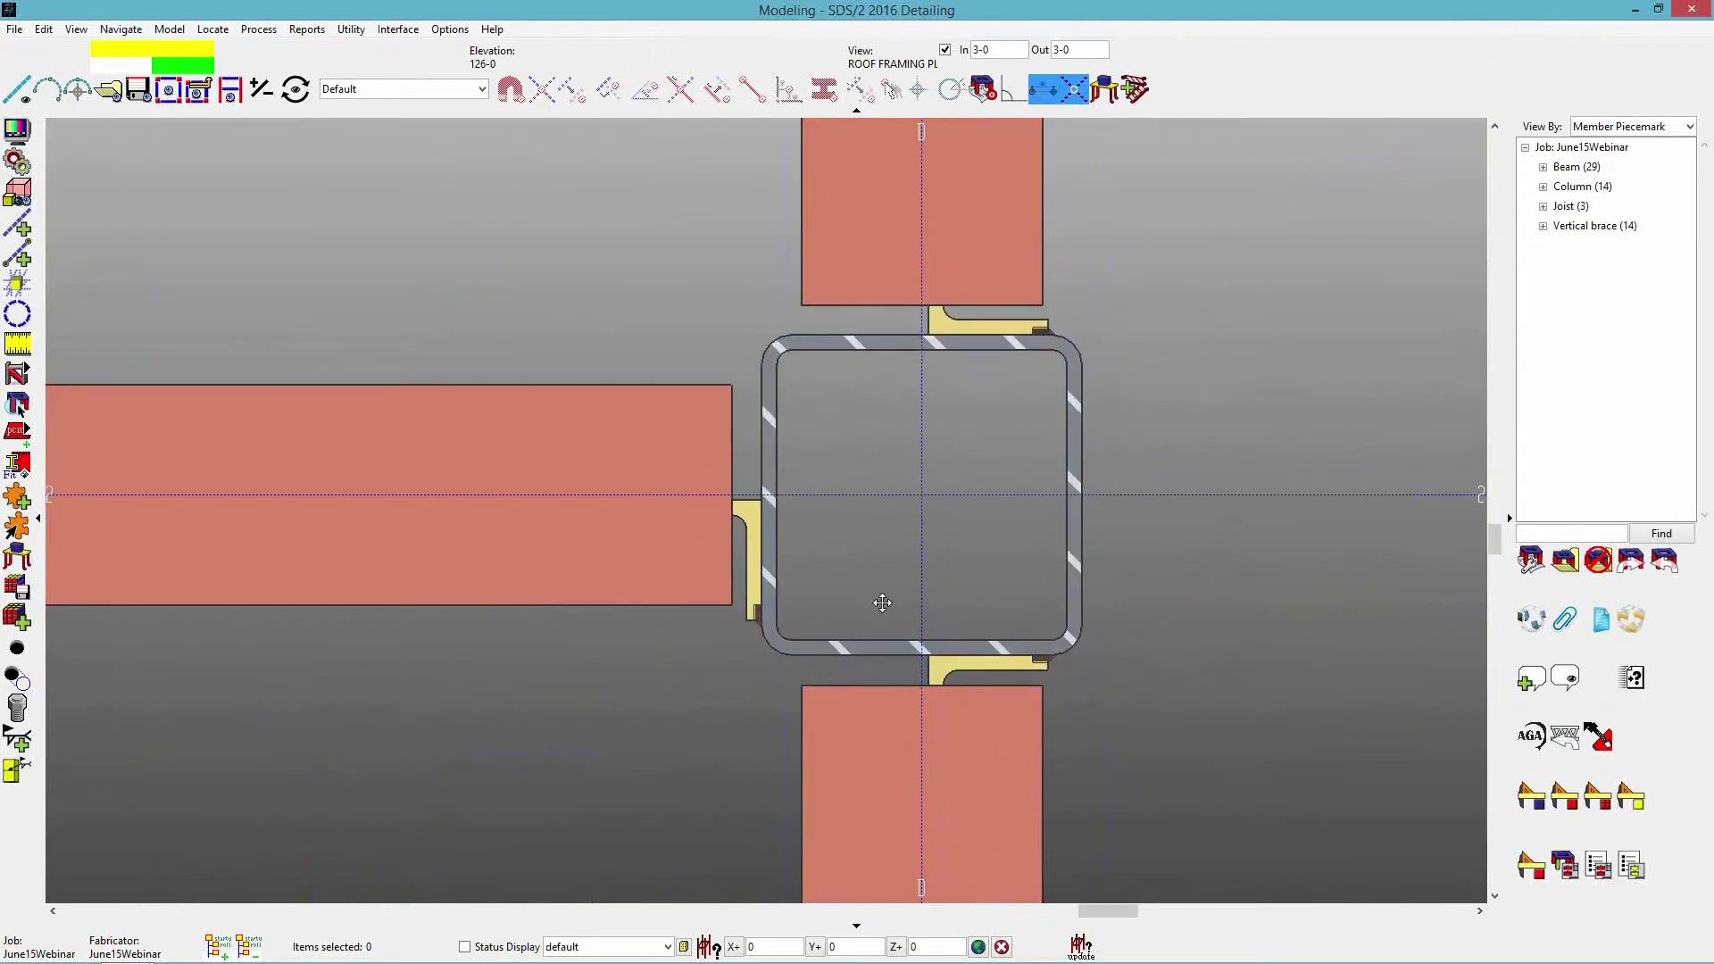
scroll(973, 625, "up", 1)
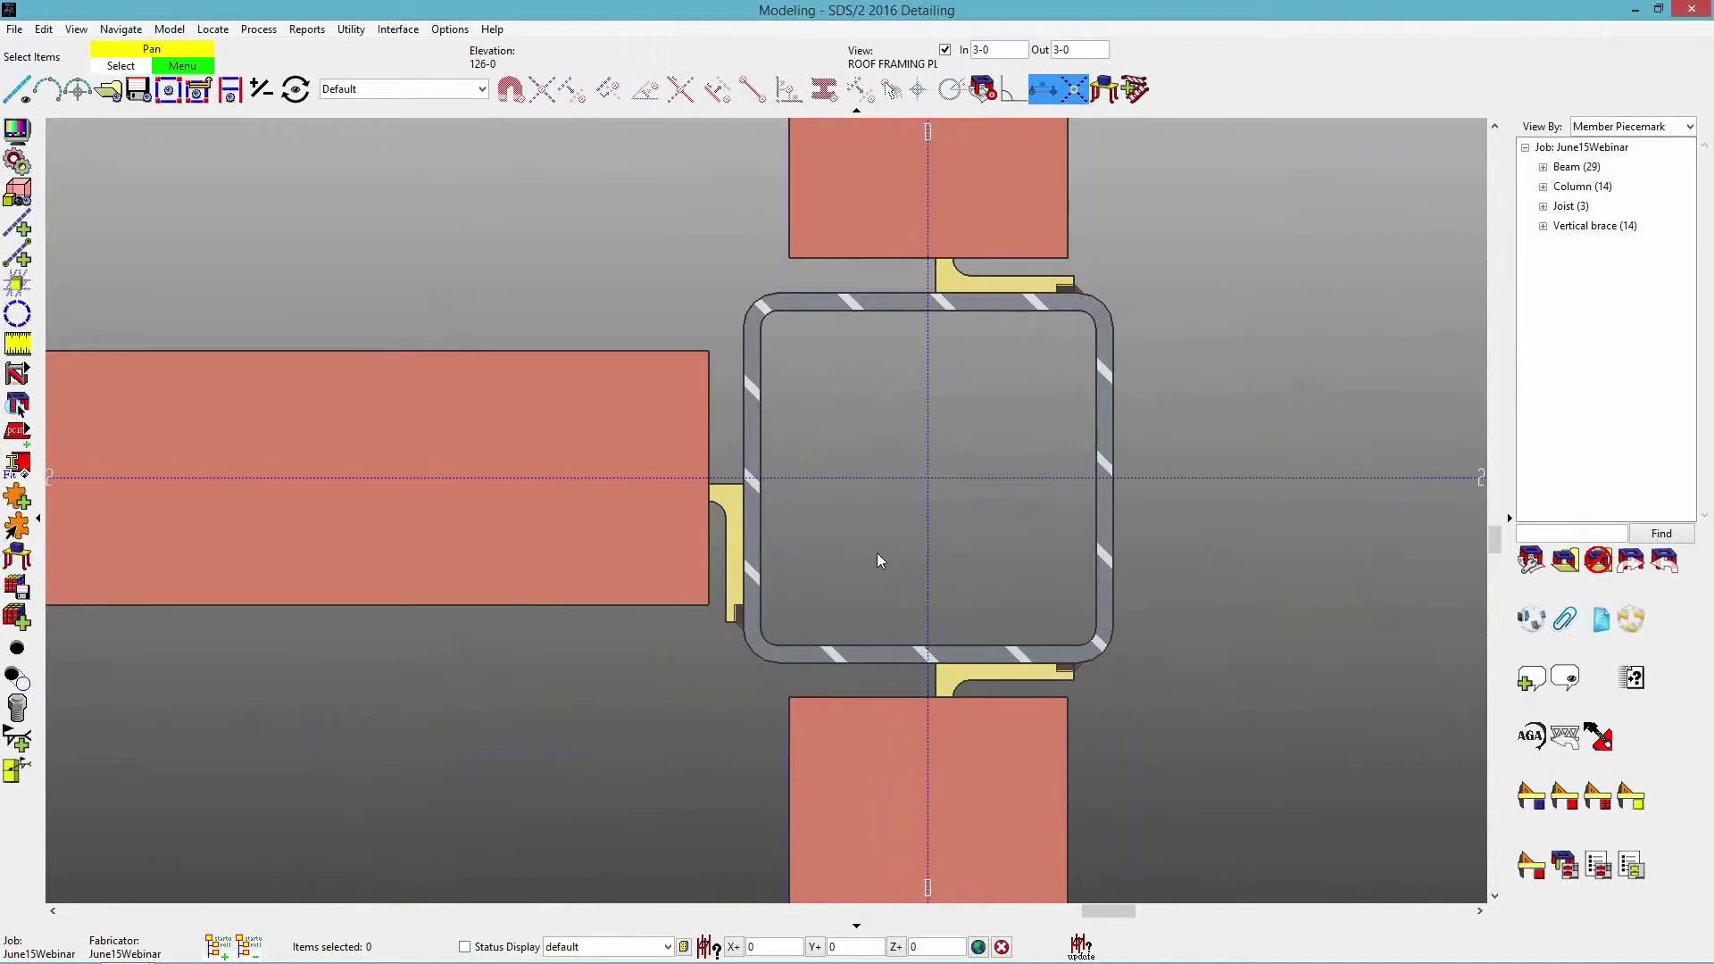
Open the fabricator's clip angle configuration for single angles welded to the supporting member.
left_click(449, 30)
mouse_move(458, 81)
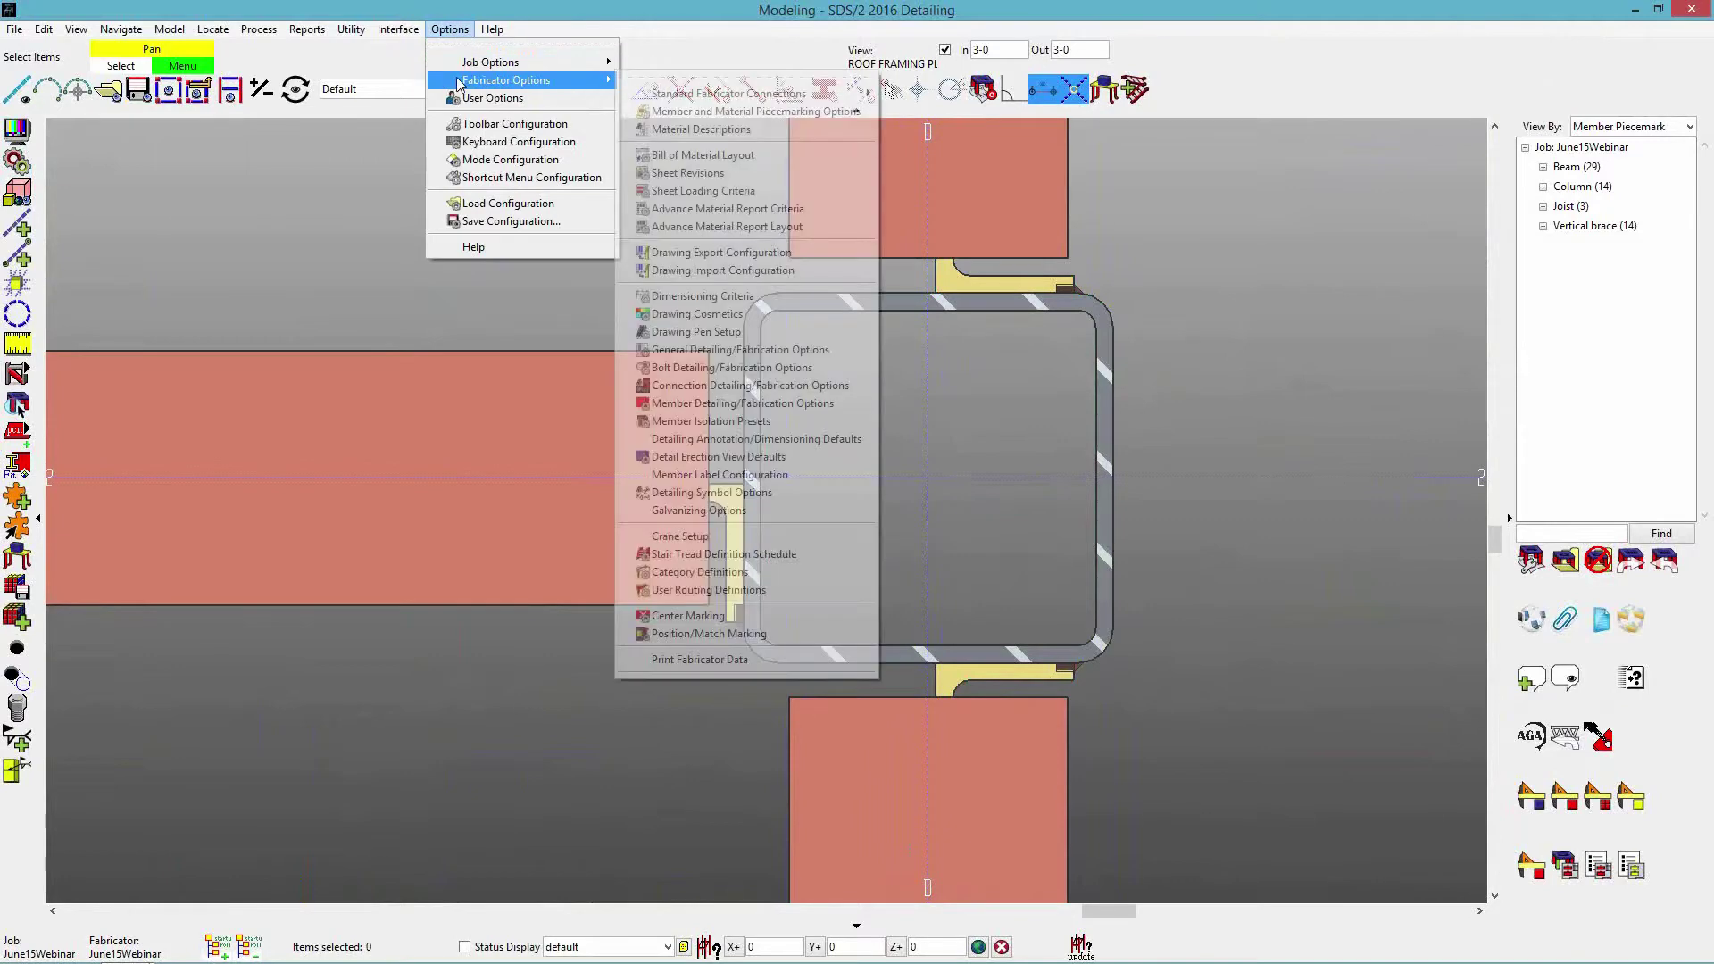
mouse_move(732, 94)
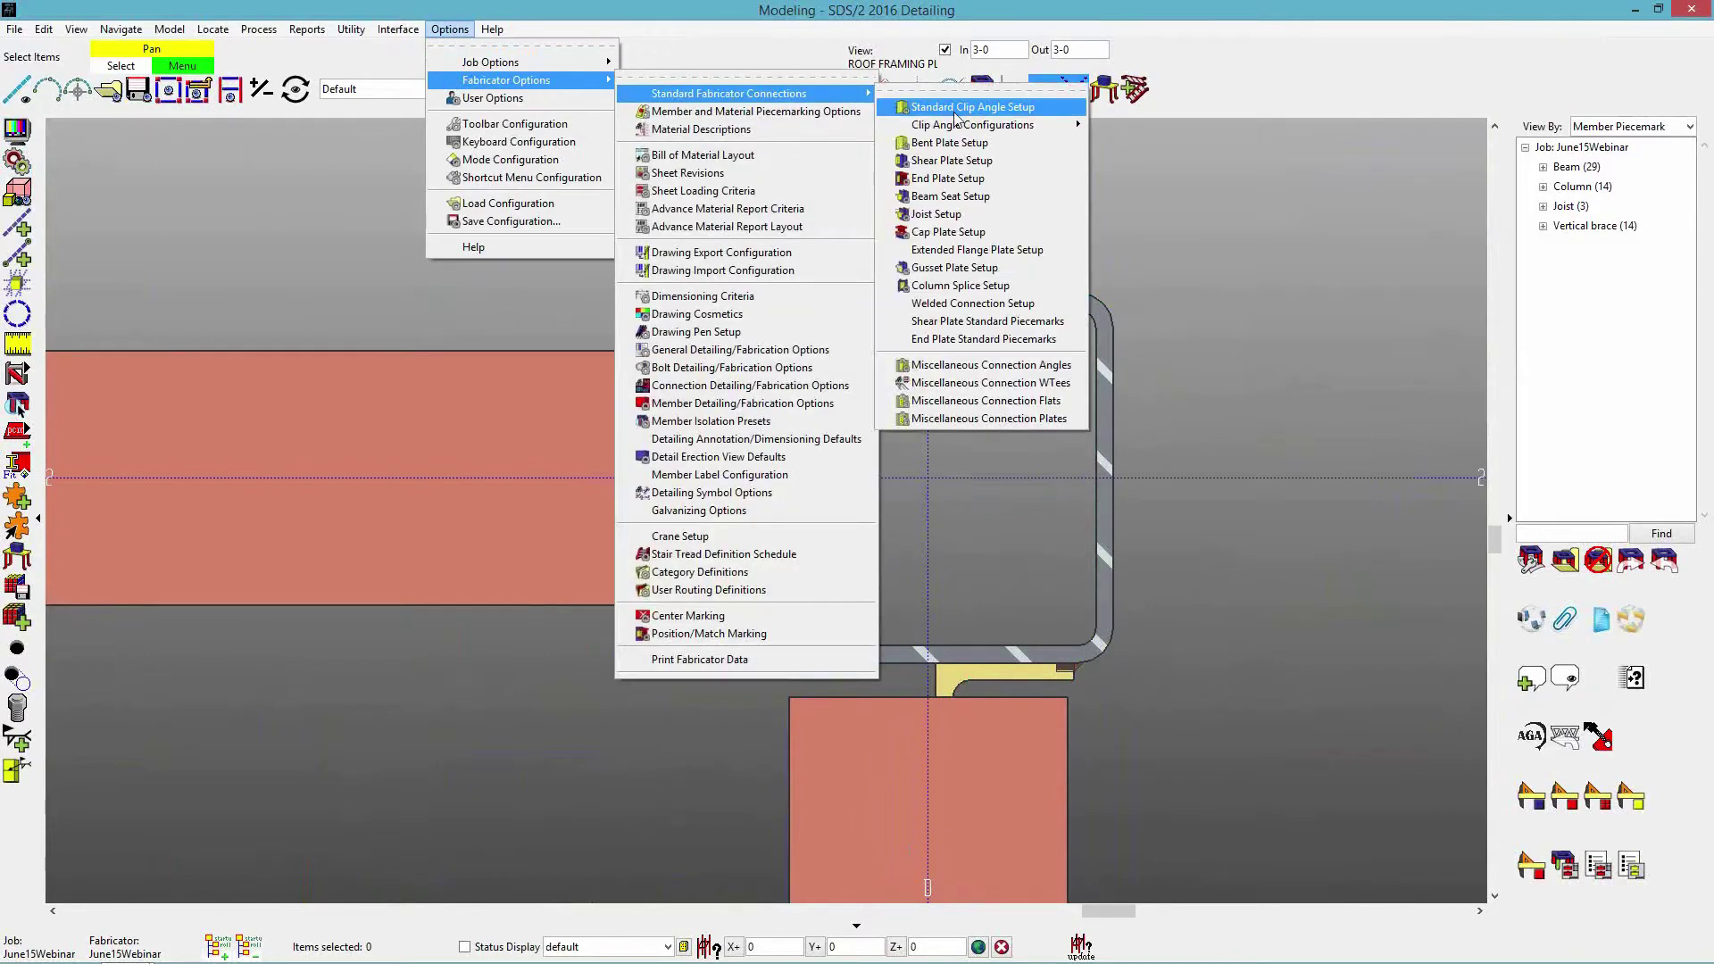
mouse_move(982, 125)
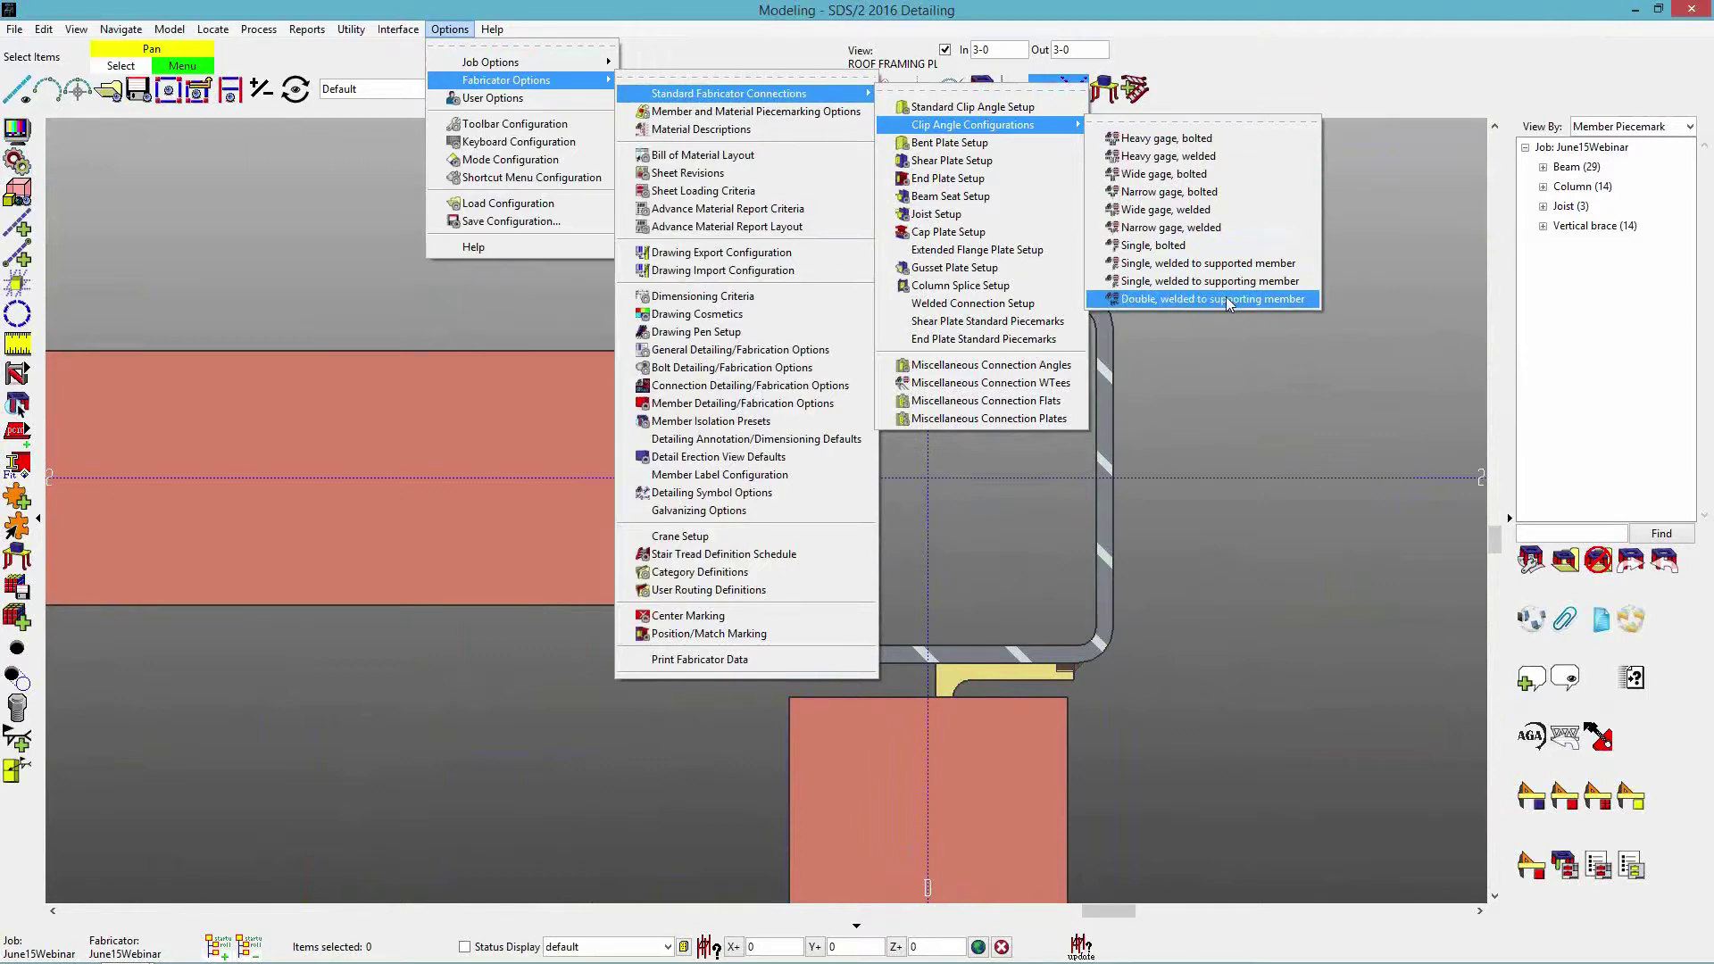
left_click(1164, 284)
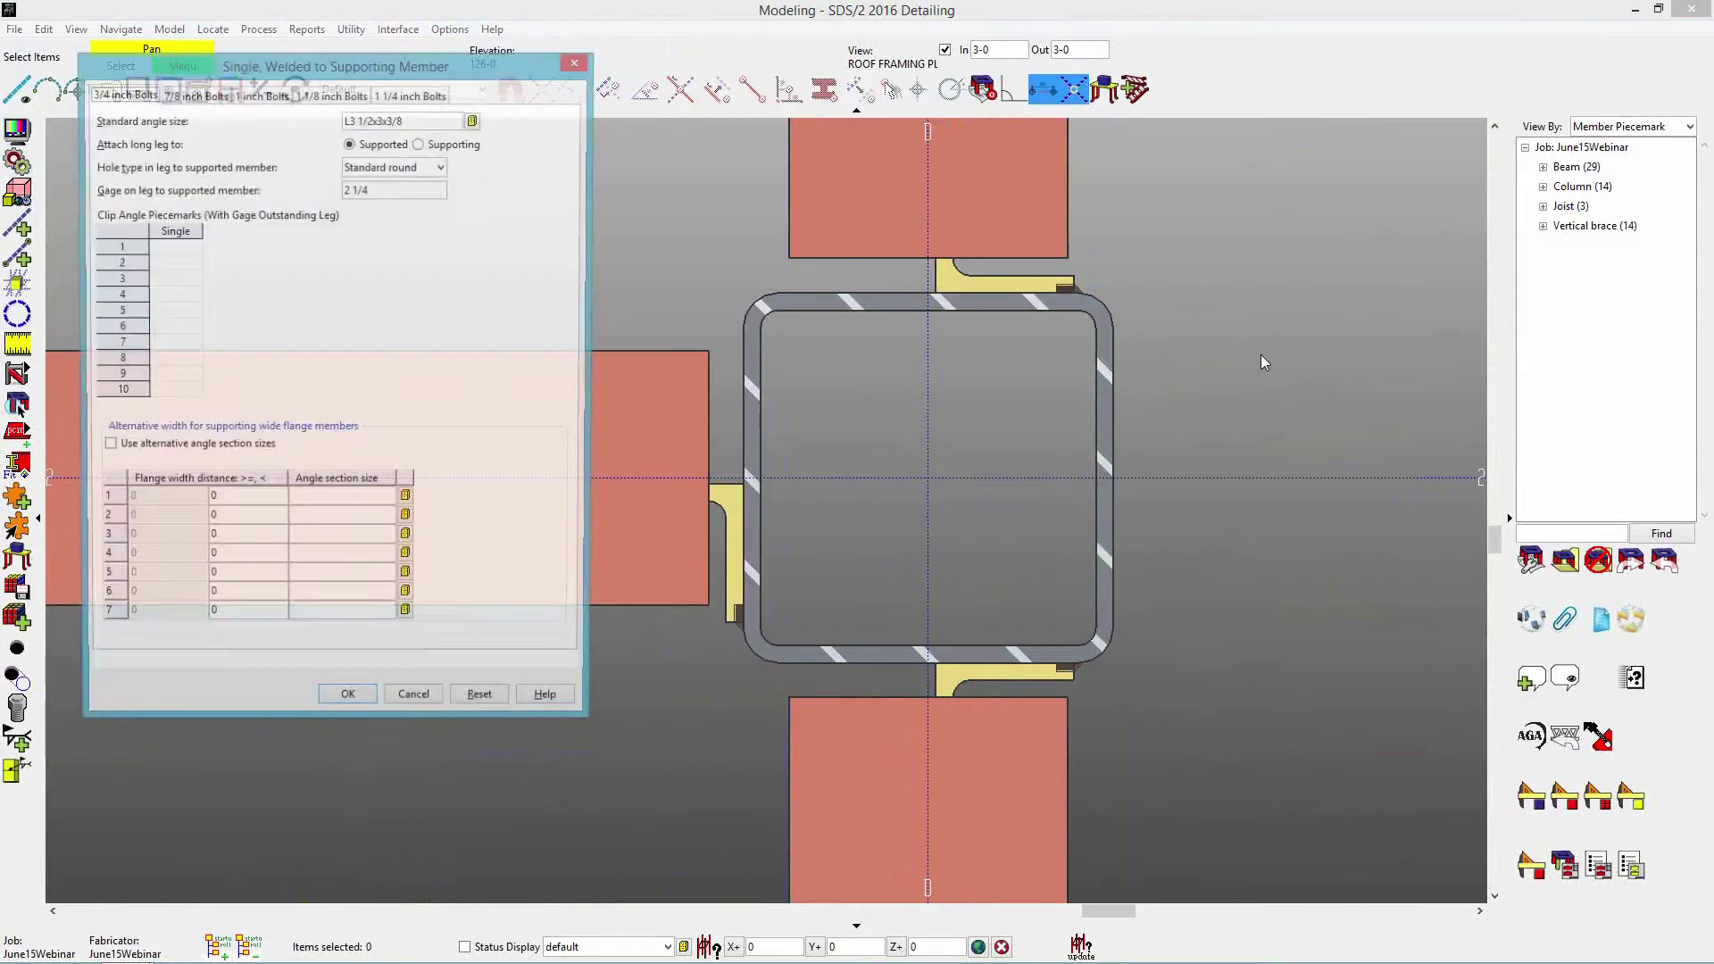
left_click_drag(321, 65, 755, 70)
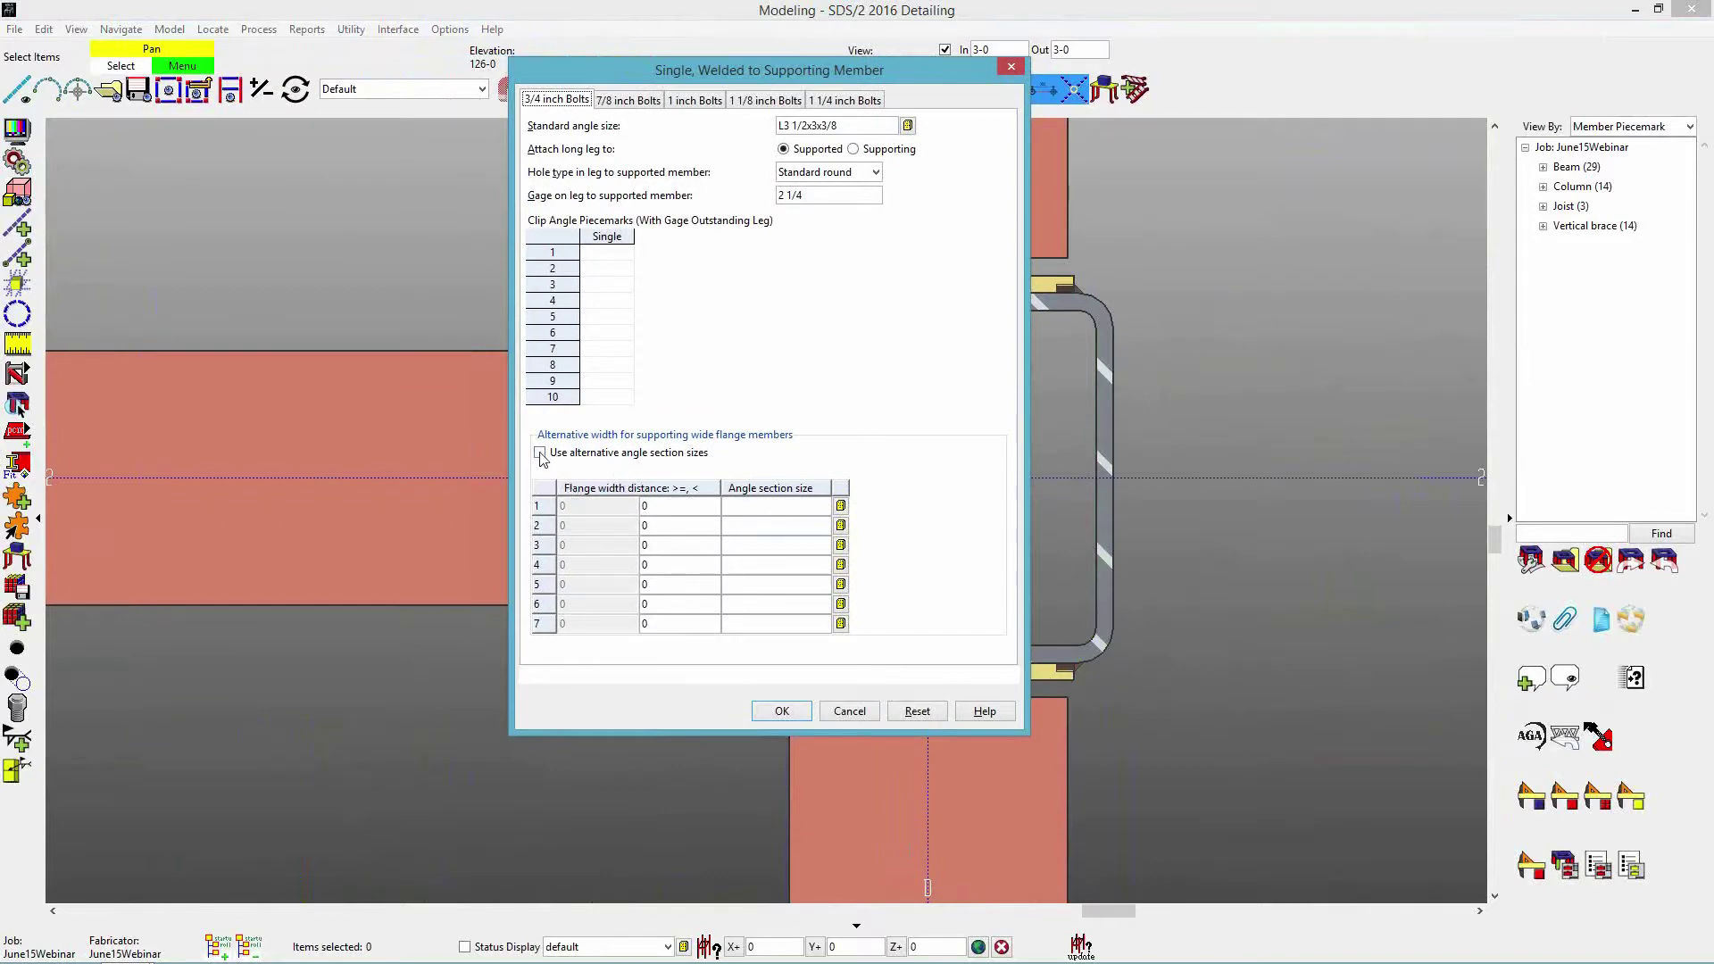
Enable alternative angle section sizes and assign L3 1/2x2 1/2x3/8 to supporting flange widths below 3.
left_click(561, 459)
left_click(671, 507)
type("3")
key("Tab")
type("L3 1/2x2 1/2x3/8")
key("Tab")
Assign L3 1/2x3x3/8 to the second alternative angle size row and save the clip angle configuration.
left_click(675, 527)
key("Tab")
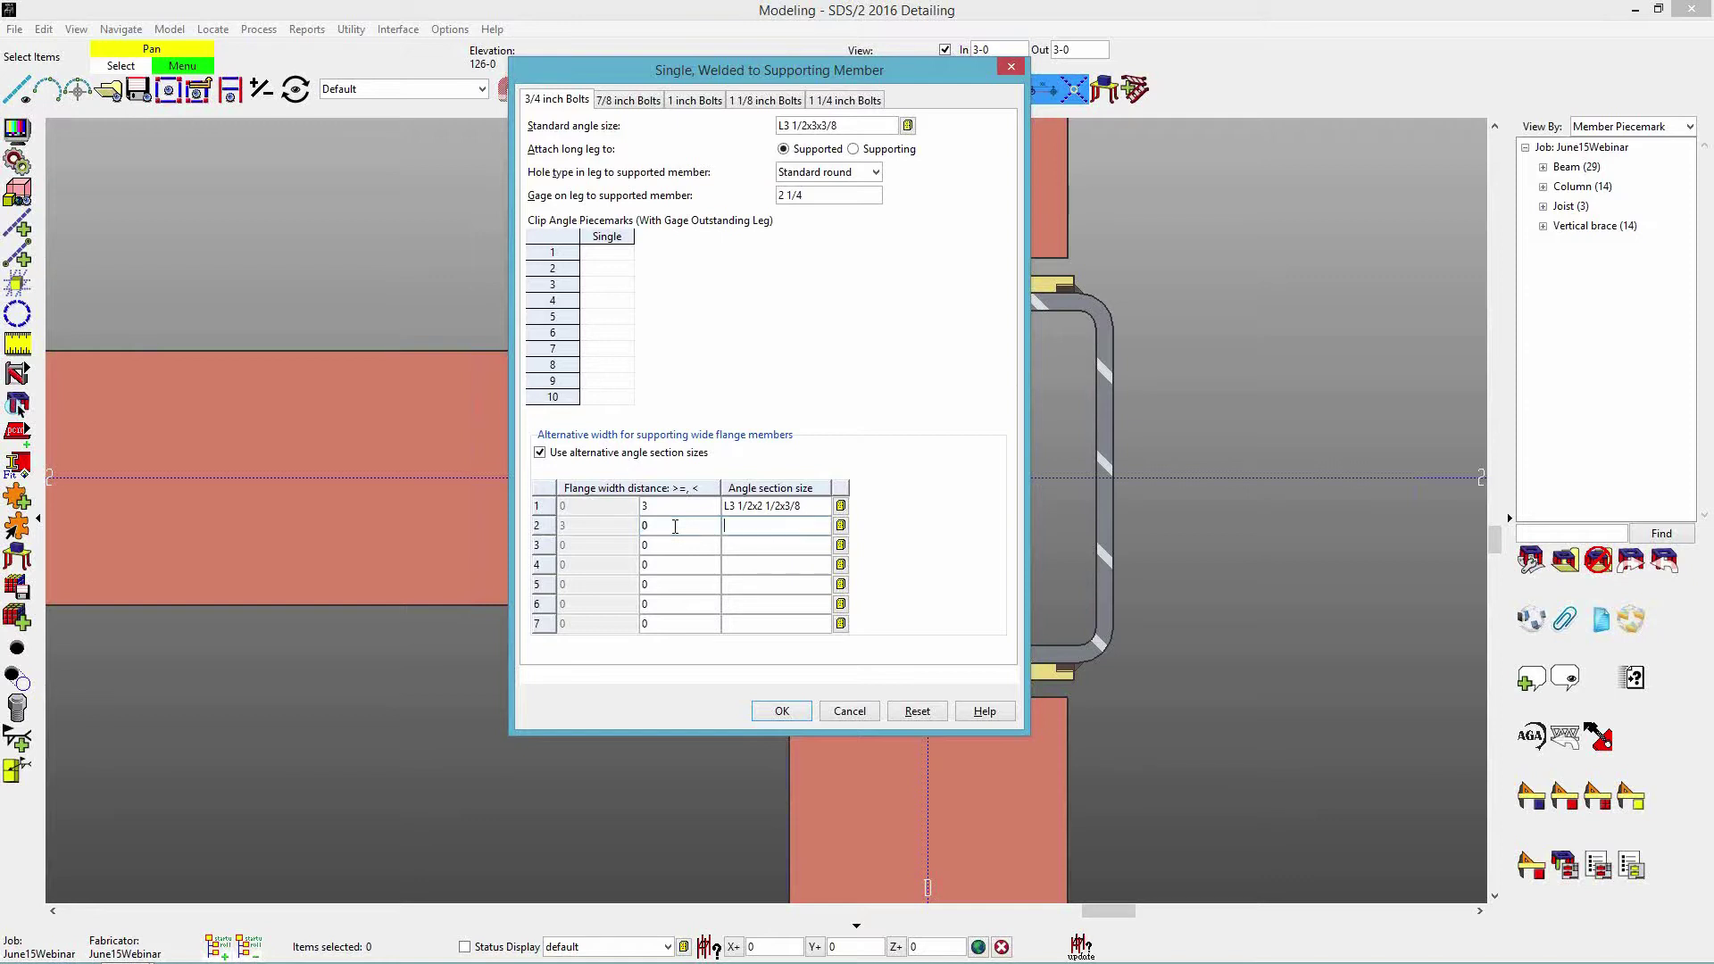
type("L3 1/2x3x3/8")
left_click(782, 711)
Select the roof framing members and reprocess them with the revised clip angle configuration.
left_click_drag(463, 773, 458, 773)
right_click(457, 773)
left_click(534, 727)
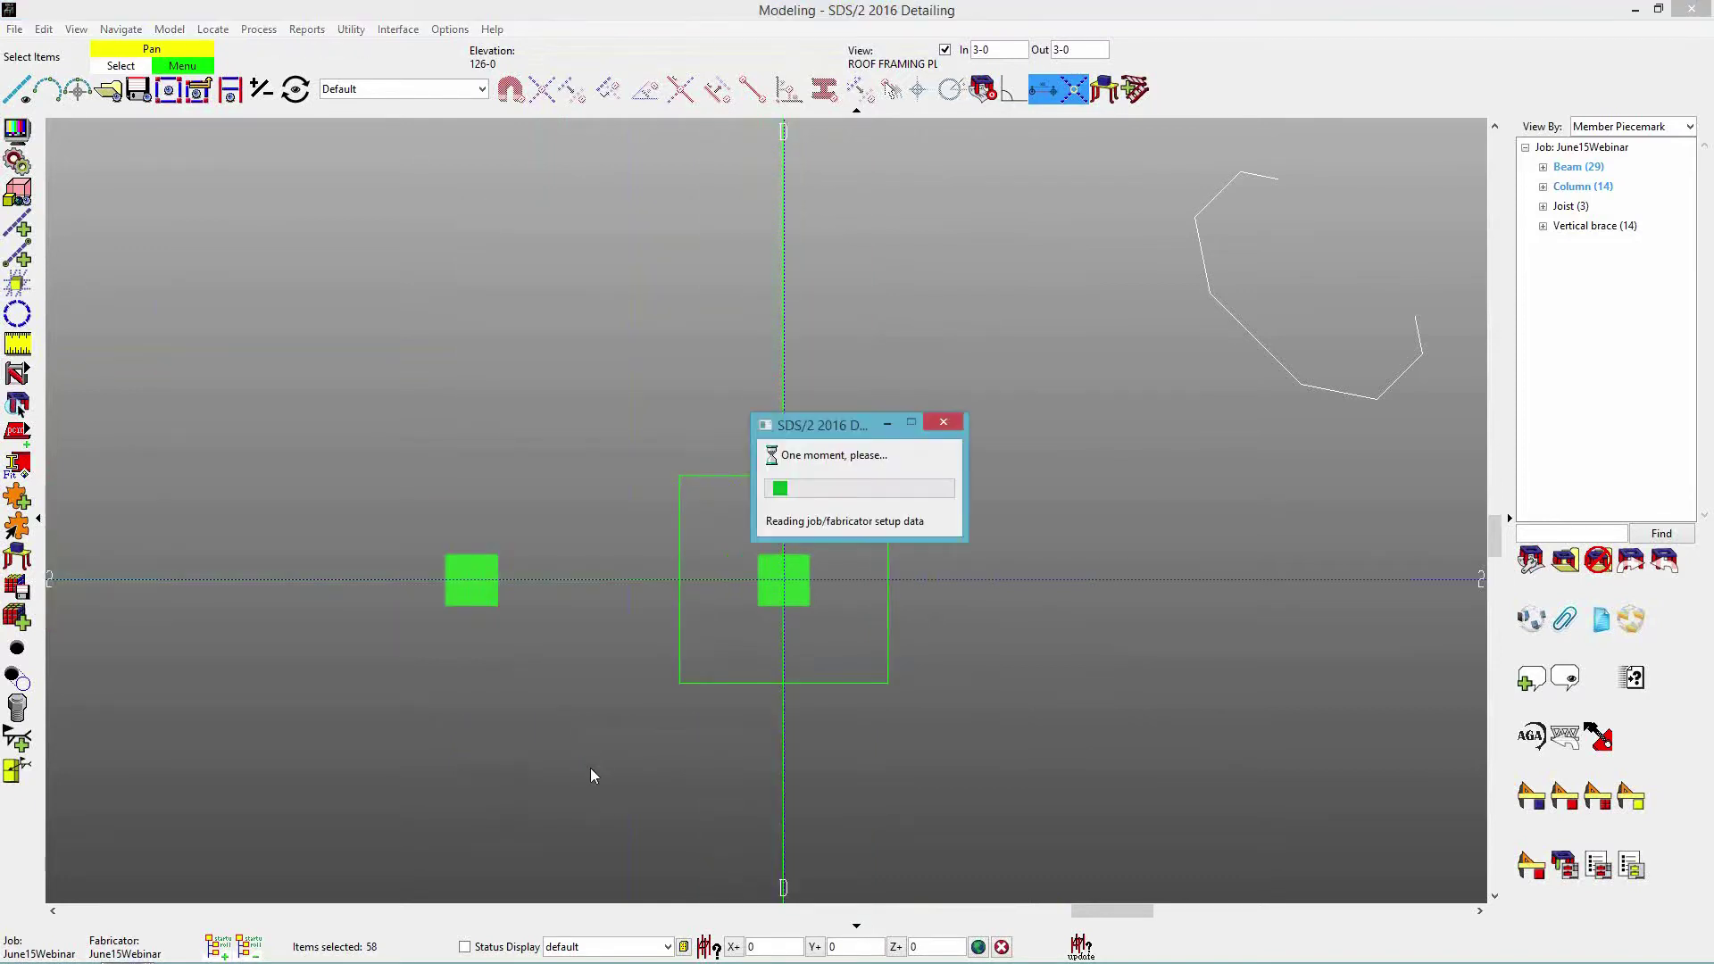
Open the material settings of the clip angle joining the grid 2 beam to the tube column.
scroll(729, 636, "up", 5)
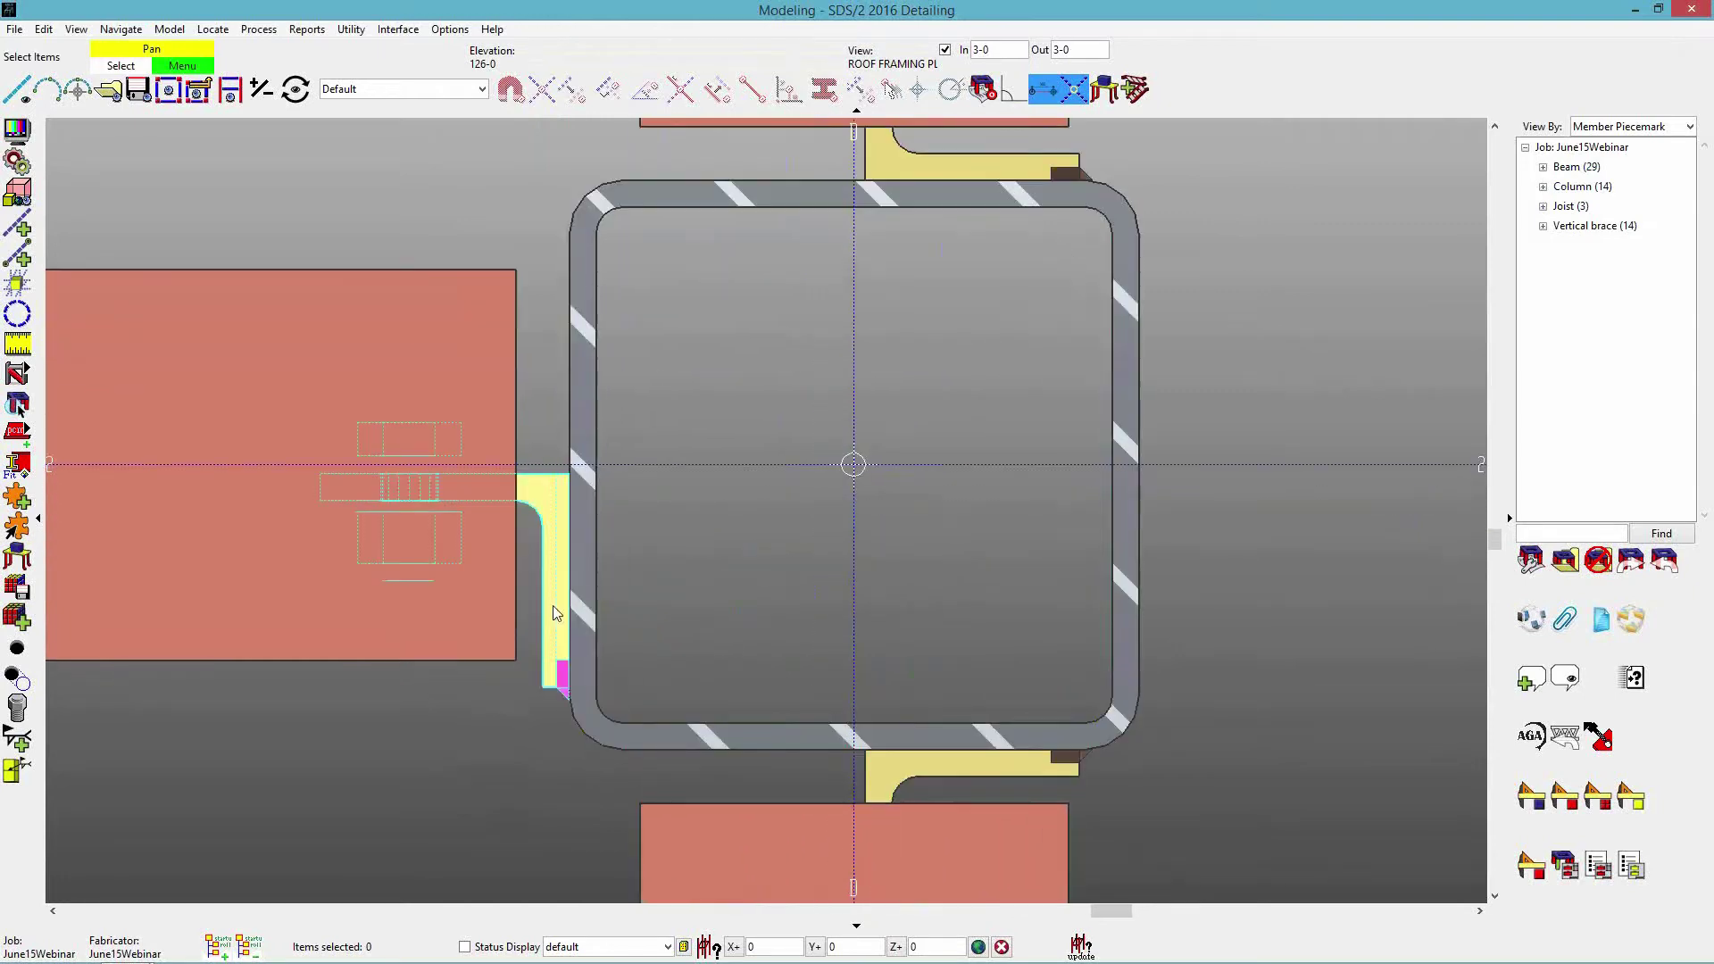
right_click(555, 609)
mouse_move(652, 635)
left_click(780, 657)
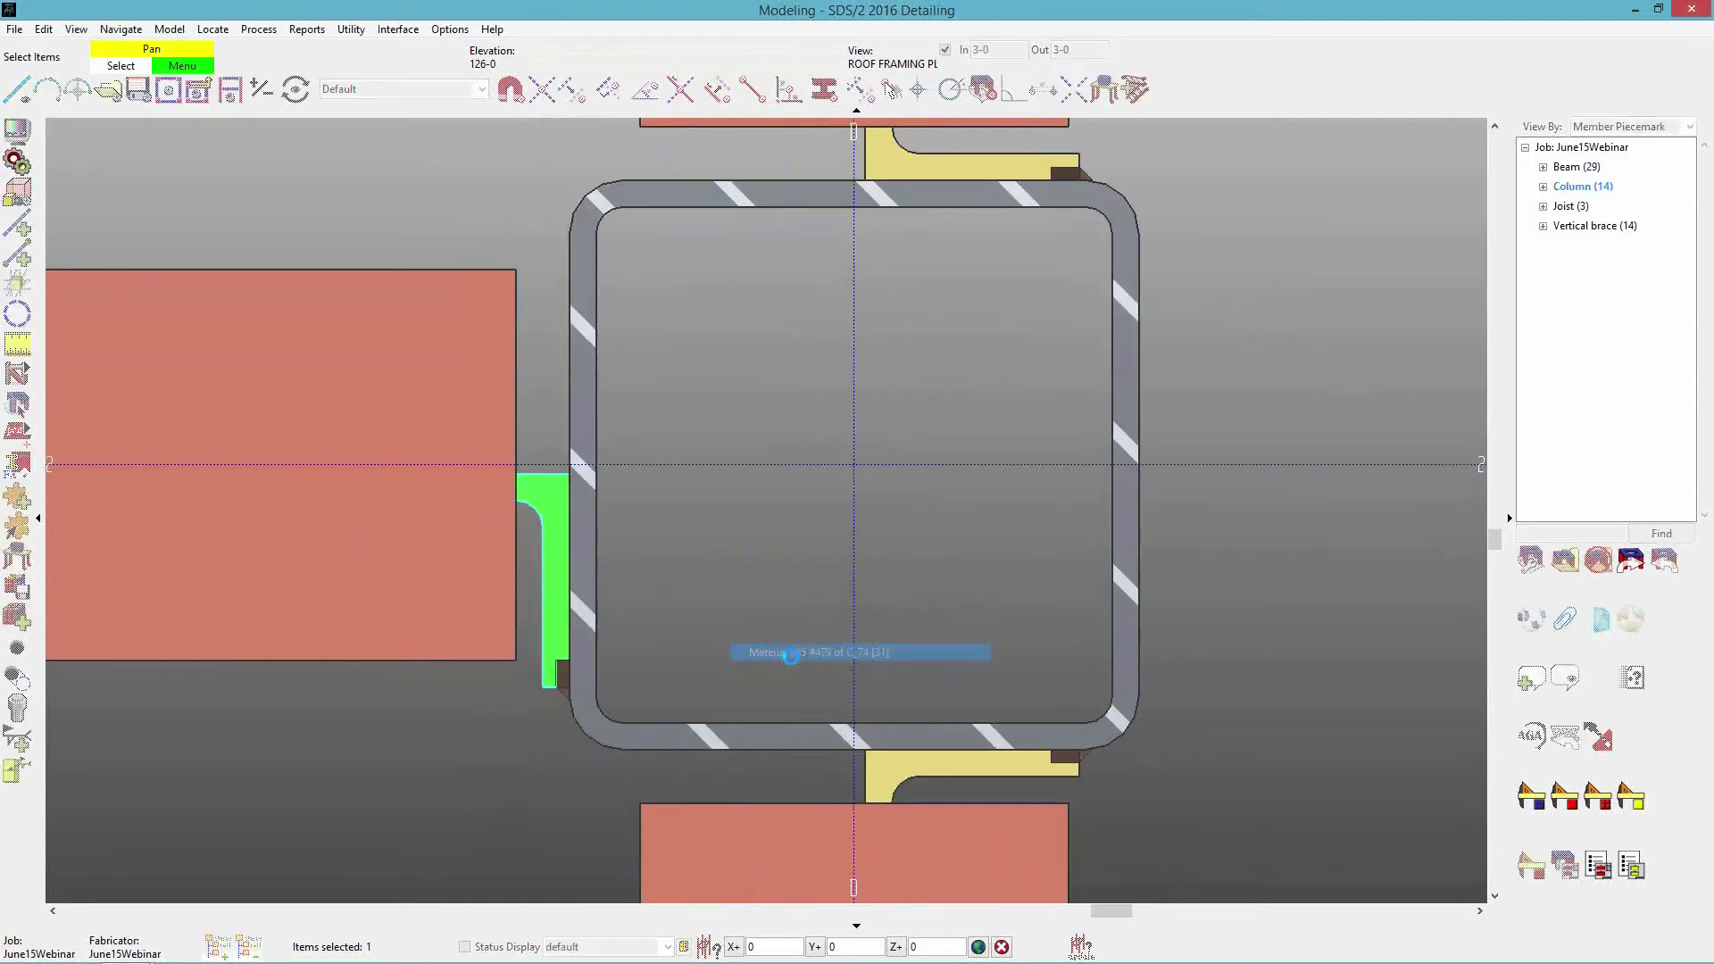
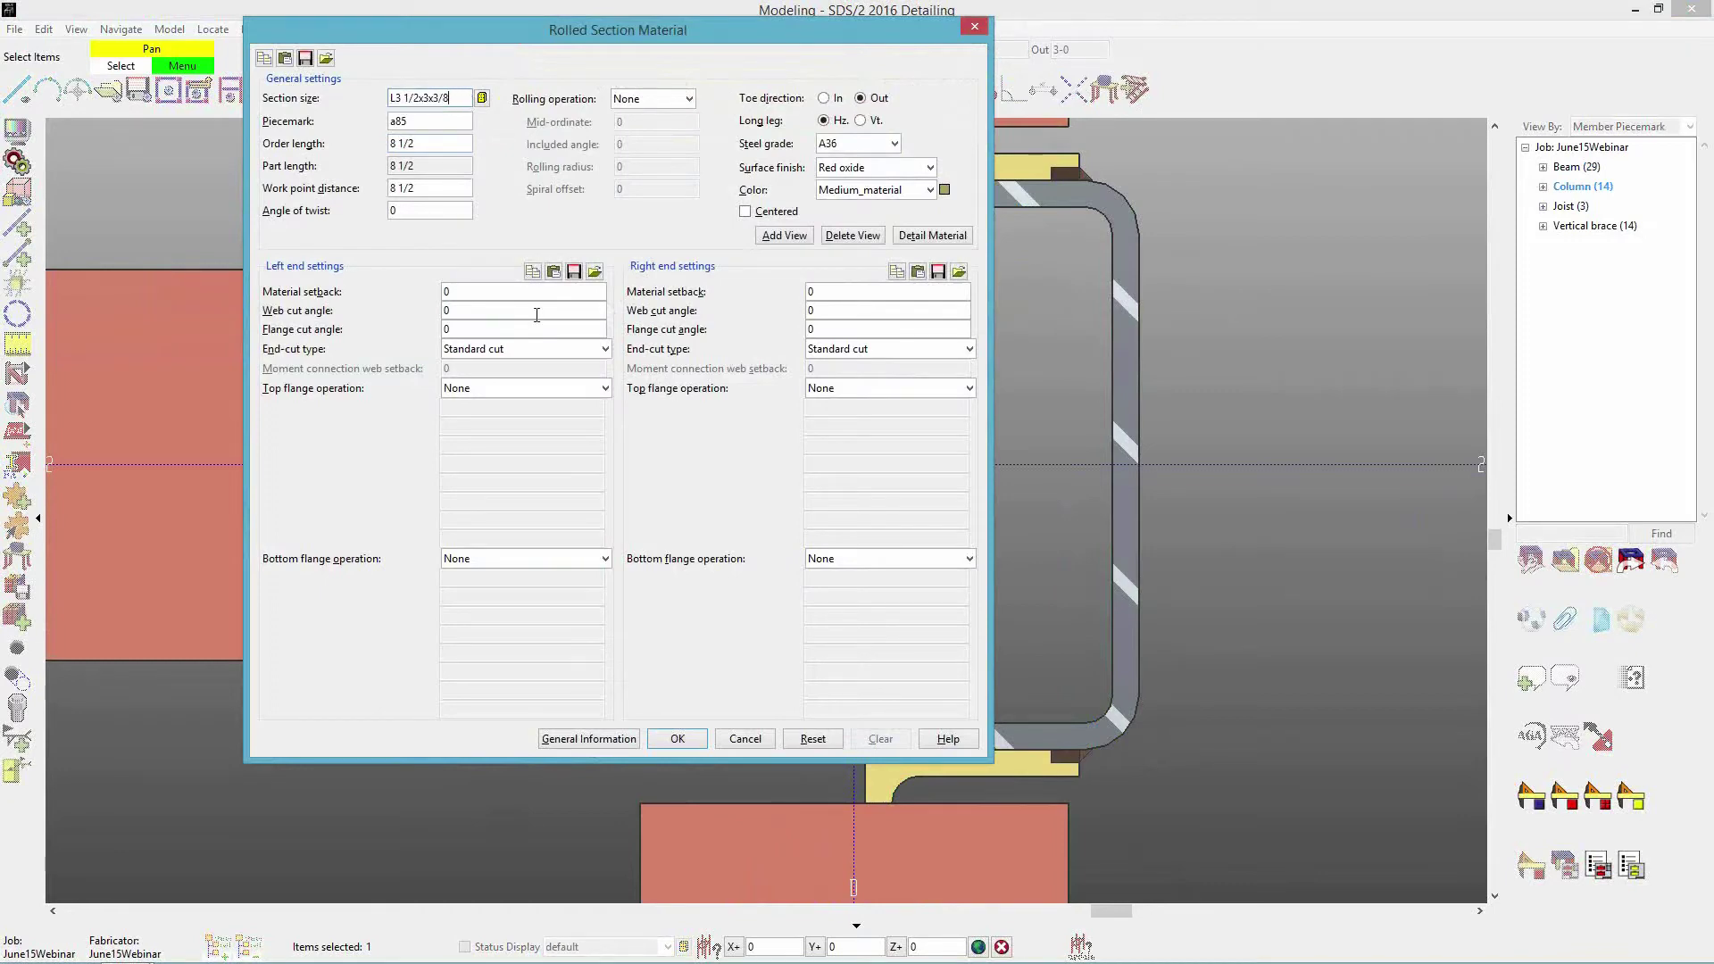
Close the clip angle's material settings unchanged and try to measure from grid line 2 along the tube column's wall.
left_click(744, 739)
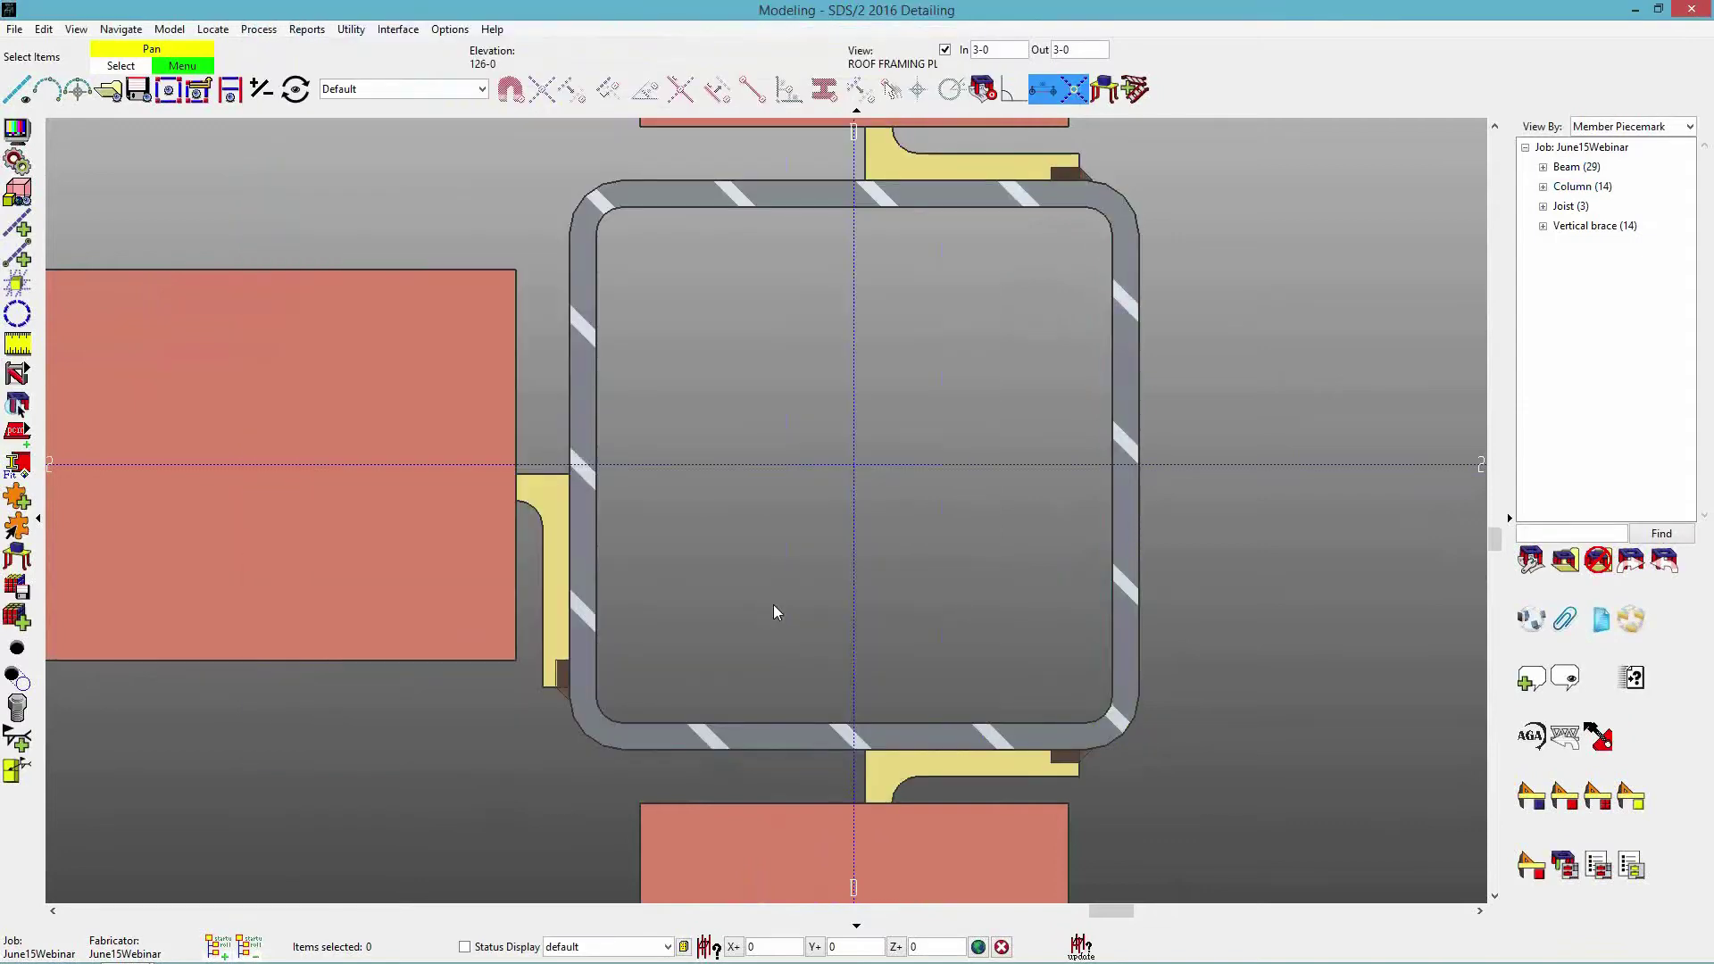
scroll(773, 604, "down", 1)
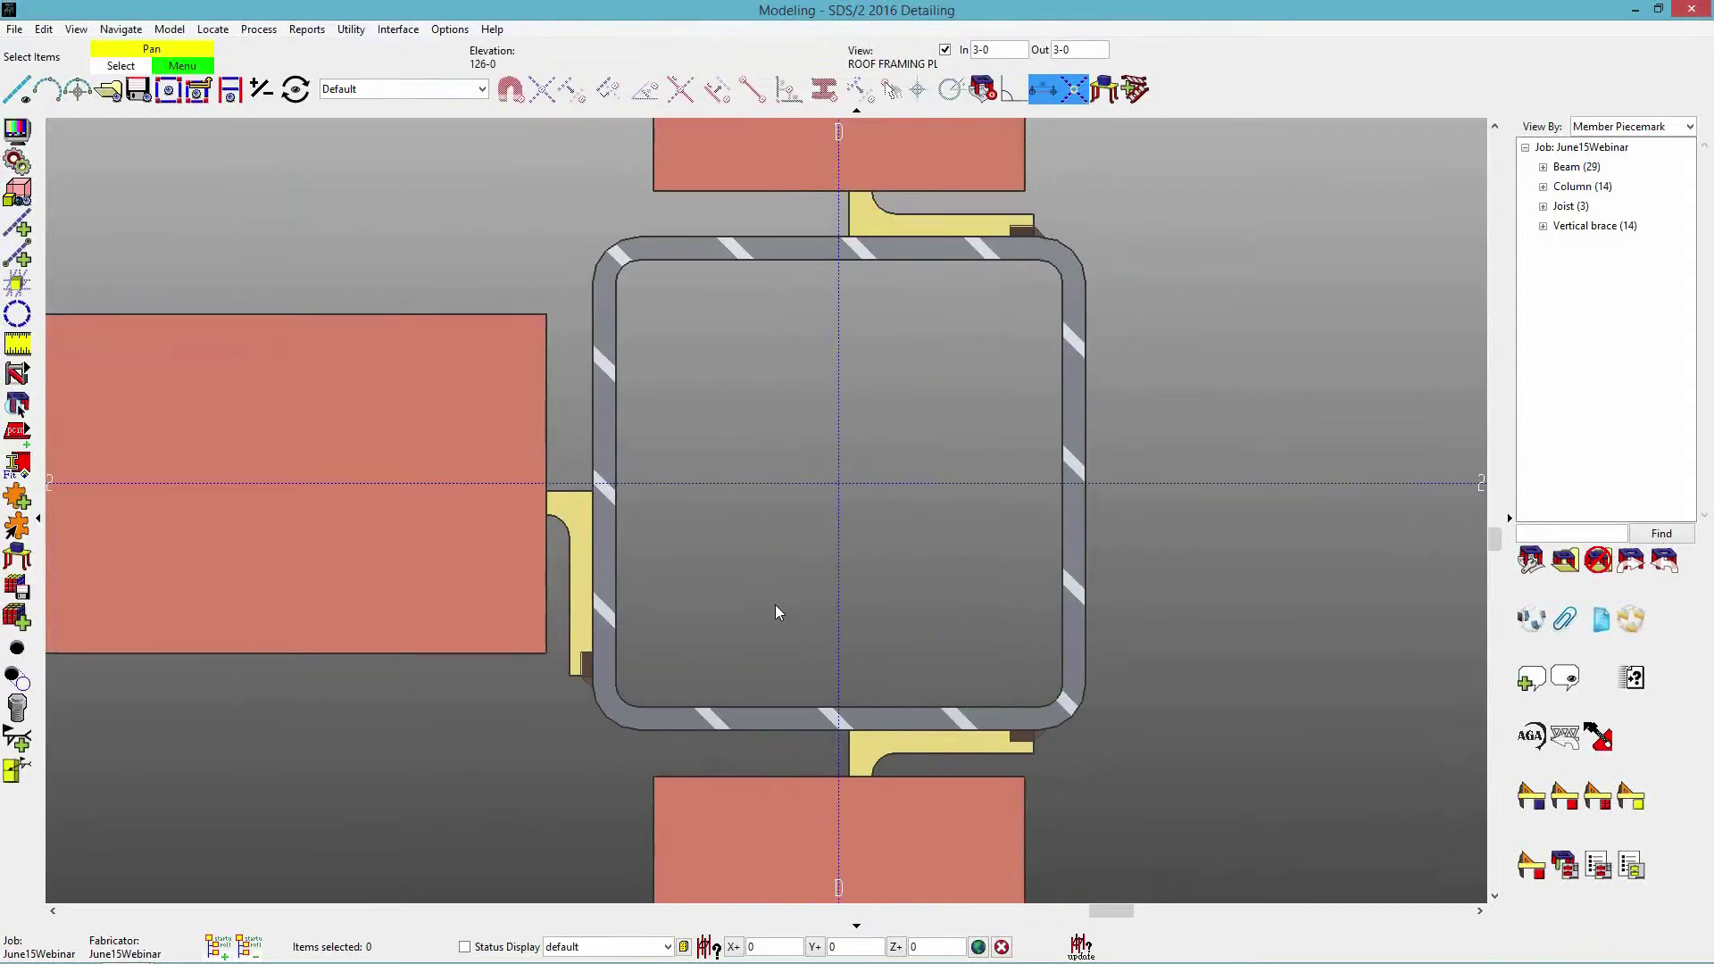
middle_click_drag(656, 581, 657, 548)
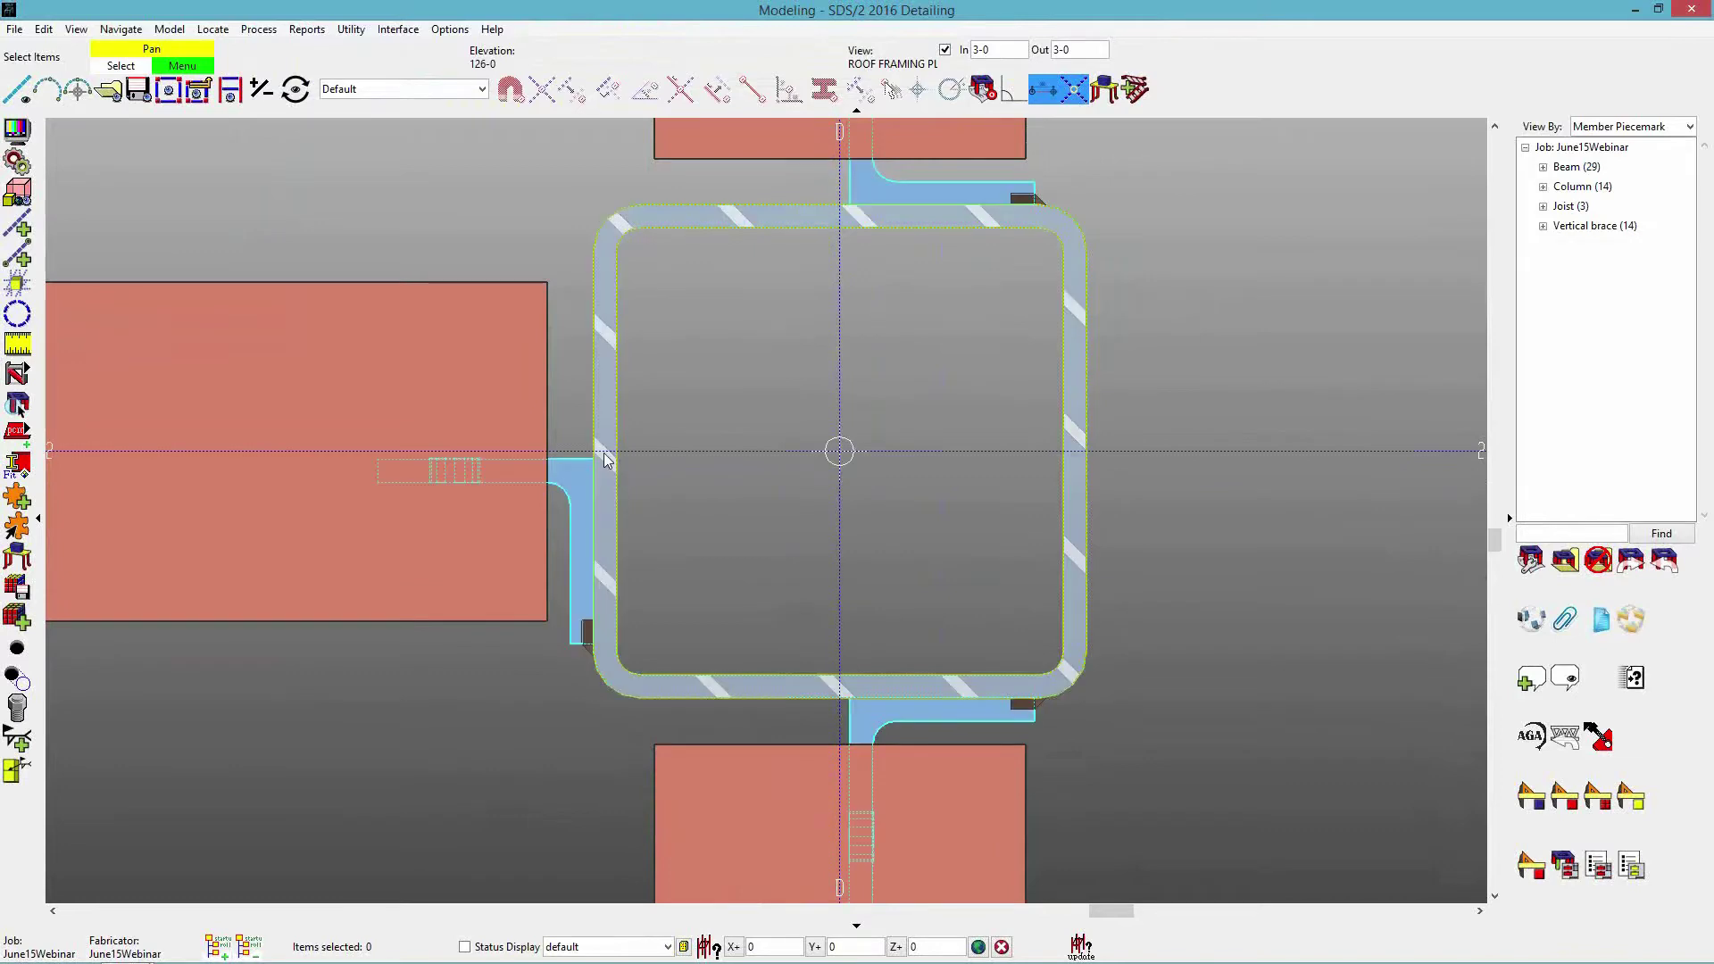
left_click(17, 344)
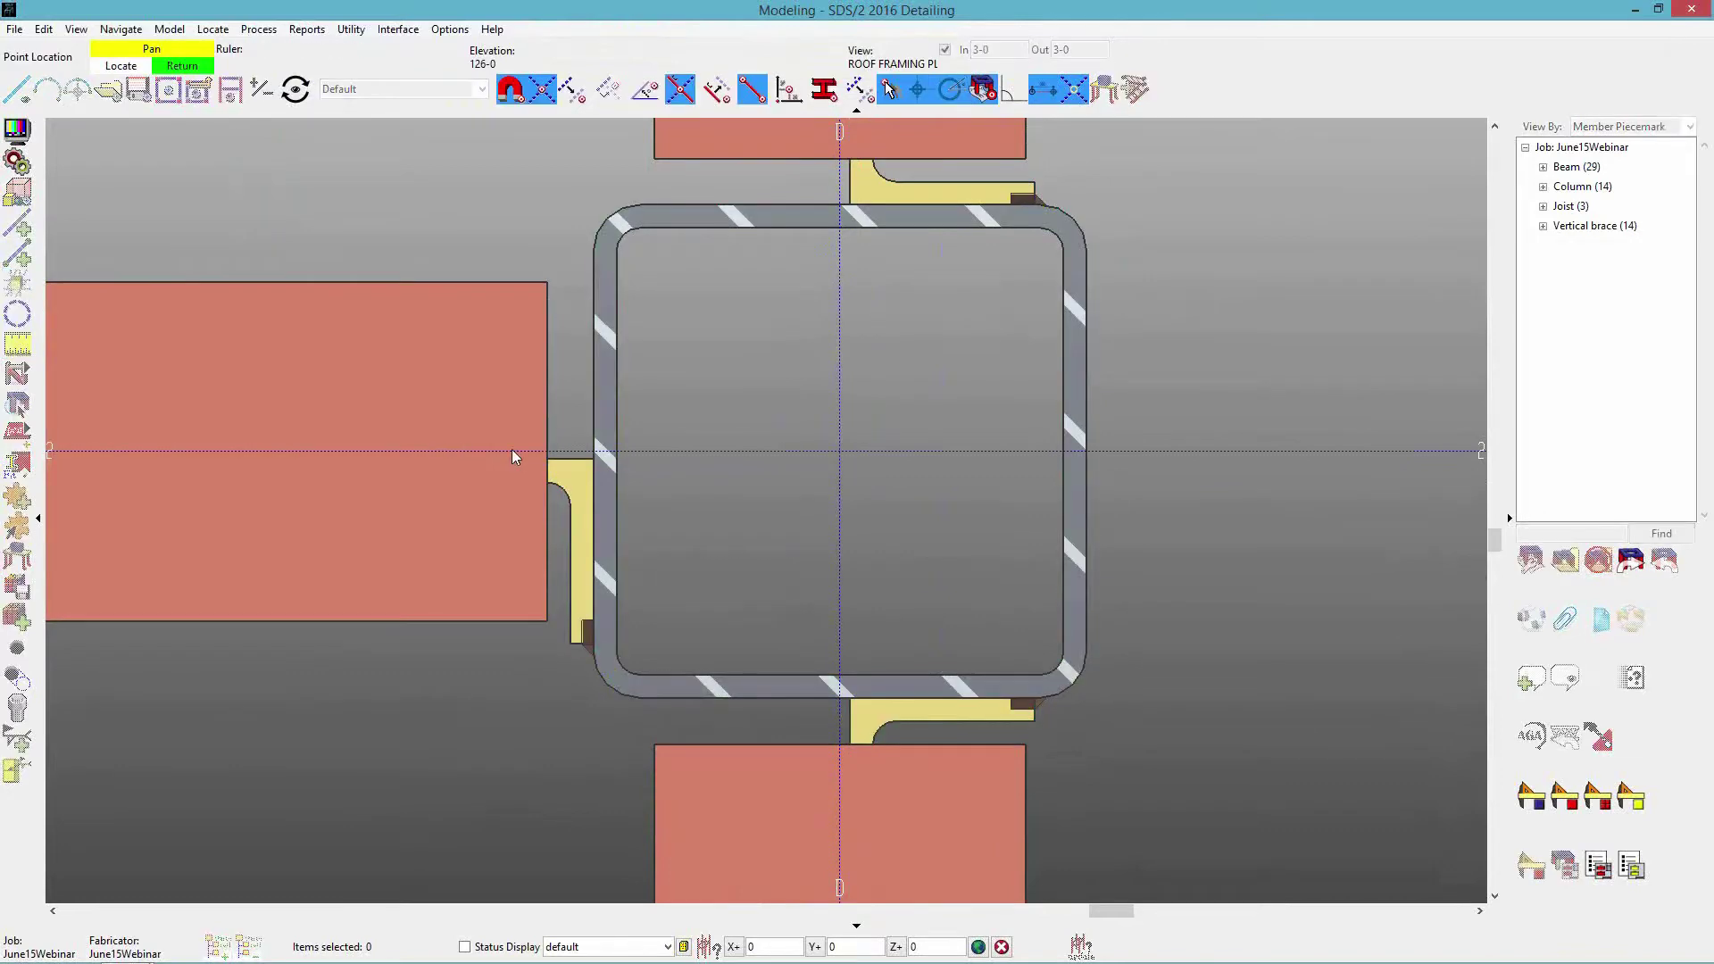
left_click(616, 453)
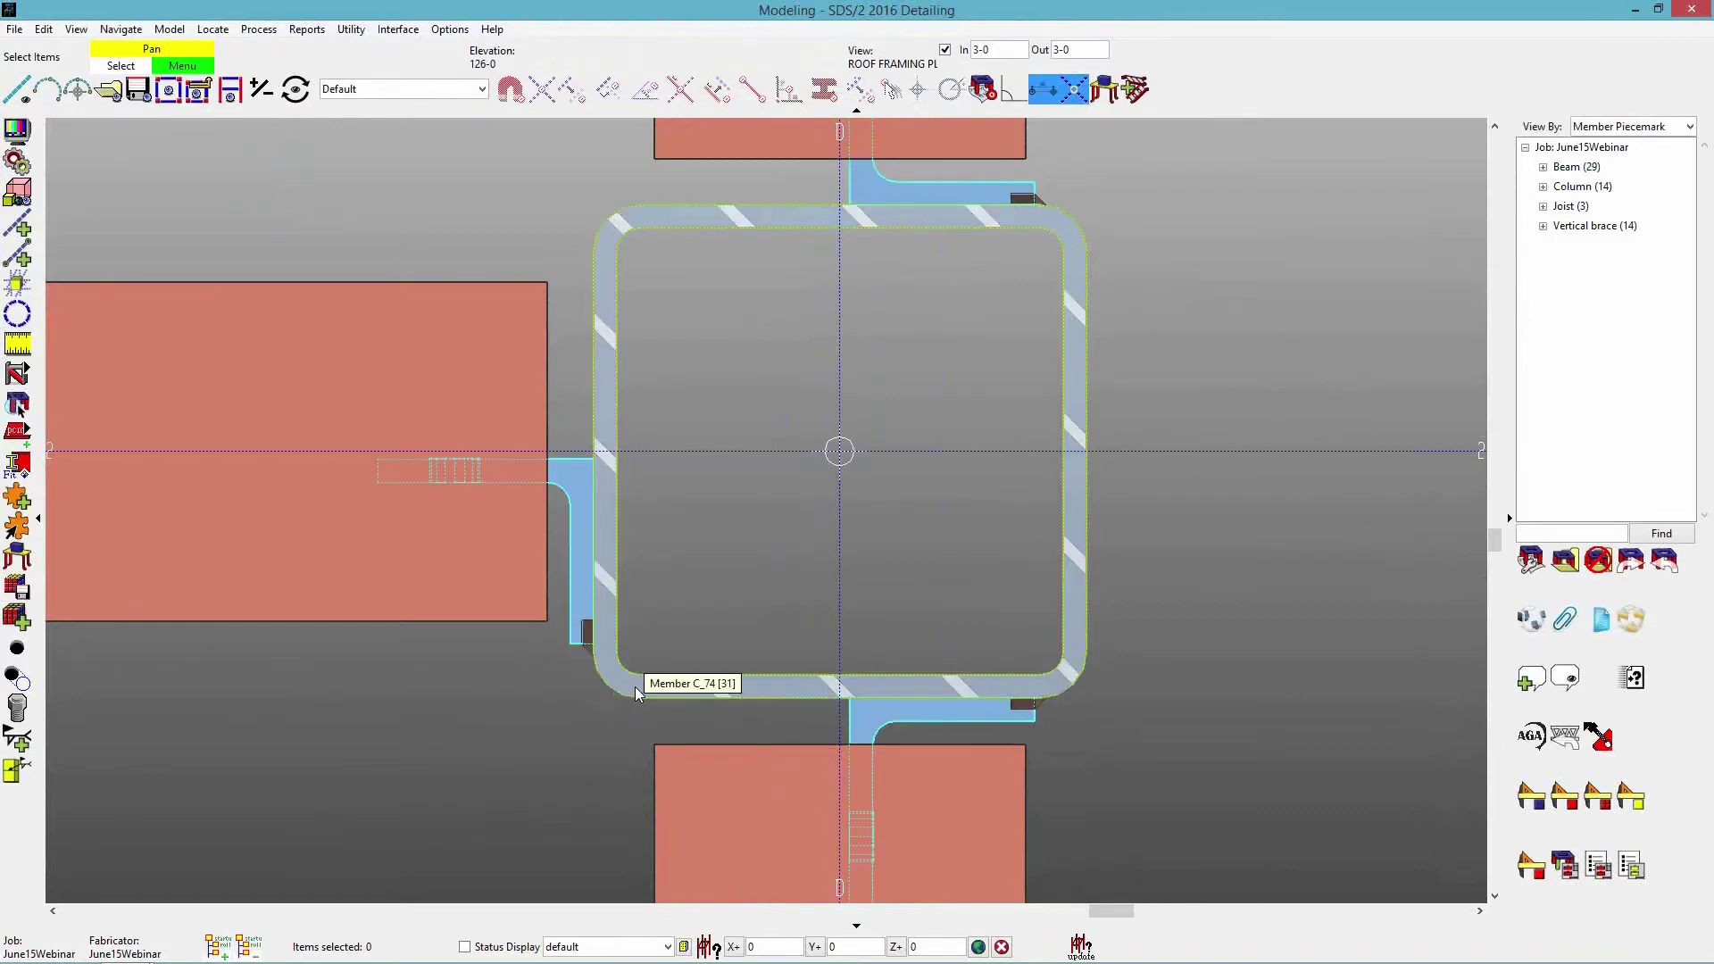
Check the tube column's section size in its member settings and leave them without changes.
left_click(19, 283)
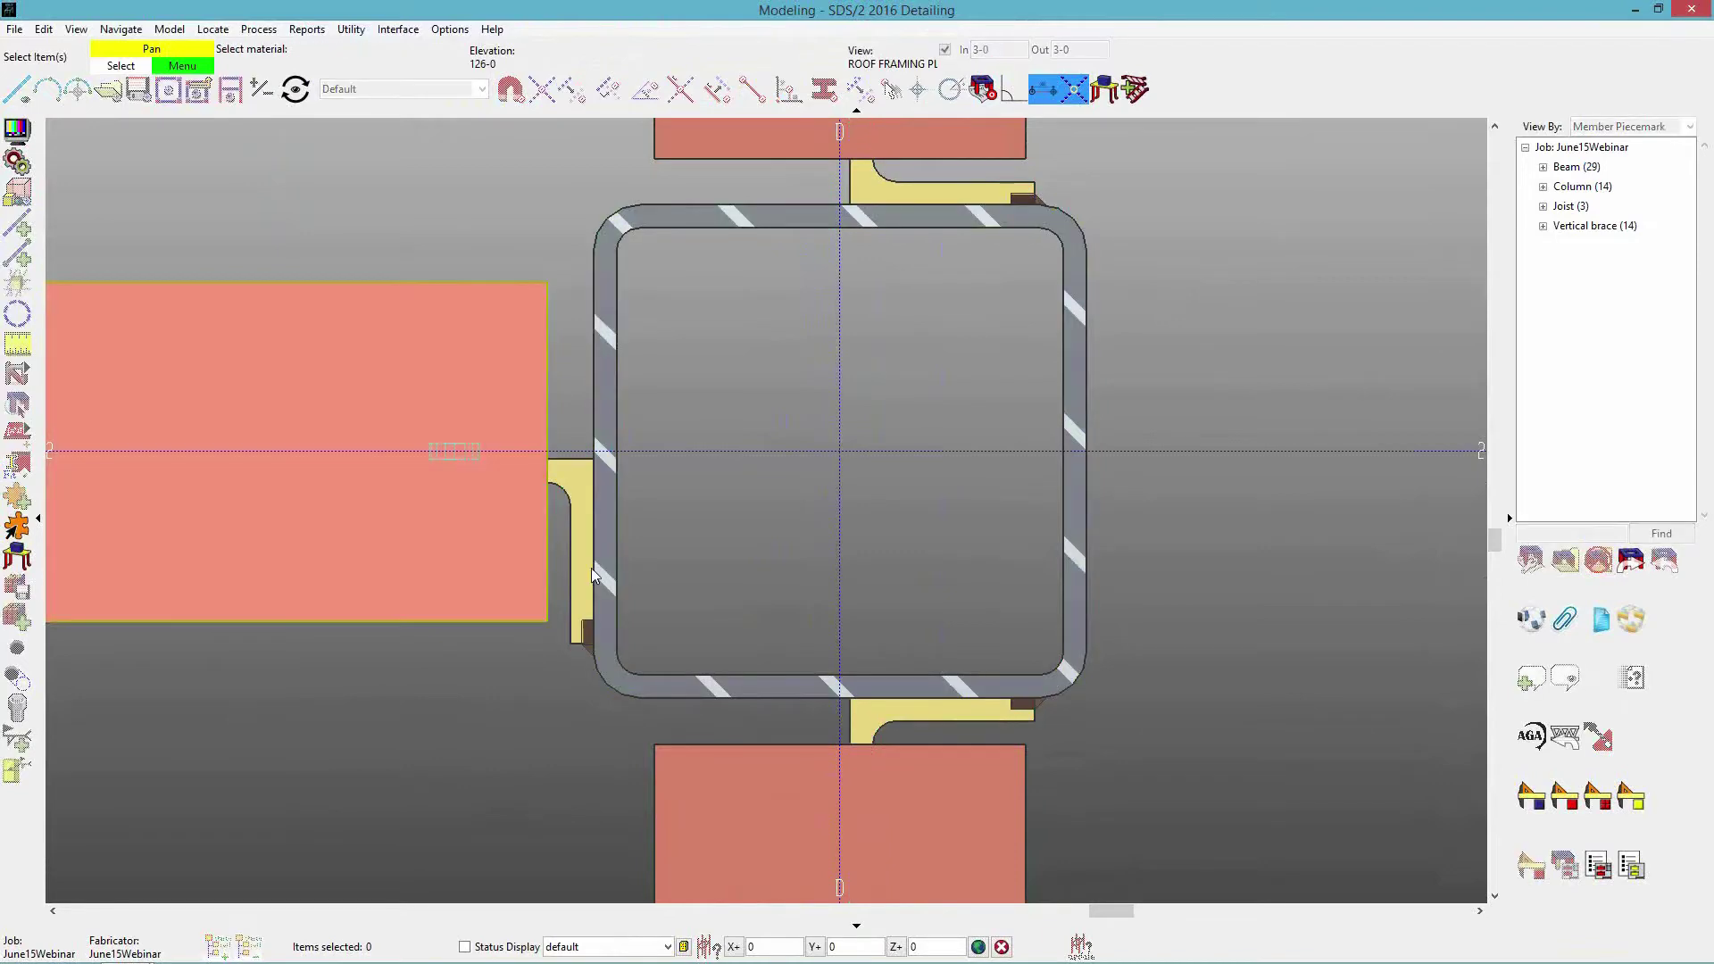
key("Escape")
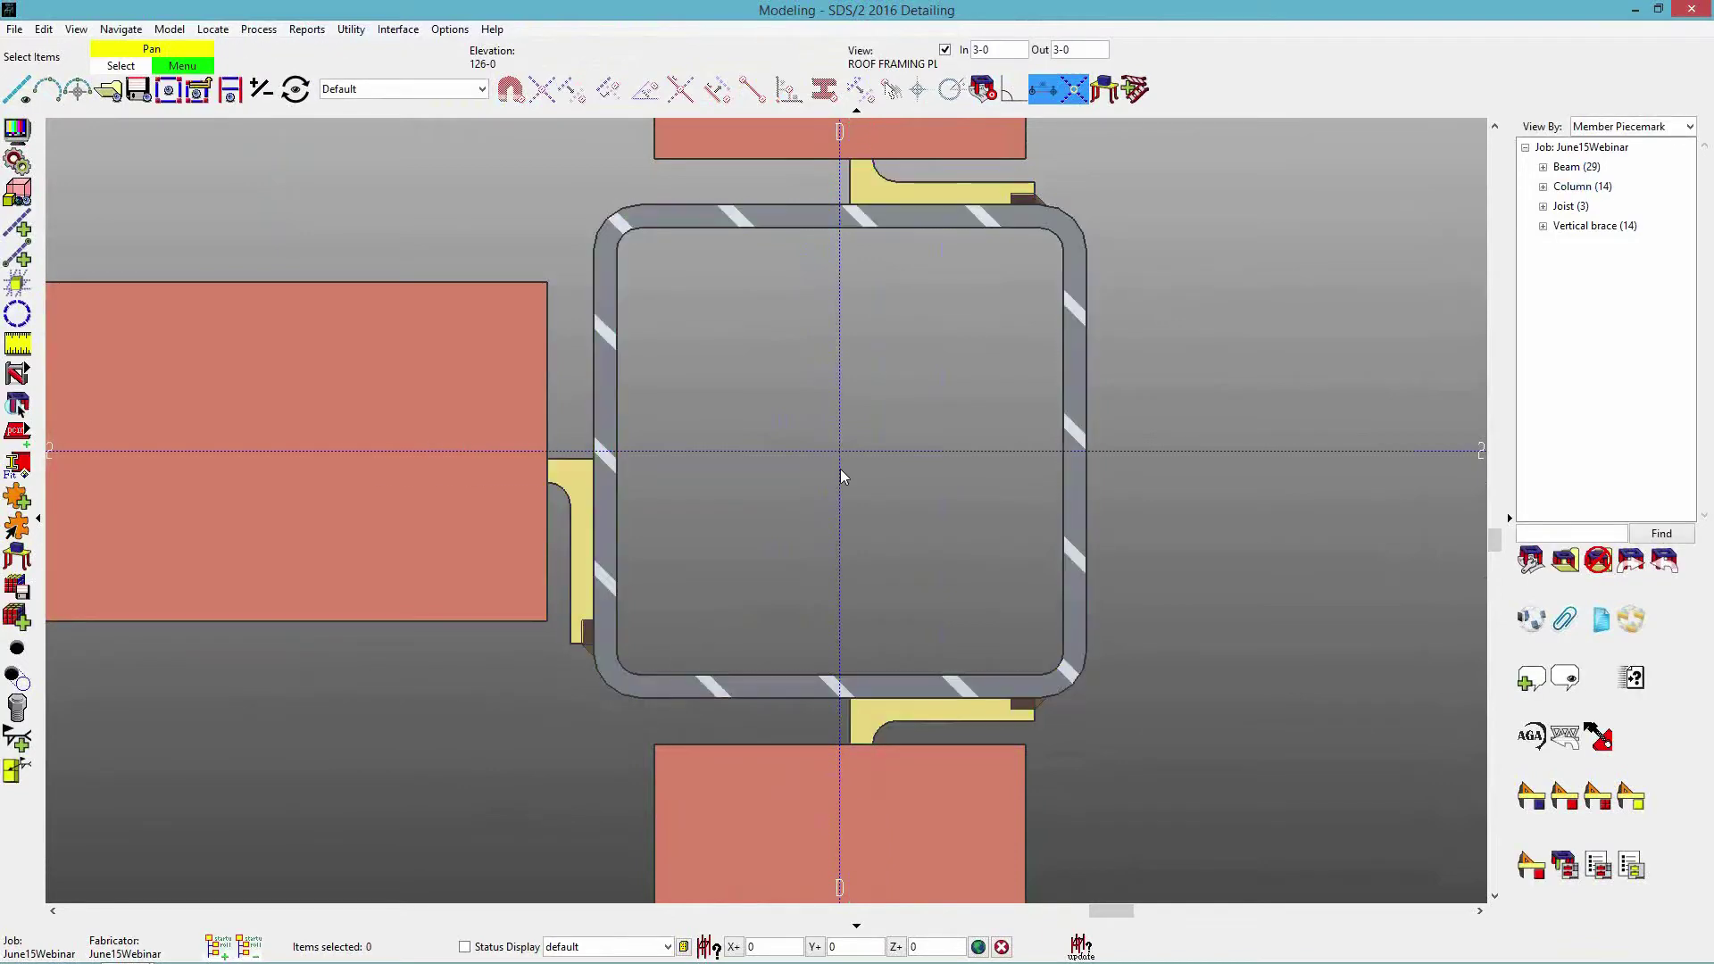
double_click(671, 682)
left_click(640, 165)
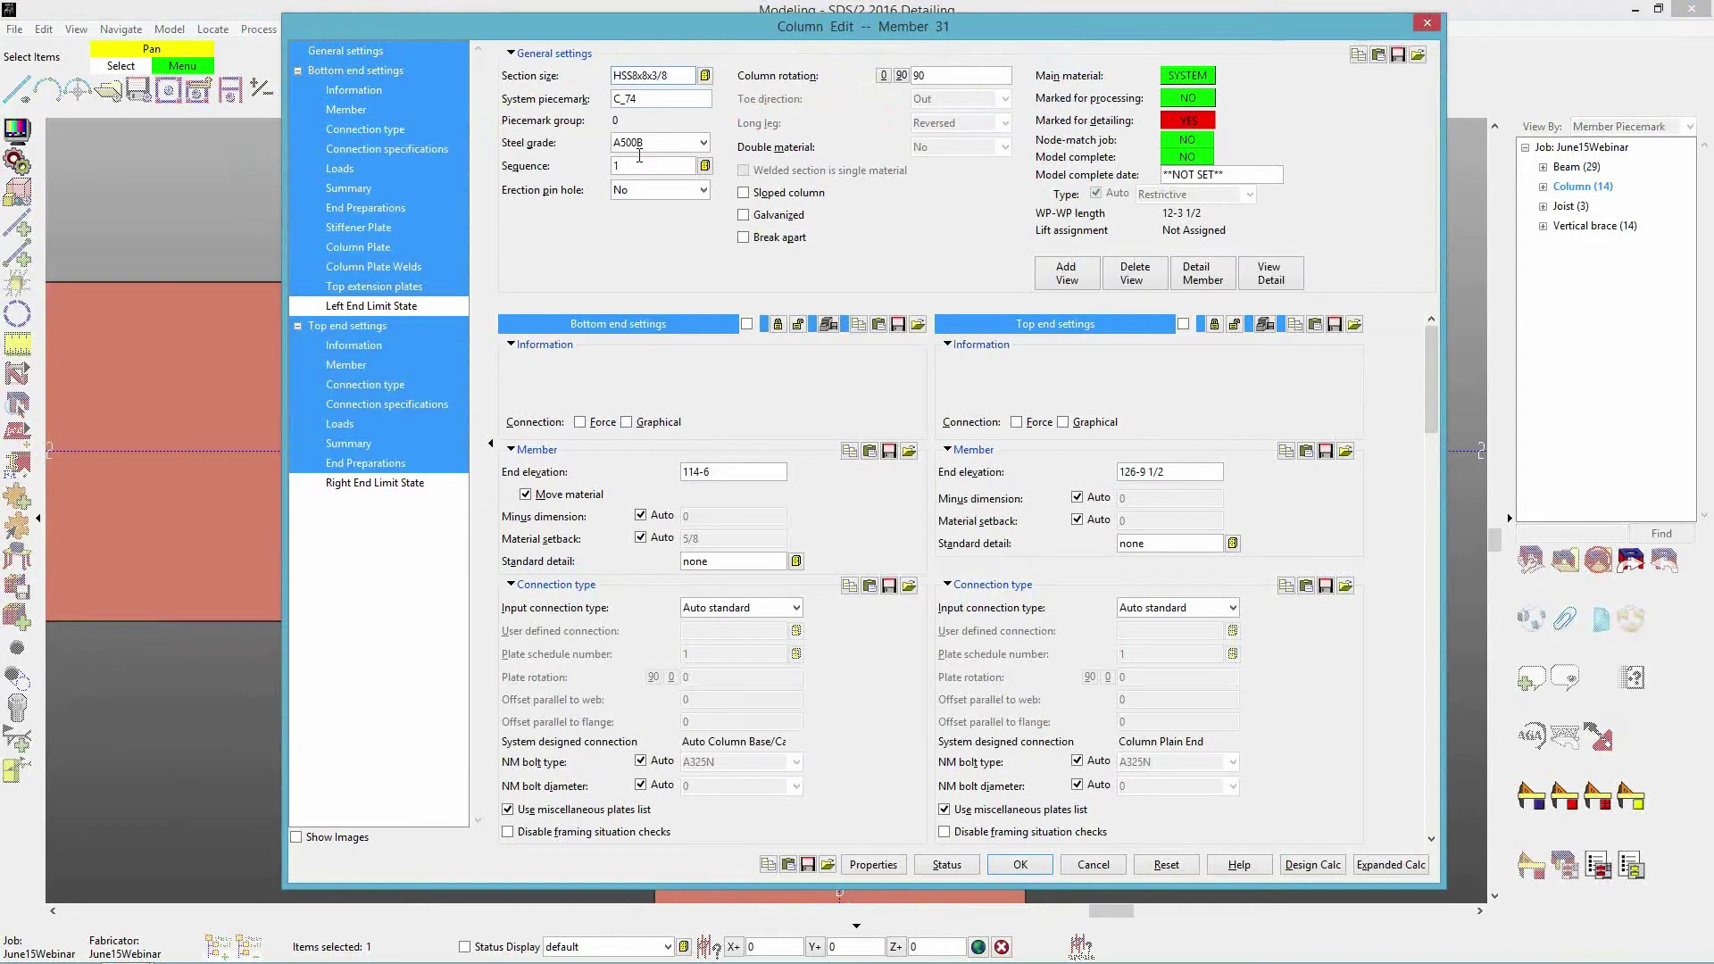
left_click(1093, 865)
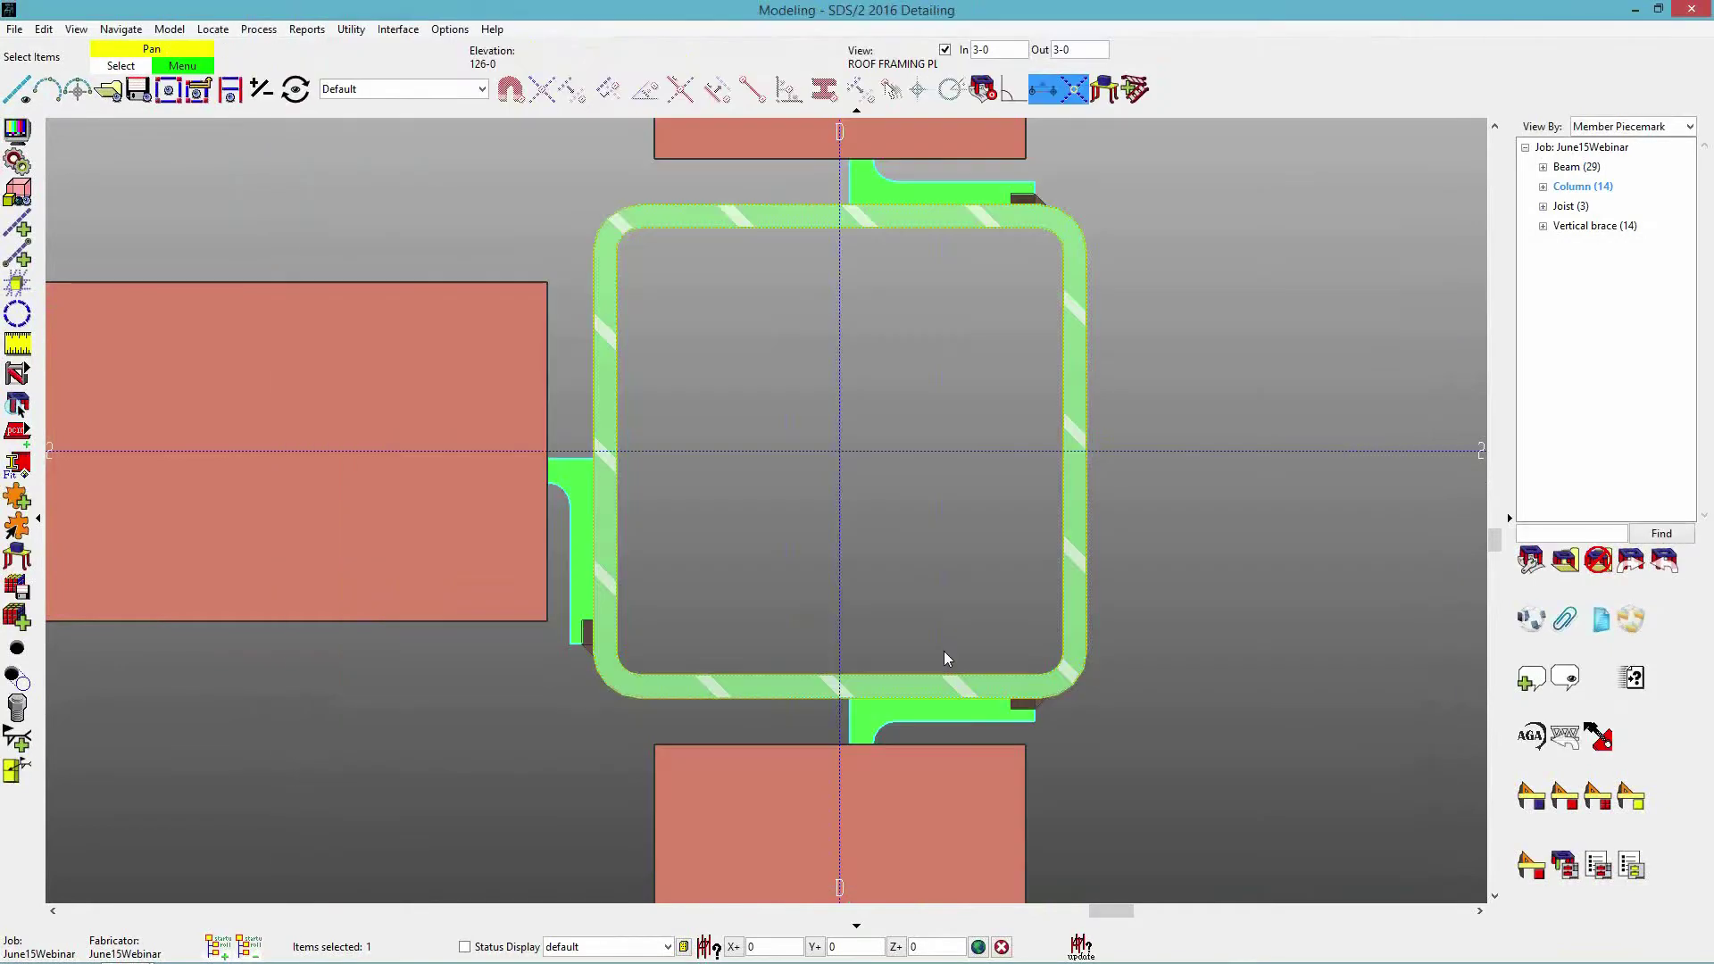
Add construction lines along the inner and outer wall faces of the tube column from its material.
left_click(15, 283)
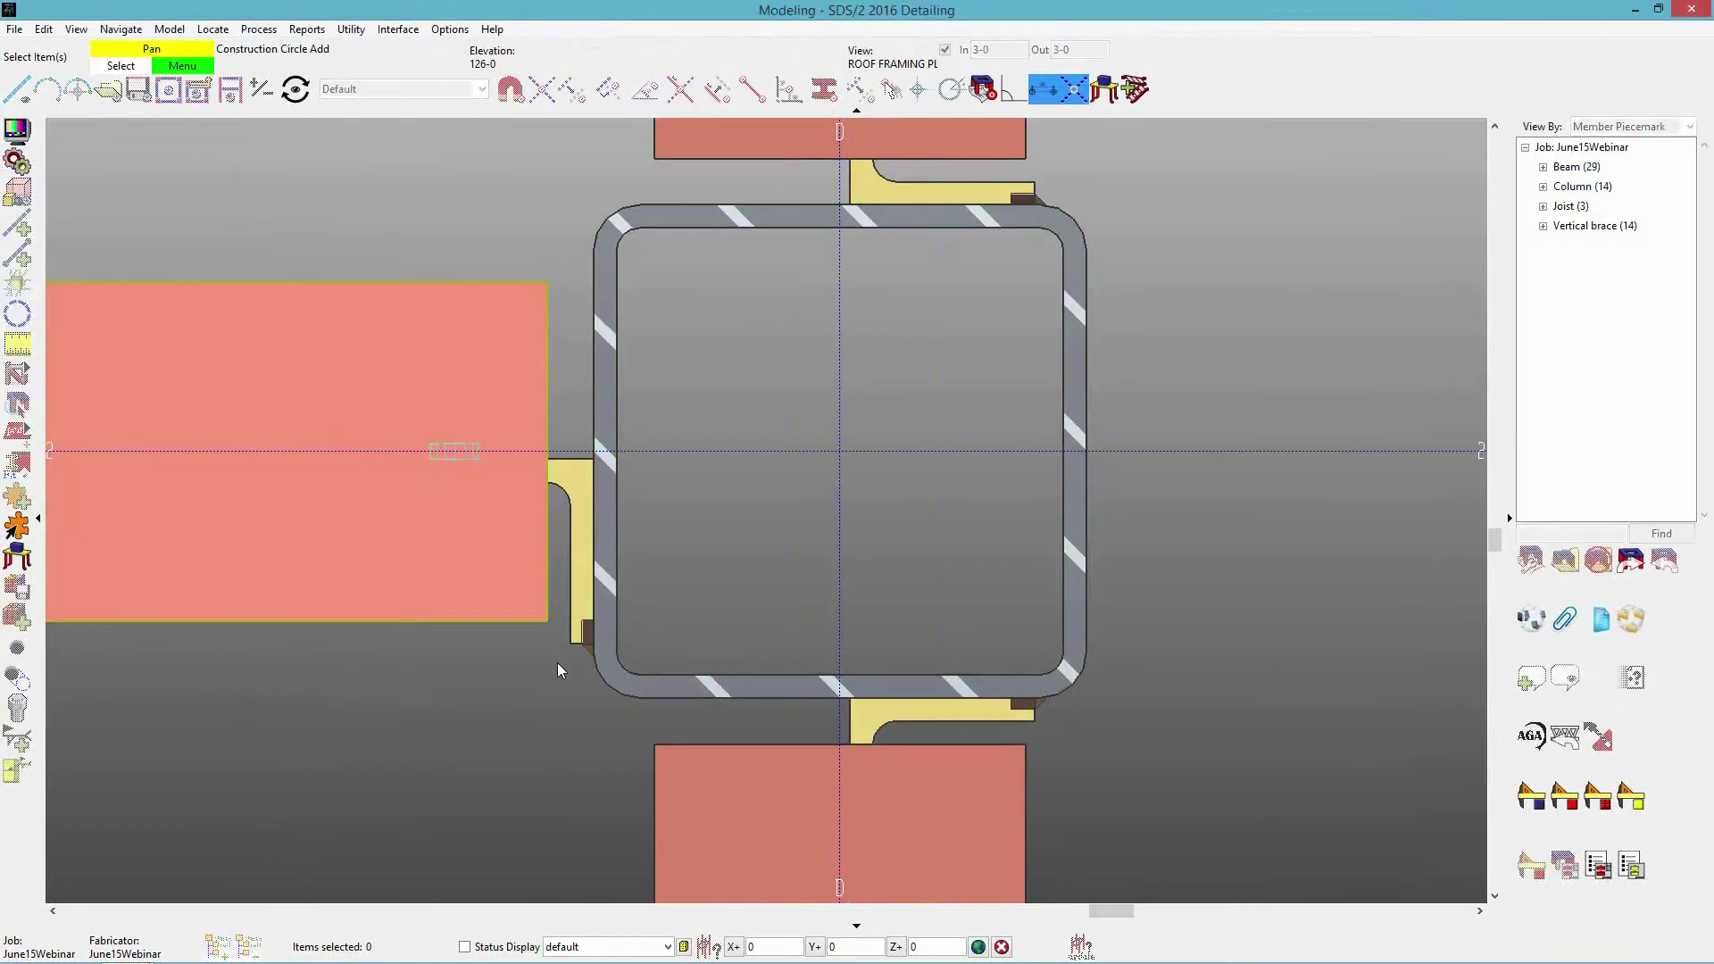
left_click(641, 694)
right_click(641, 695)
left_click(665, 730)
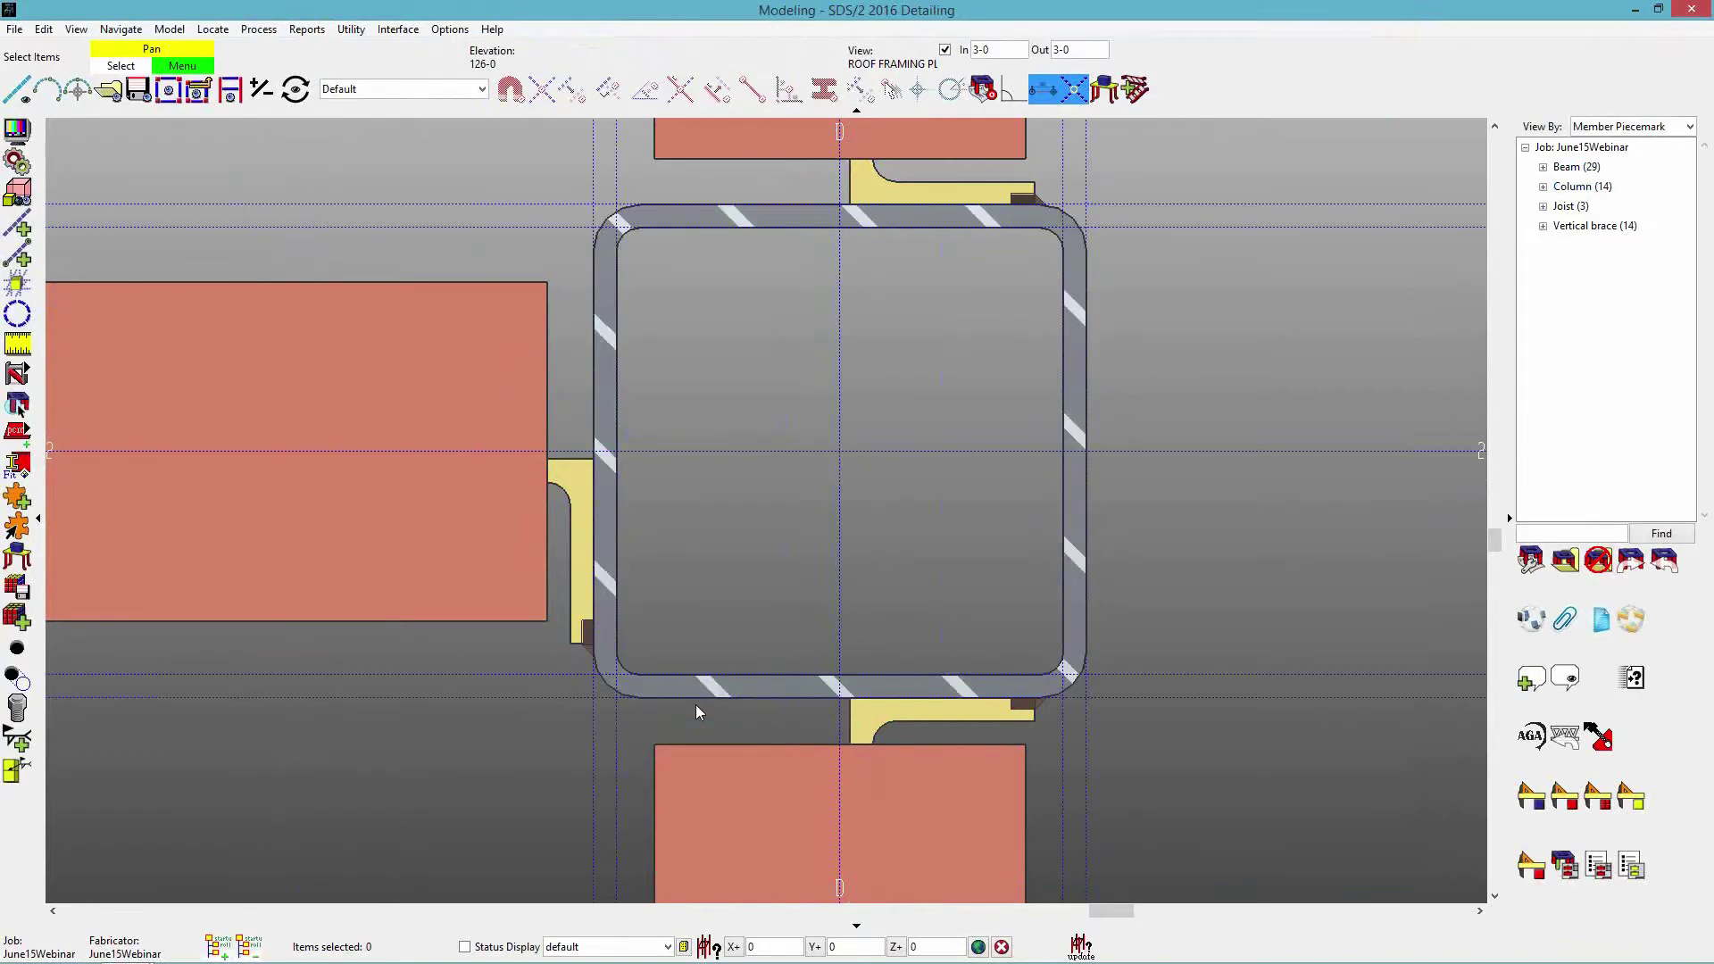
Add a horizontal construction line offset 3/4 inward from the tube column's lower outer face.
left_click(17, 224)
left_click(571, 91)
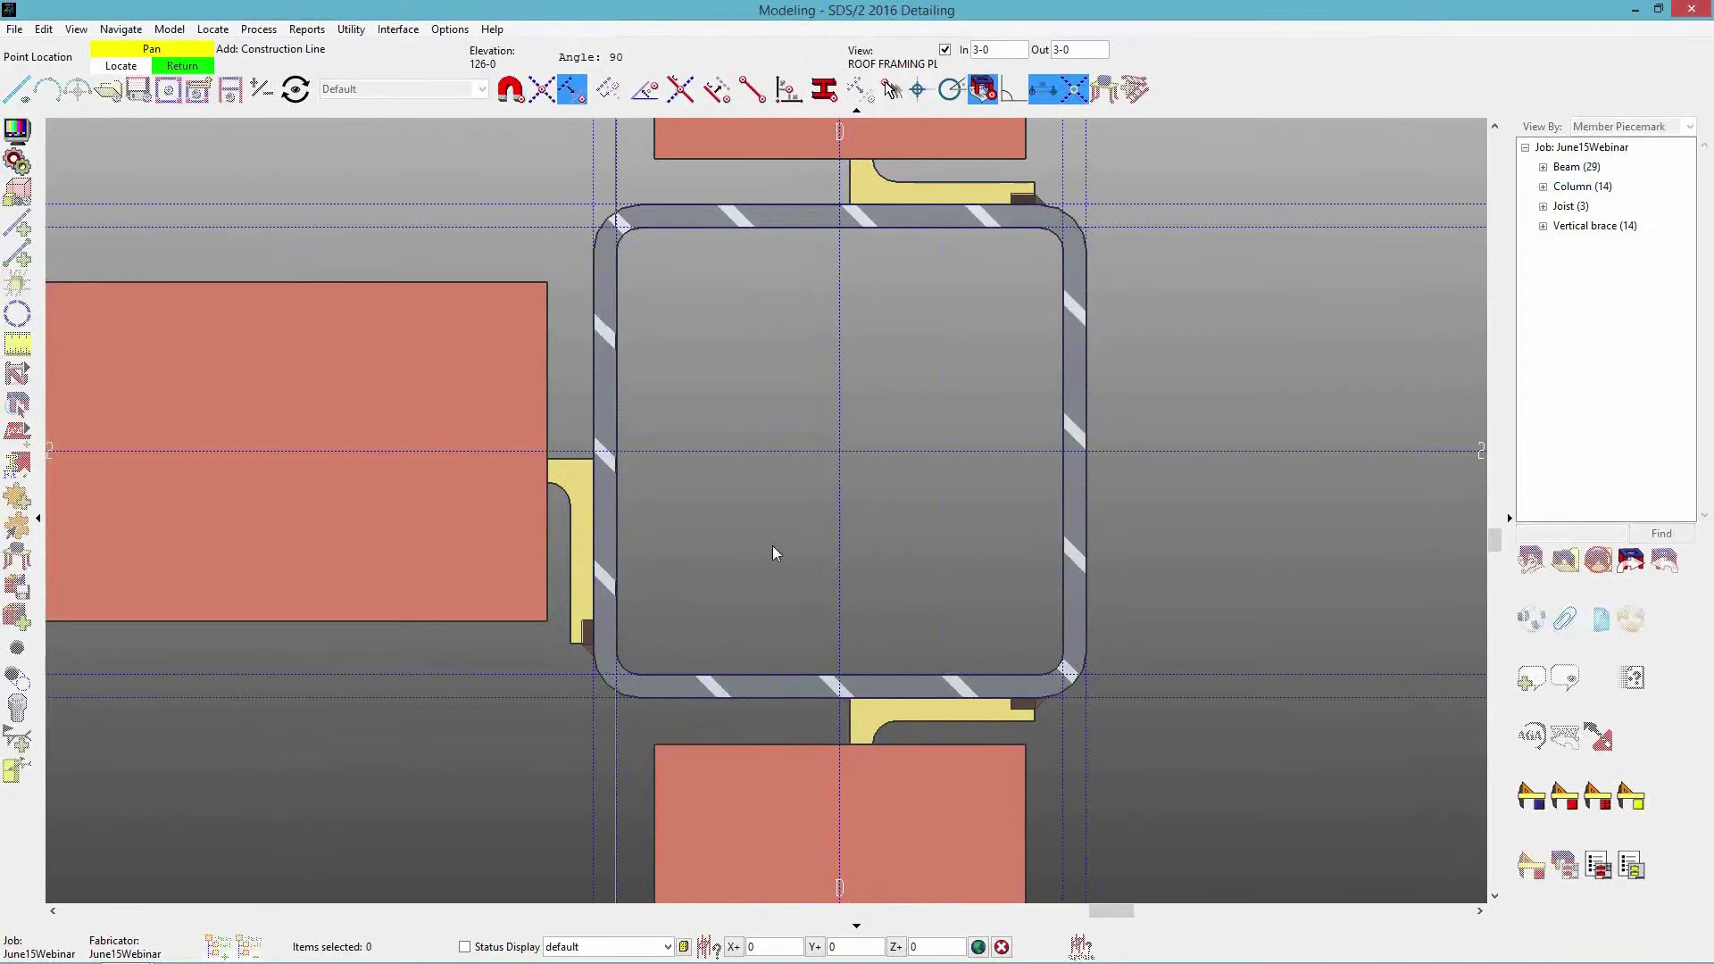
left_click(670, 700)
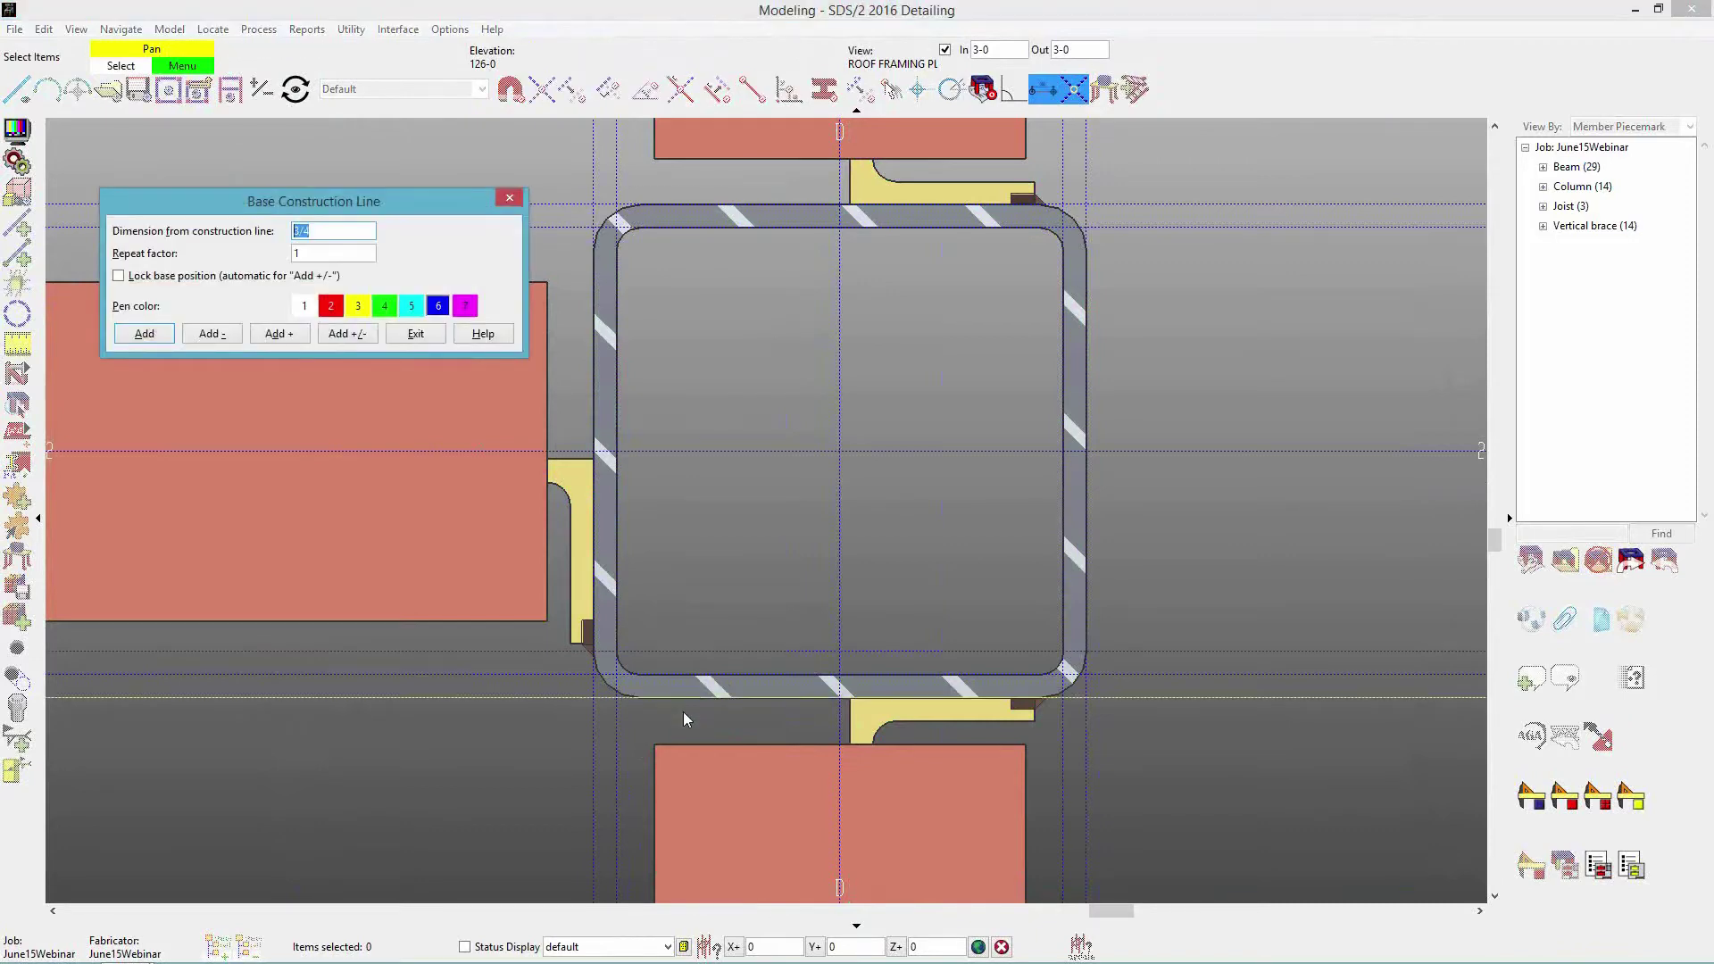
left_click(416, 334)
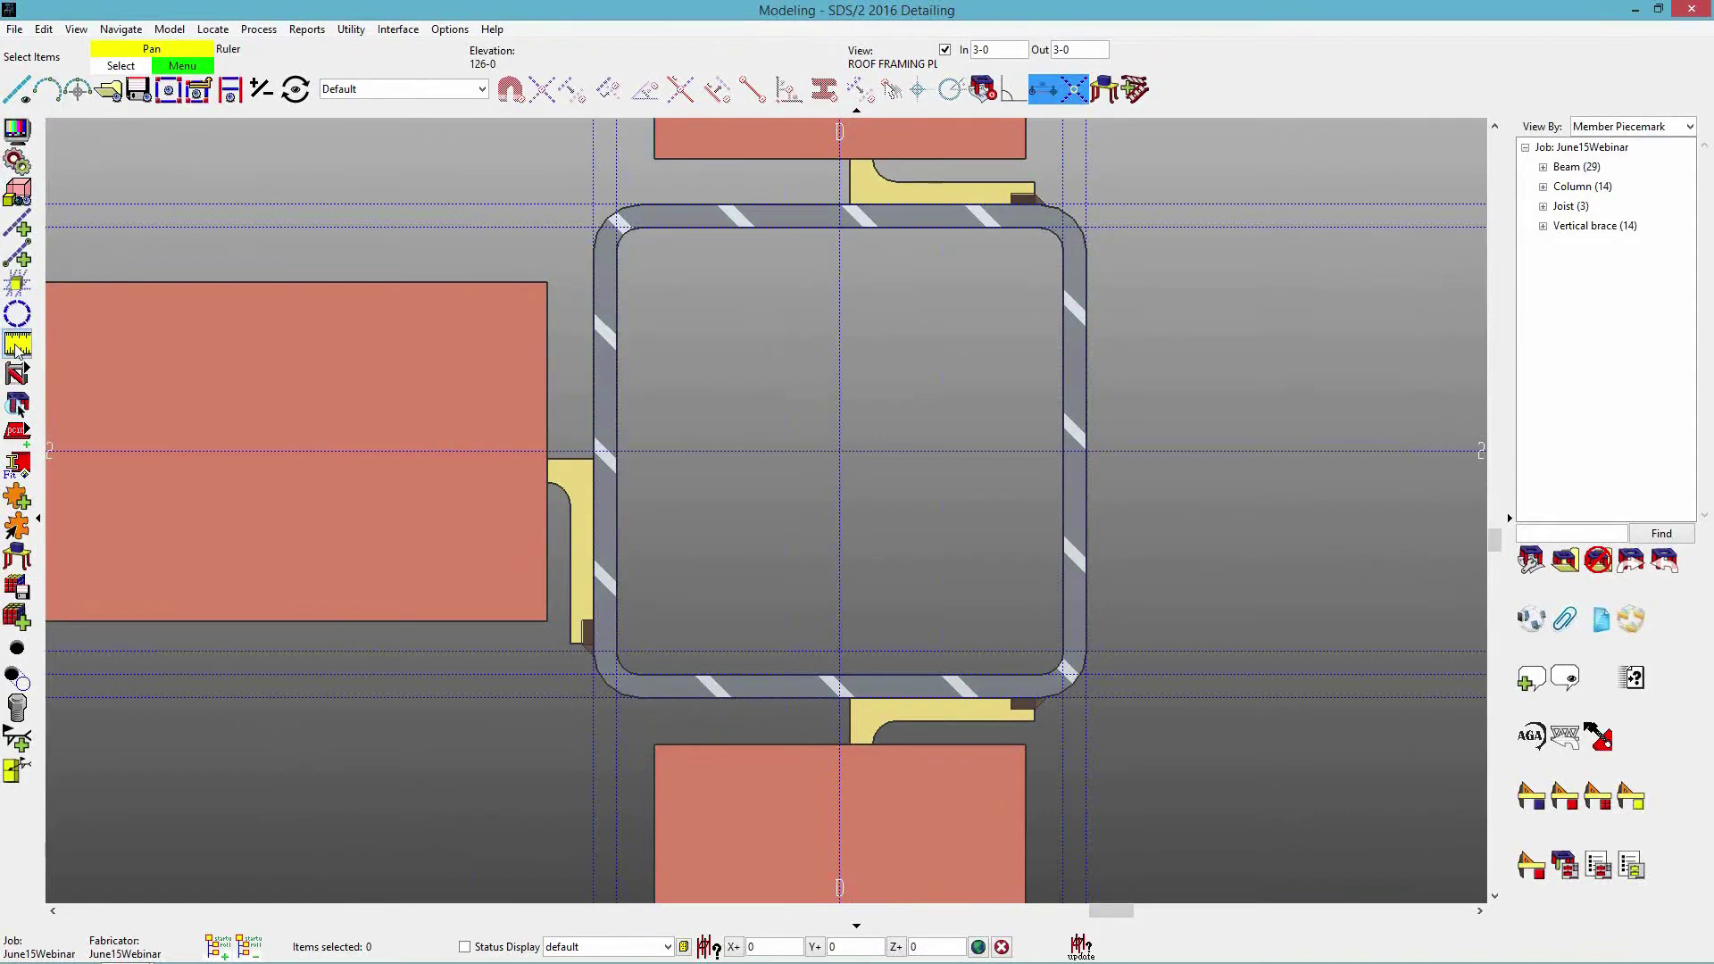
Measure the distance from grid line 2 to the offset construction line along the tube column's inner wall.
left_click(17, 344)
left_click(621, 458)
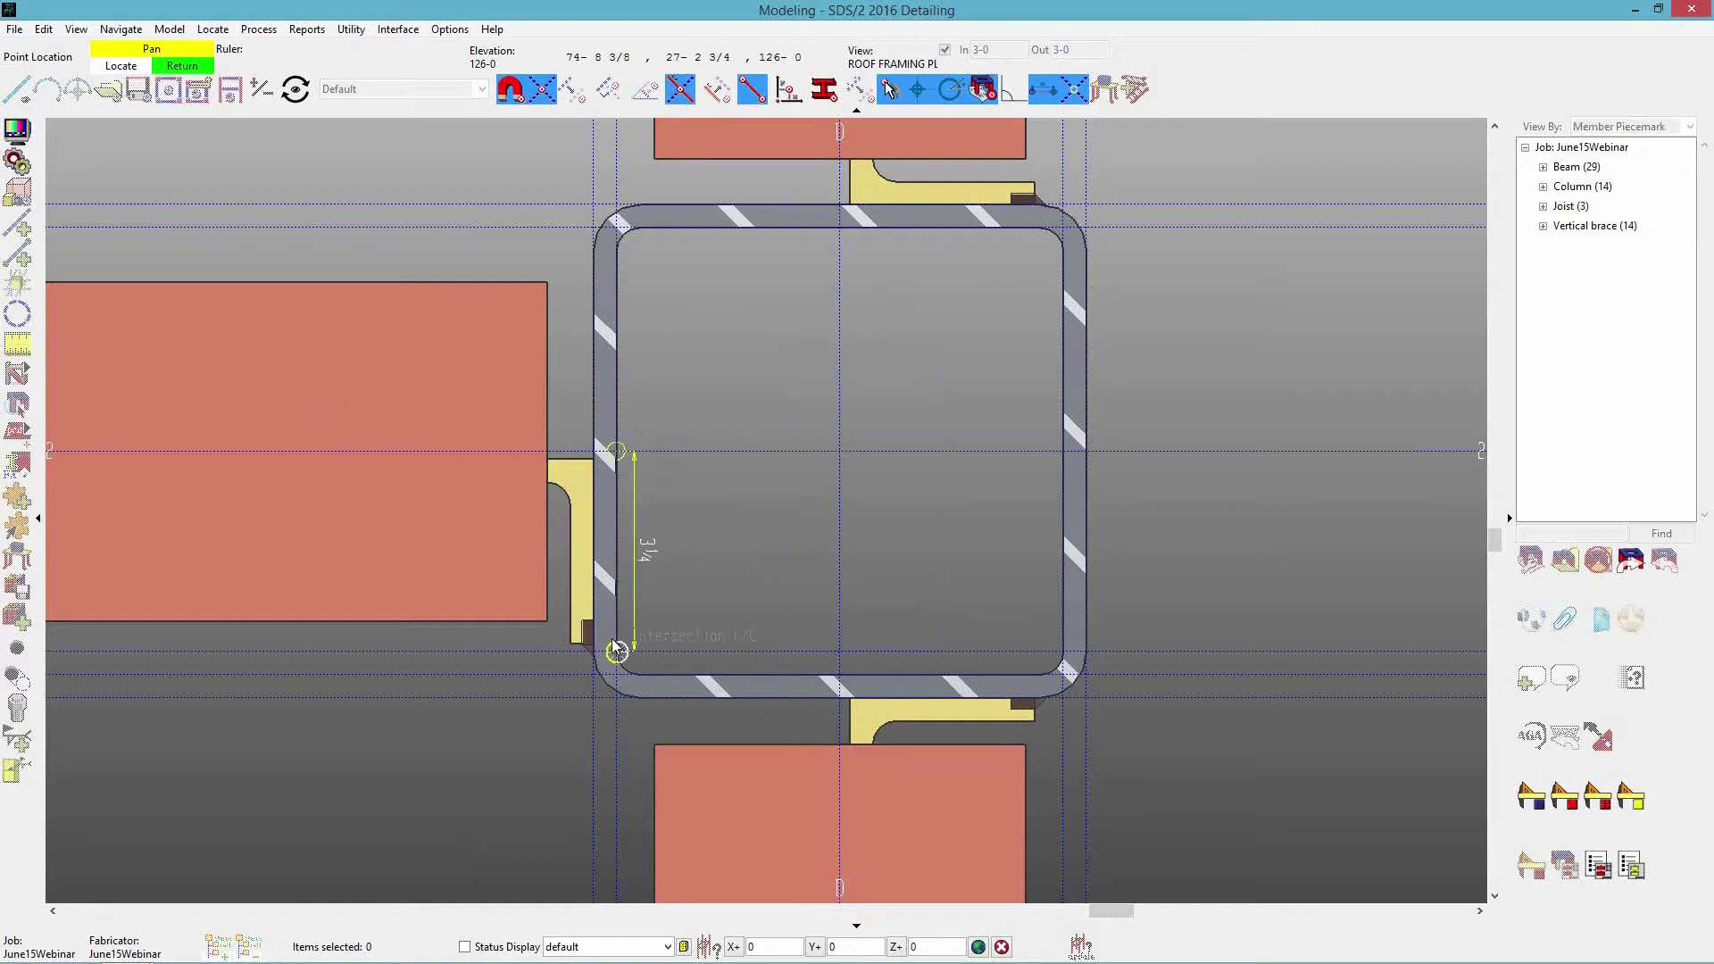
right_click(614, 645)
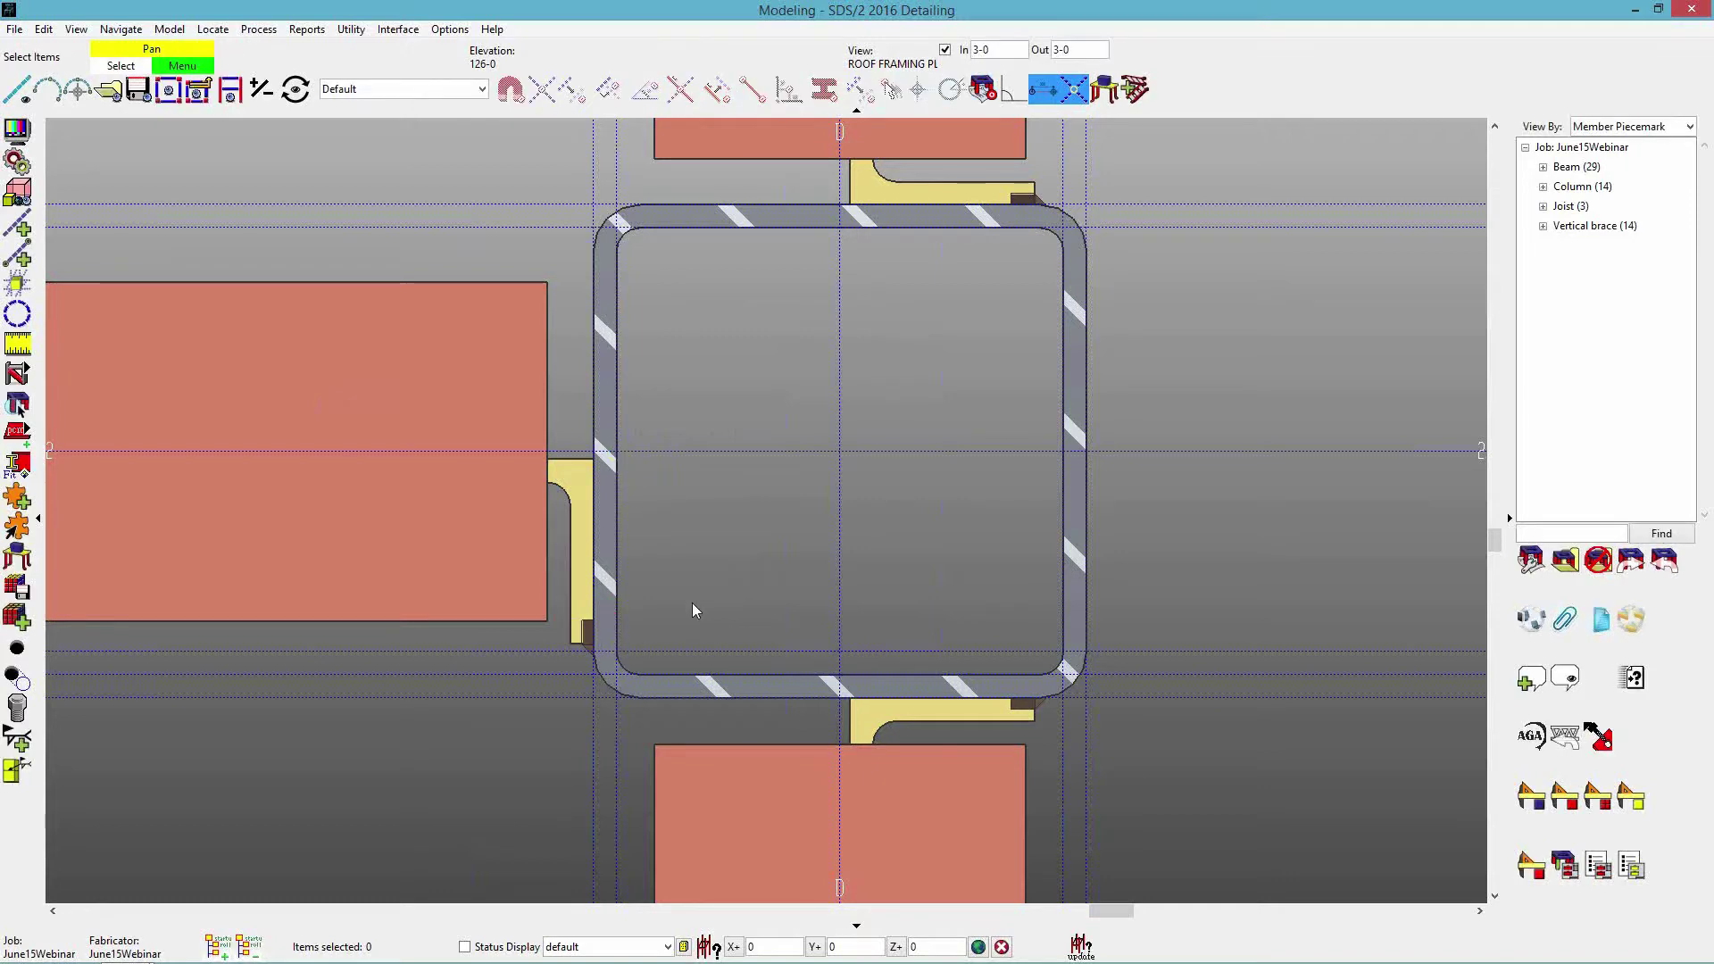
Examine in 3D how the clip angles and their welds fit against the rounded corners of the tube column.
double_click(586, 609)
middle_click_drag(588, 603, 705, 486, "shift")
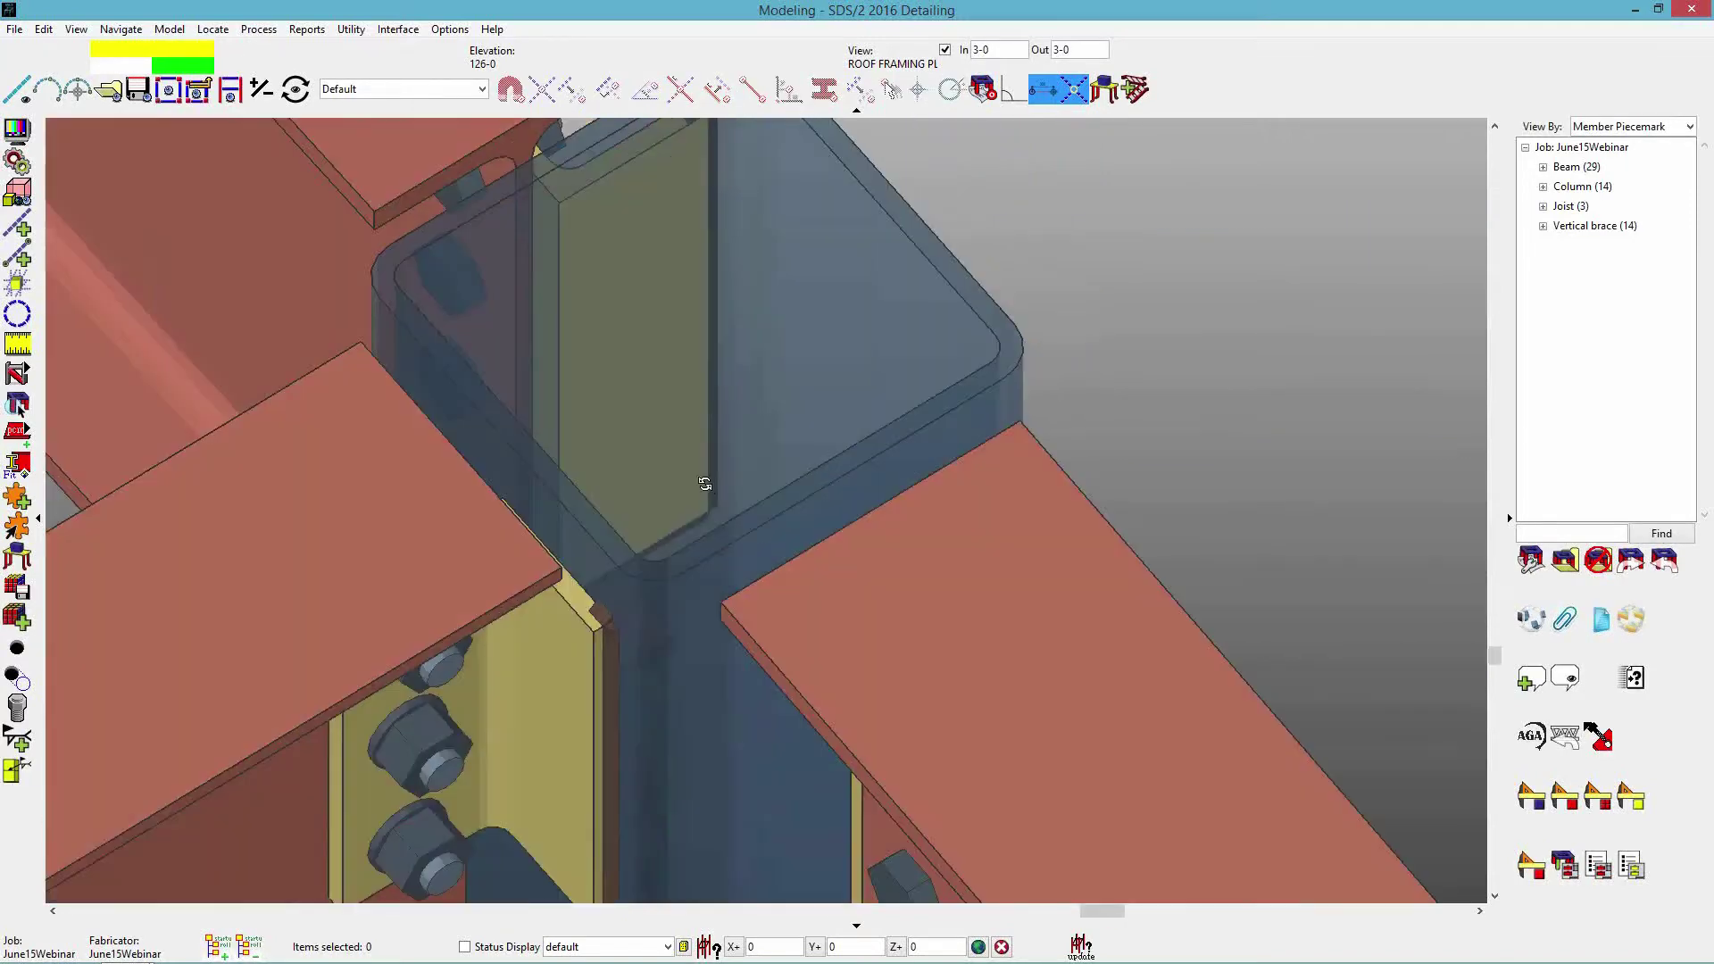
scroll(521, 688, "down", 2)
scroll(692, 558, "down", 3)
middle_click_drag(693, 558, 754, 528, "shift")
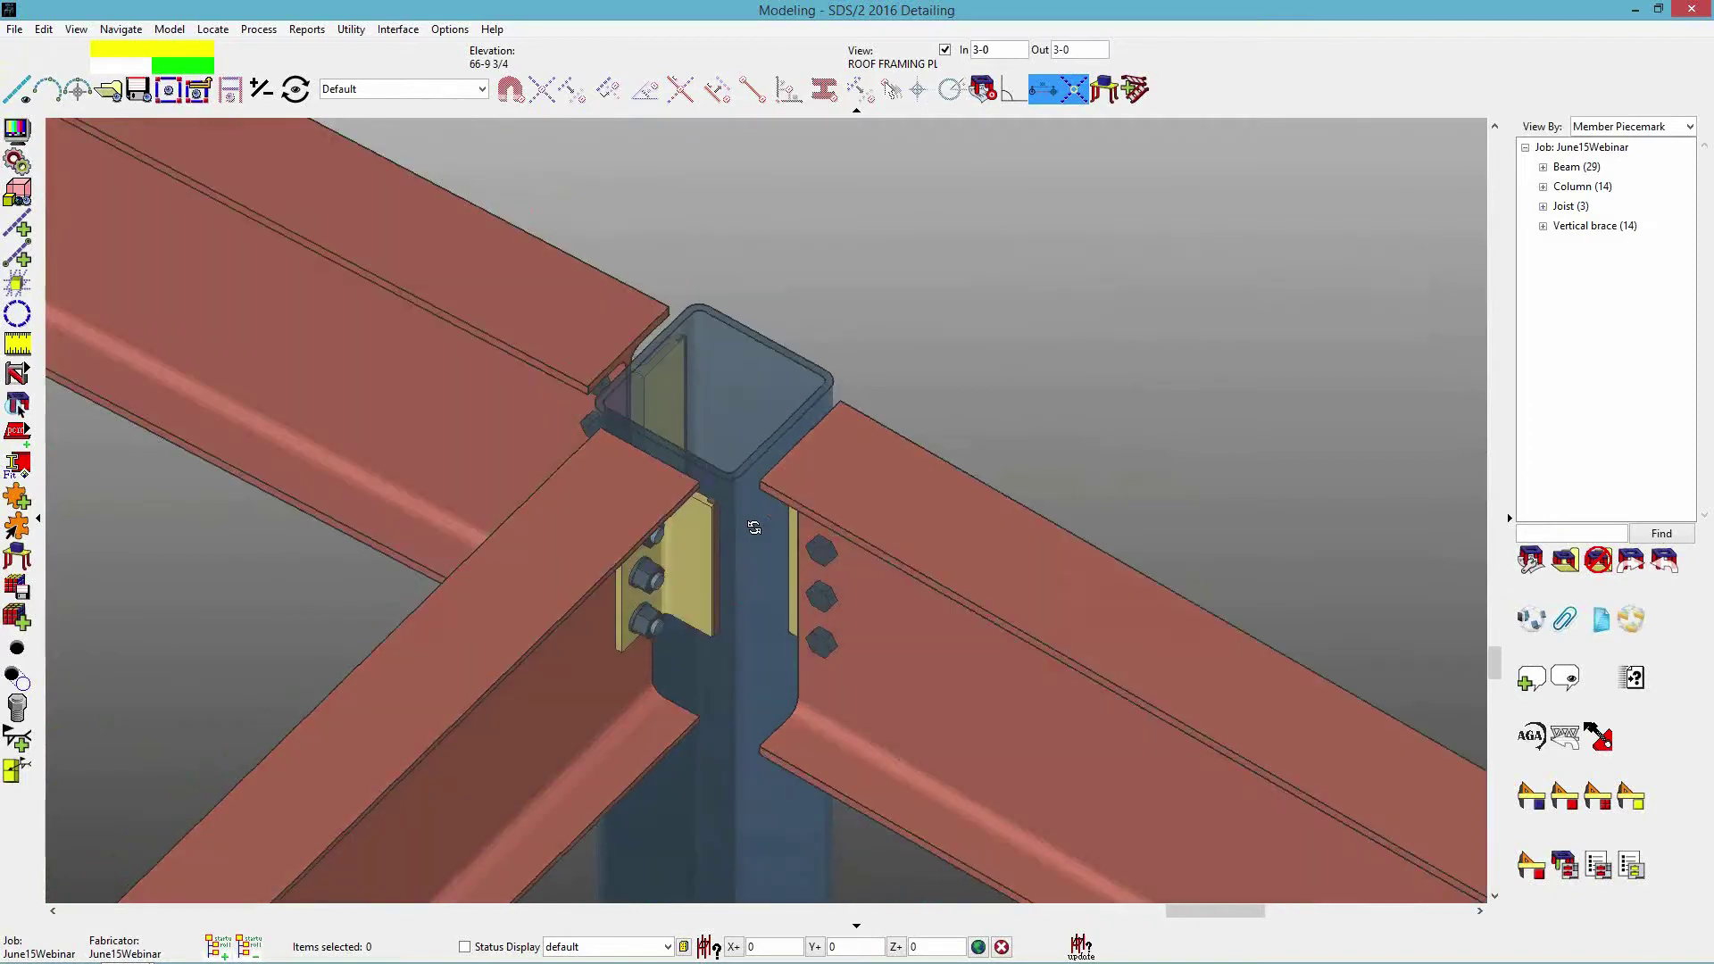
scroll(699, 572, "up", 5)
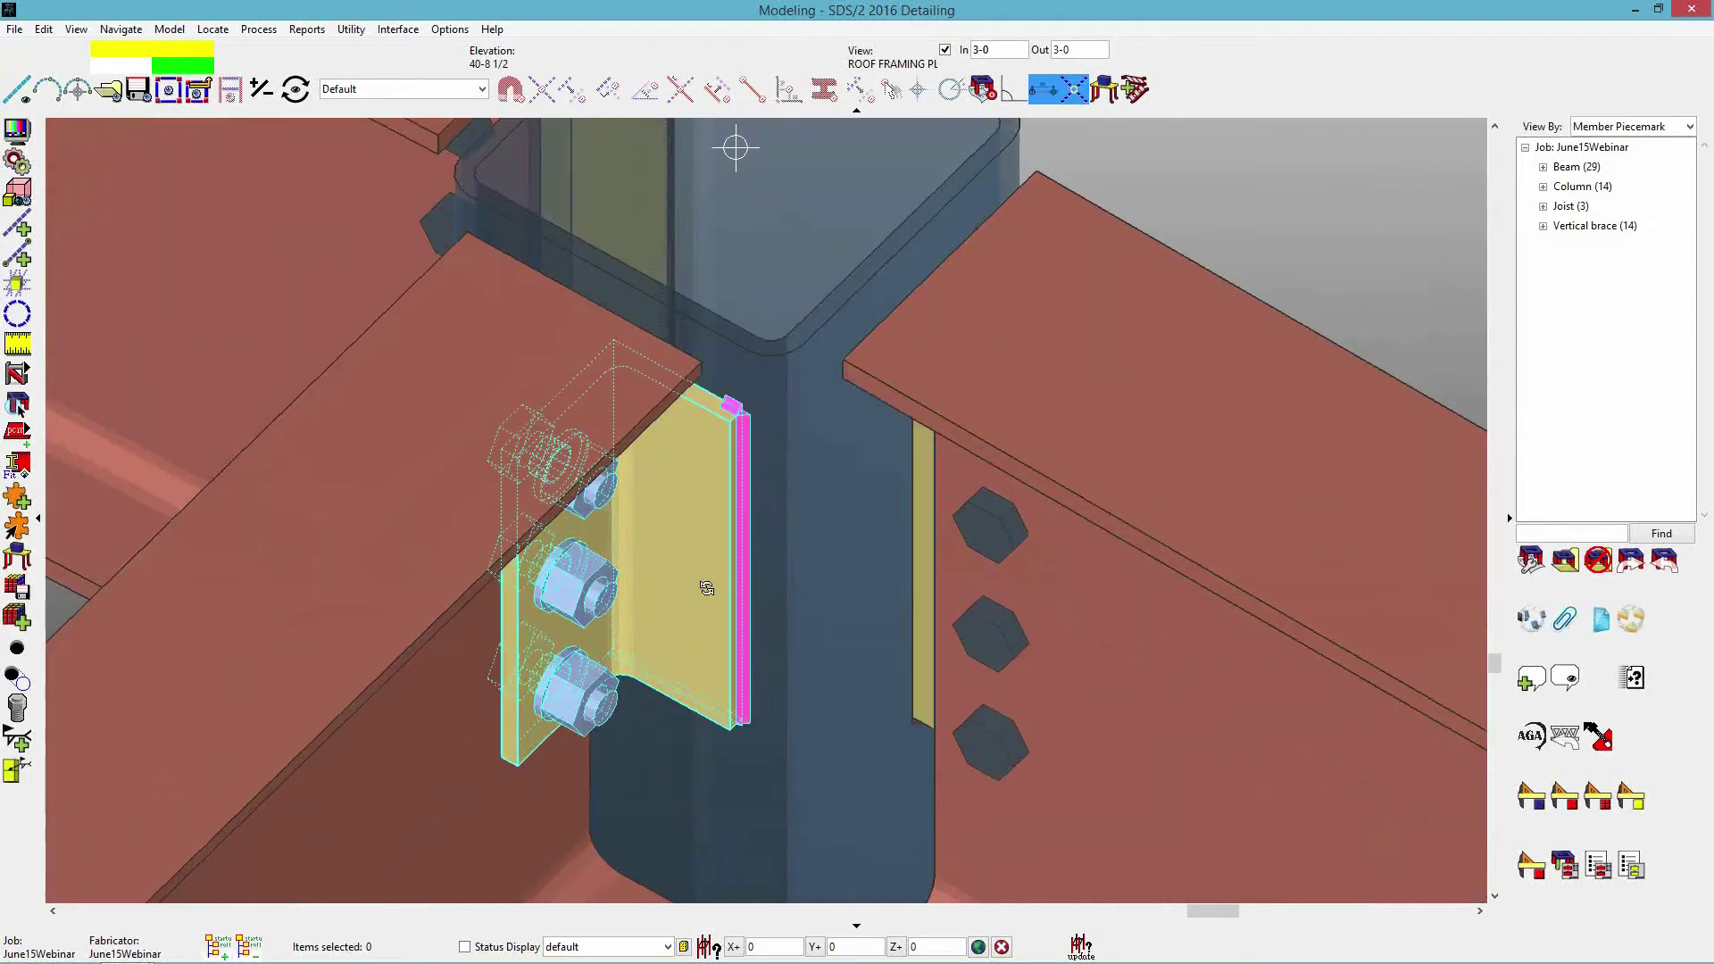
scroll(1201, 233, "down", 3)
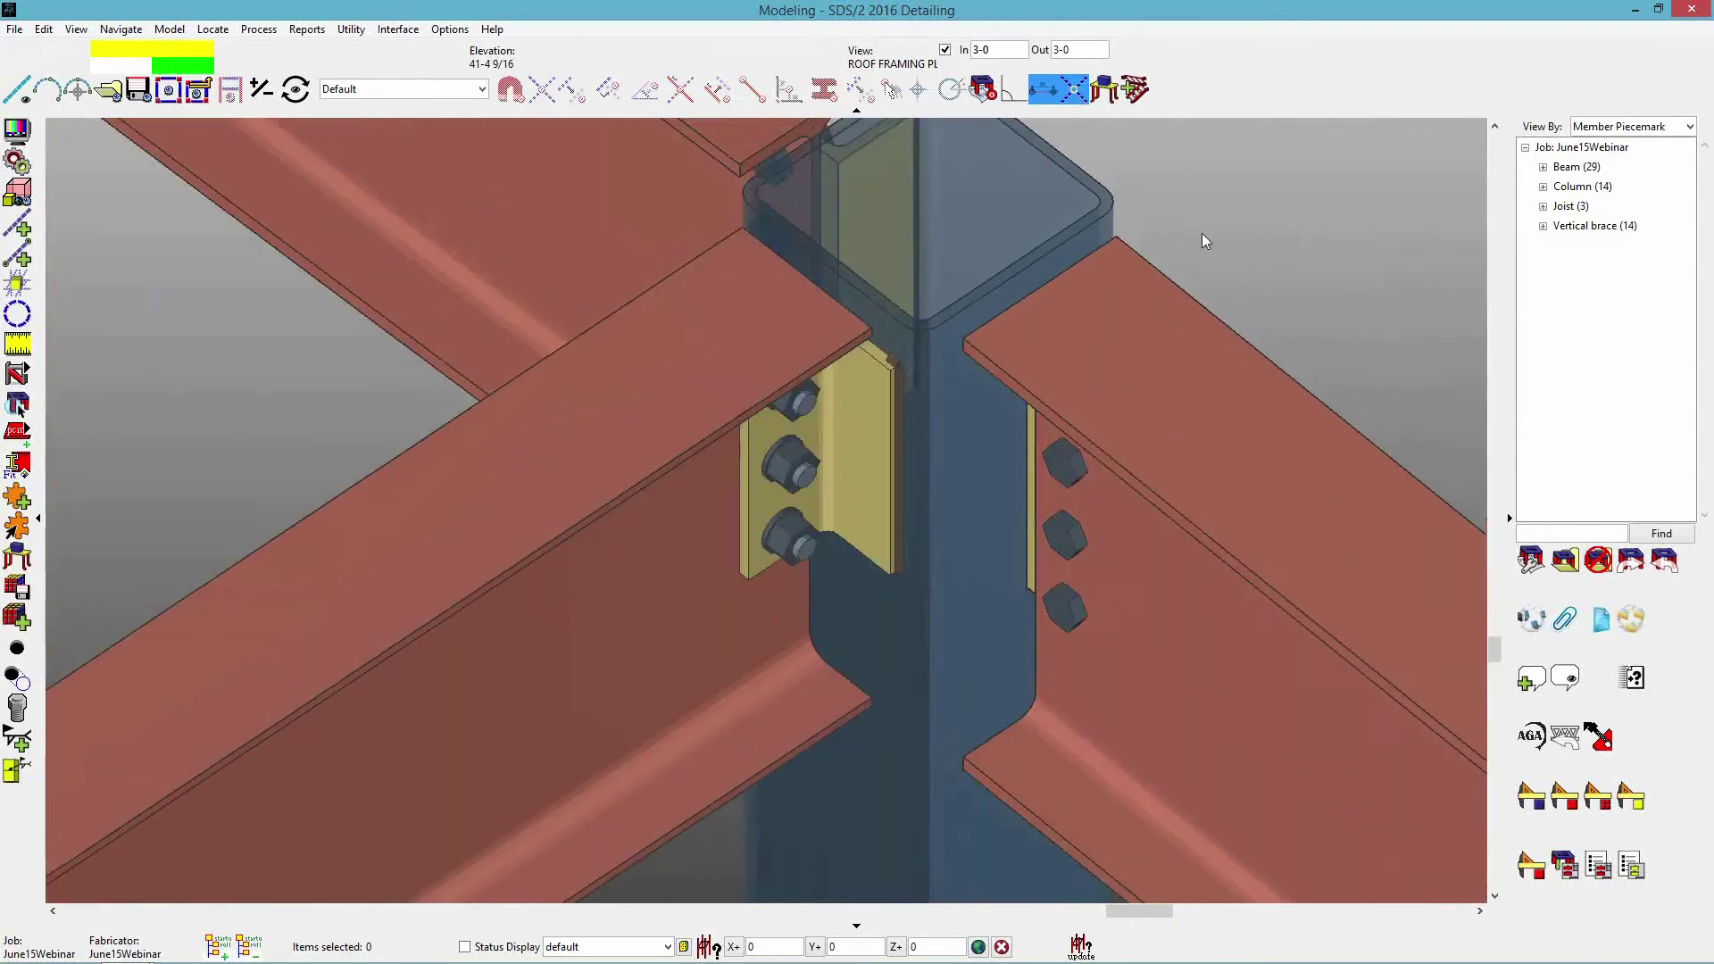
scroll(1196, 295, "up", 2)
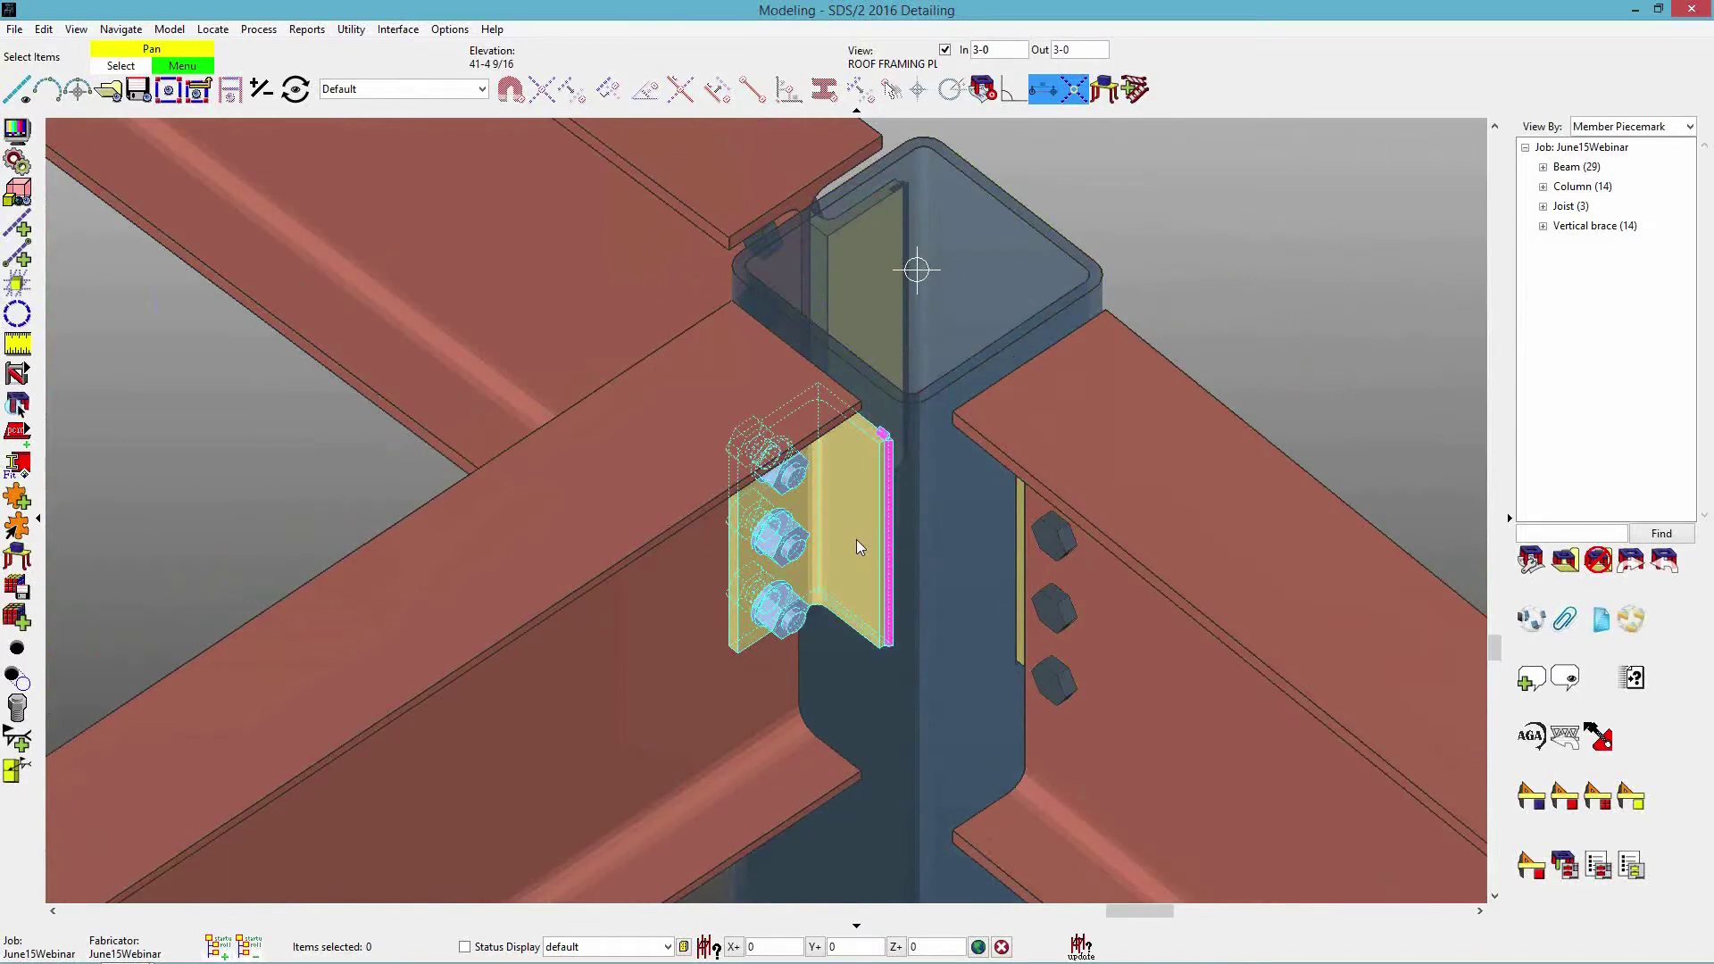
scroll(854, 539, "down", 3)
scroll(842, 601, "up", 4)
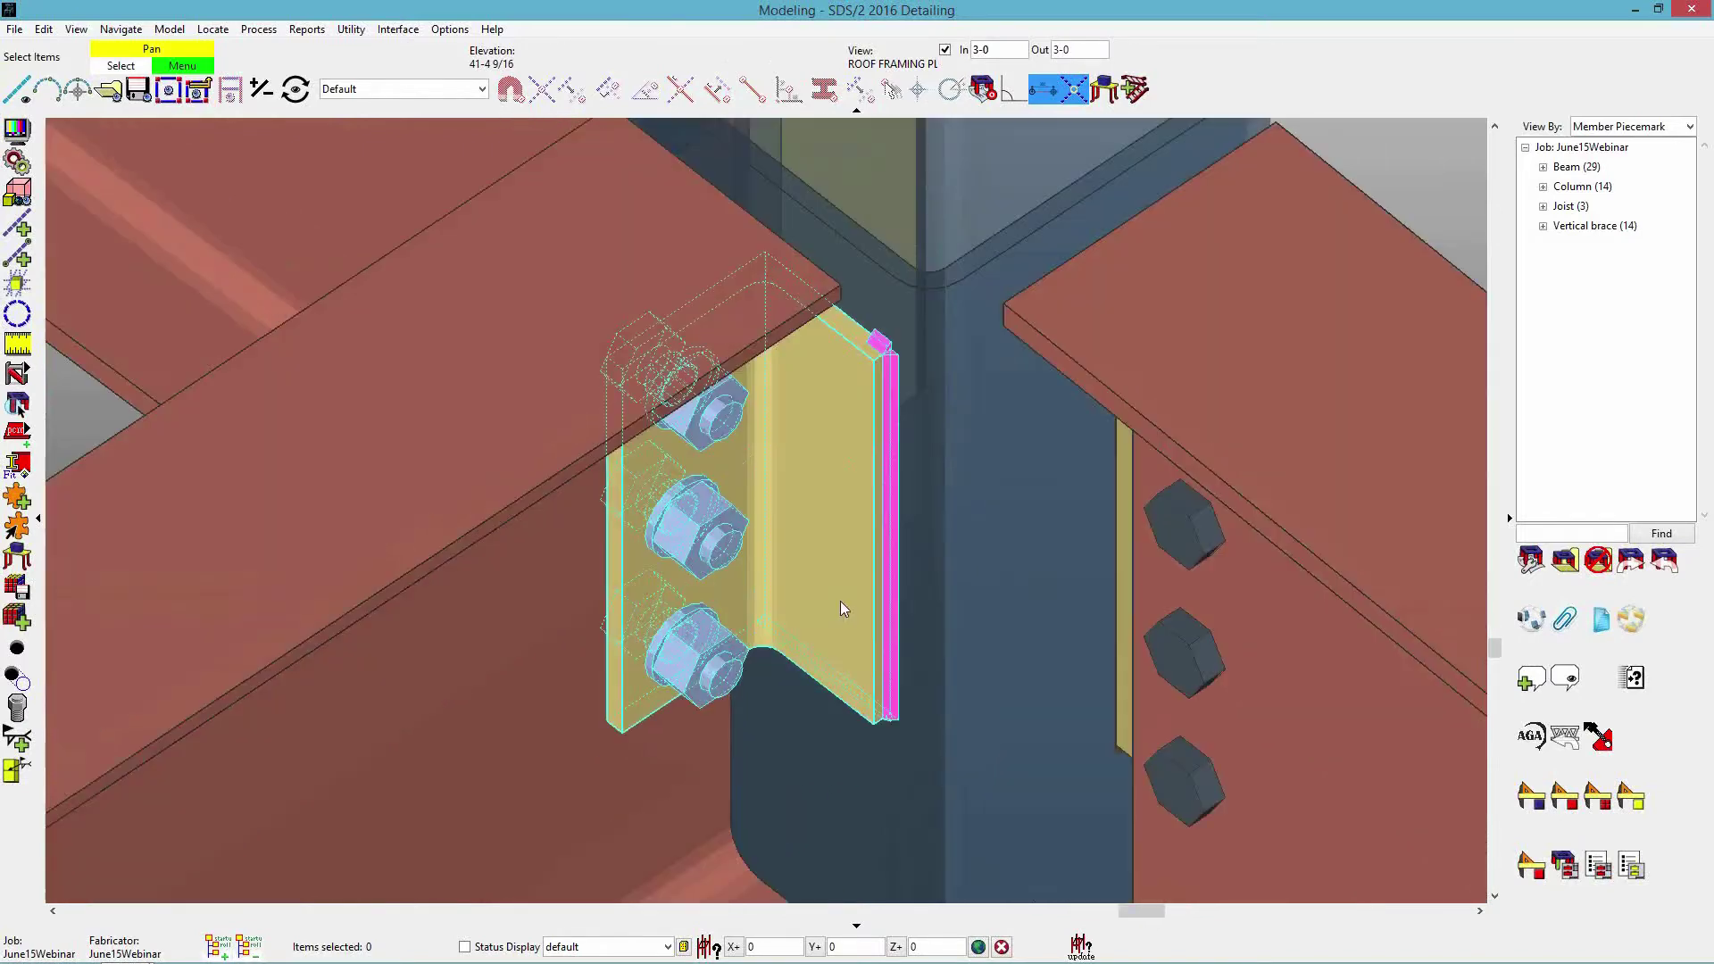
scroll(812, 610, "down", 1)
scroll(1326, 189, "down", 3)
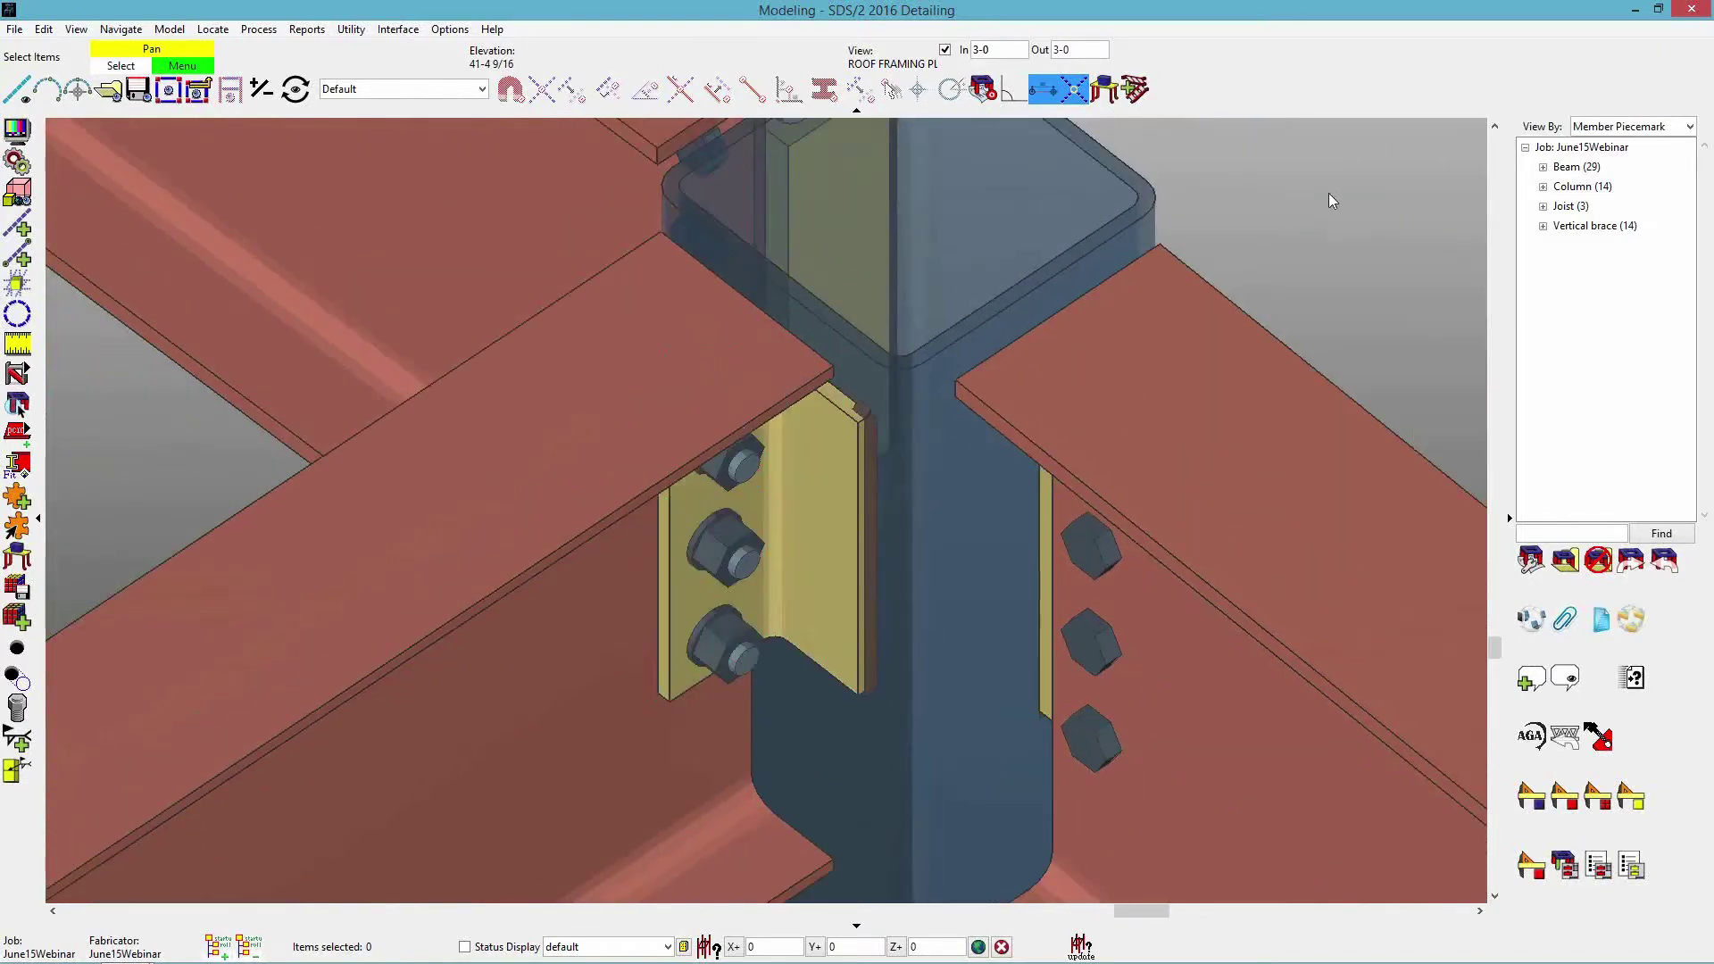
scroll(828, 458, "up", 3)
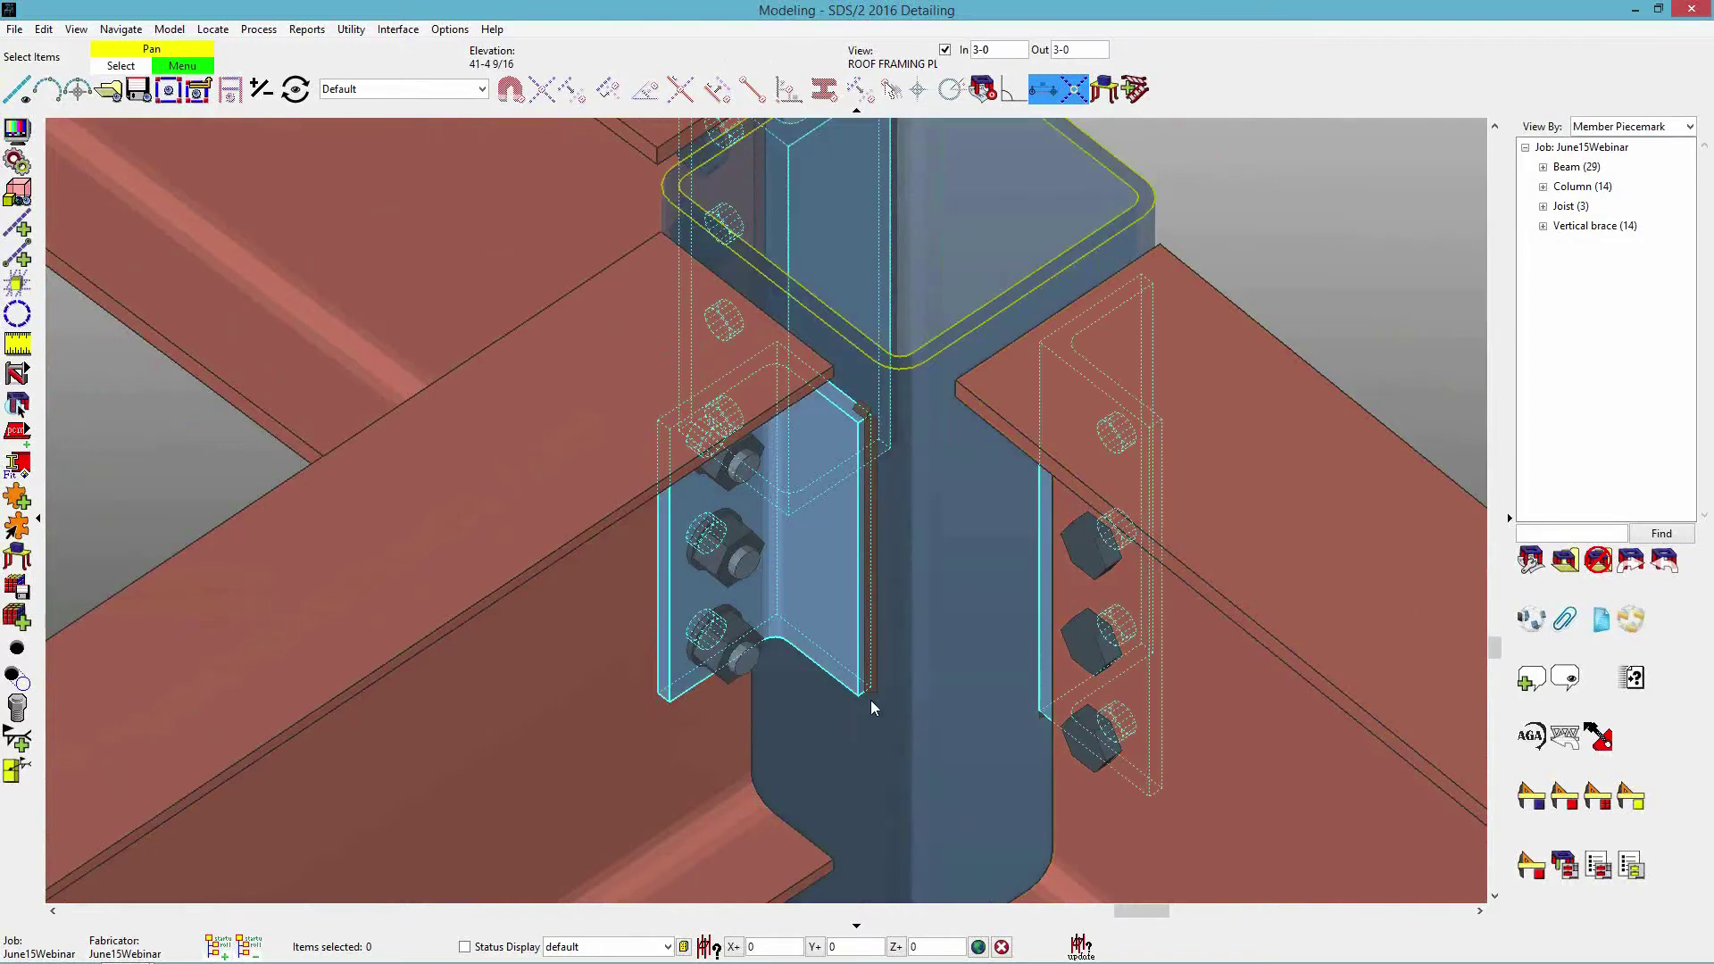
scroll(875, 535, "down", 2)
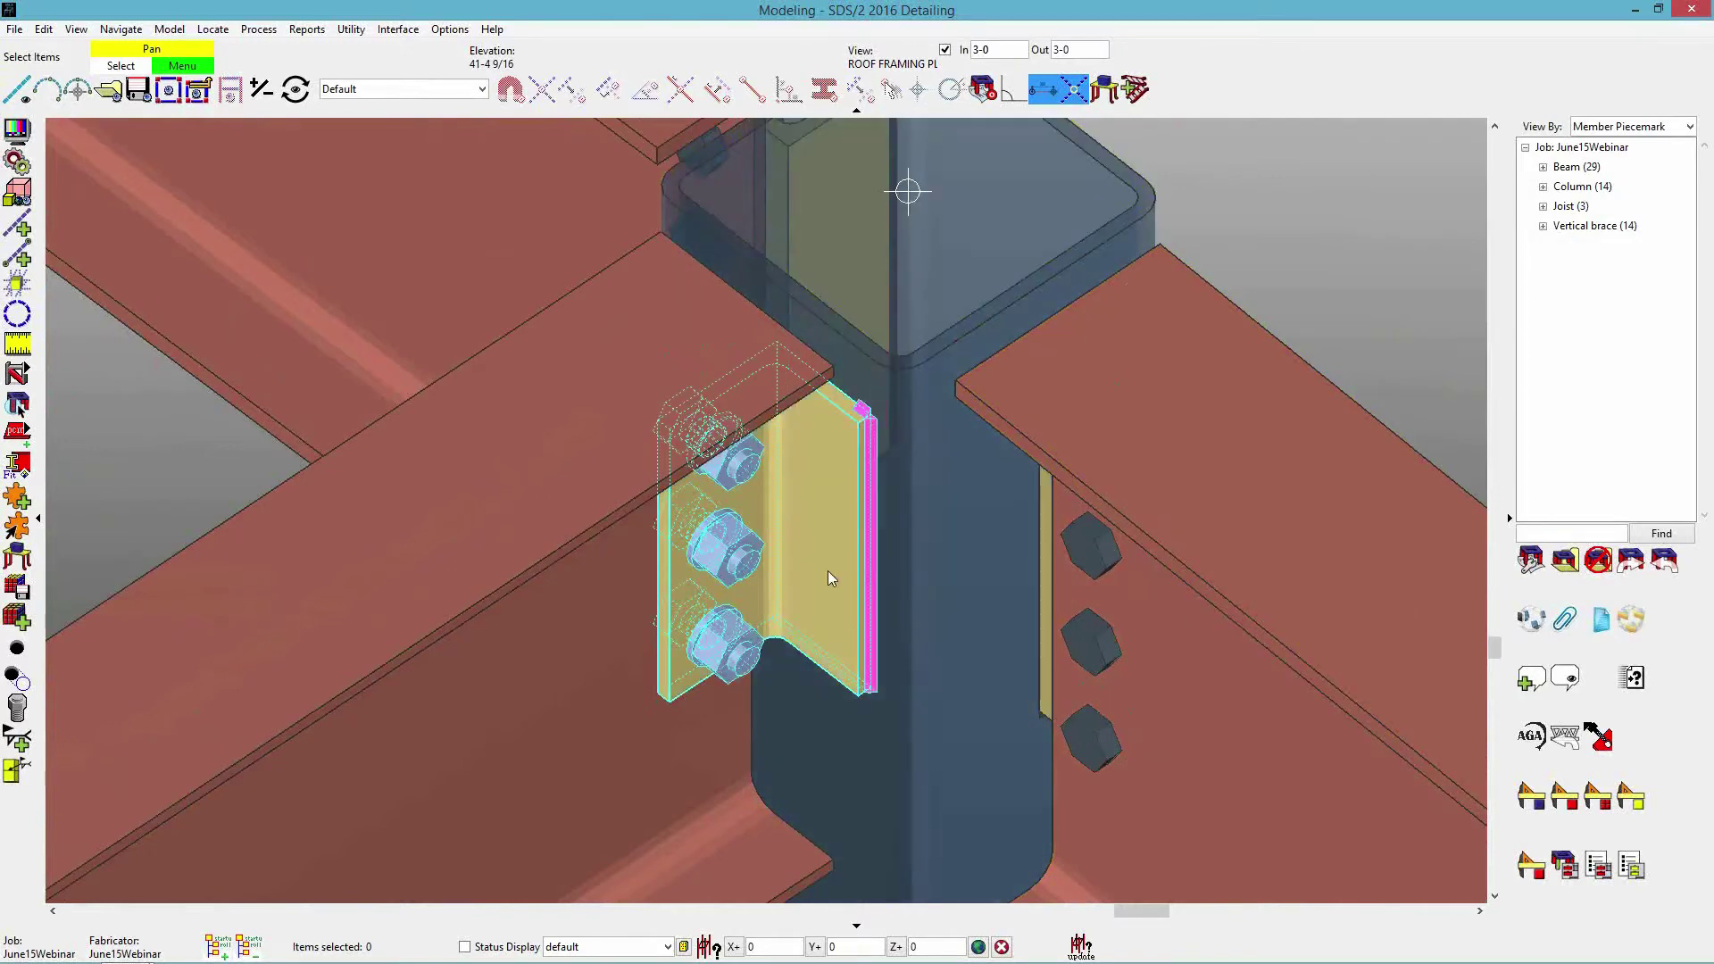
scroll(828, 569, "up", 3)
scroll(830, 572, "down", 2)
scroll(884, 451, "up", 2)
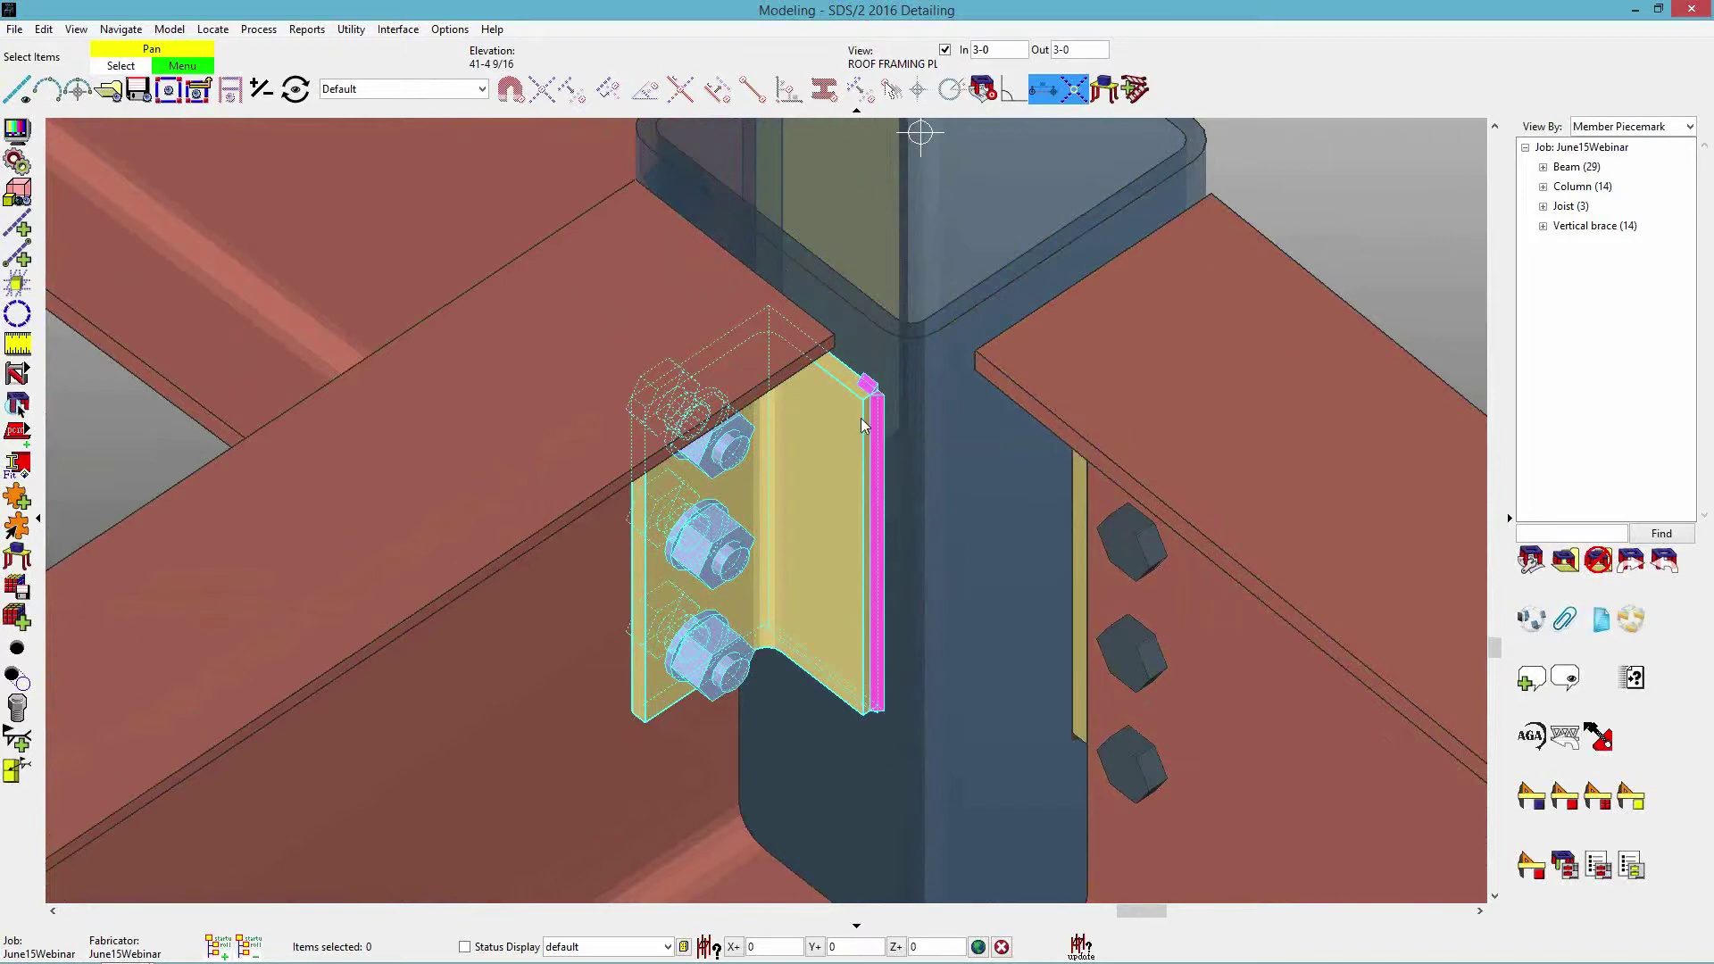
middle_click_drag(811, 383, 1167, 352, "shift")
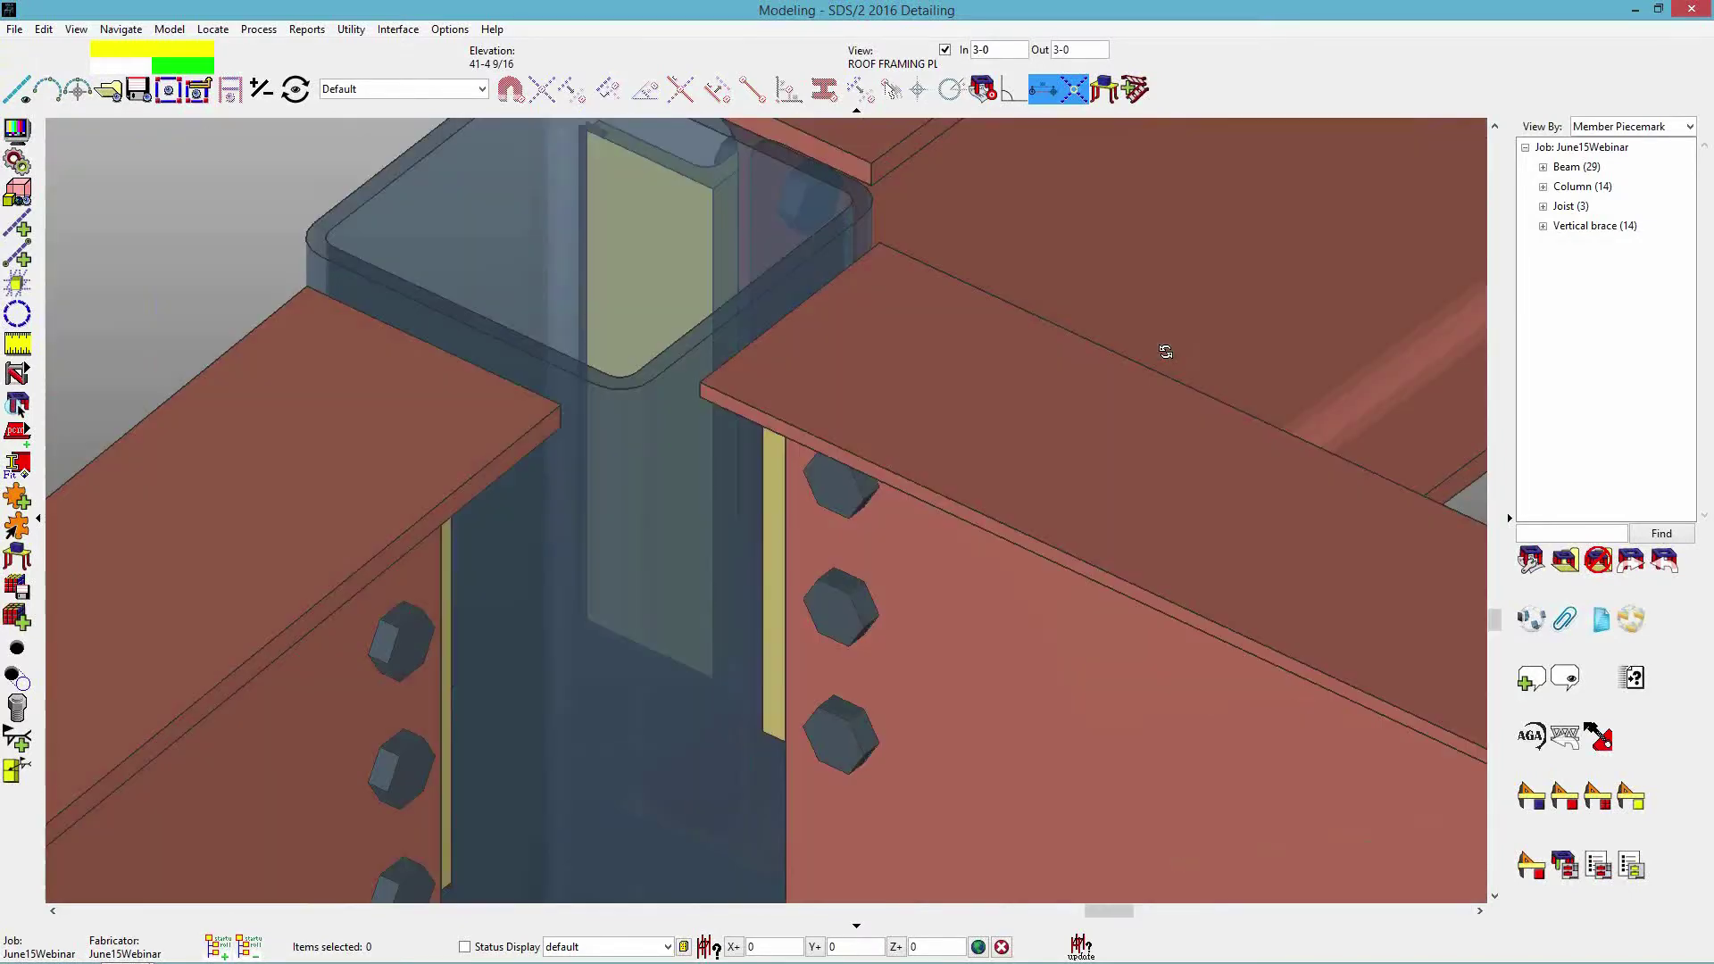
middle_click_drag(775, 482, 442, 478, "shift")
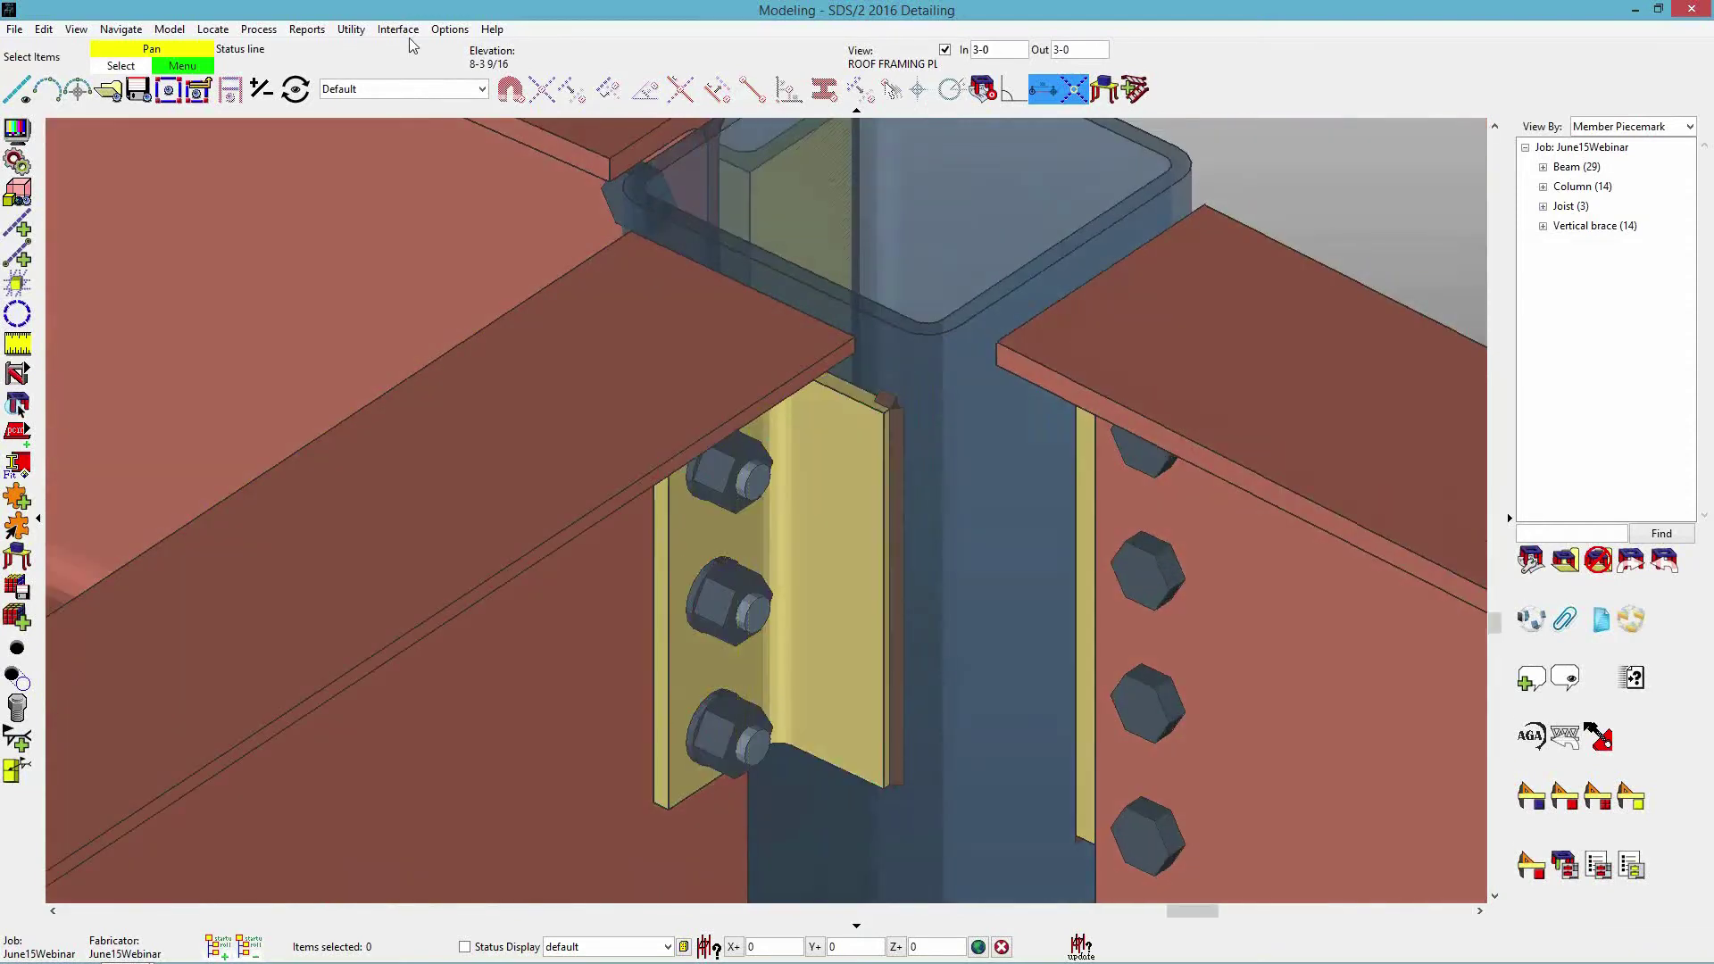
Set the job's connection design method to CSA10 in the design criteria and save the change.
left_click(449, 29)
mouse_move(500, 63)
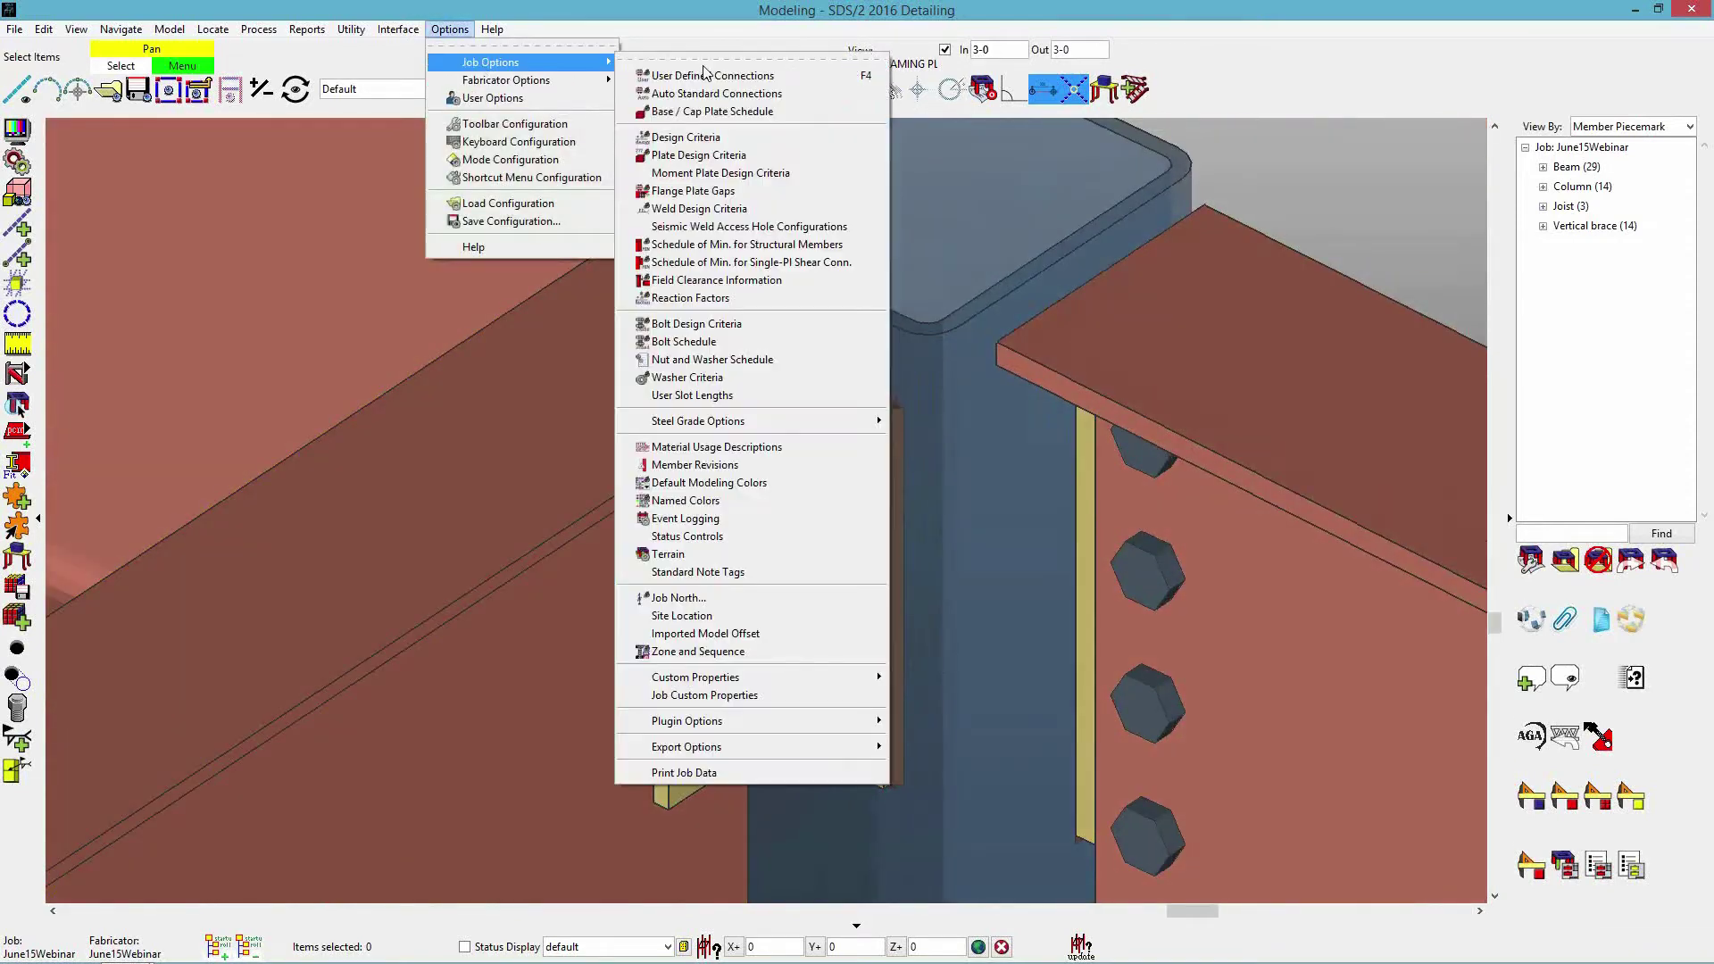
left_click(689, 131)
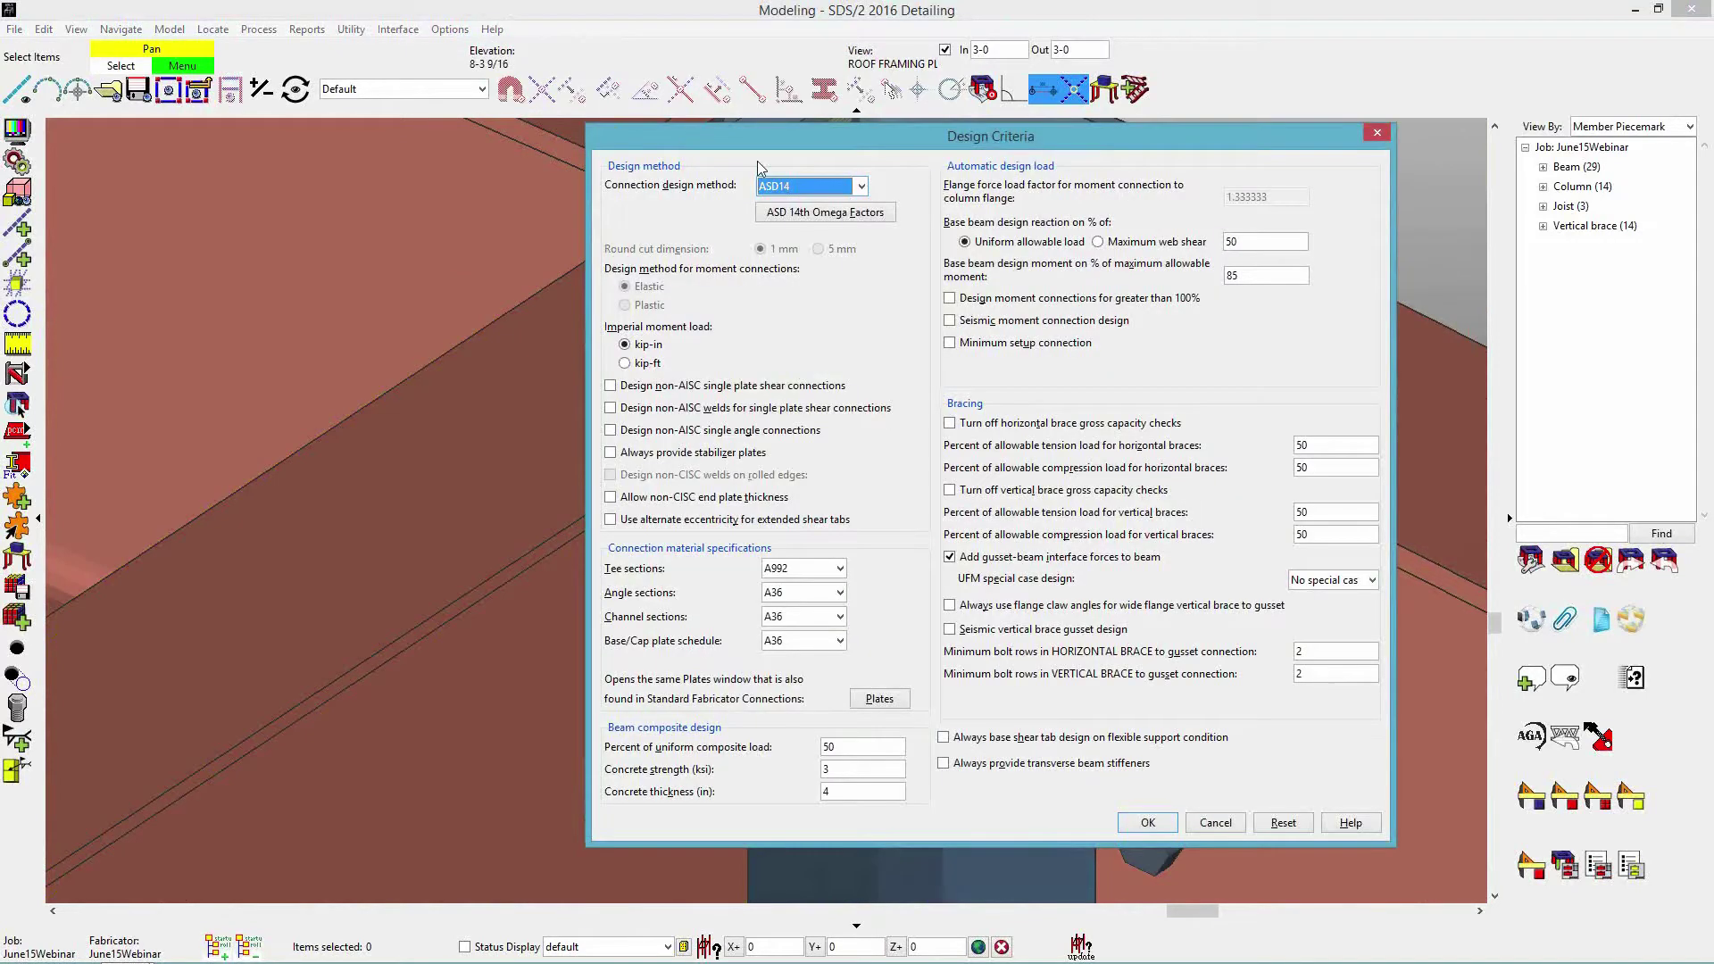
left_click(861, 186)
left_click(795, 291)
left_click(1147, 821)
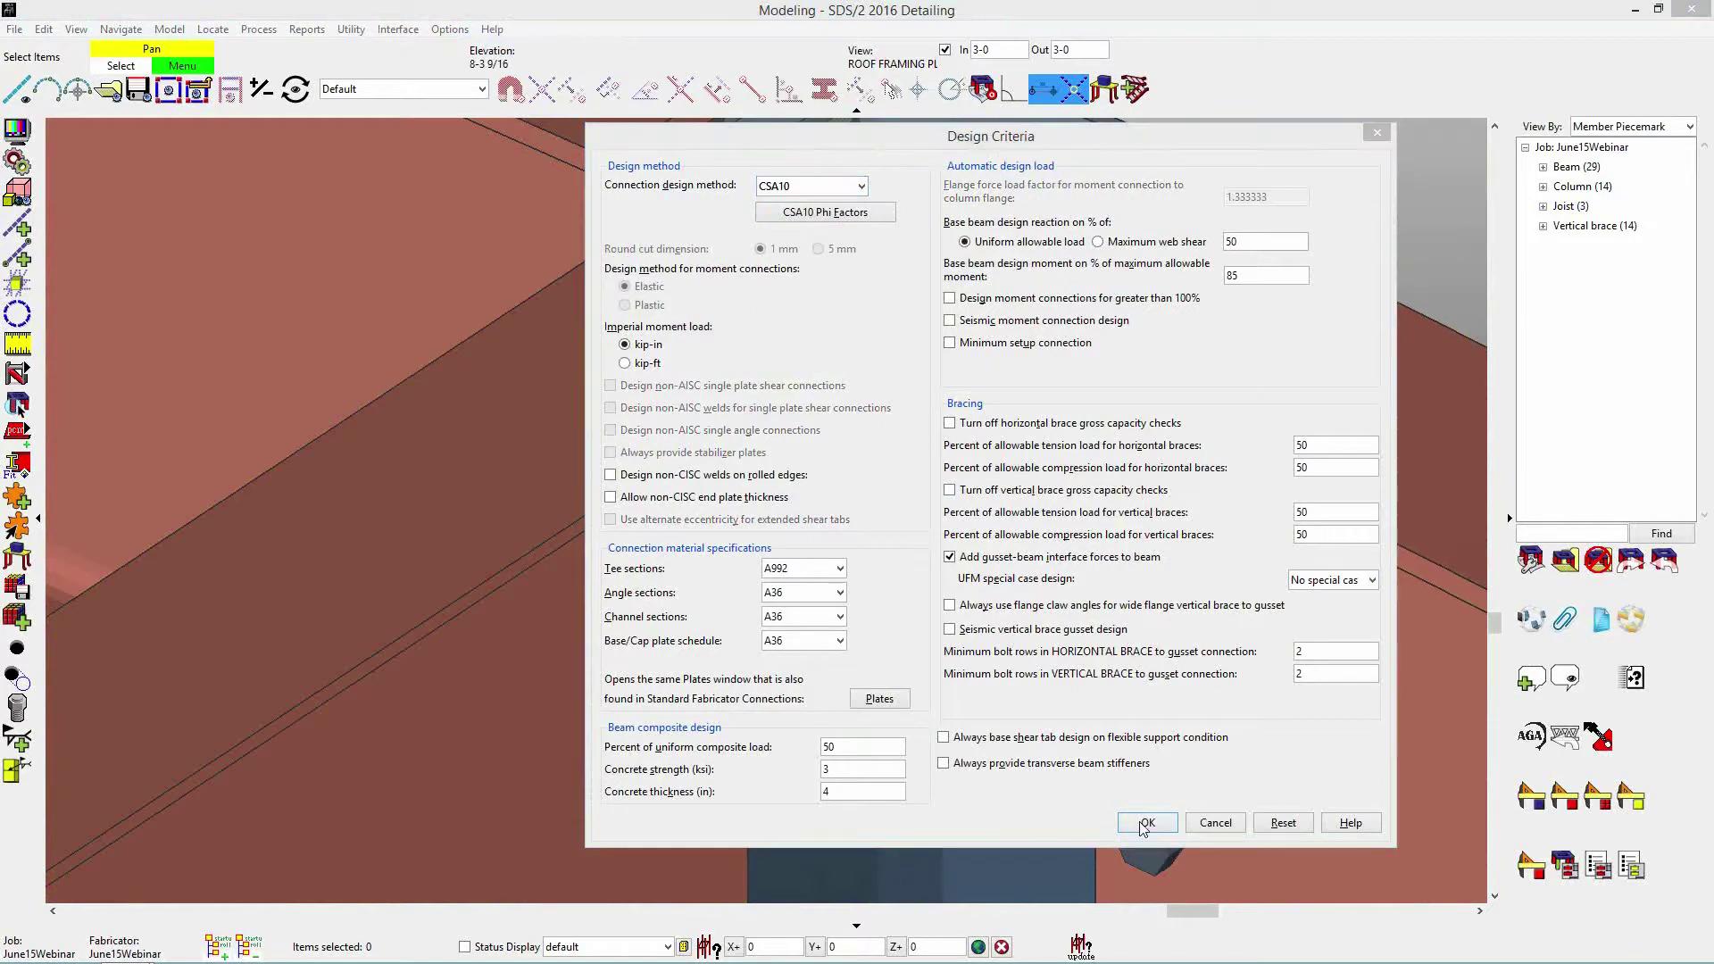
left_click(1045, 695)
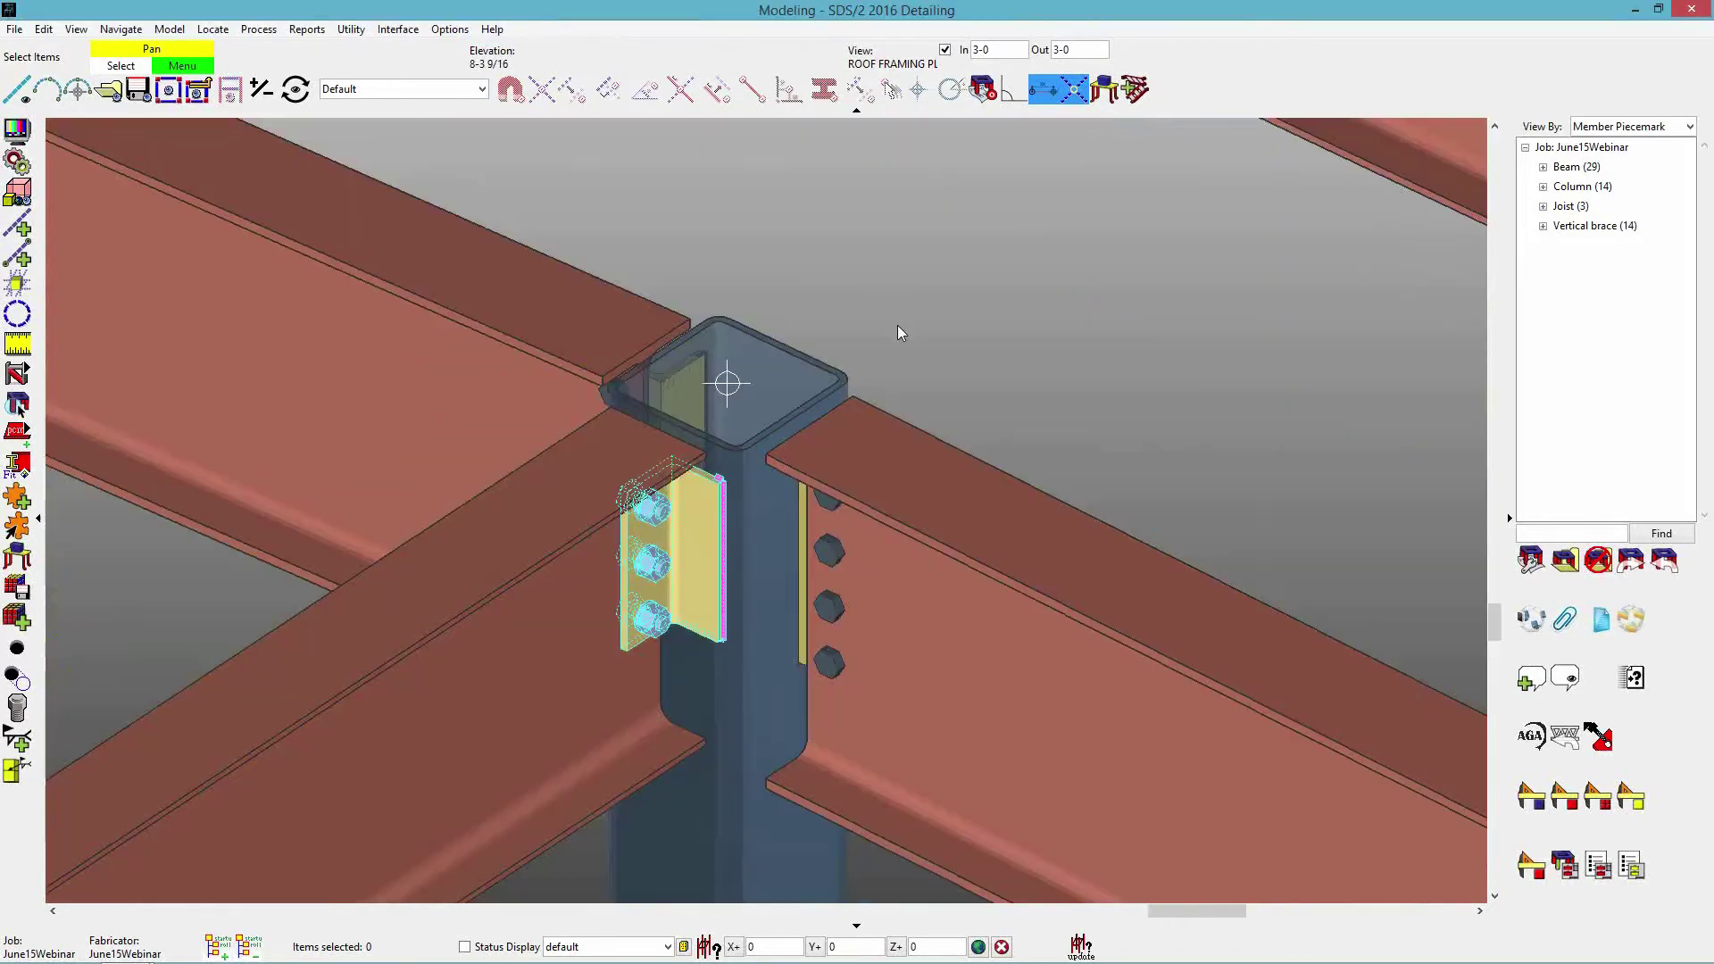
Select the modelled members around the tube column and reprocess them with the CSA10 design method.
left_click_drag(897, 325, 490, 640)
right_click(490, 640)
left_click(538, 433)
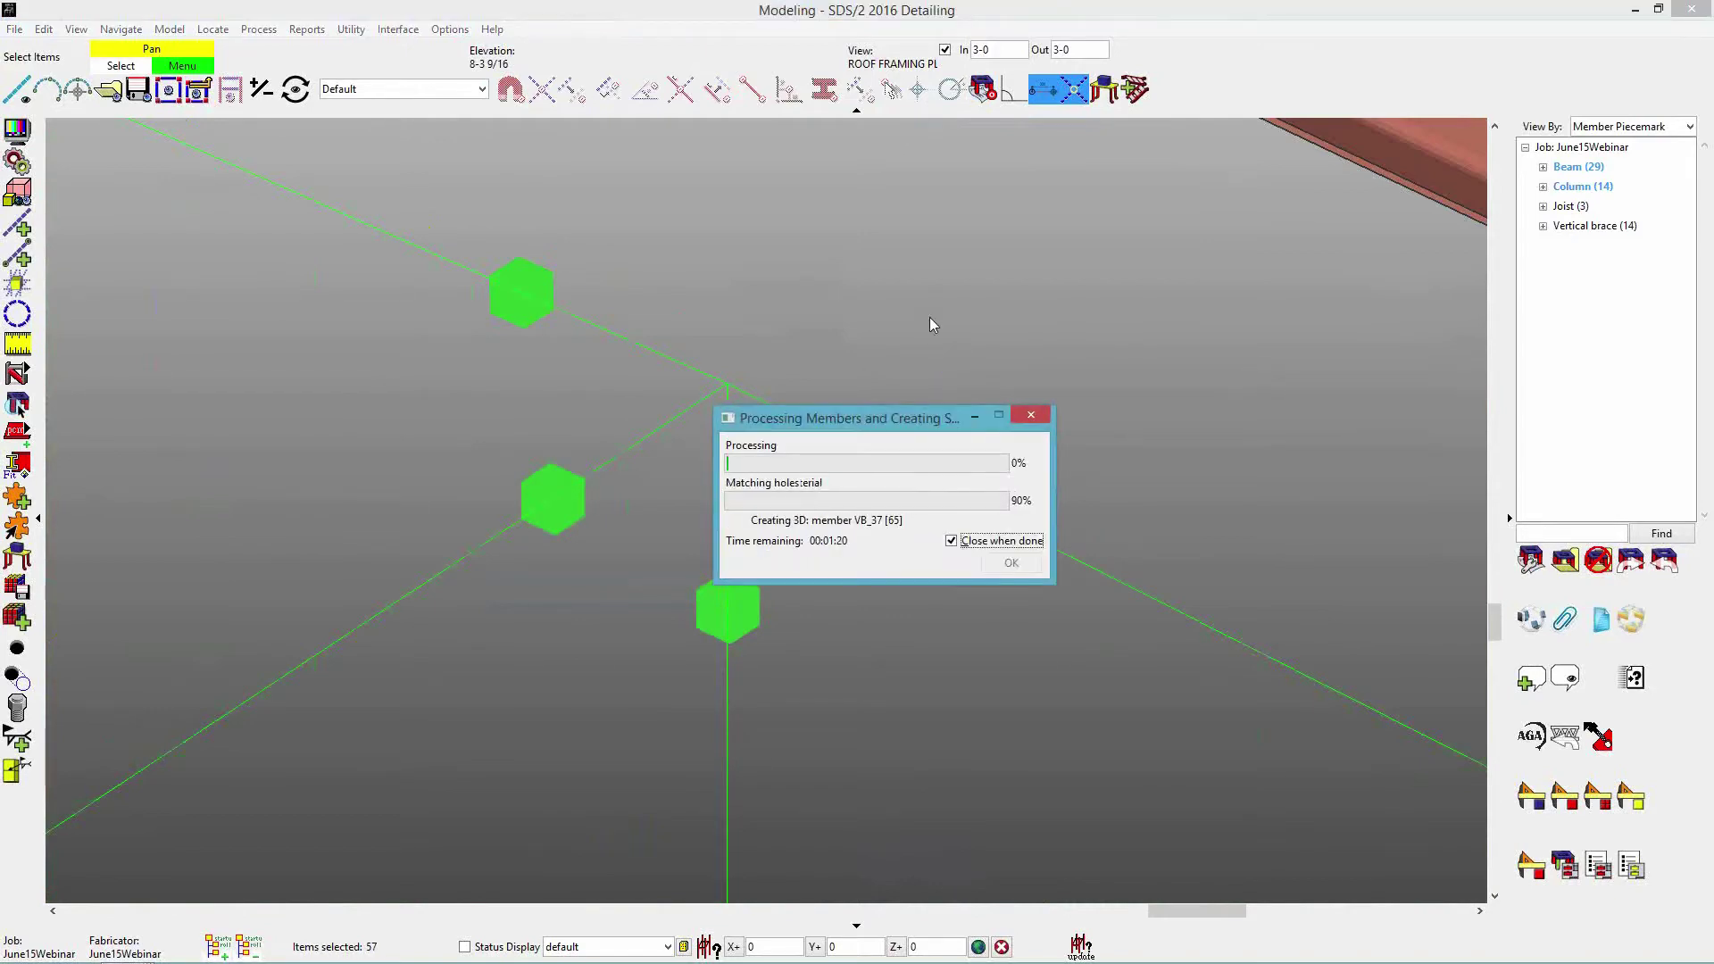
Examine the reprocessed clip angles and their welds on the faces of the tube column.
scroll(611, 546, "up", 5)
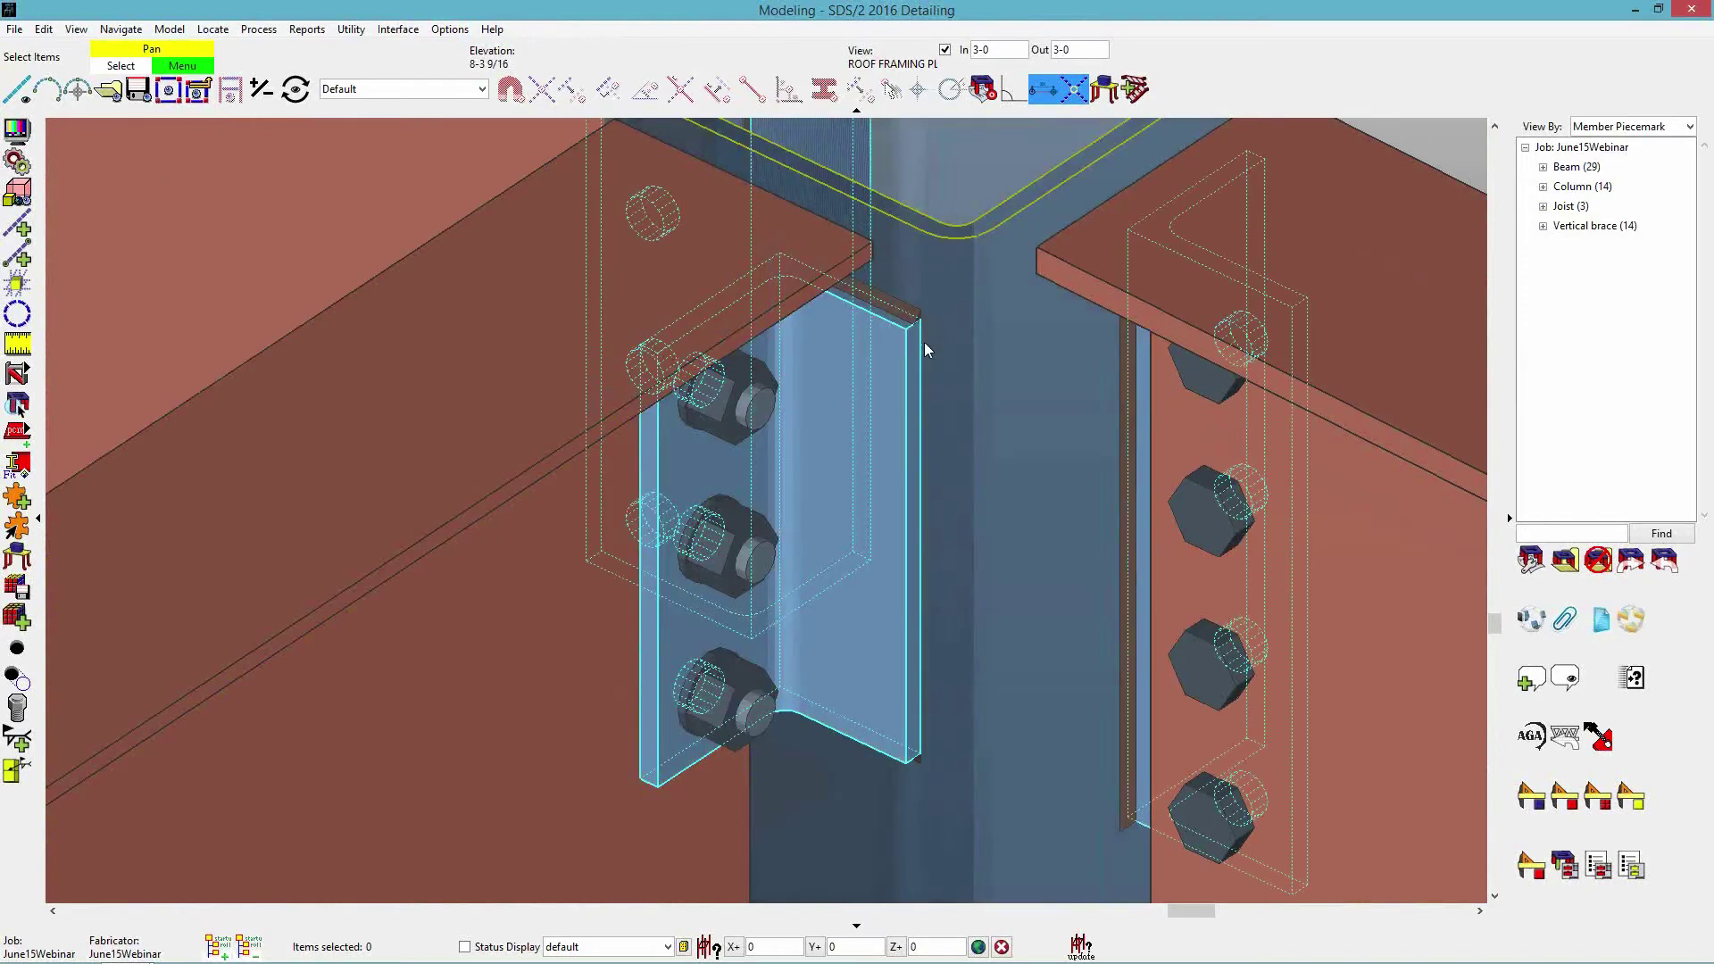
middle_click_drag(841, 432, 1139, 403)
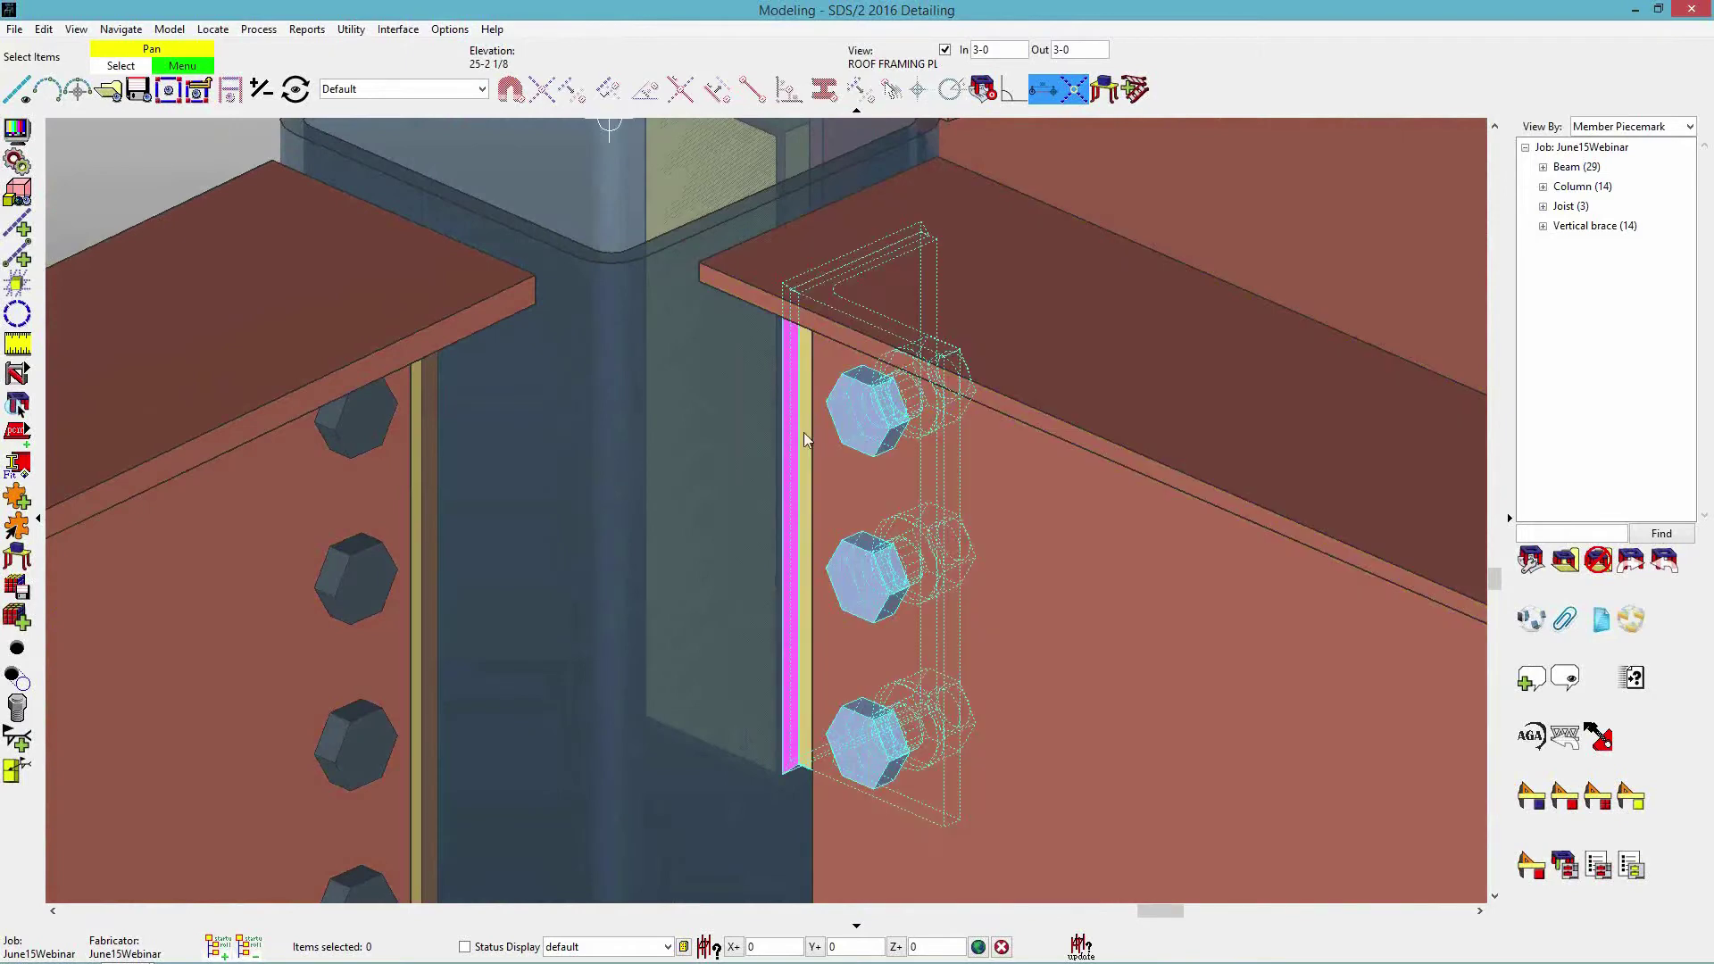
scroll(794, 452, "down", 4)
middle_click_drag(643, 486, 514, 515)
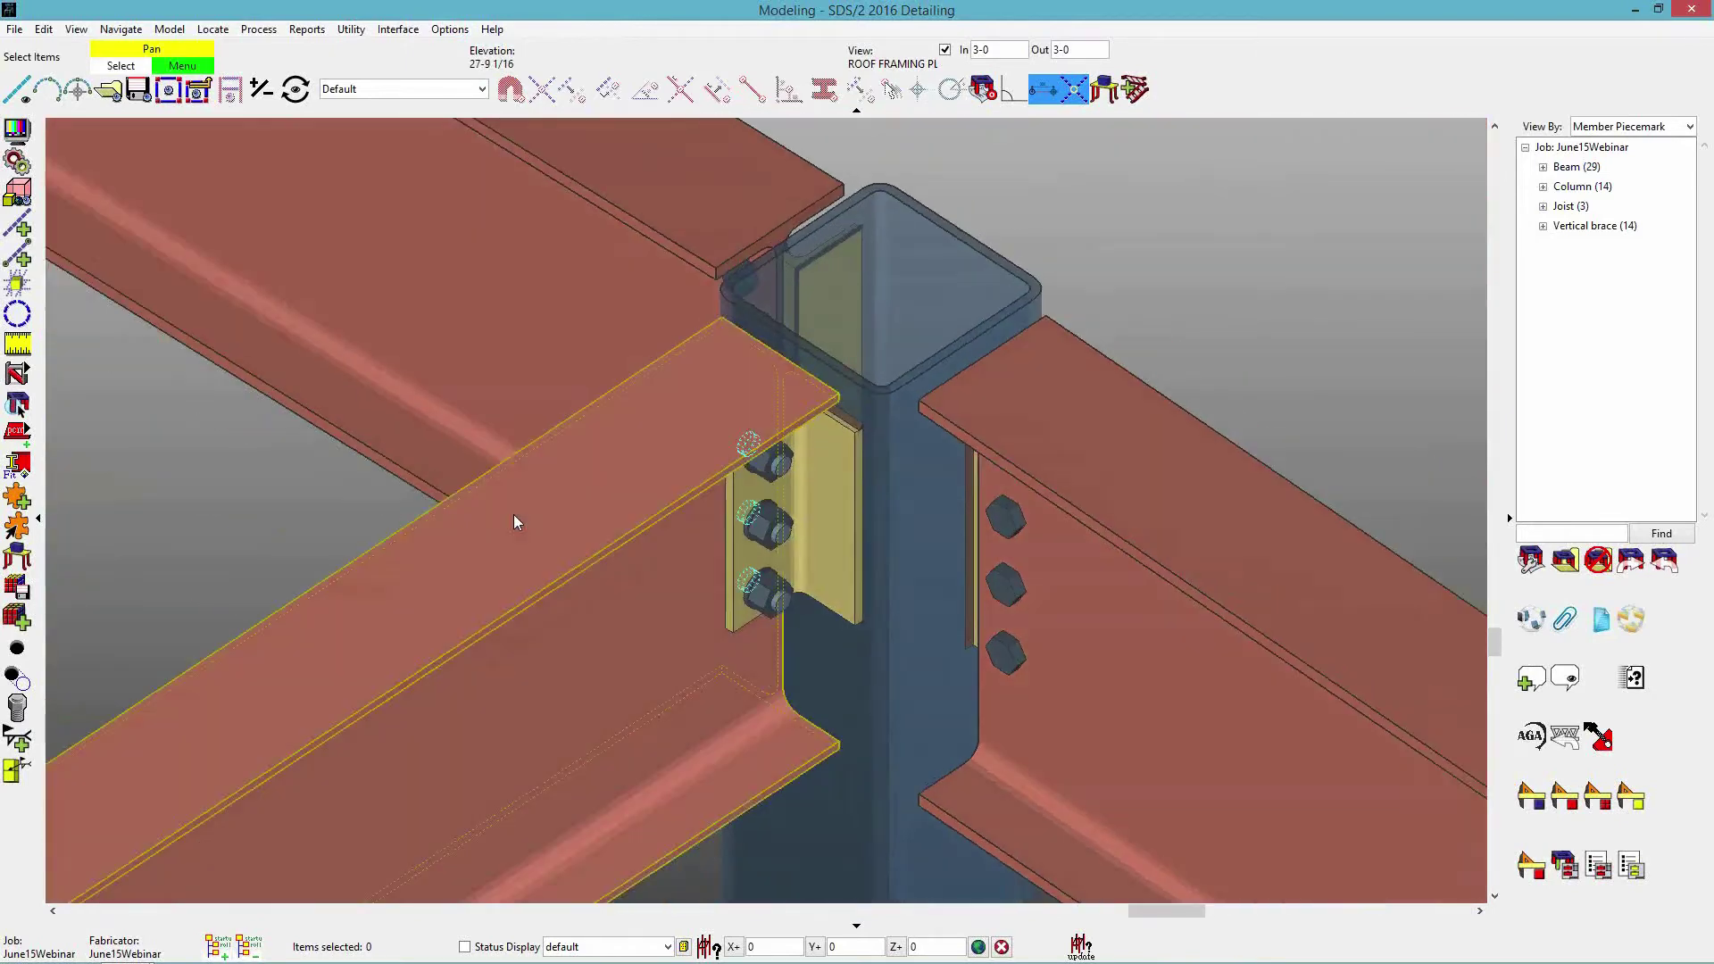
Set the job's connection design method to ASD14 in the design criteria and save the change.
scroll(914, 325, "up", 3)
left_click(450, 28)
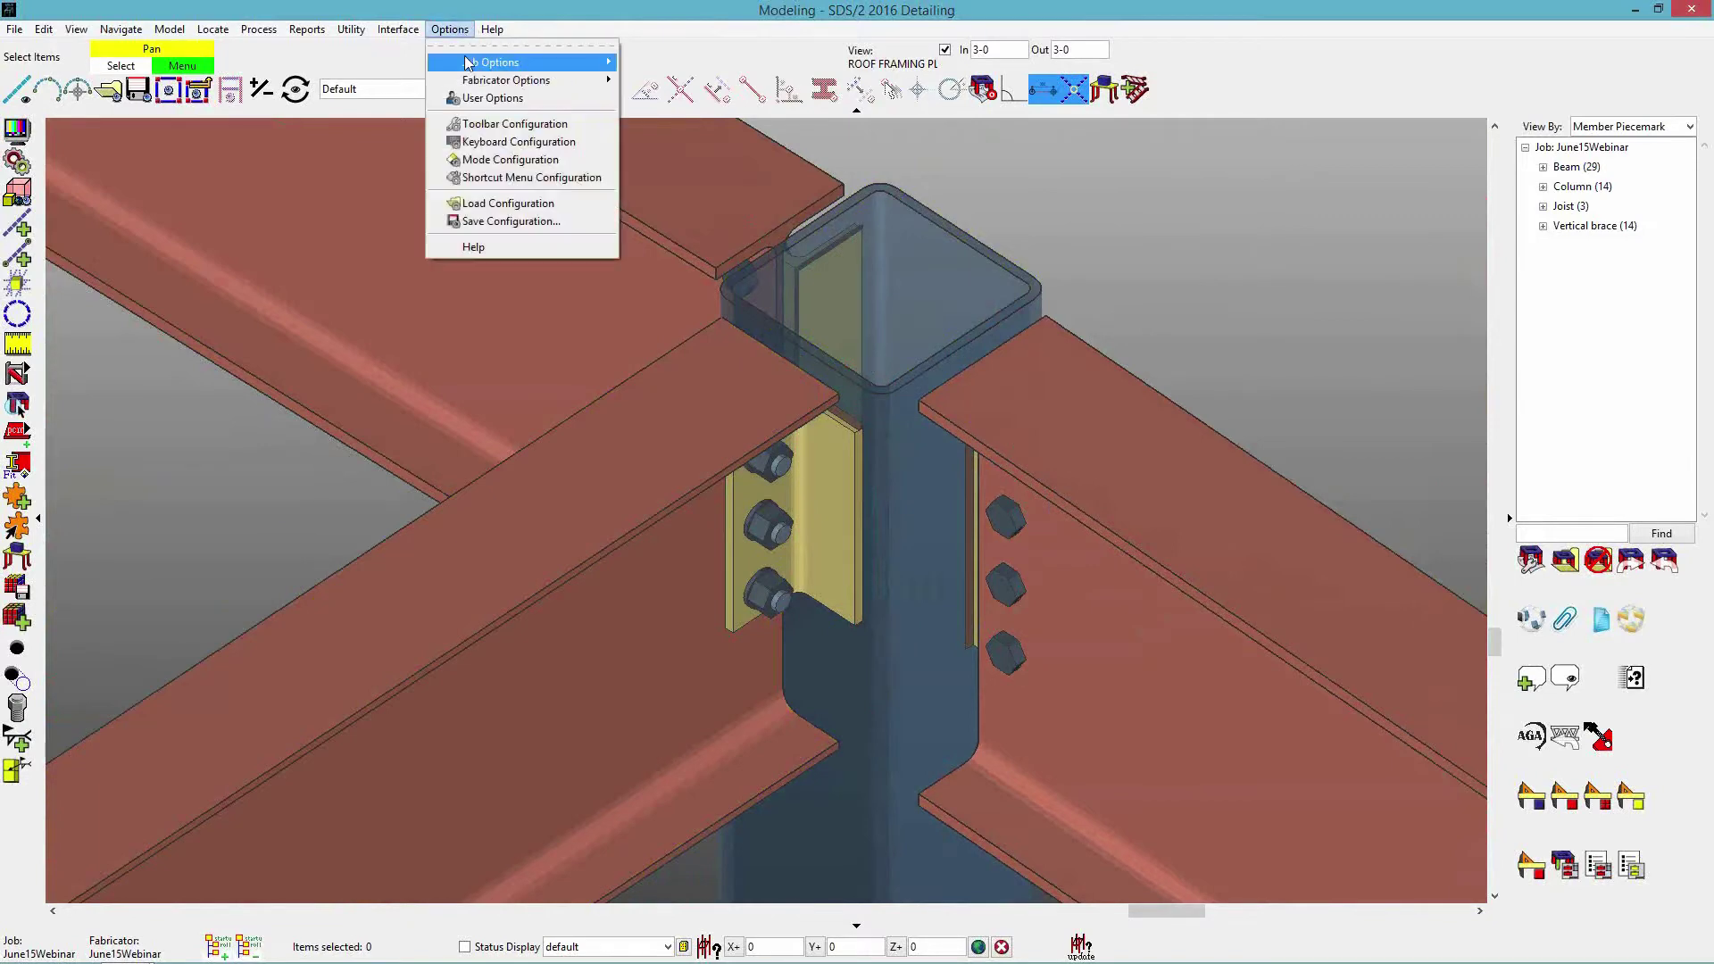
mouse_move(527, 62)
left_click(685, 137)
left_click(807, 185)
scroll(791, 234, "up", 1)
left_click(773, 205)
left_click(1147, 822)
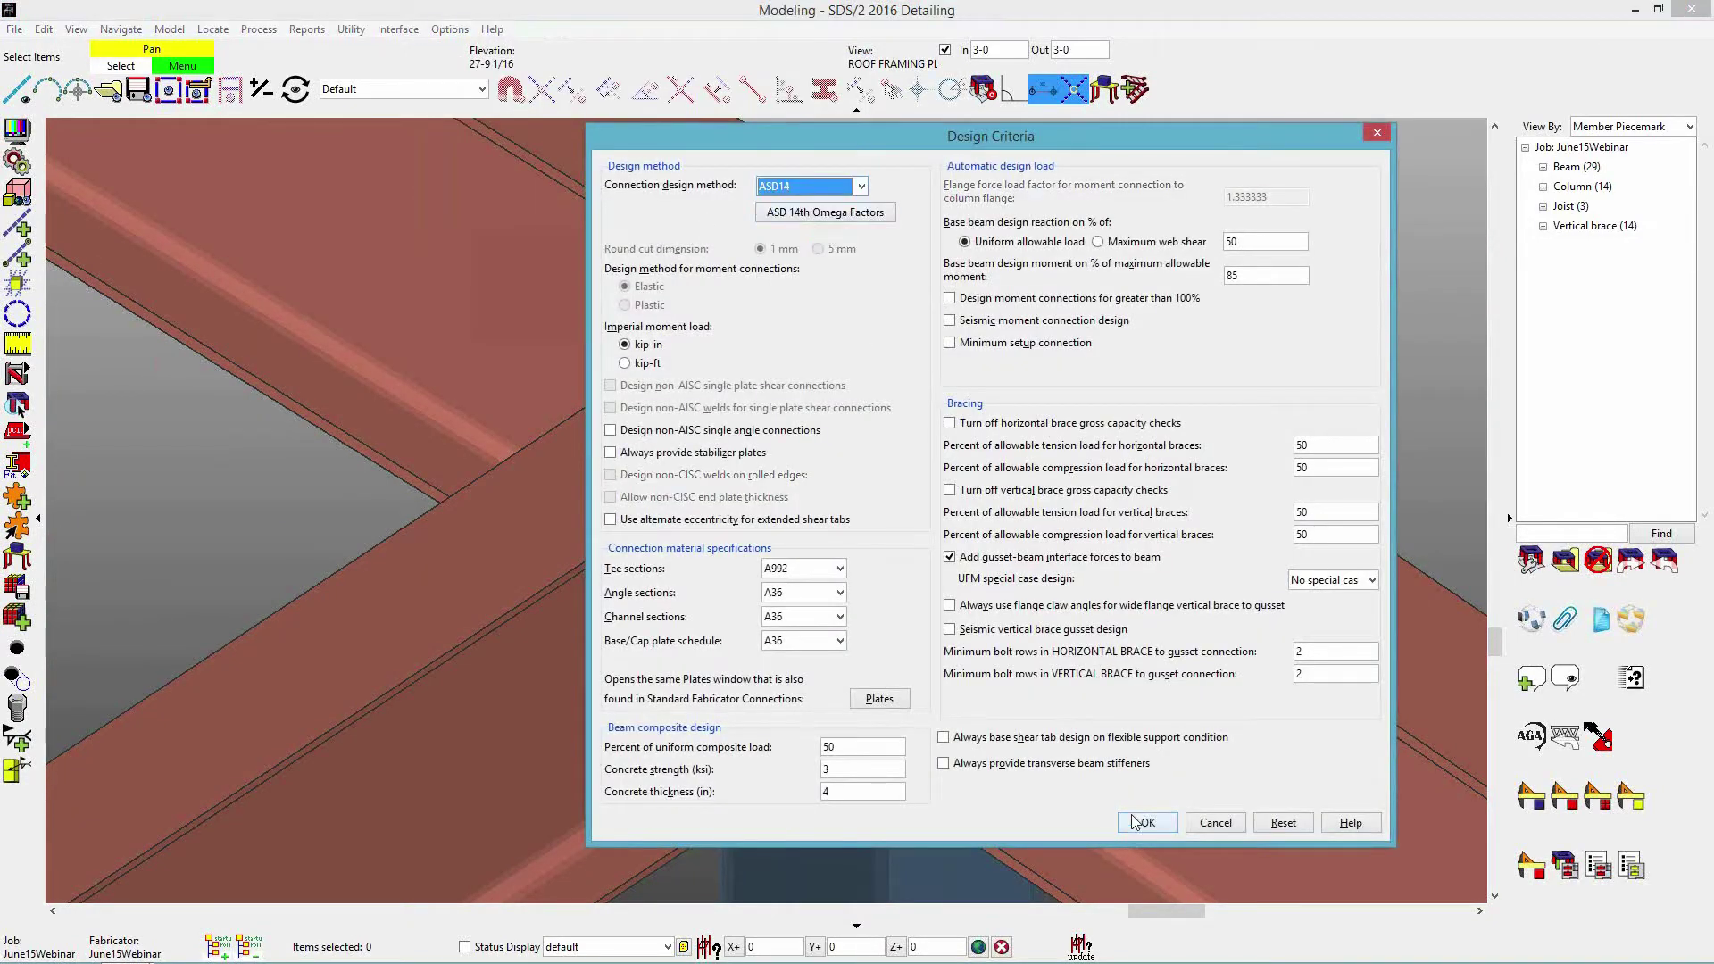
left_click(1034, 694)
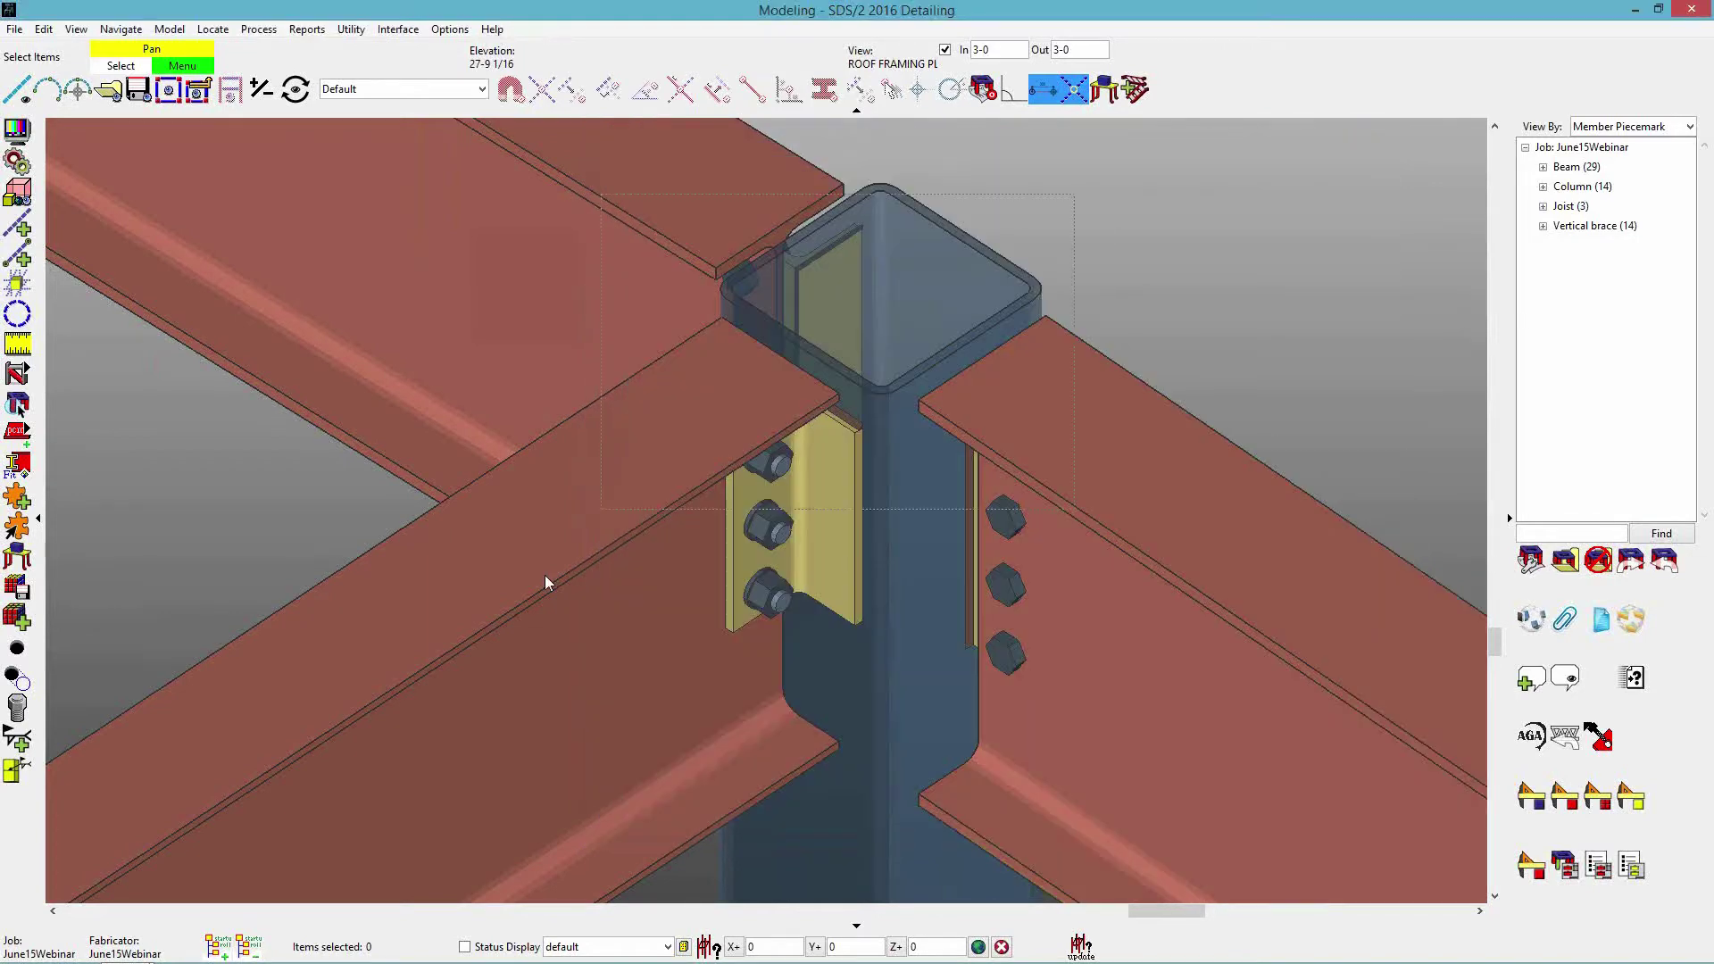
Select the members around the tube column and reprocess them with the ASD14 design method.
left_click_drag(1075, 194, 544, 573)
right_click(545, 573)
left_click(622, 528)
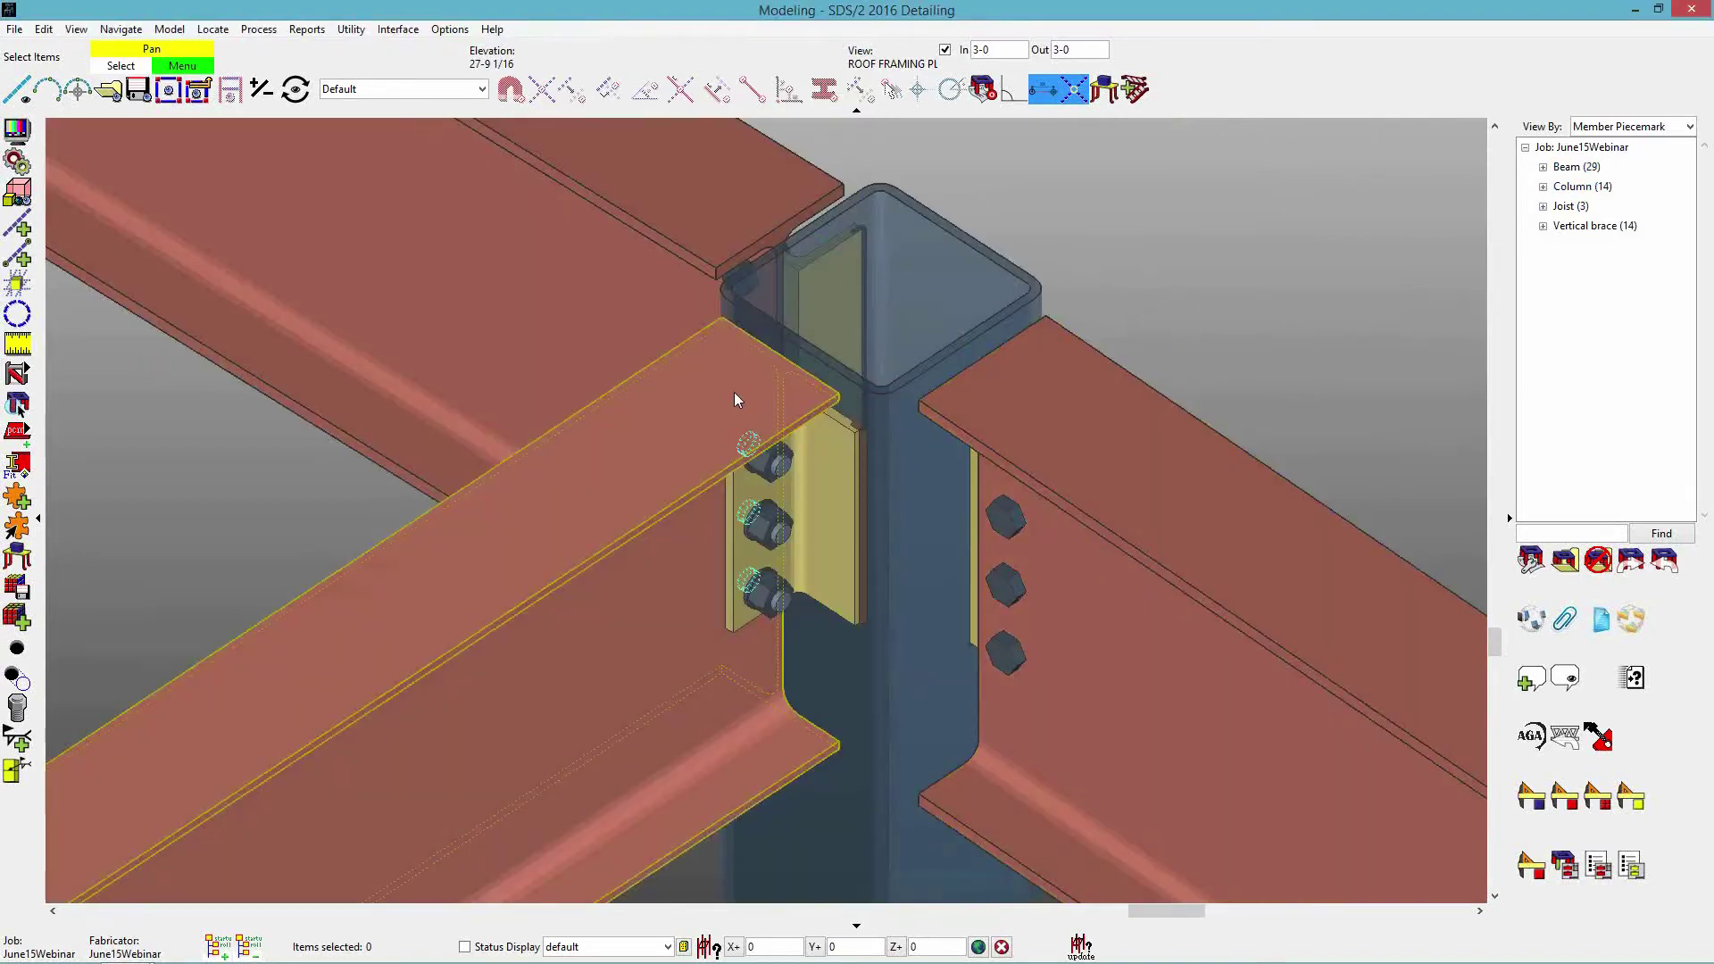
In the roof framing plan, change the section size of the 8 in tube column supporting beam B_75 to W10x54.
key("ctrl+r")
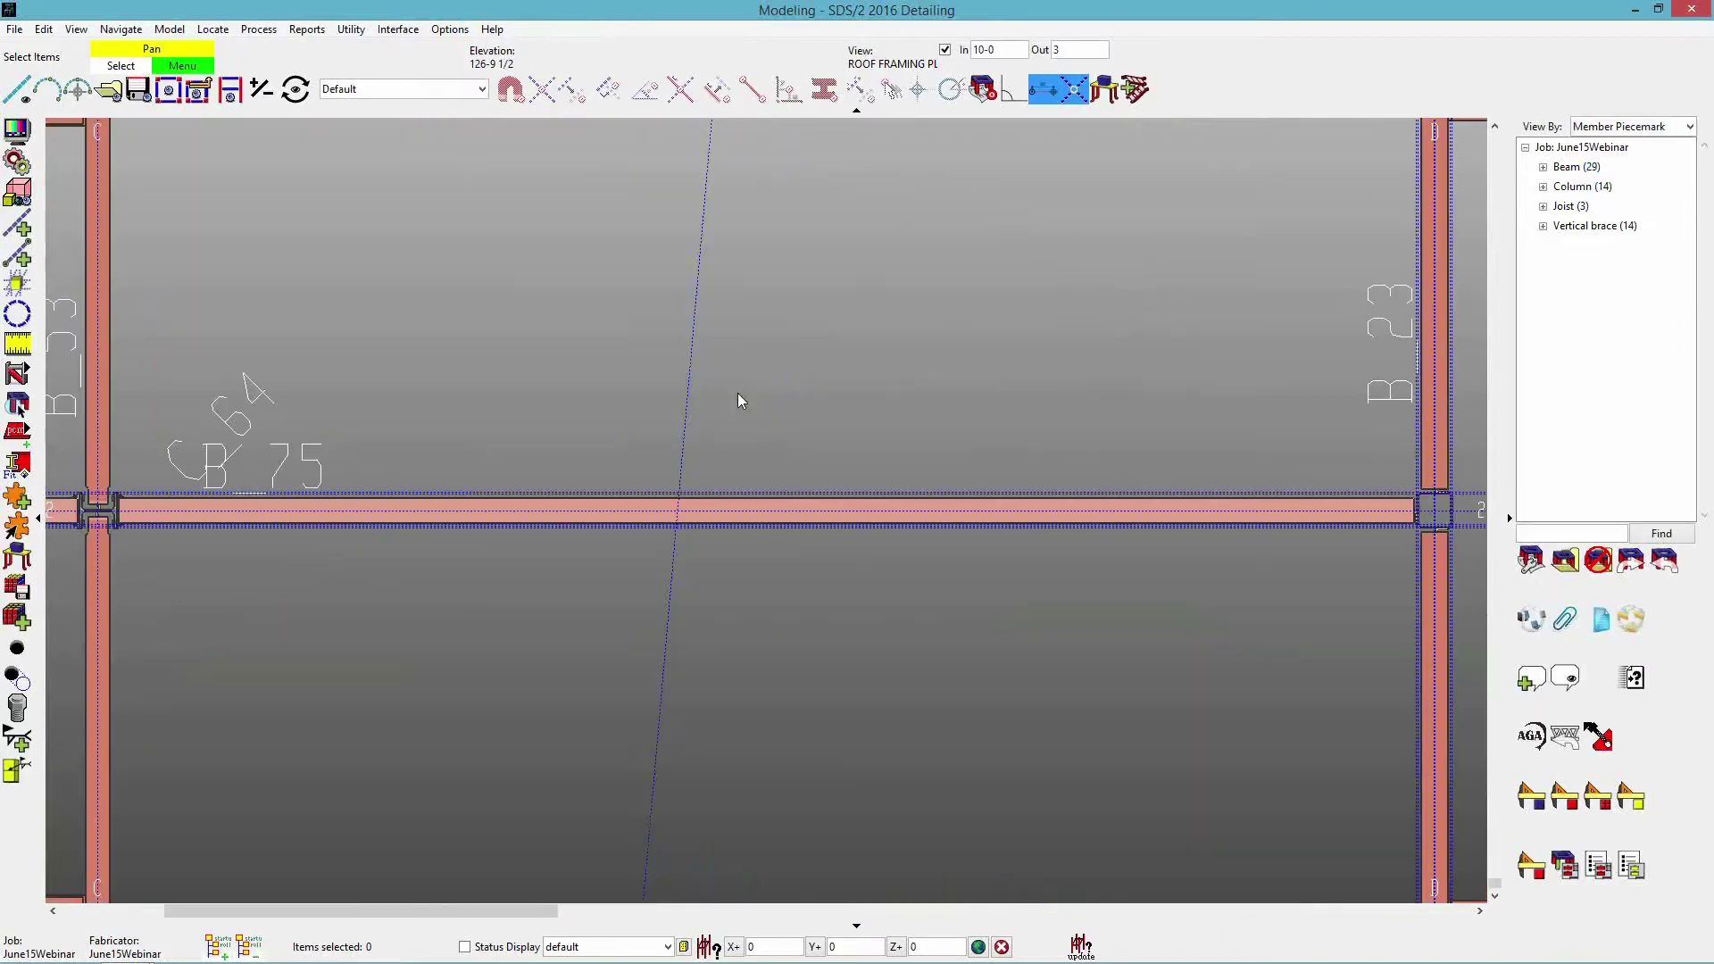
middle_click_drag(1465, 527, 1070, 521)
scroll(1069, 520, "up", 4)
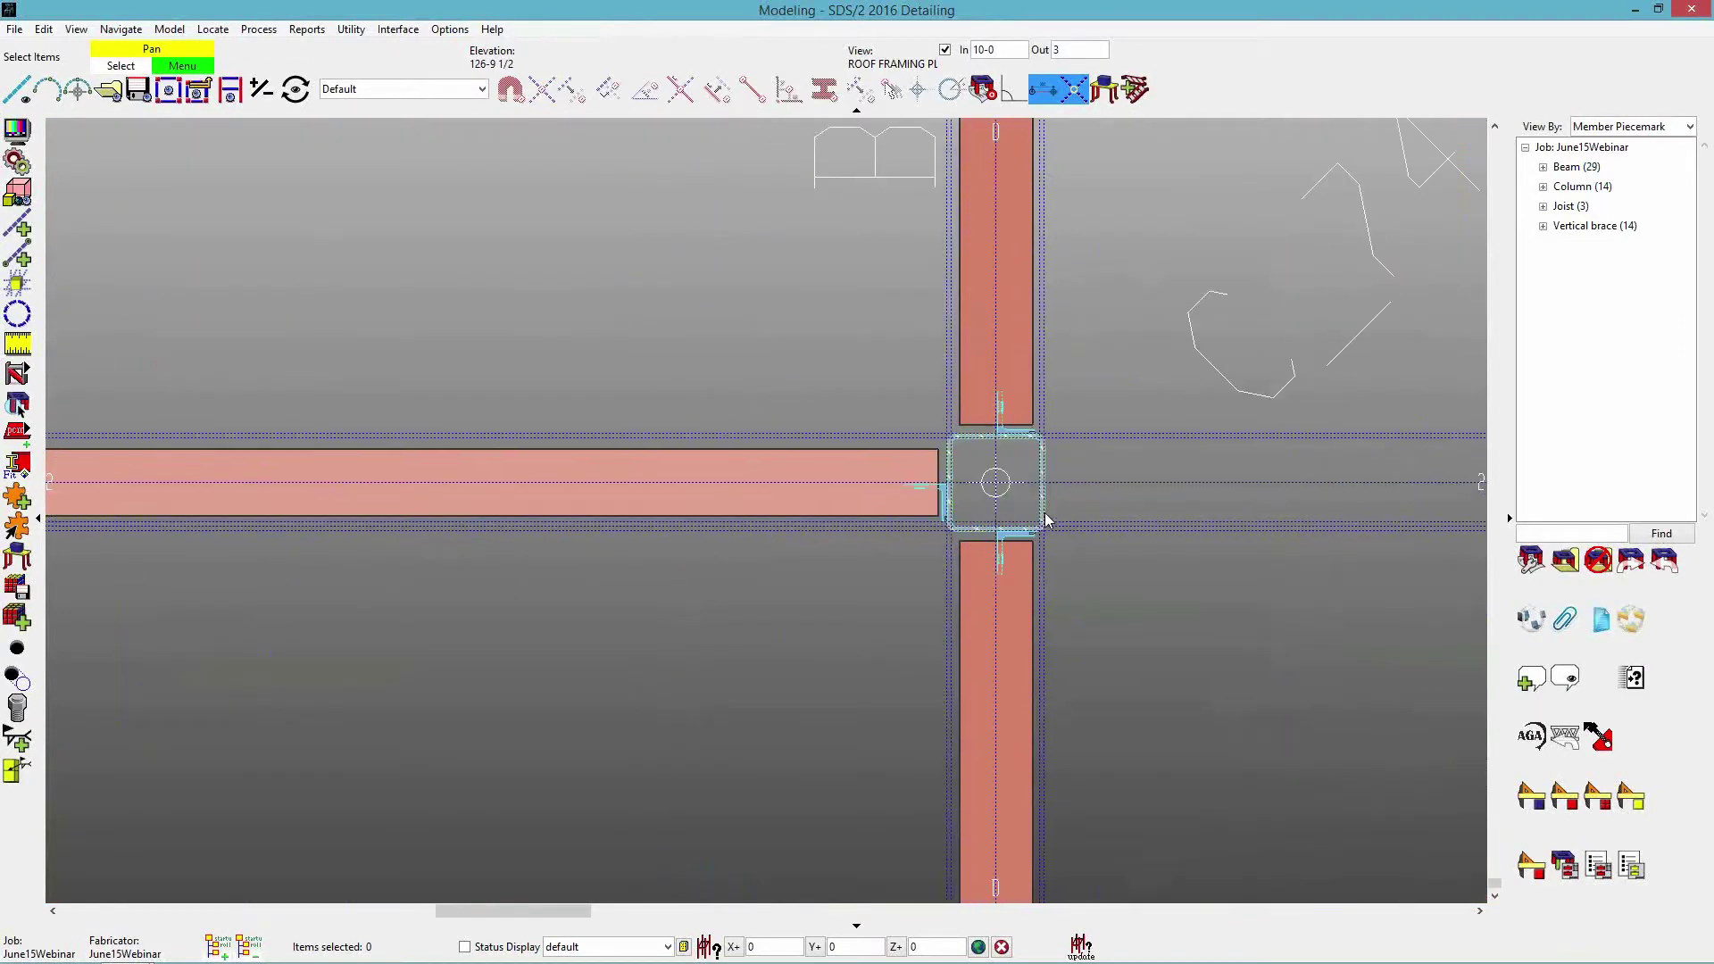
scroll(982, 490, "up", 4)
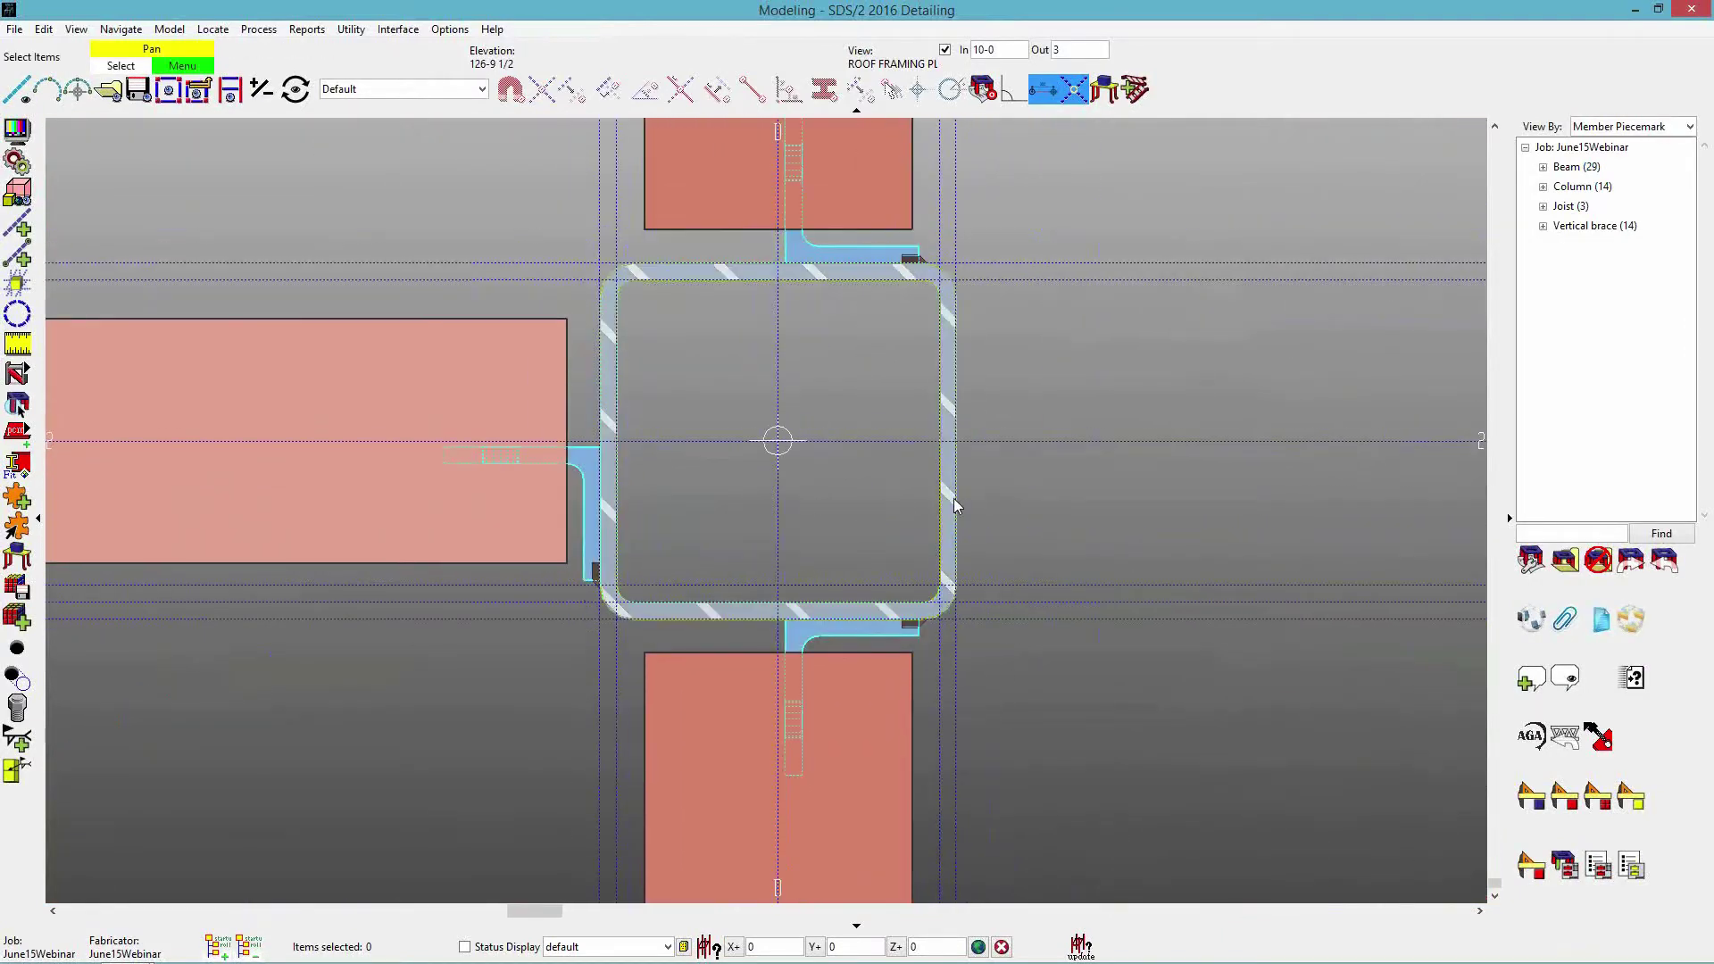
double_click(953, 500)
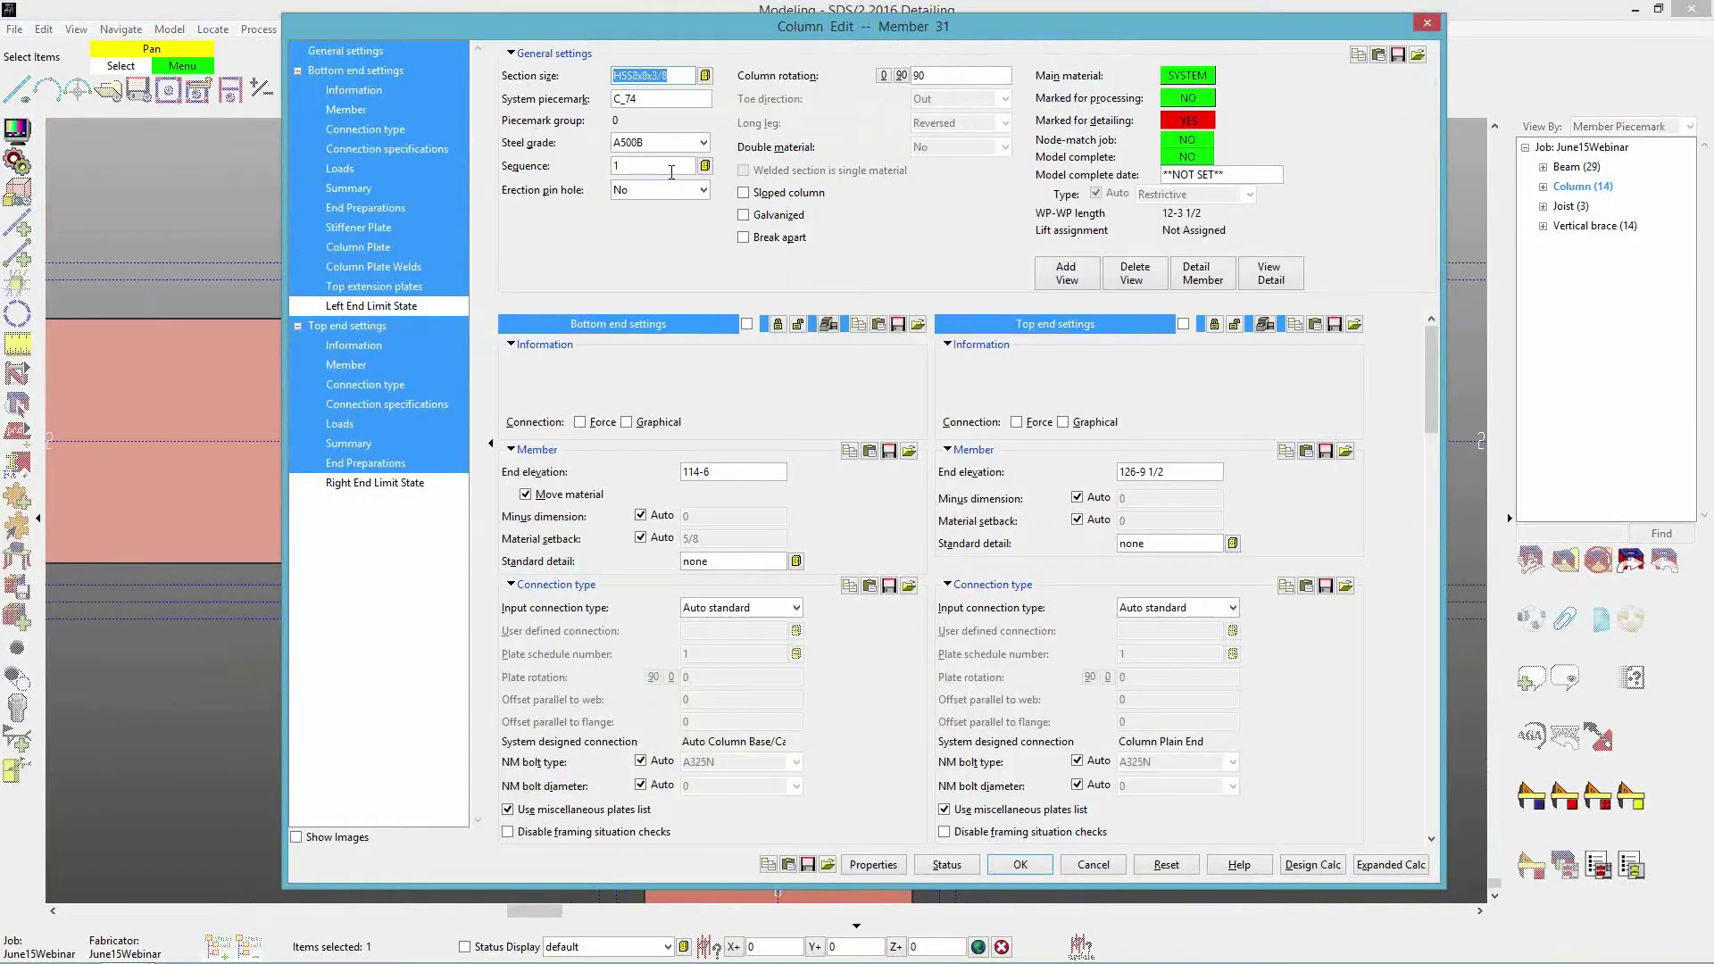
type("W10x54")
key("Tab")
key("Return")
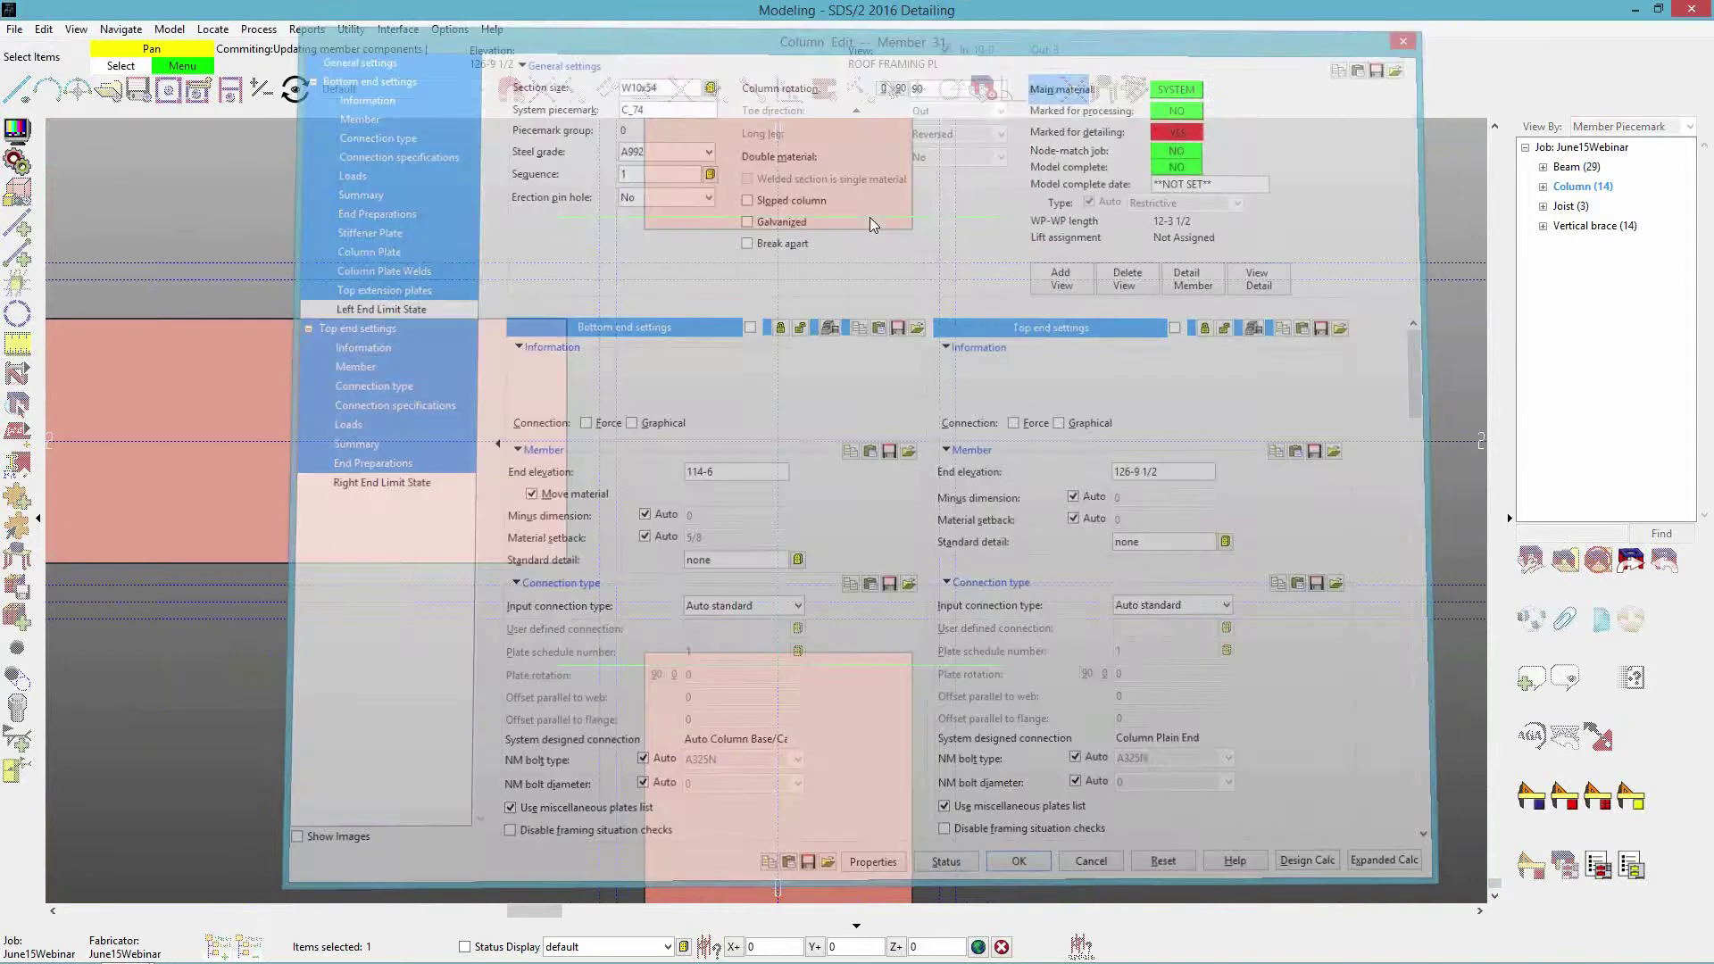
left_click(1175, 511)
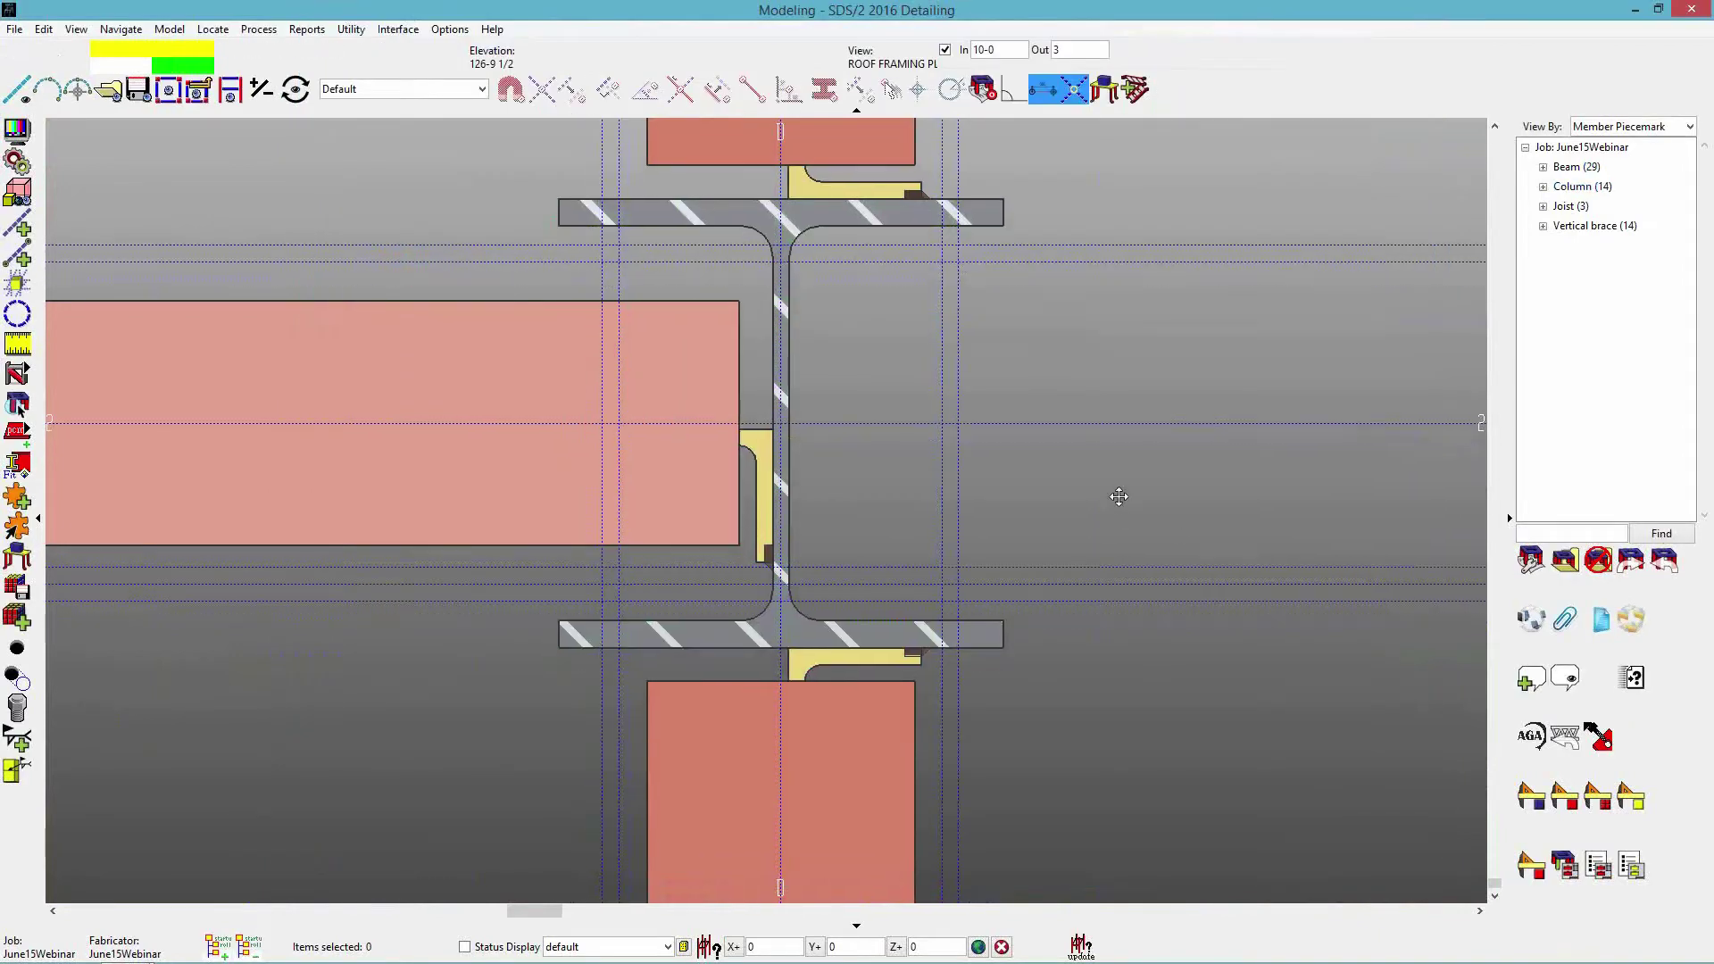
scroll(721, 575, "up", 2)
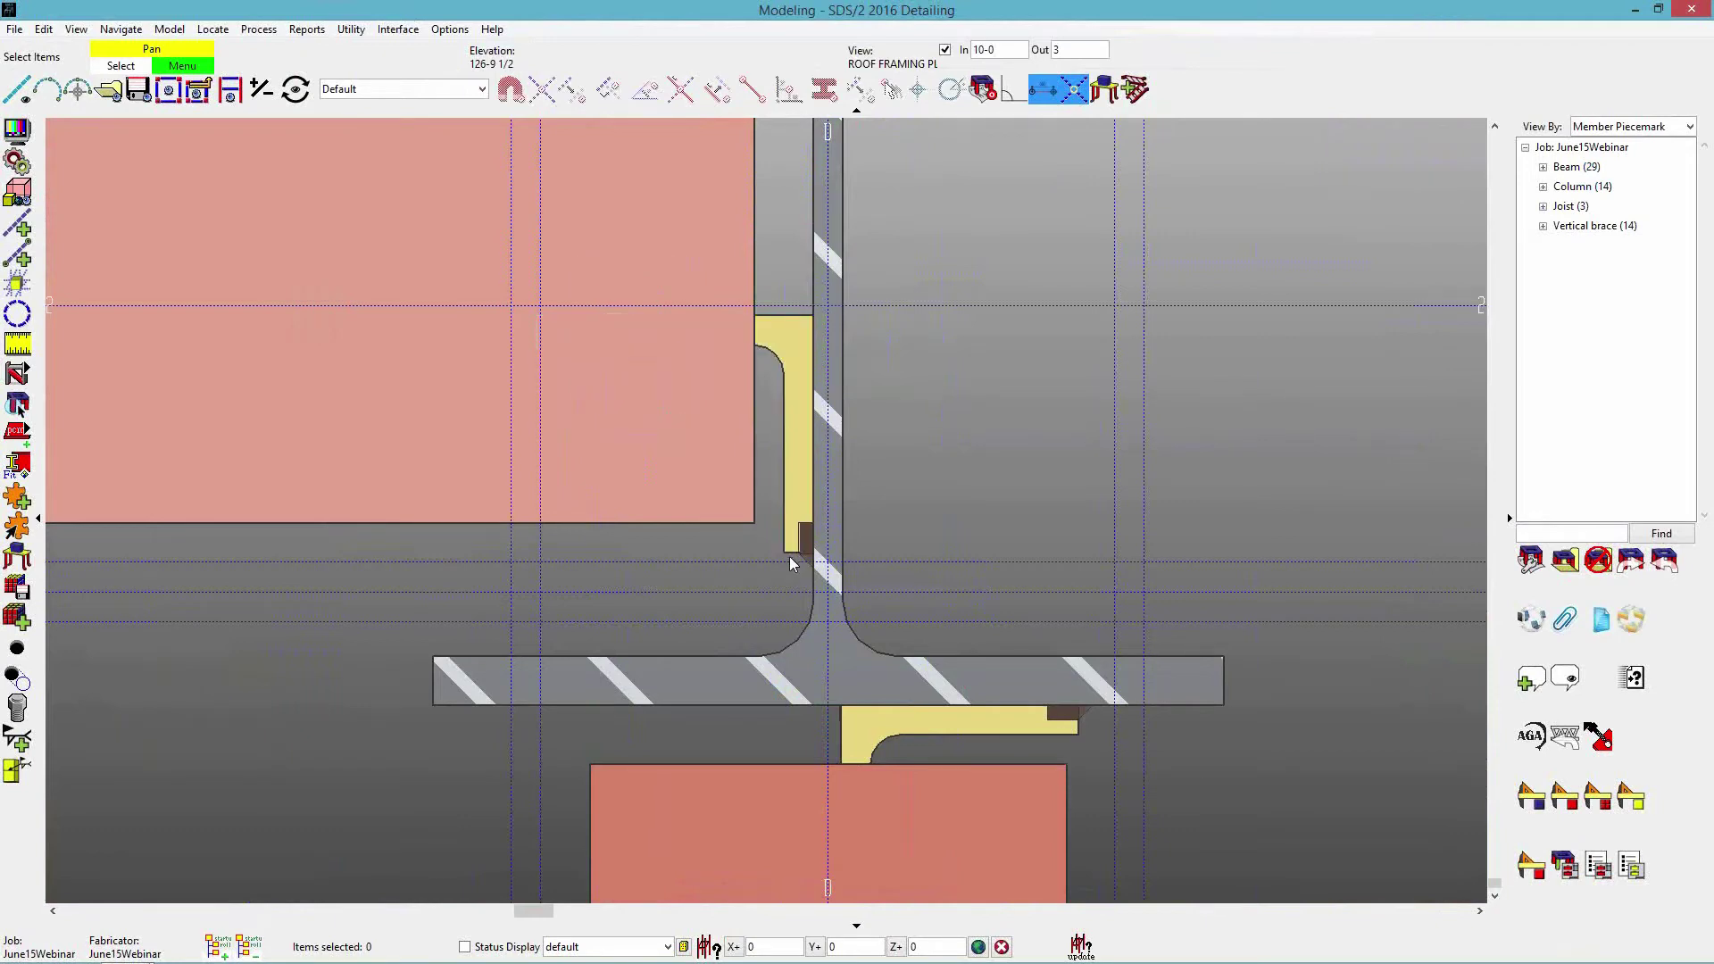
scroll(968, 507, "down", 2)
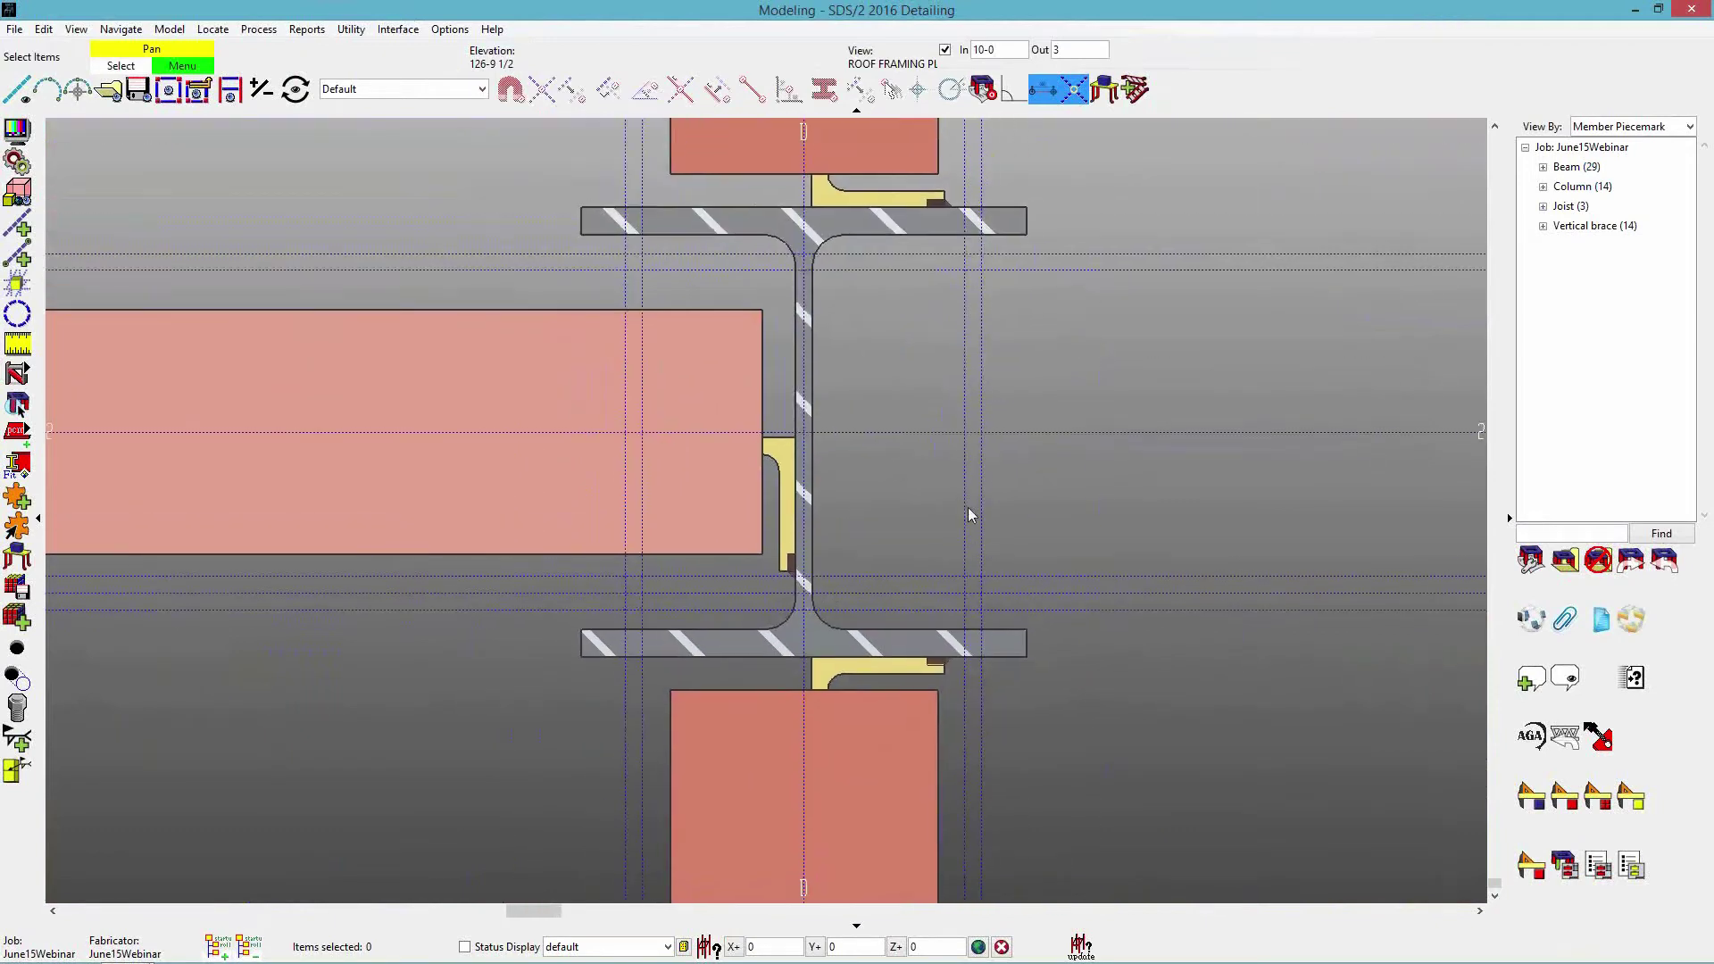
scroll(971, 515, "up", 1)
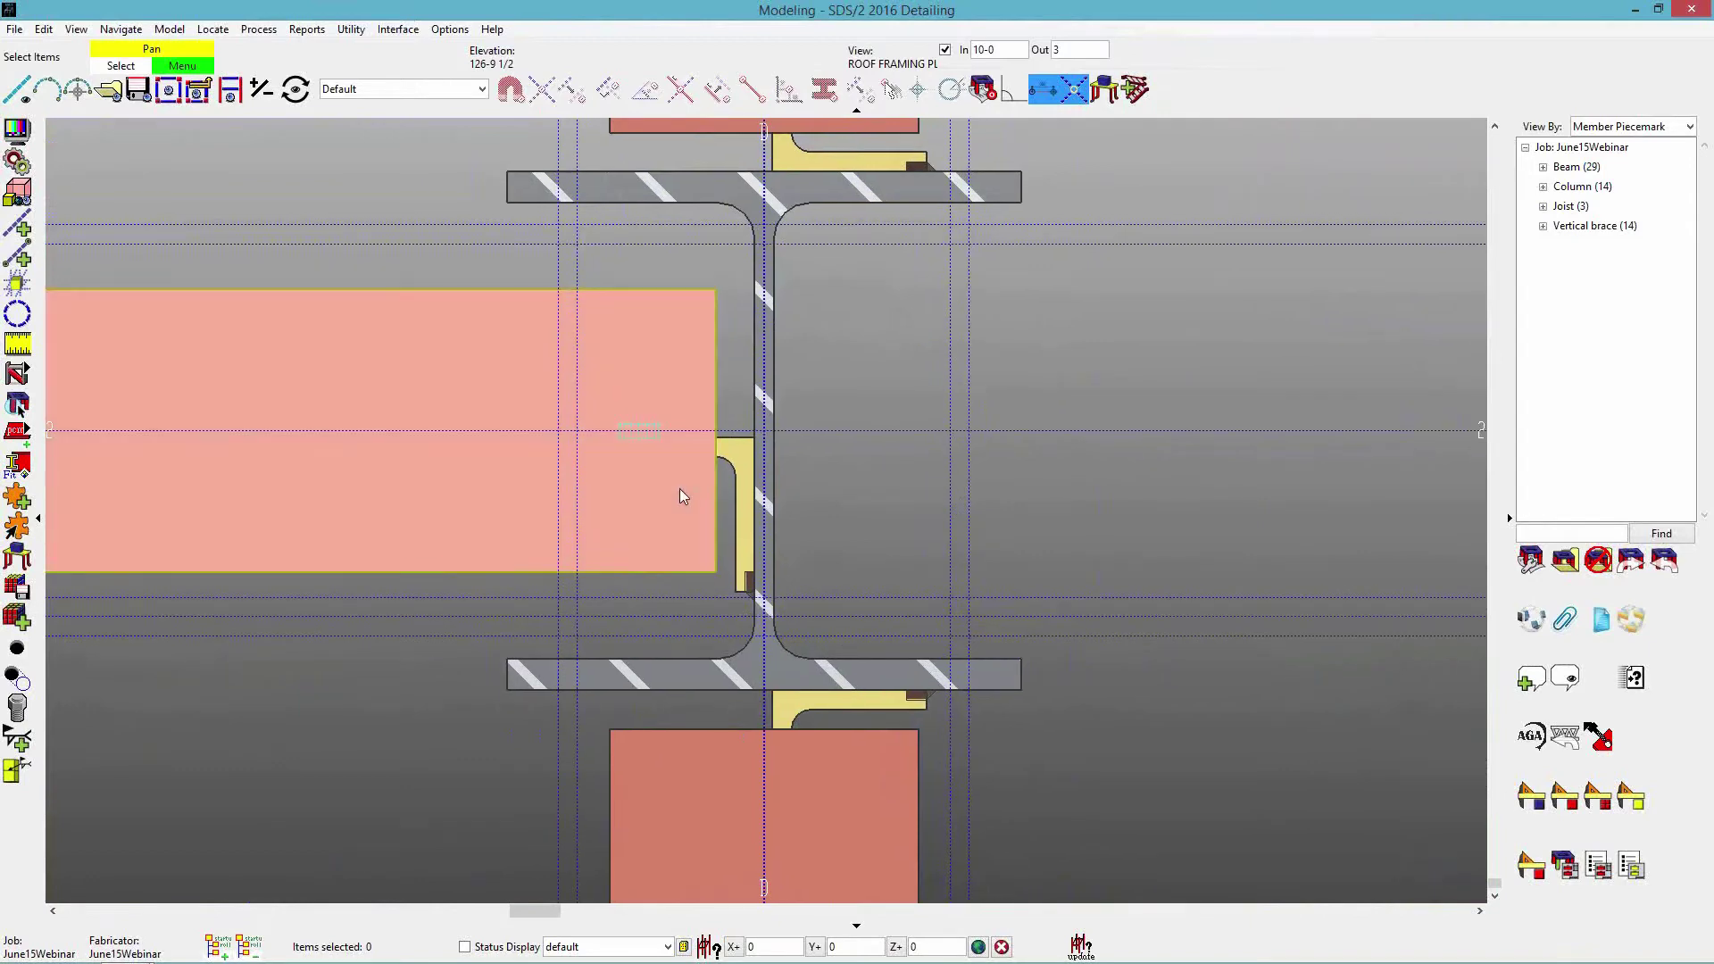
left_click(680, 490)
right_click(680, 489)
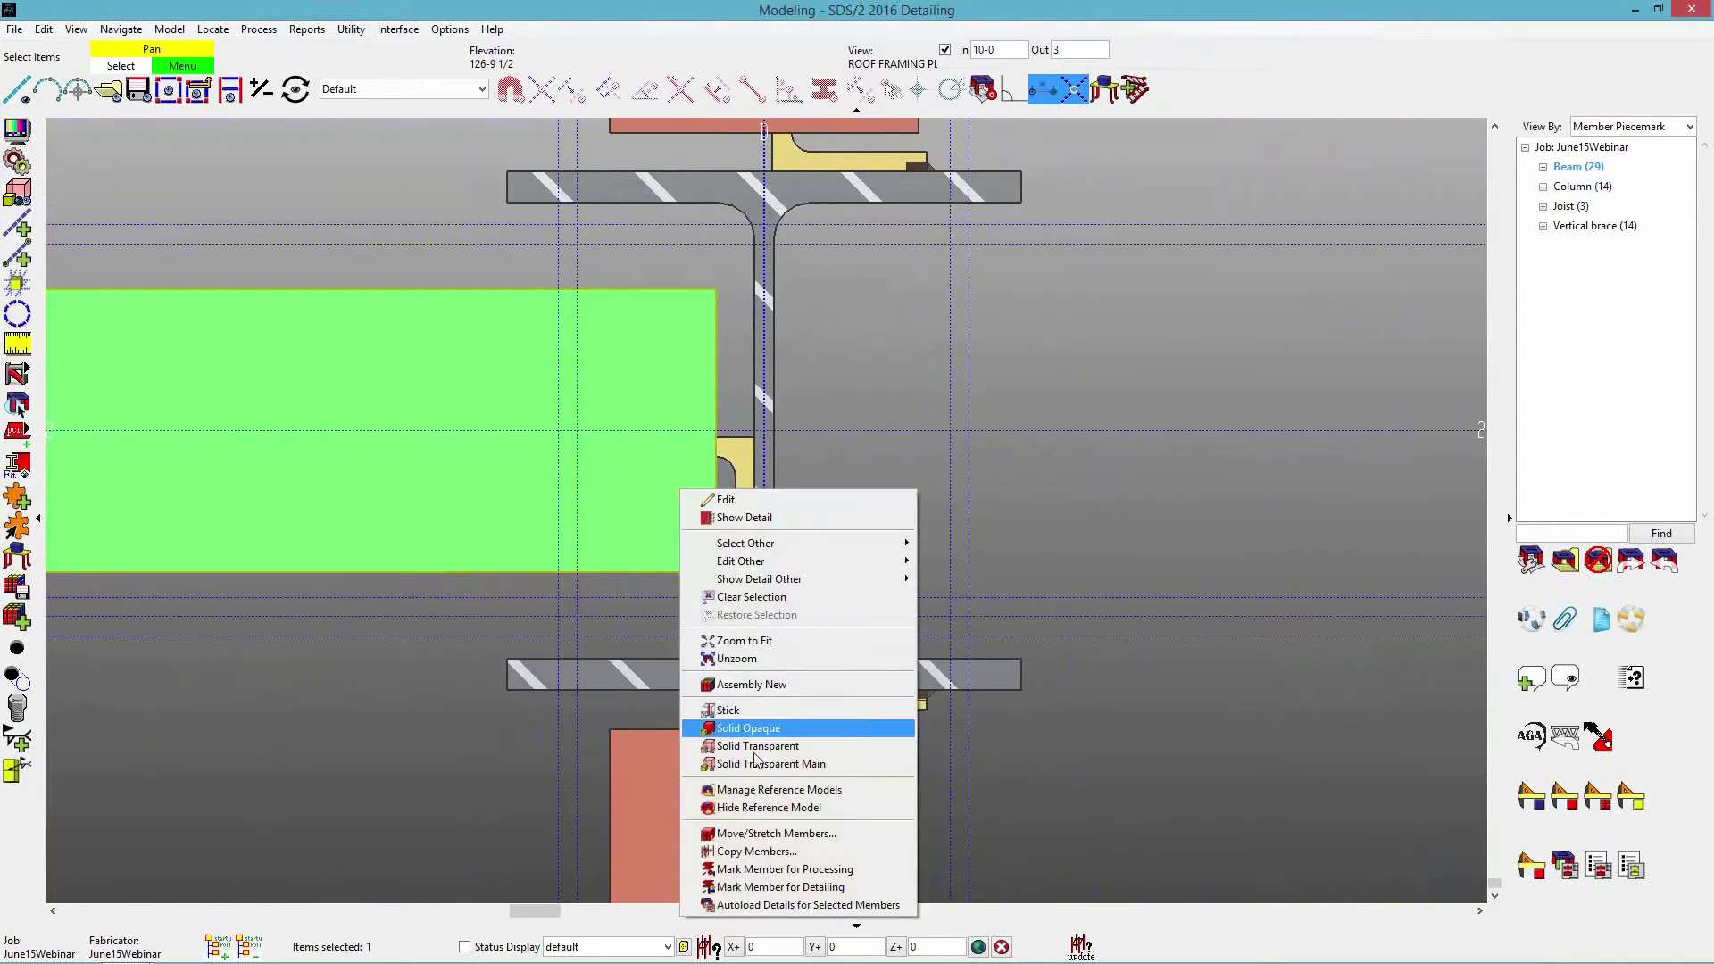
left_click(775, 833)
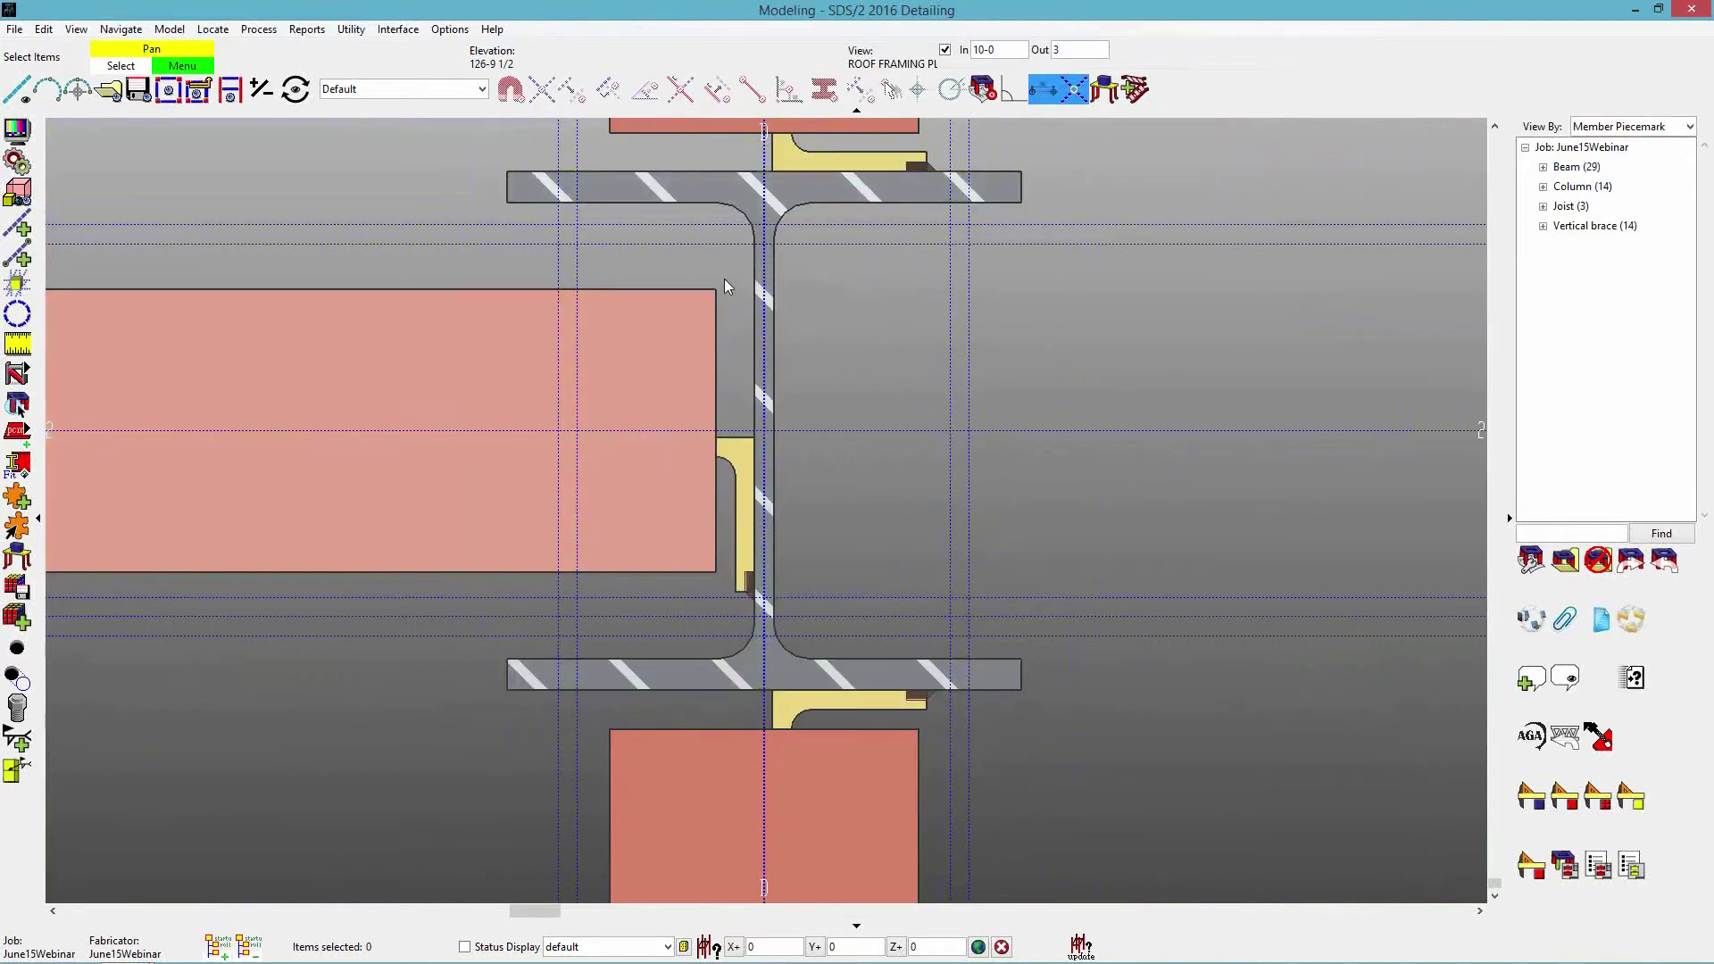
Move the beam framing into the column web sideways off its grid line toward one column flange.
scroll(846, 497, "up", 1)
middle_click_drag(847, 495, 848, 537)
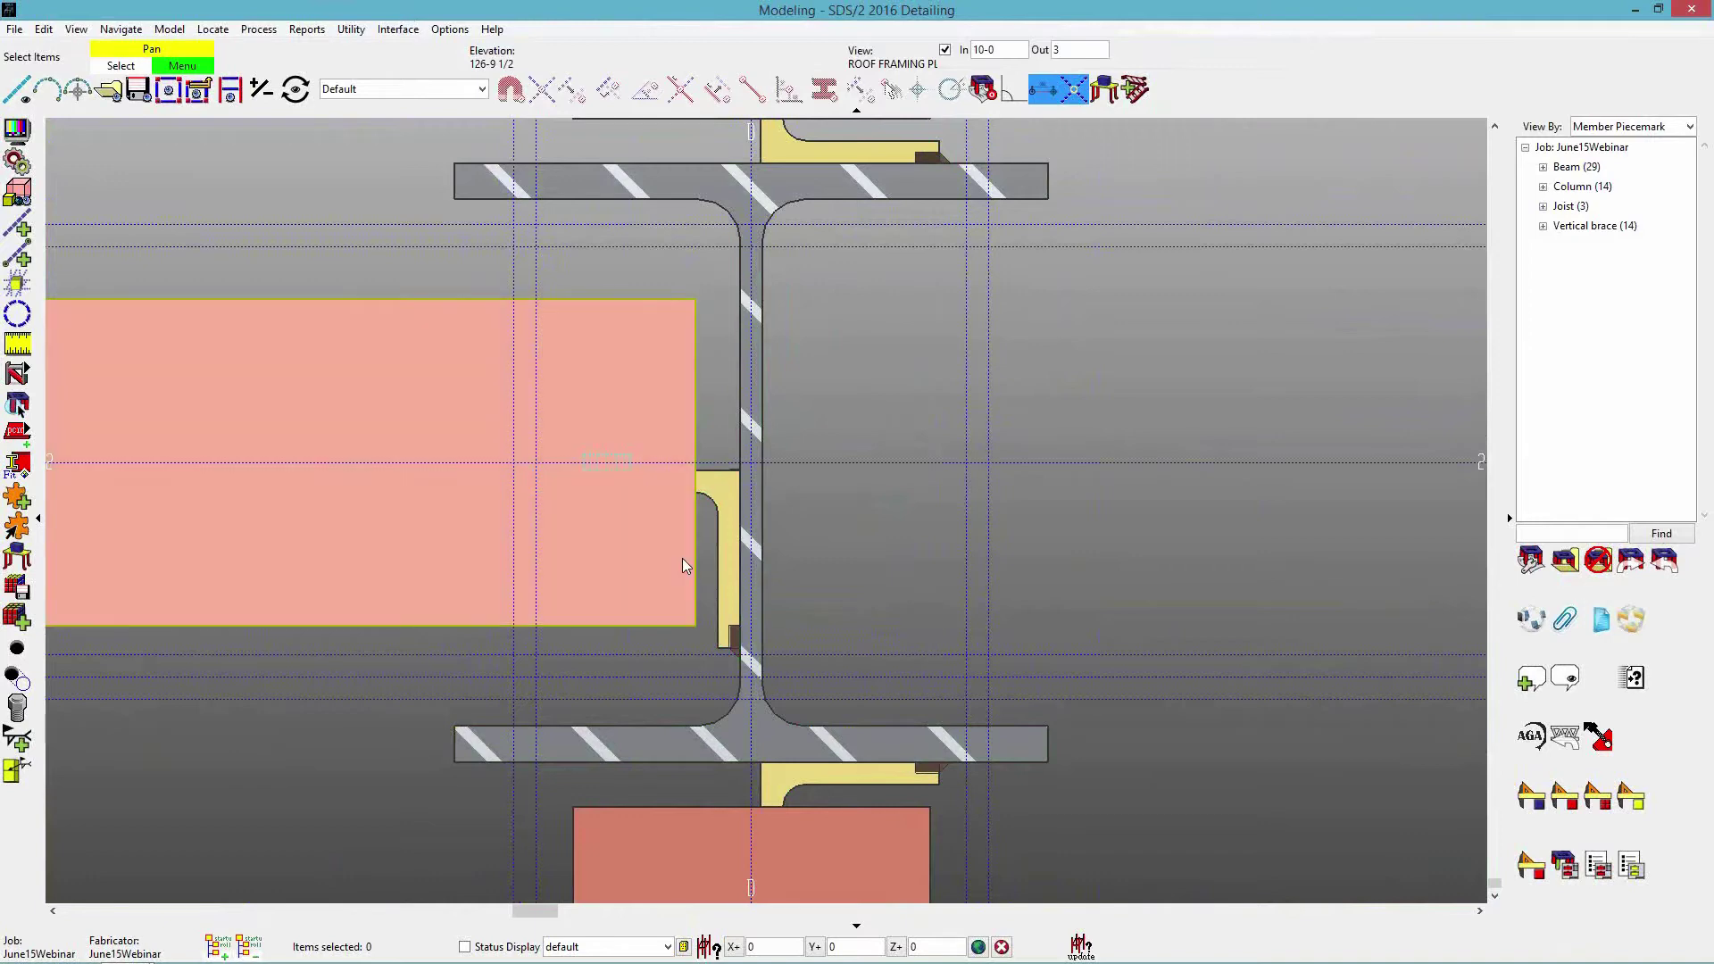
right_click(675, 561)
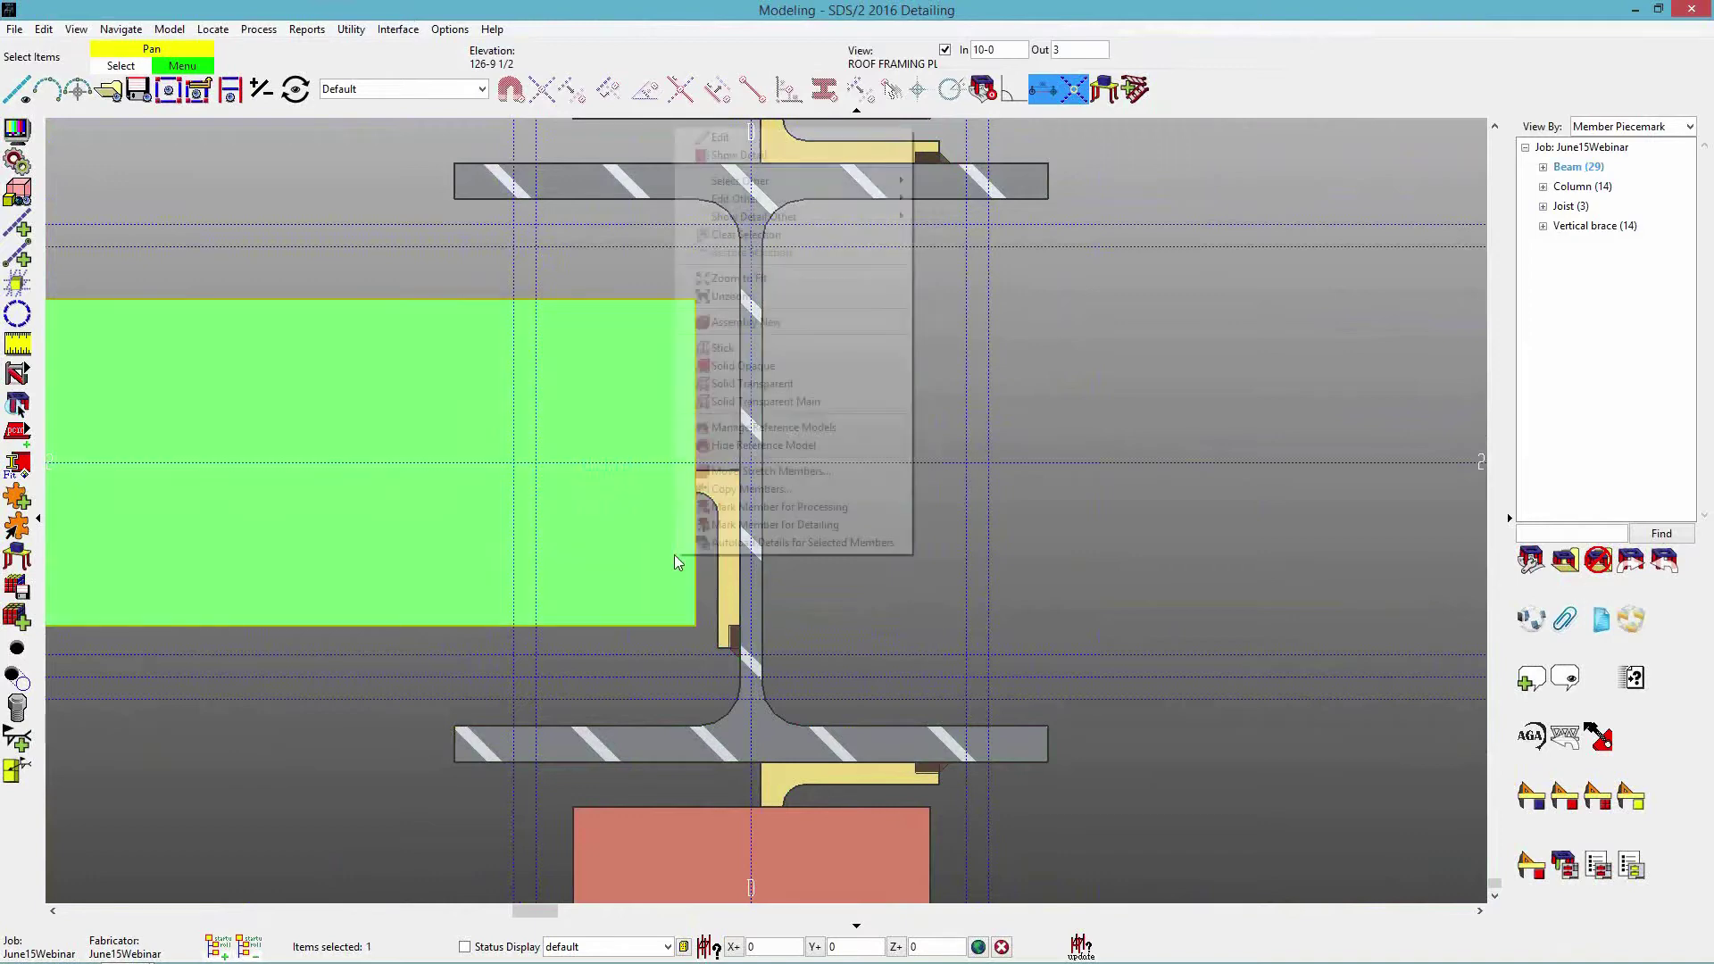
left_click(757, 471)
left_click(752, 464)
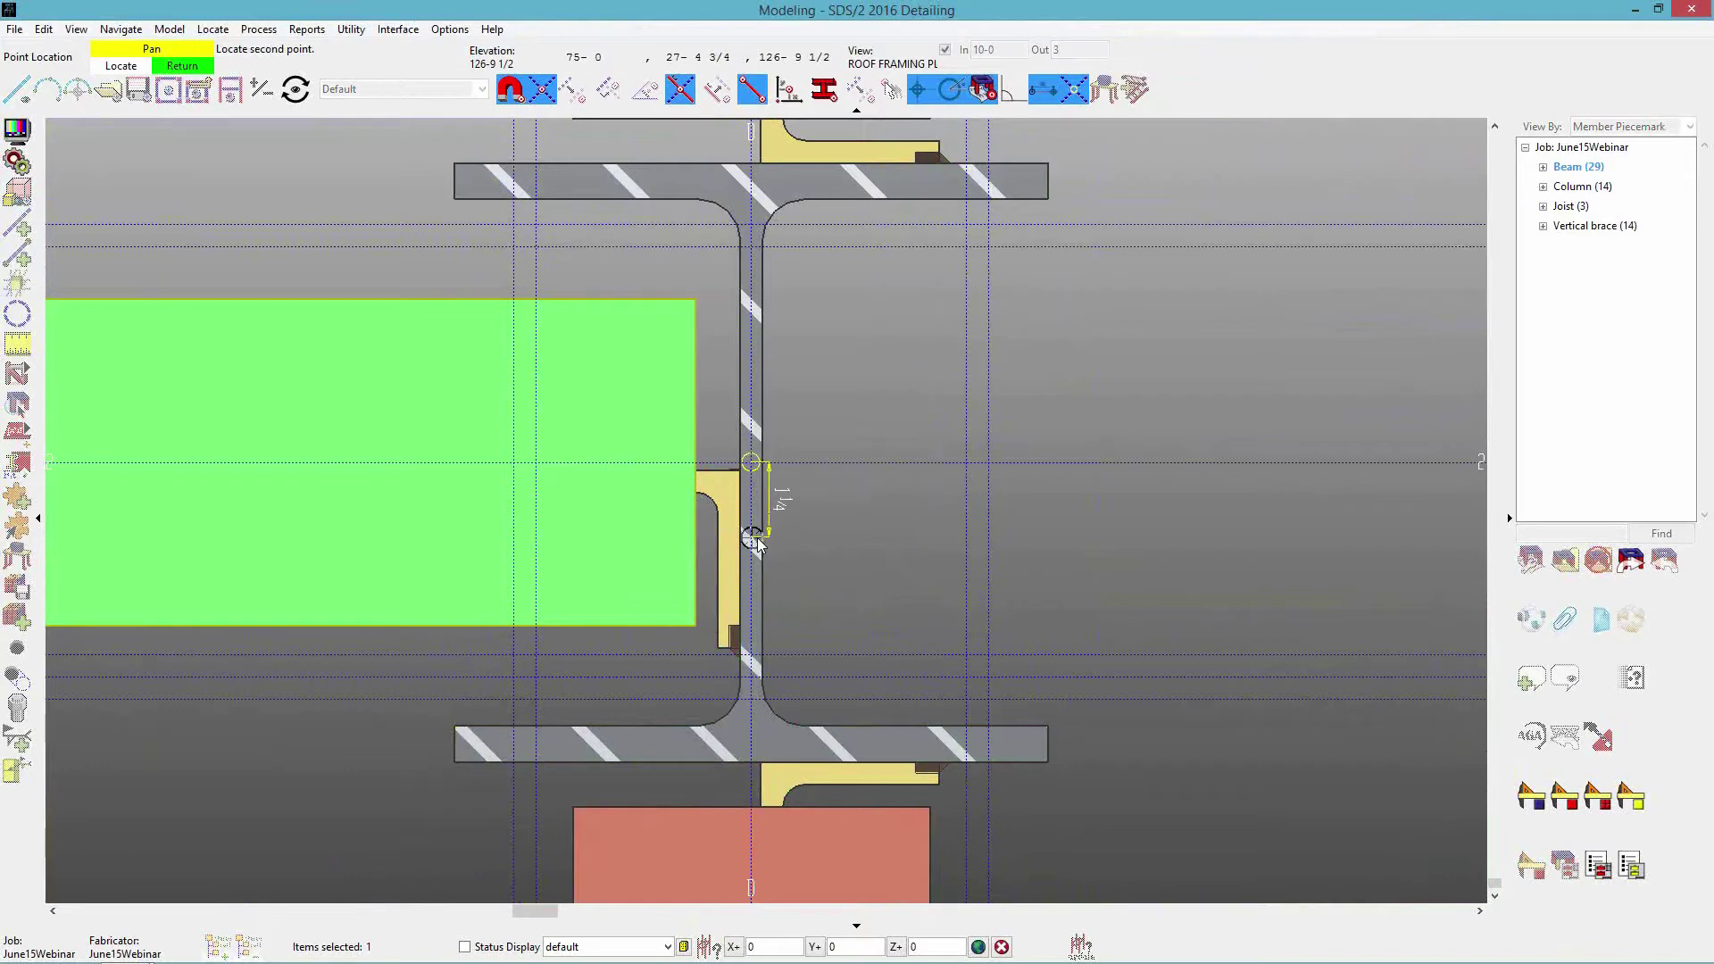
left_click(755, 539)
left_click(1044, 613)
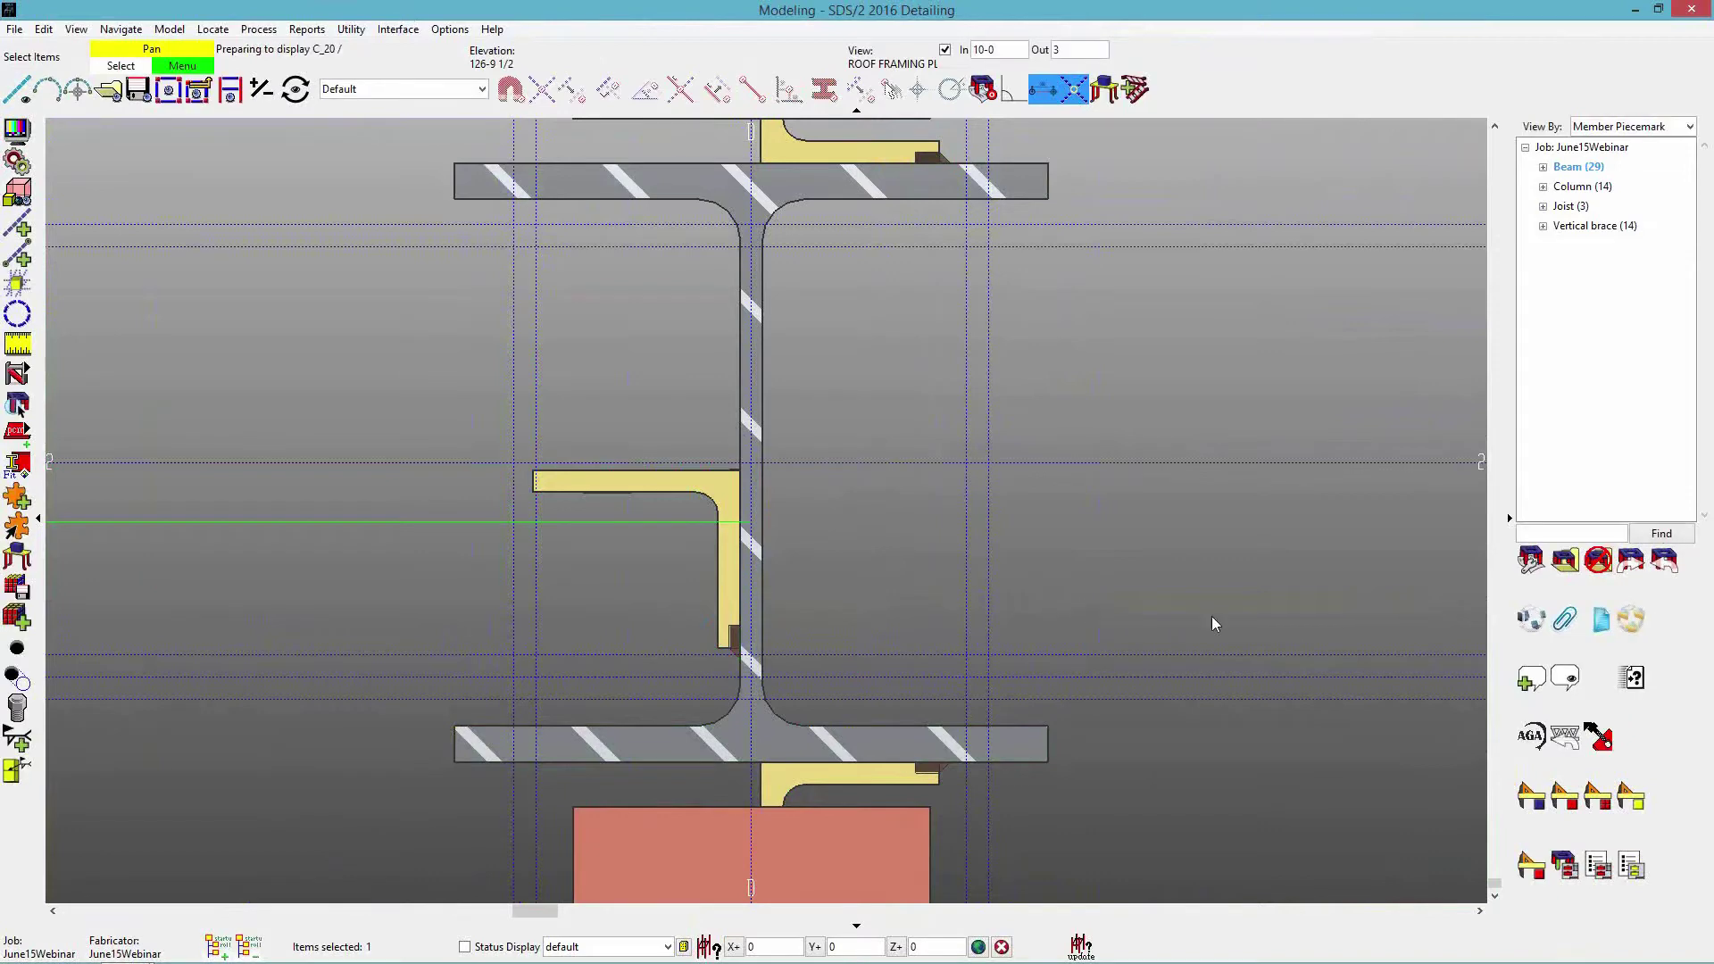
left_click(1161, 637)
Check the section size of the single clip angle on the column web in its material properties without changing it.
middle_click_drag(967, 664, 1058, 626)
scroll(970, 625, "up", 2)
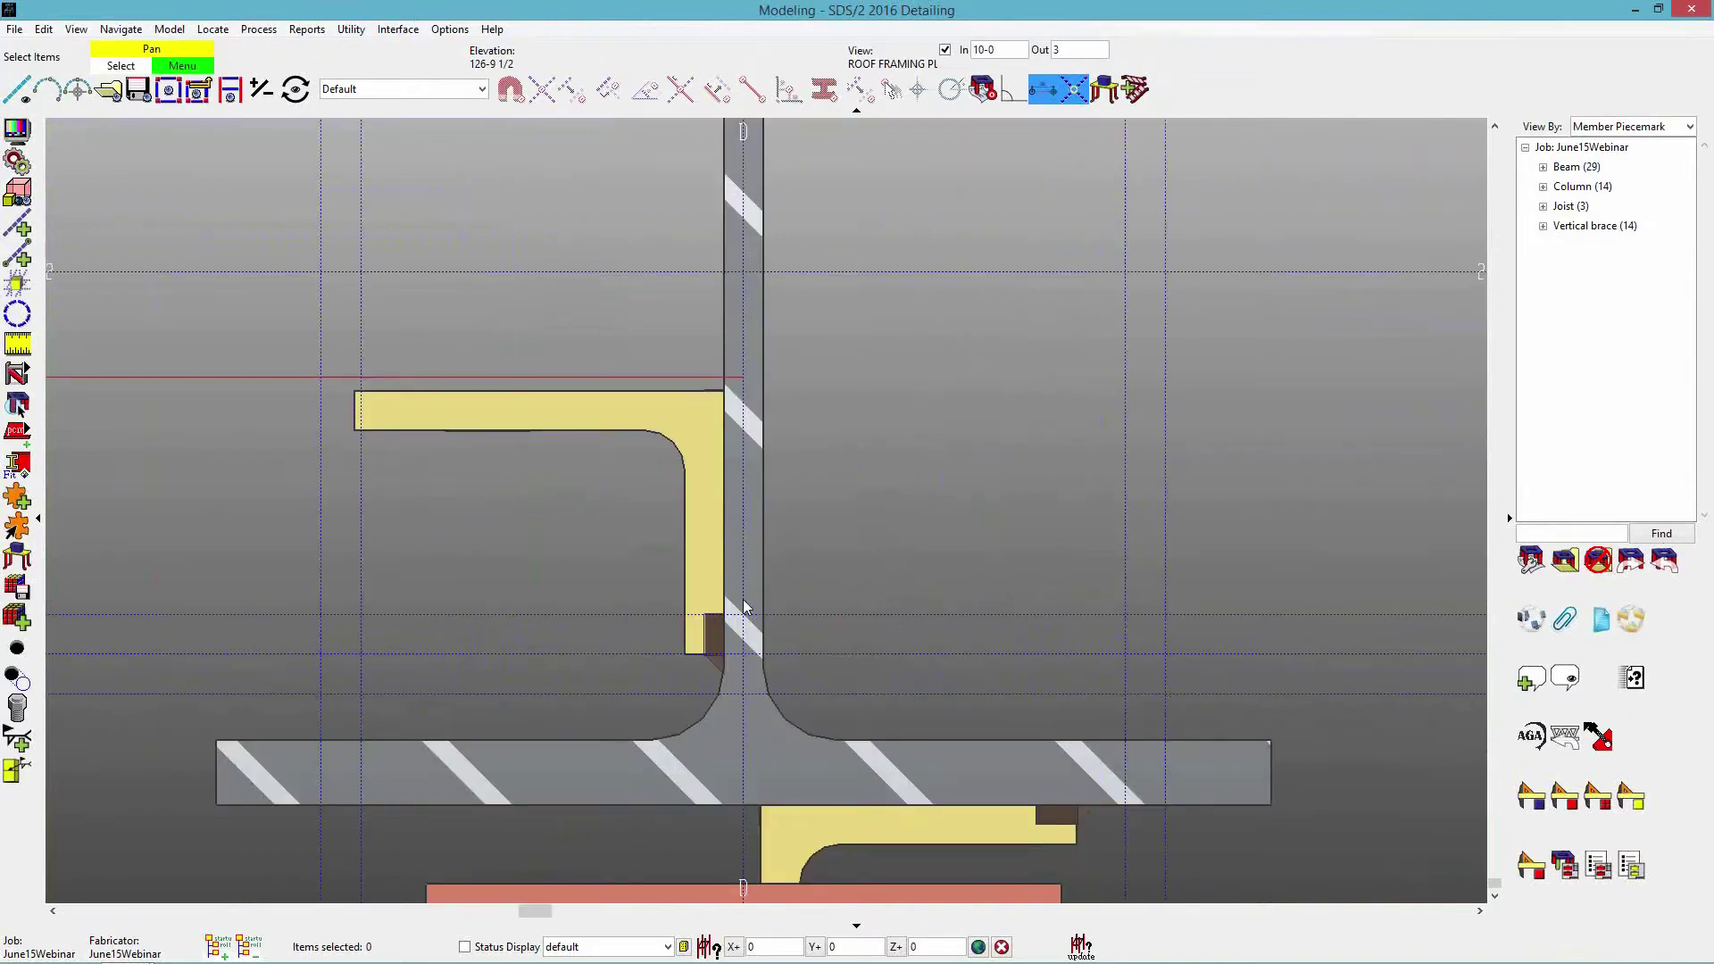
right_click(712, 543)
mouse_move(743, 571)
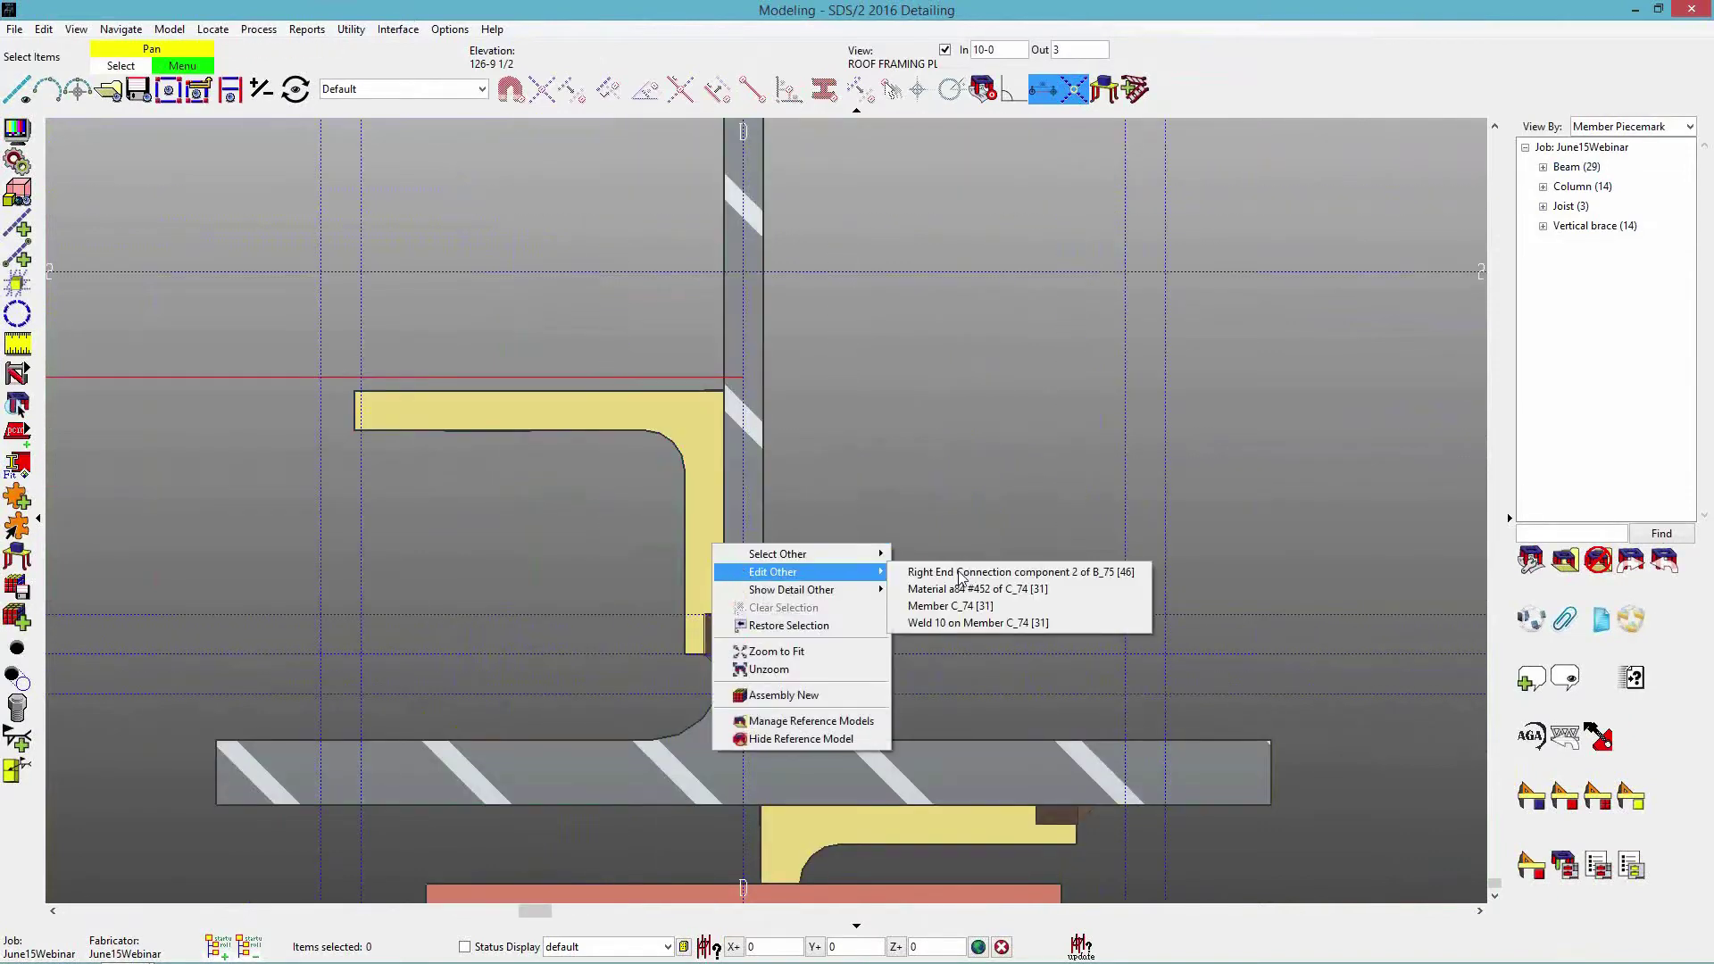
left_click(973, 588)
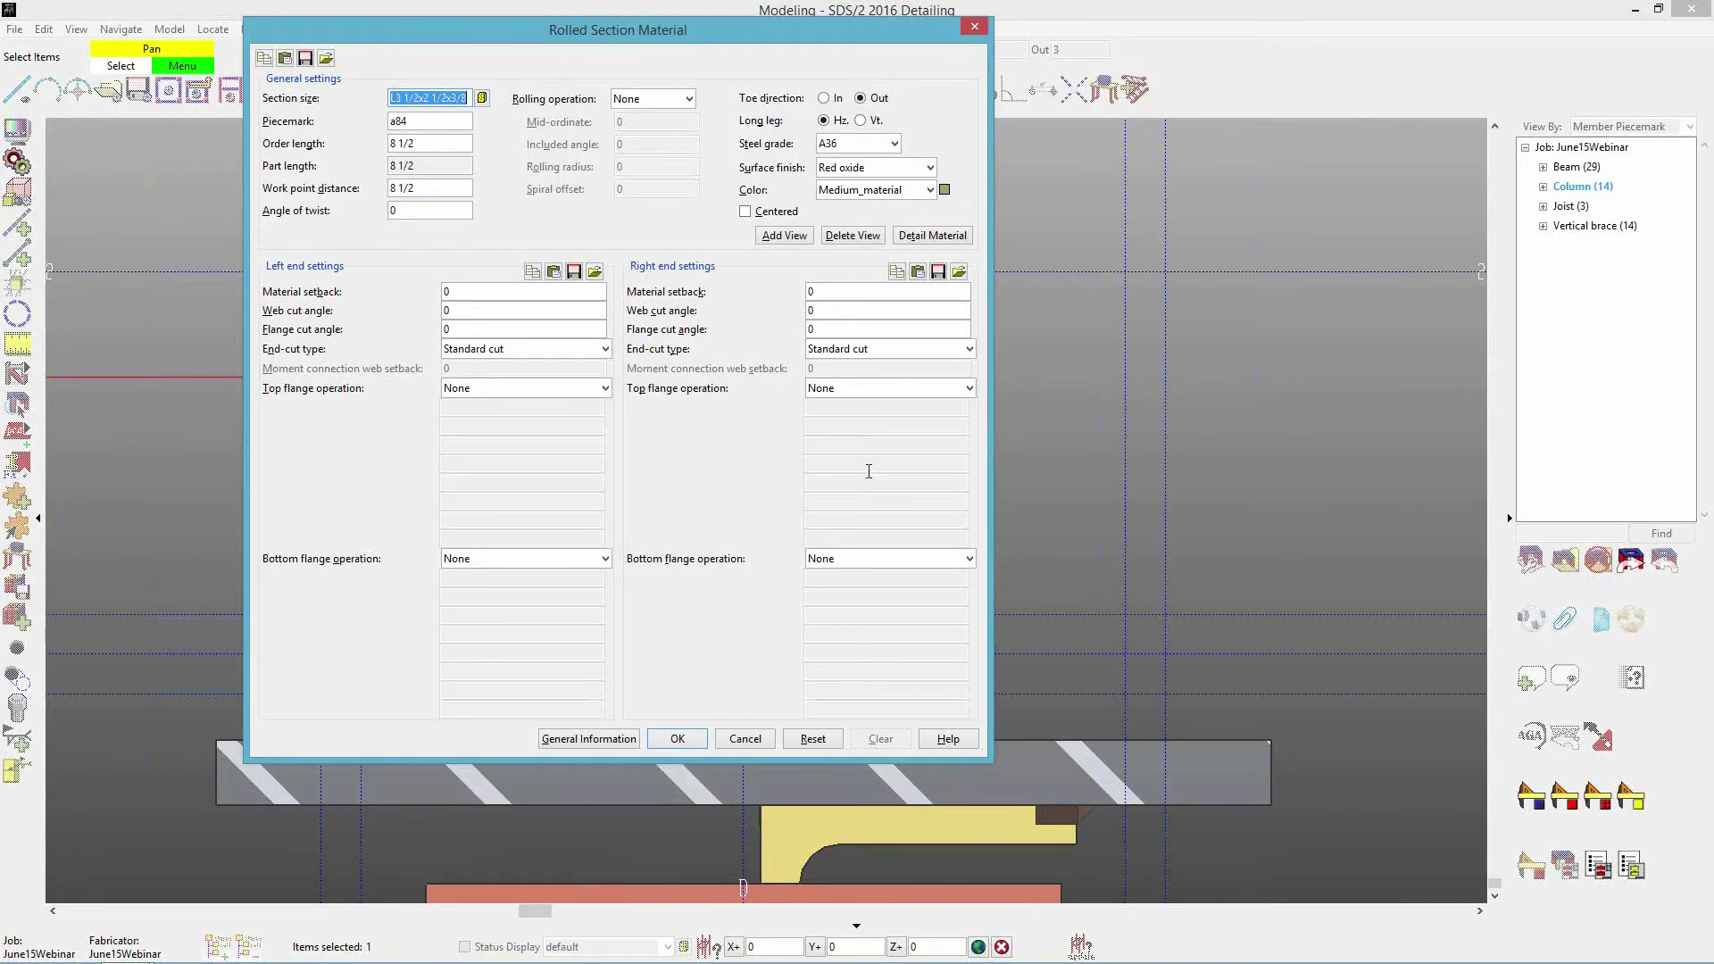
left_click(744, 739)
scroll(982, 616, "down", 3)
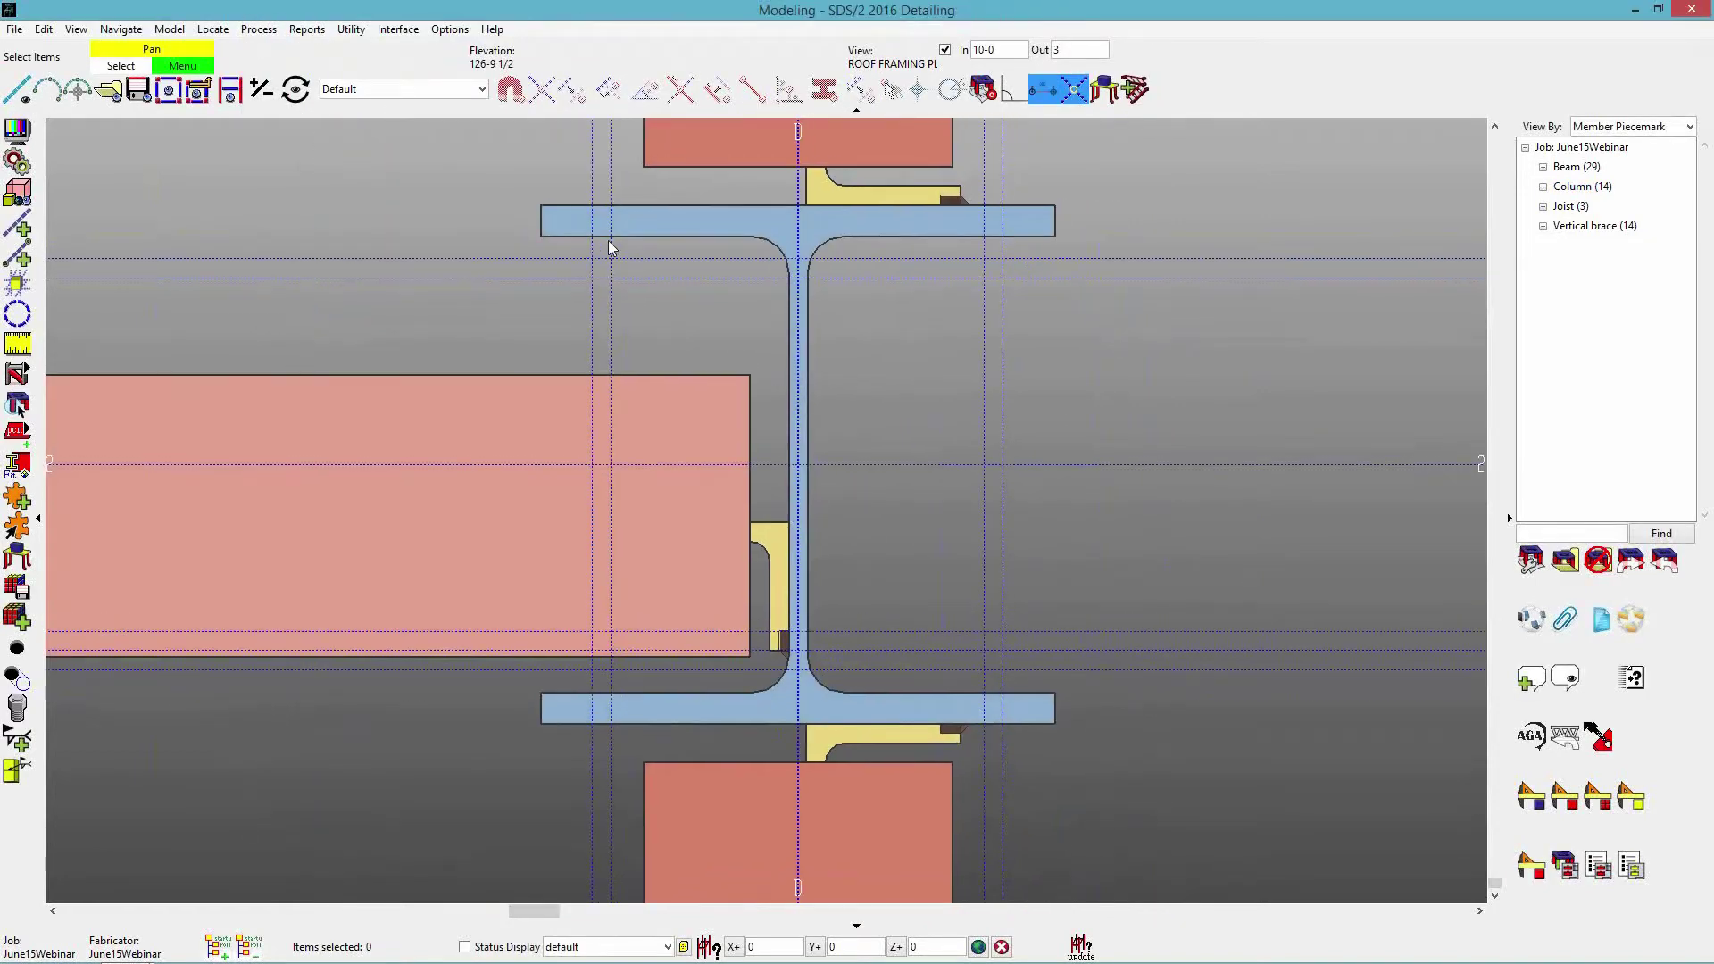
In the double clip angle configuration welded to the supporting member, assign L3 1/2x2 1/2x5/16 to flange width distances below 3.
left_click(449, 29)
mouse_move(460, 64)
mouse_move(536, 80)
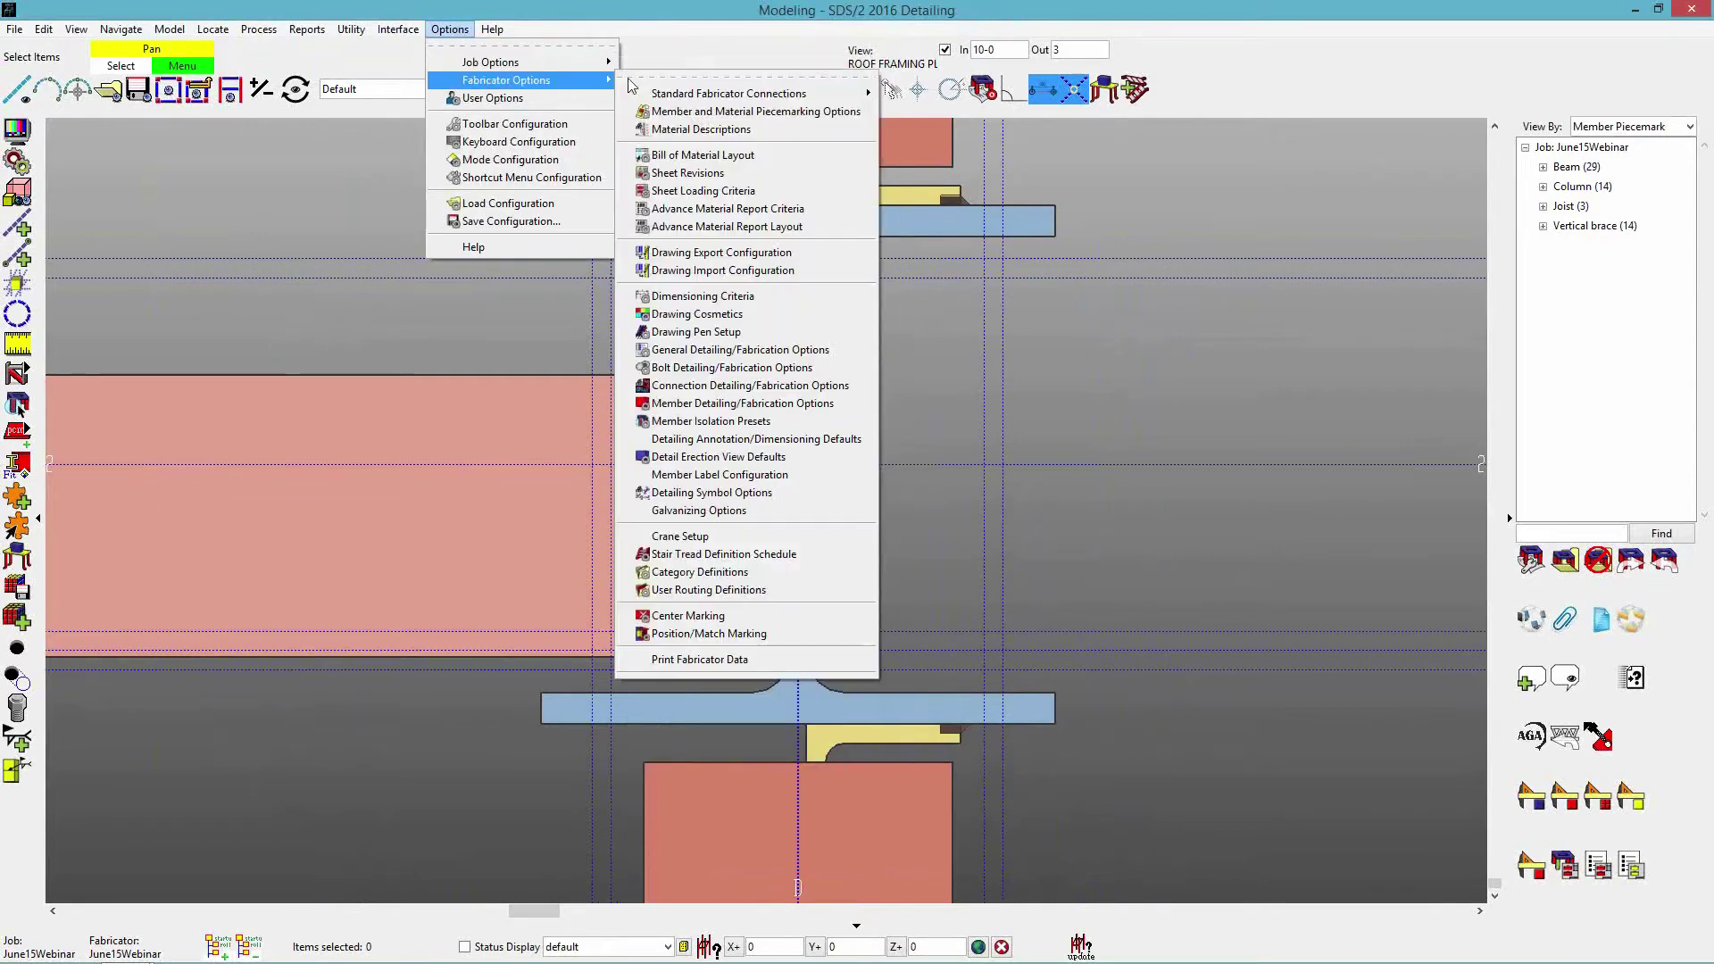
mouse_move(692, 96)
mouse_move(976, 125)
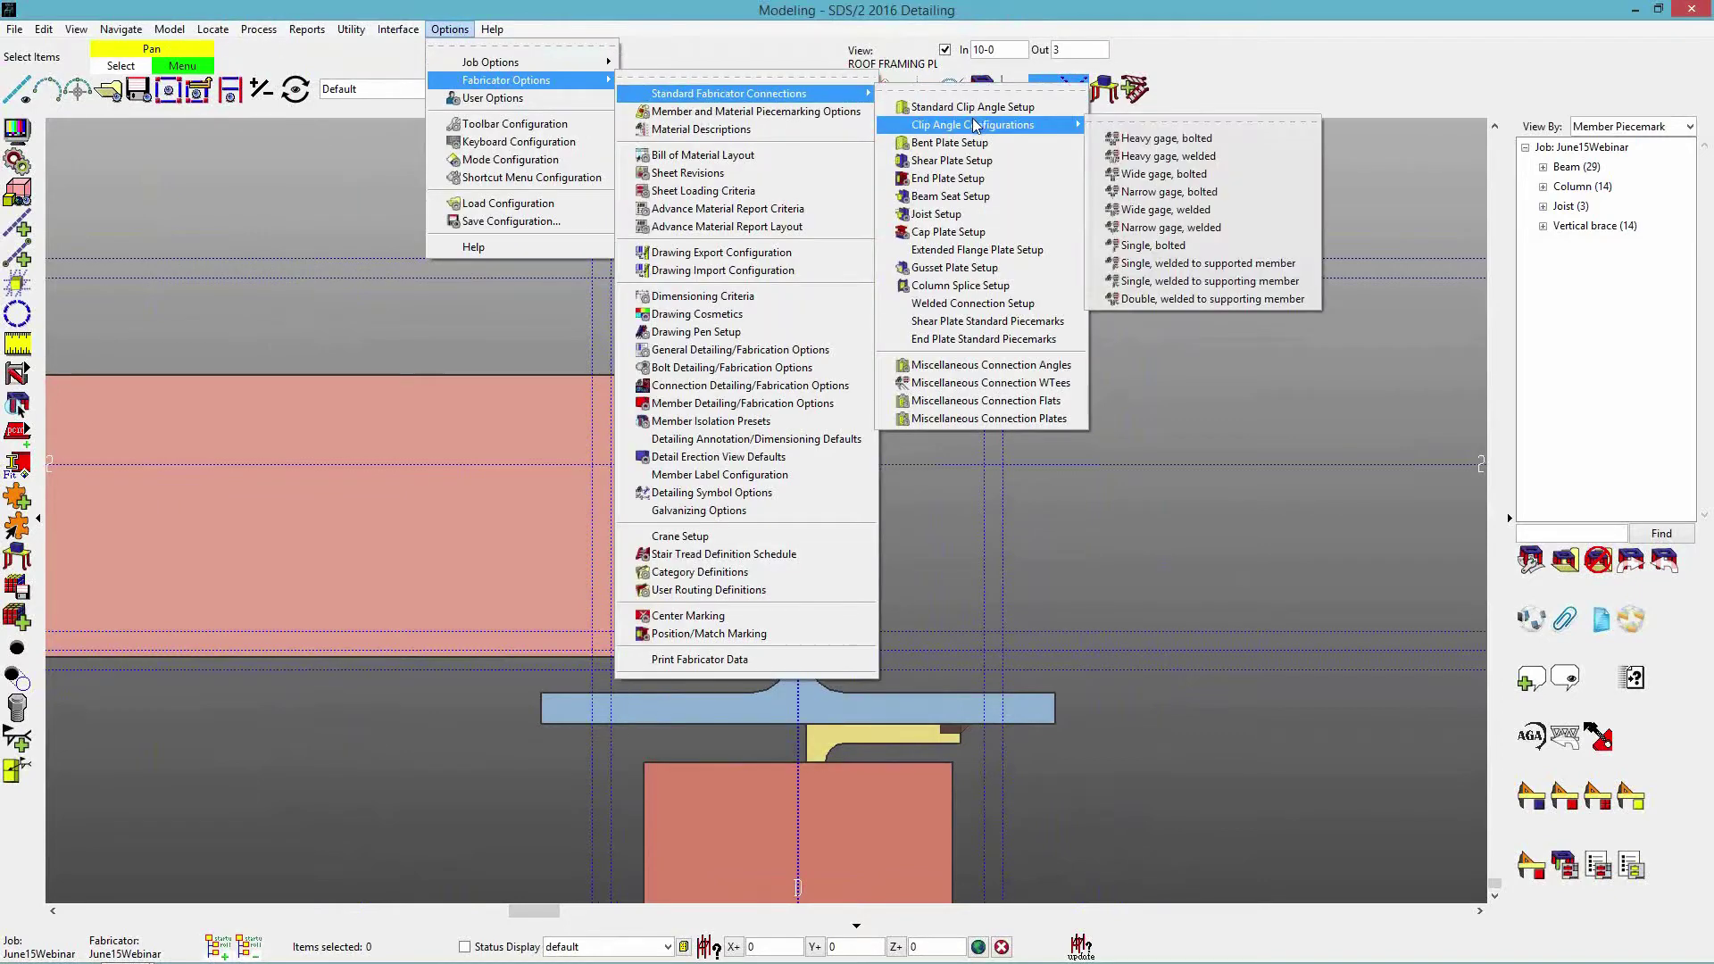
left_click(1188, 302)
left_click(672, 506)
type("3")
key("Tab")
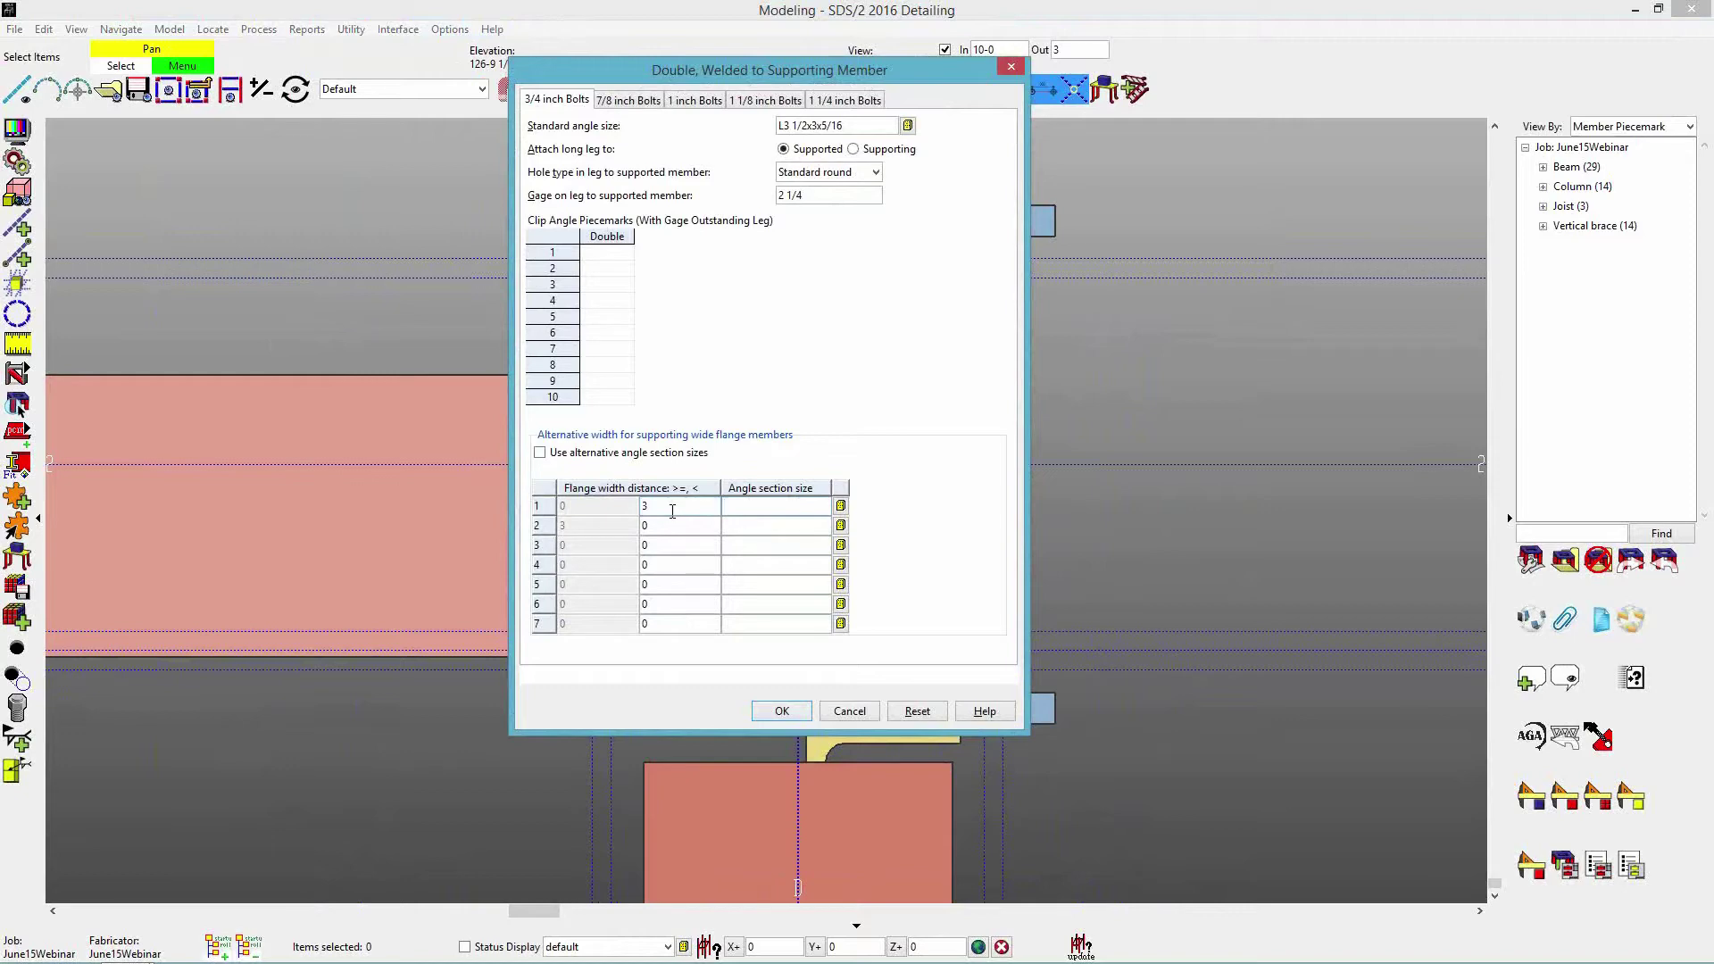
type("L3 1/2x2 1/2x5/16")
key("Tab")
key("Tab")
Assign L3 1/2x3x5/16 to the second flange width range and save the clip angle configuration.
key("Tab")
type("L3 1/2x3x5/16")
key("Tab")
left_click(782, 711)
Set the right-end clip angle connection of beam B_75 to use angles on both sides of its web.
scroll(1151, 571, "down", 1)
double_click(665, 551)
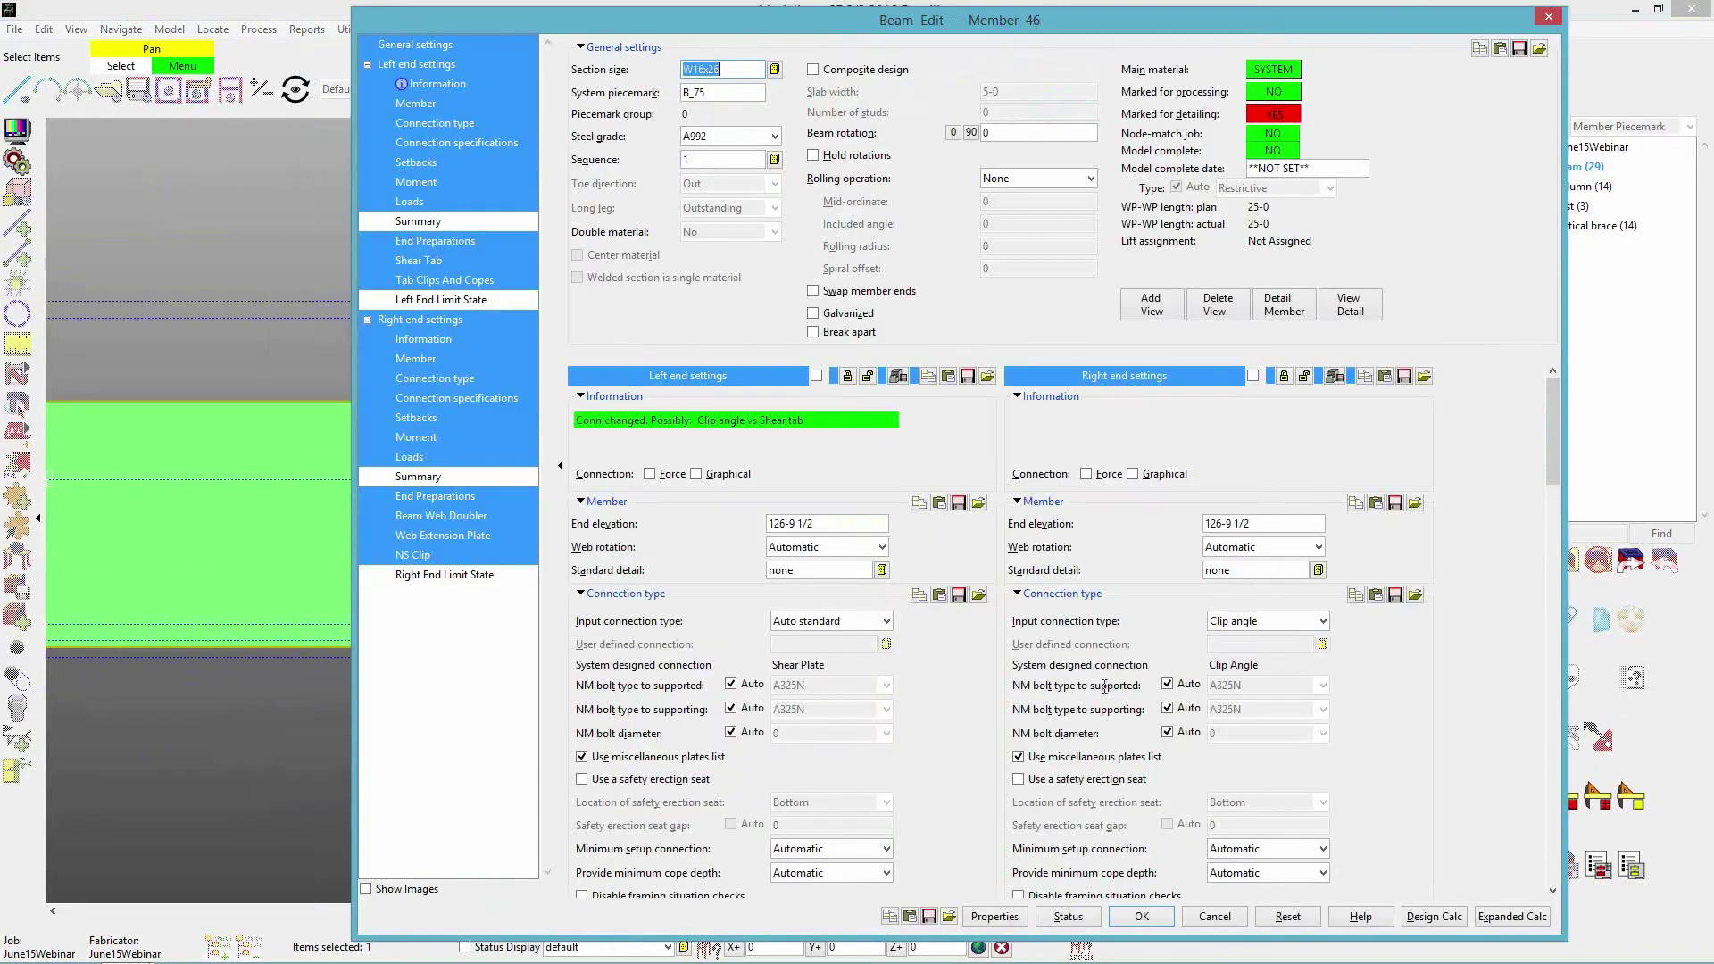
scroll(1246, 687, "down", 5)
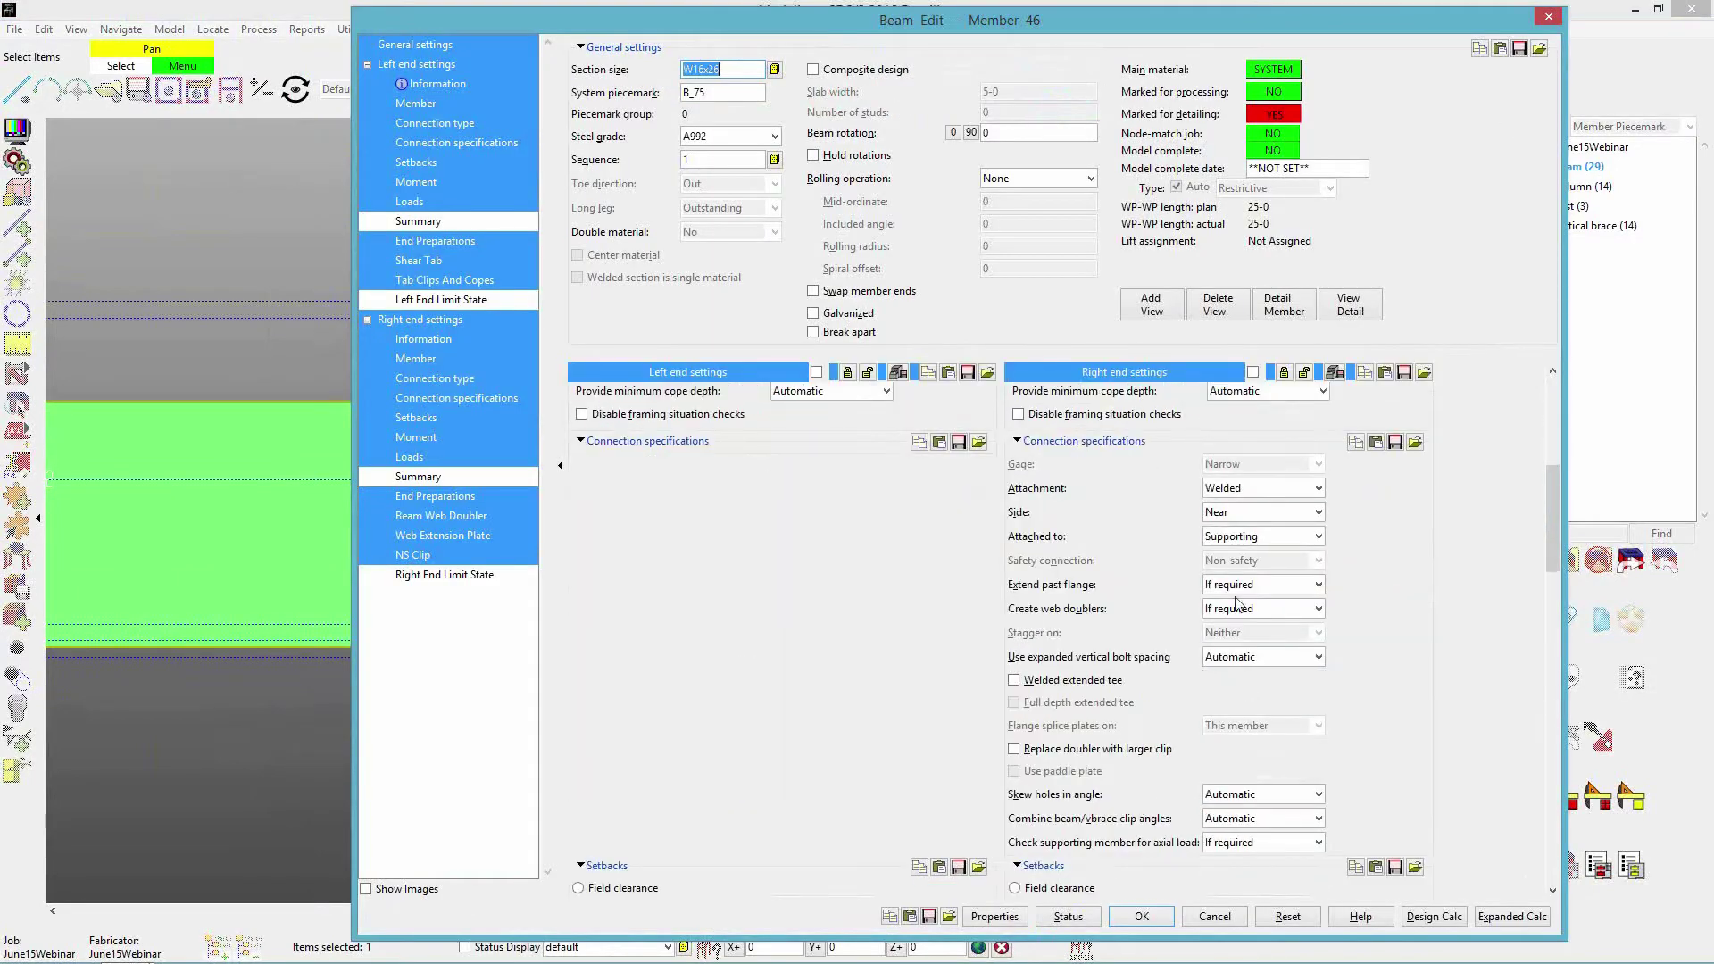
left_click(1229, 514)
left_click(1215, 560)
left_click(1136, 917)
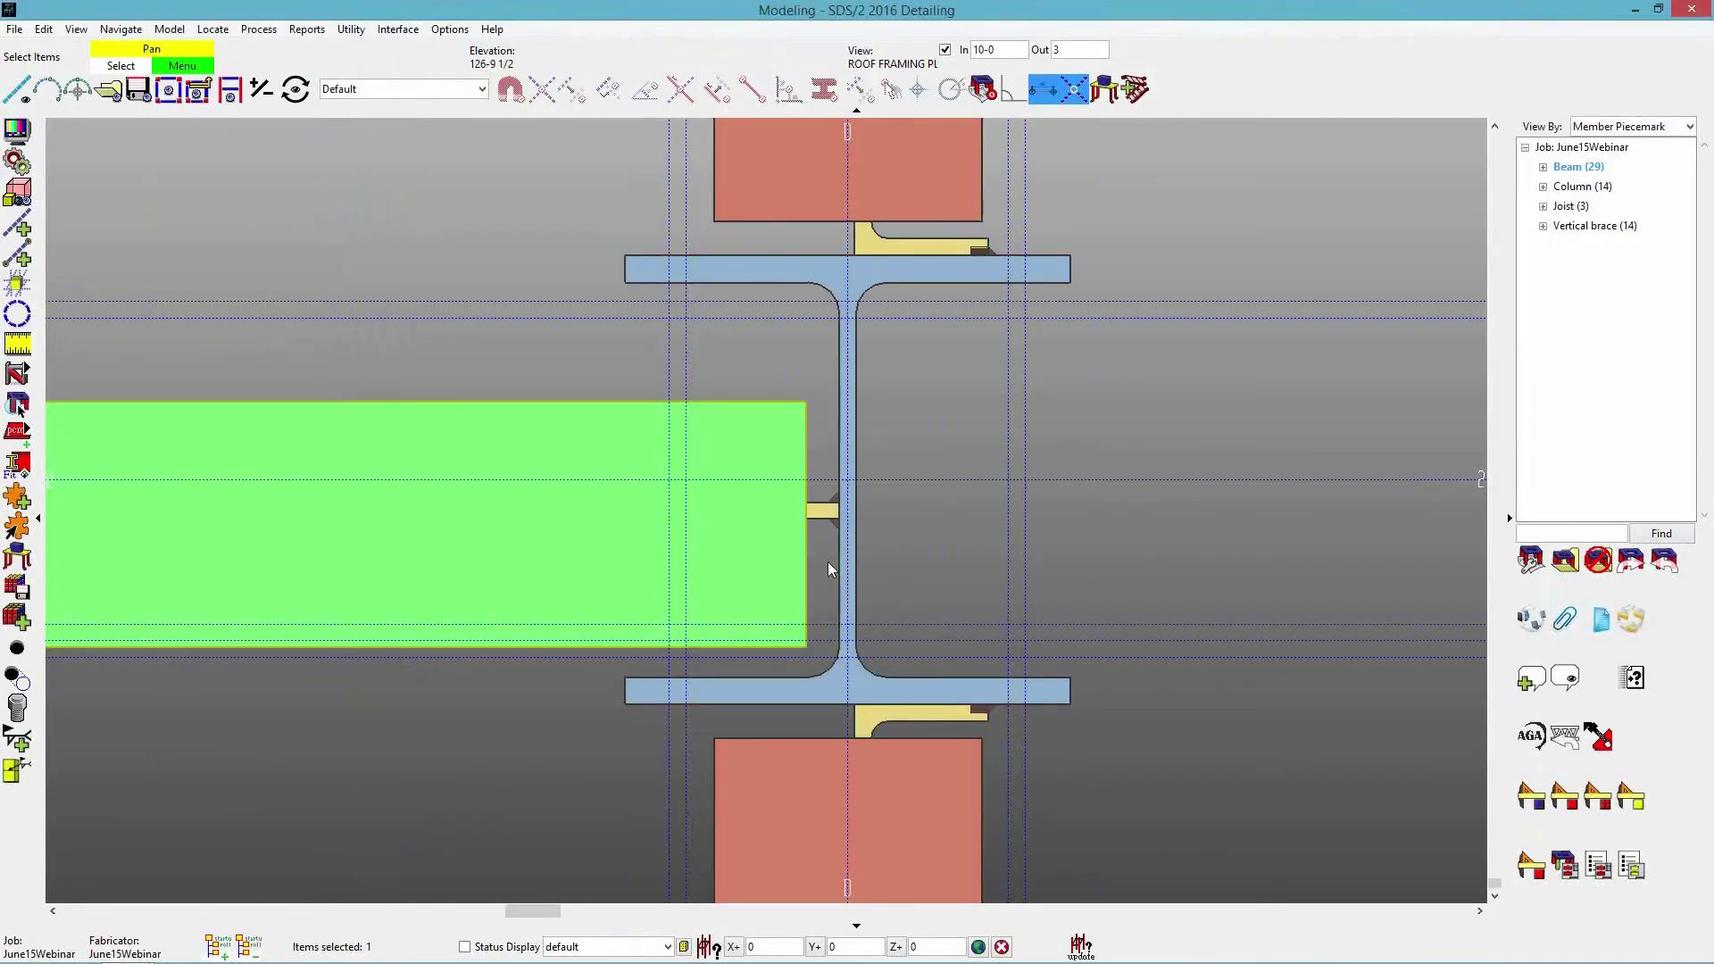
left_click(1064, 574)
Move the beam back onto its grid line at the centre of the column web.
middle_click_drag(1066, 576, 951, 576)
scroll(1065, 609, "up", 1)
left_click(598, 559)
right_click(602, 560)
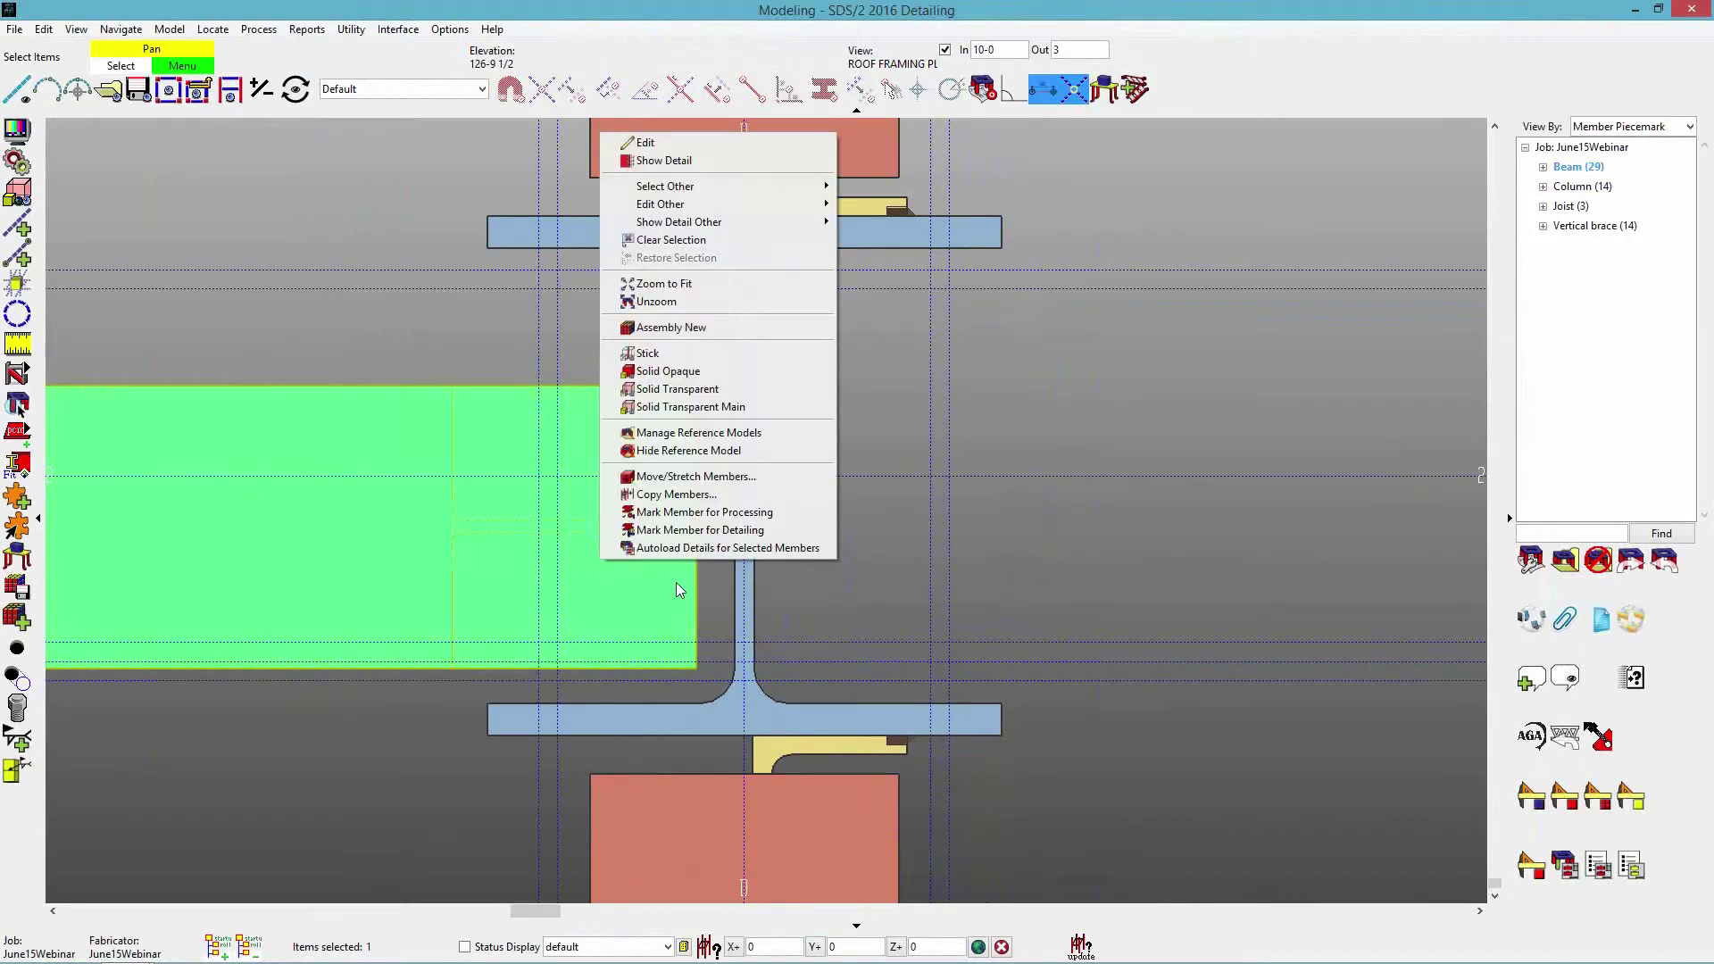
left_click(689, 482)
left_click(743, 527)
left_click(744, 482)
left_click(1063, 542)
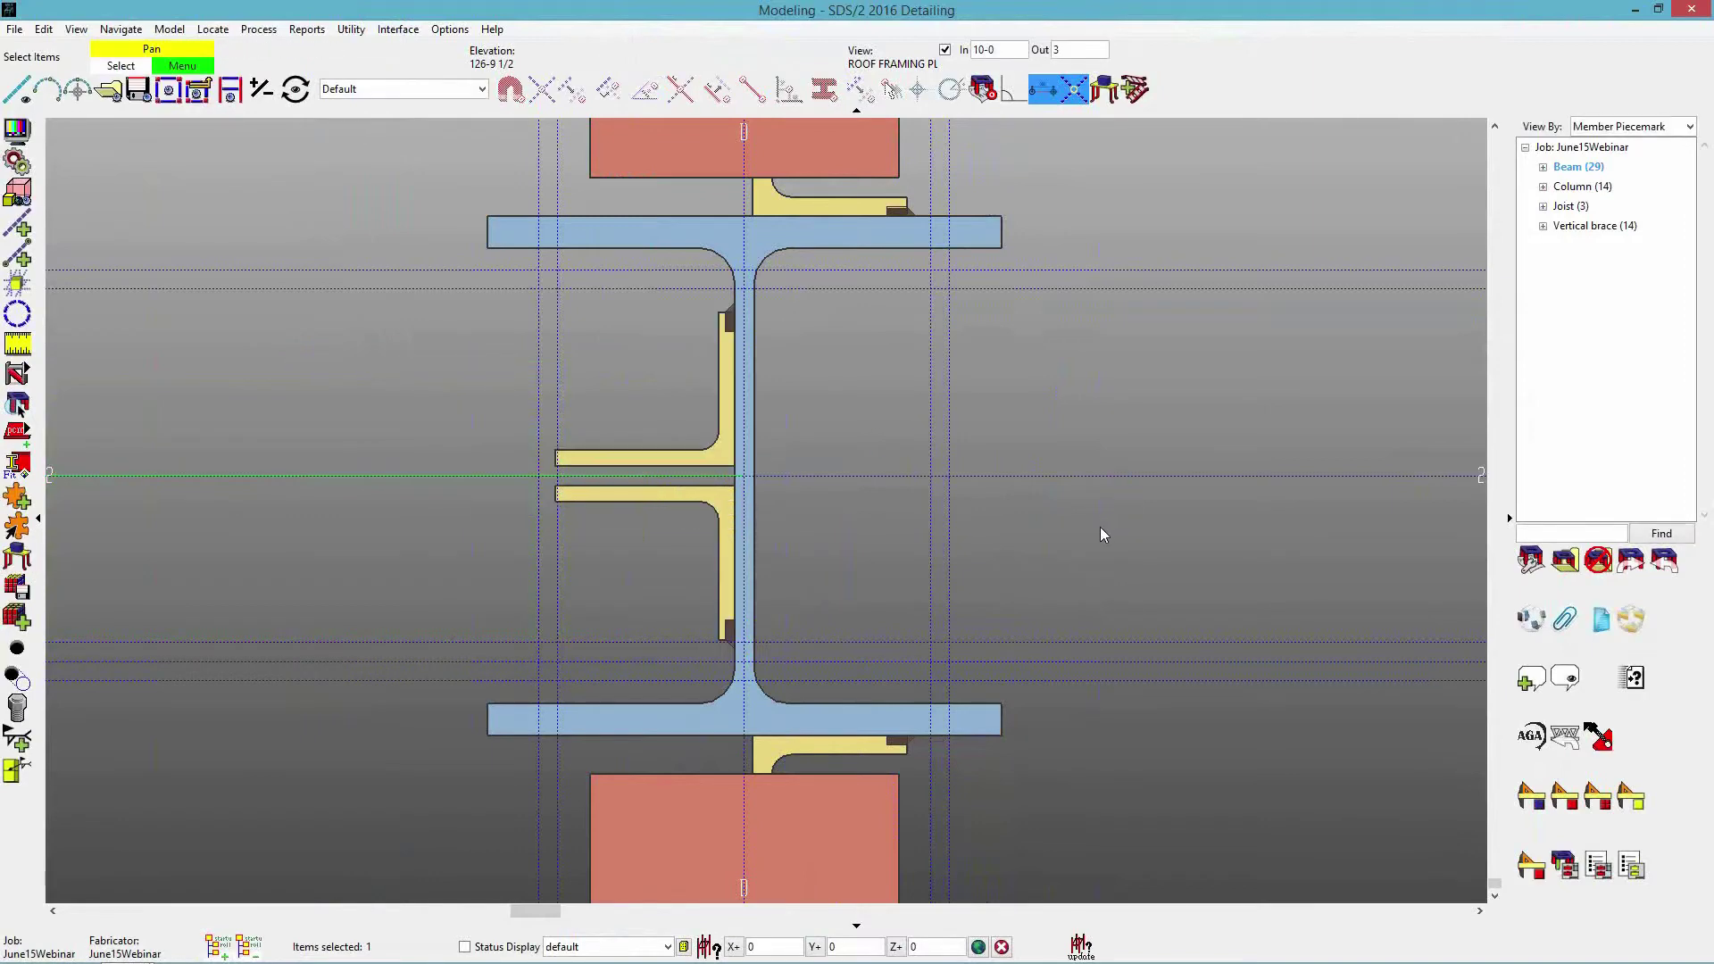
Check the section size of one of the double clip angles in its material properties without changing it.
scroll(732, 523, "up", 3)
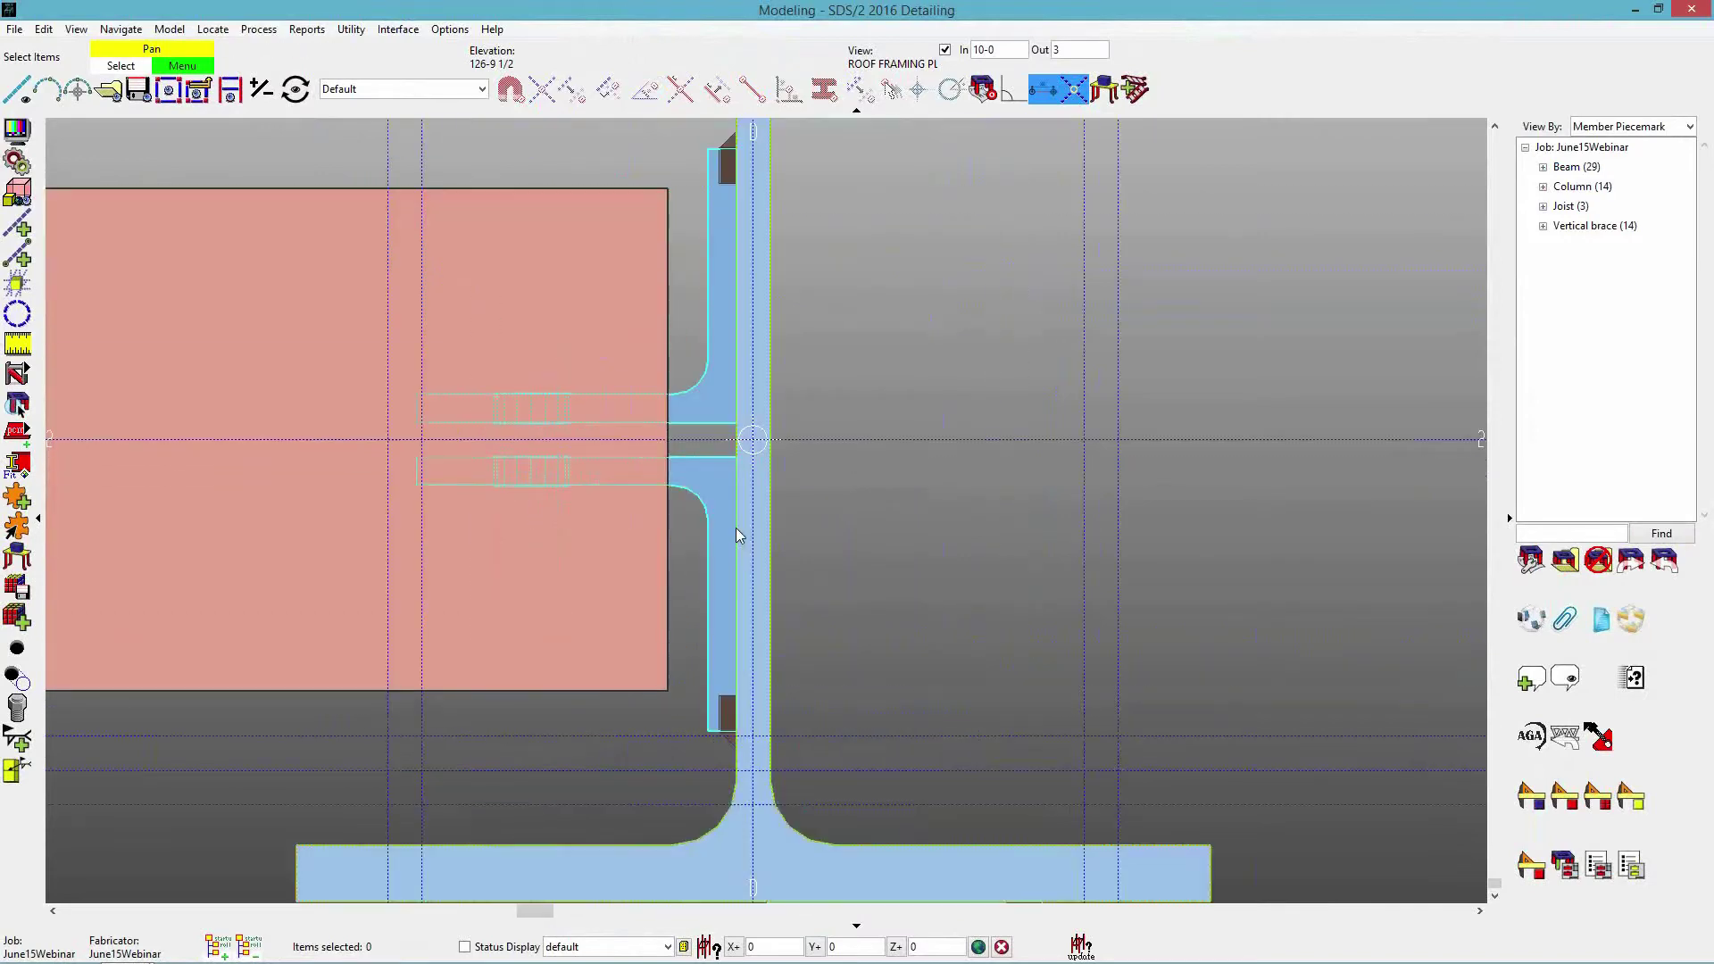
right_click(723, 534)
mouse_move(773, 563)
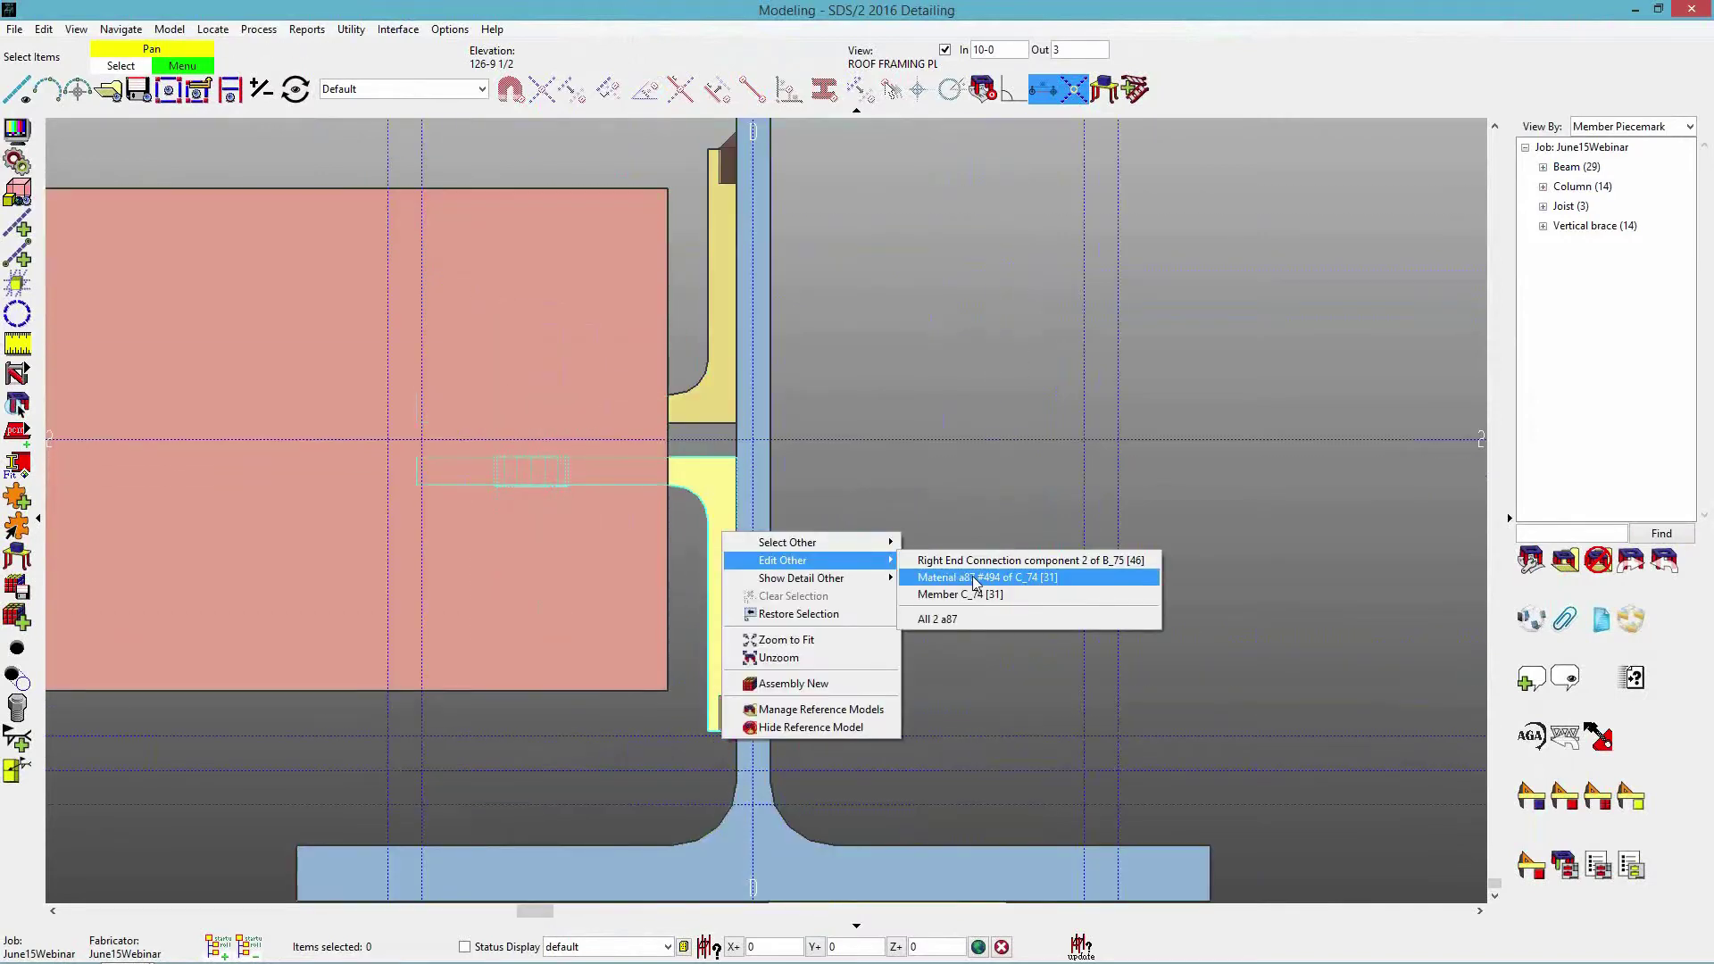
left_click(986, 577)
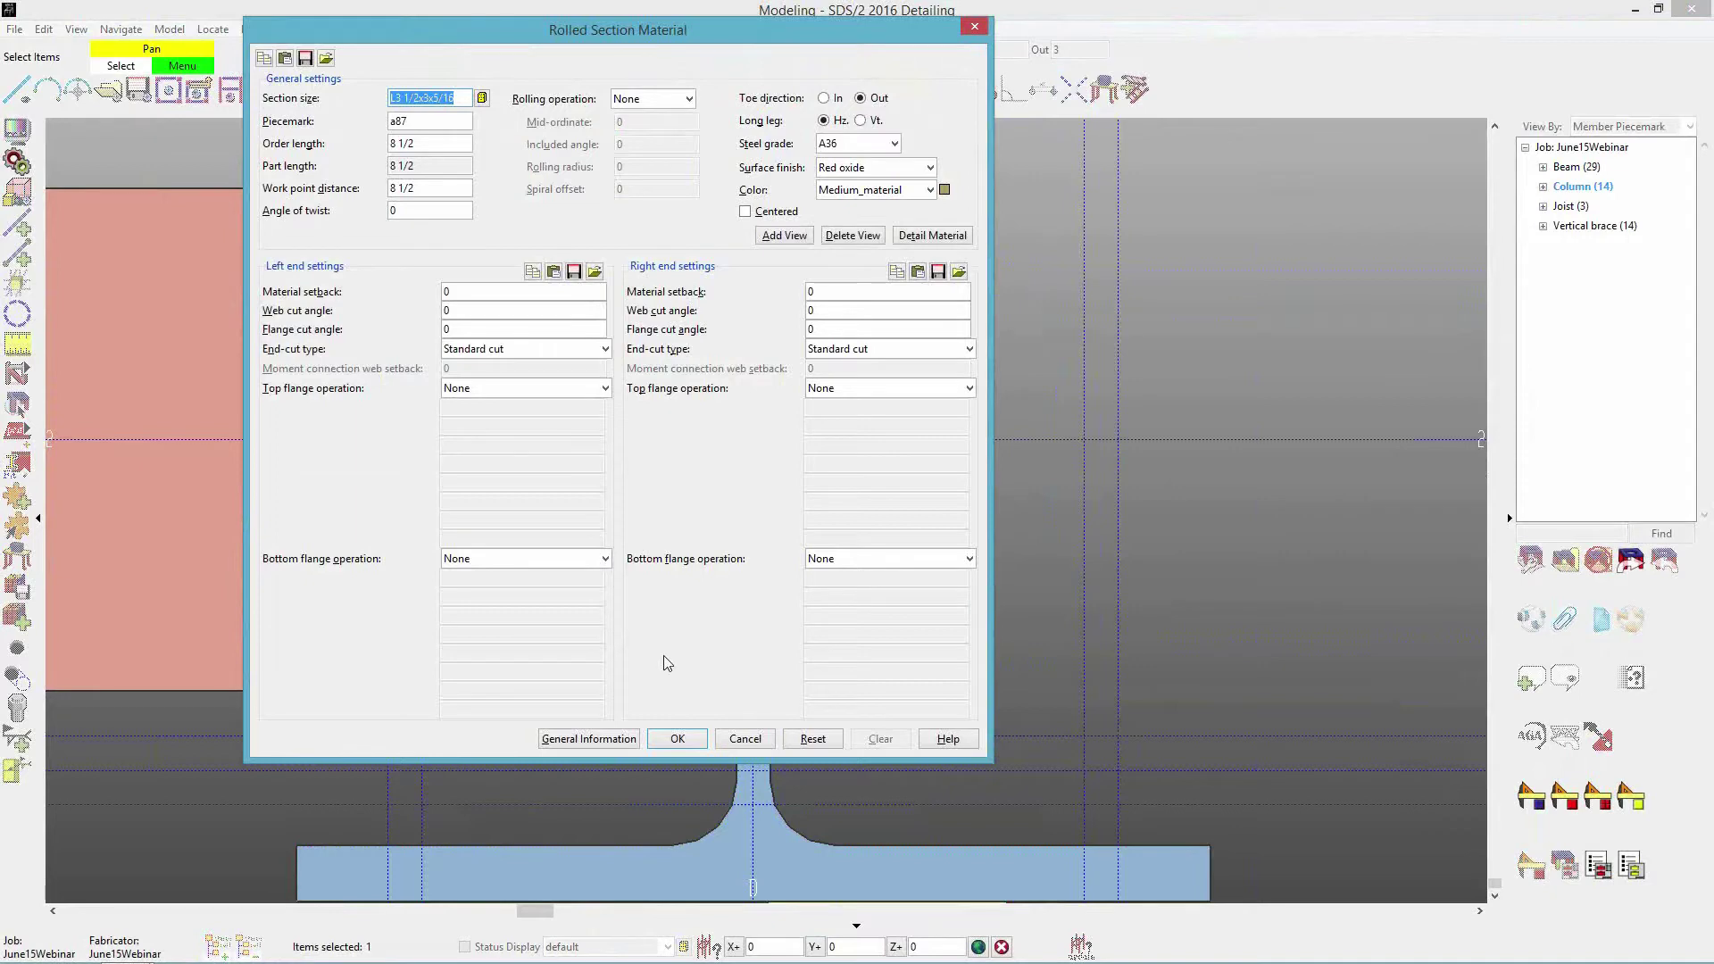
left_click(745, 739)
scroll(695, 511, "down", 3)
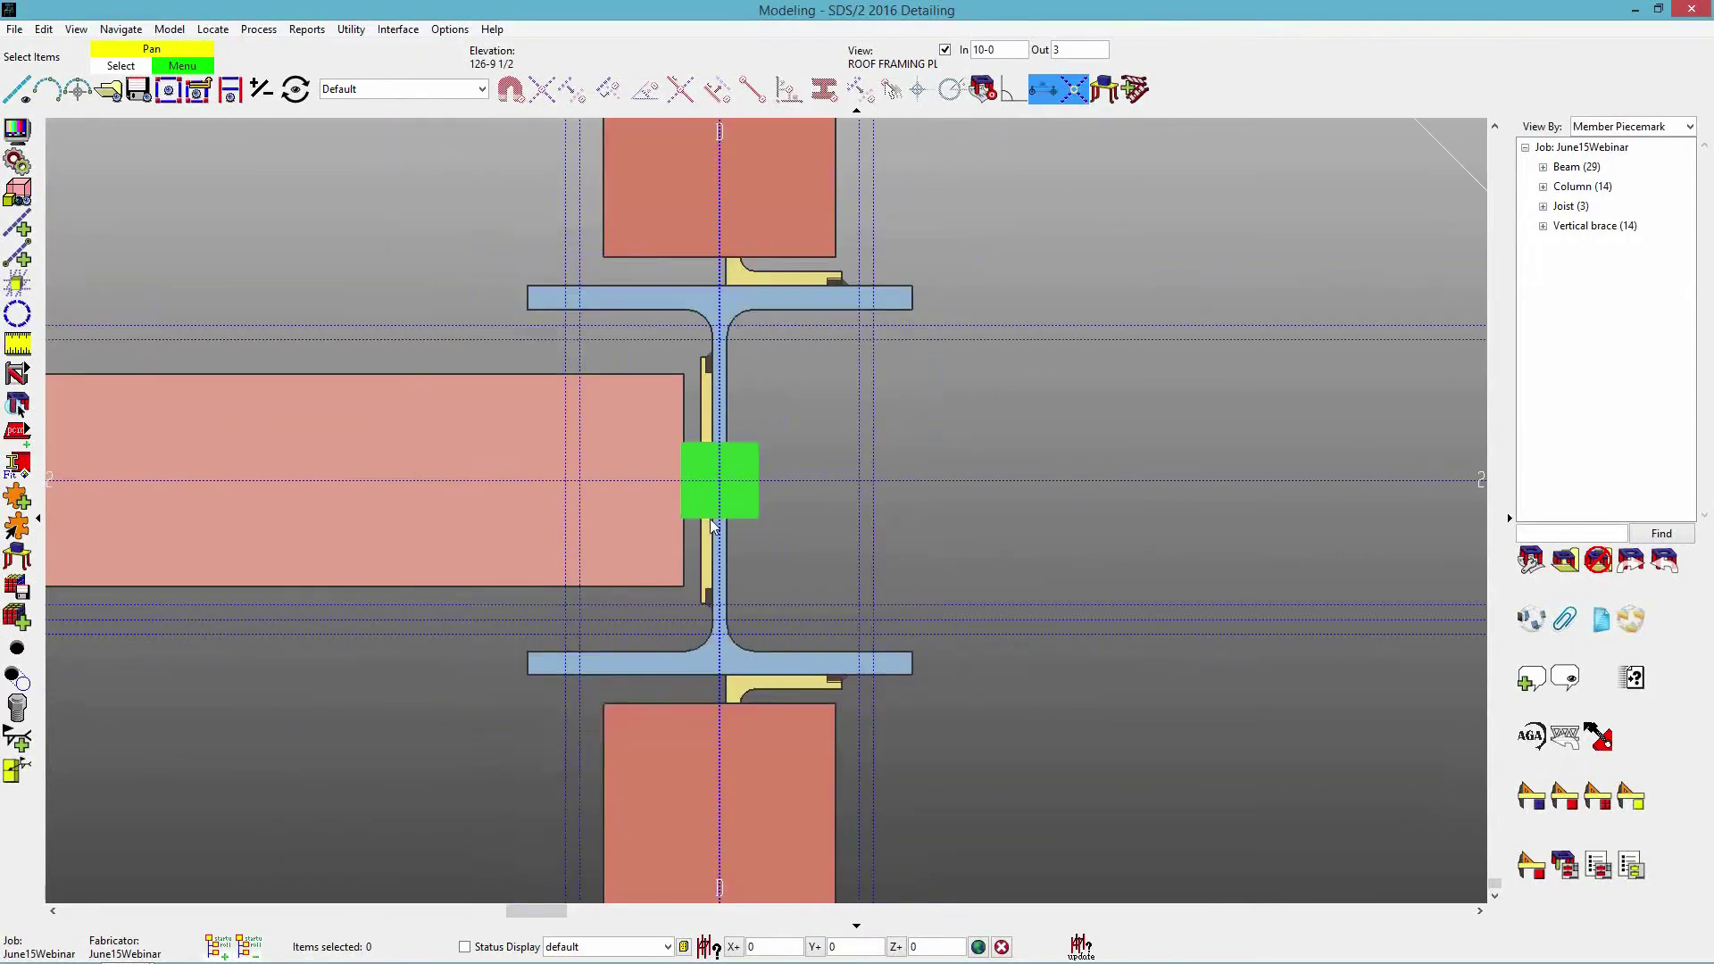
Turn off the depth limits of the roof framing plan view to show the members at all levels around the columns.
scroll(974, 566, "up", 1)
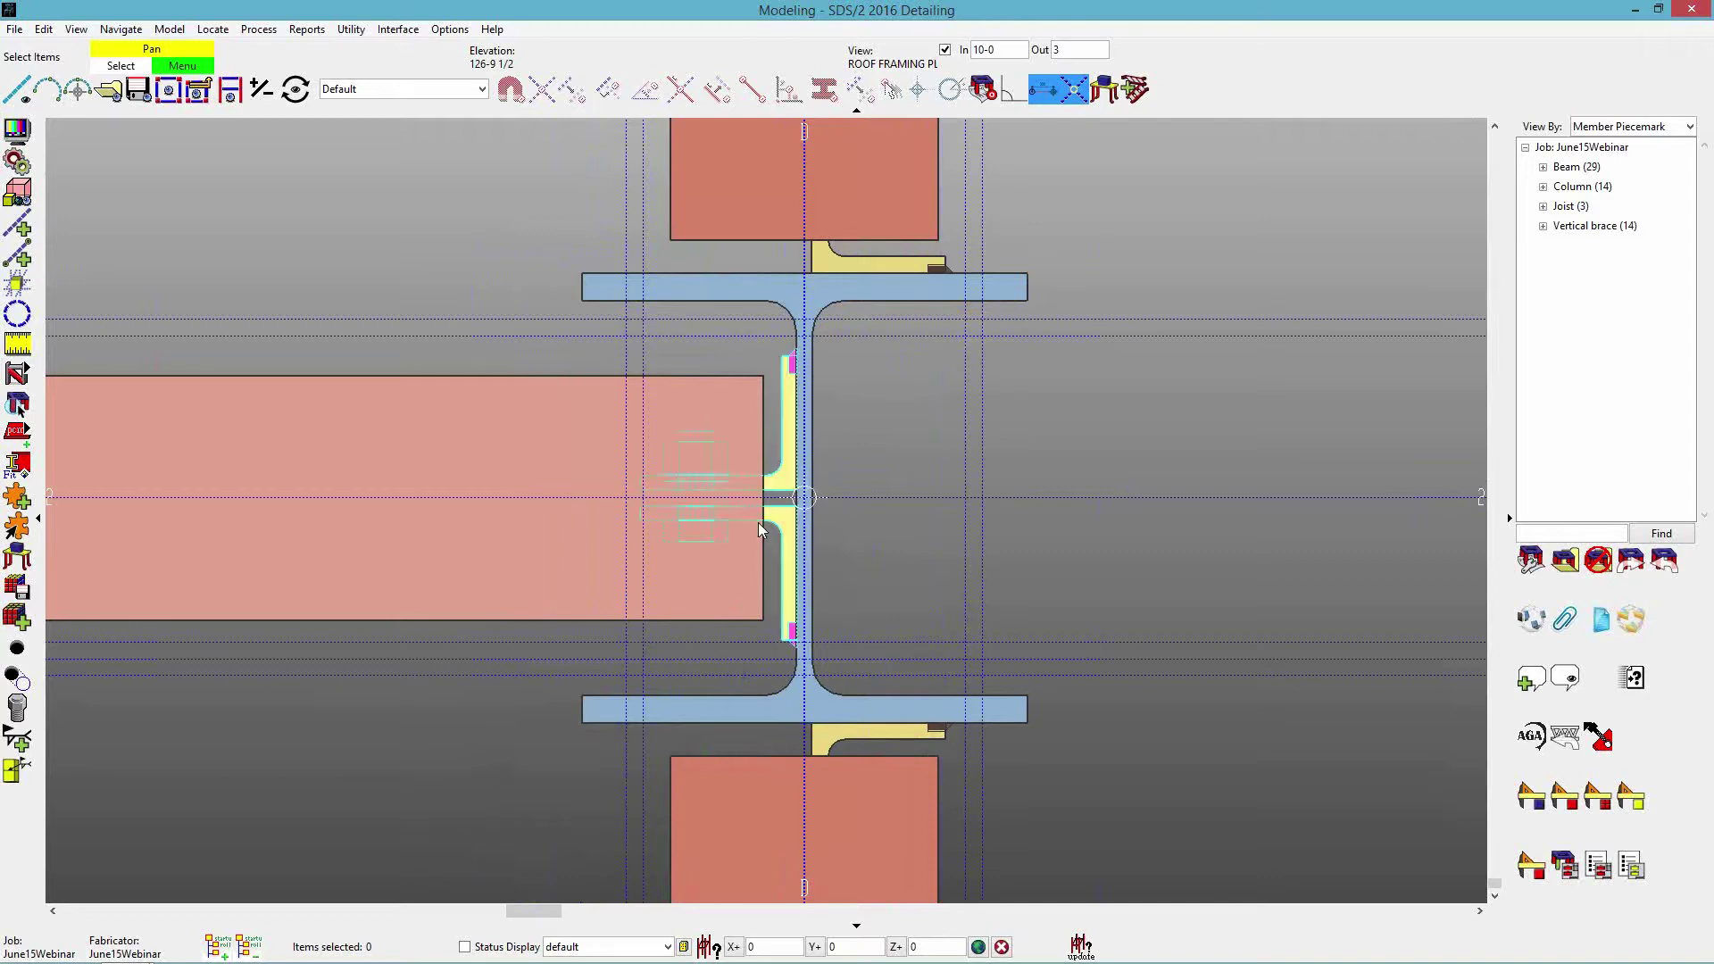
scroll(1223, 625, "down", 1)
scroll(1153, 619, "down", 6)
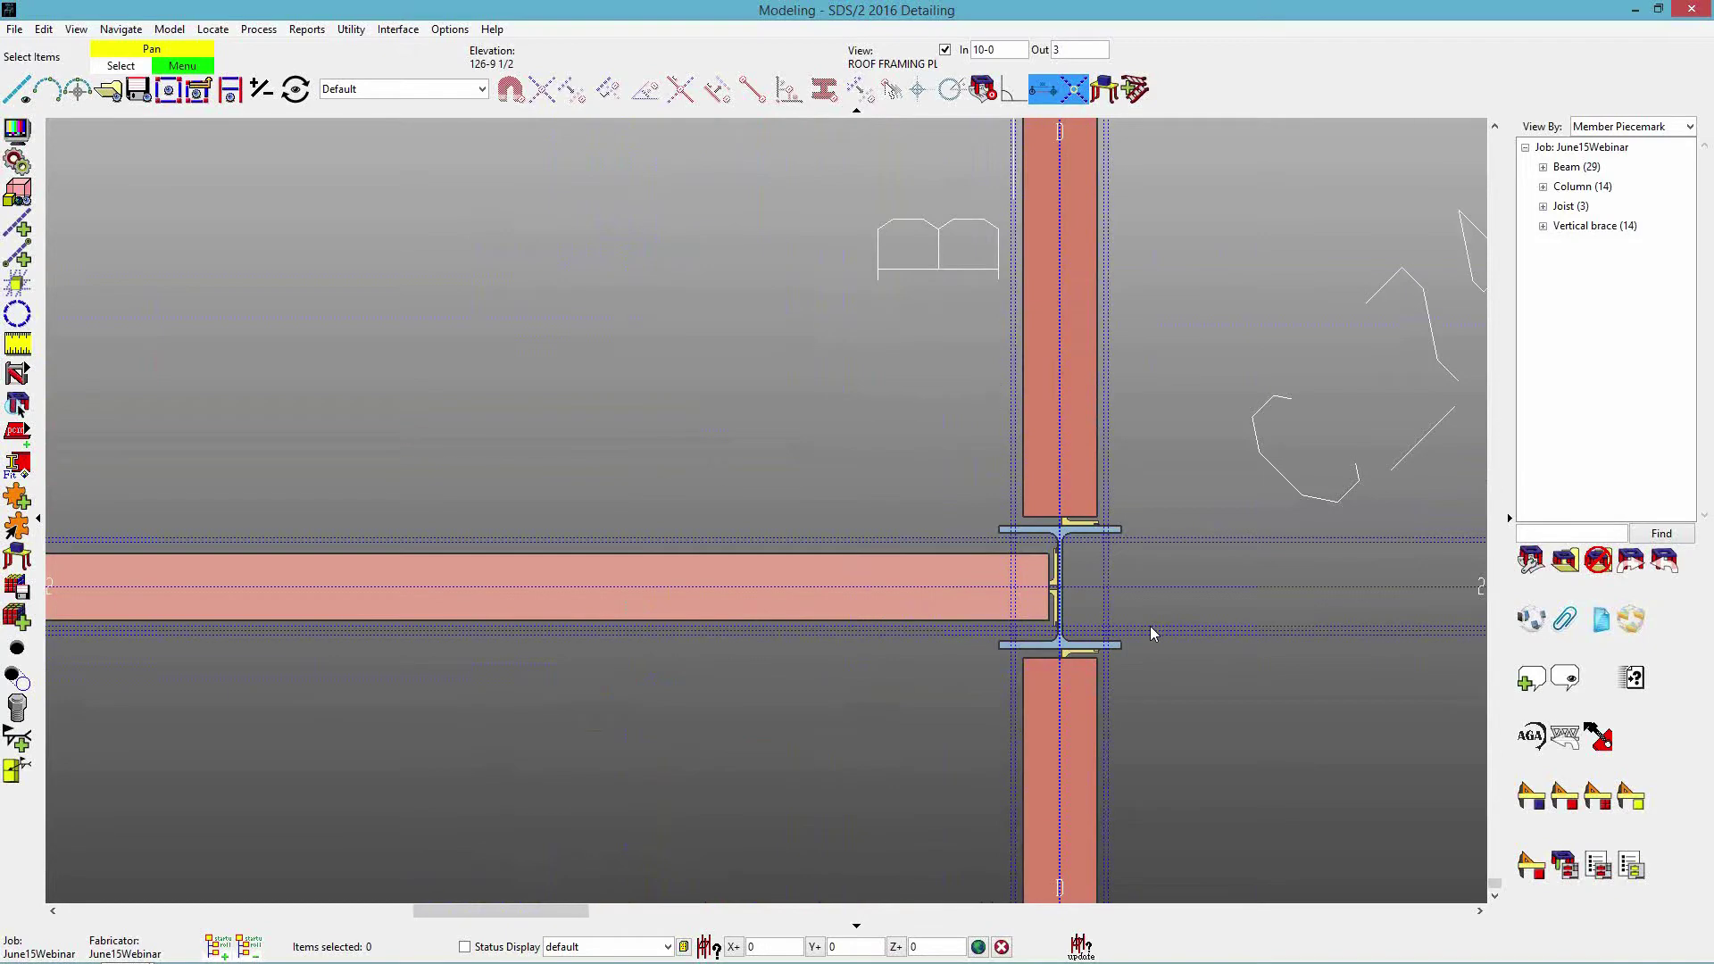
middle_click_drag(819, 624, 1140, 623, "shift")
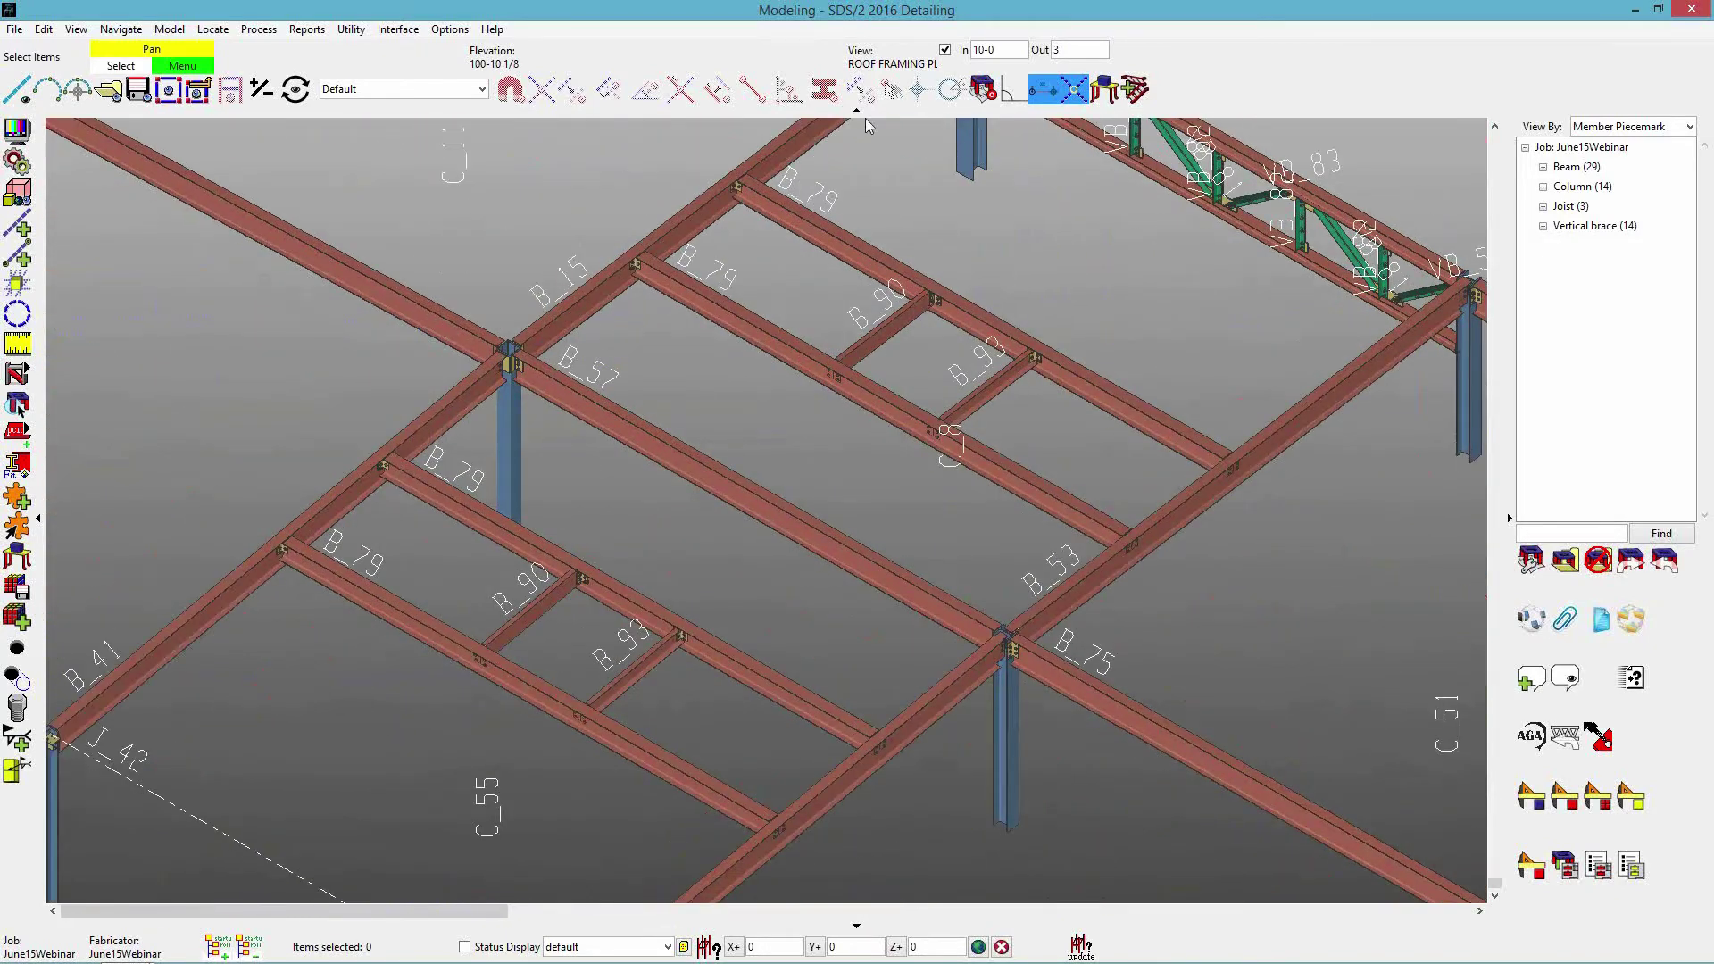
left_click(945, 50)
scroll(390, 551, "up", 6)
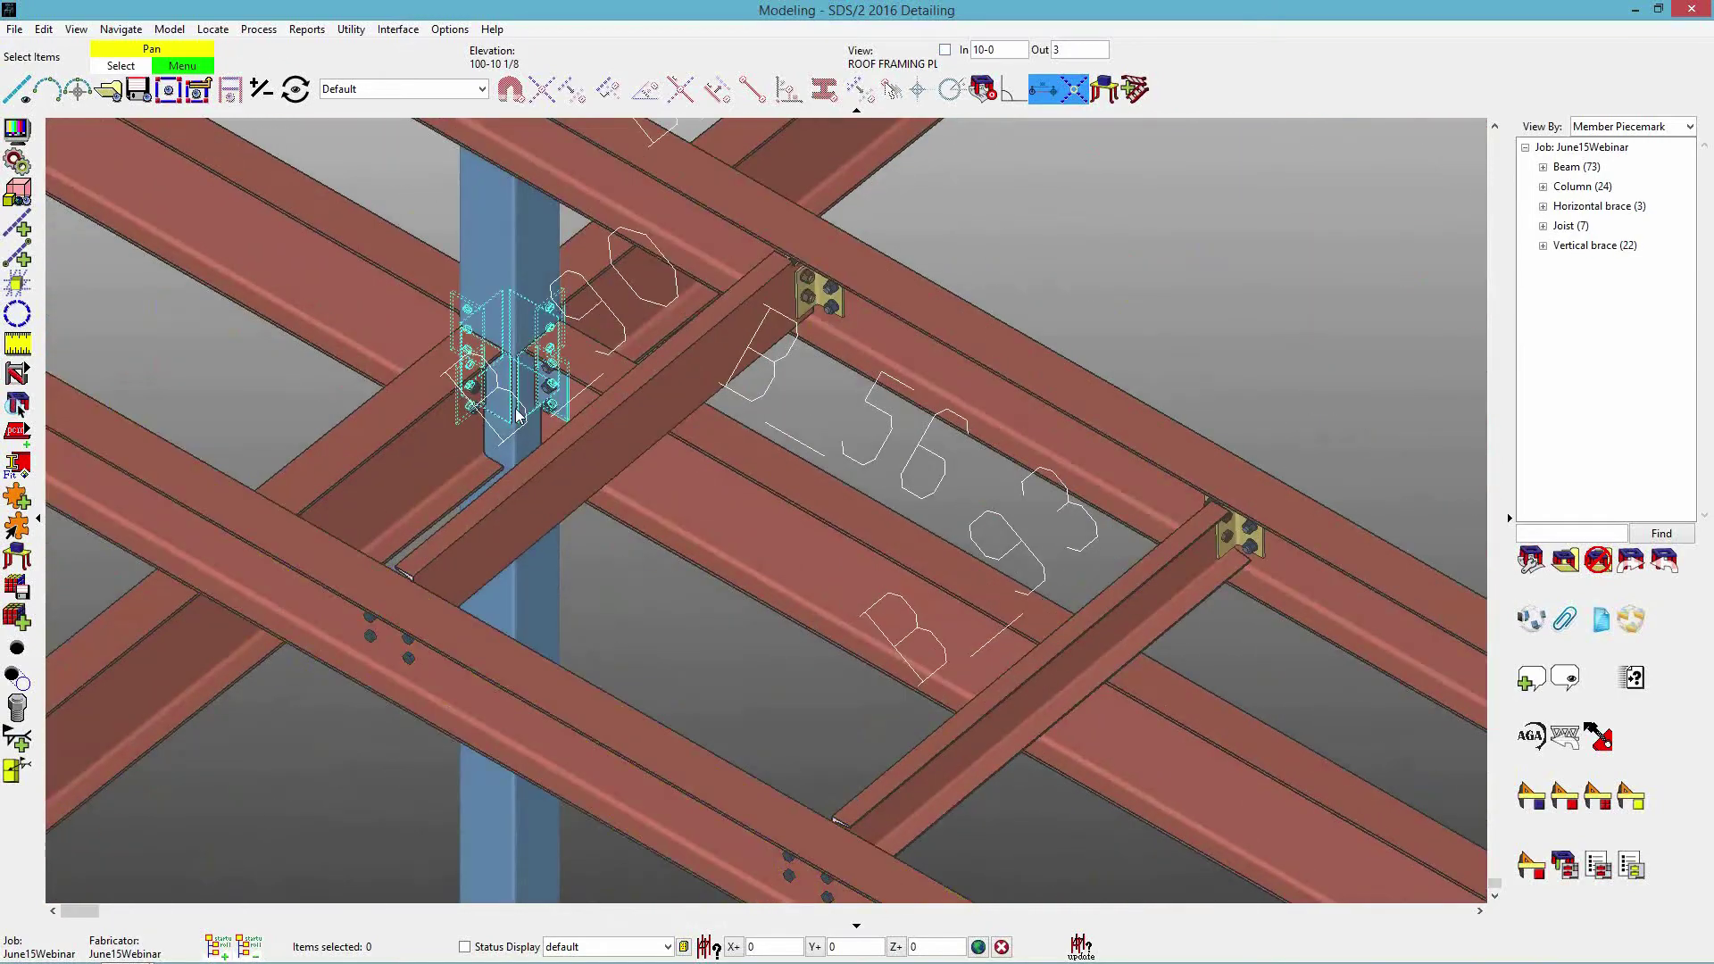
Open the SECOND FLOOR erection view and bring the beam connections at the tube column into close view.
left_click(108, 89)
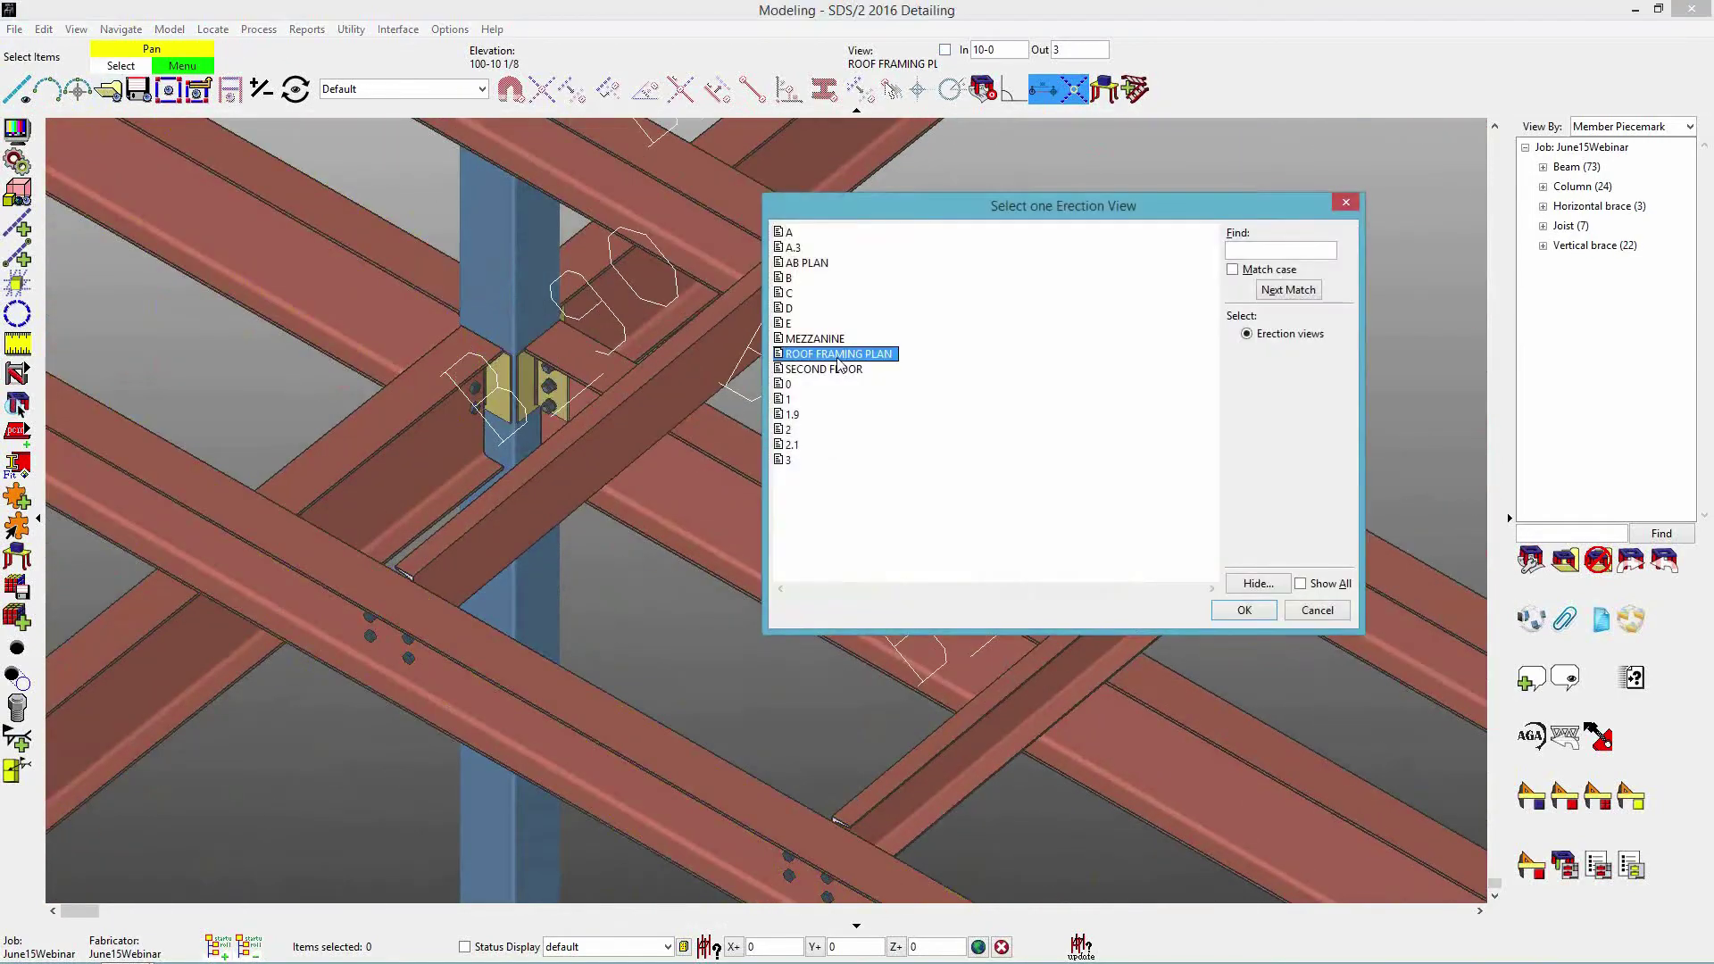
double_click(839, 368)
scroll(500, 519, "up", 10)
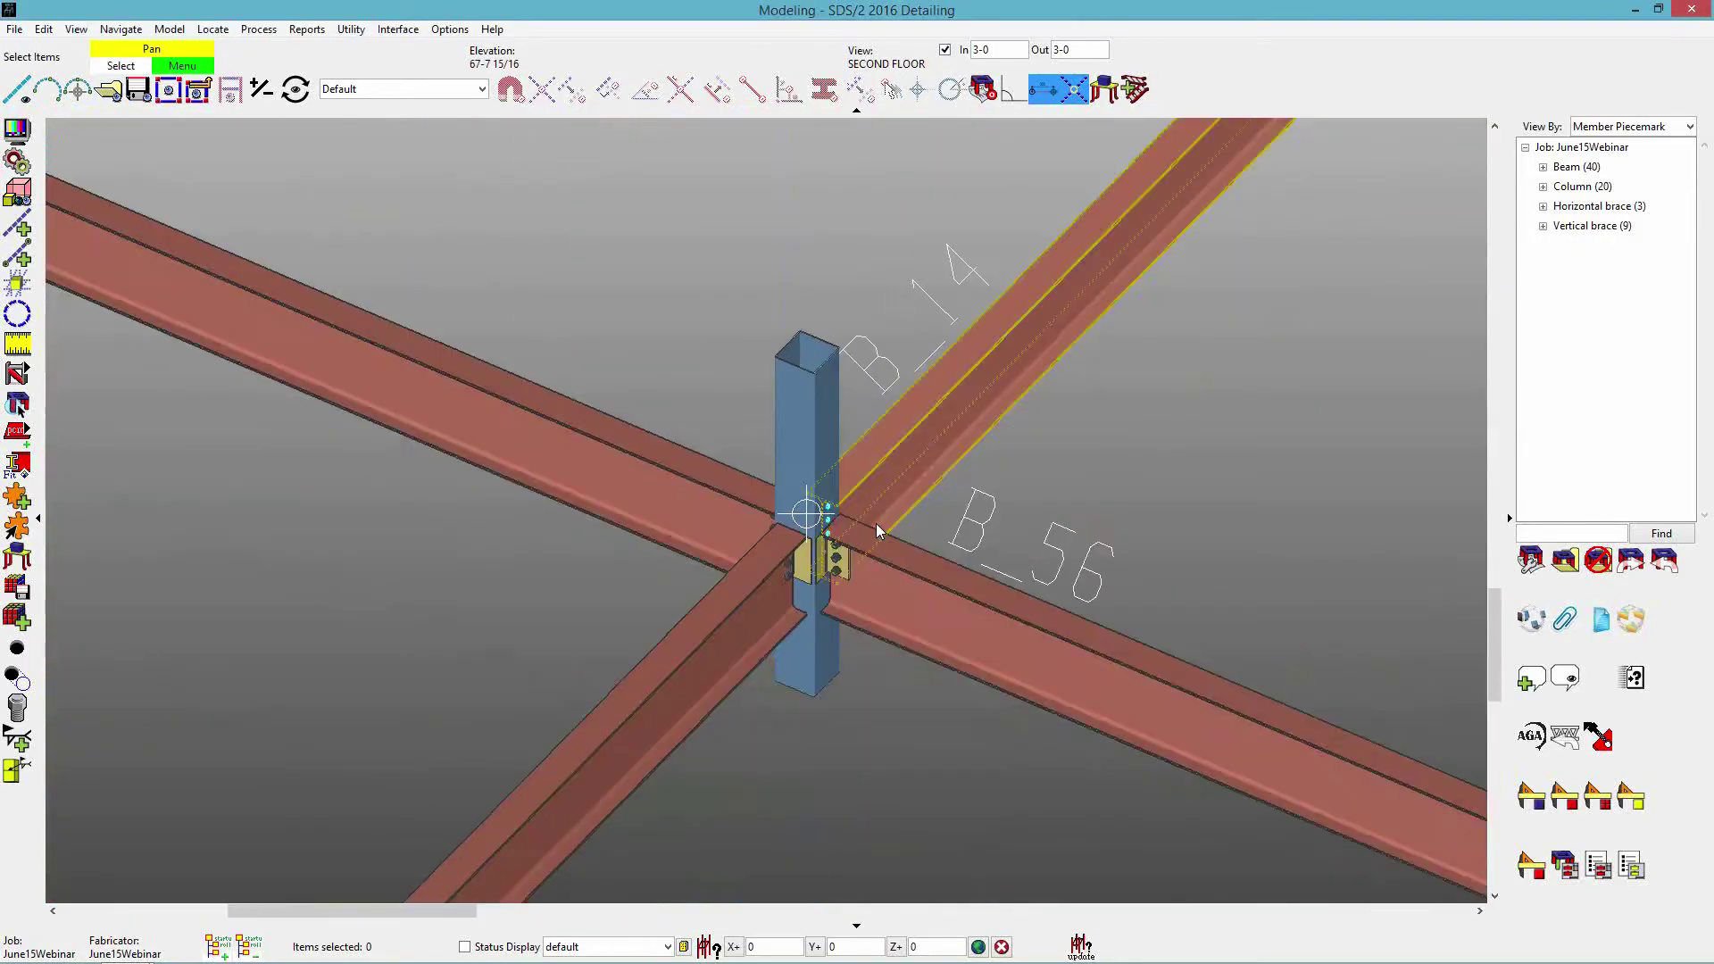
scroll(876, 523, "up", 5)
scroll(854, 550, "up", 1)
scroll(816, 644, "down", 1)
middle_click_drag(816, 644, 796, 616)
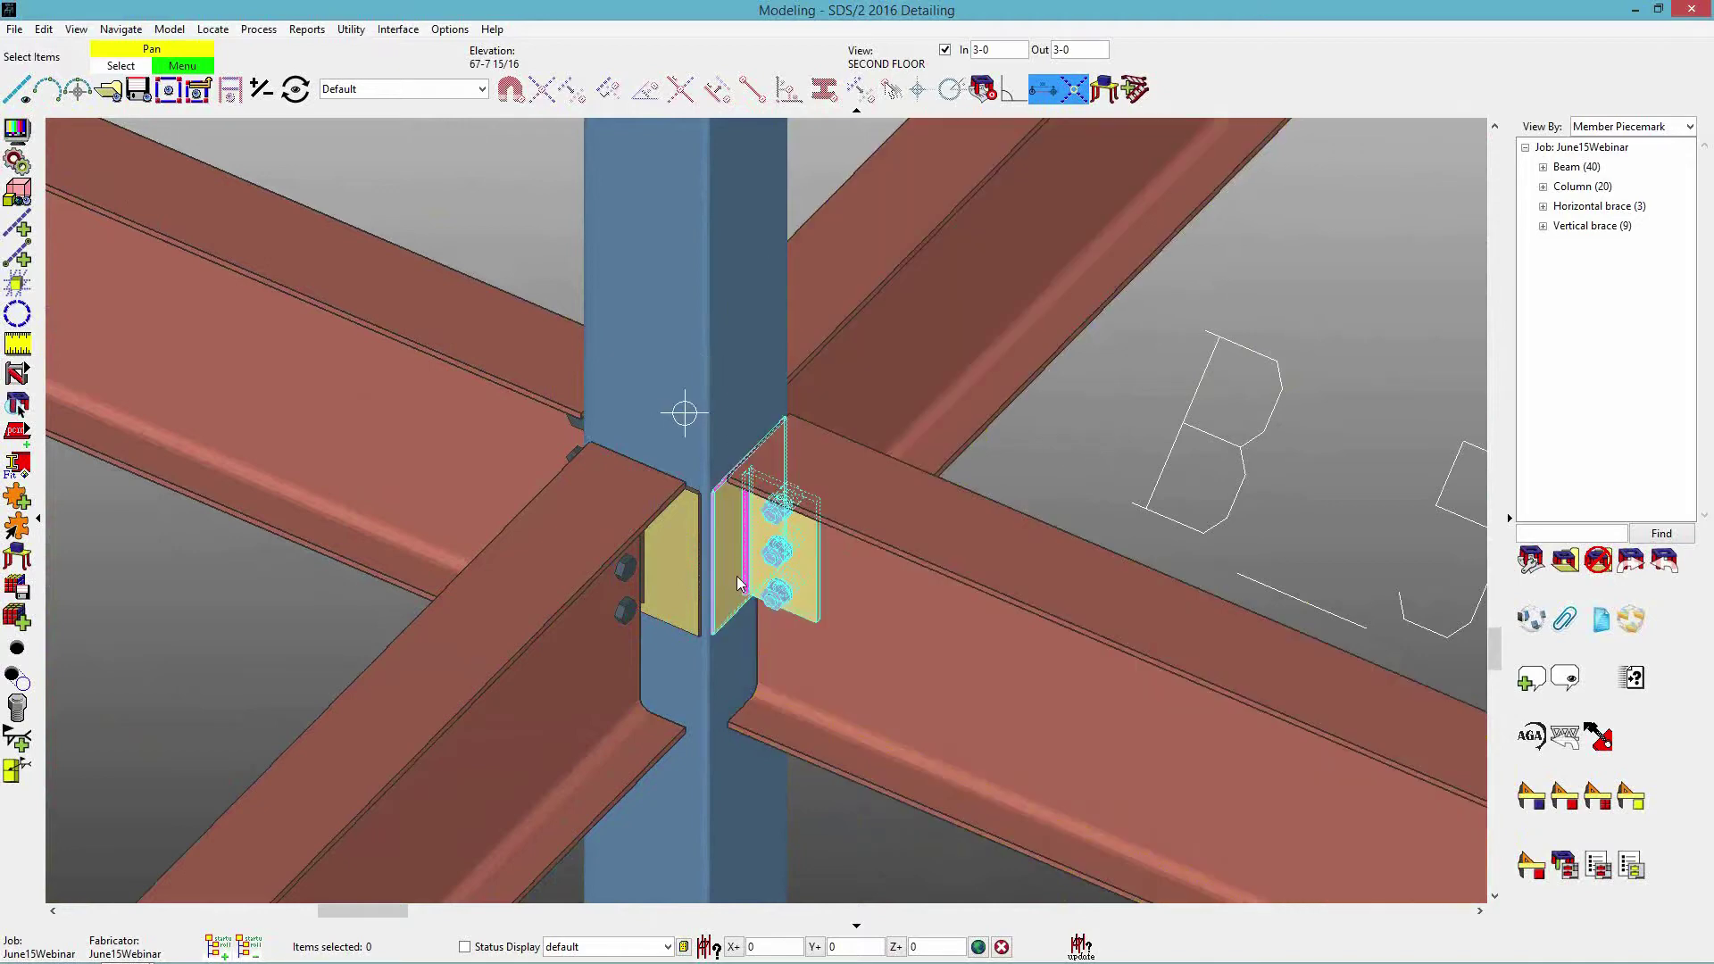
Examine the shear plates, bolts and column reinforcement plates where the beams meet the tube column.
scroll(736, 575, "up", 4)
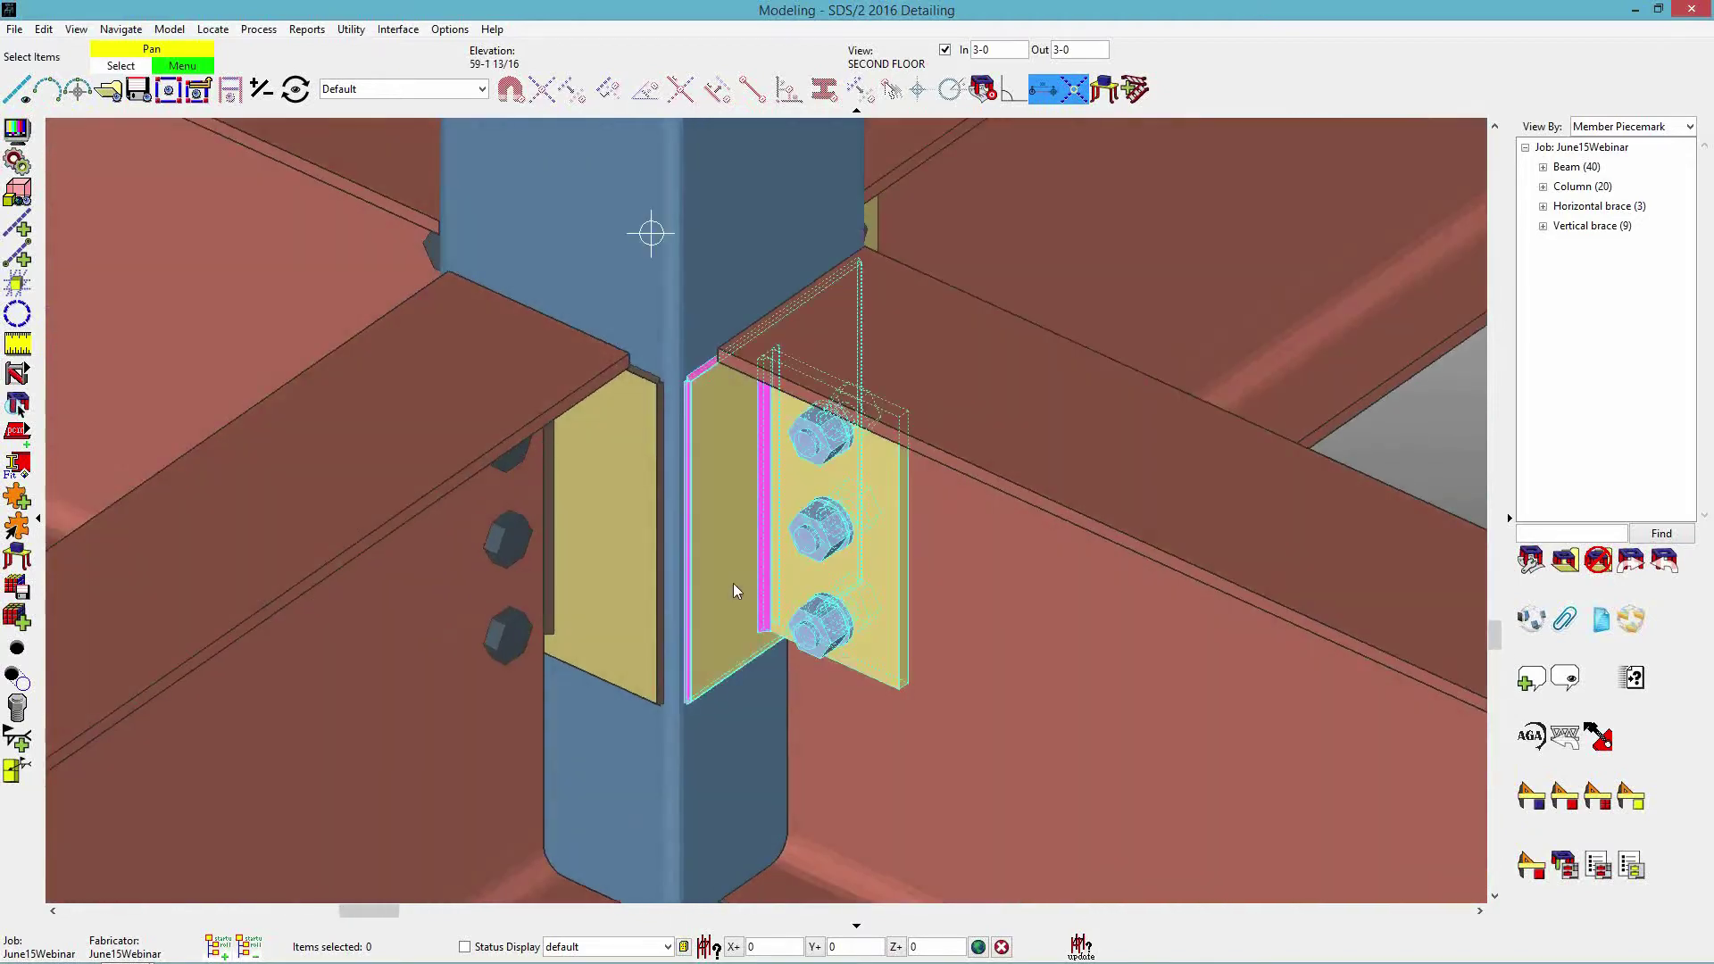
scroll(732, 582, "down", 2)
scroll(735, 675, "down", 2)
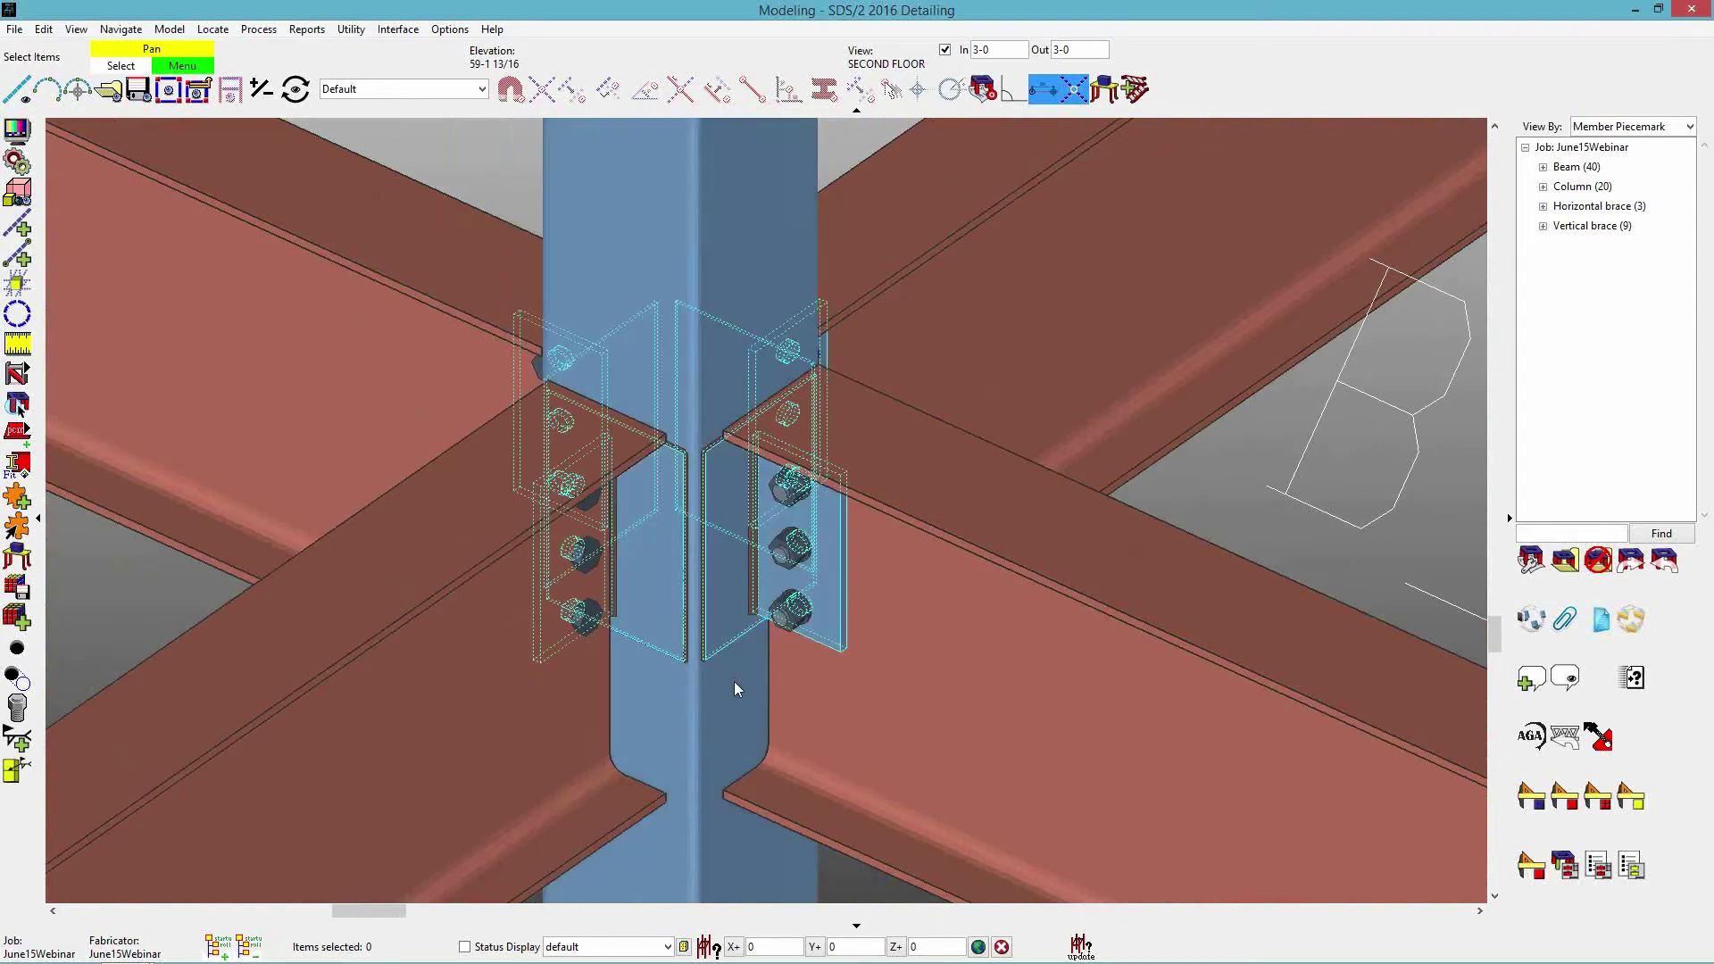
scroll(725, 565, "up", 4)
scroll(737, 569, "up", 1)
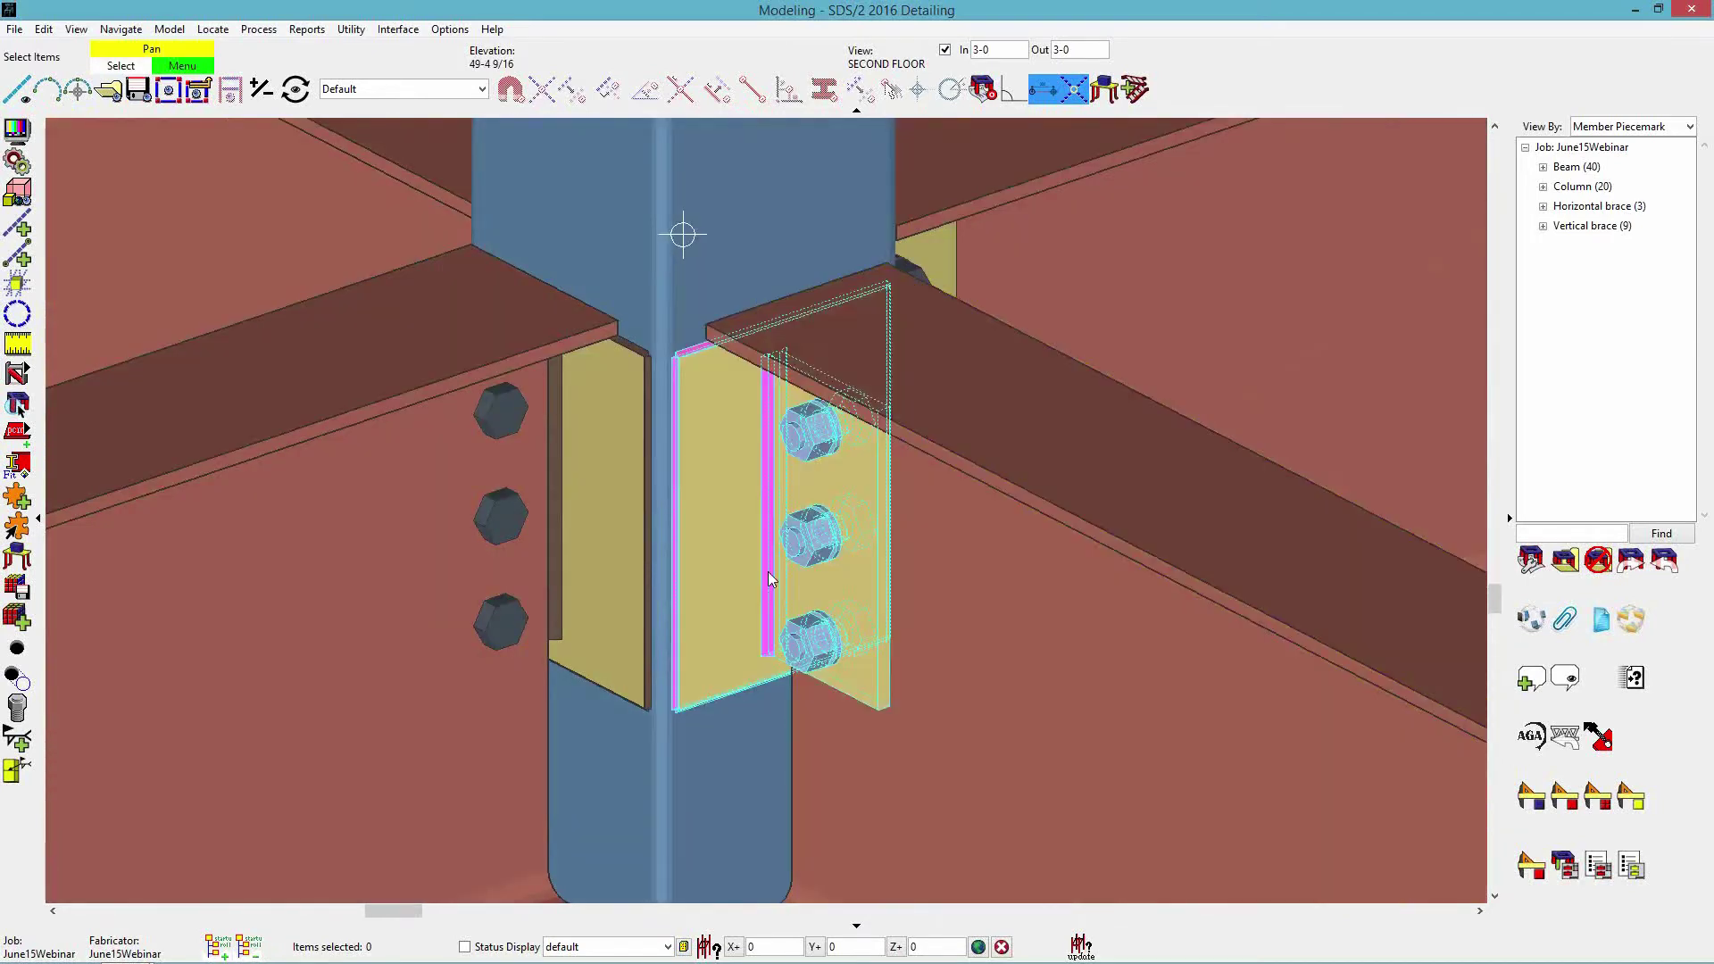
middle_click_drag(750, 603, 746, 635)
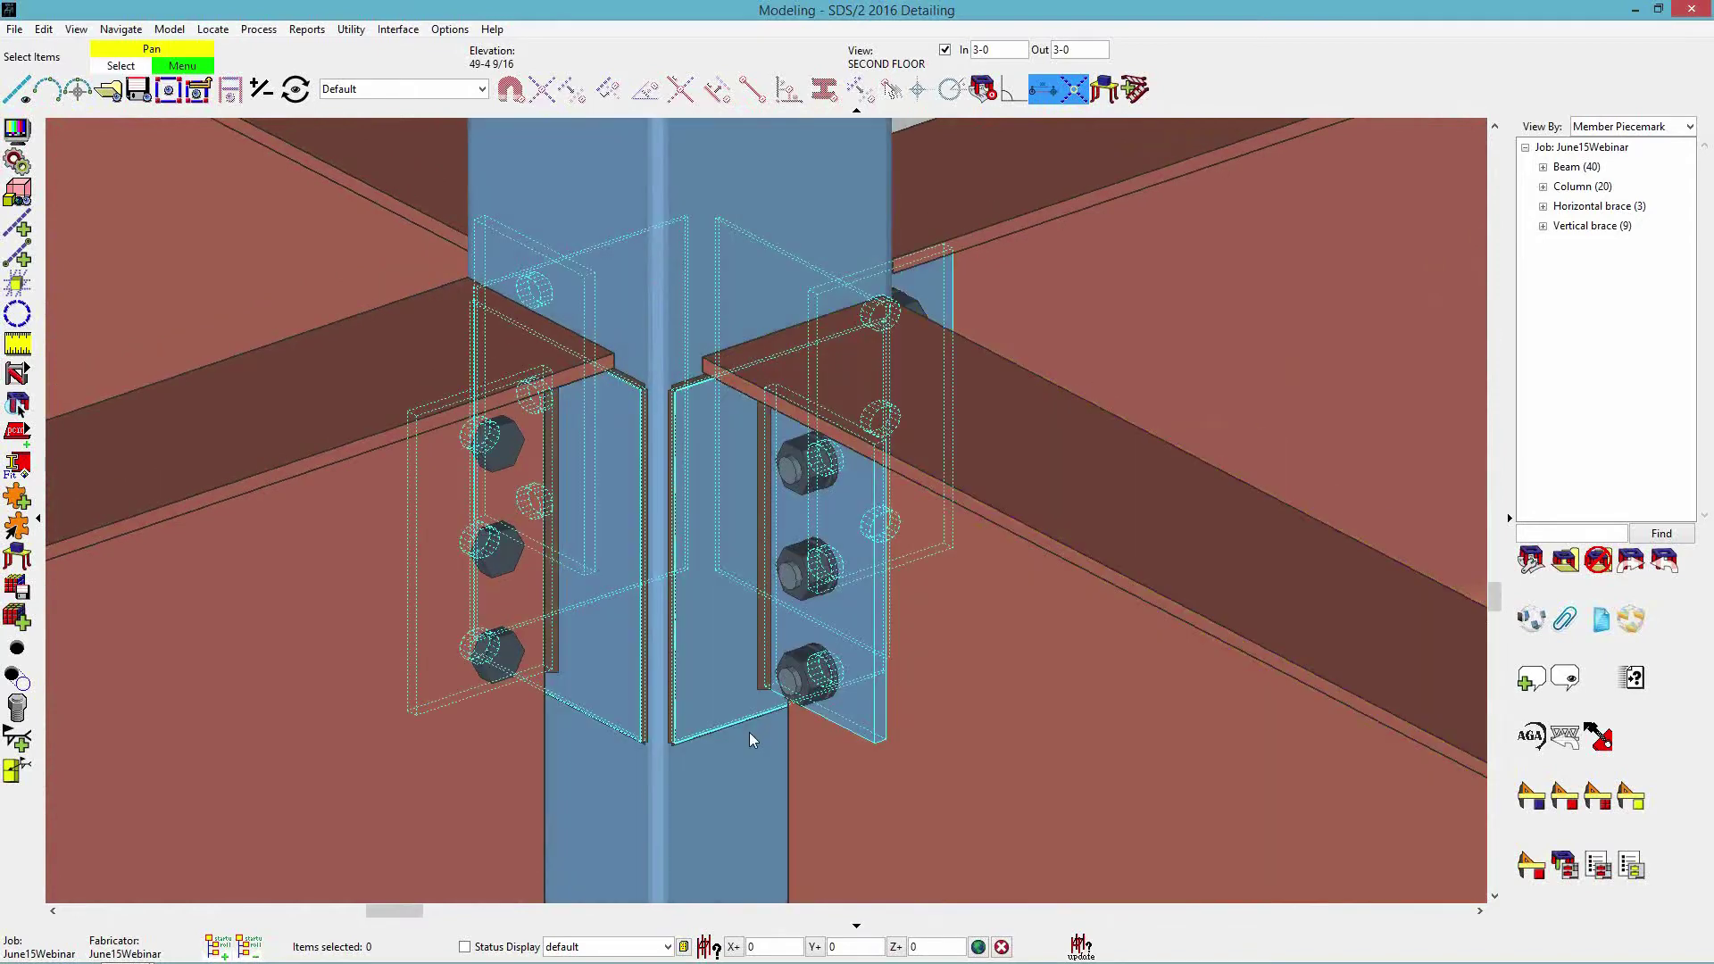
key("shift")
mouse_move(741, 640)
middle_mouse_down("shift")
mouse_move(780, 635)
mouse_move(768, 627)
middle_mouse_up("shift")
scroll(768, 627, "down", 2)
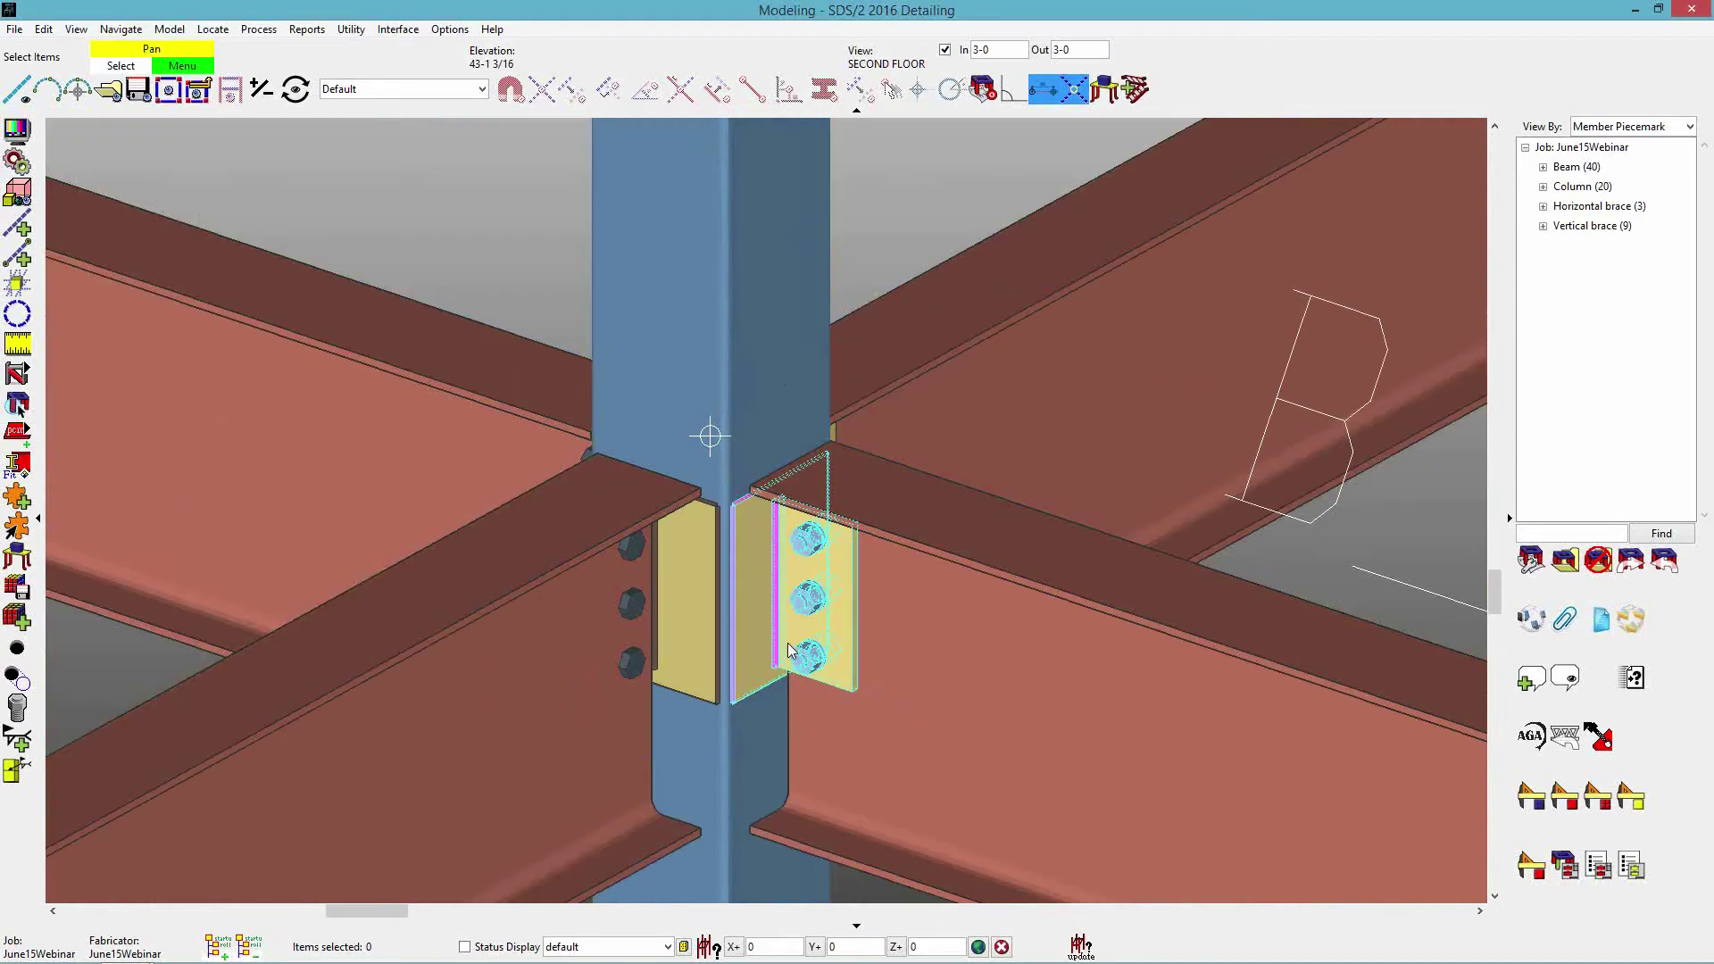
Open the left-end shear plate connection component at the tube column and review its Column Reinf Plate settings.
double_click(765, 626)
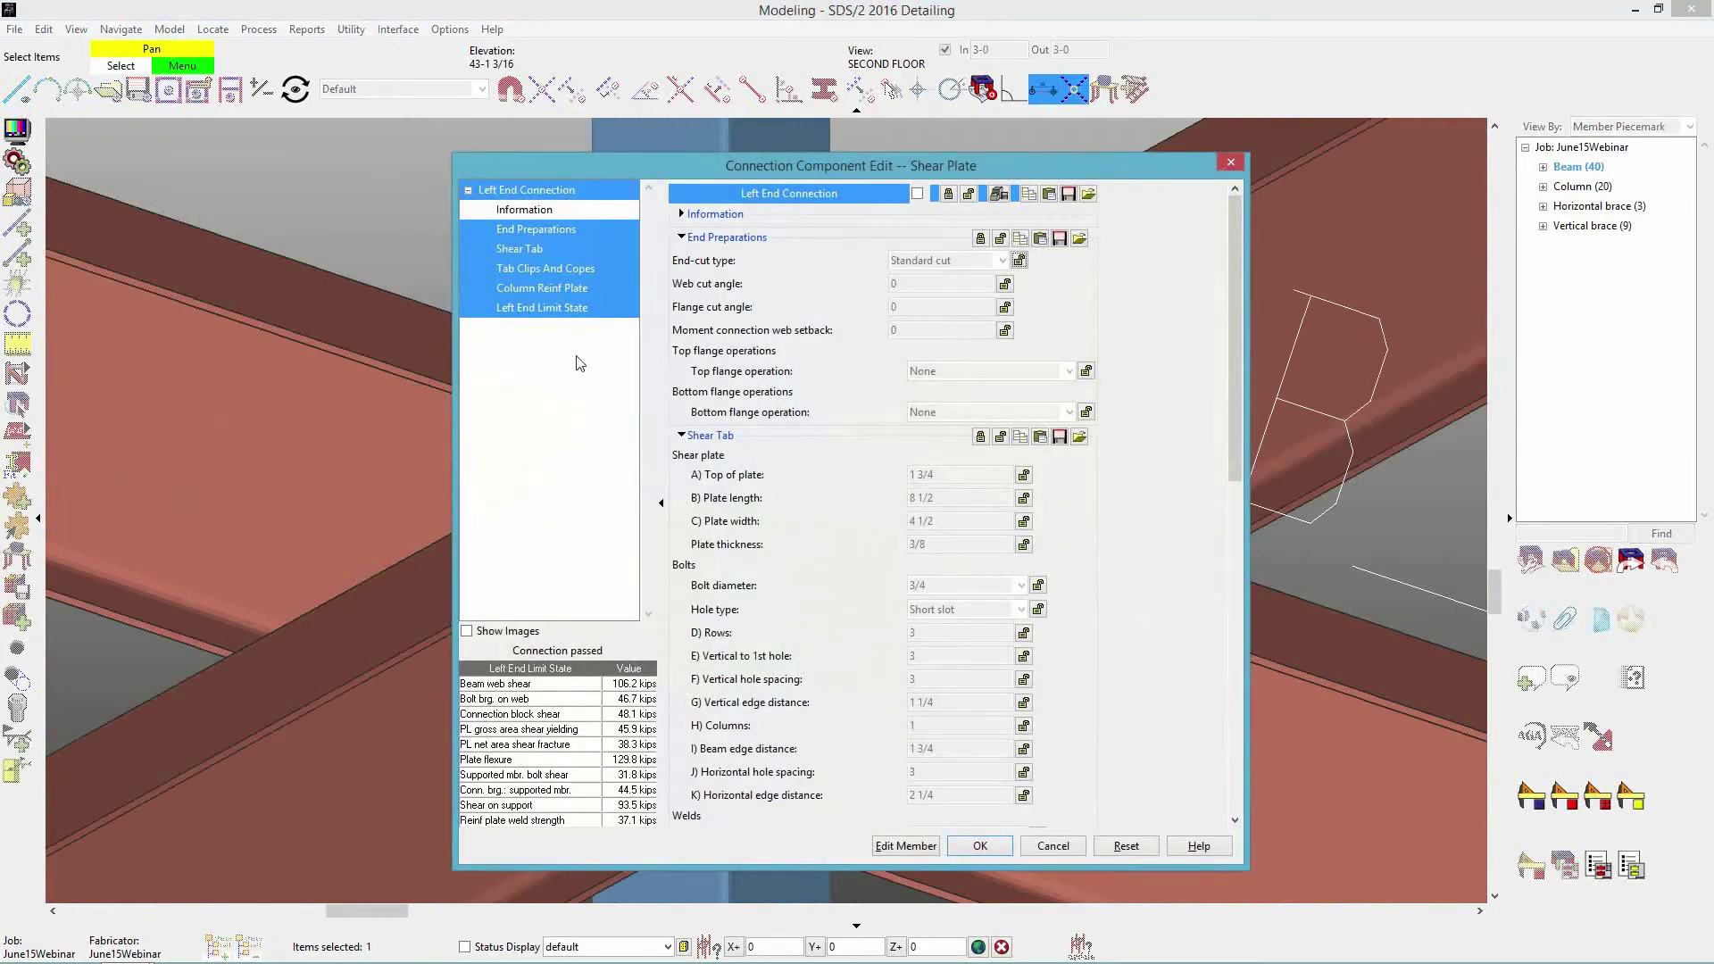
left_click(556, 290)
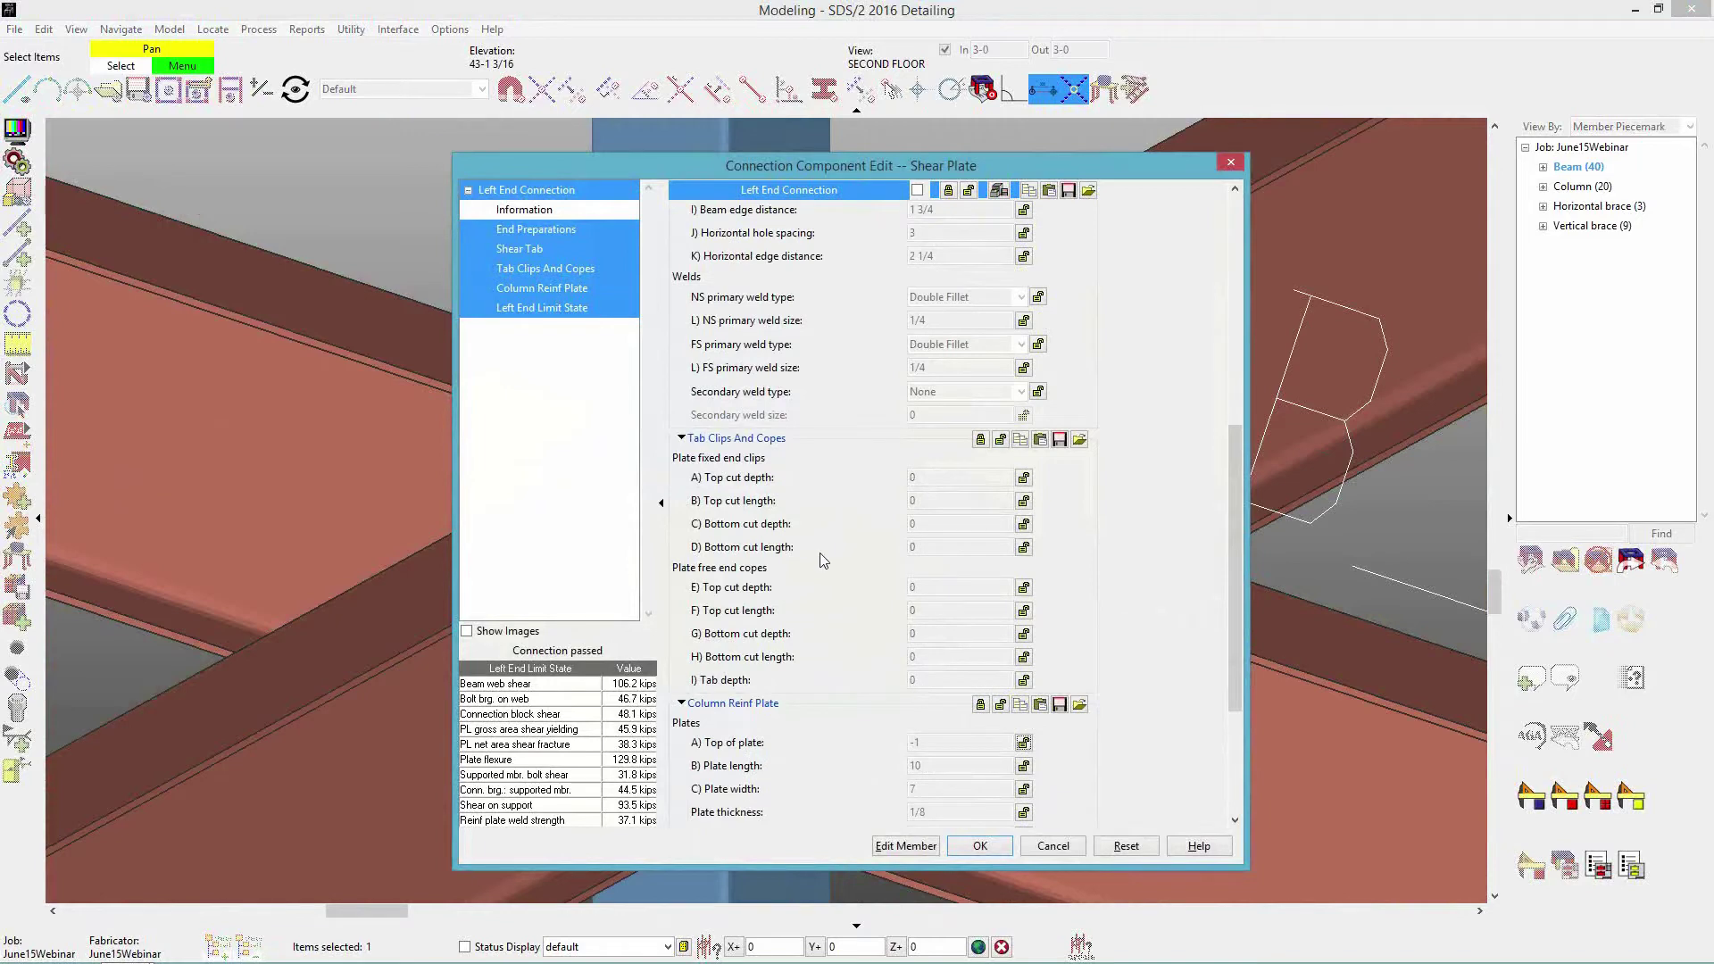
left_click_drag(1237, 607, 1179, 659)
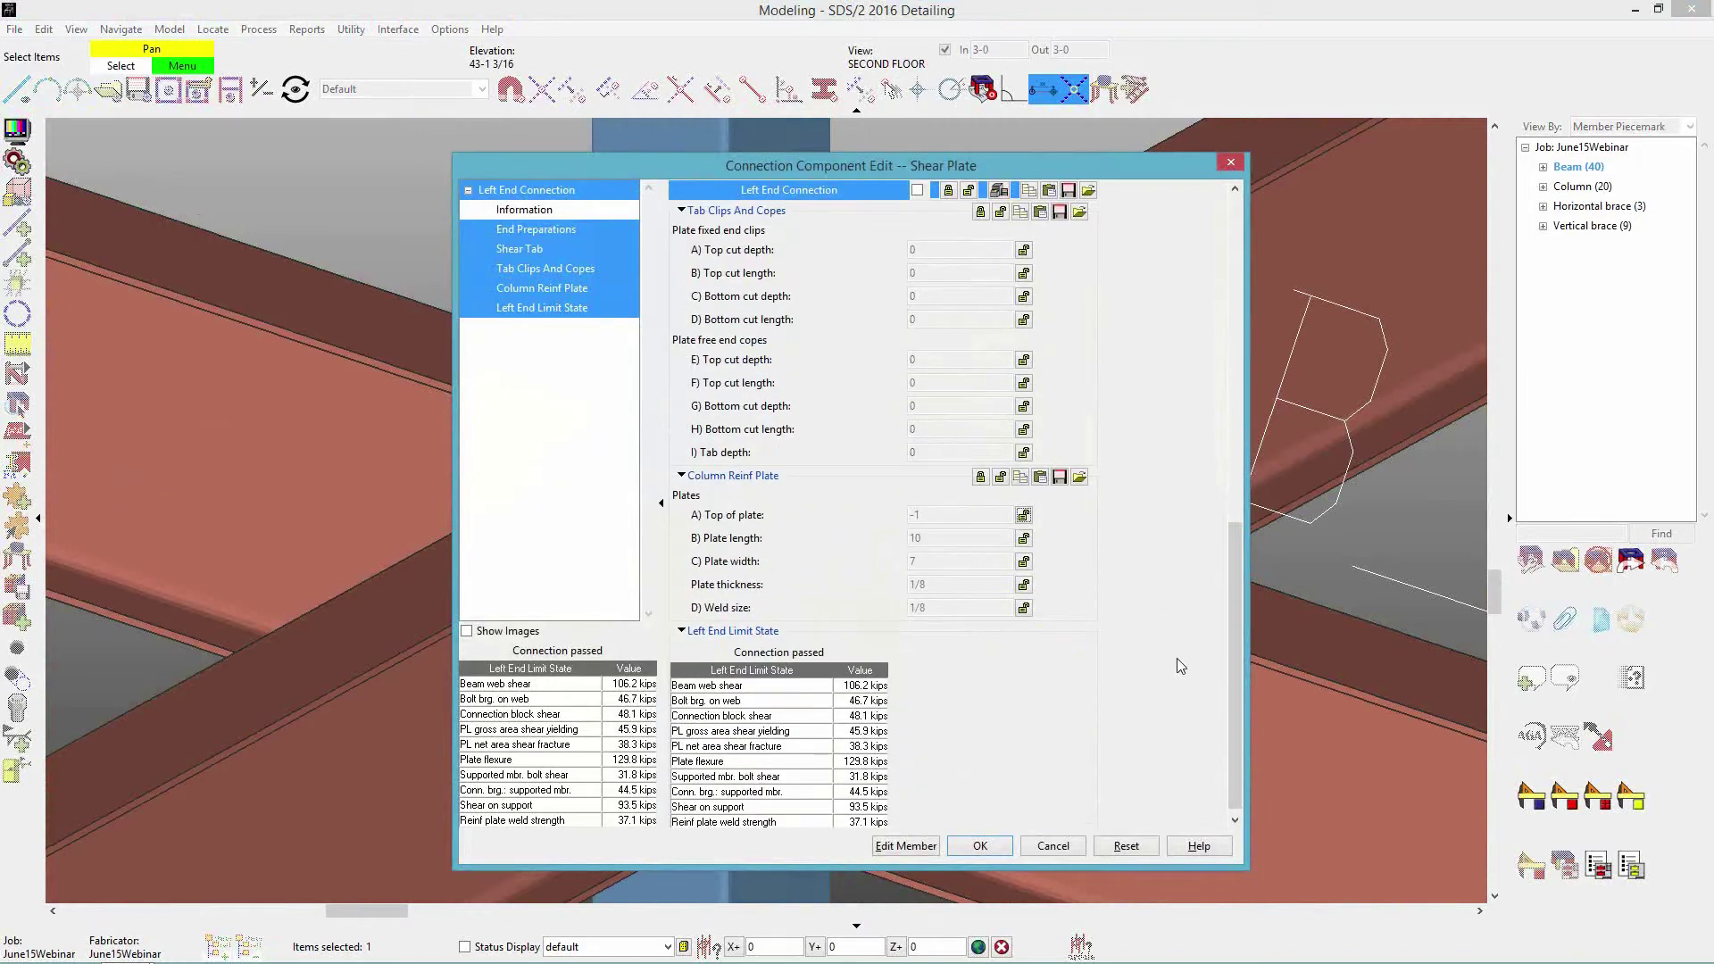
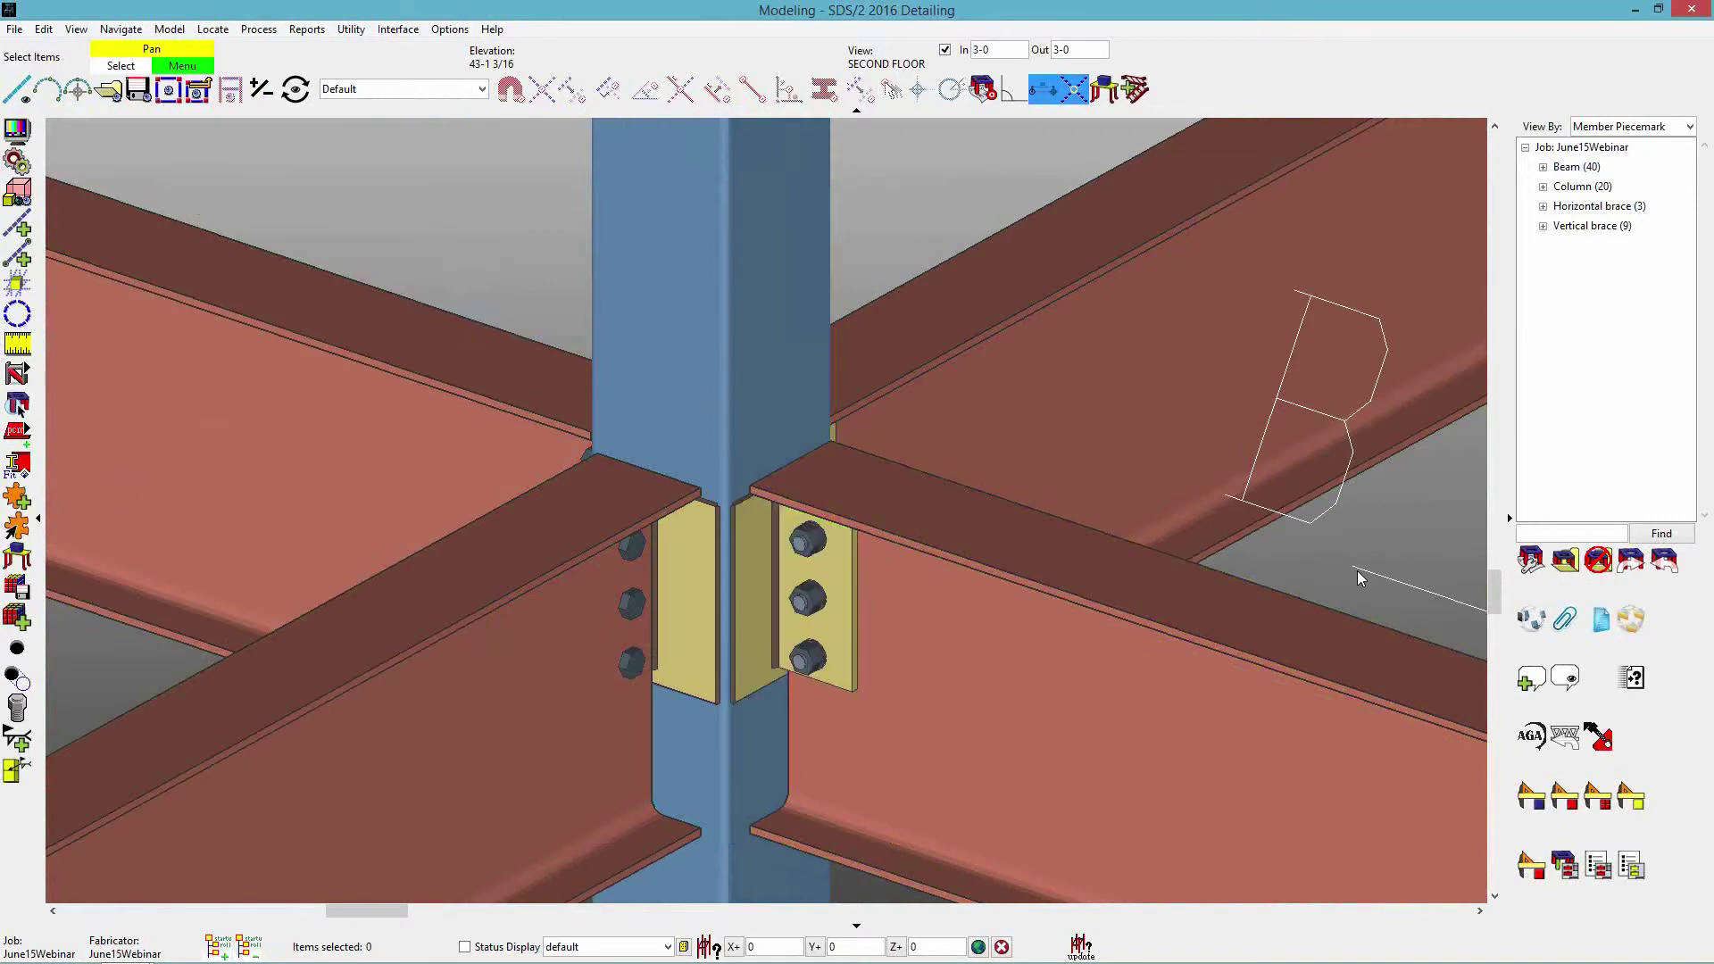
Set the left-end connection of the W18x35 beam at the tube column to Shear with a welded moment.
middle_click_drag(905, 577, 939, 601)
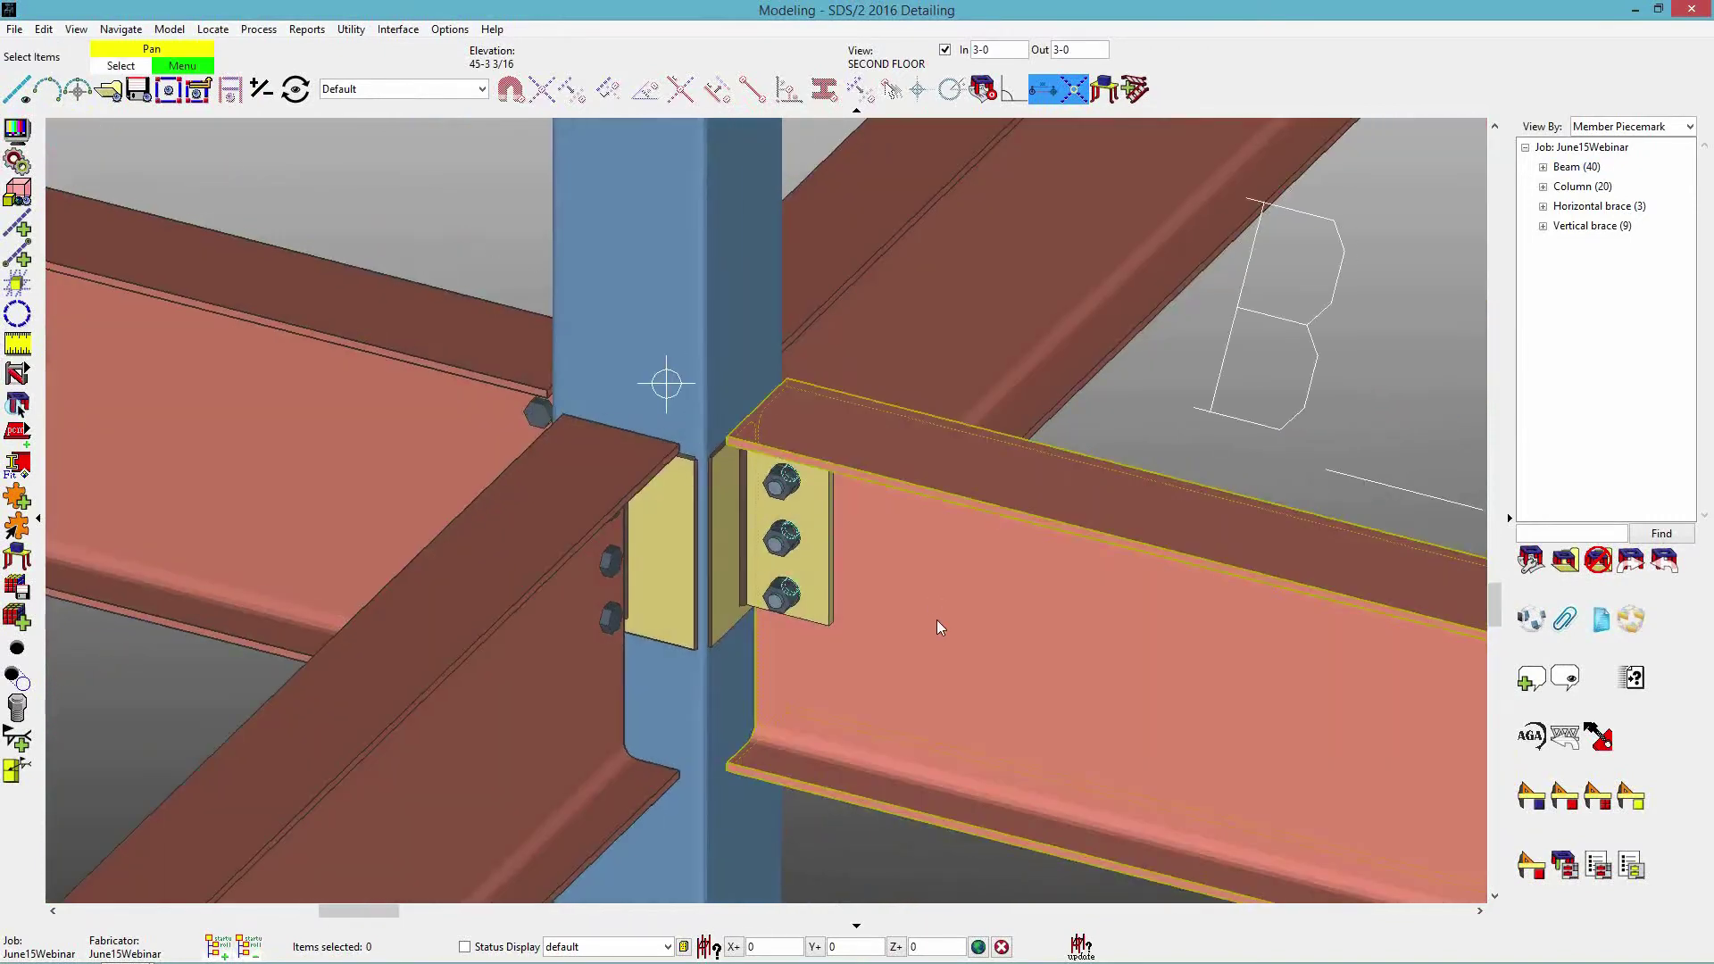
double_click(932, 650)
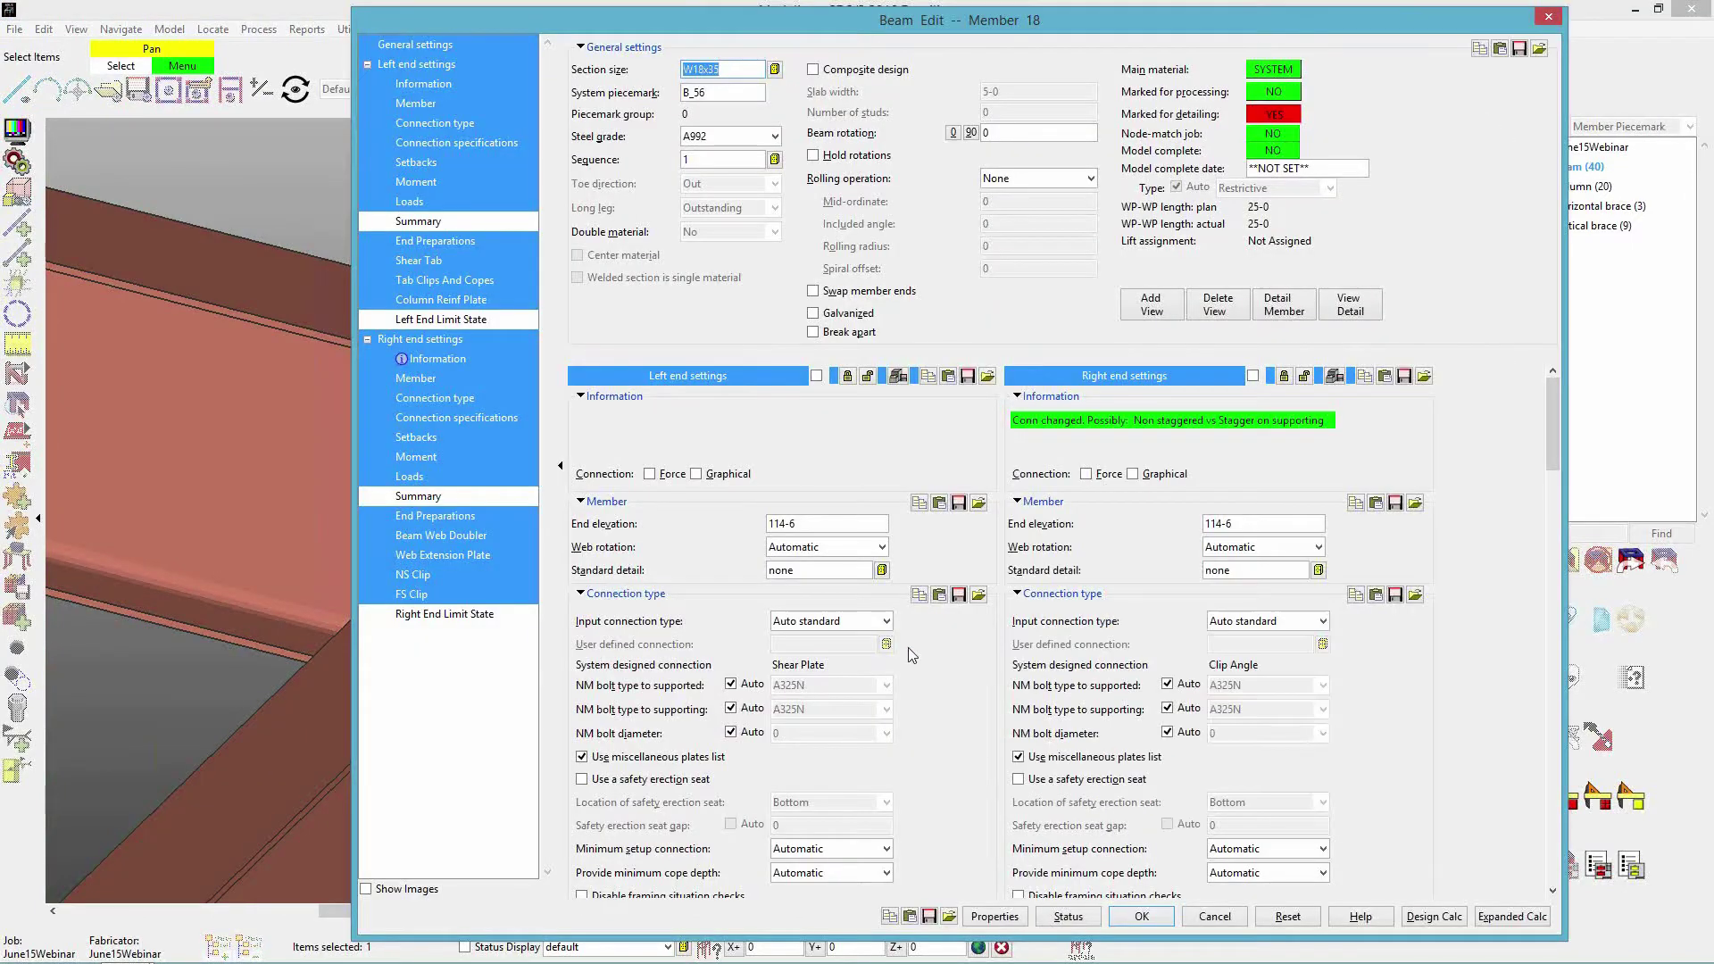
left_click(887, 620)
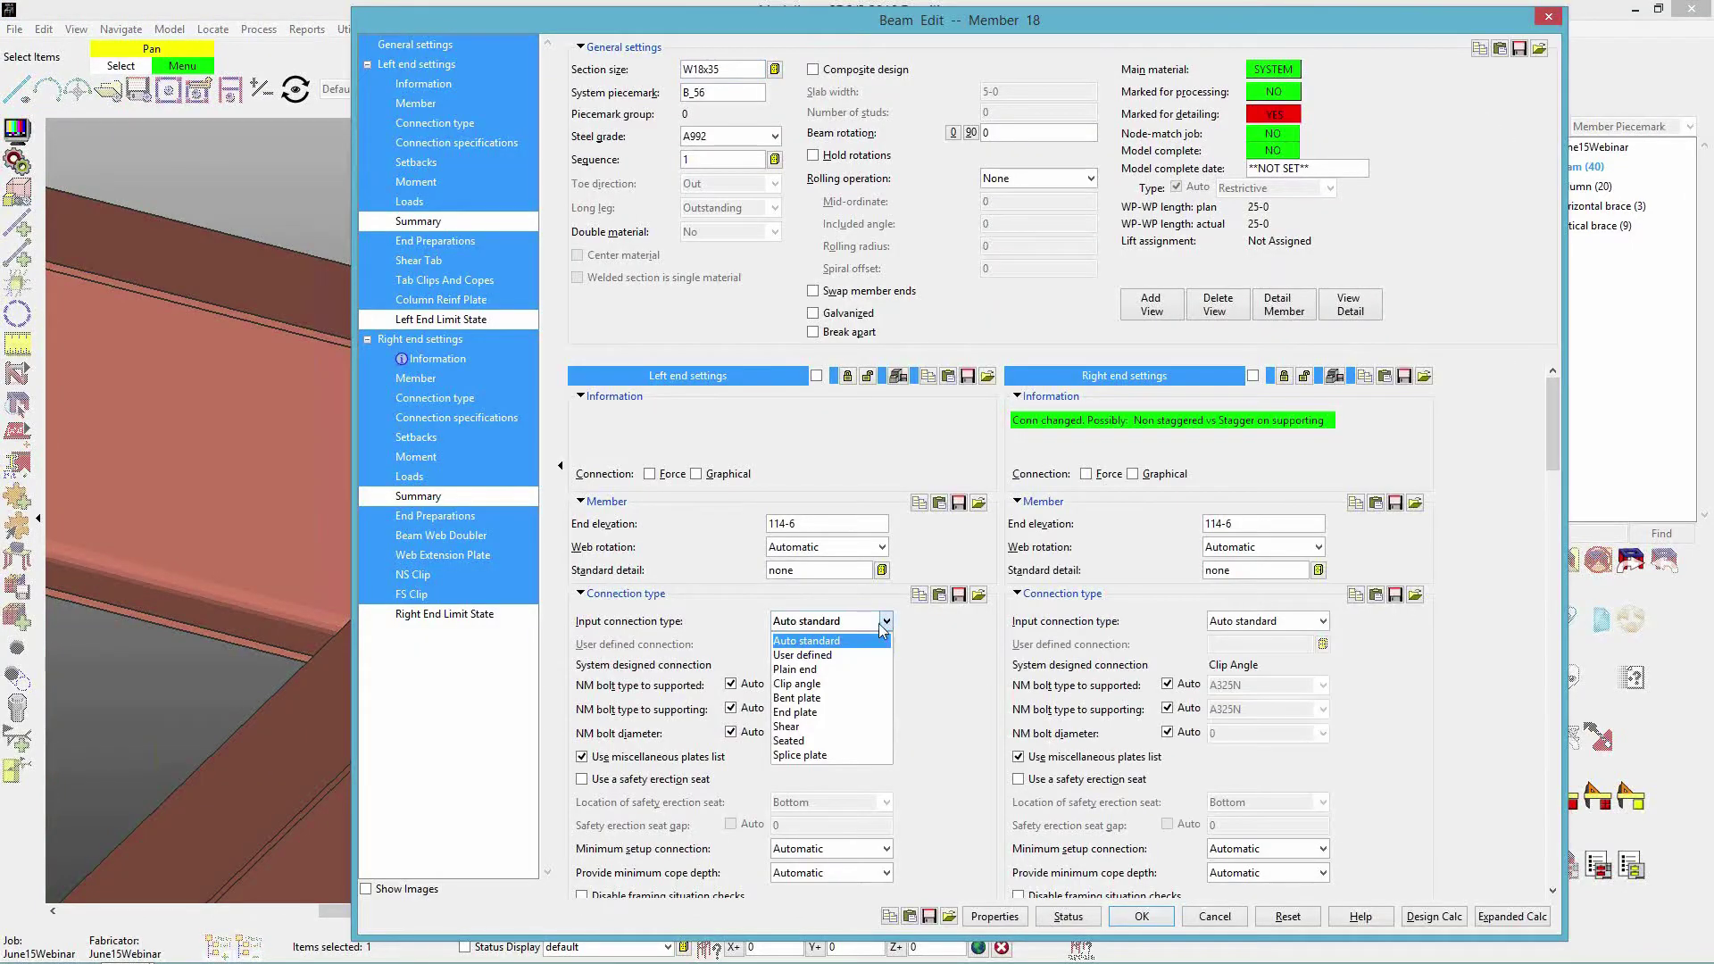
left_click(810, 725)
scroll(940, 650, "down", 15)
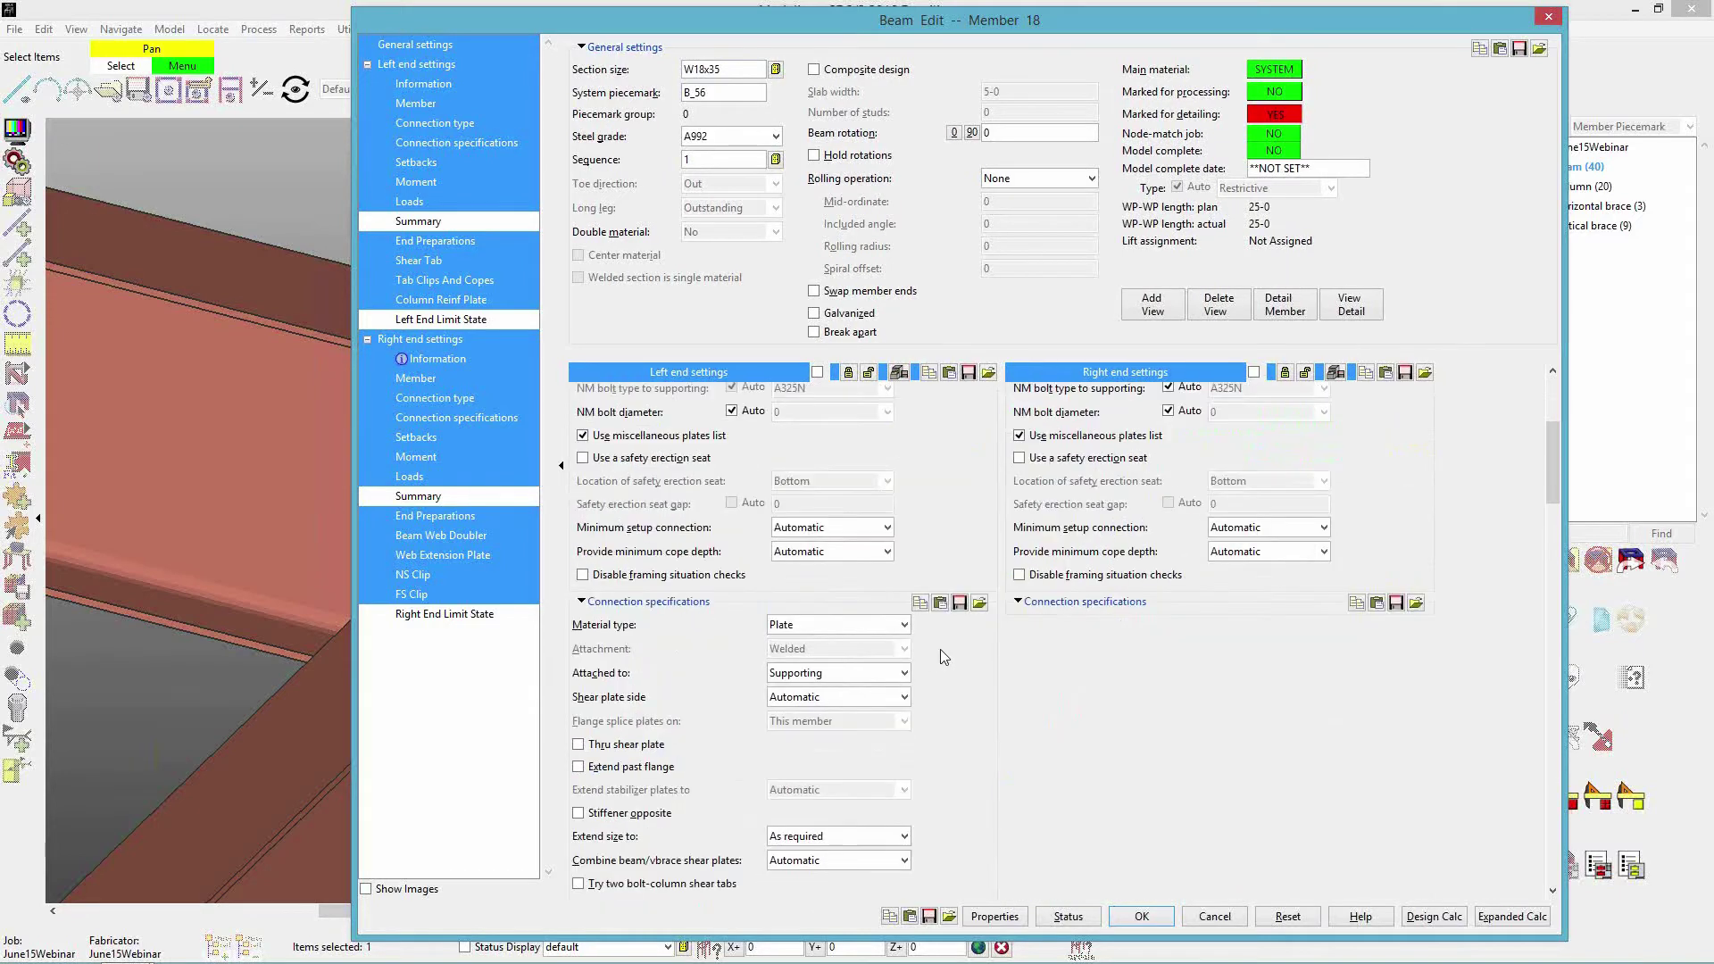
left_click(846, 610)
left_click(808, 645)
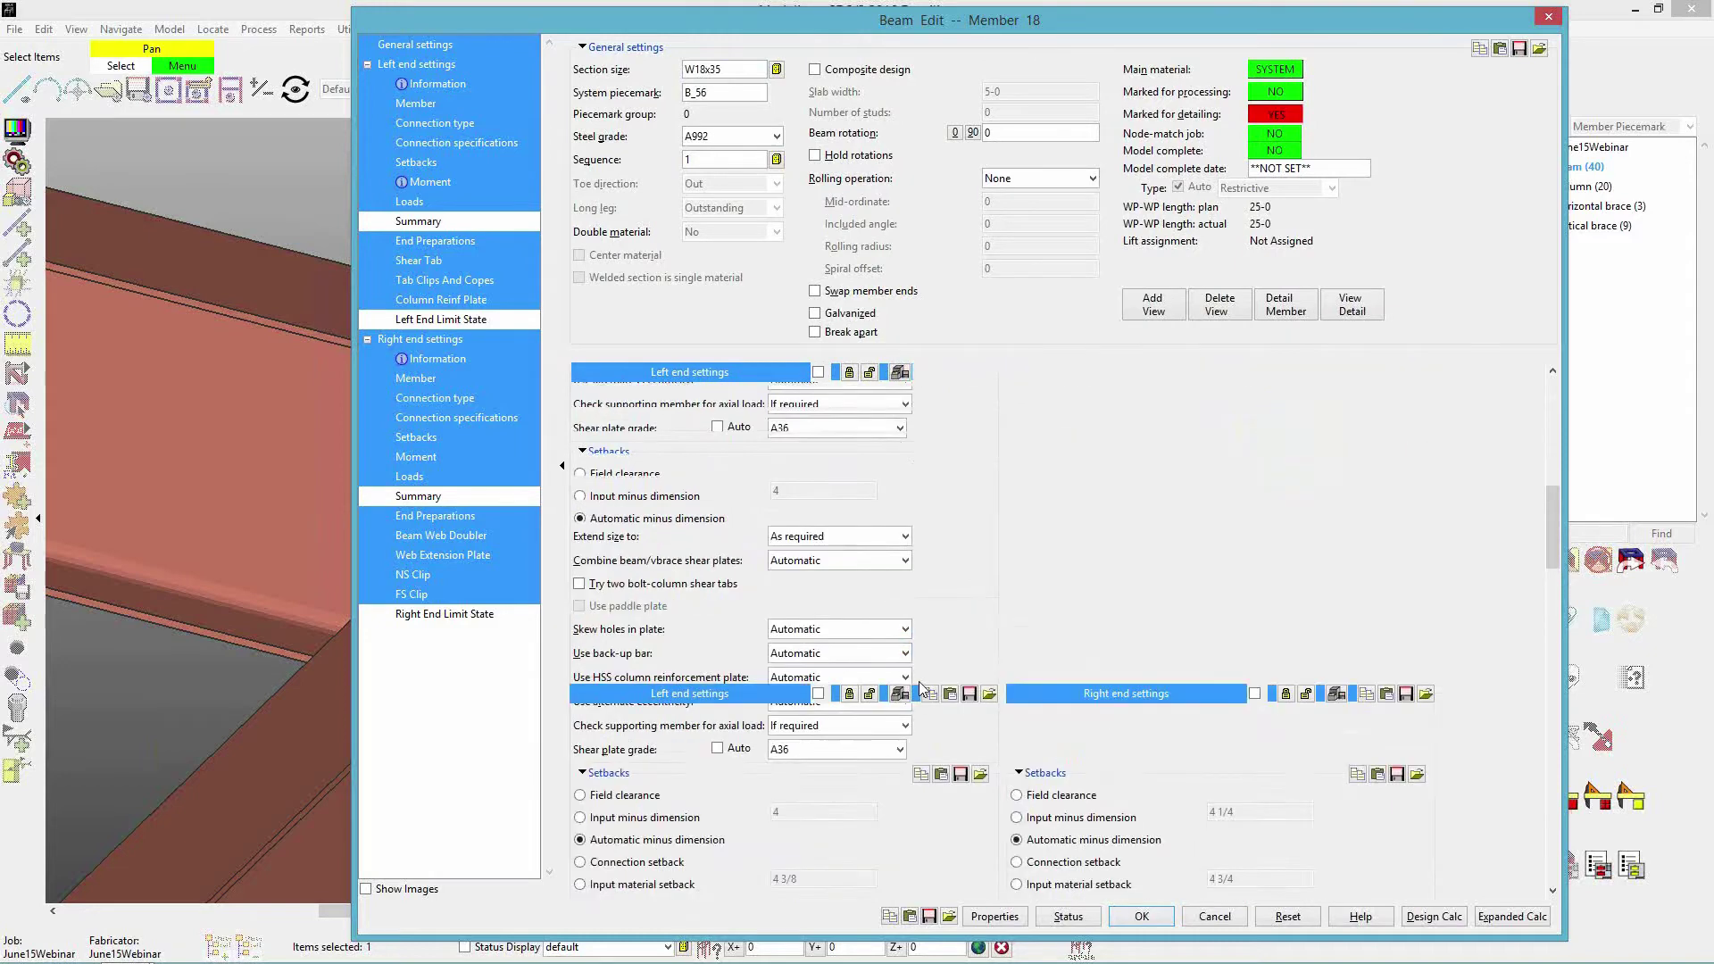
Override the automatic left-end moment load with 100 kip-in and apply the changes to the beam.
scroll(924, 685, "up", 12)
scroll(976, 545, "down", 2)
scroll(977, 545, "down", 10)
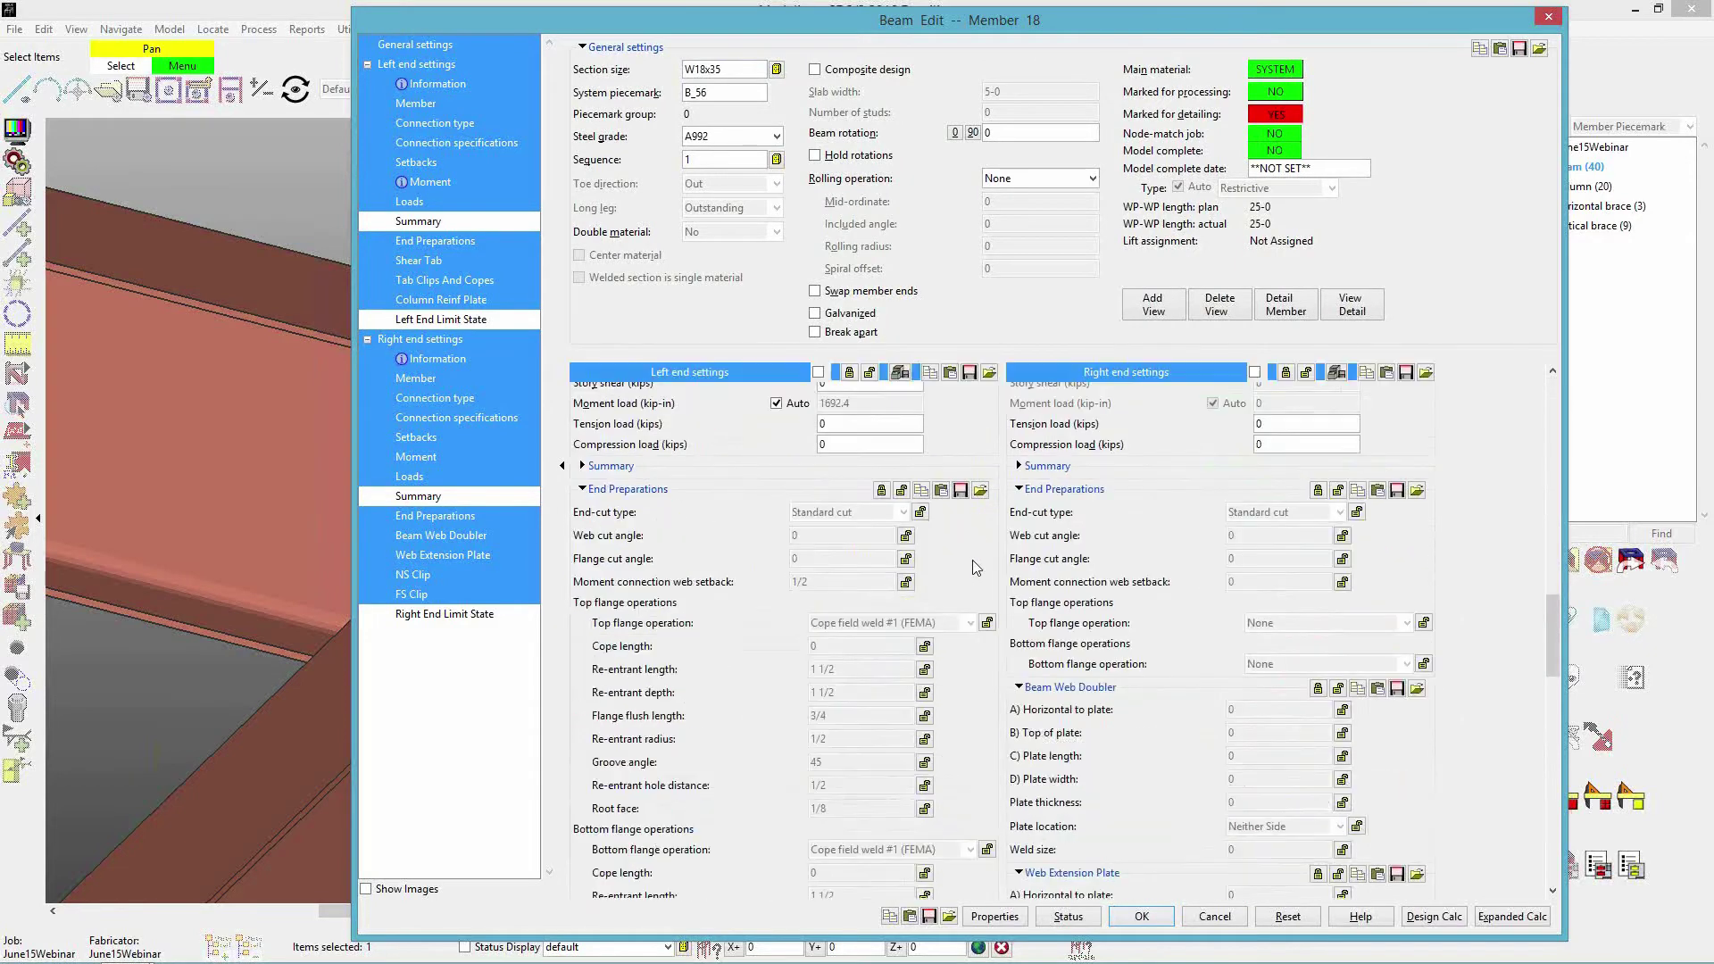
left_click(790, 568)
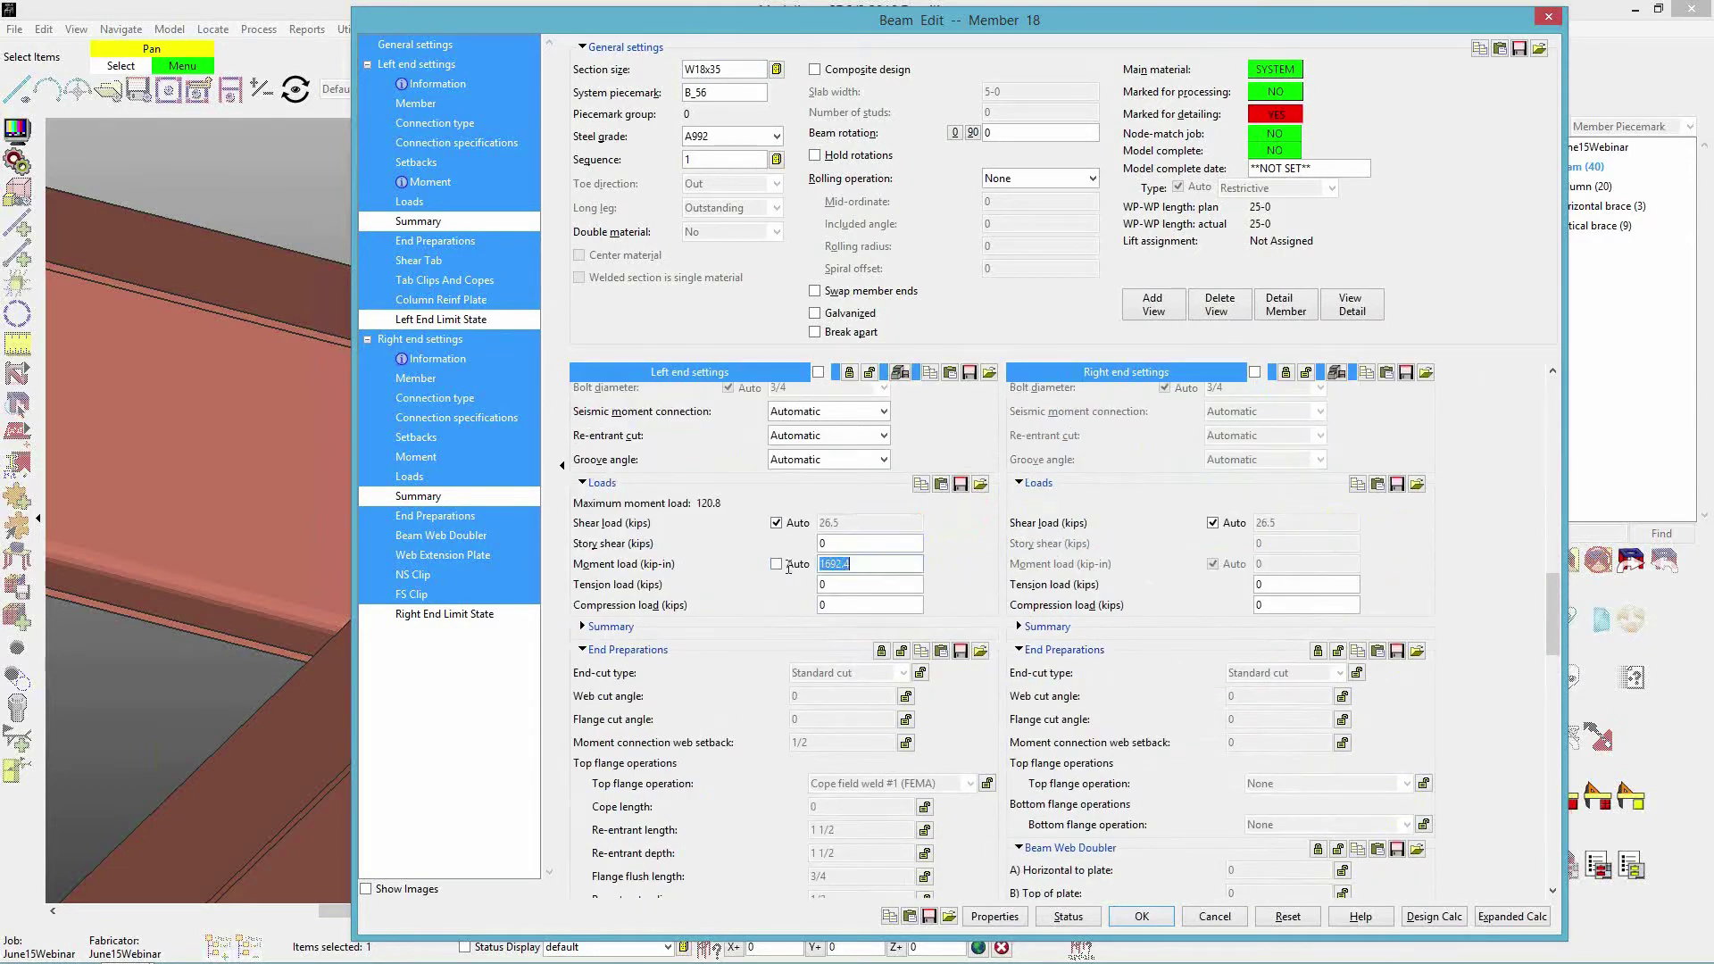
type("100")
key("Tab")
key("Return")
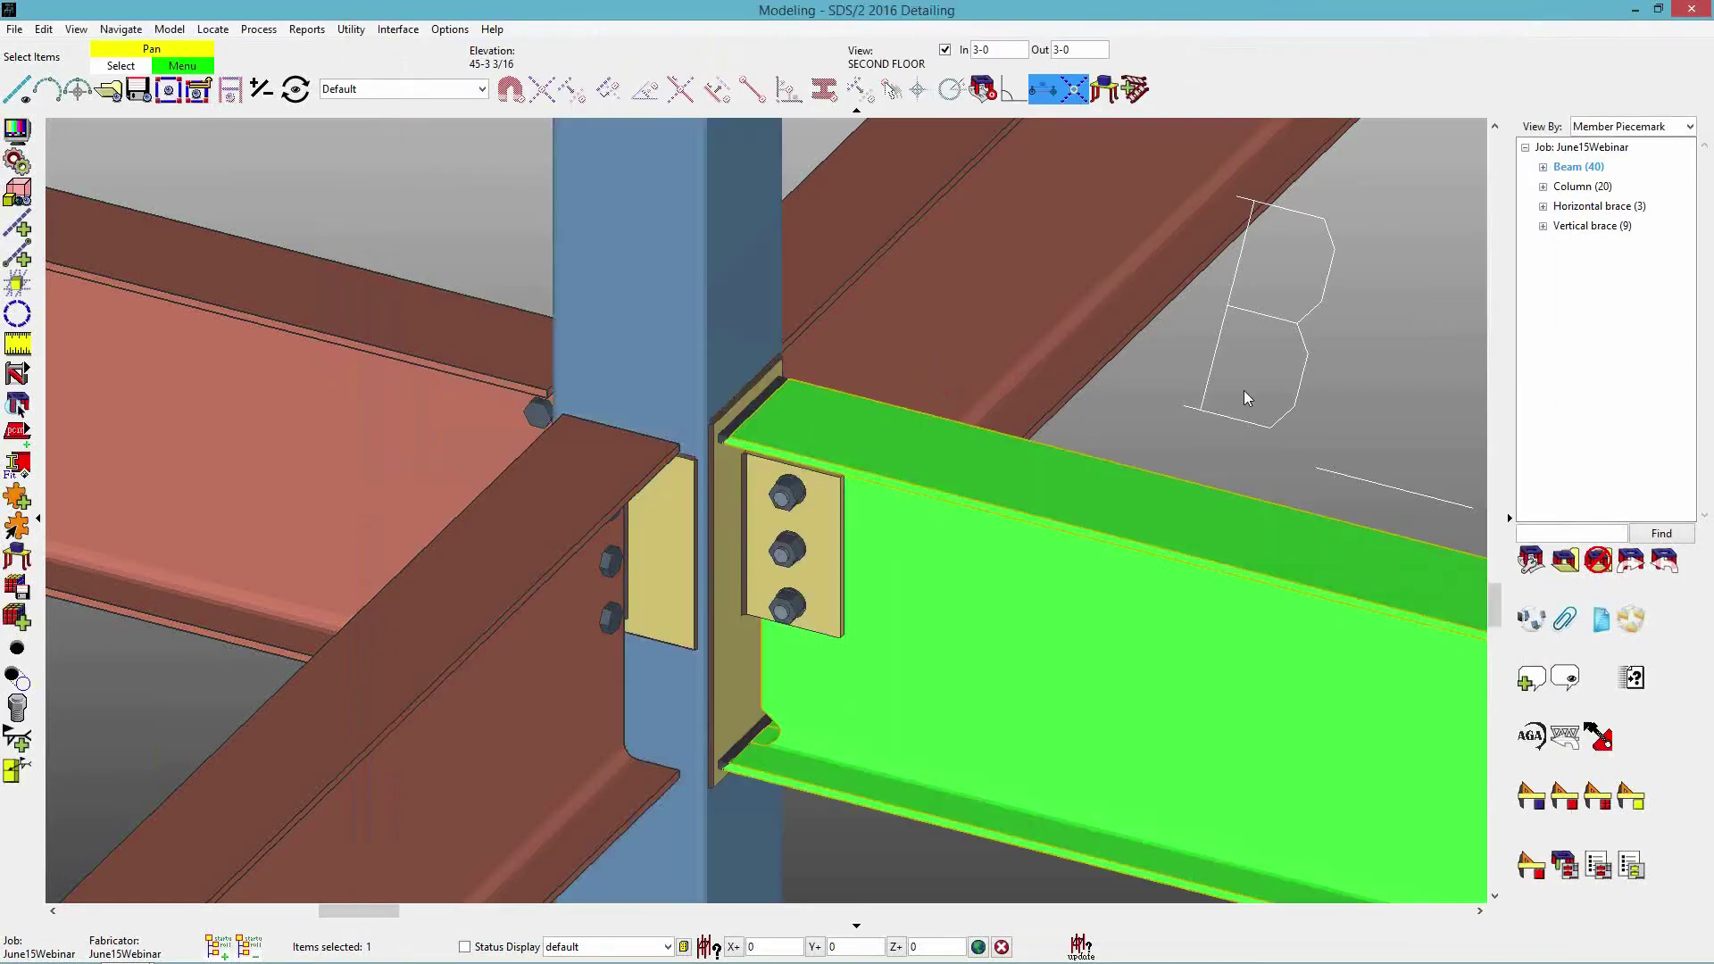
left_click(1244, 389)
Inspect the moment connection at the tube column, and reset the beam's left-end connection type to Auto standard.
middle_click_drag(854, 581, 864, 555)
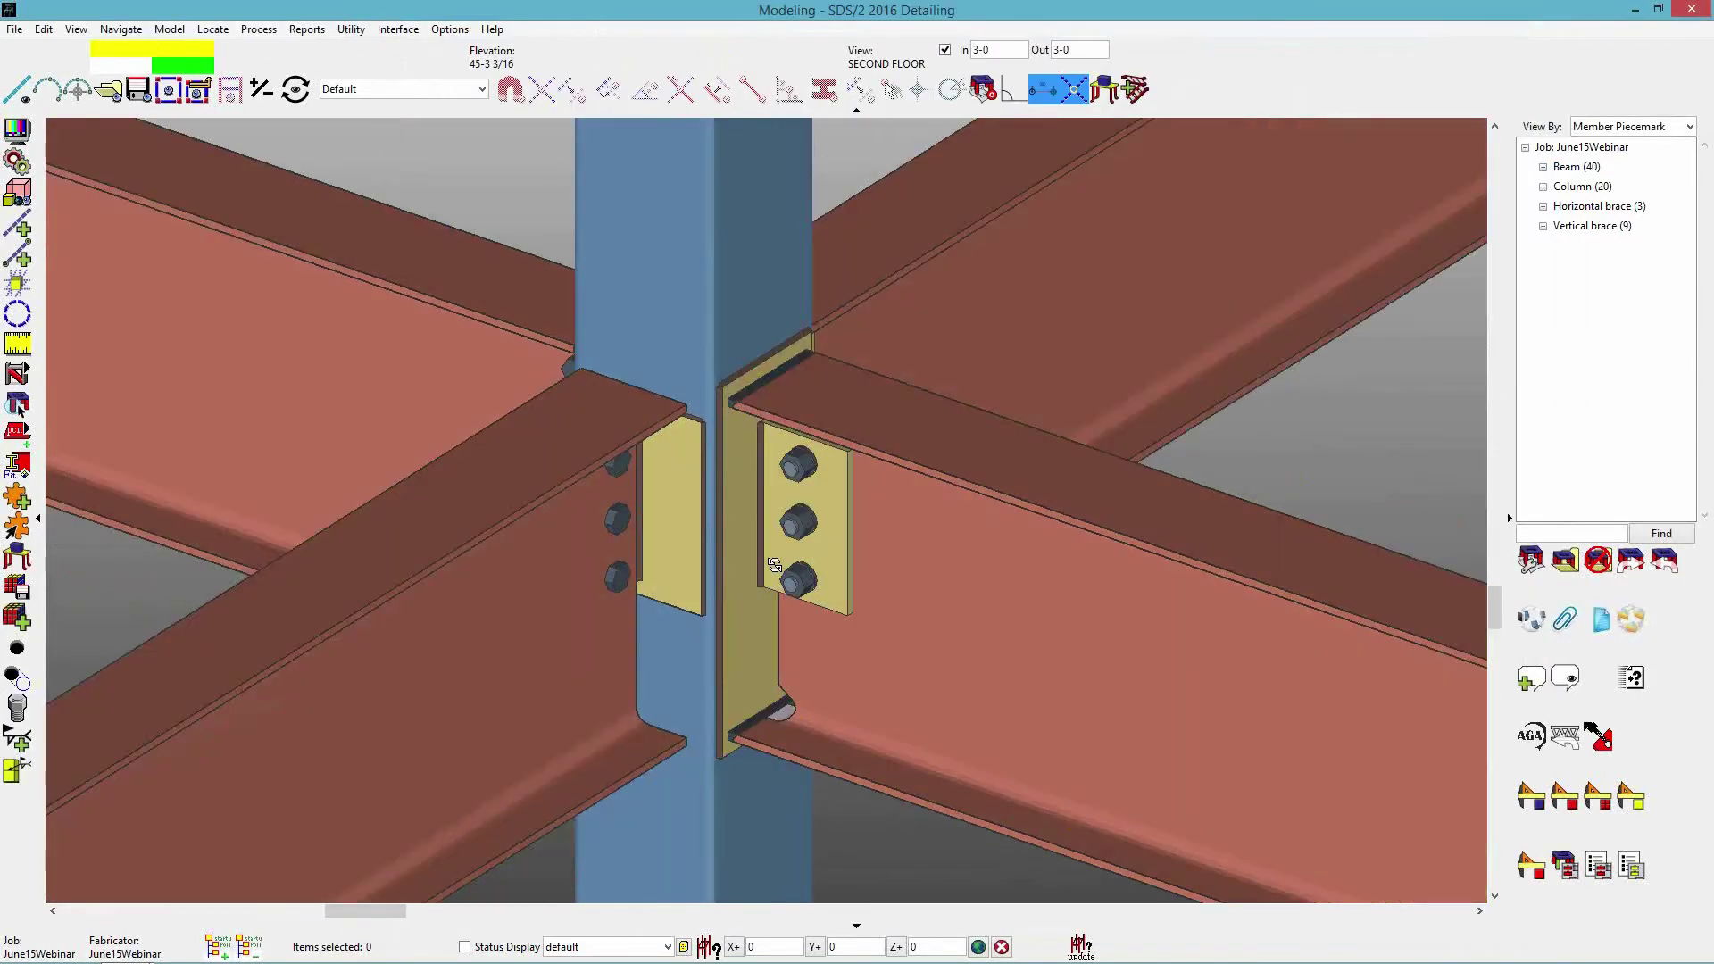
scroll(735, 712, "up", 2)
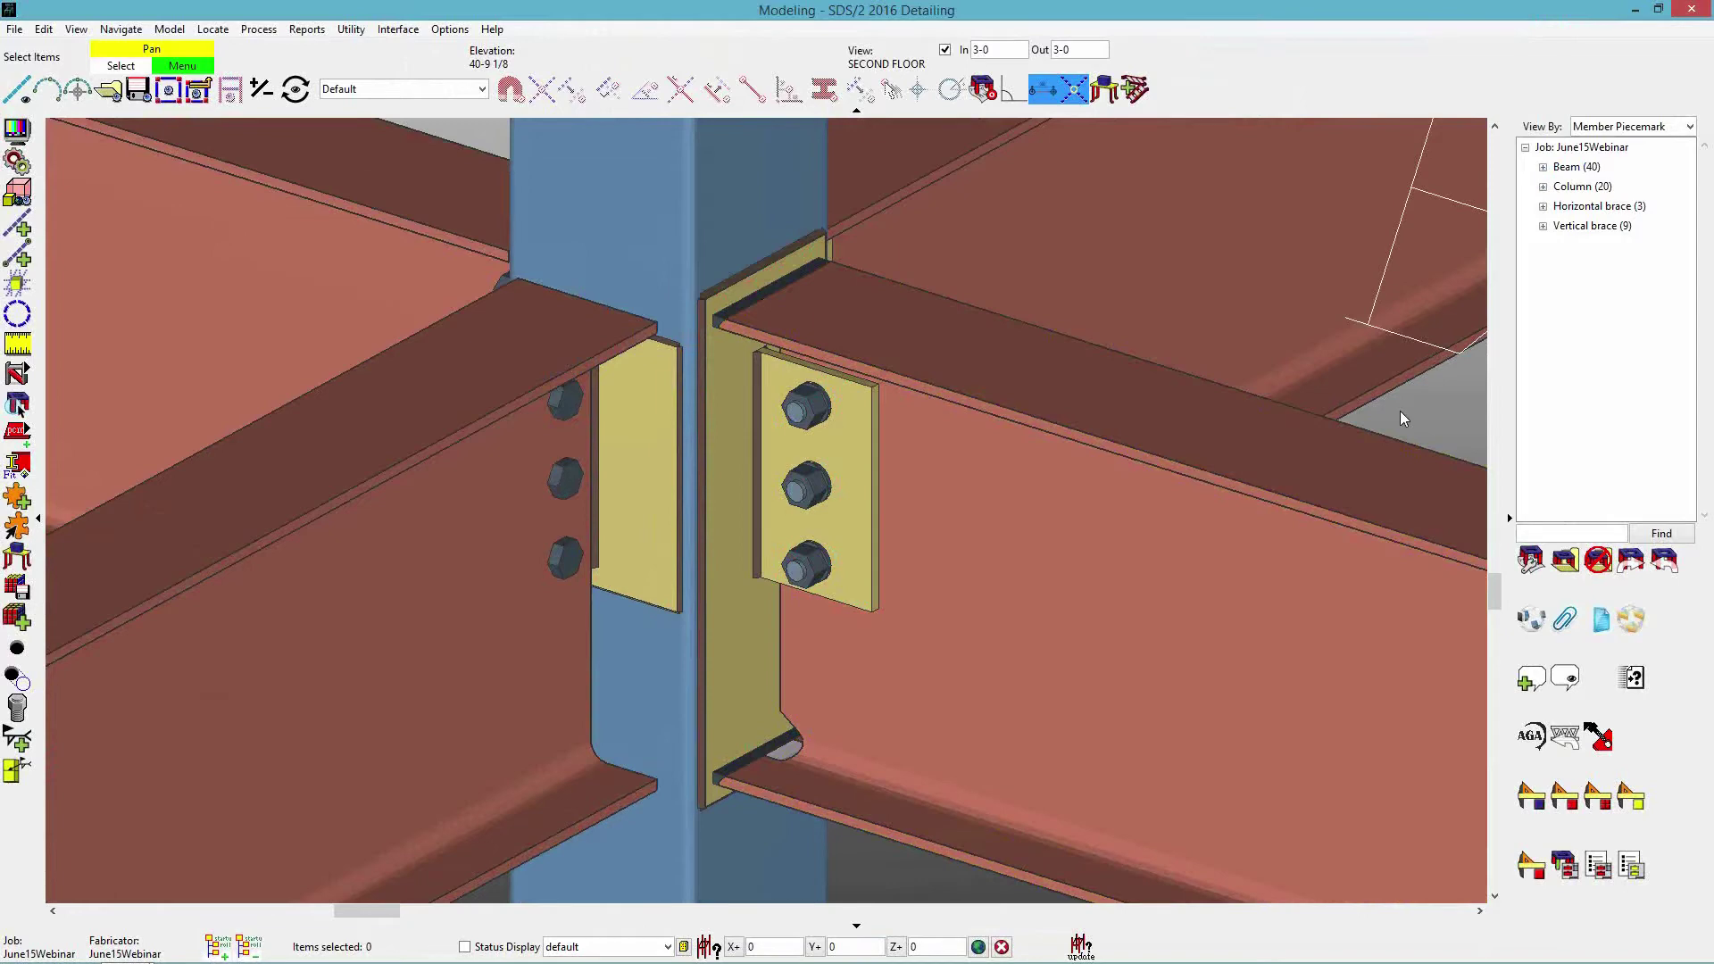
scroll(1396, 421, "down", 2)
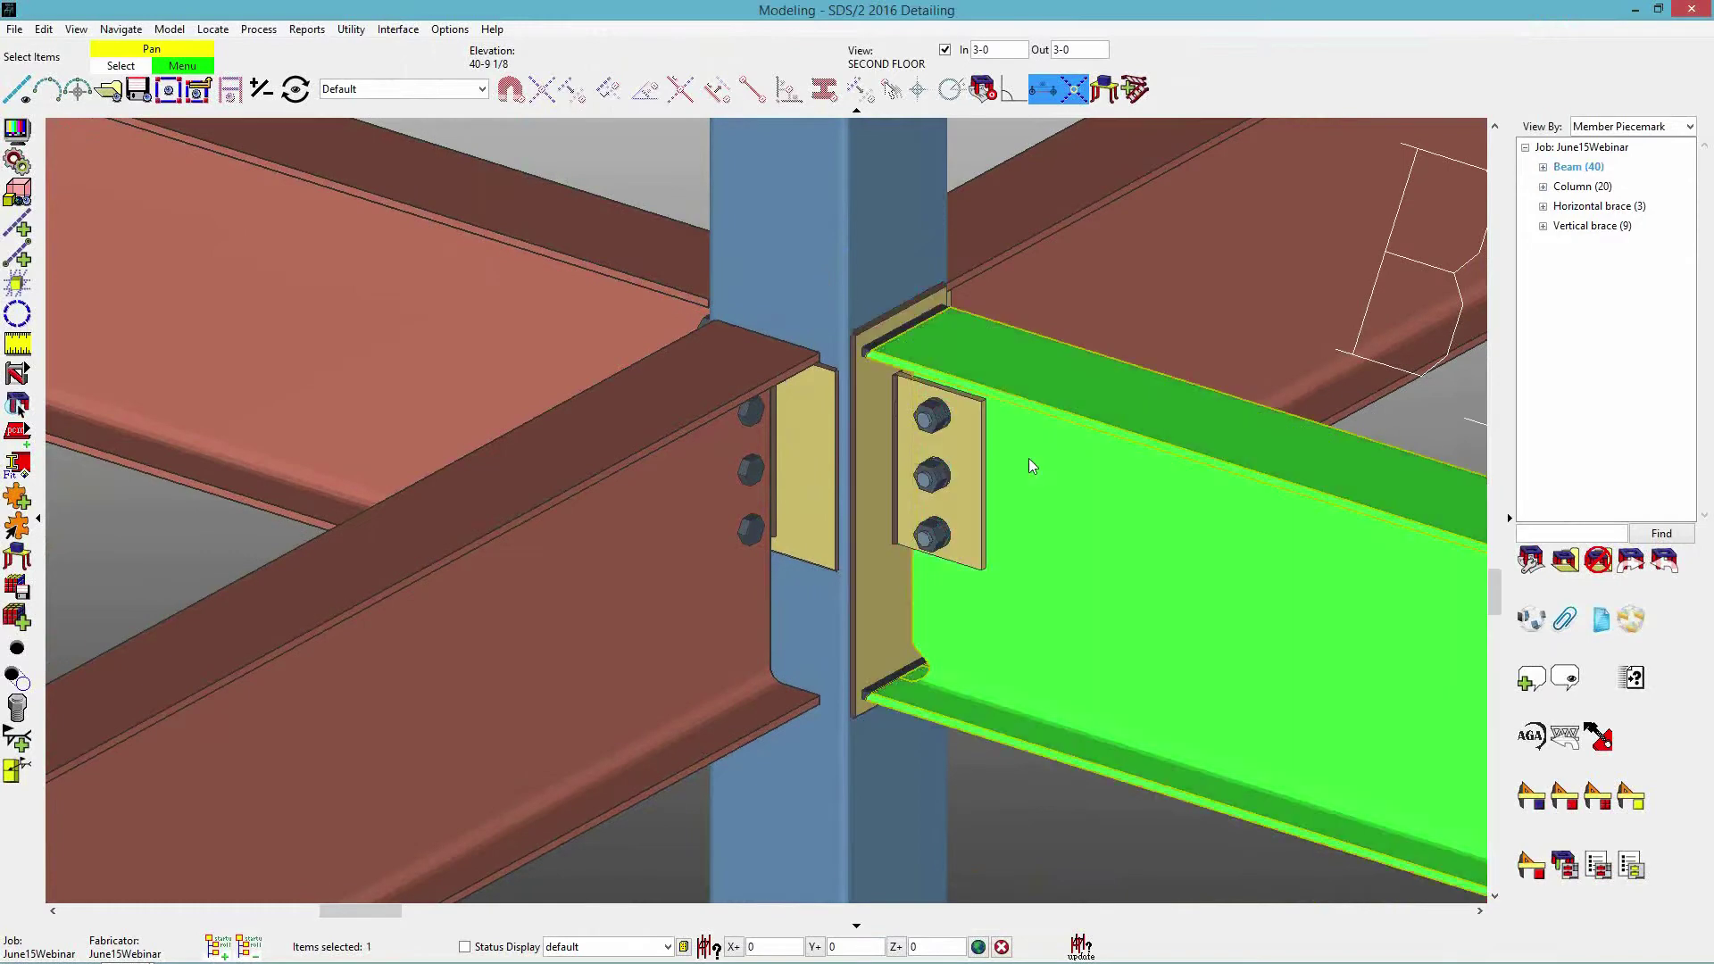
left_click(1042, 473)
double_click(1043, 473)
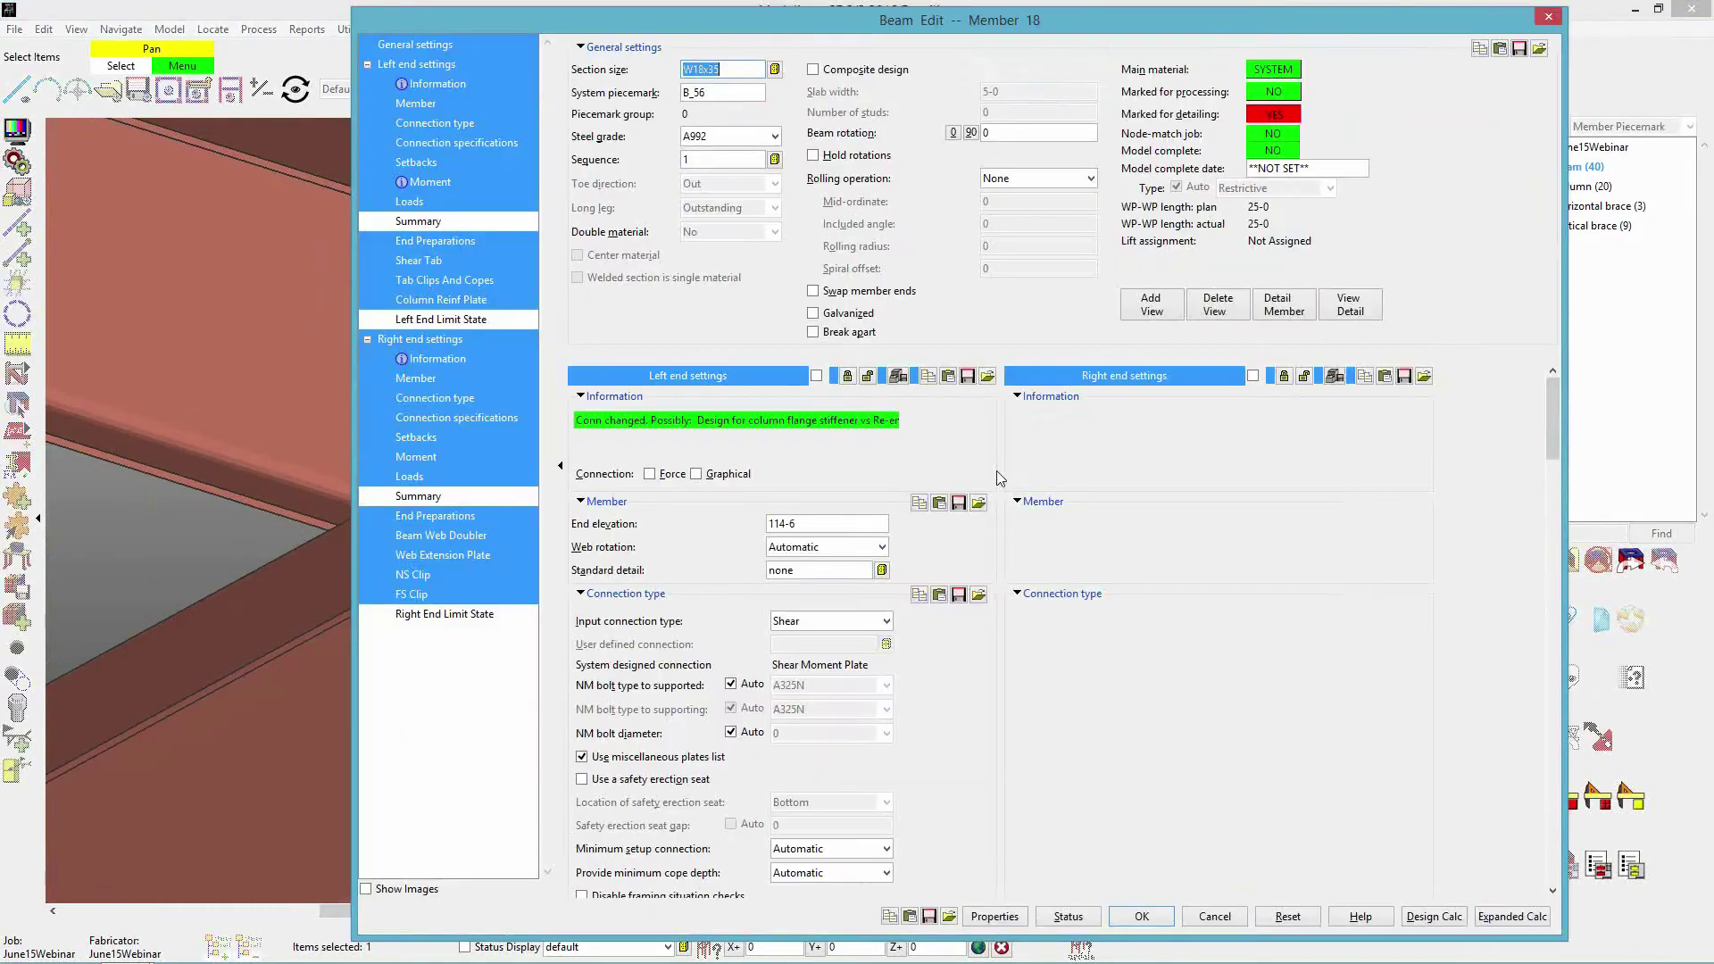
left_click(802, 622)
left_click(803, 640)
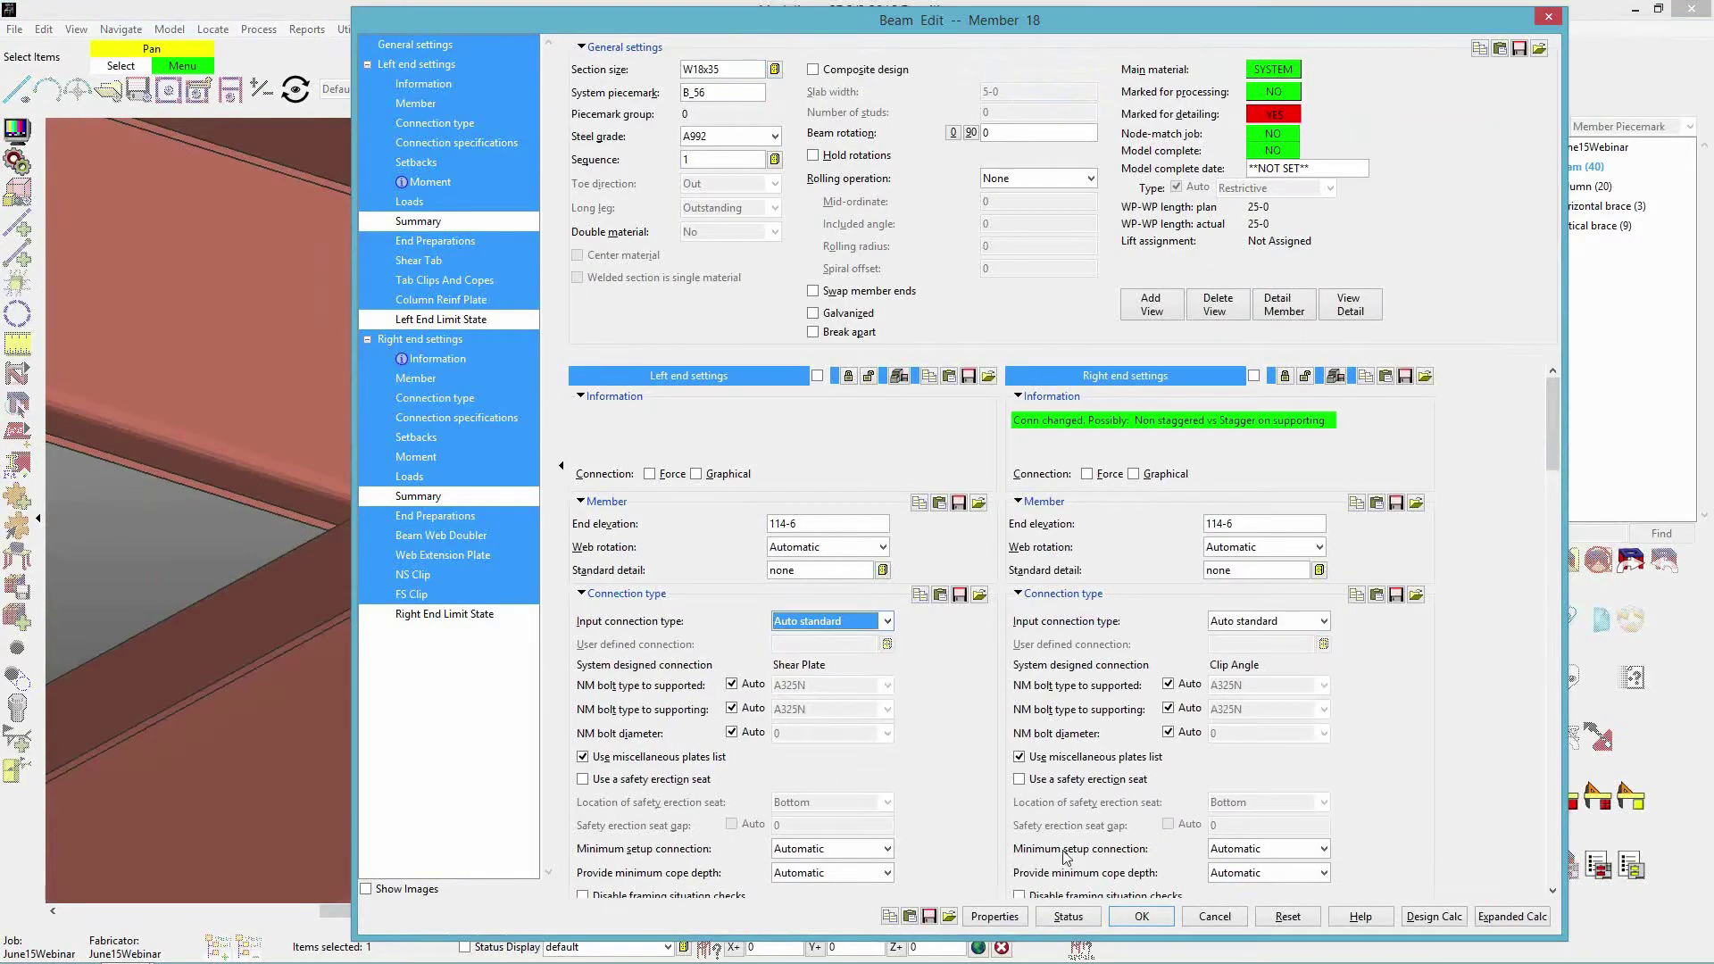
left_click(1134, 916)
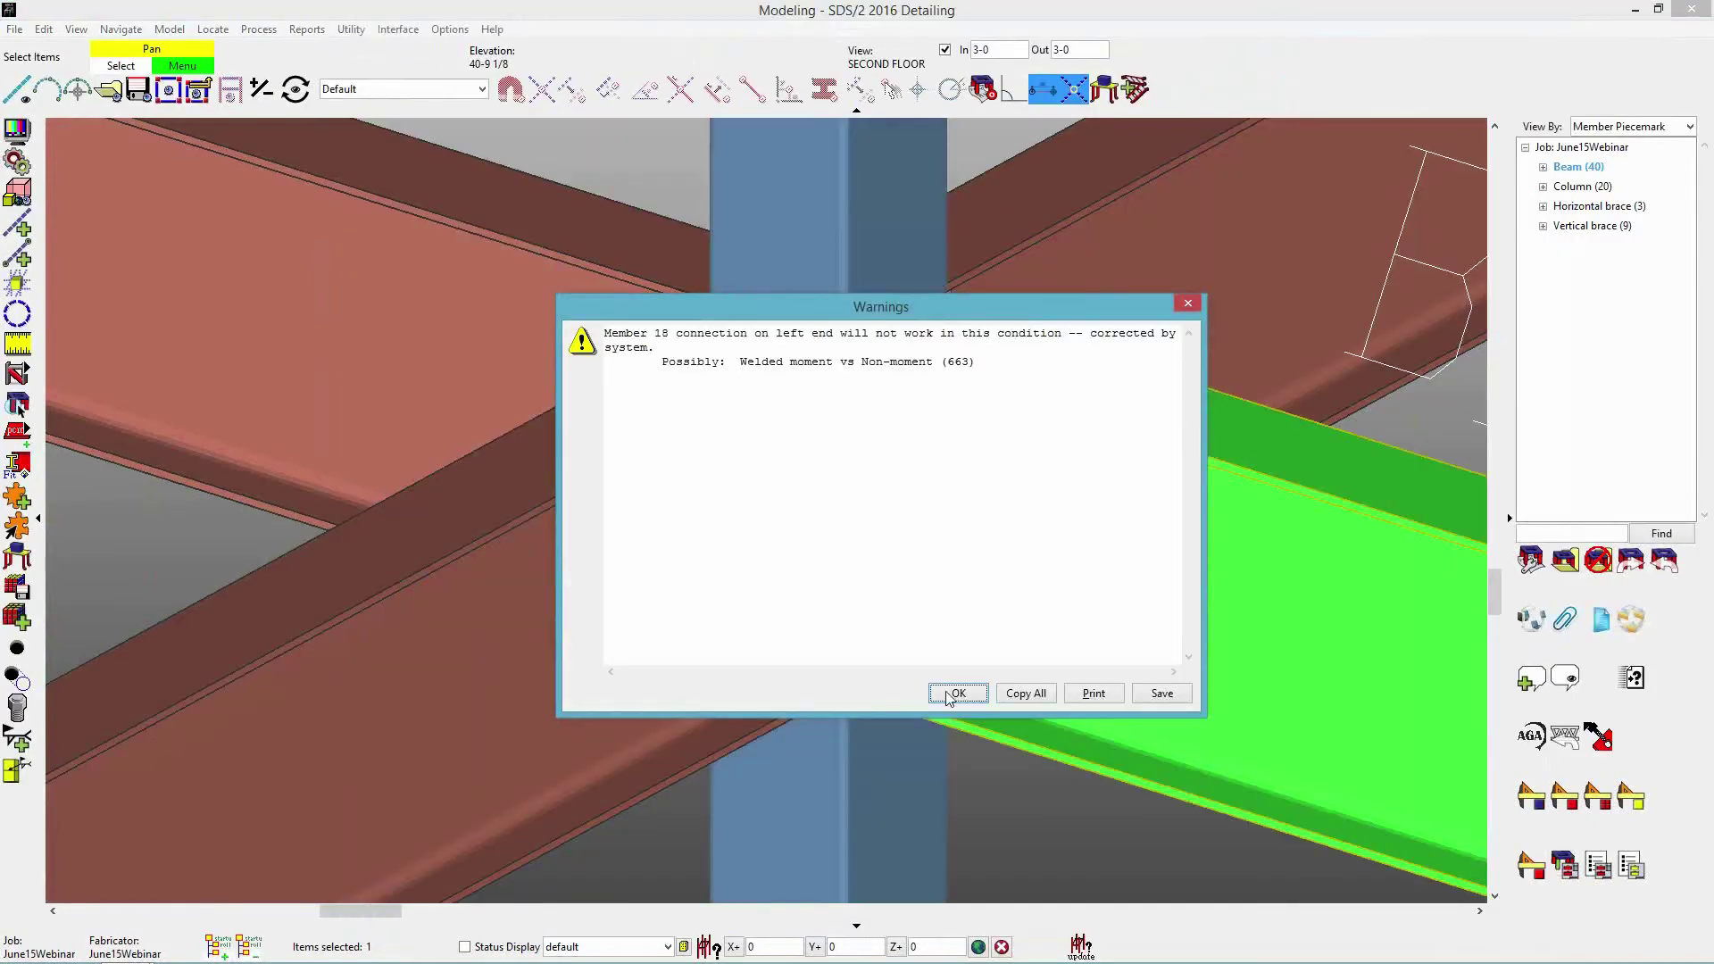
left_click(964, 694)
Review the HSS column reinforcement plate option in the job's Plate Design Criteria.
middle_click_drag(862, 406, 845, 446, "shift")
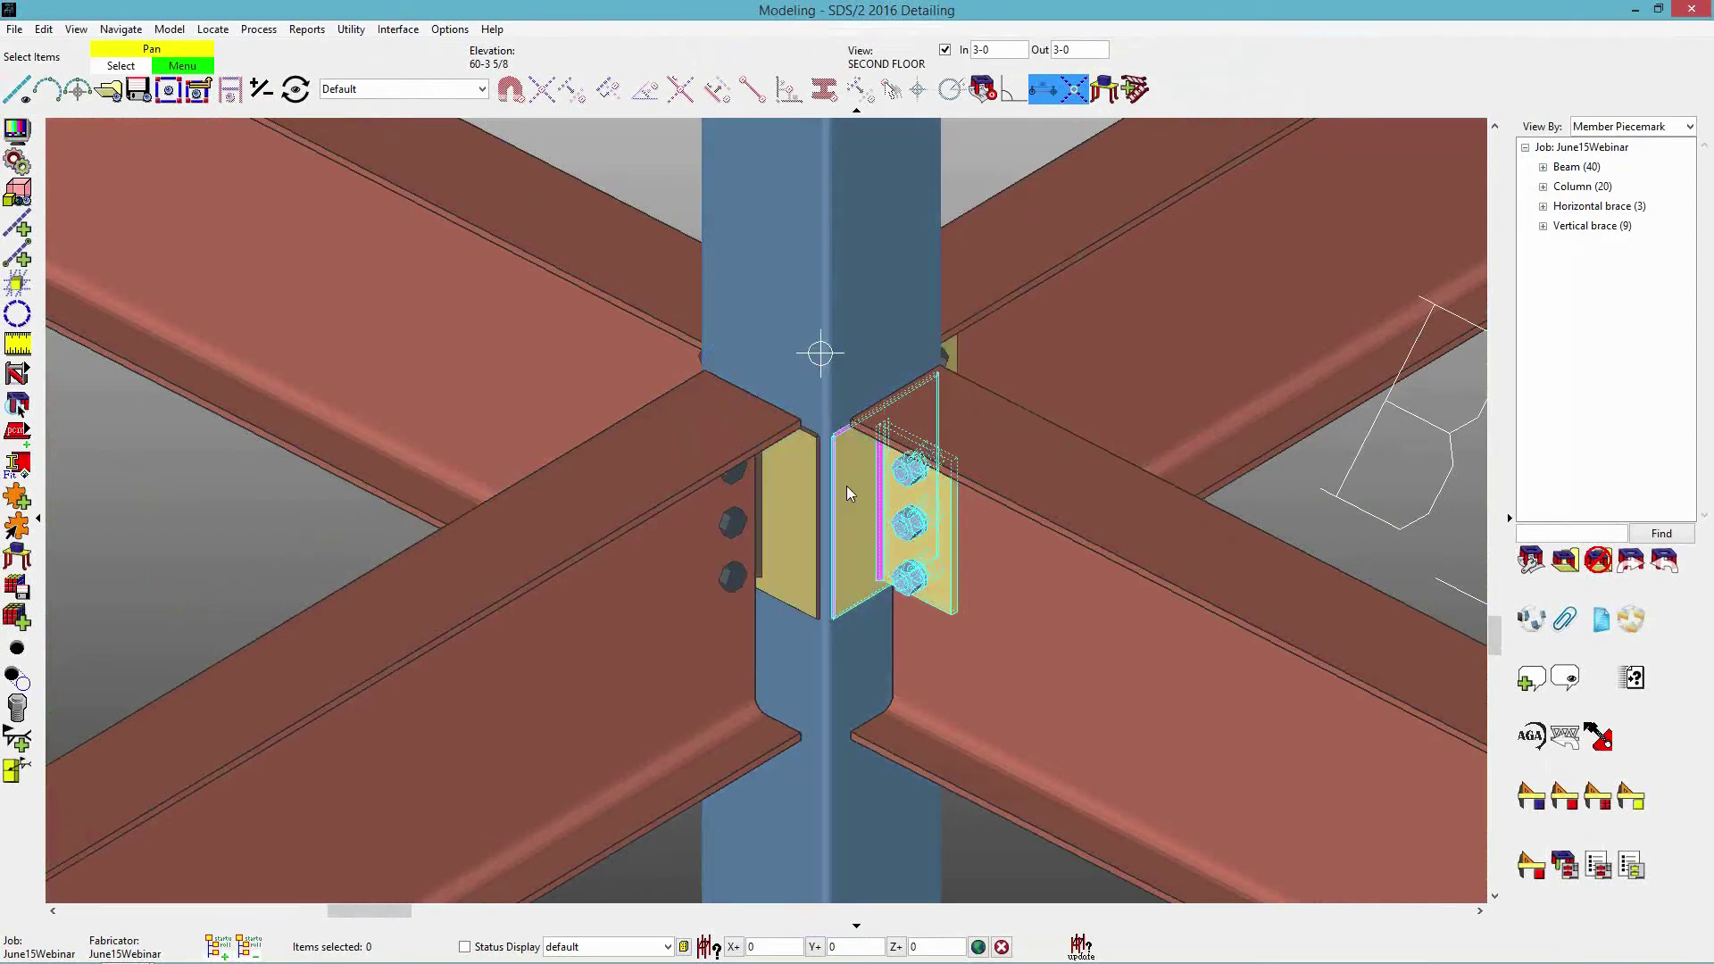
left_click(452, 30)
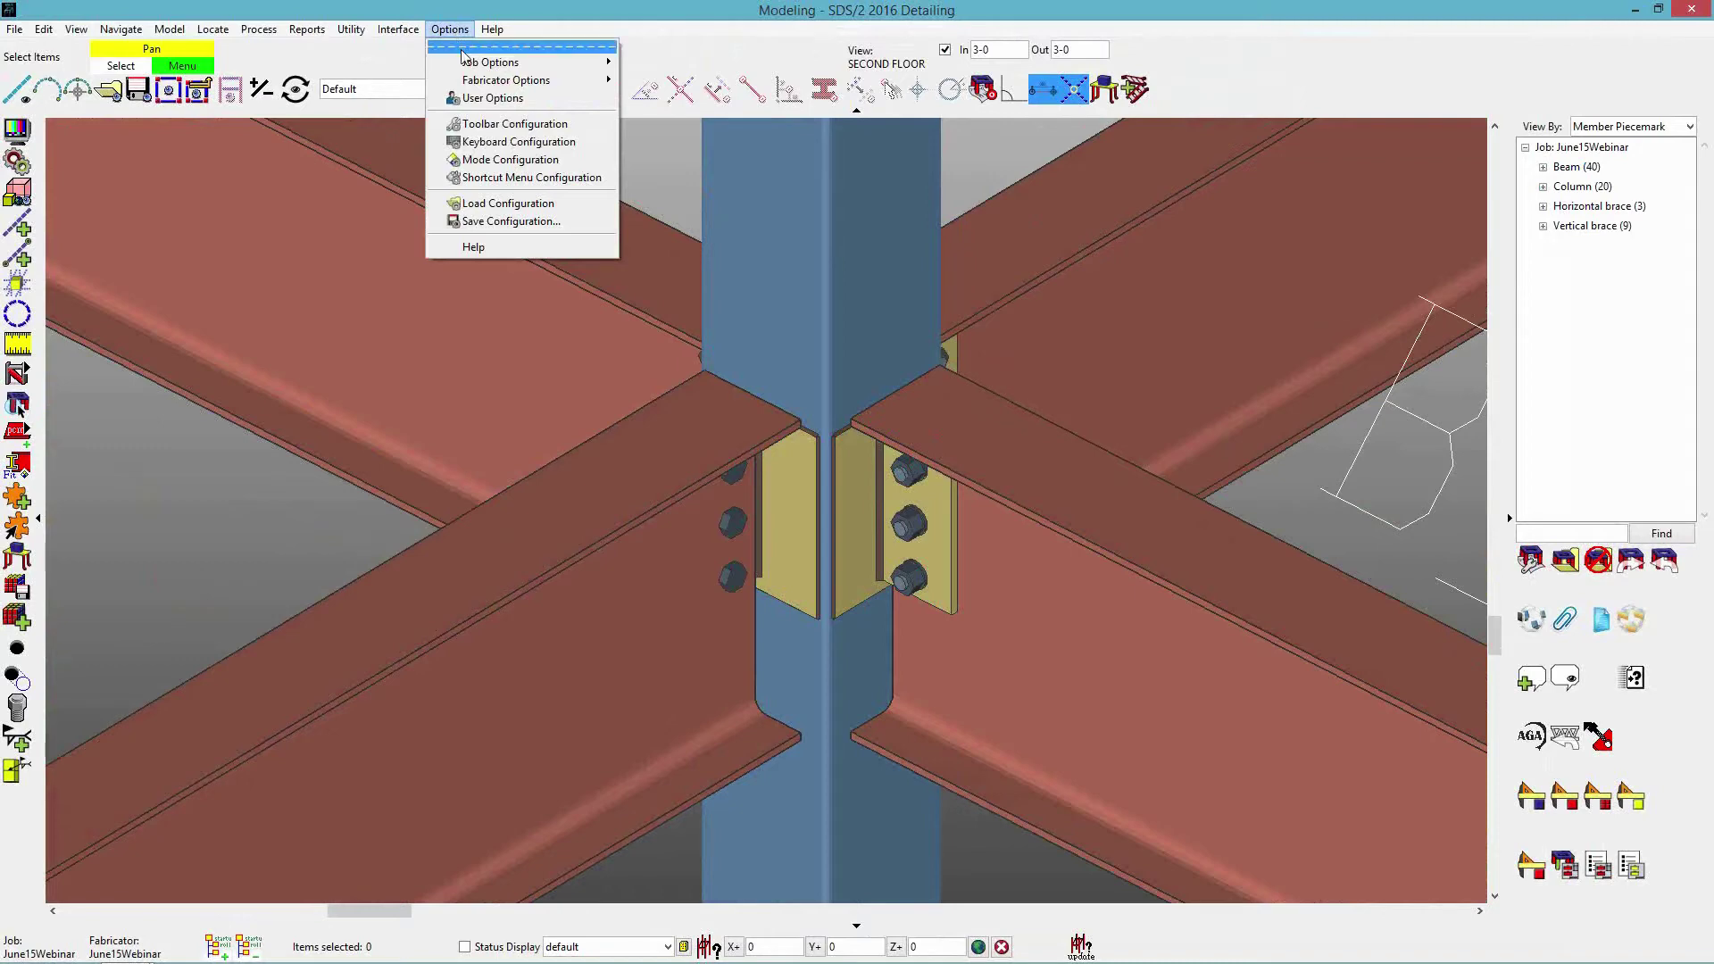
mouse_move(468, 64)
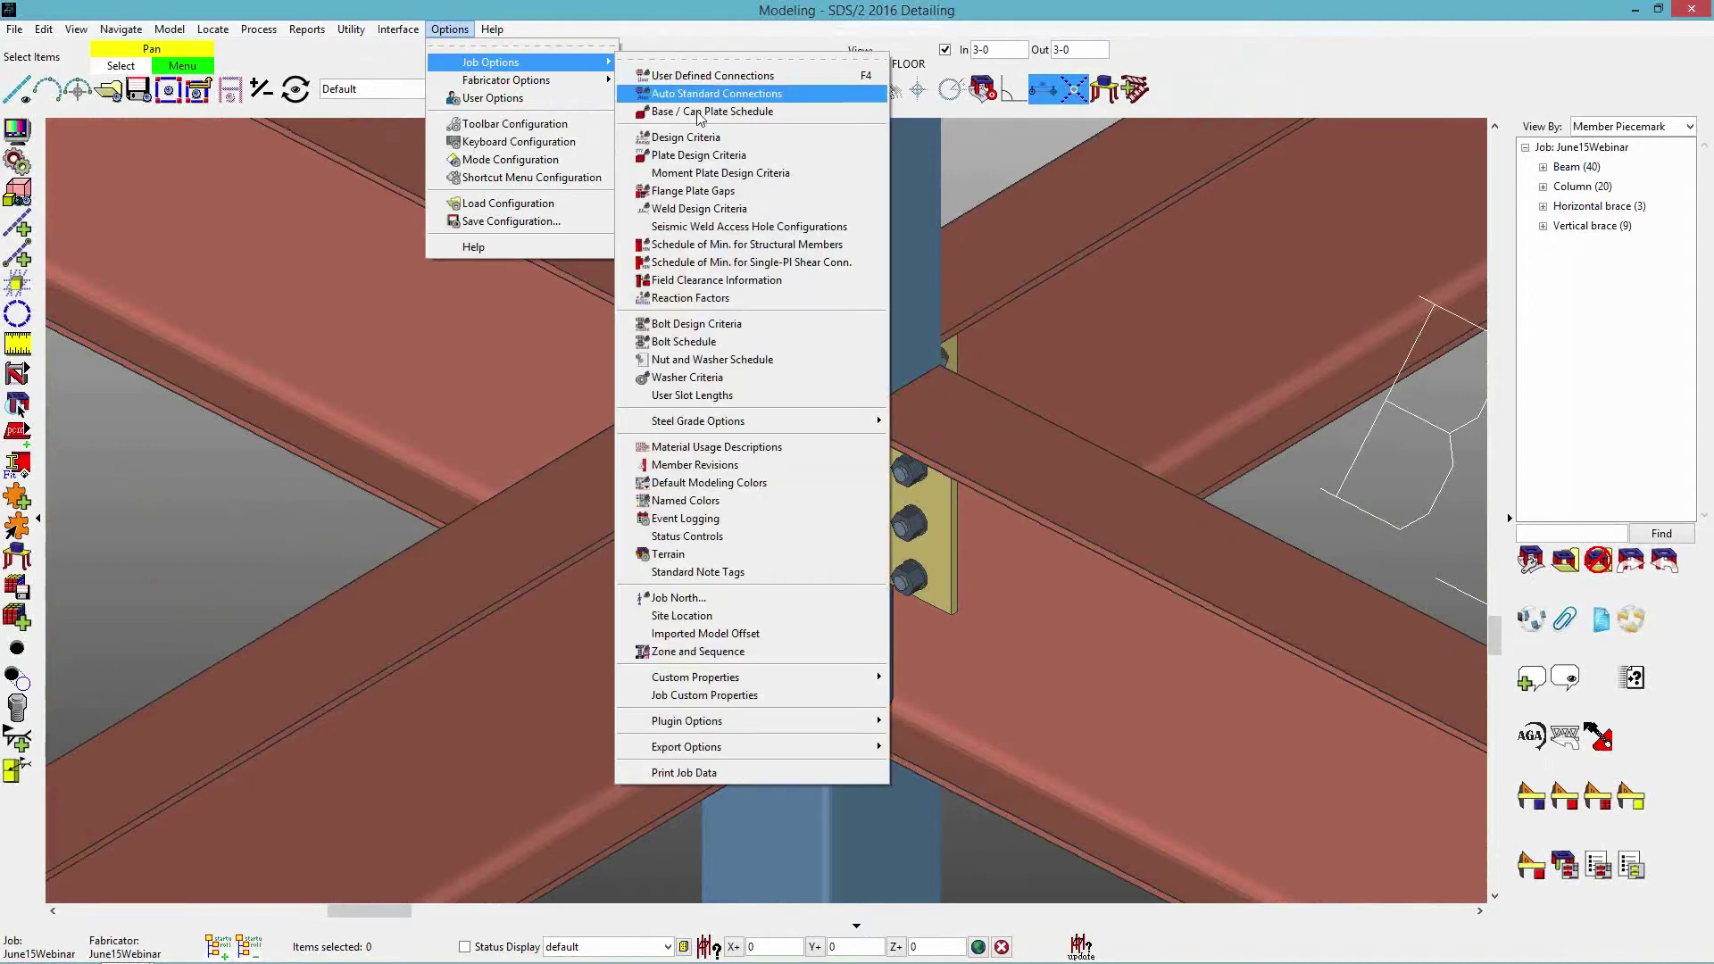
left_click(711, 156)
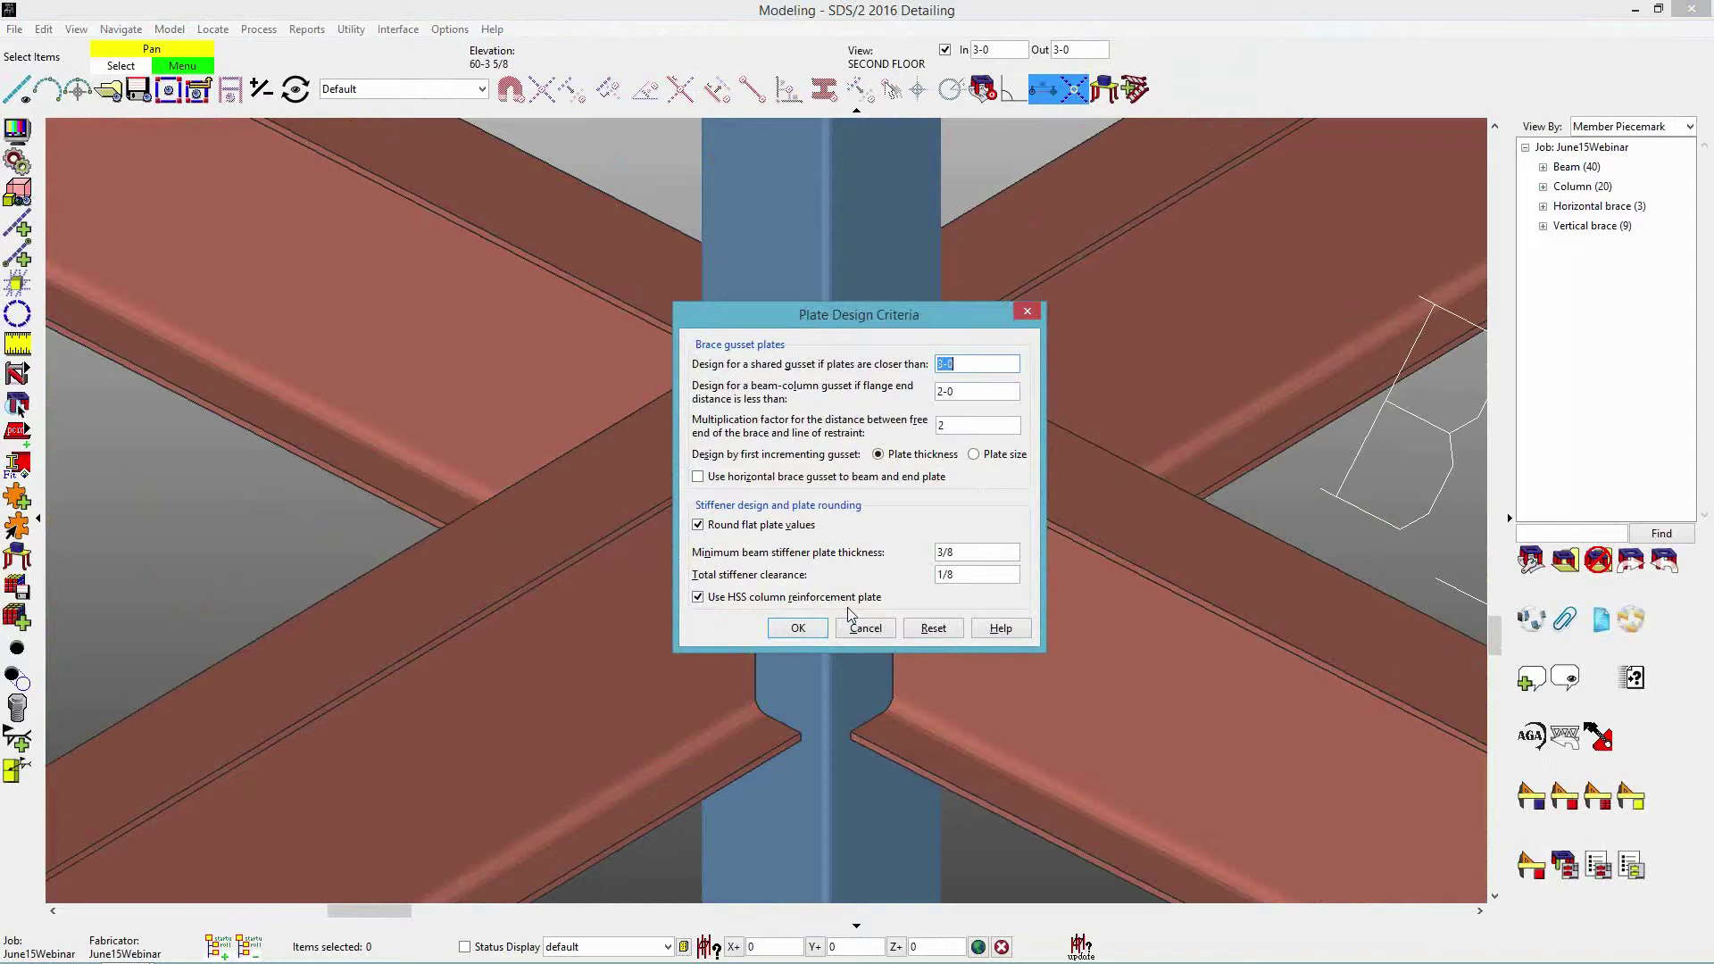
left_click(798, 628)
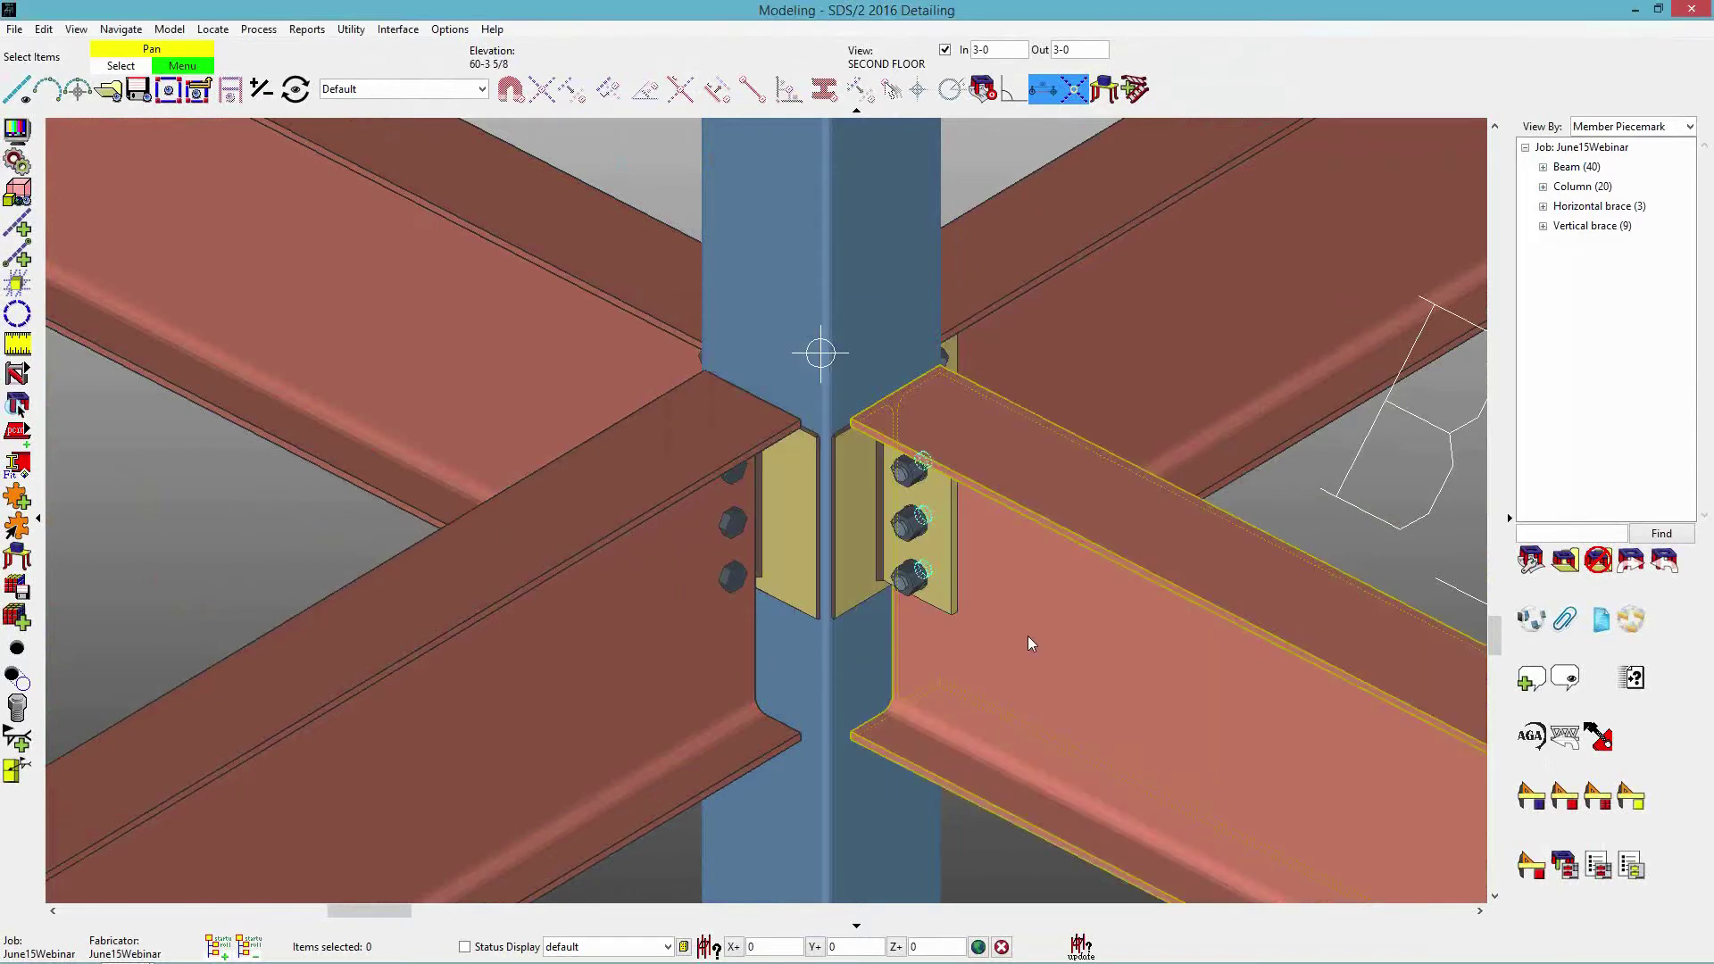
Set the beam's left-end connection to Shear with the HSS column reinforcement plate option set to No, and apply it.
left_click(1031, 630)
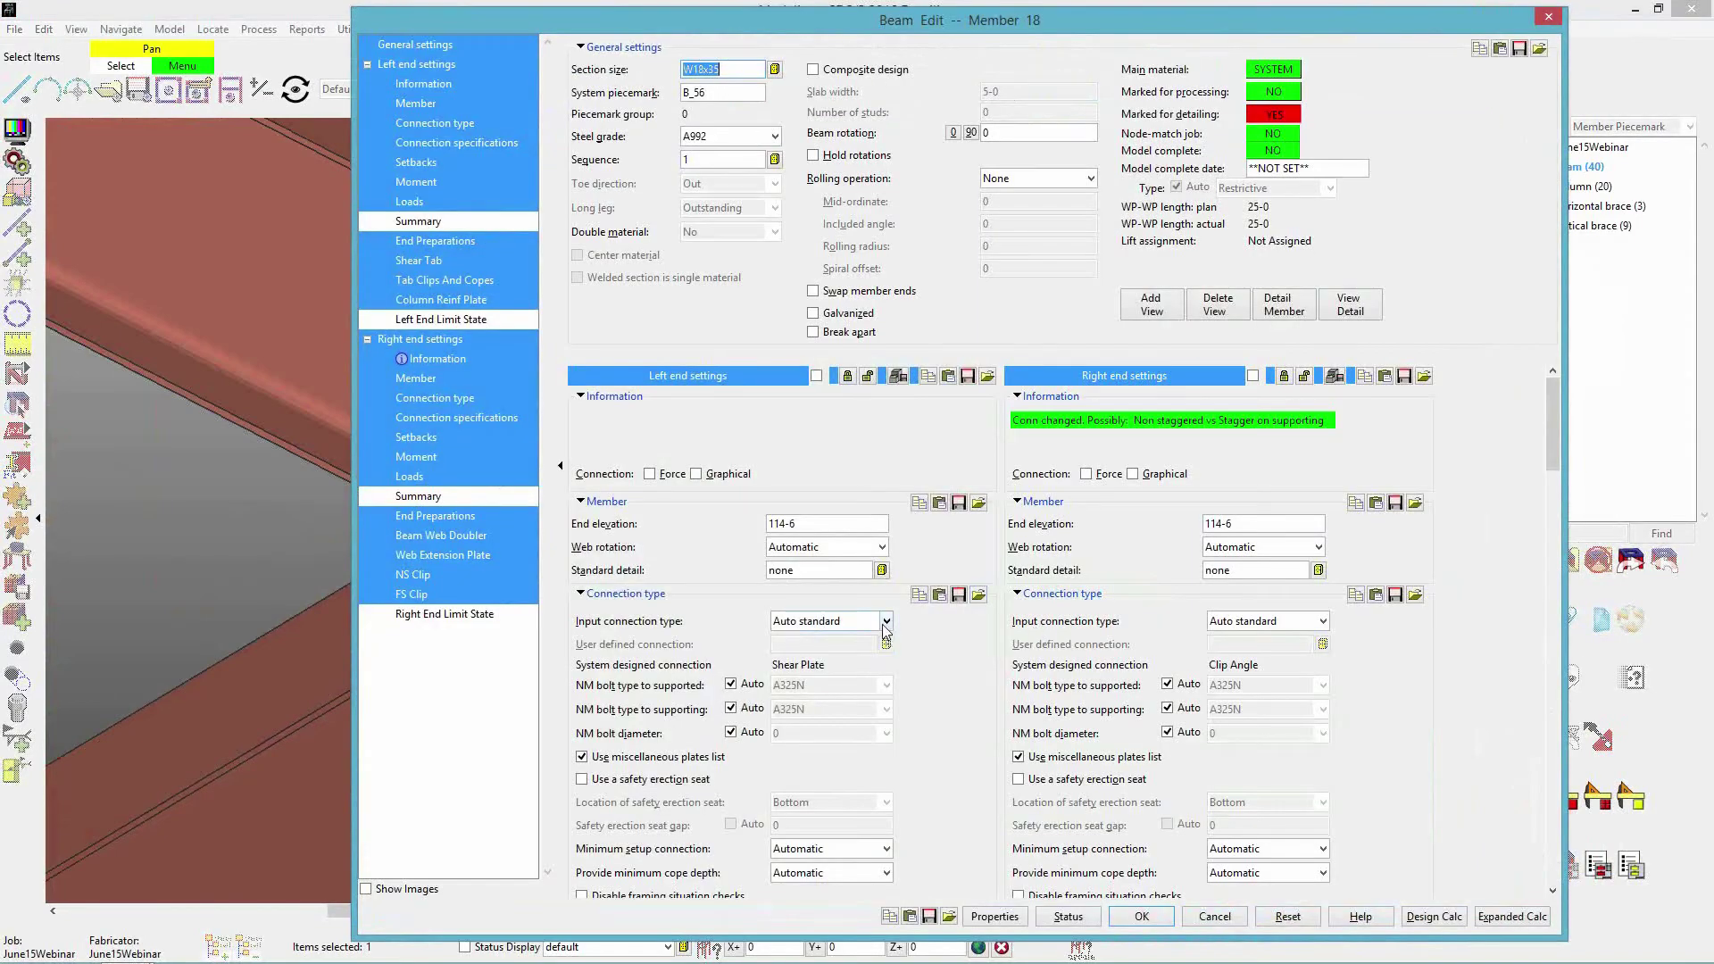
left_click(886, 622)
left_click(787, 726)
scroll(975, 646, "down", 10)
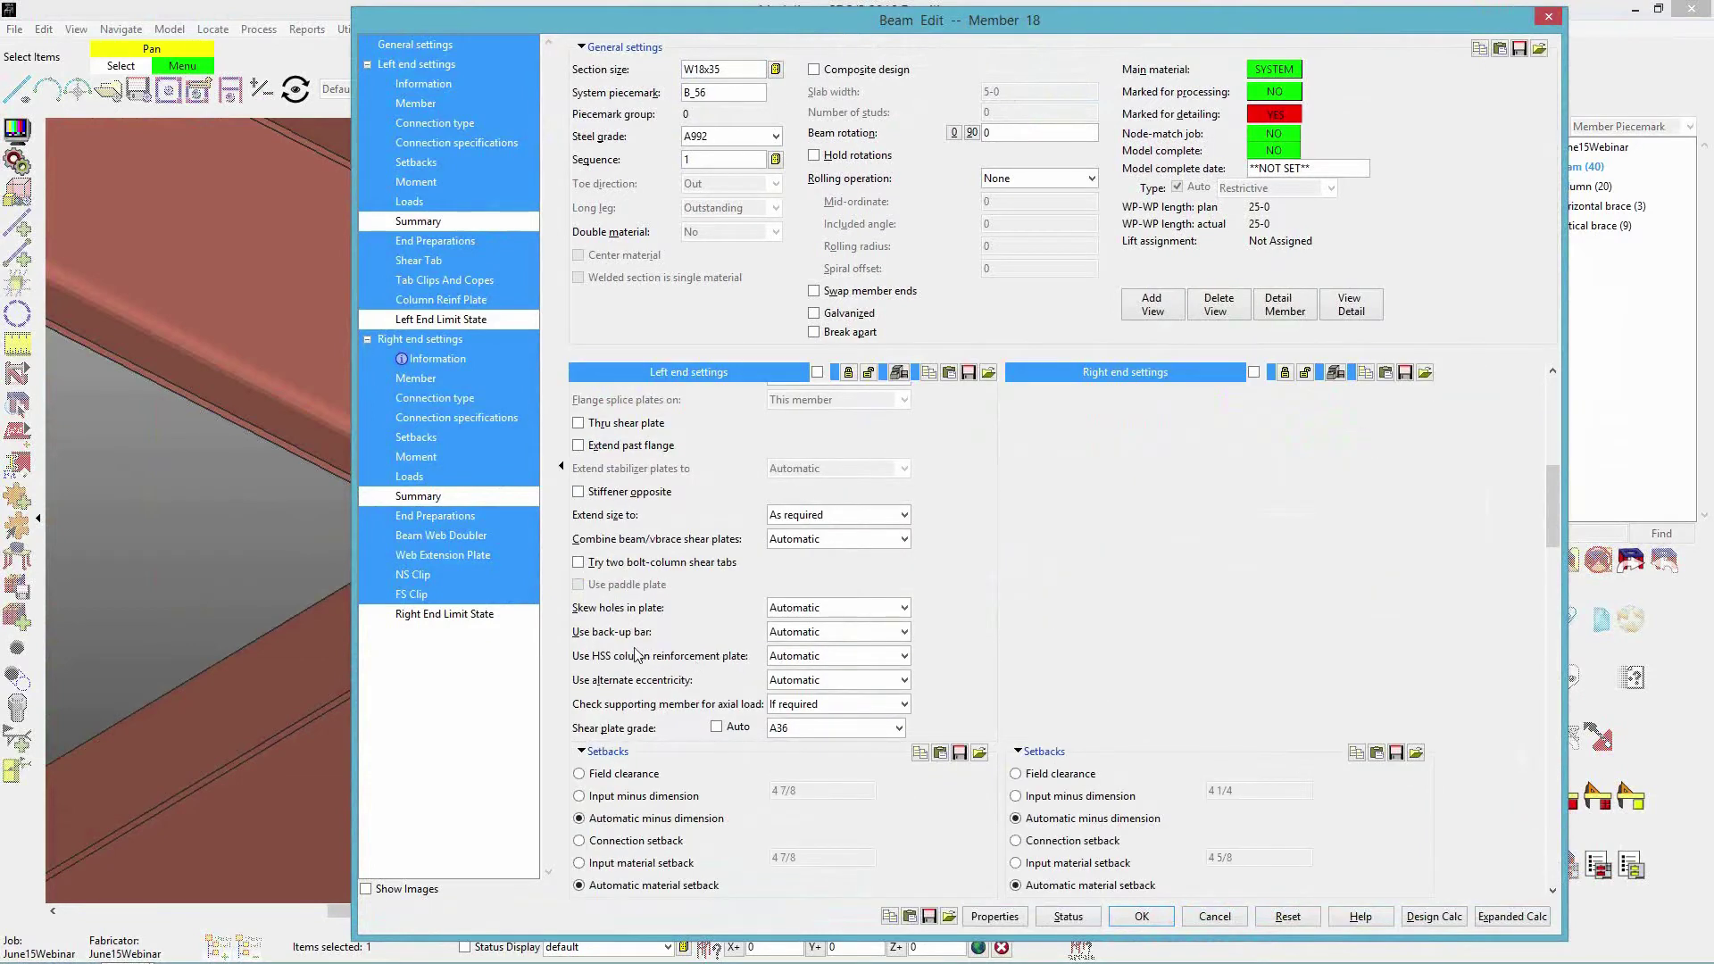
left_click(836, 656)
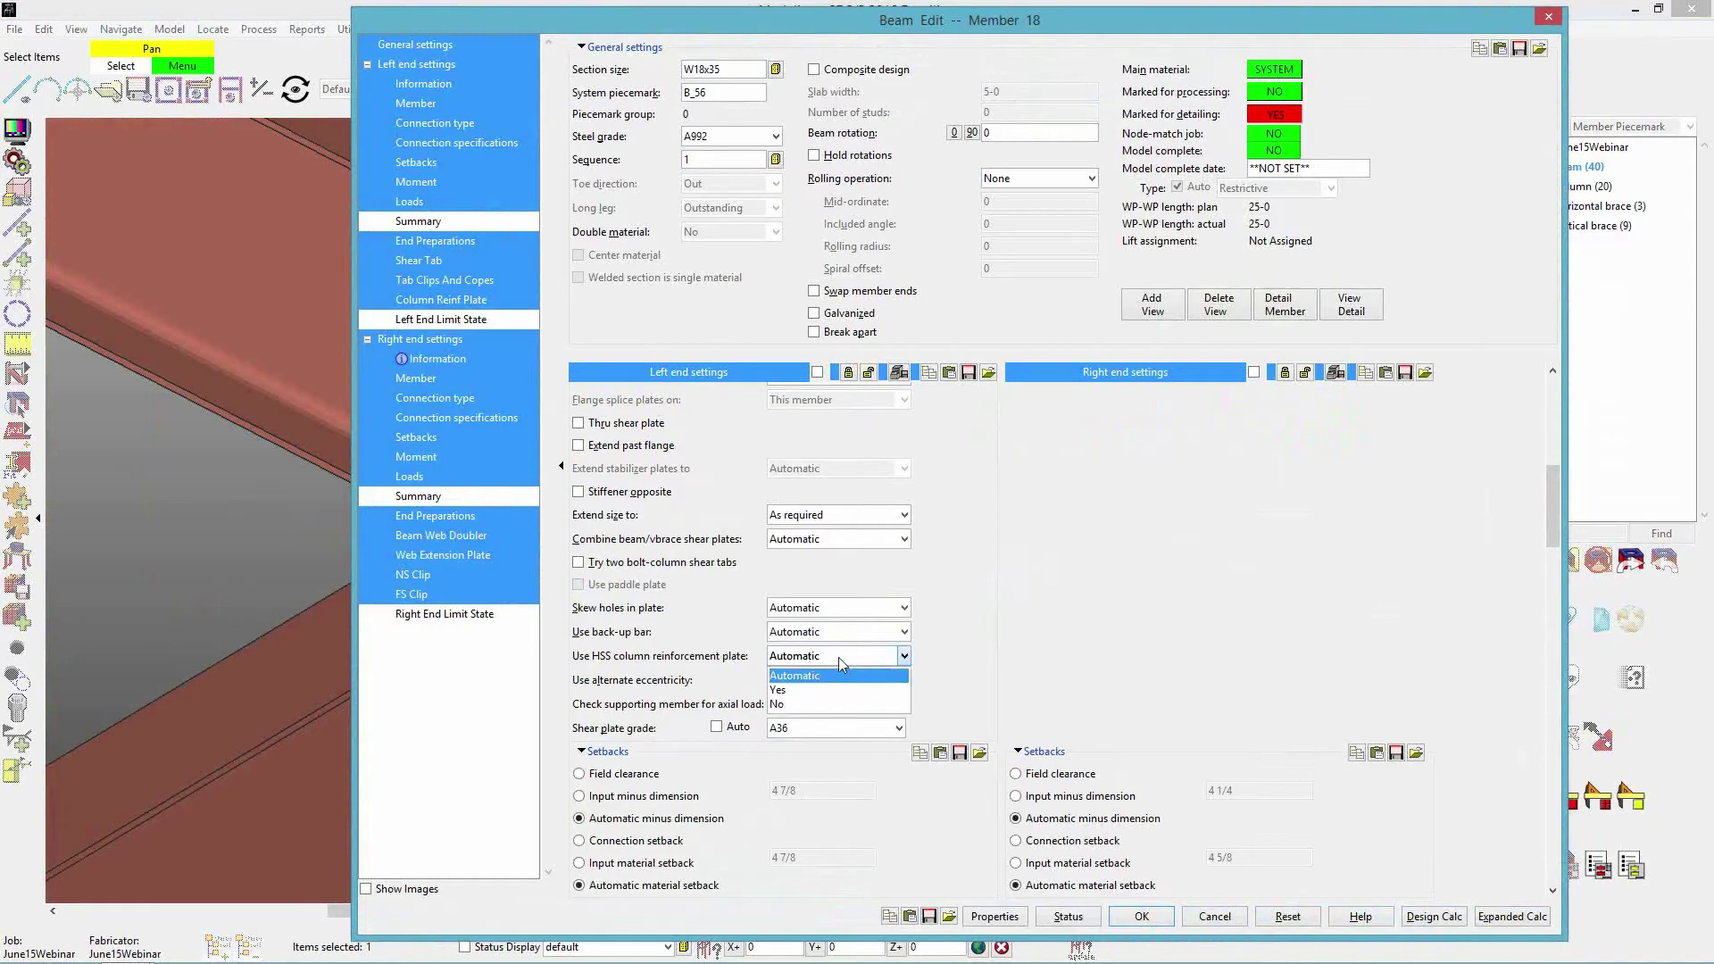
left_click(804, 704)
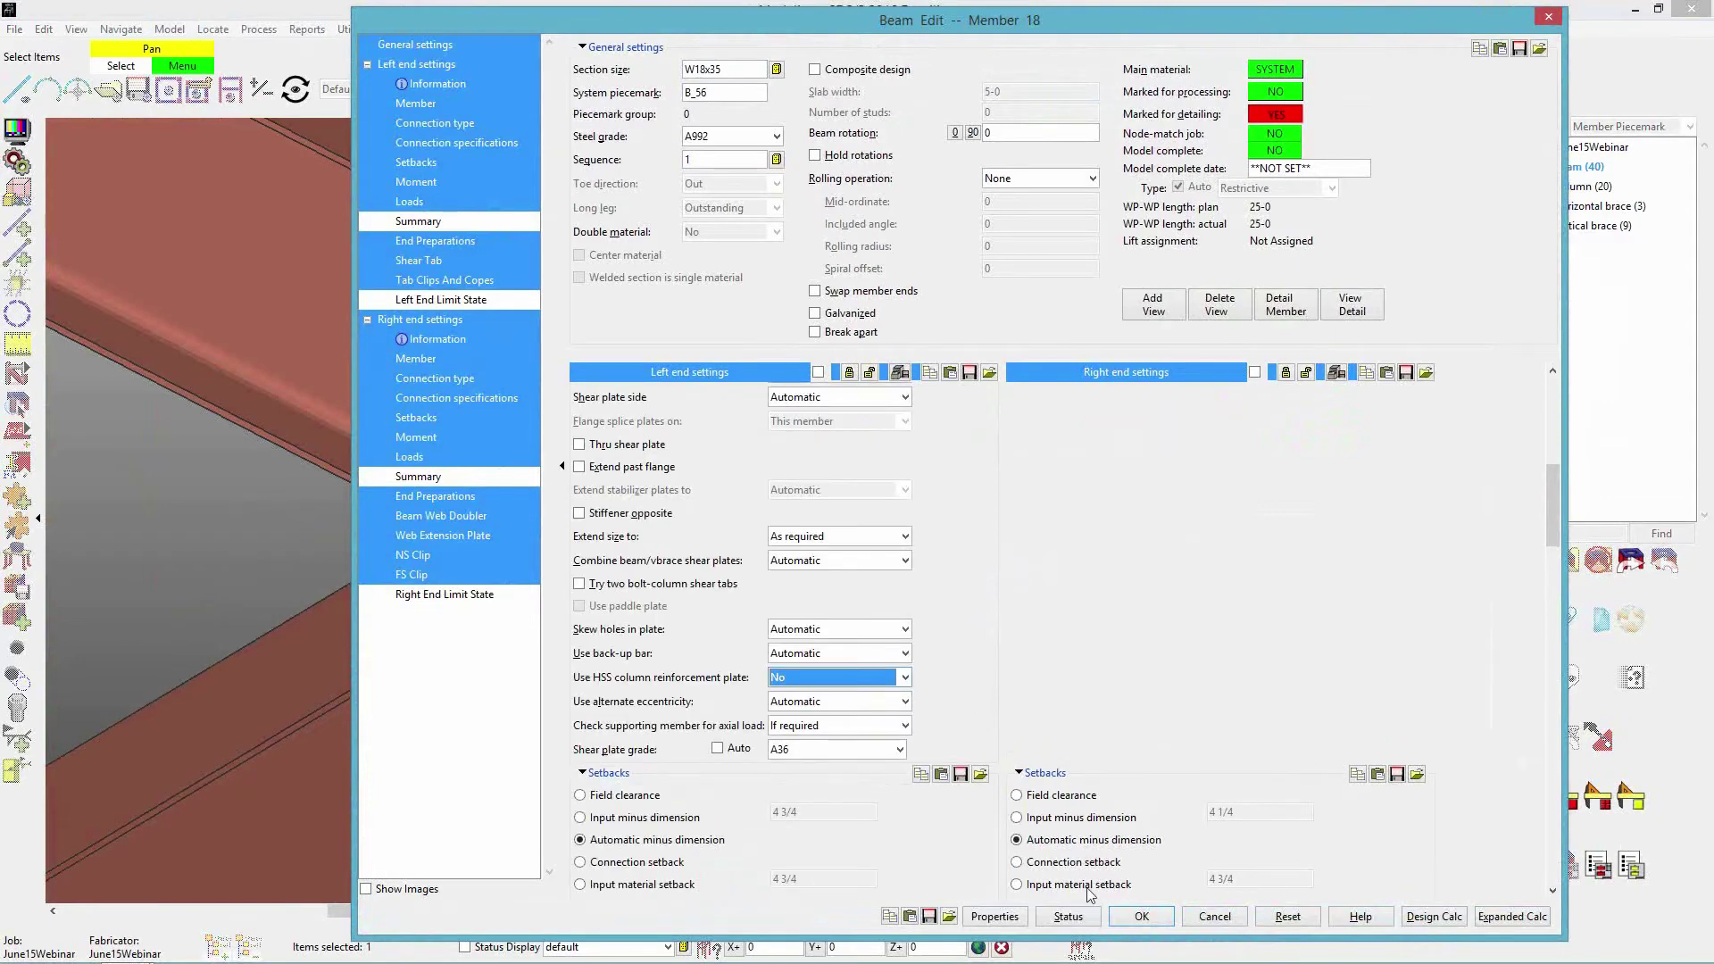
left_click(1139, 917)
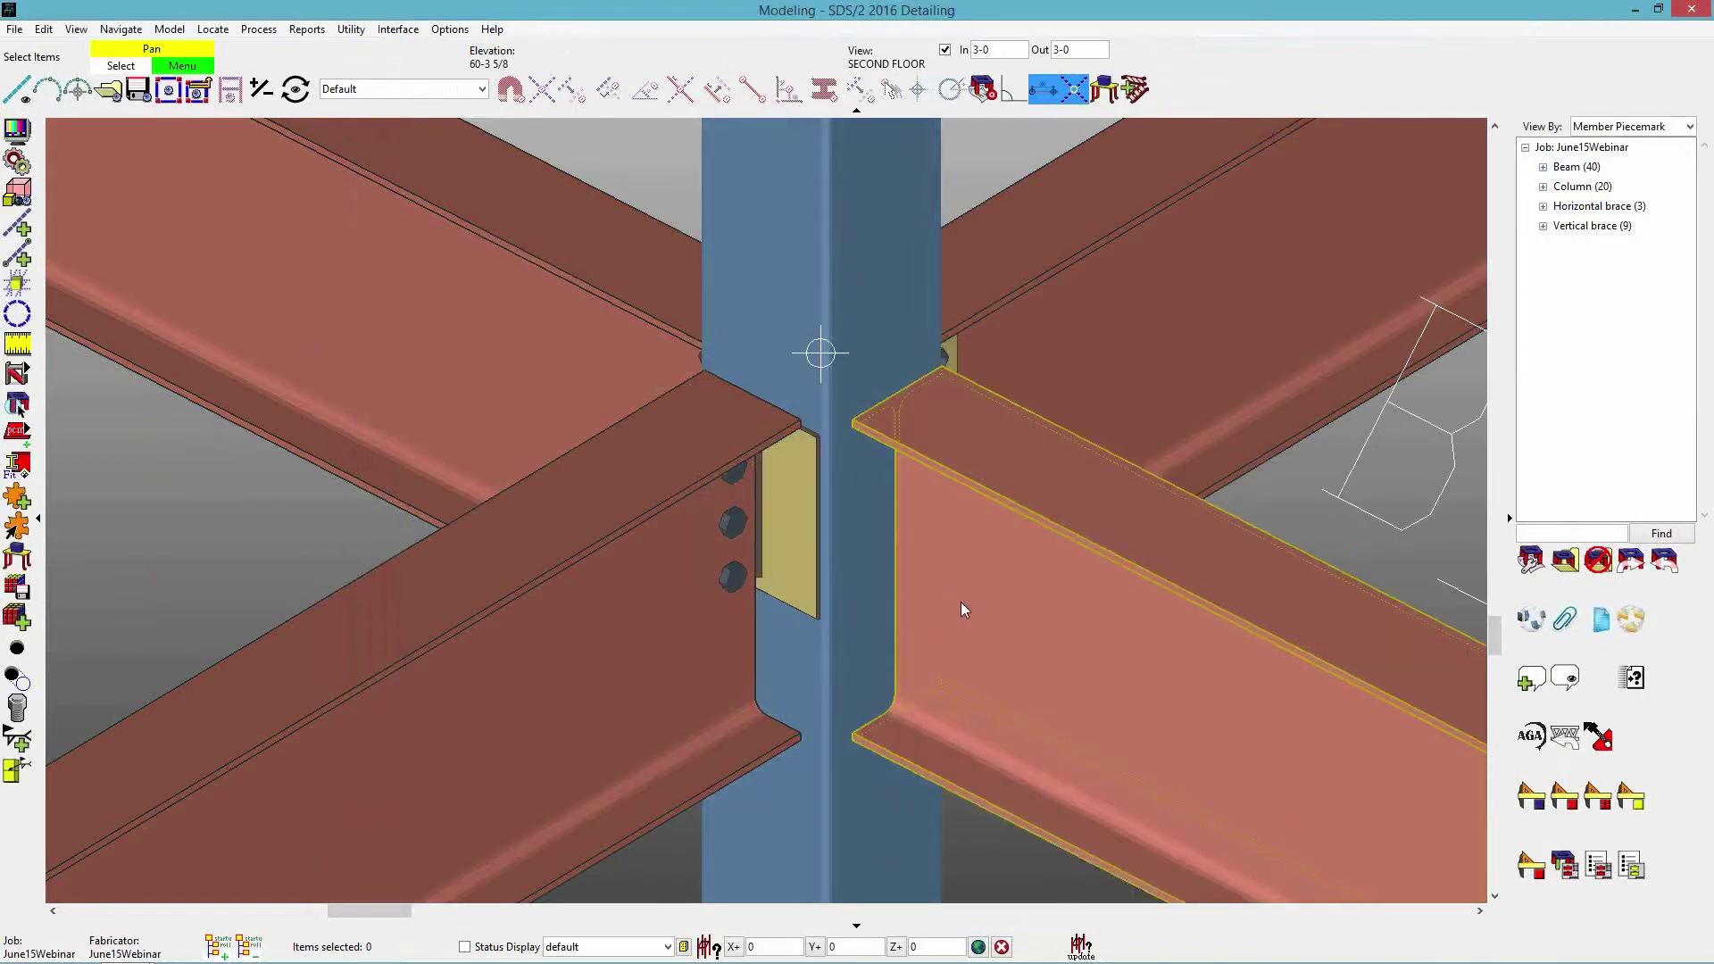
Reopen the beam's settings to read the left-end connection information, and close them without changes.
left_click(984, 608)
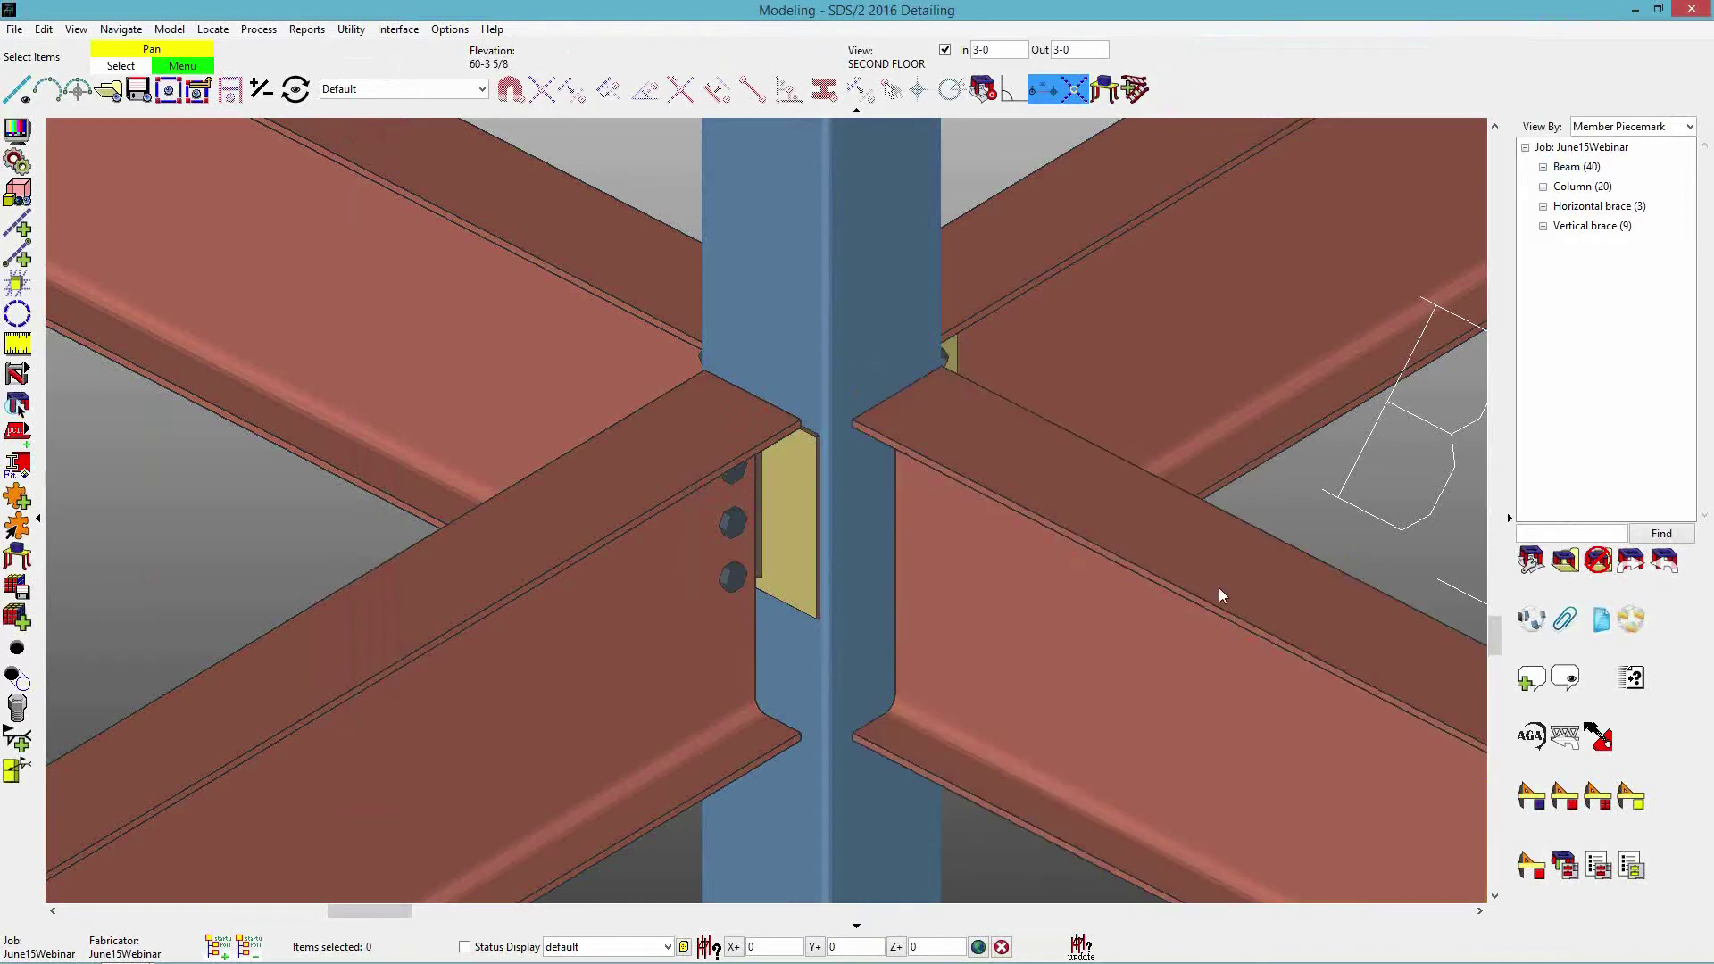
double_click(1218, 588)
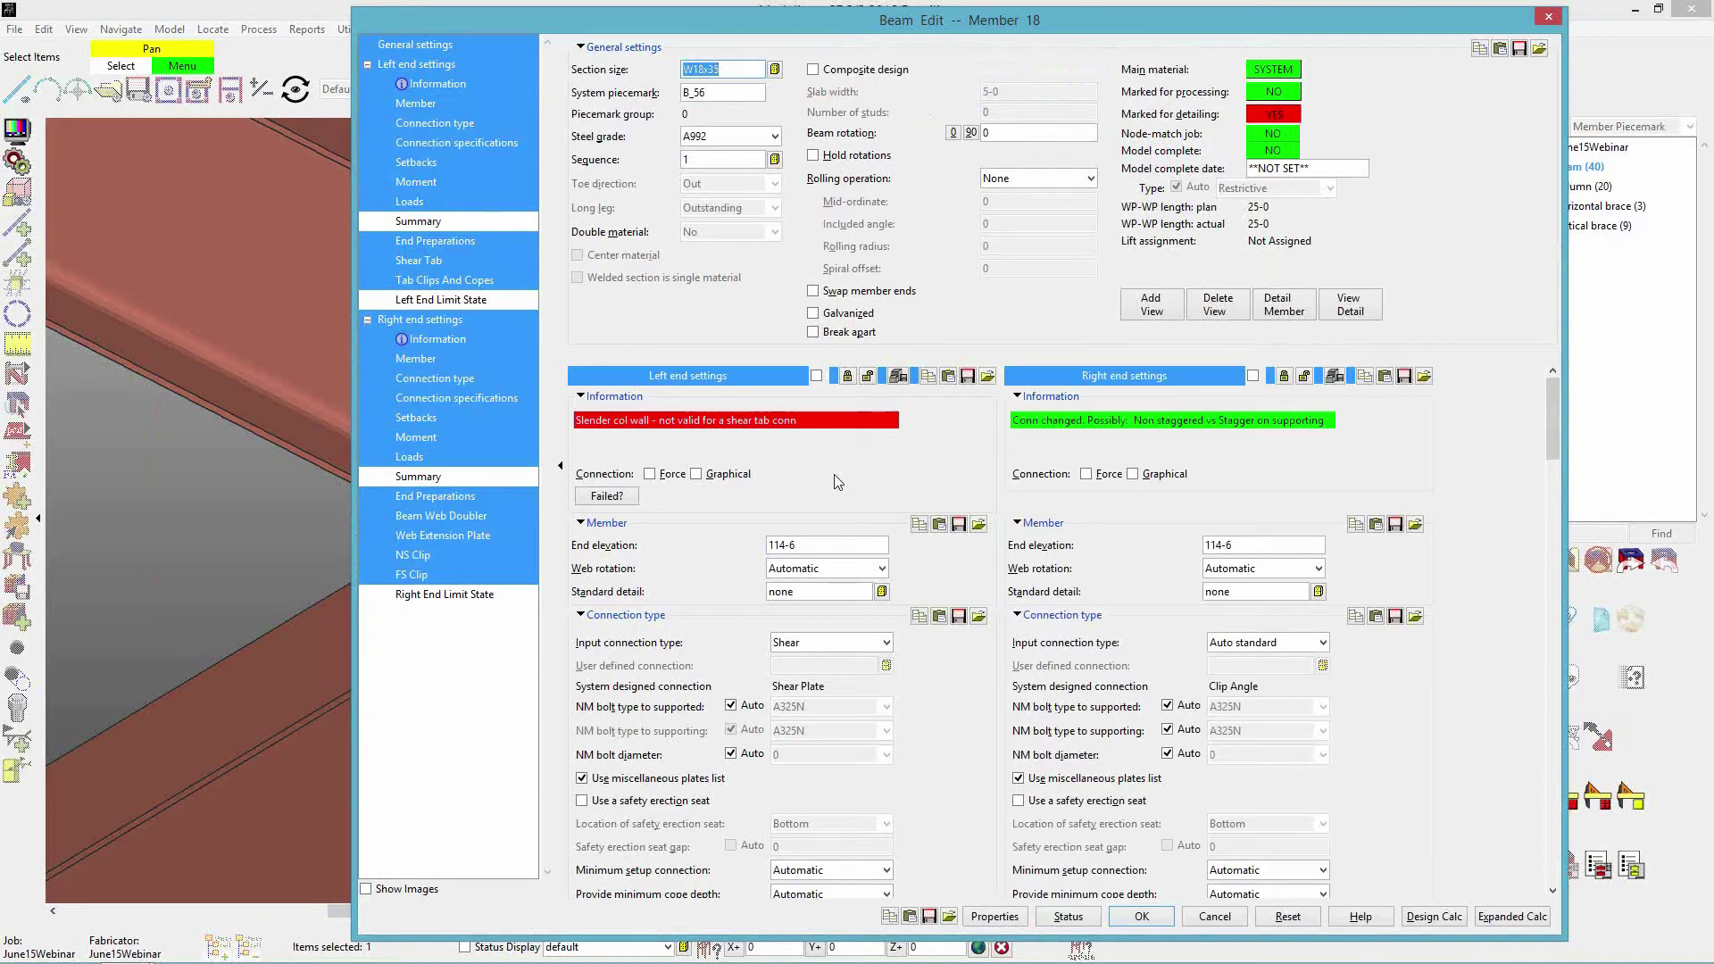
left_click(1214, 916)
left_click(1443, 501)
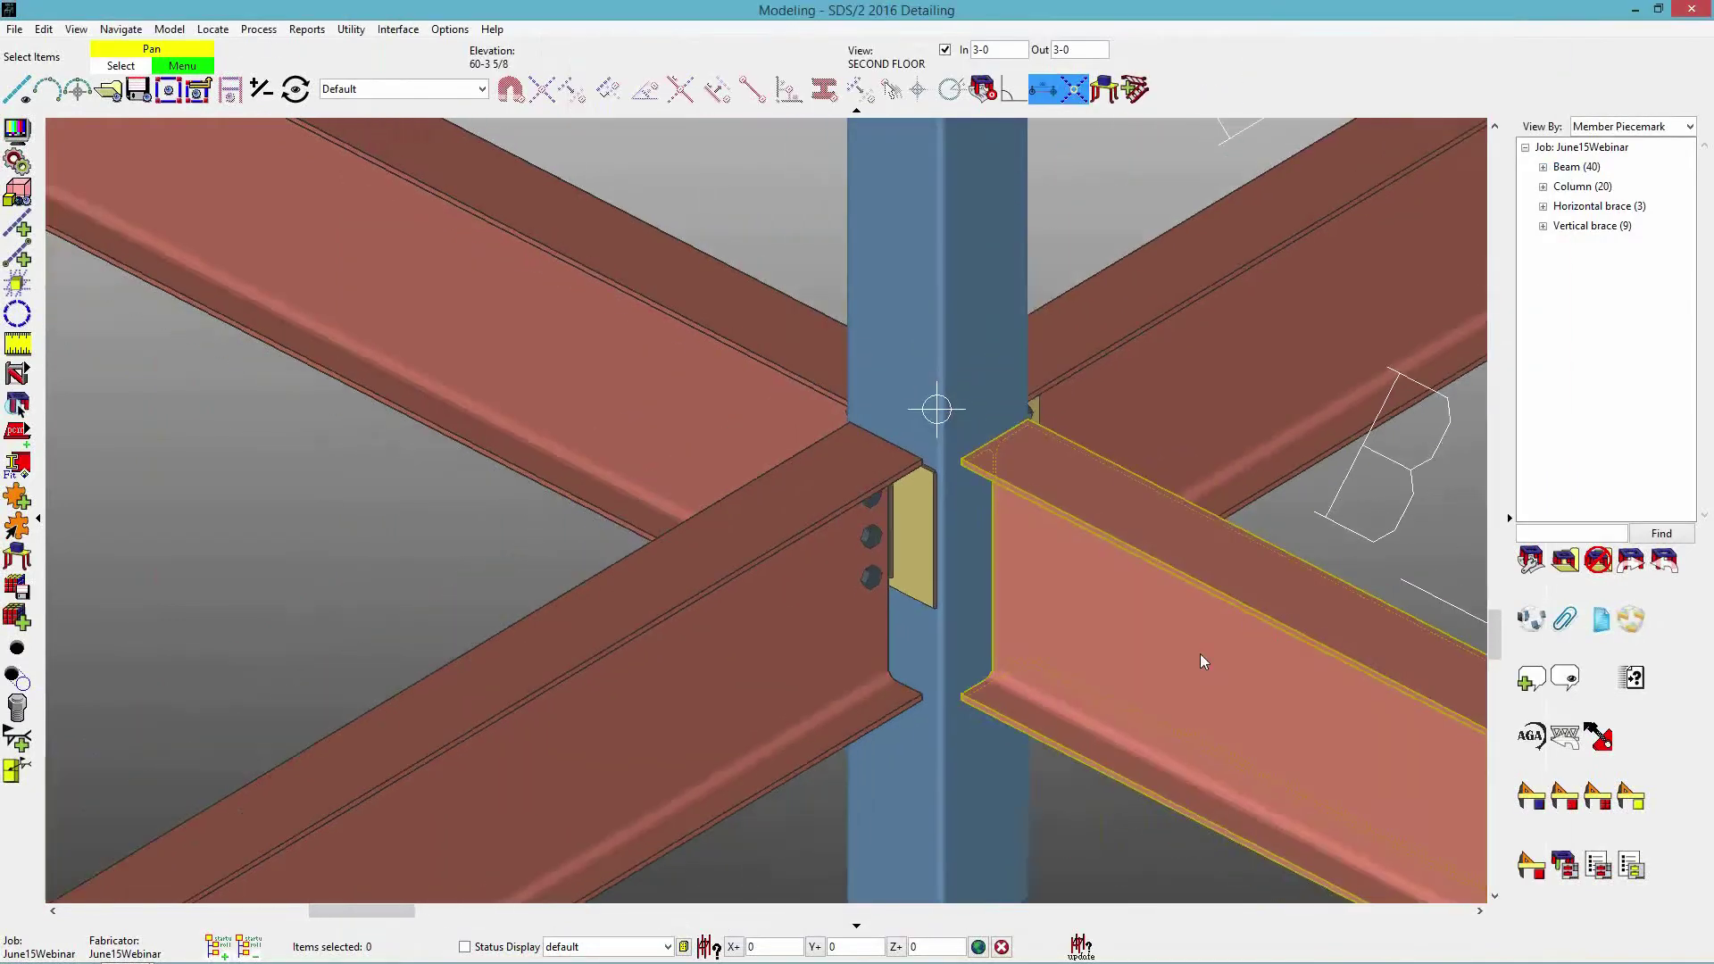
Open the expanded calculations for beam B_61, which has bolted moment plates at the wide-flange column, and maximize the report.
scroll(1199, 654, "down", 8)
middle_click_drag(1148, 436, 927, 706)
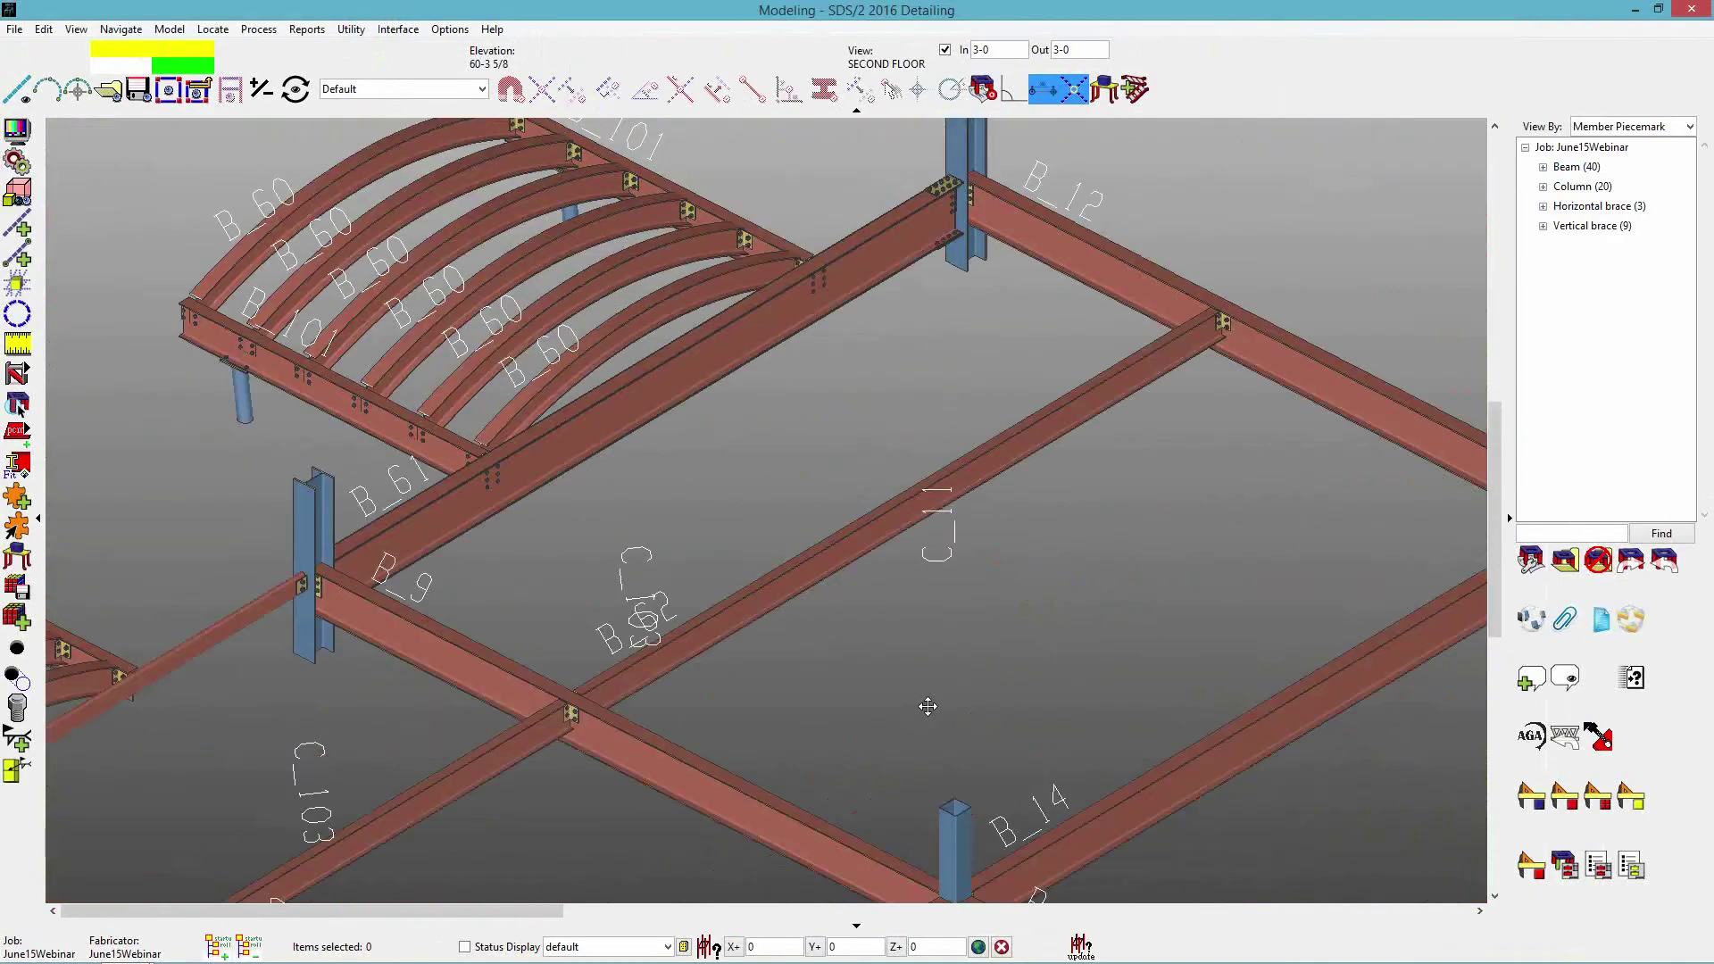
scroll(970, 393, "up", 5)
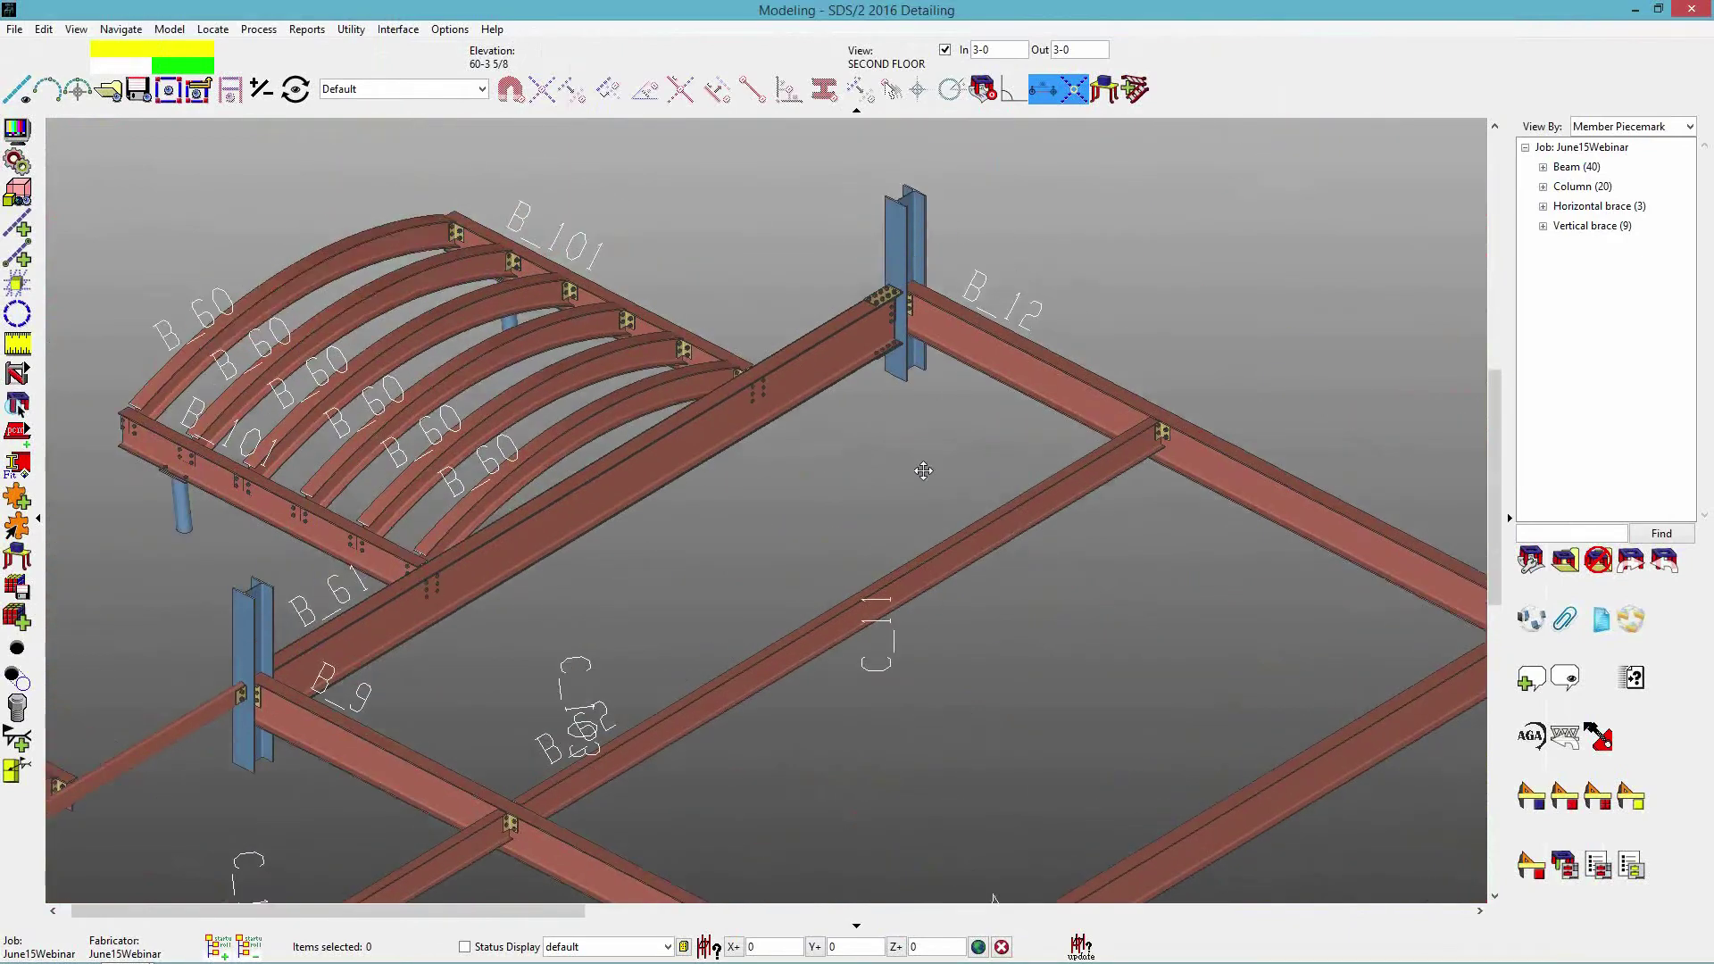
scroll(774, 398, "up", 5)
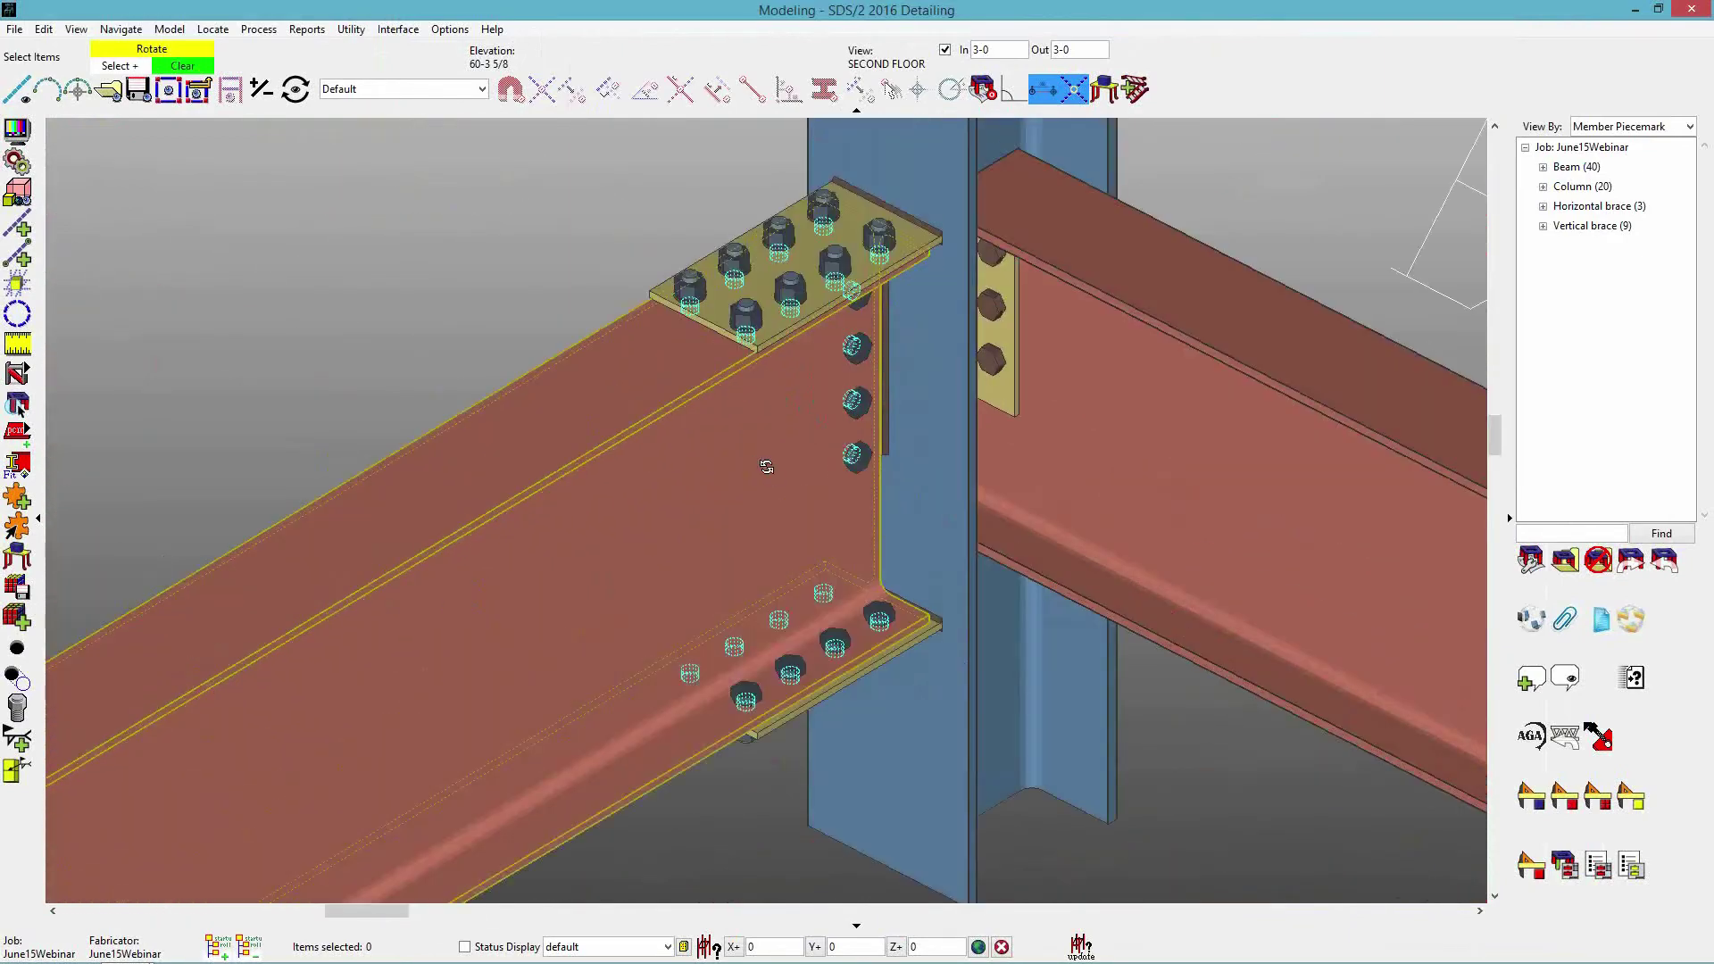
middle_click_drag(765, 465, 690, 459, "shift")
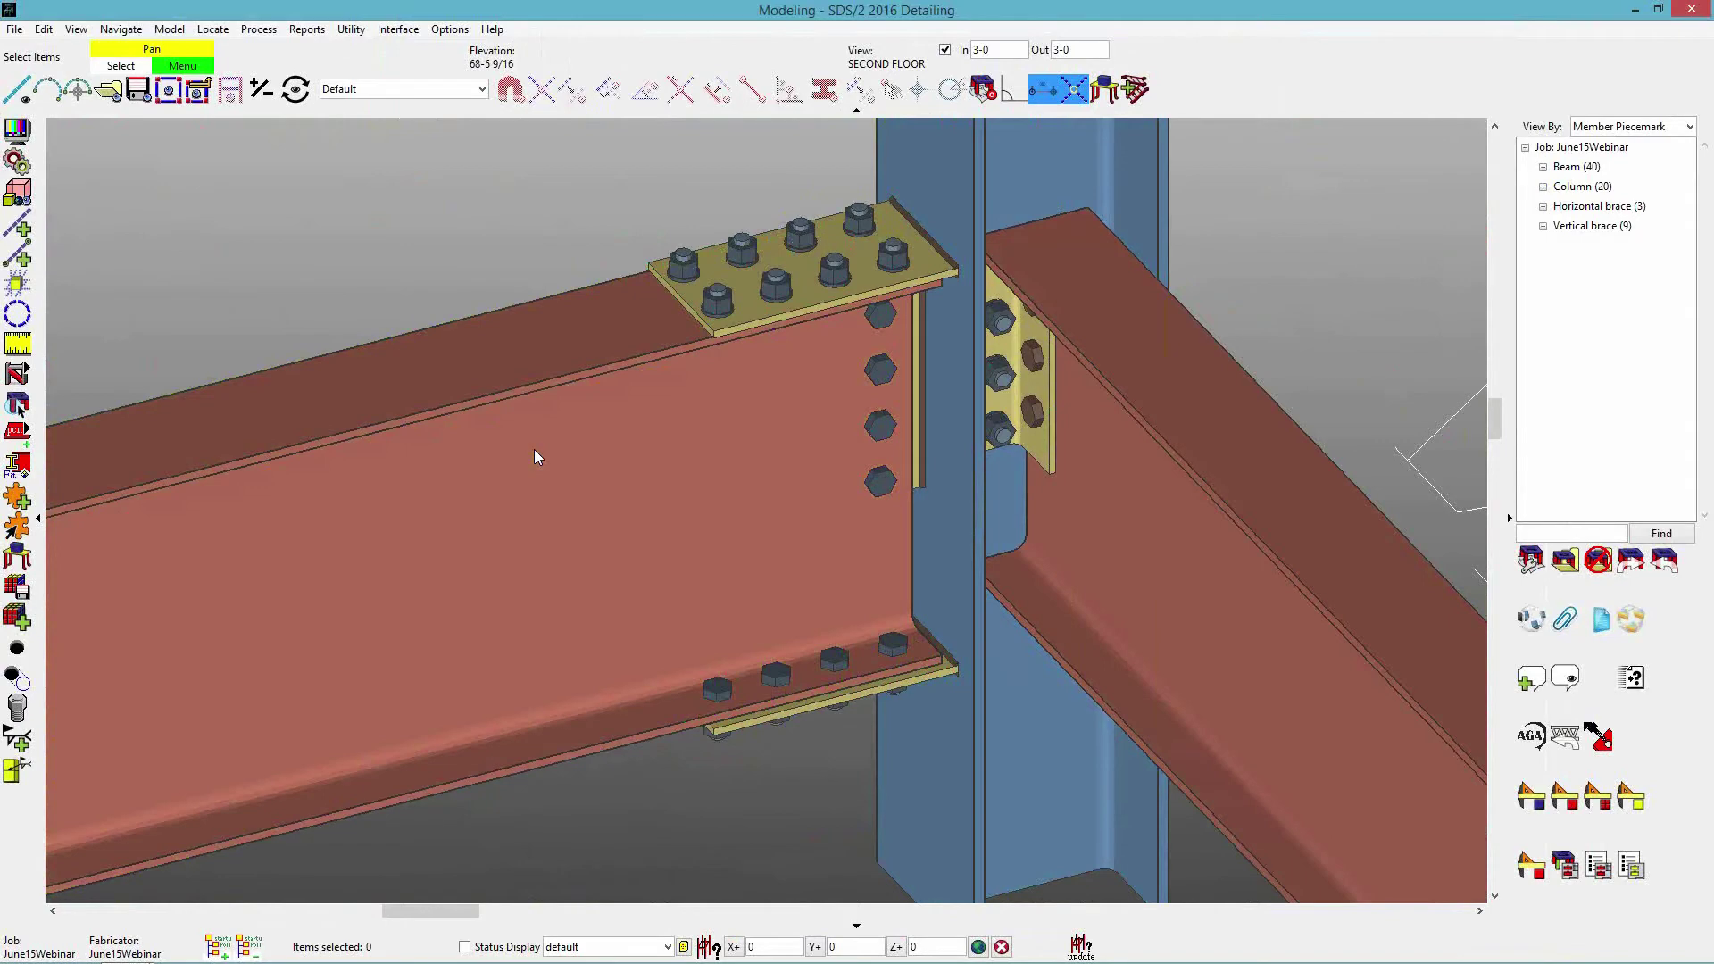
double_click(535, 450)
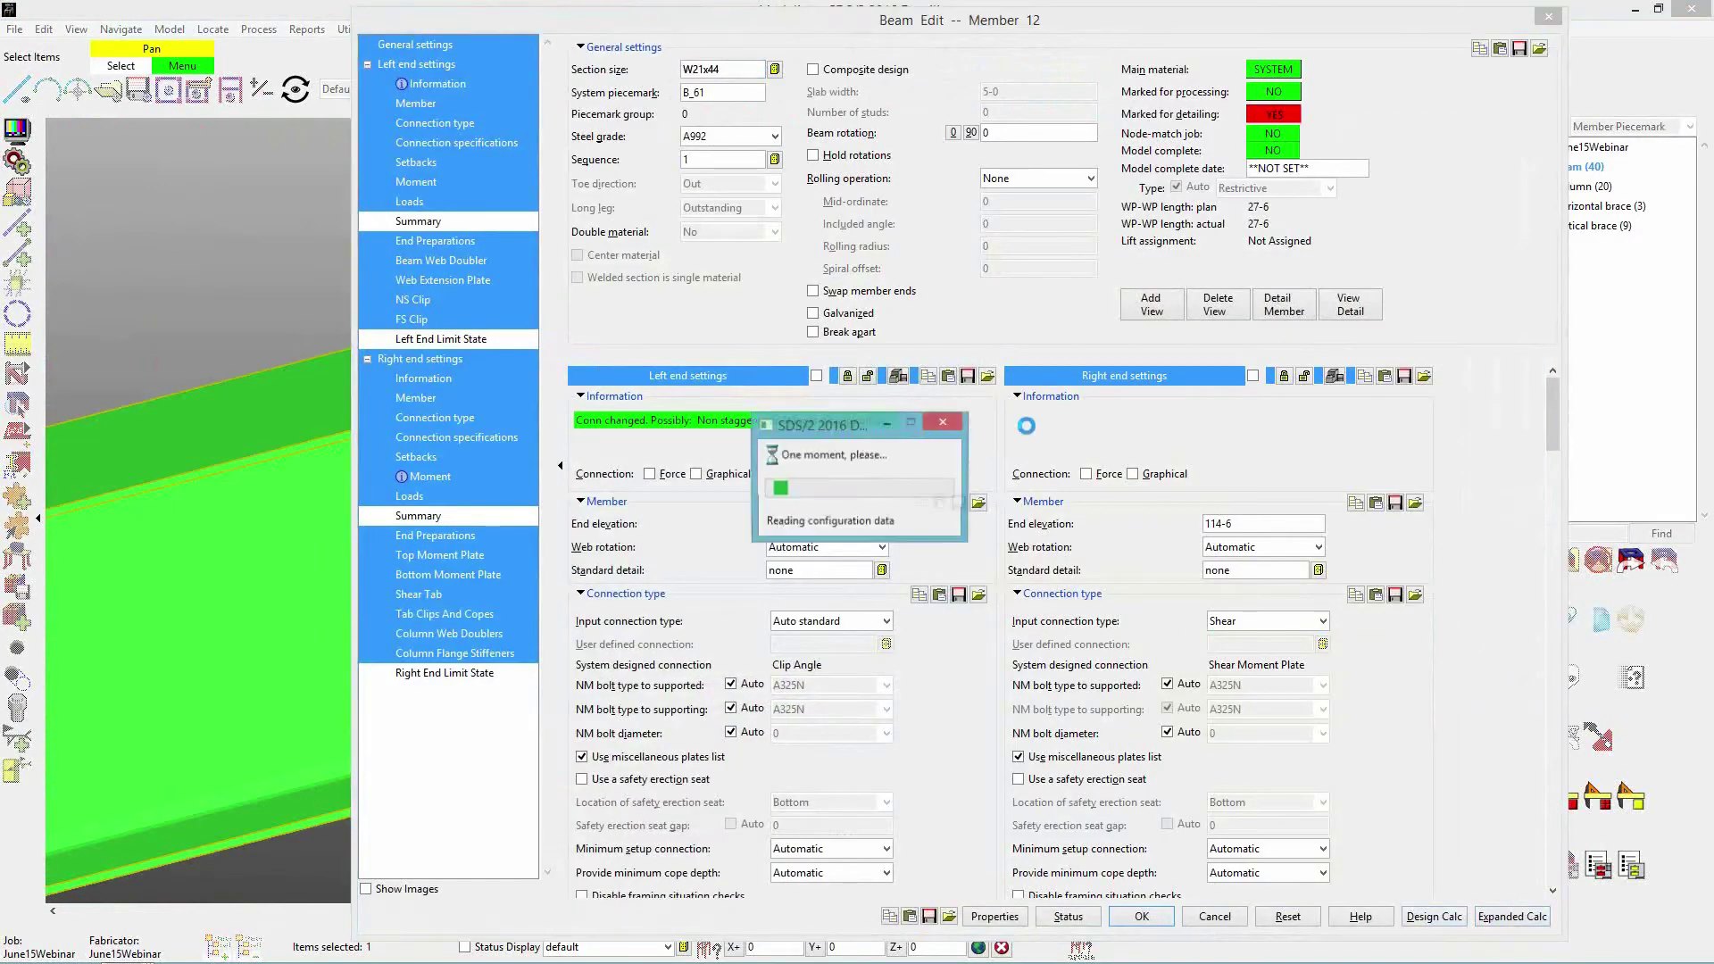
left_click(978, 697)
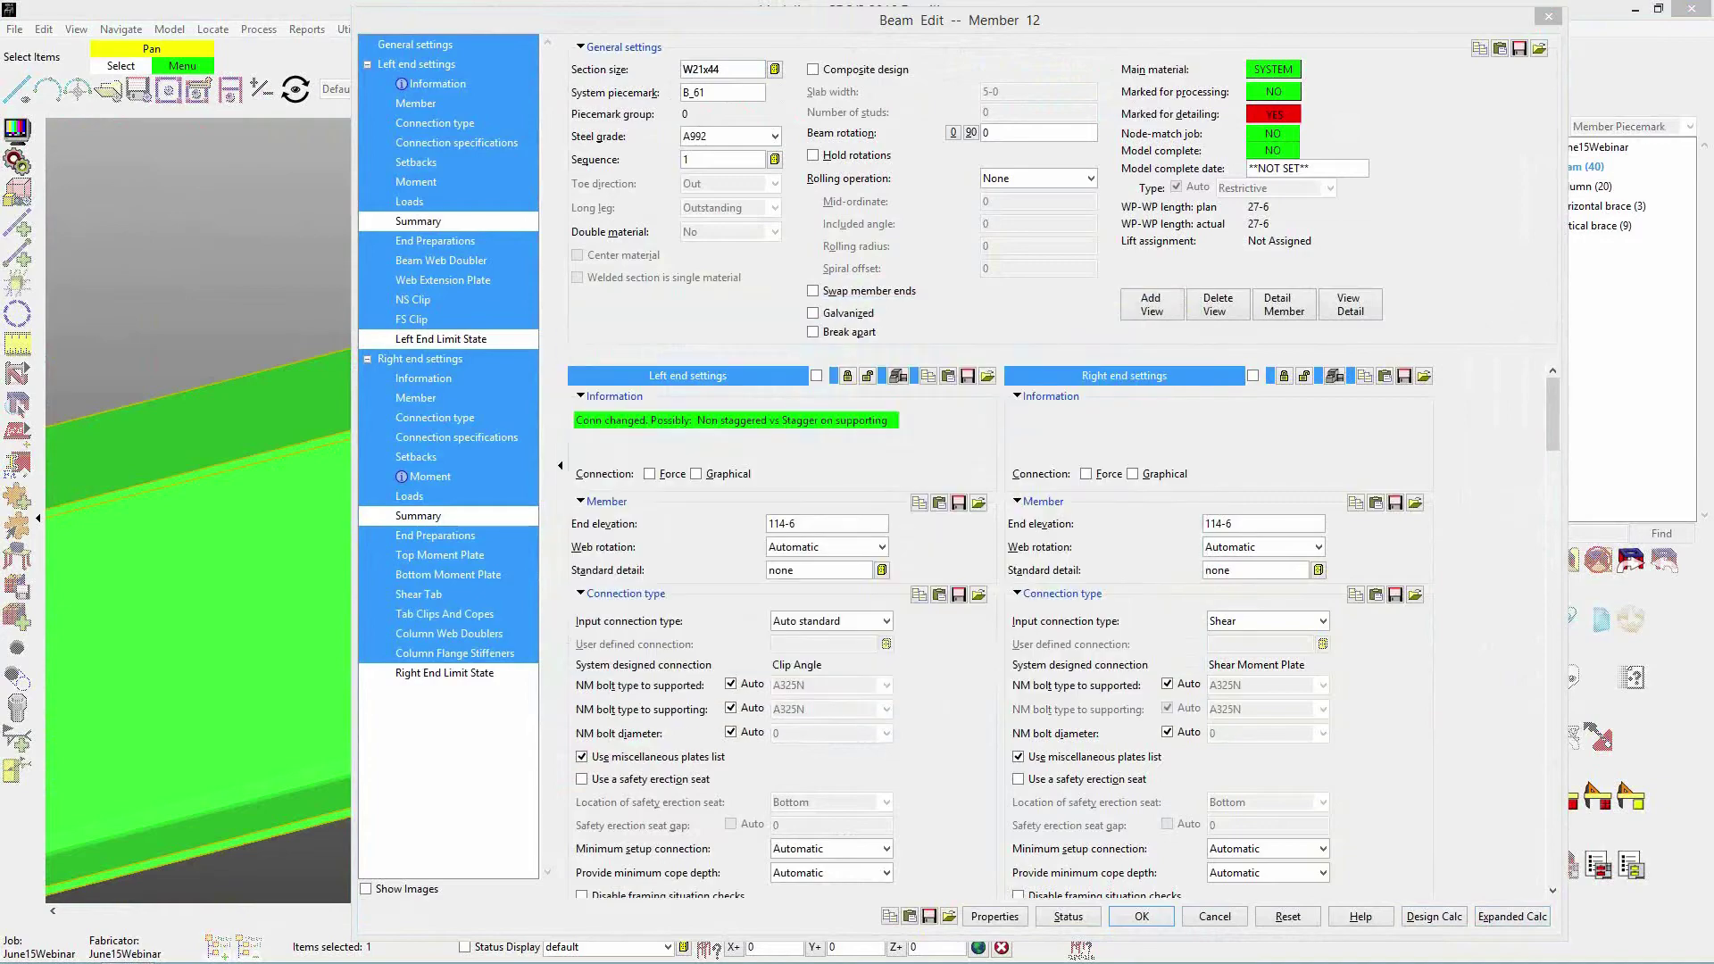
left_click_drag(1586, 60, 818, 25)
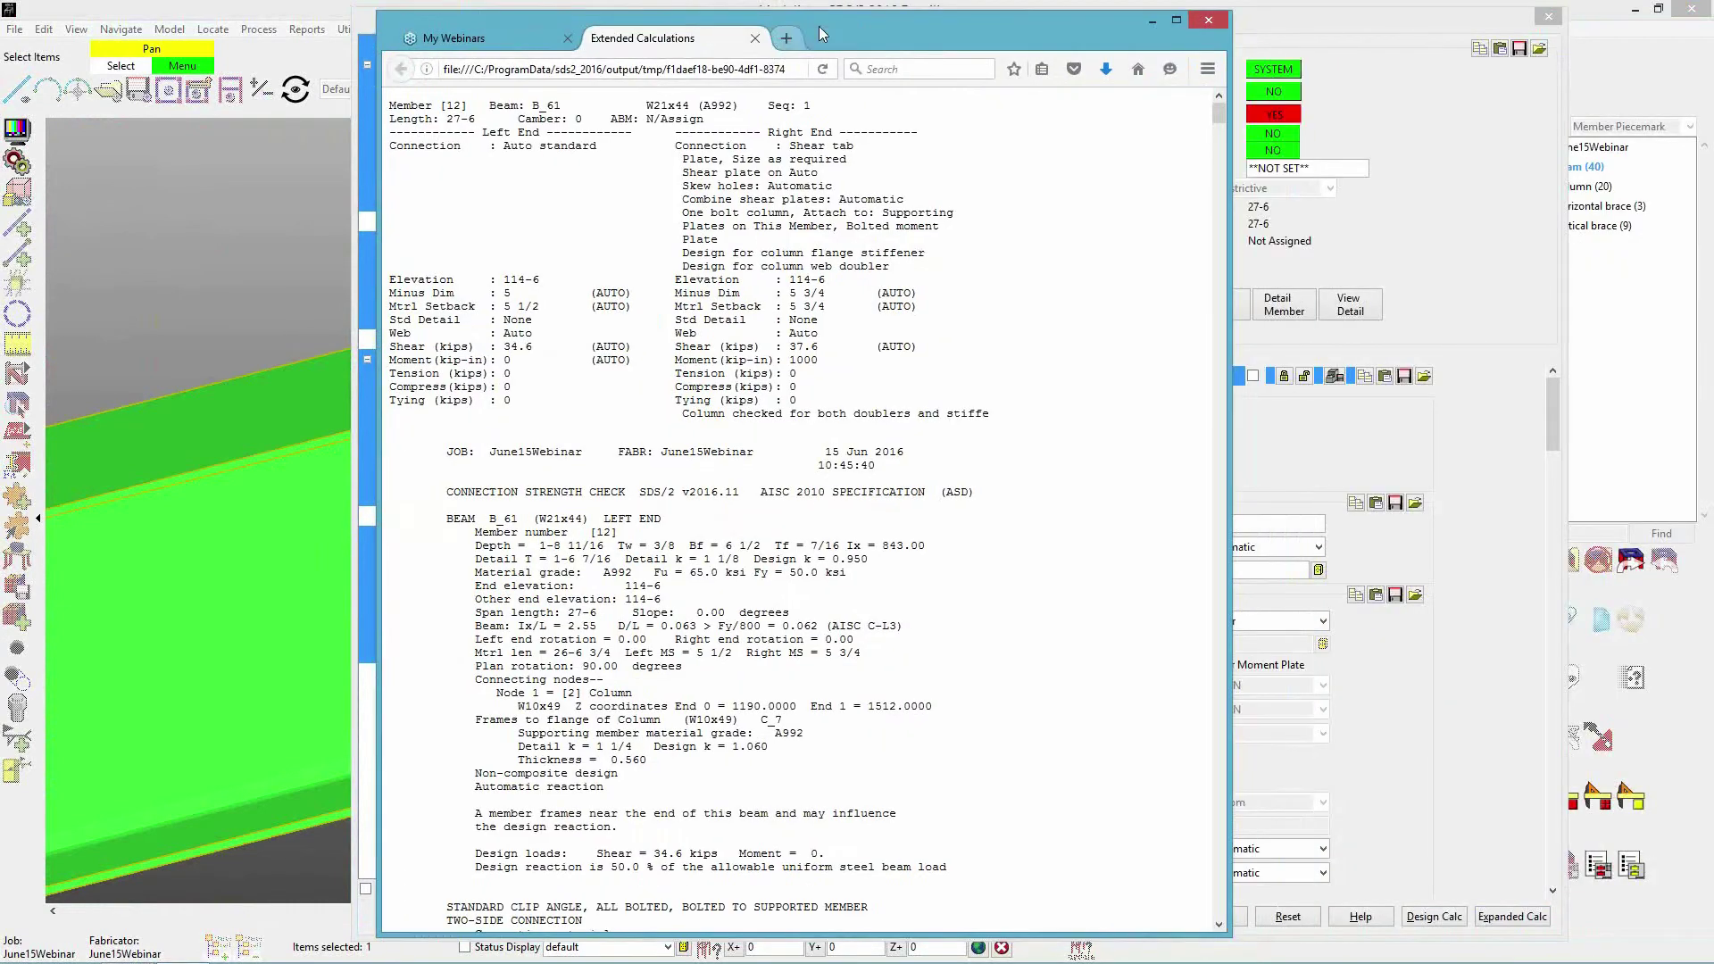
left_click(1177, 20)
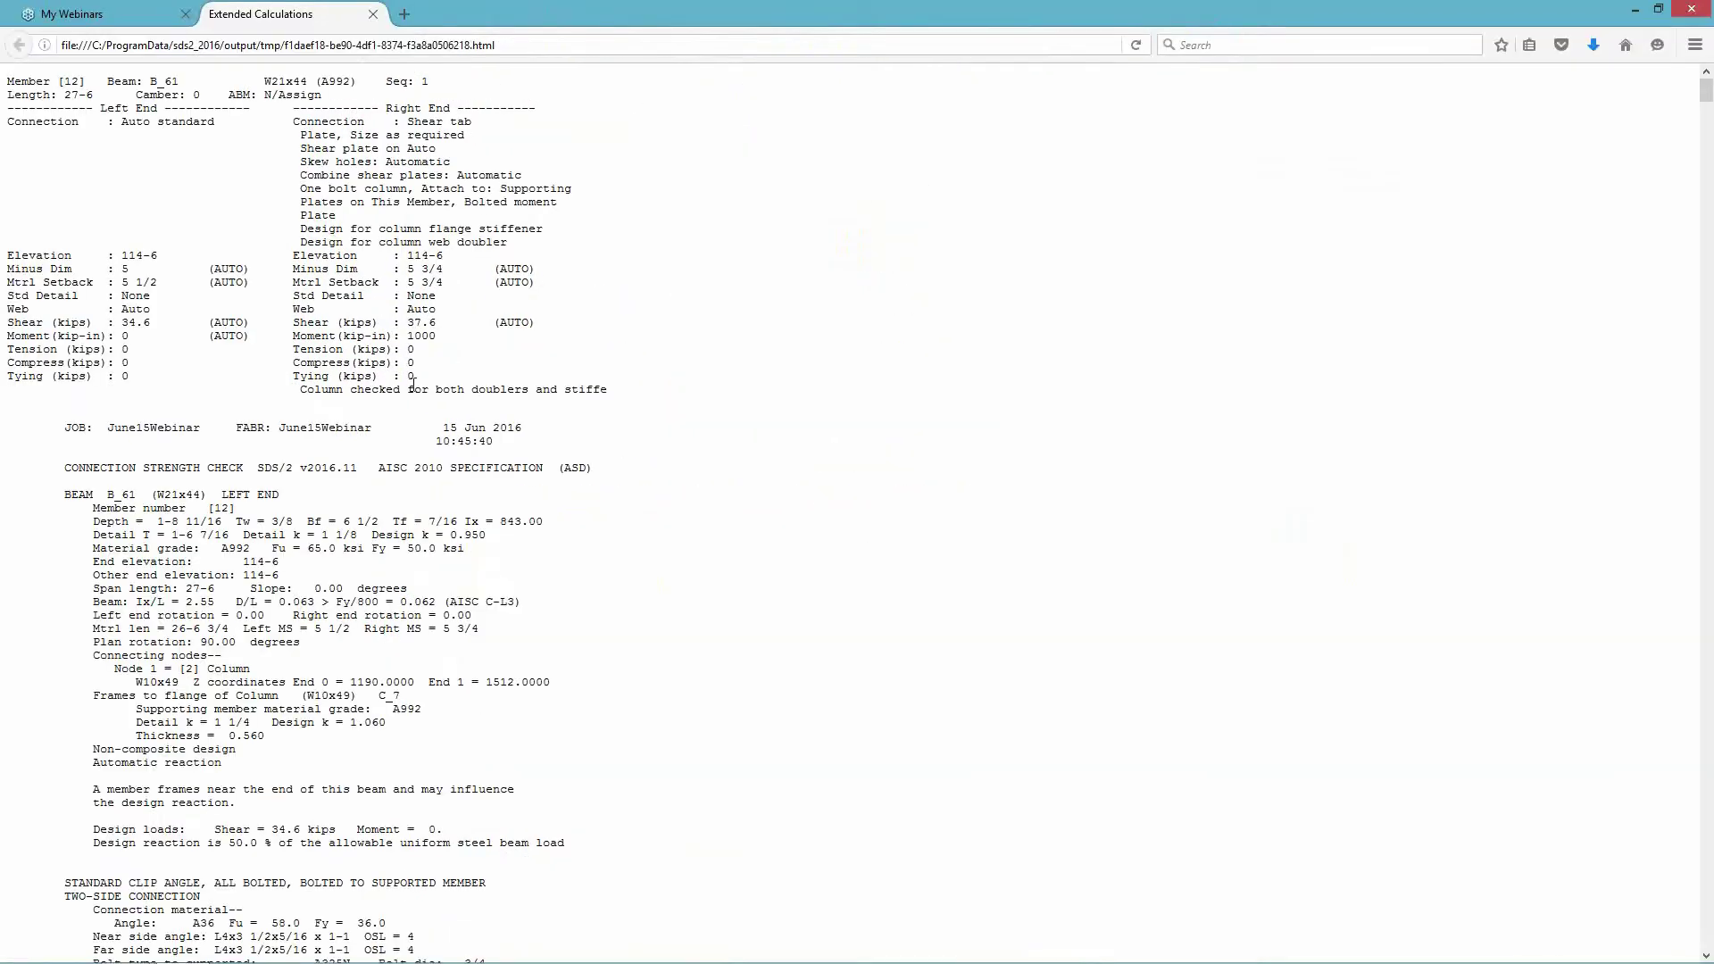
Read through beam B_61's expanded calculations down to the right-end allowable strength summary.
scroll(409, 402, "down", 20)
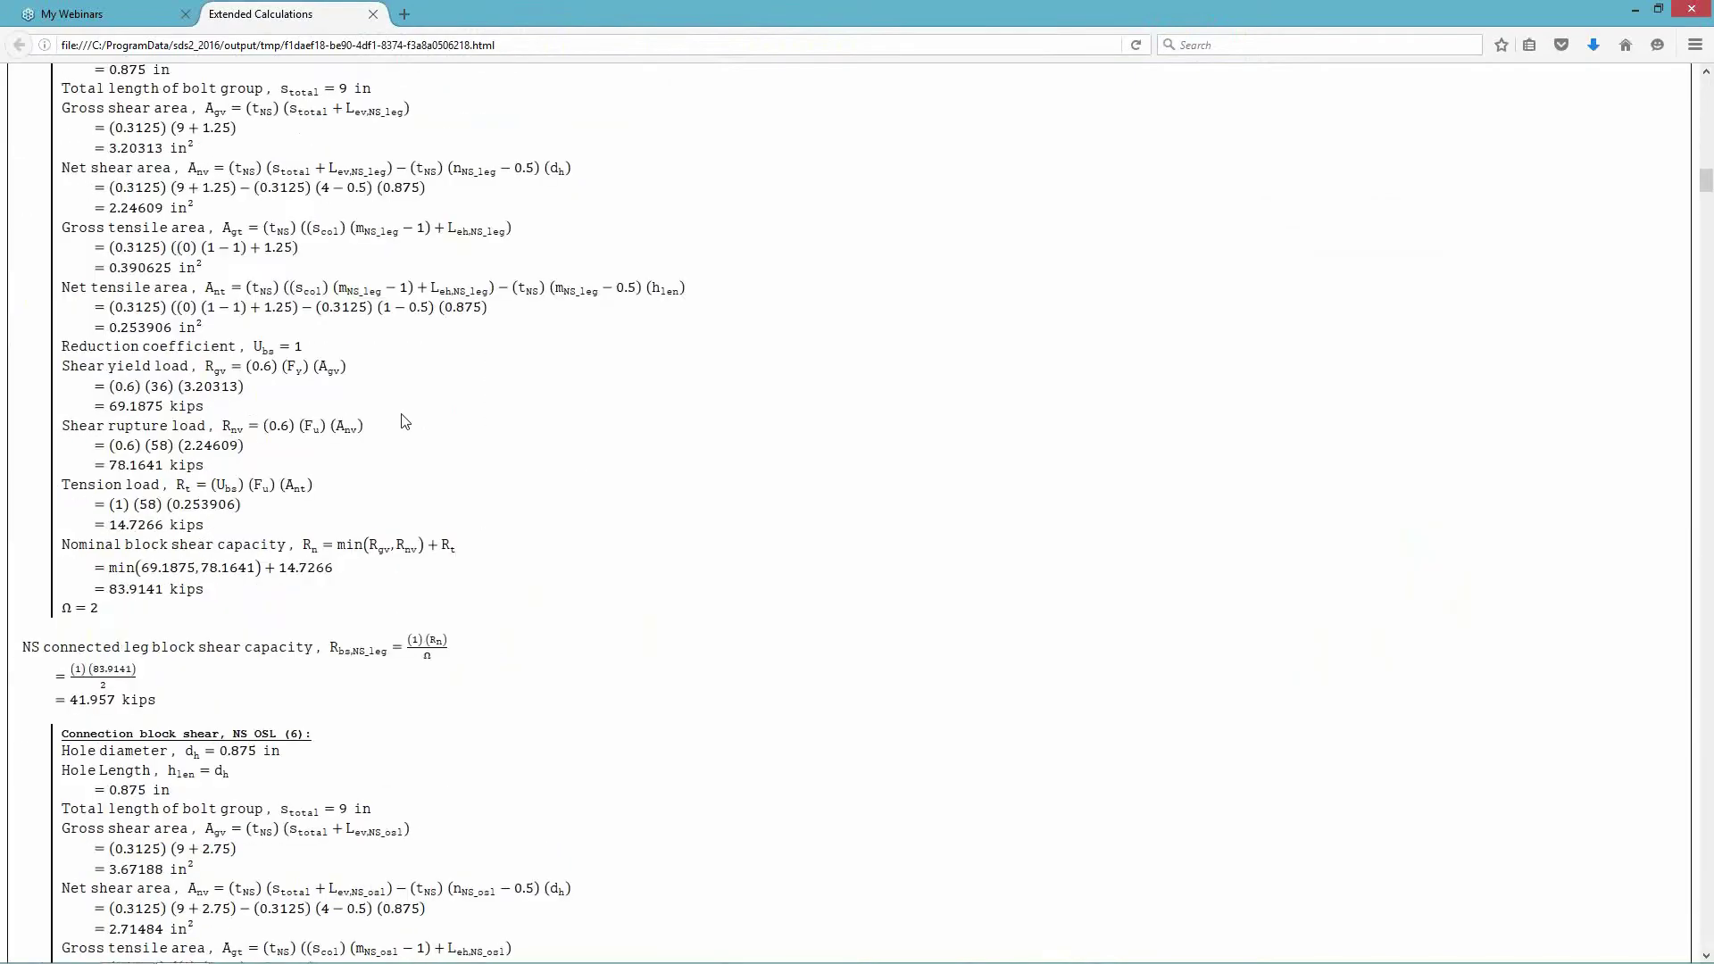
scroll(405, 421, "down", 20)
scroll(402, 442, "down", 20)
scroll(402, 444, "down", 20)
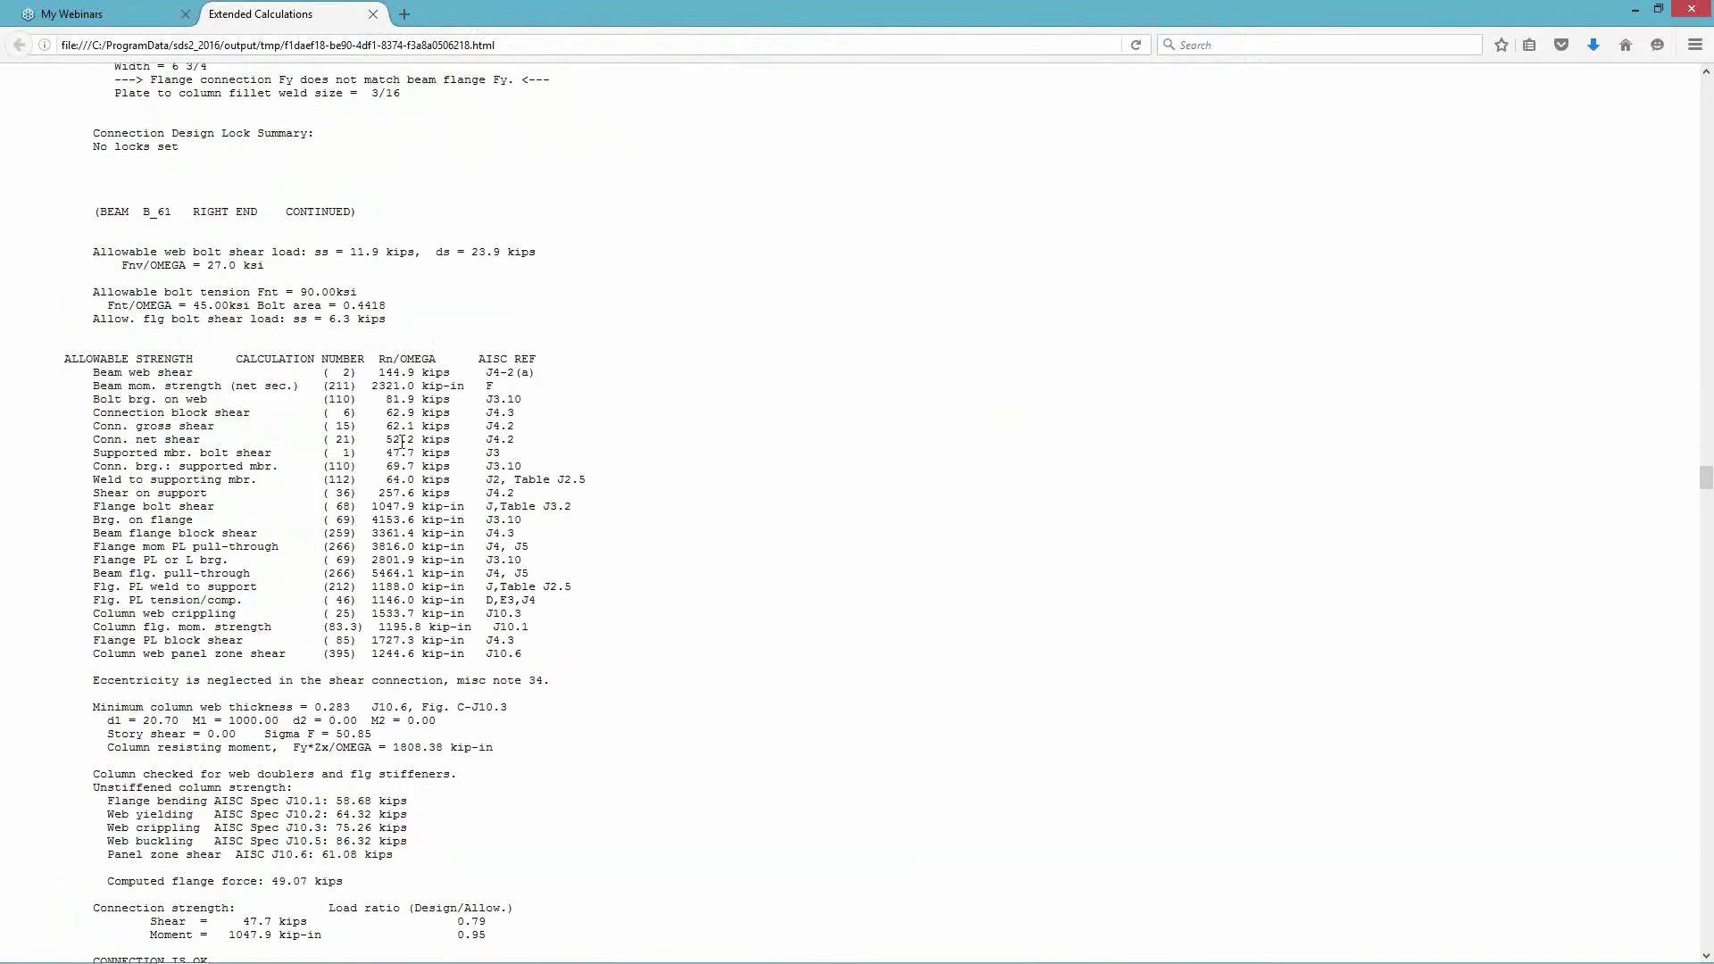
Search the report for "Flange bolt shear", go to its detailed calculation and highlight the factor for fillers.
triple_click(180, 511)
left_click(309, 509)
left_click_drag(95, 506, 214, 513)
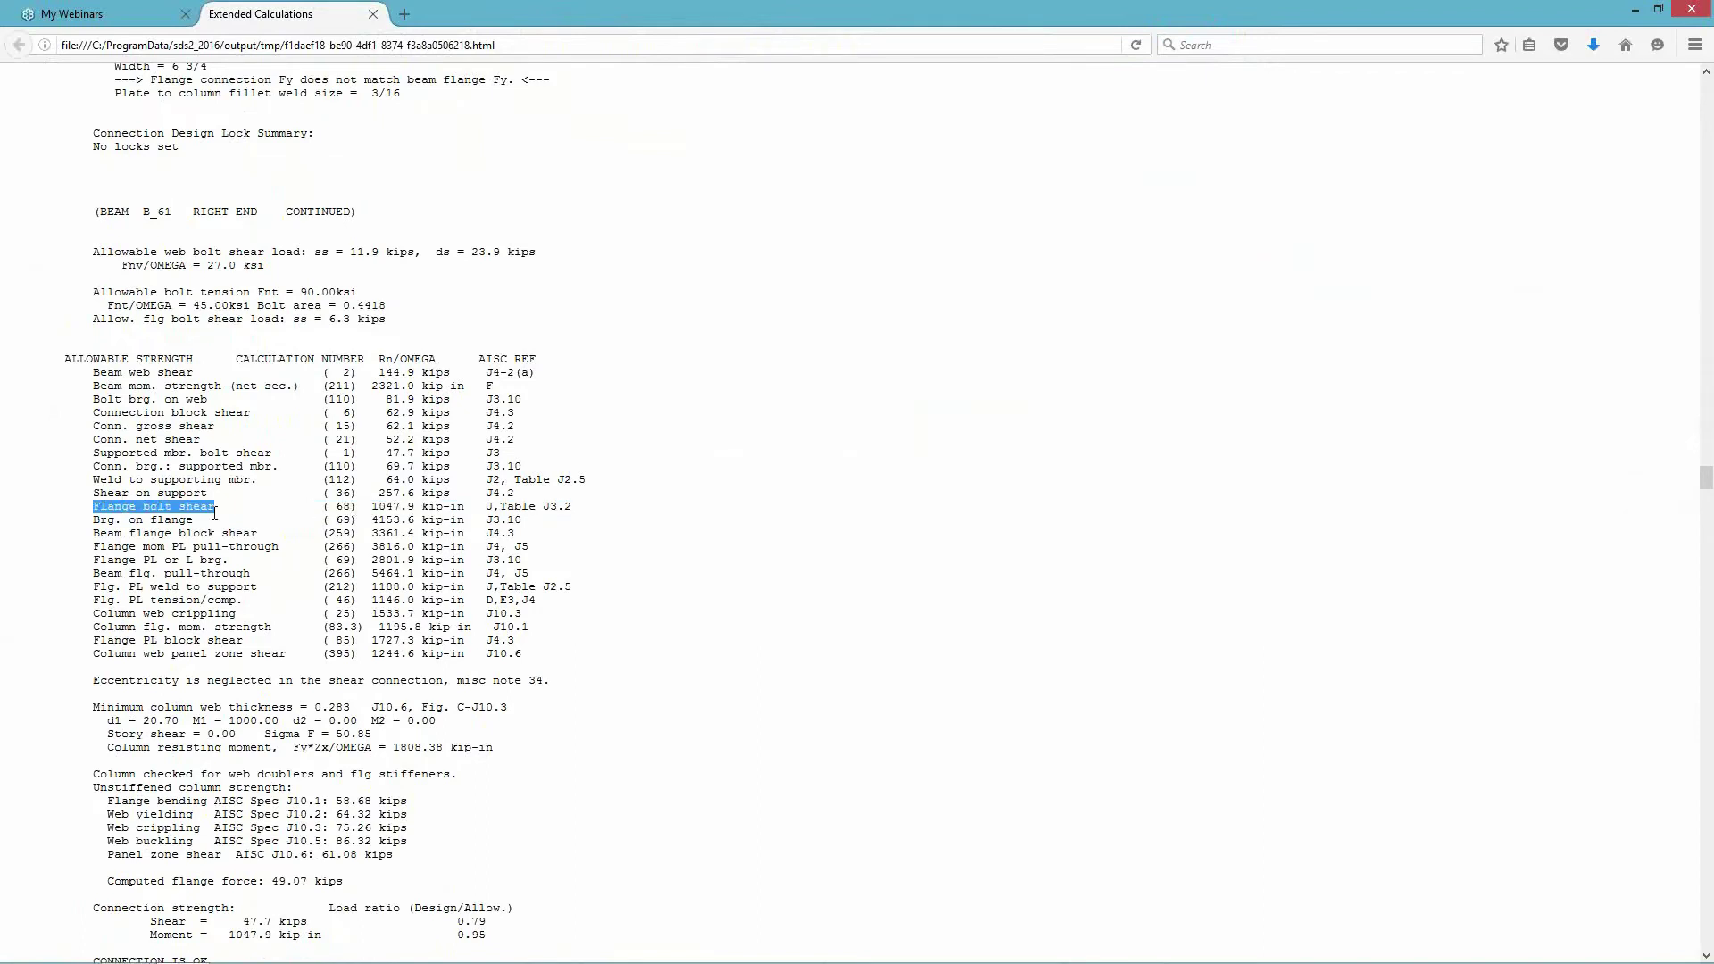
key("ctrl+f")
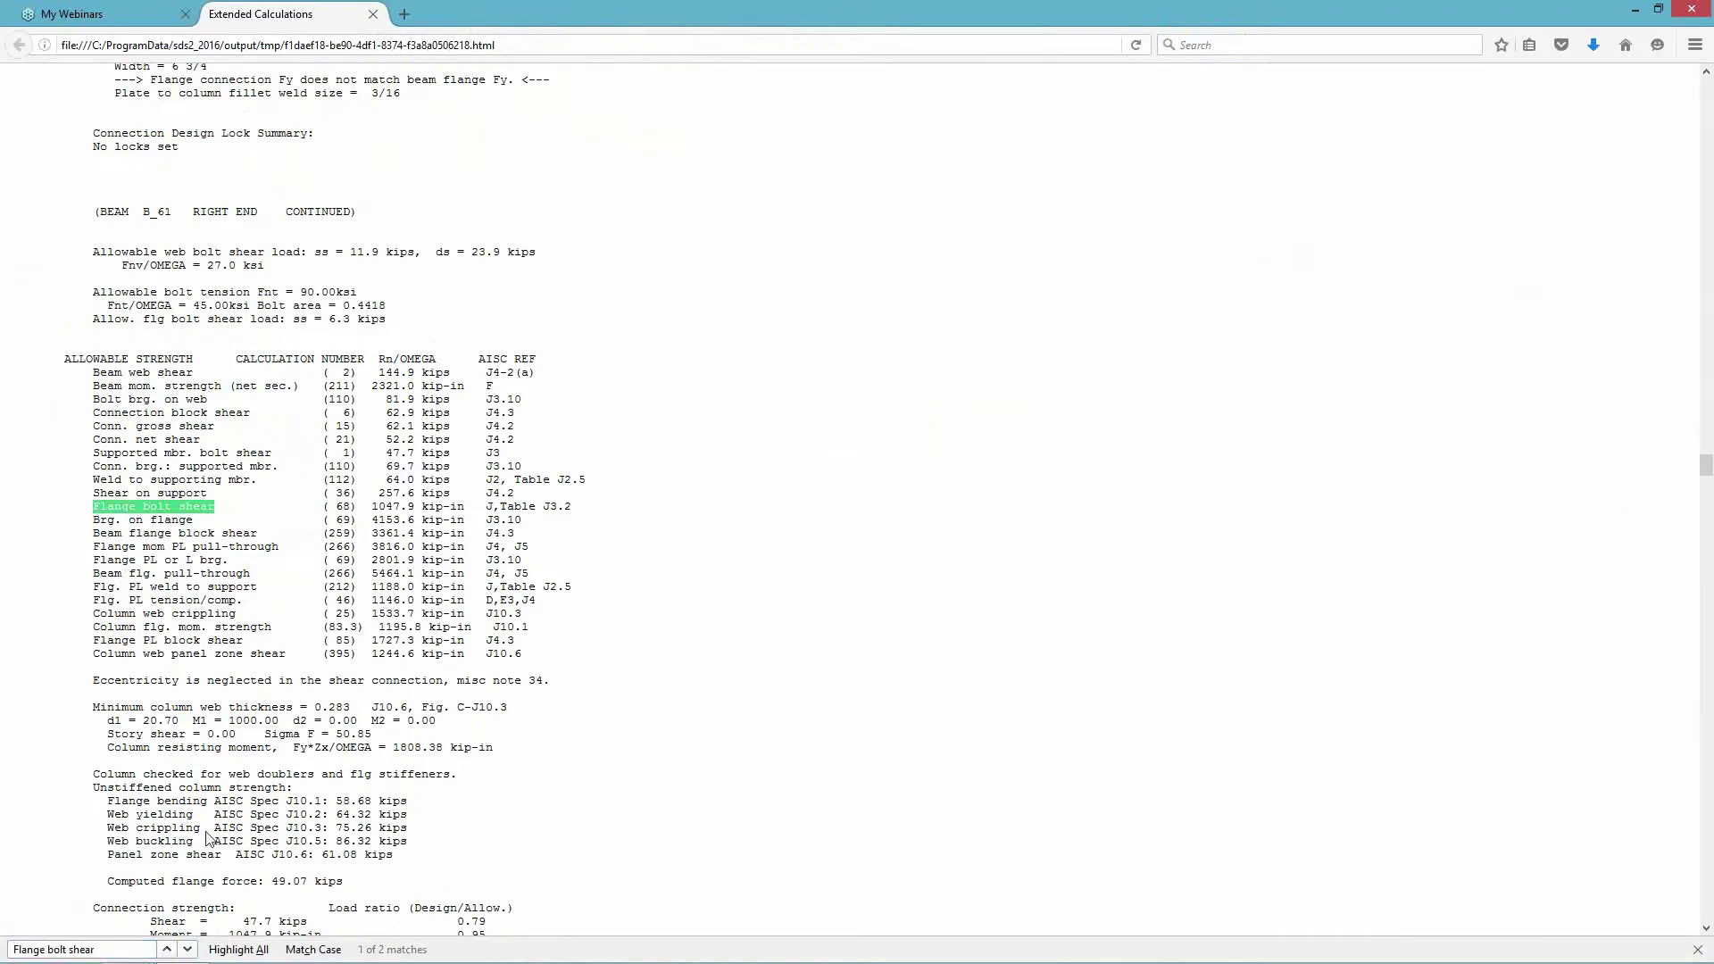
left_click(187, 949)
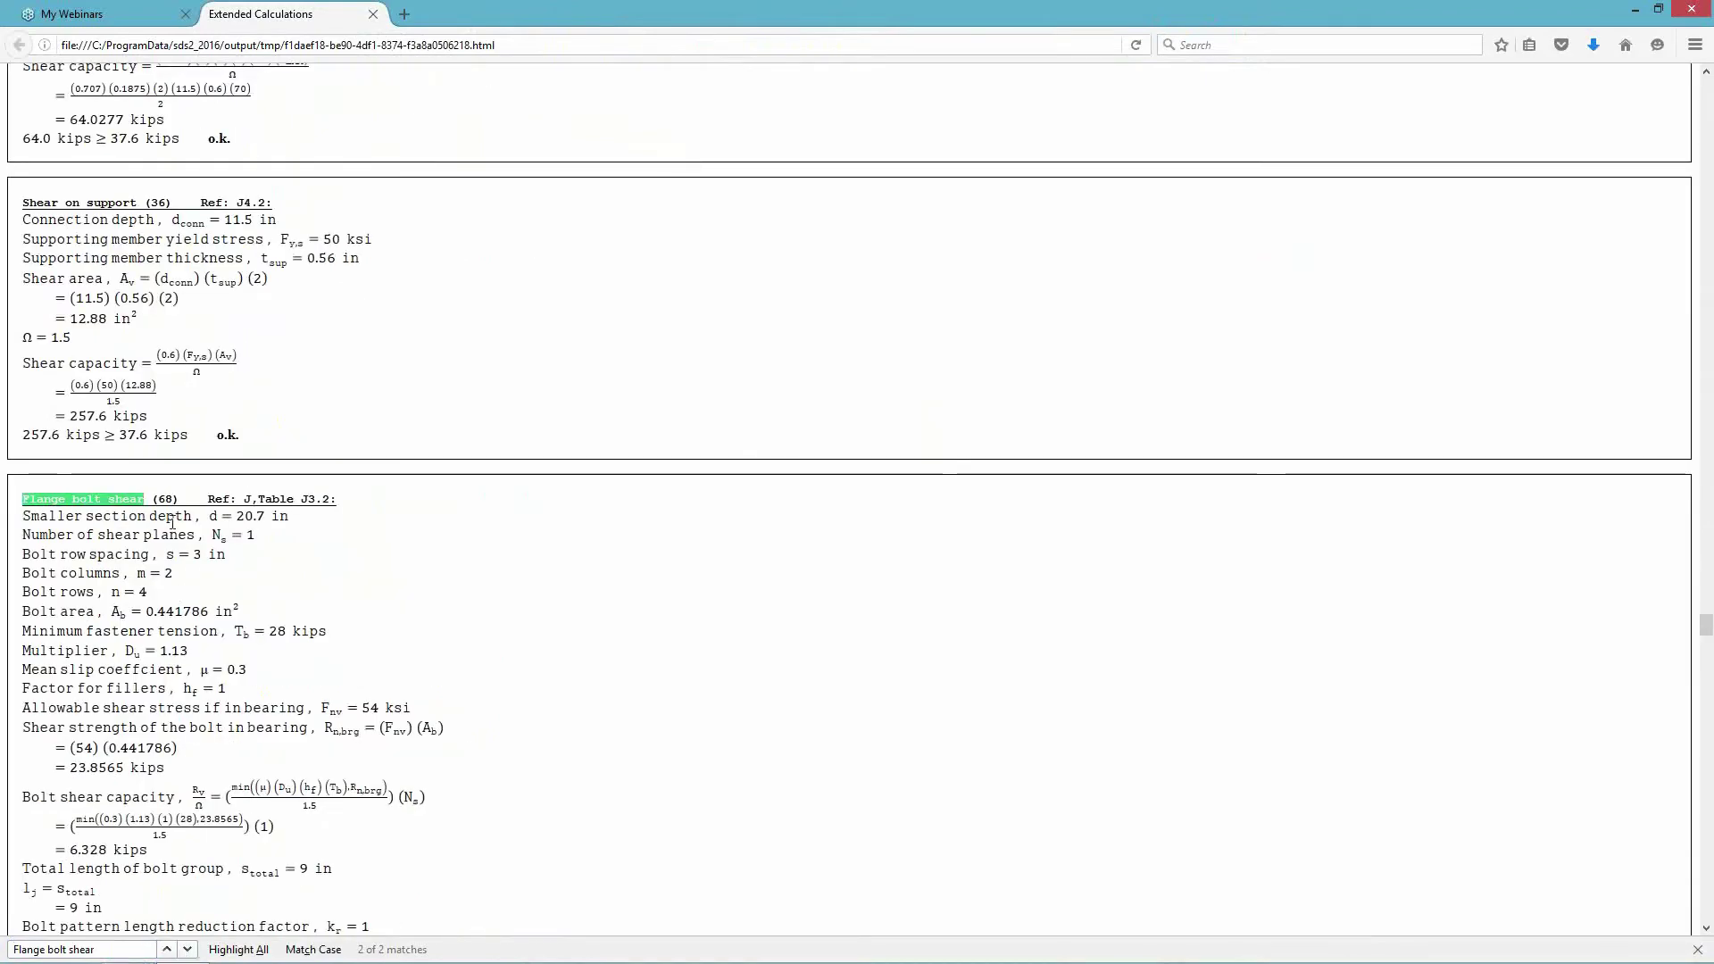
left_click_drag(24, 687, 255, 694)
scroll(252, 692, "down", 2)
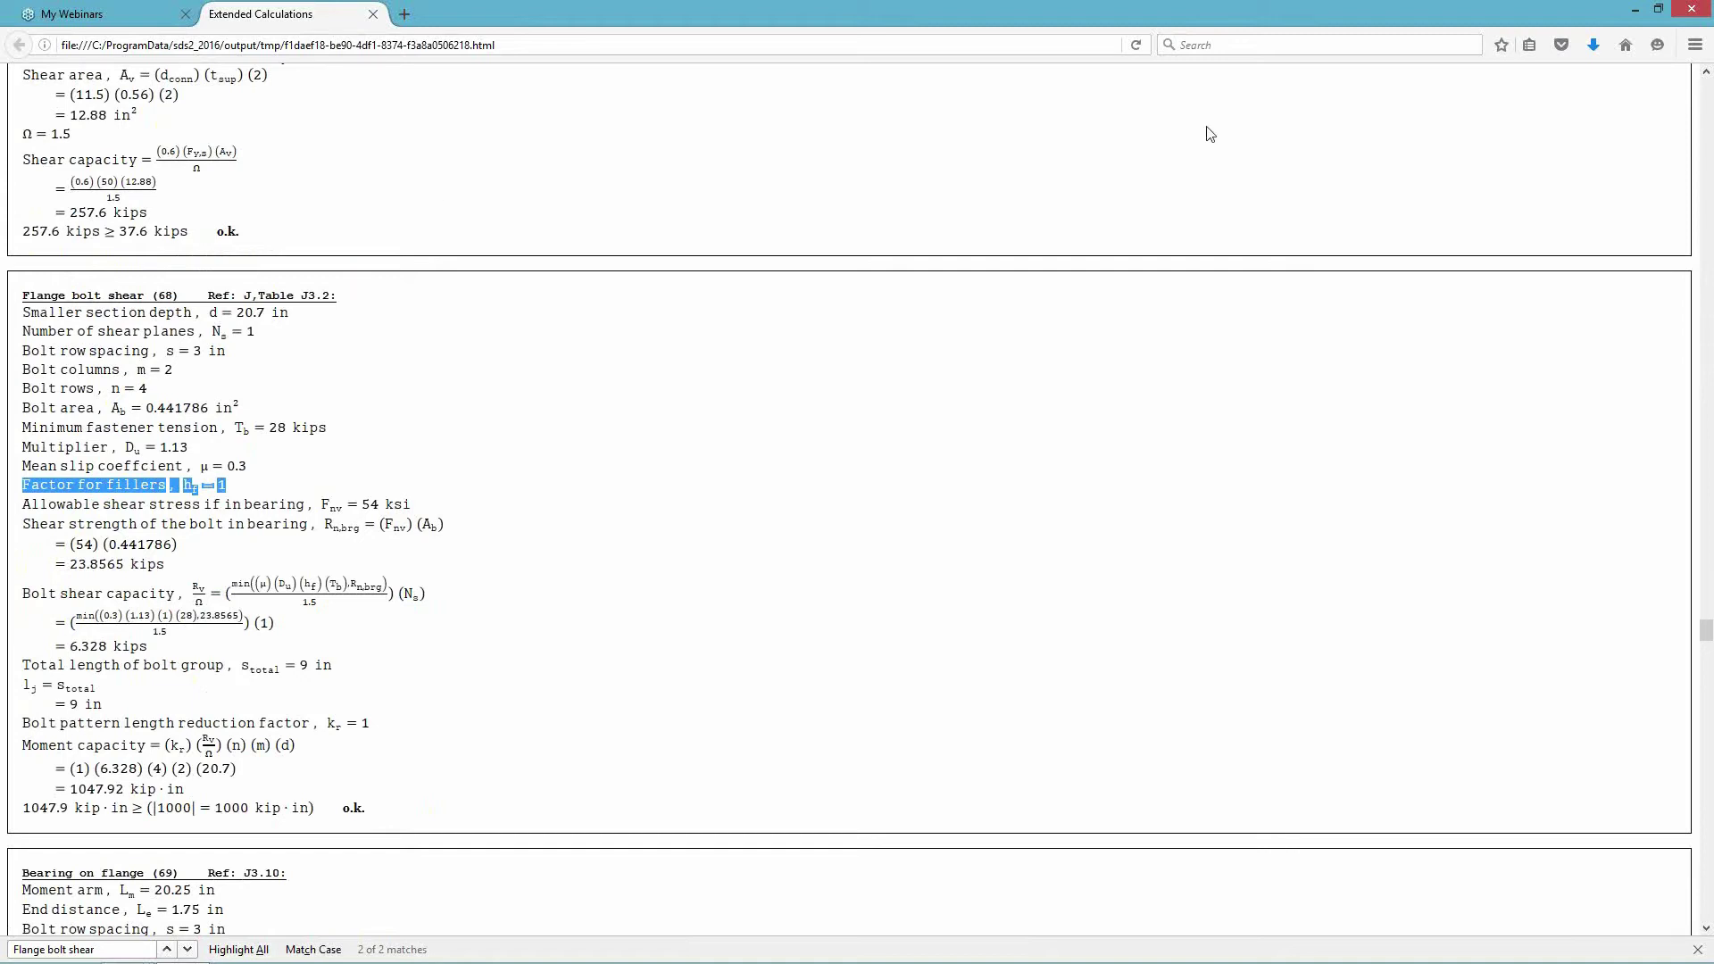
Switch back to SDS/2 Modeling and close beam B_61's settings without changes.
left_click(126, 946)
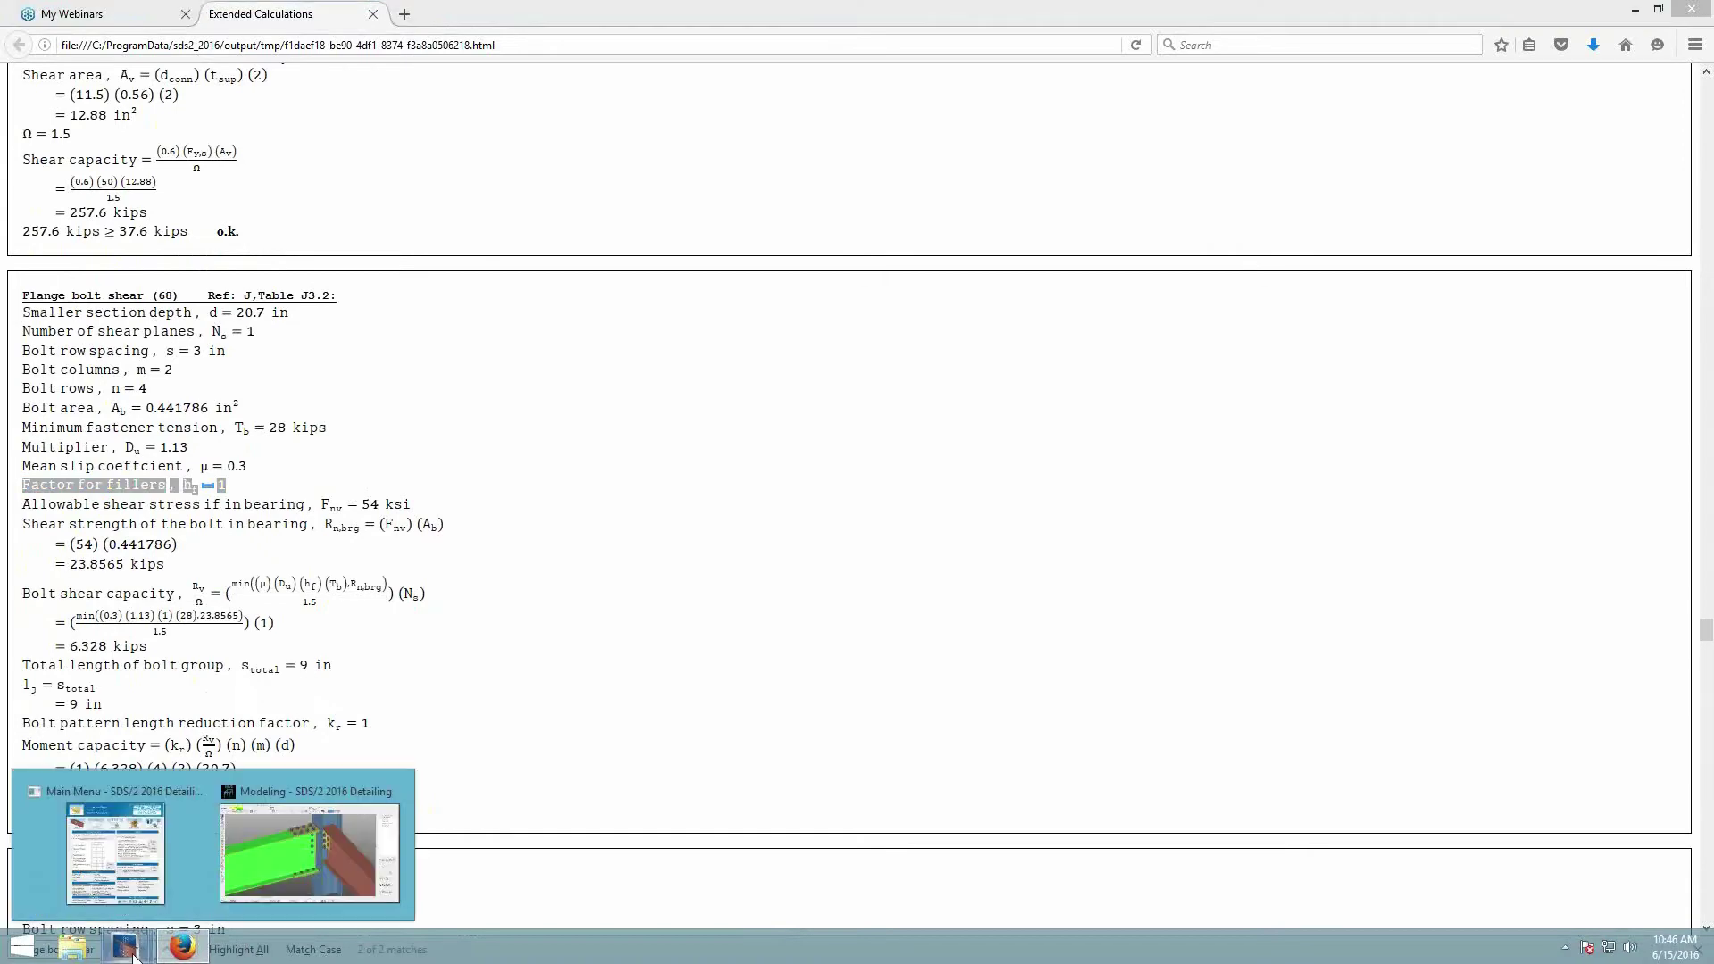
left_click(291, 865)
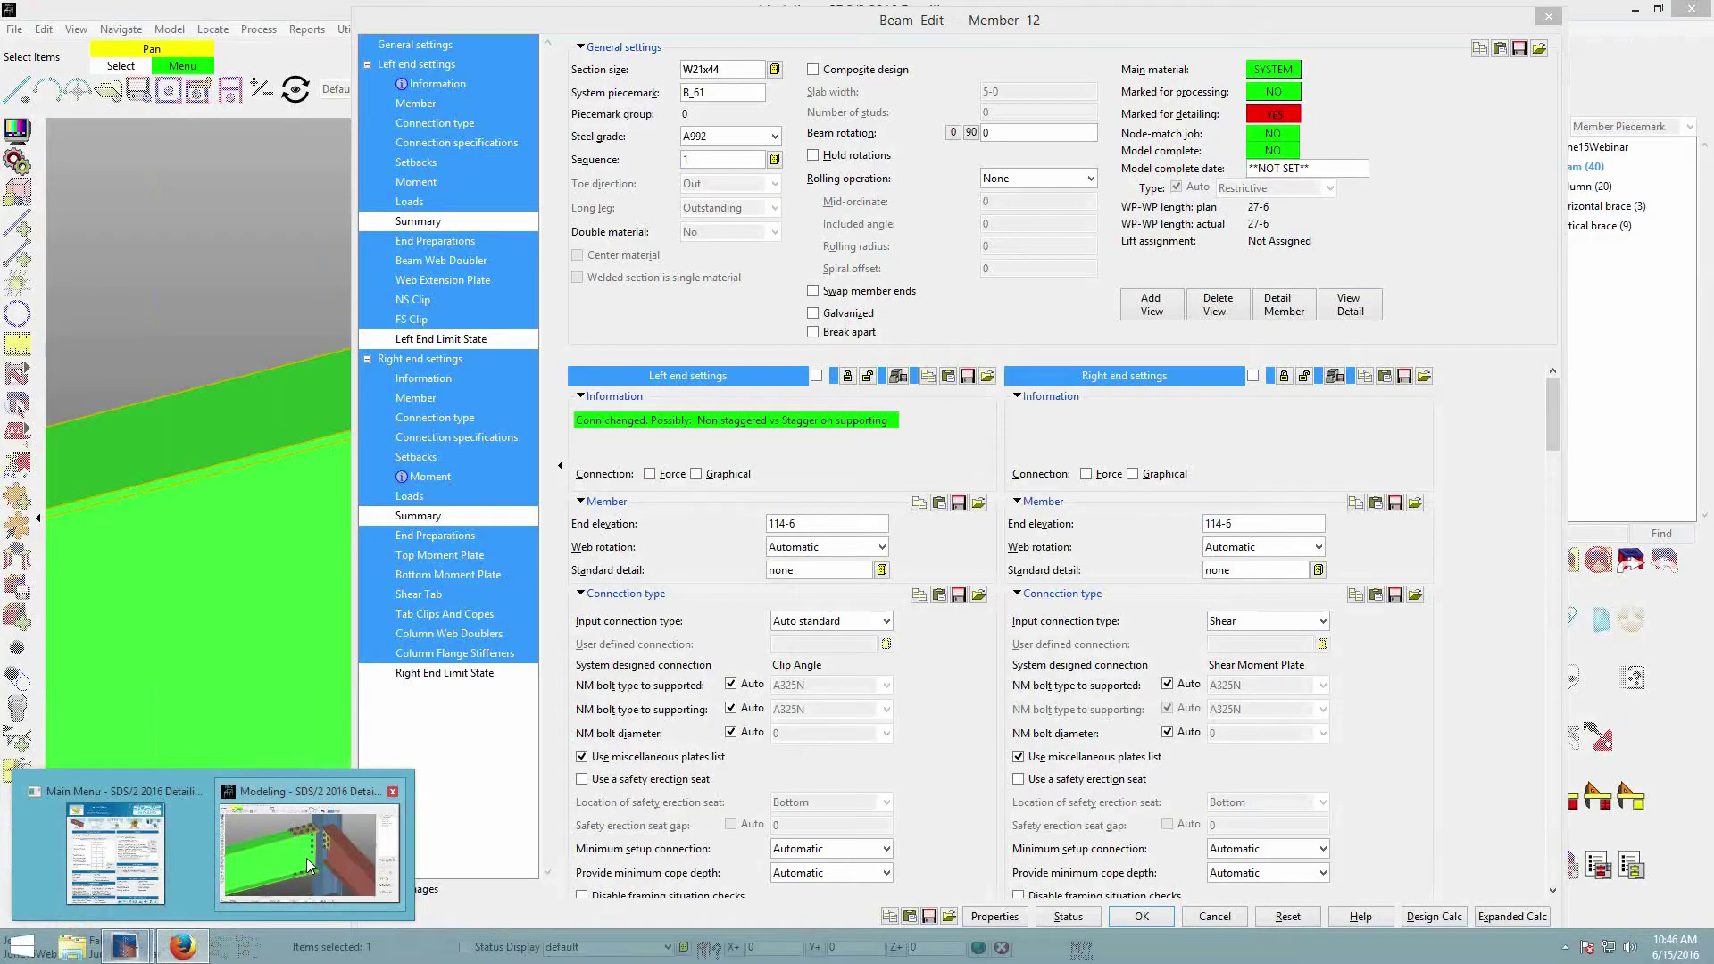
left_click(1214, 917)
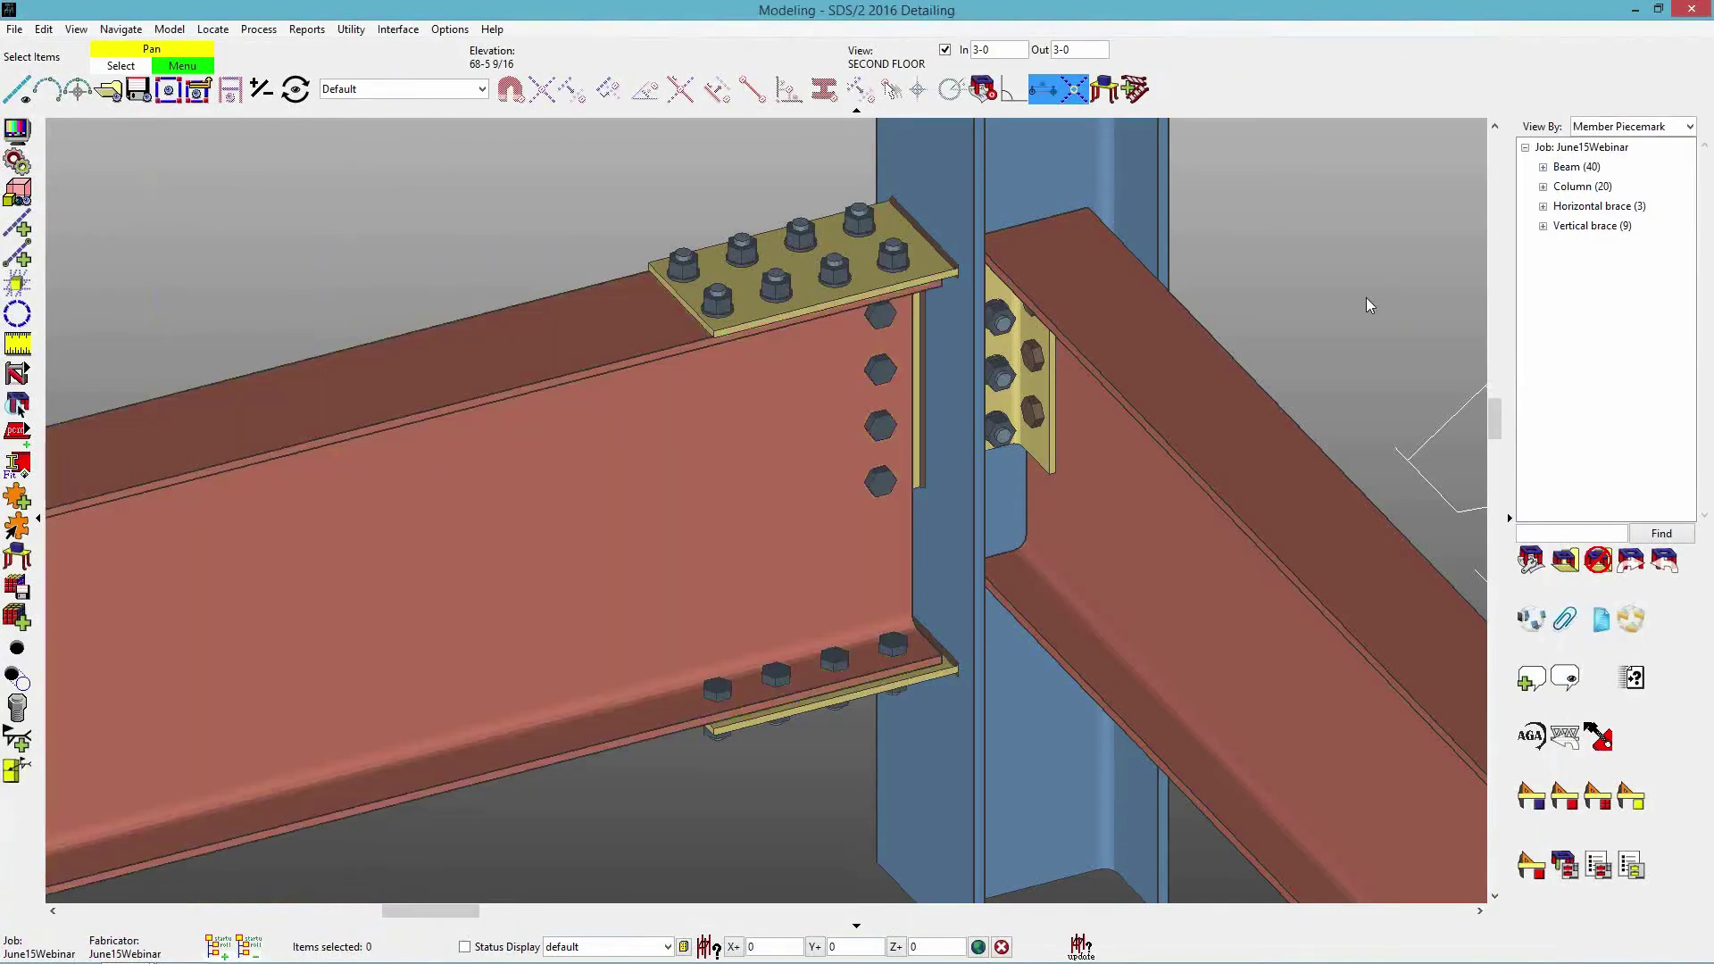
Examine the HSS beam's bolted shear plate connection at the wide-flange column at the other end of B_61.
scroll(1367, 304, "down", 1)
scroll(1321, 314, "down", 6)
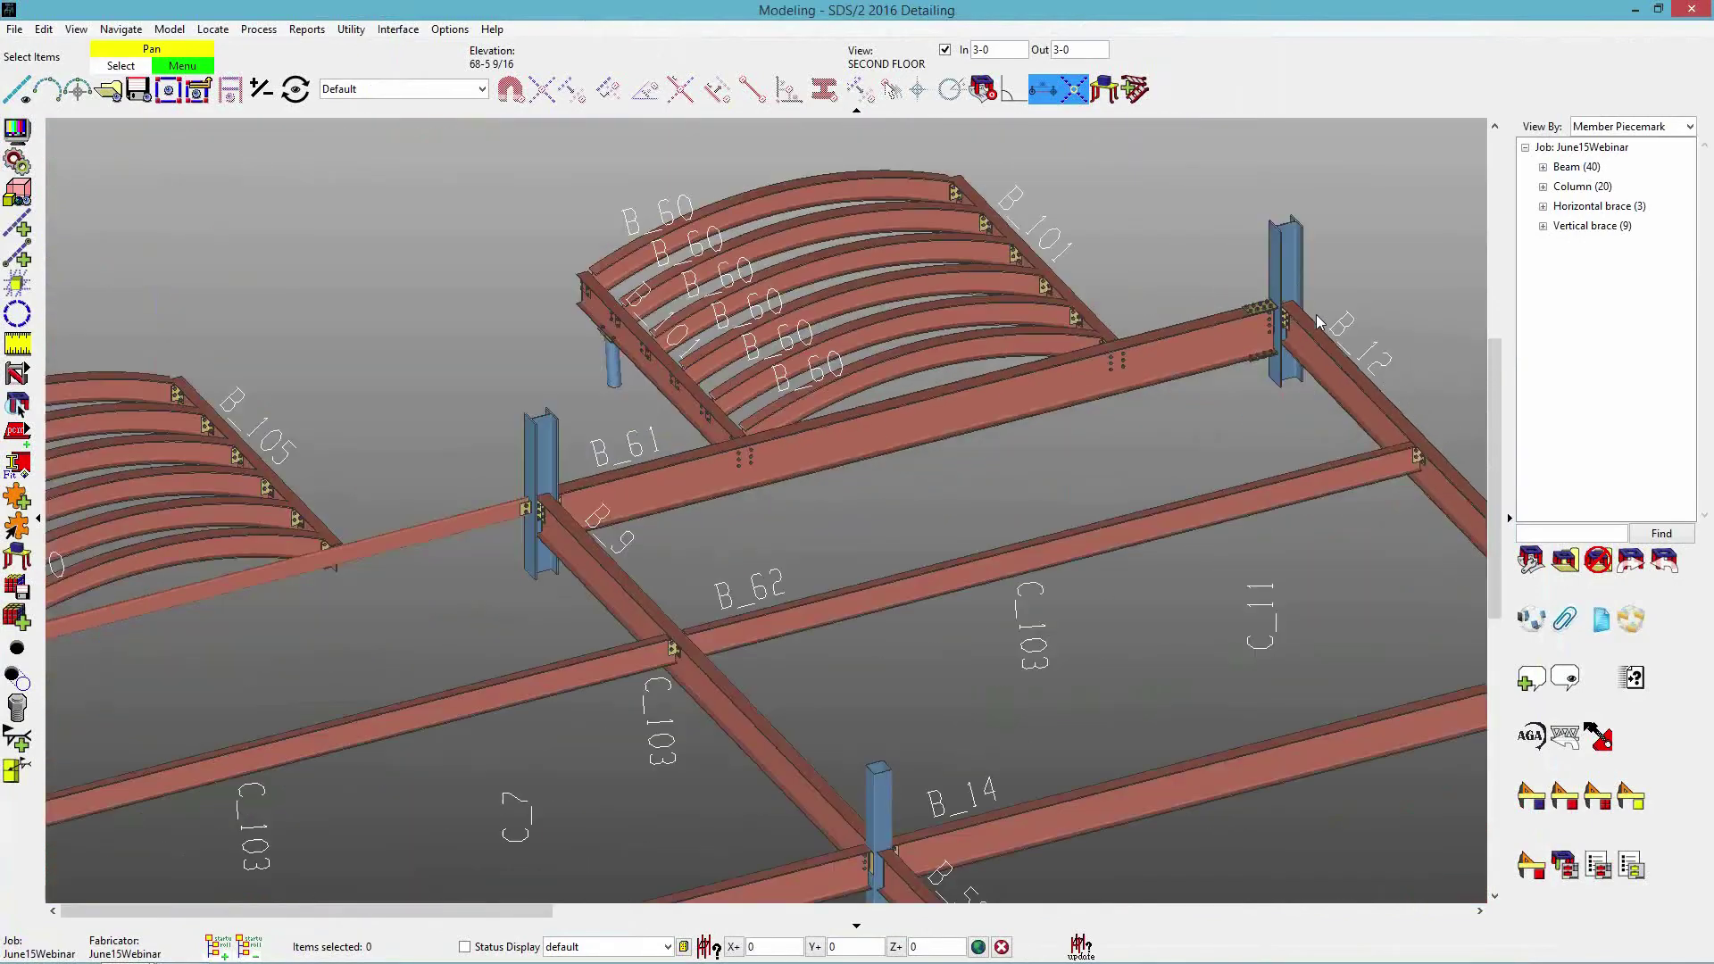
scroll(482, 545, "up", 10)
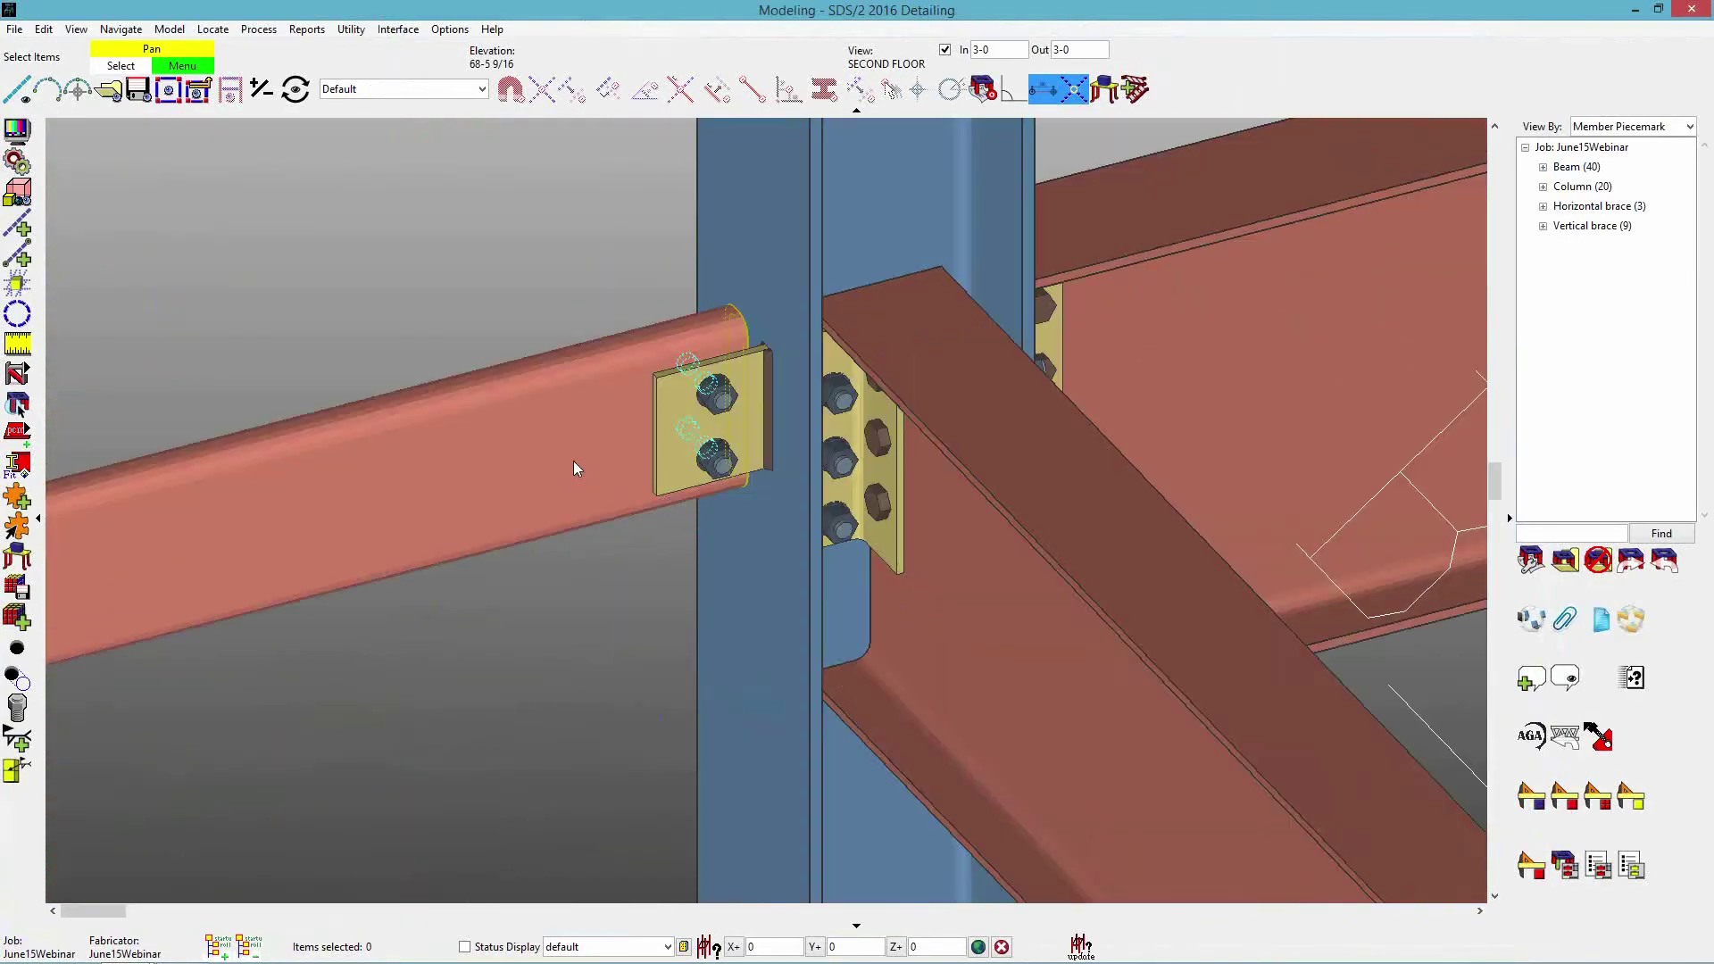
middle_click_drag(606, 436, 590, 529)
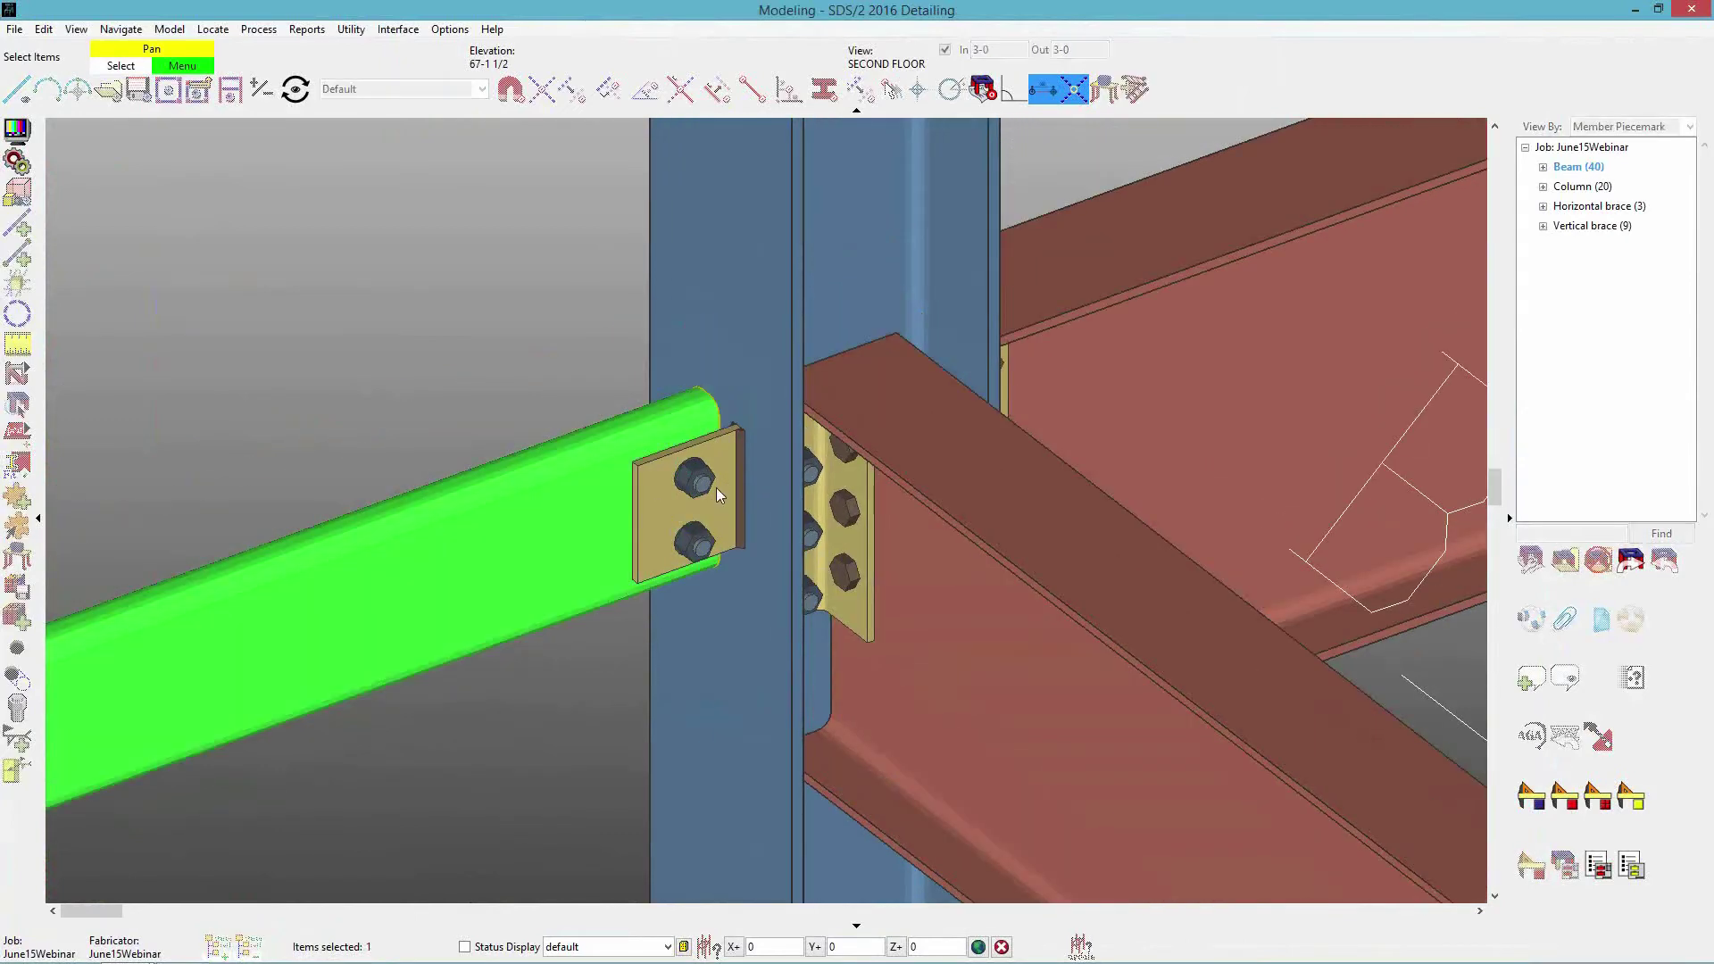
double_click(559, 587)
left_click(1215, 917)
scroll(899, 474, "up", 3)
middle_click_drag(899, 475, 855, 484, "shift")
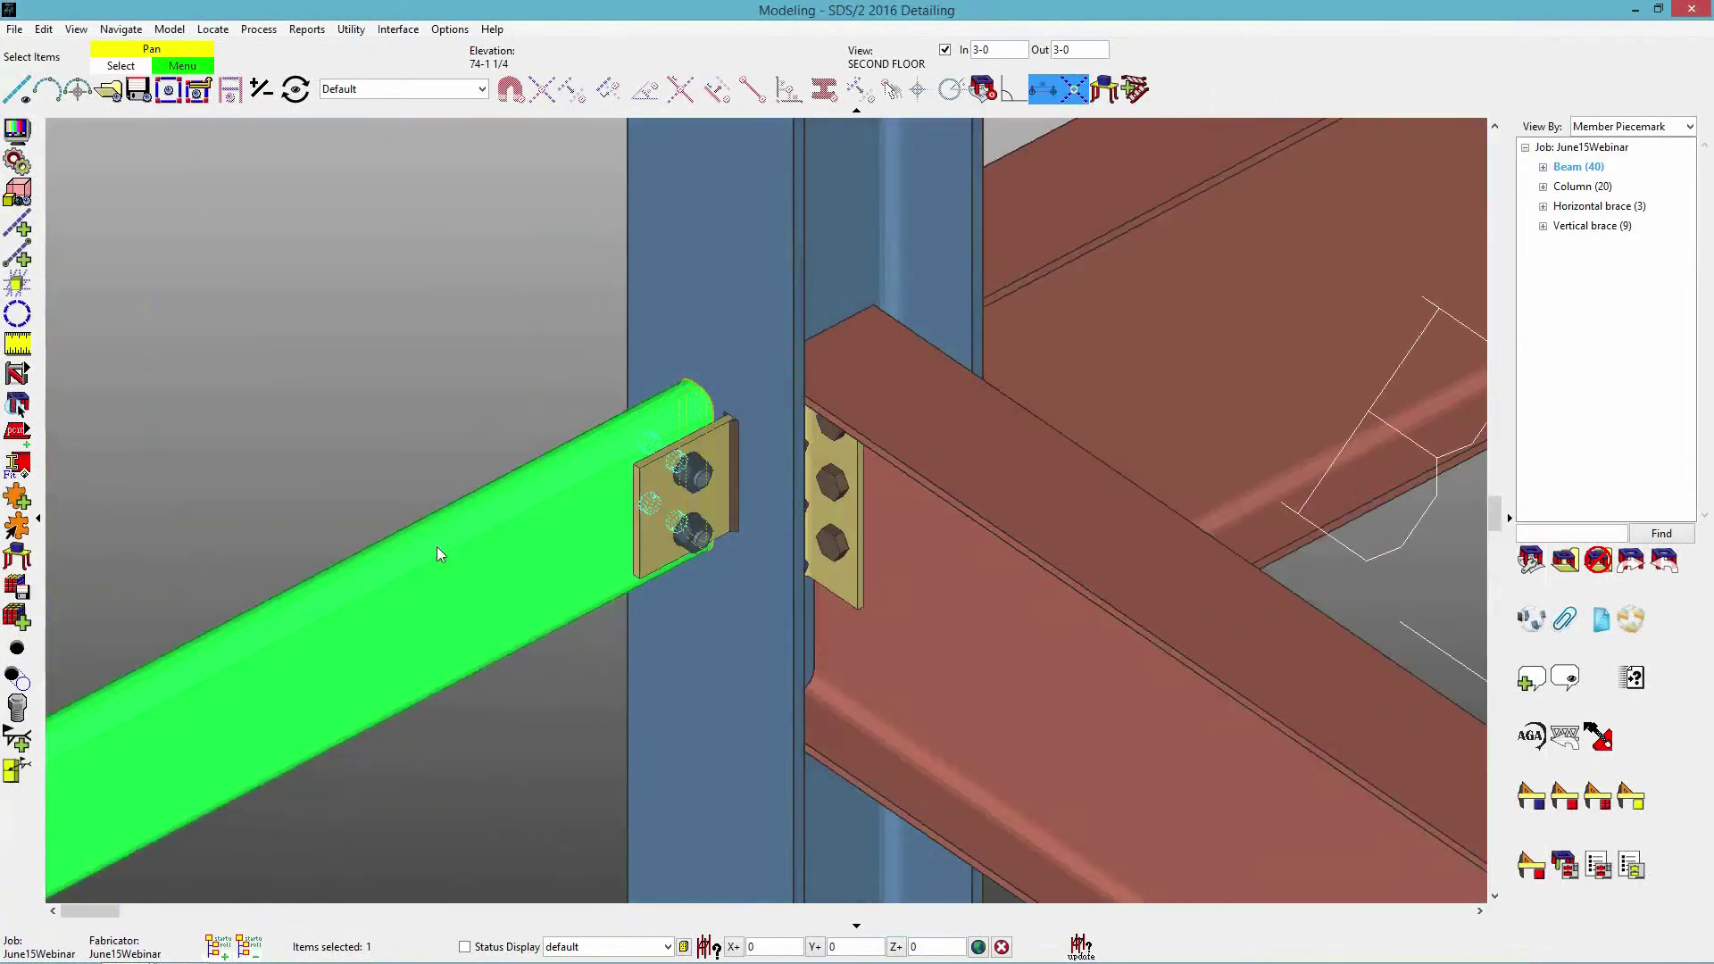
Enable the paddle plate in the right-end connection specifications of HSS beam B_58 and apply it.
left_click(436, 565)
double_click(443, 554)
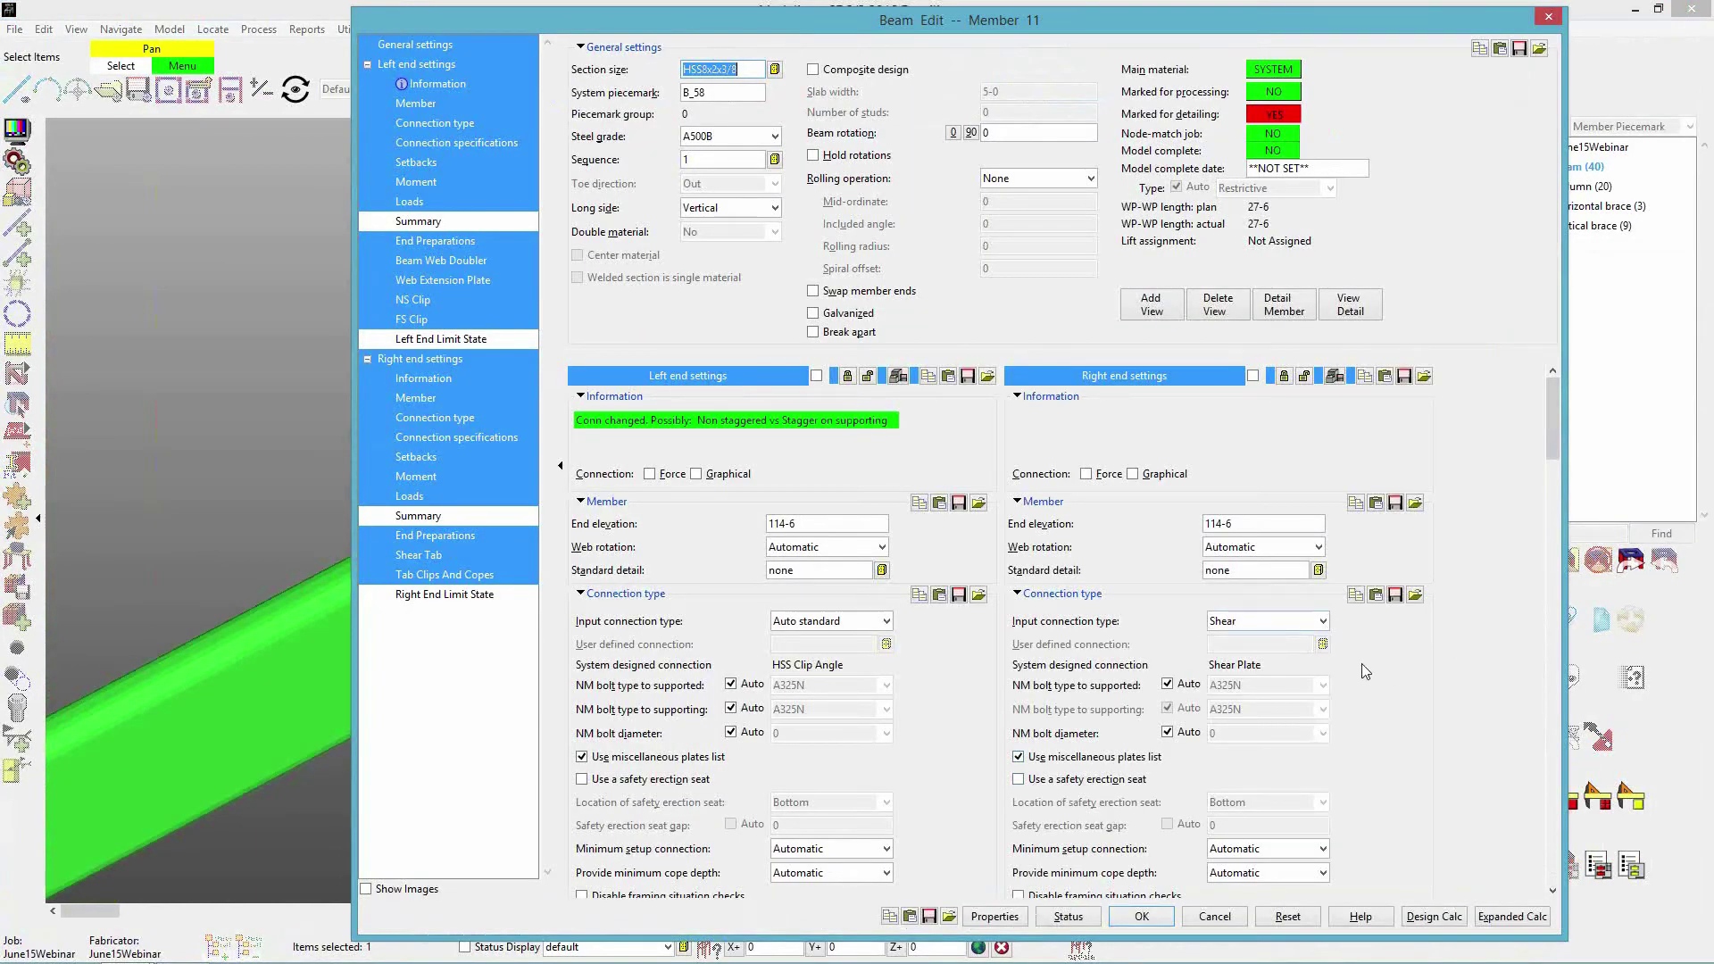
scroll(1360, 671, "down", 3)
scroll(1357, 662, "down", 6)
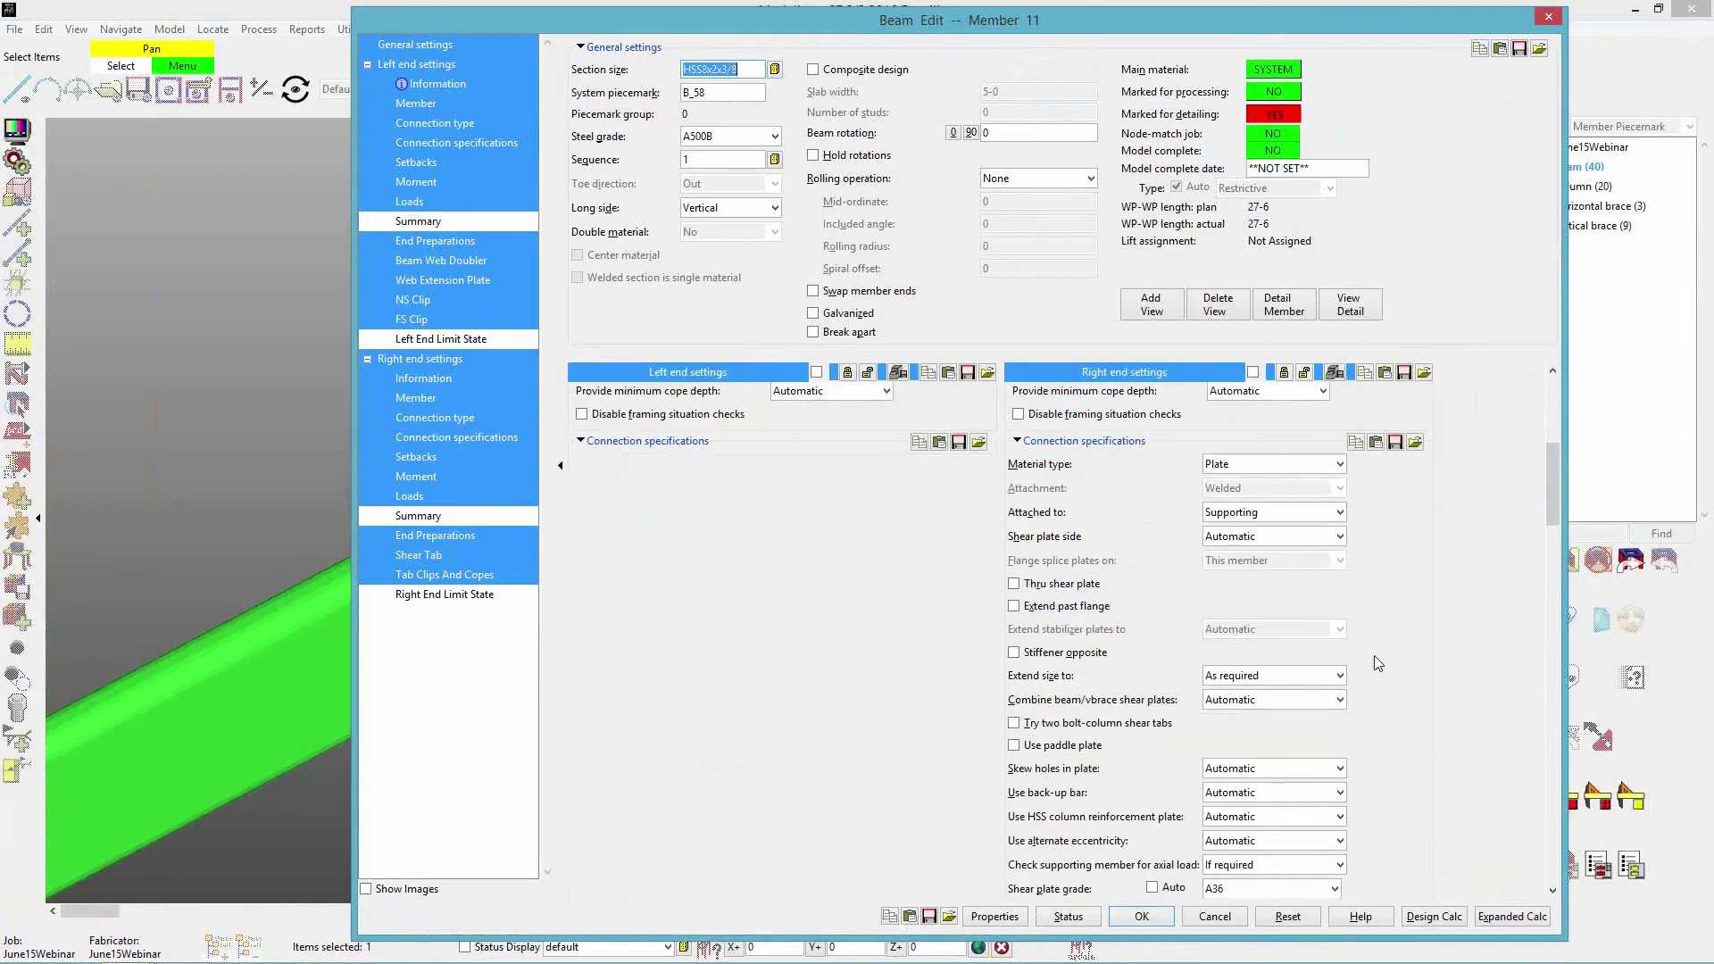
left_click(1043, 752)
left_click(1141, 917)
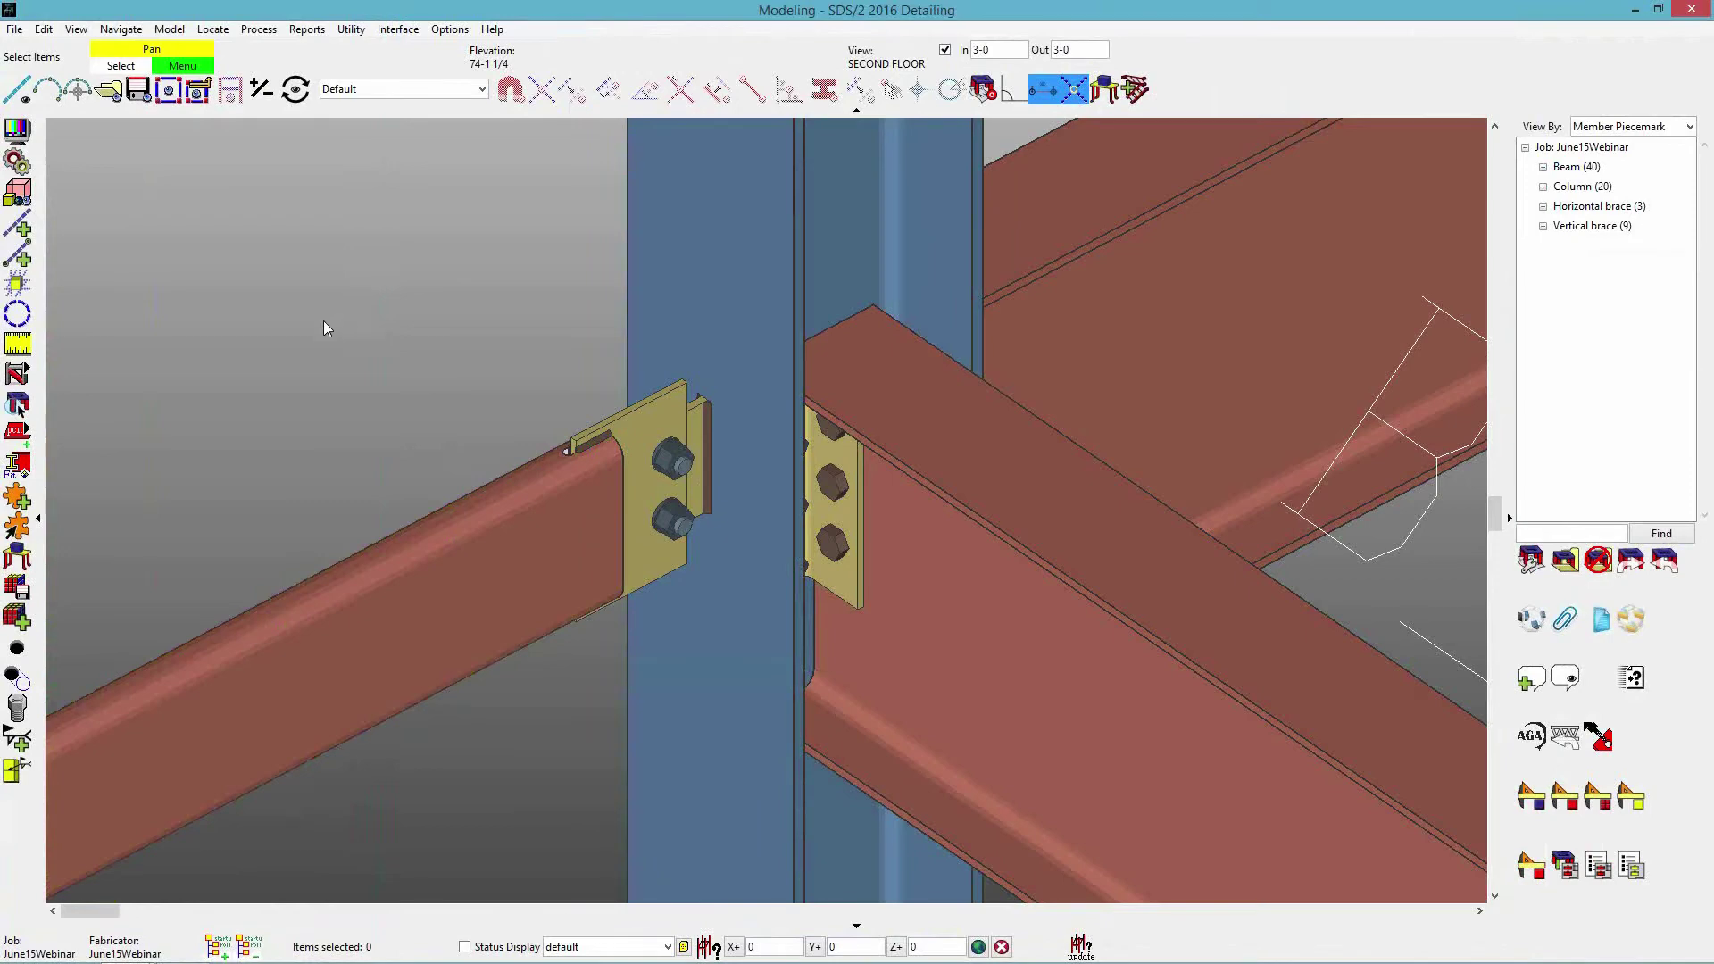
Set the weld length of the HSS beam's paddle plate to 3 in the right-end connection component and apply it.
middle_click_drag(305, 351, 259, 348)
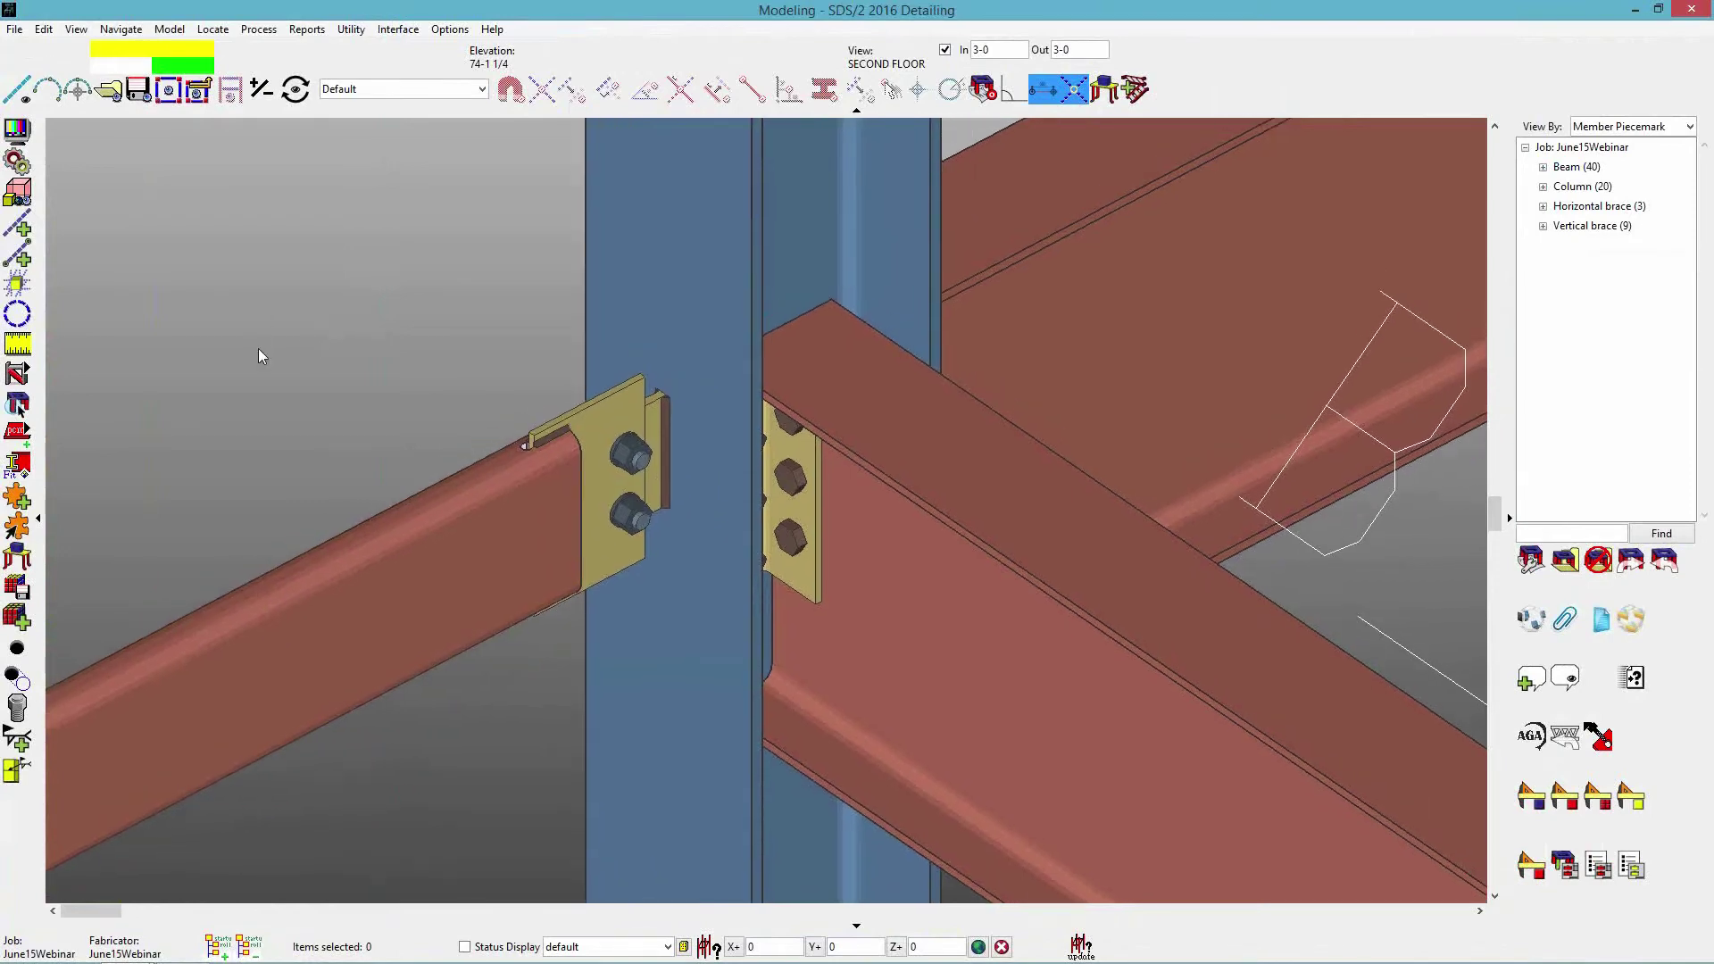
left_click(607, 471)
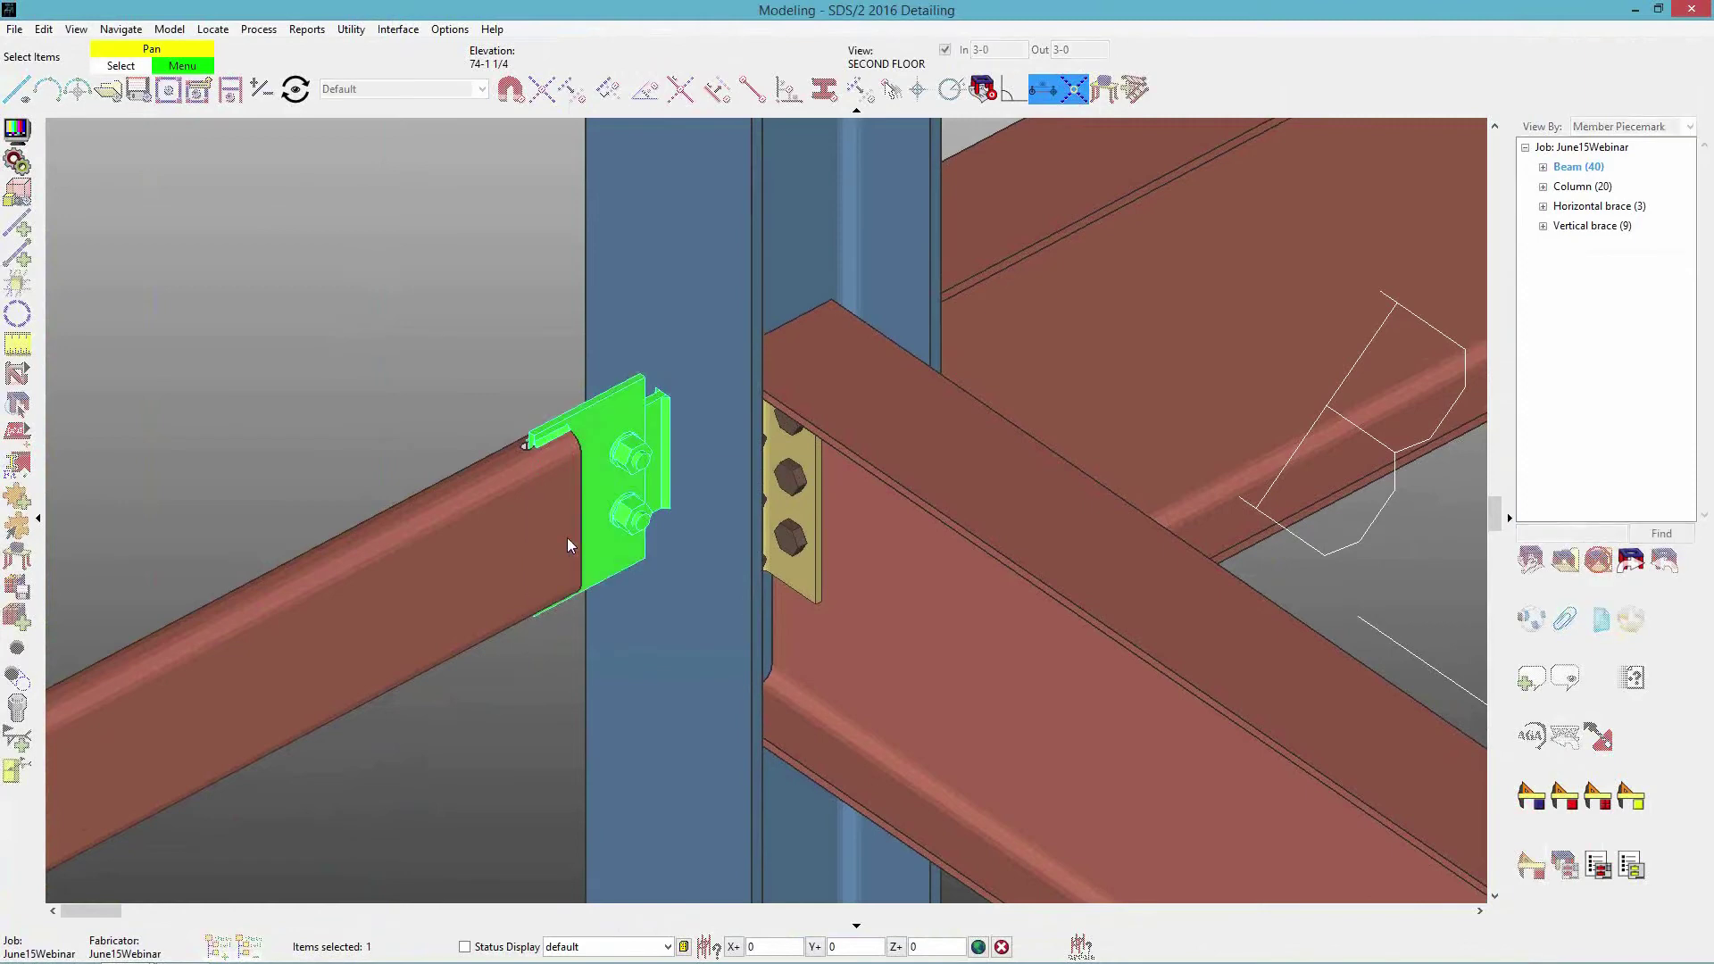
double_click(569, 540)
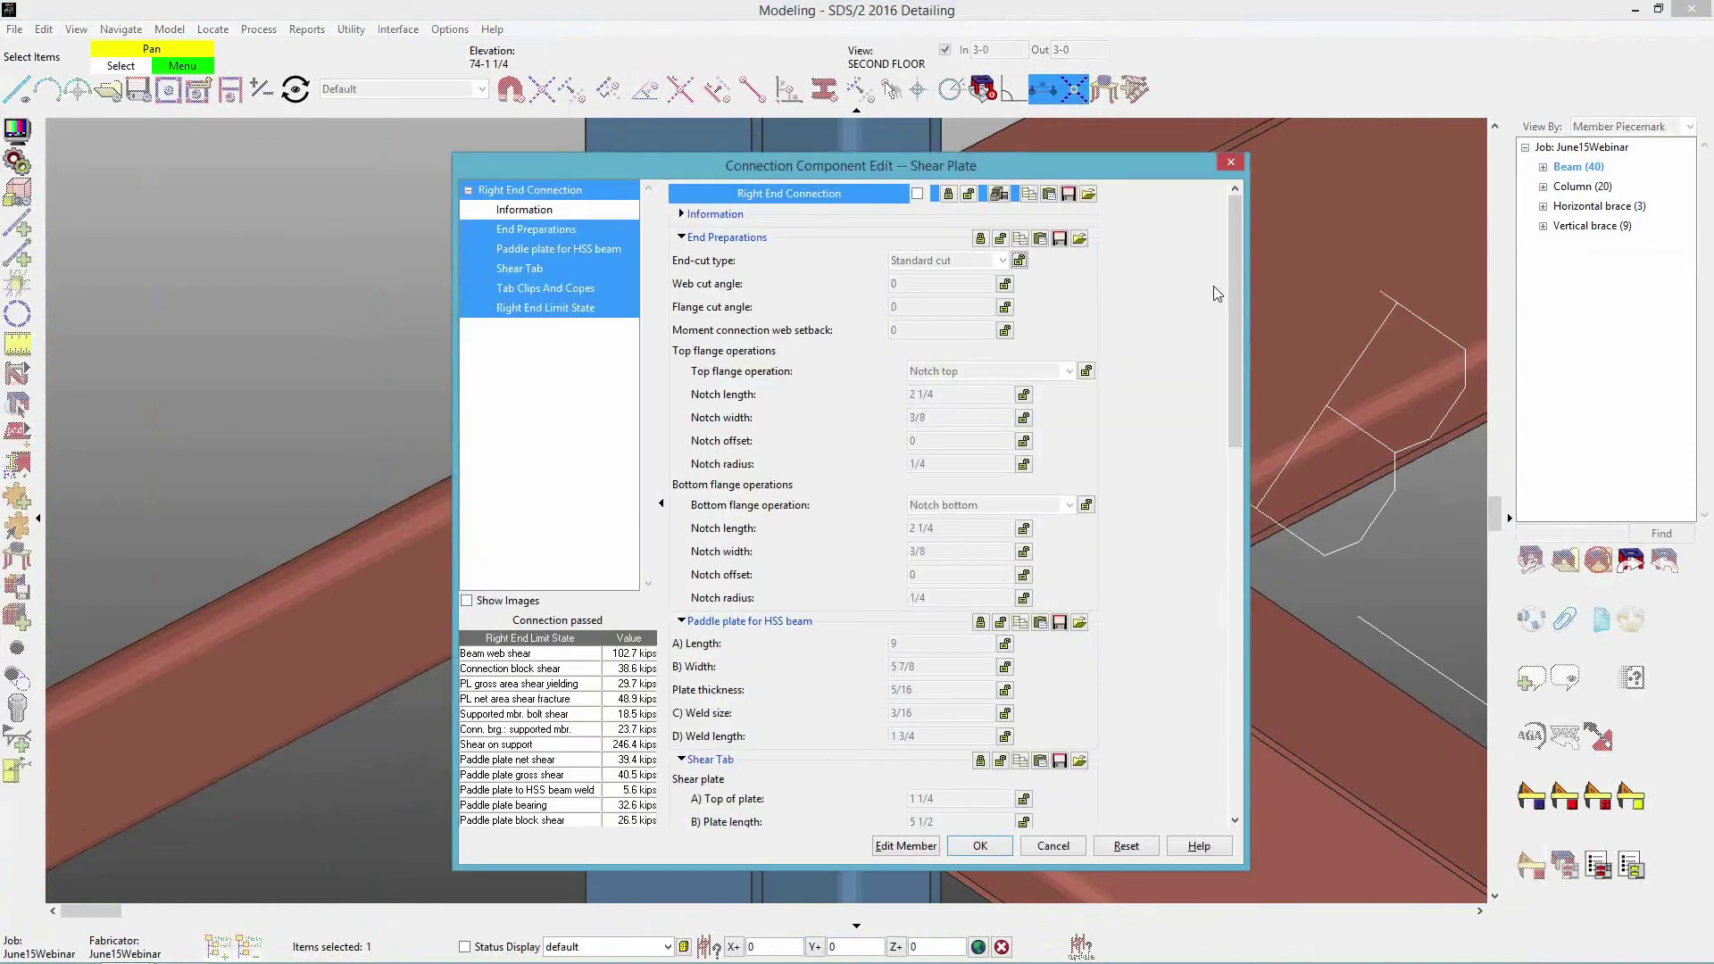
left_click_drag(1239, 267, 1233, 314)
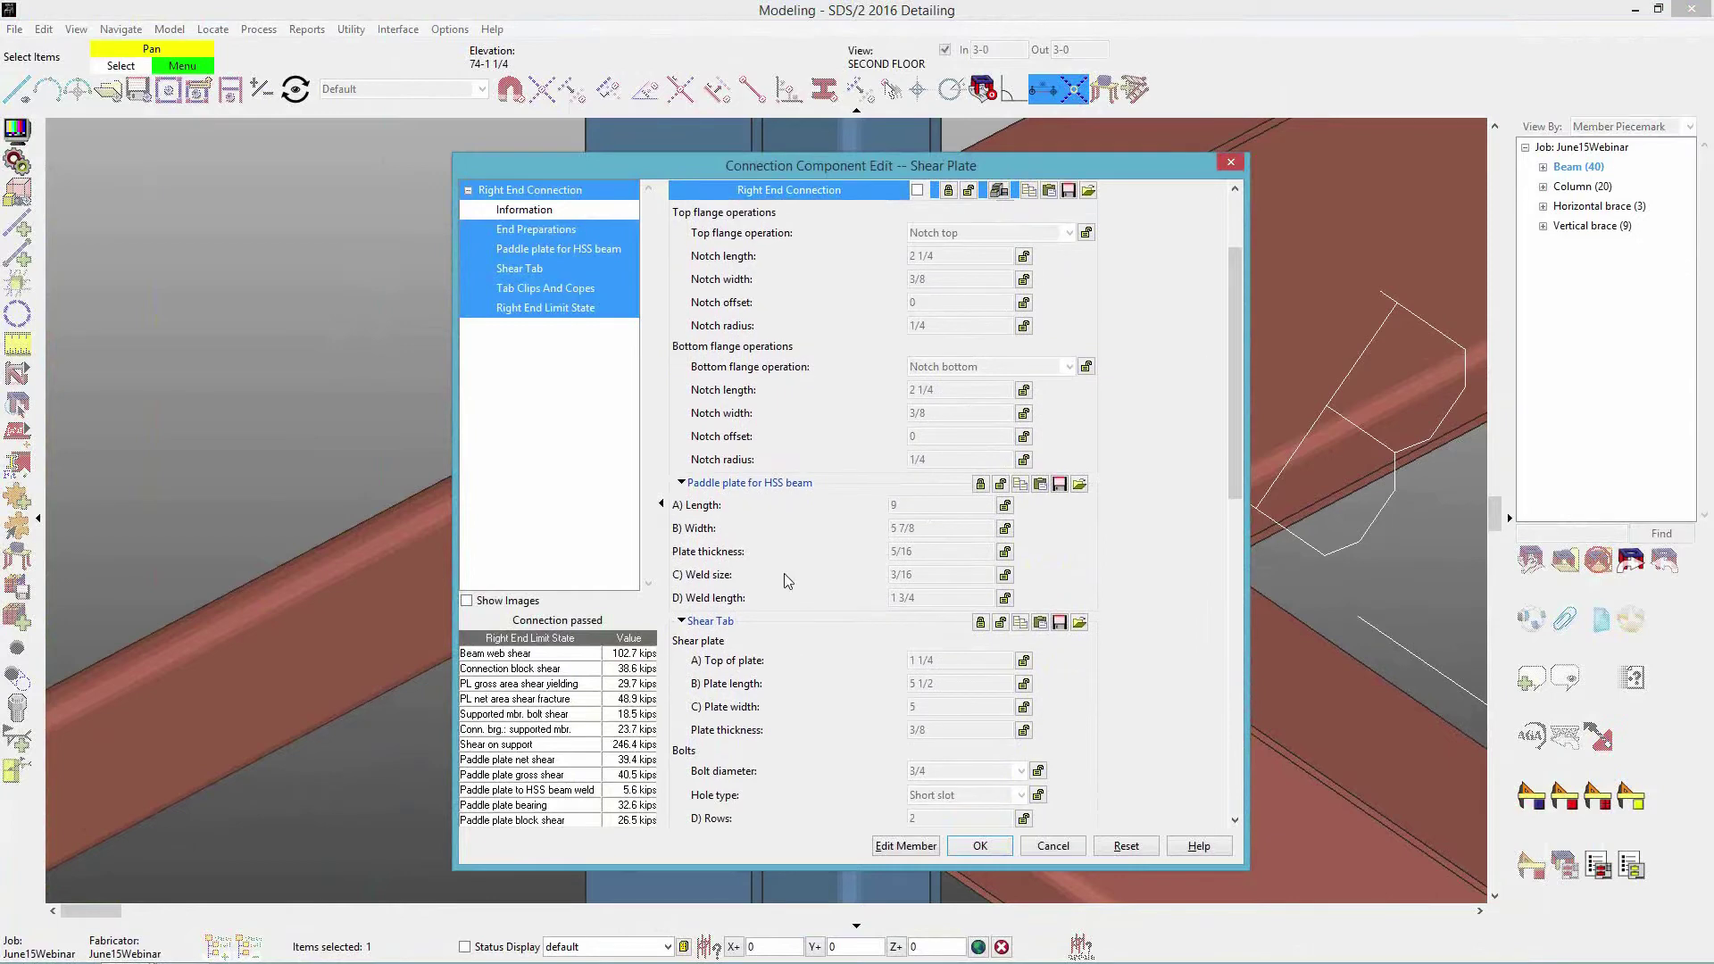
left_click(1005, 598)
type("3")
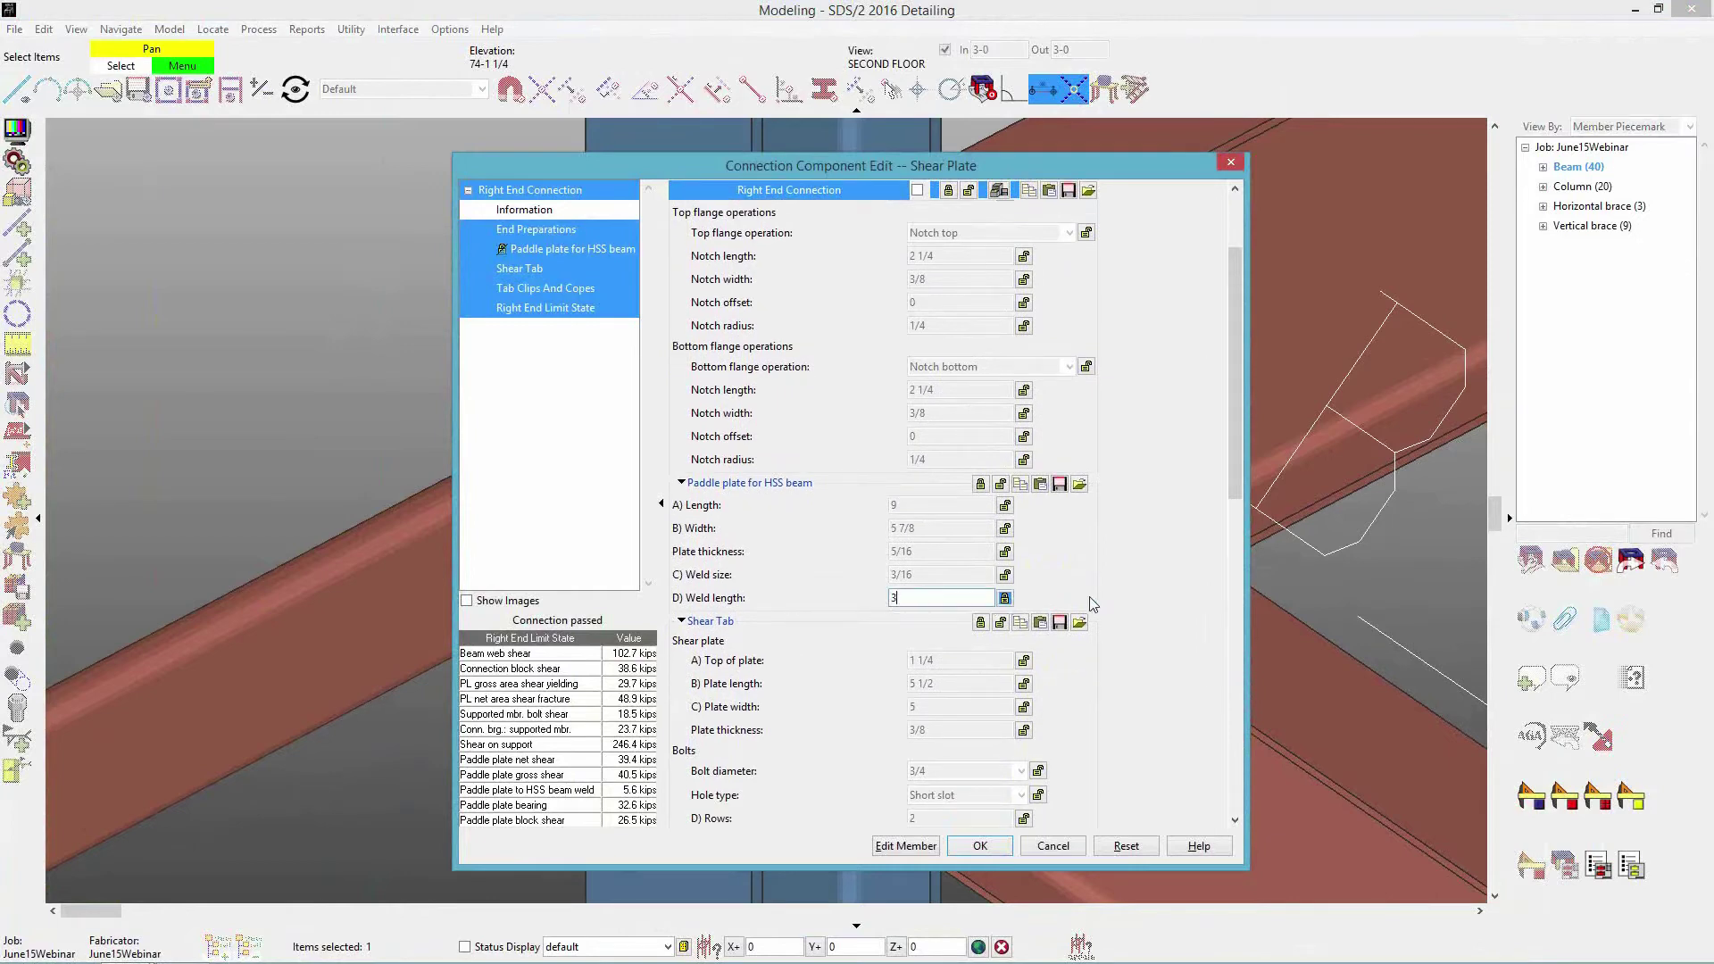
left_click(980, 845)
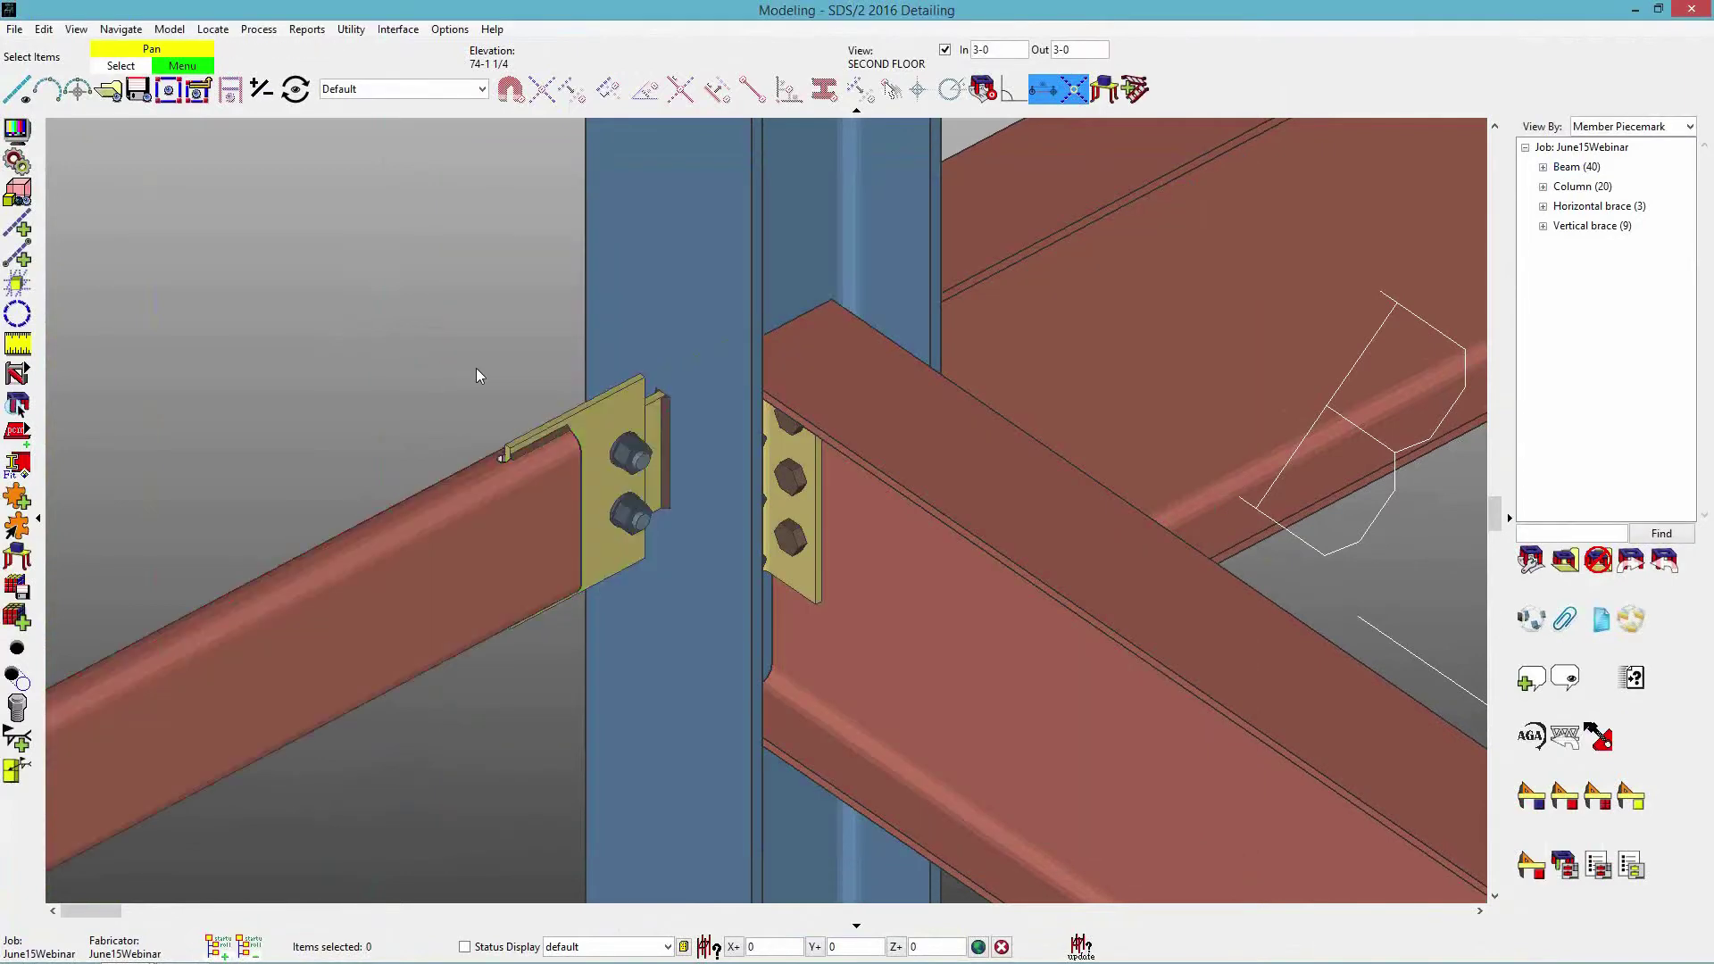
Set the shear tab's bolt rows to 3 in the same right-end connection and apply it.
scroll(463, 441, "up", 2)
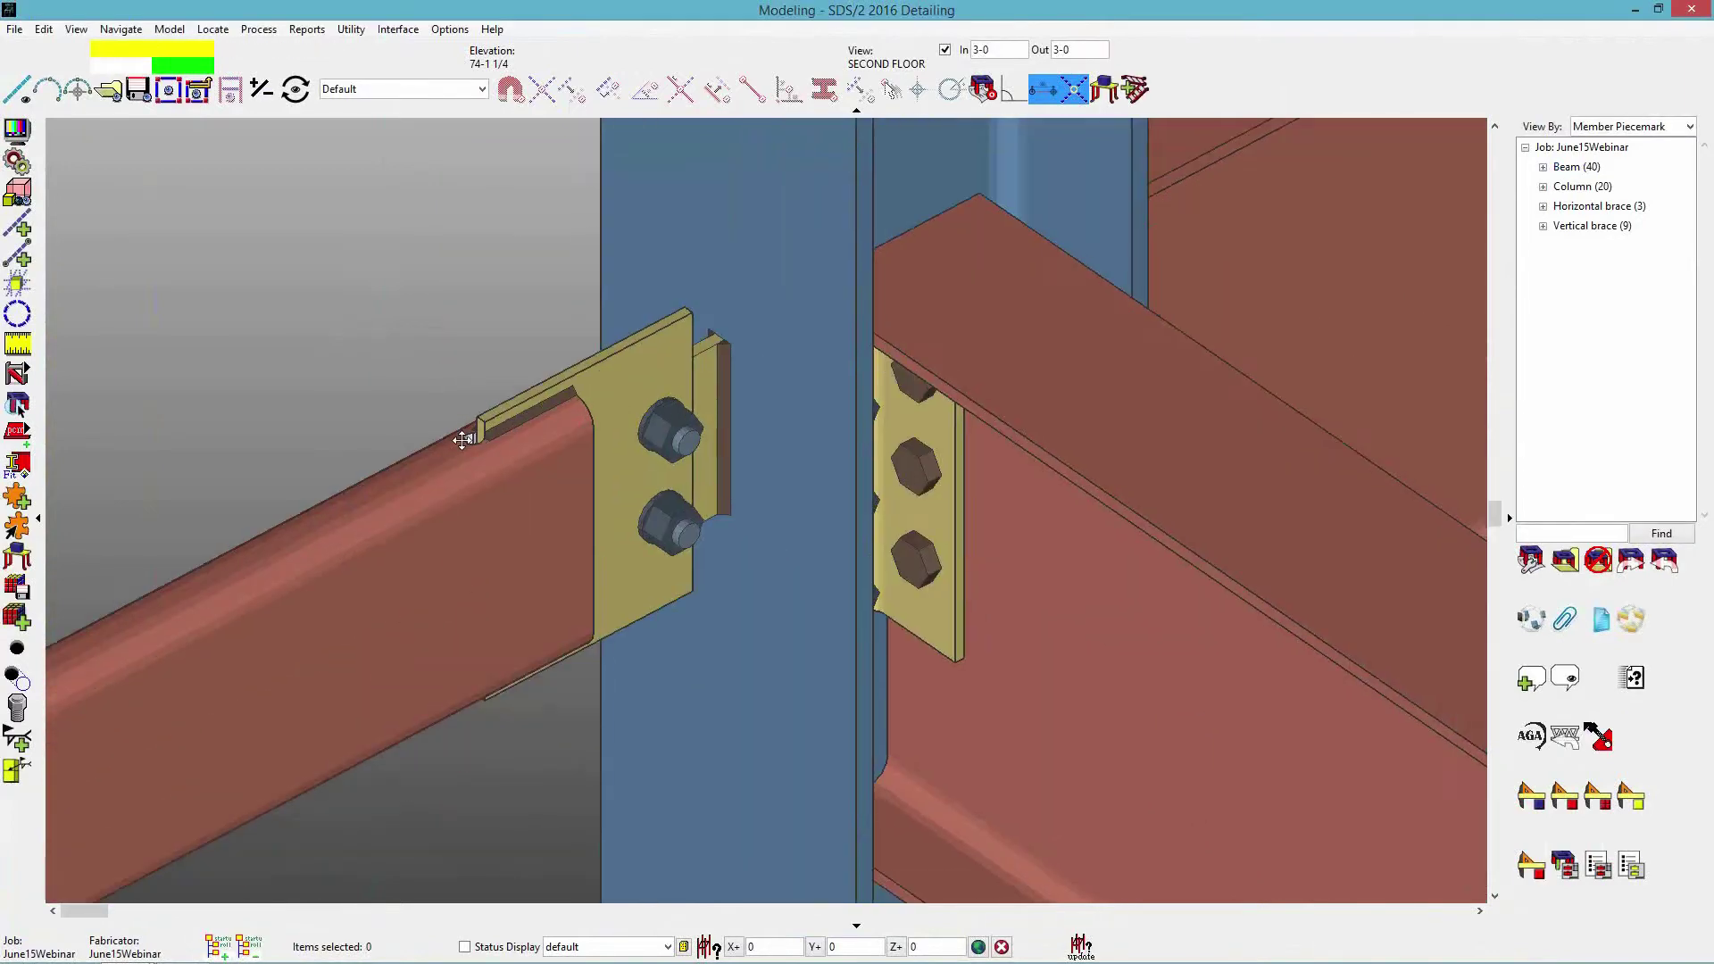
double_click(511, 412)
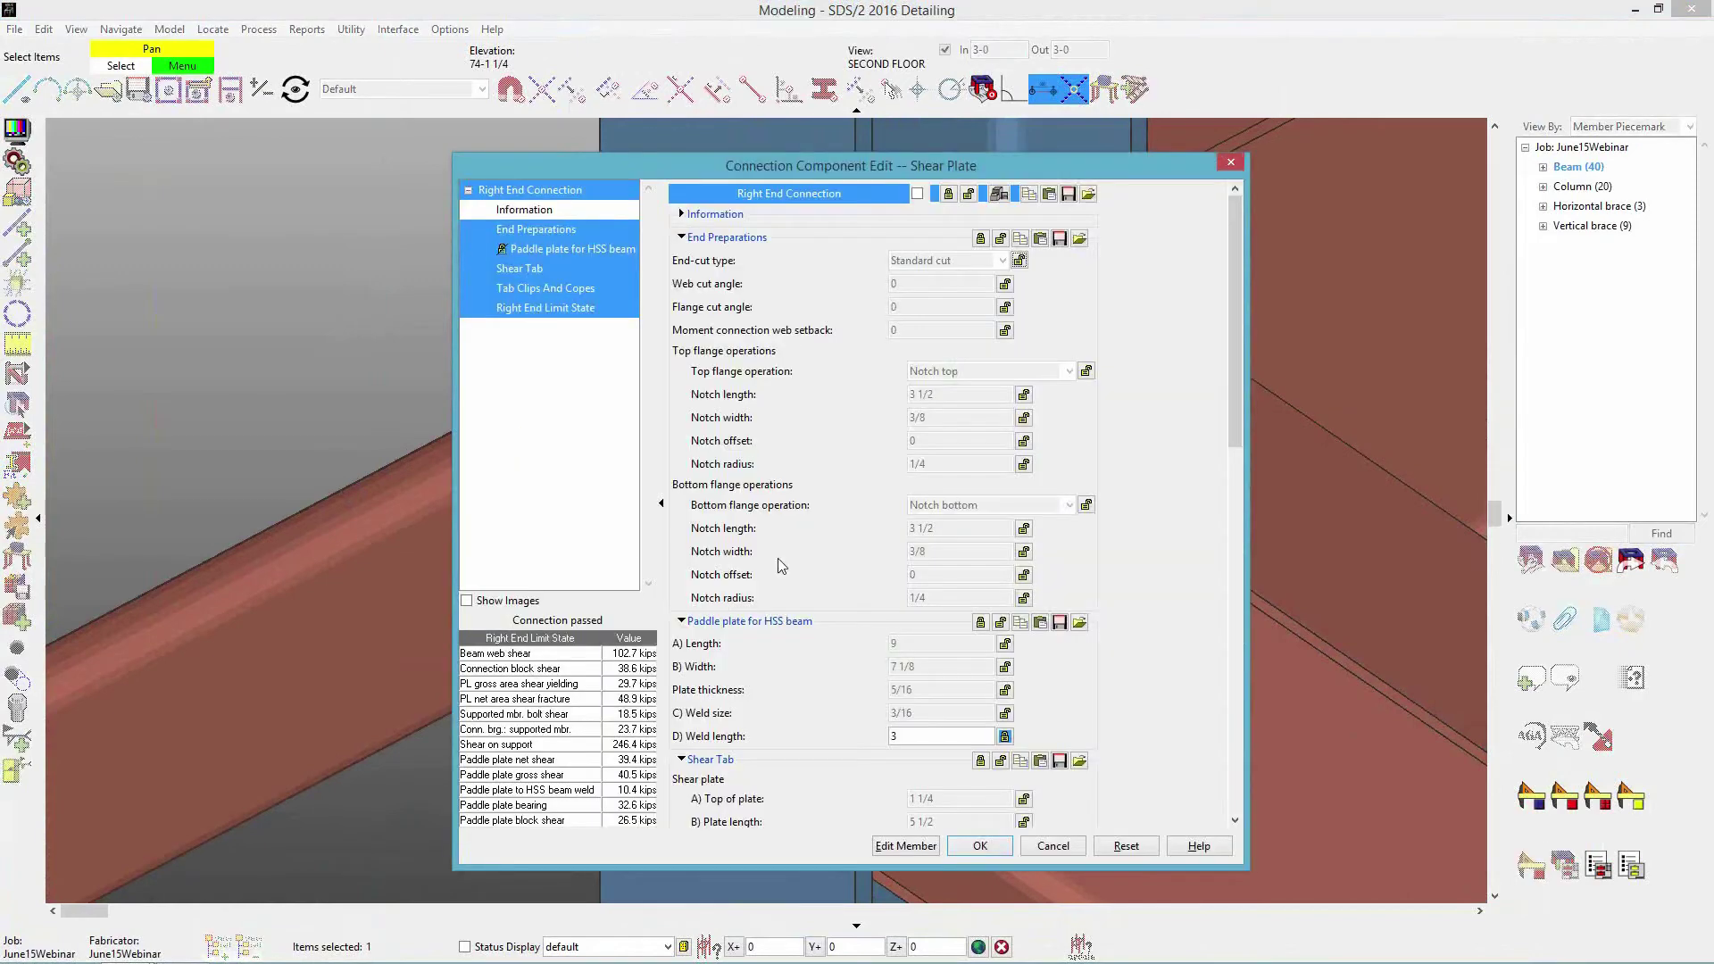
scroll(787, 574, "down", 5)
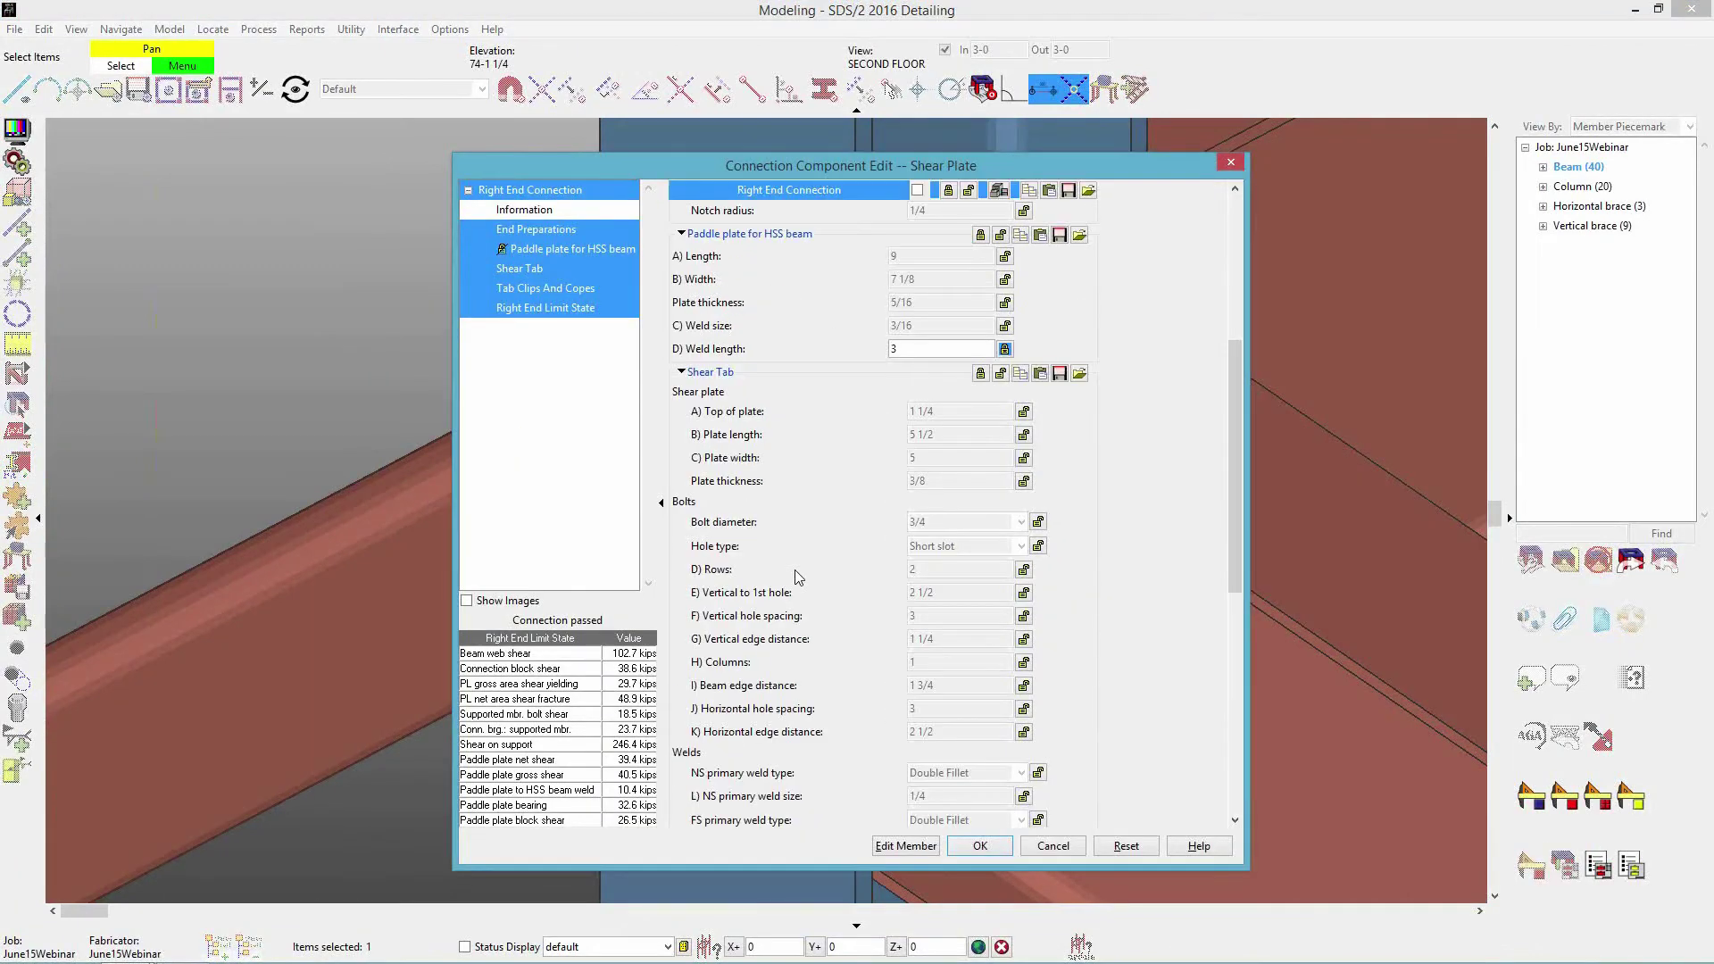
left_click(1024, 569)
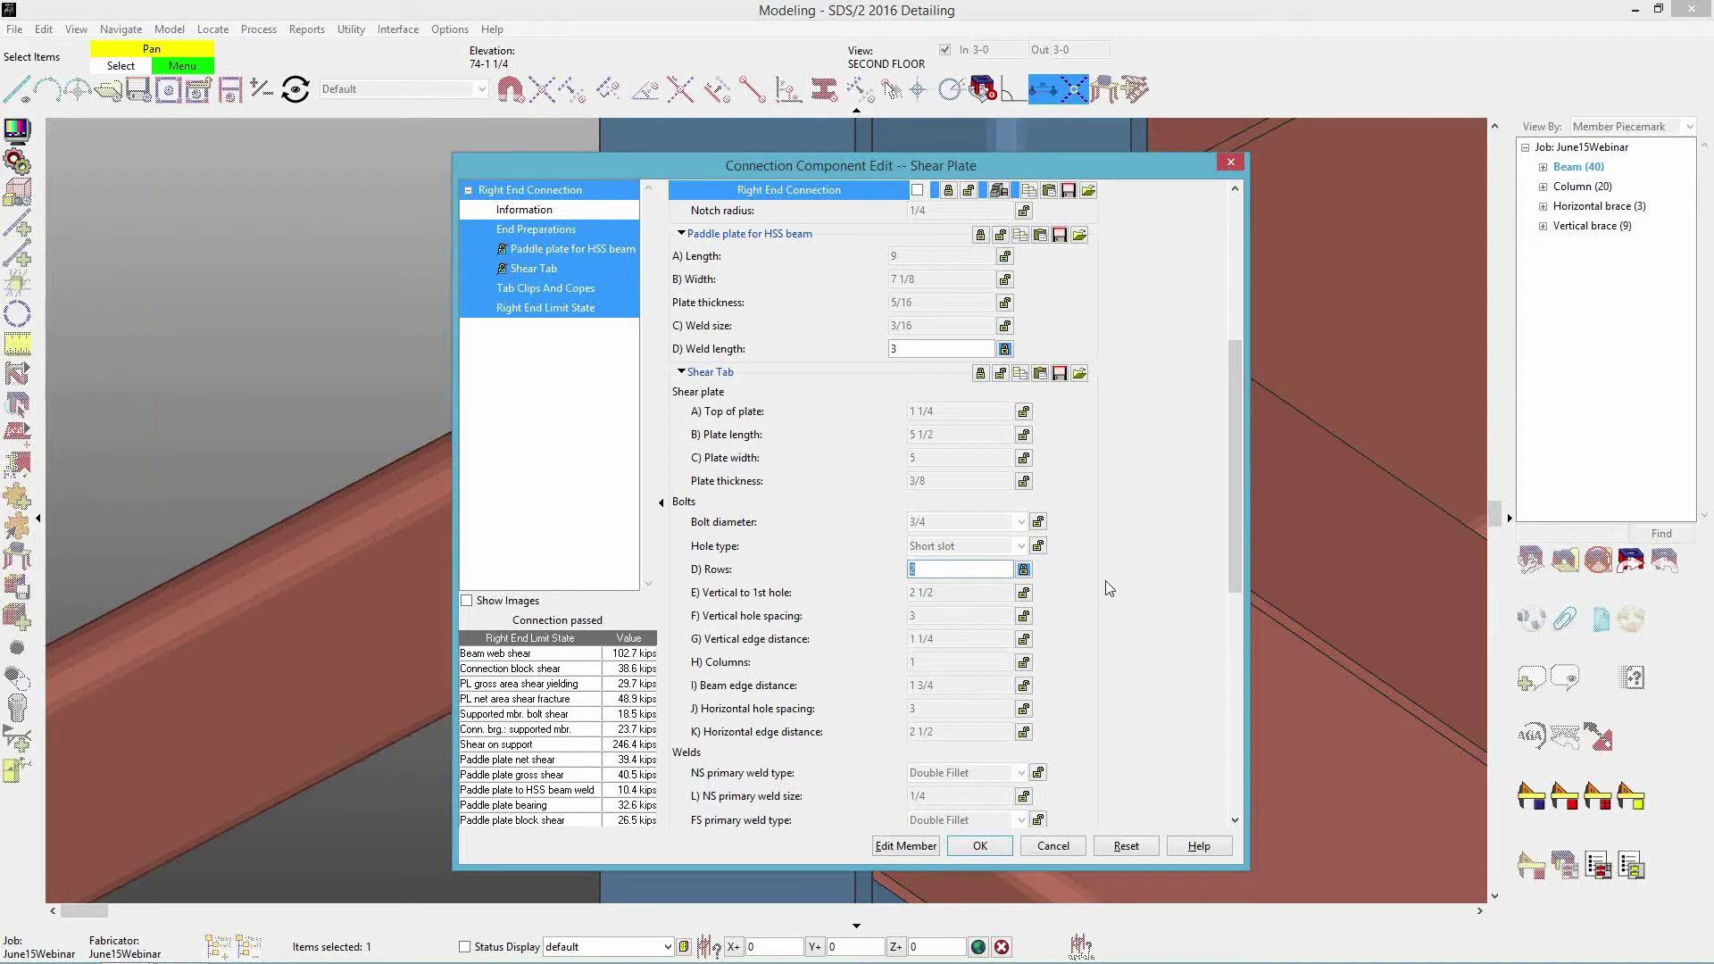
key("Tab")
left_click(976, 846)
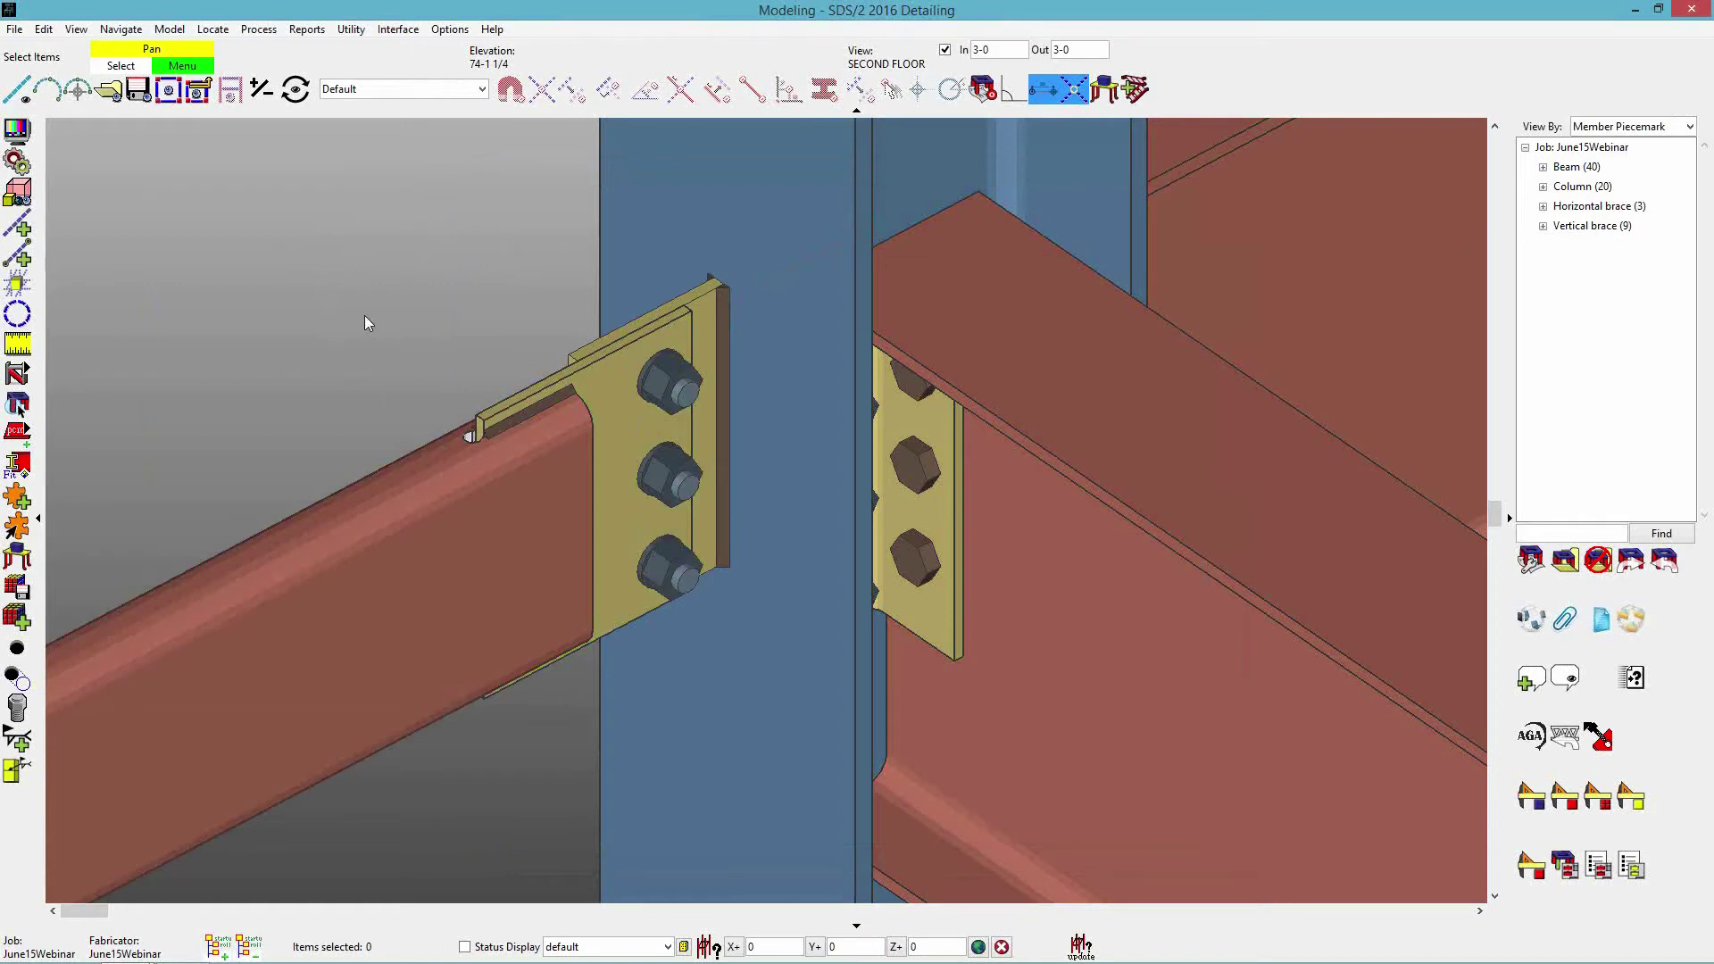
Examine the bolted gusset plate of horizontal brace HB_21 where beam B_67 frames into the supporting beam.
scroll(364, 315, "down", 4)
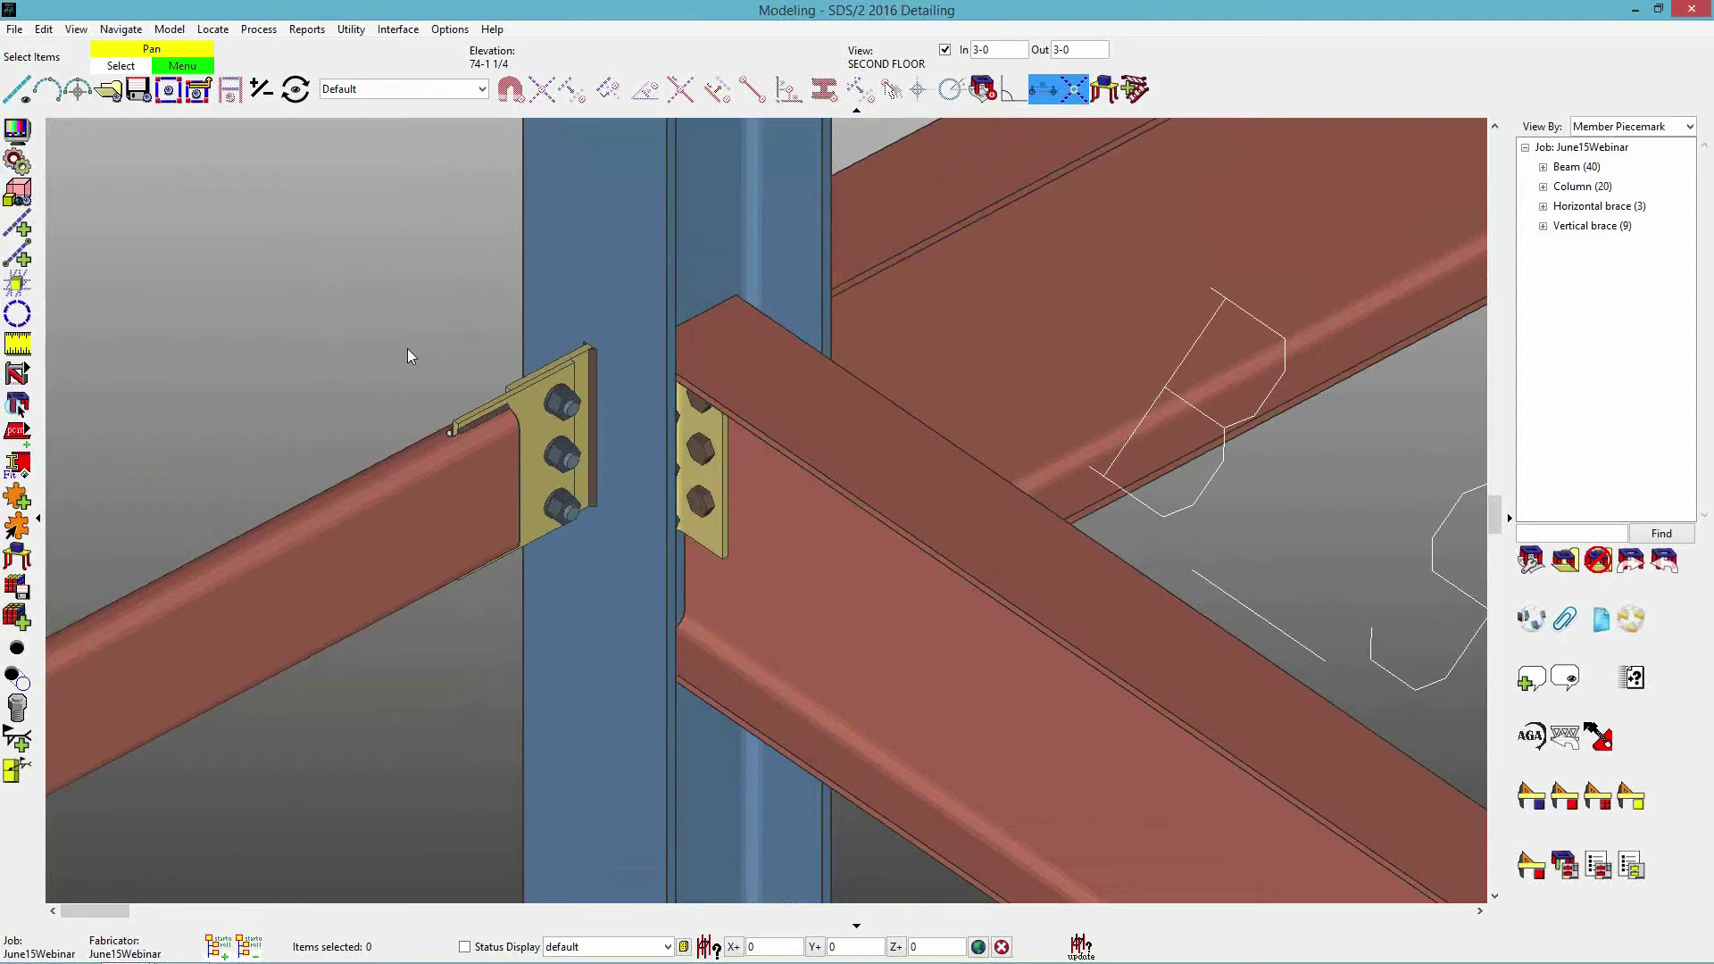
scroll(211, 362, "down", 10)
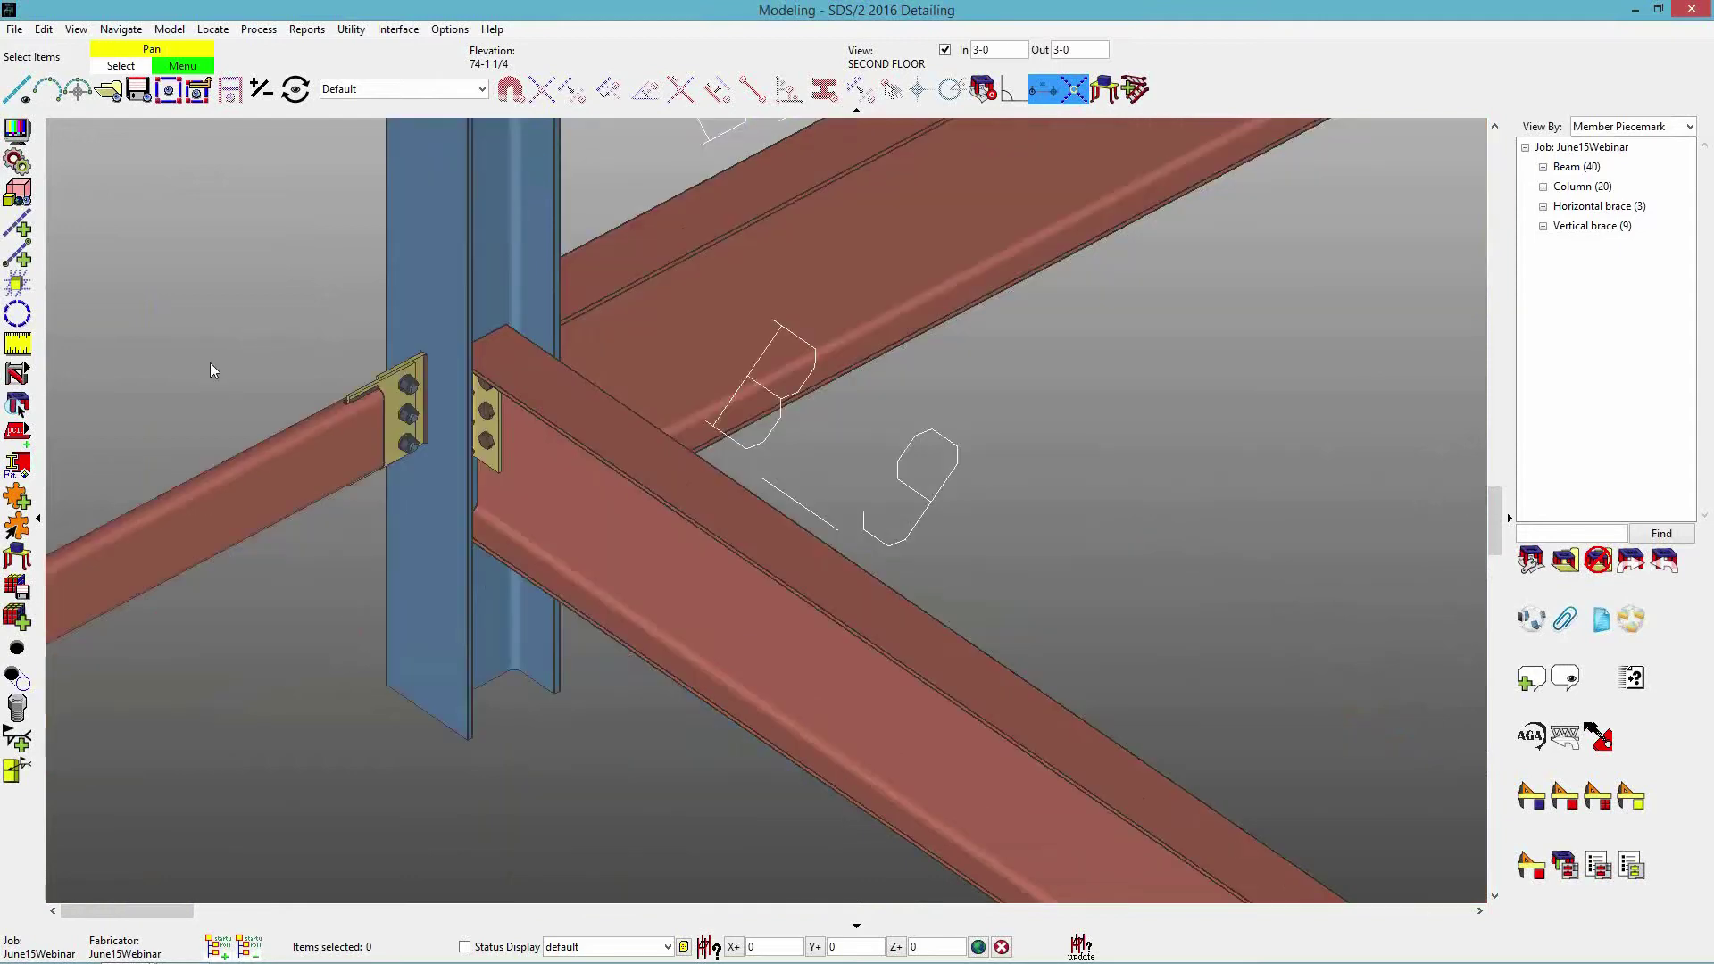
middle_click_drag(1339, 816, 1015, 741)
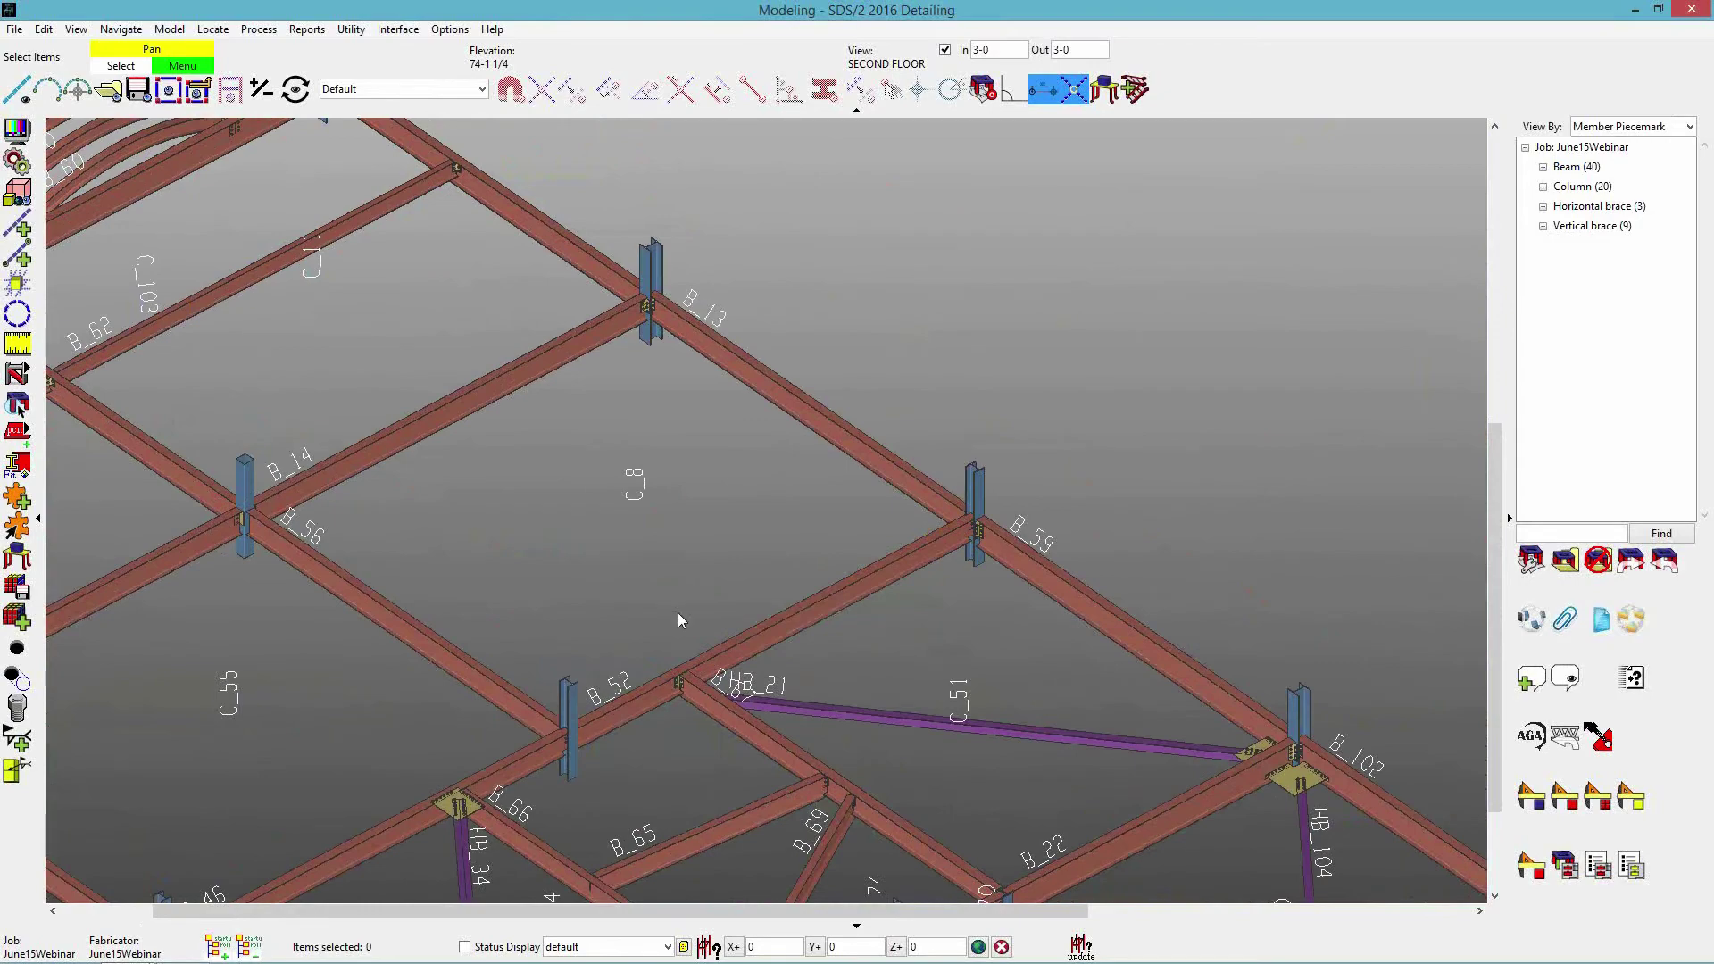
scroll(762, 704, "up", 5)
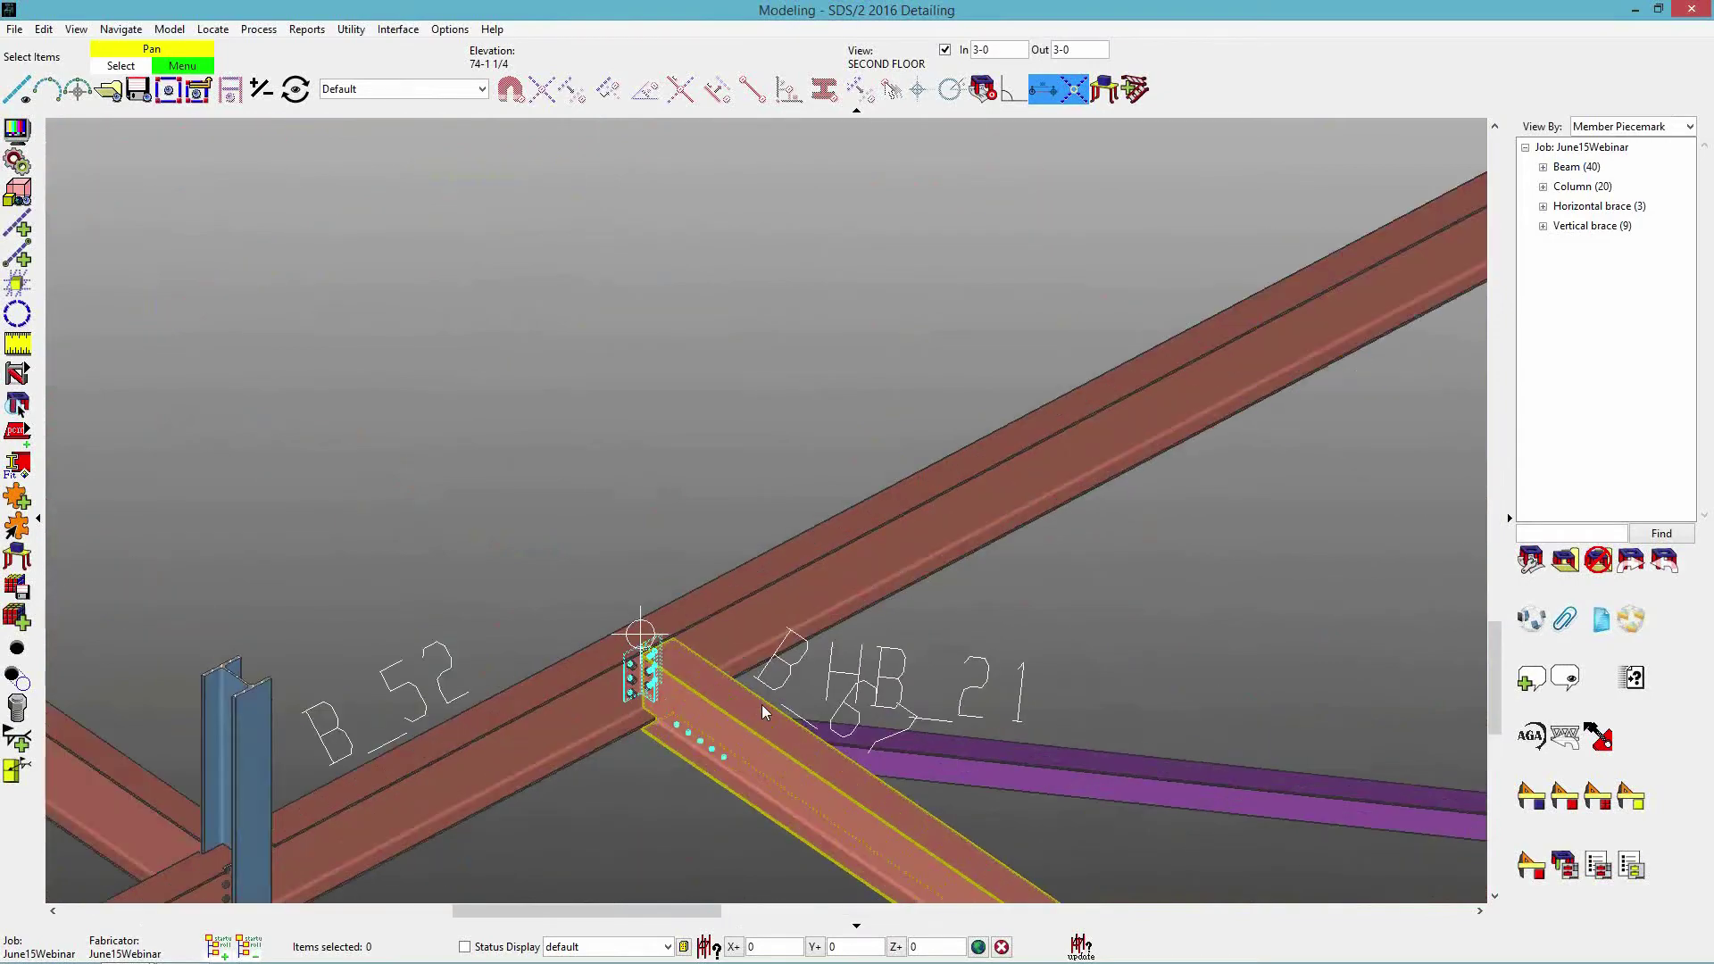
middle_click_drag(773, 718, 732, 620)
middle_click_drag(1009, 698, 755, 693, "shift")
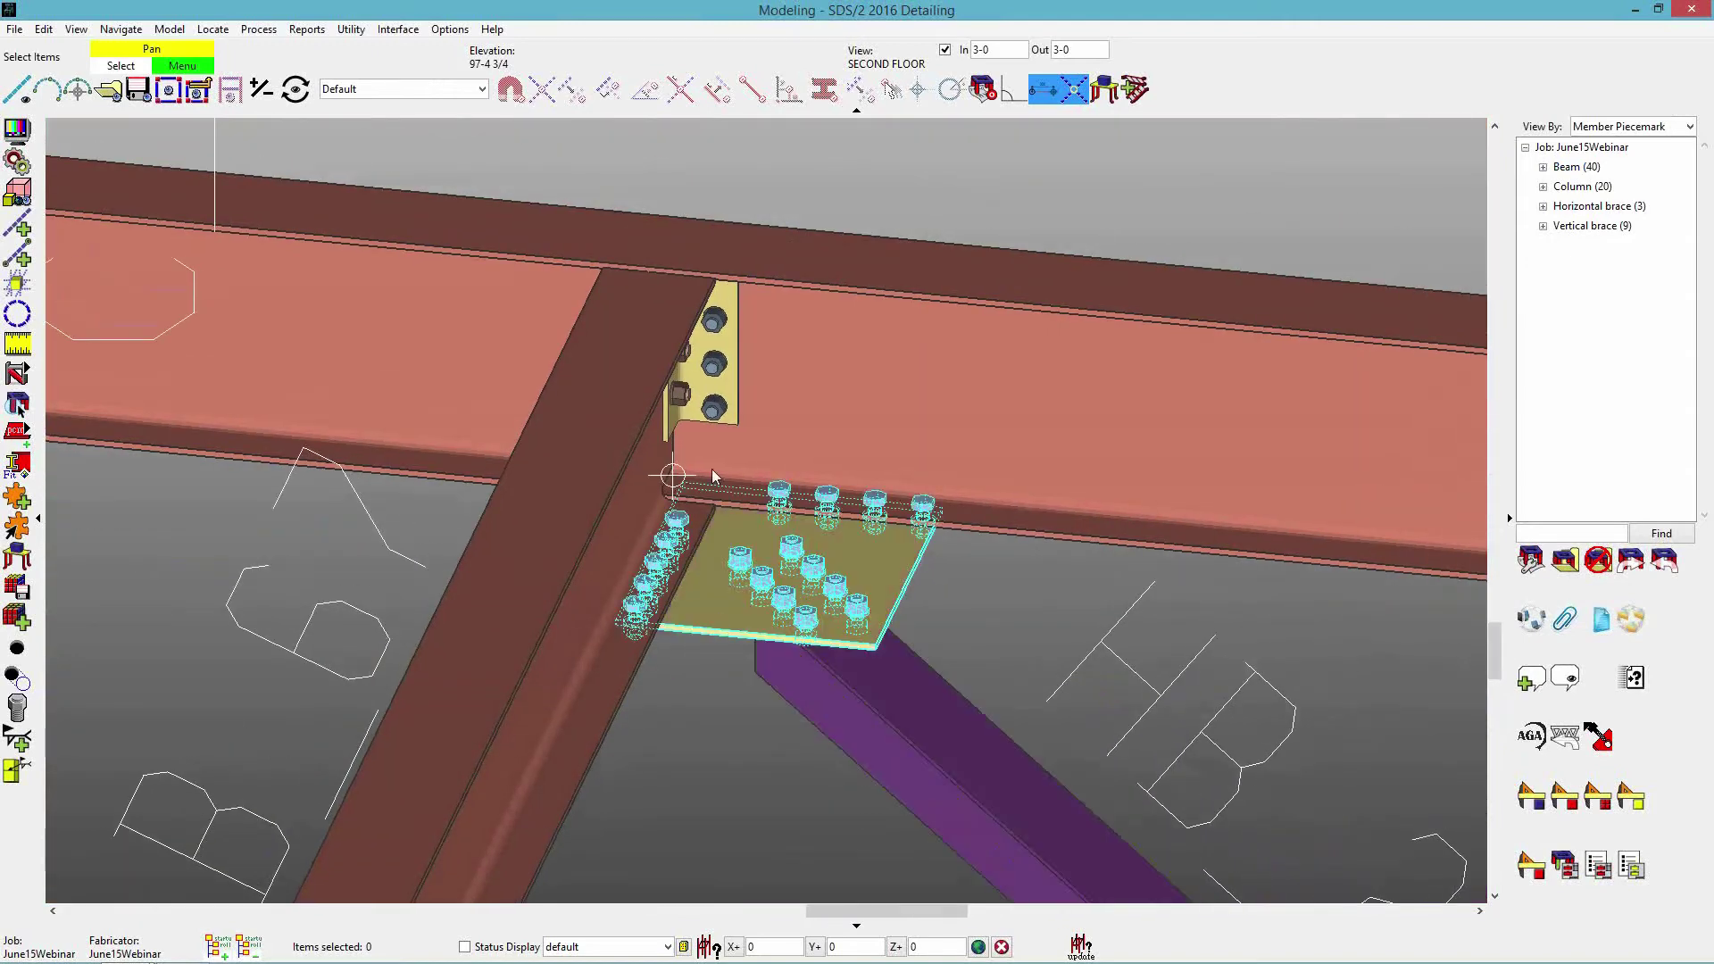
Examine the horizontal brace gusset plates bolted on both sides of the beam framing into the column.
scroll(646, 474, "down", 5)
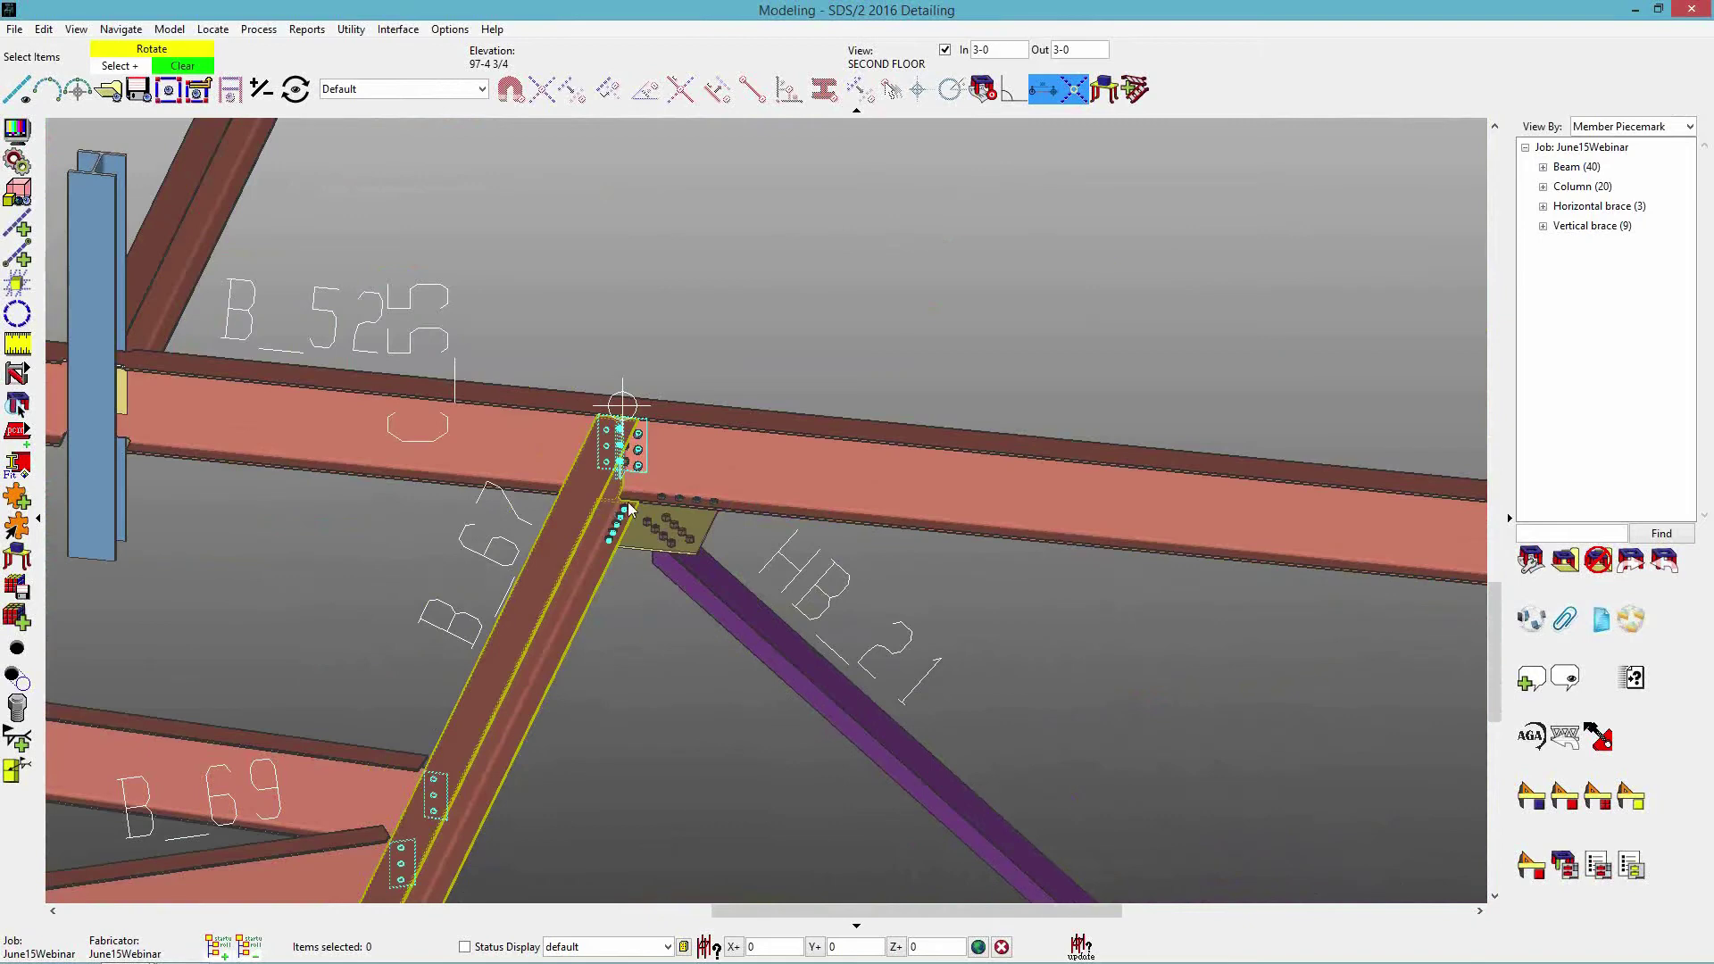
middle_click_drag(703, 539, 363, 926, "shift")
middle_click_drag(1072, 585, 500, 933)
scroll(968, 526, "up", 5)
middle_click_drag(923, 600, 962, 534, "shift")
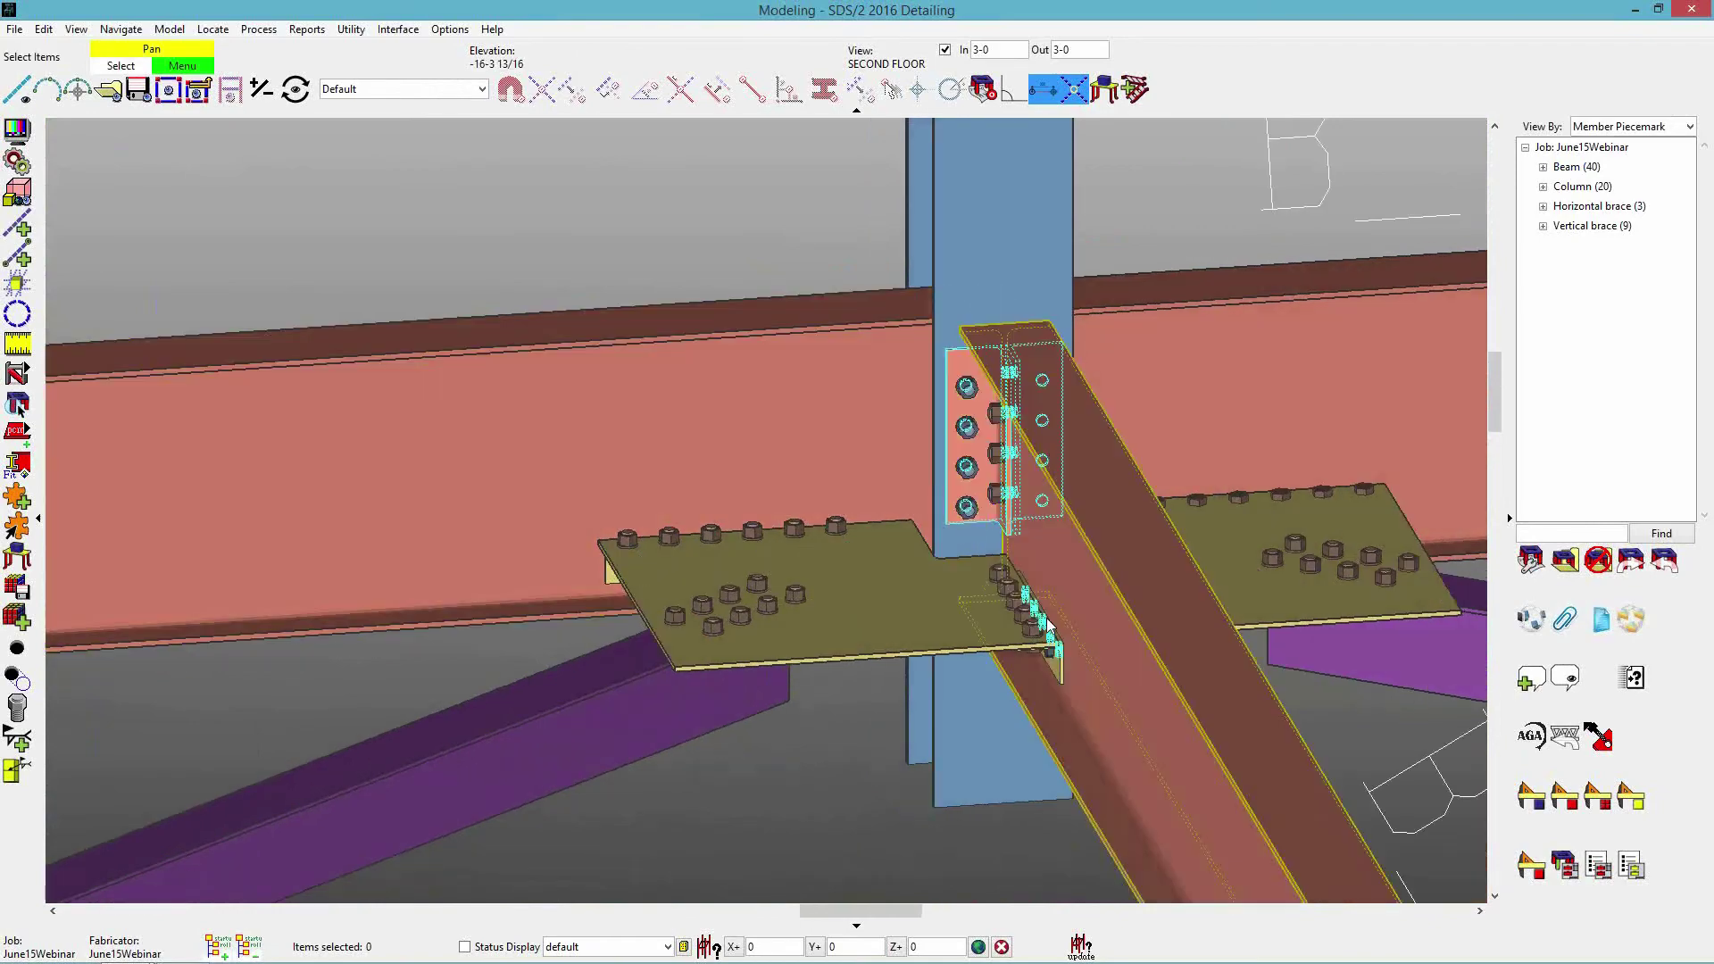
middle_click_drag(918, 540, 1031, 532)
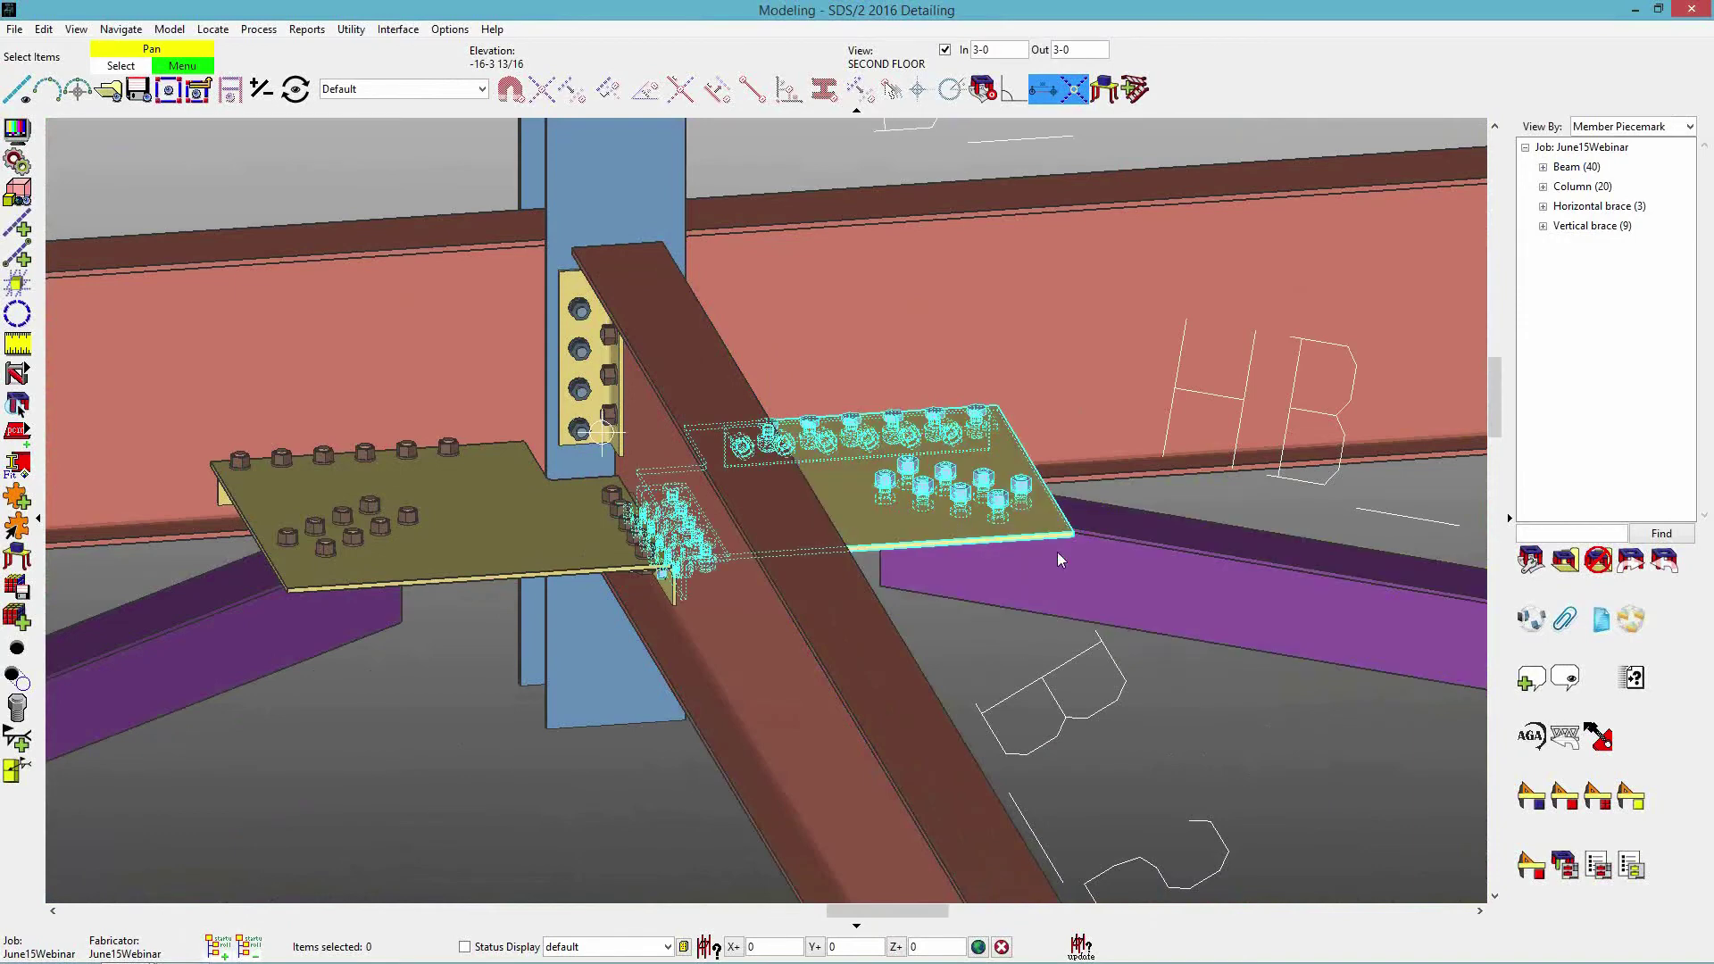
Align the view to the web face of the beam behind the column and set its Out depth to 3-0 at the brace connection.
middle_click_drag(1031, 648, 1151, 660)
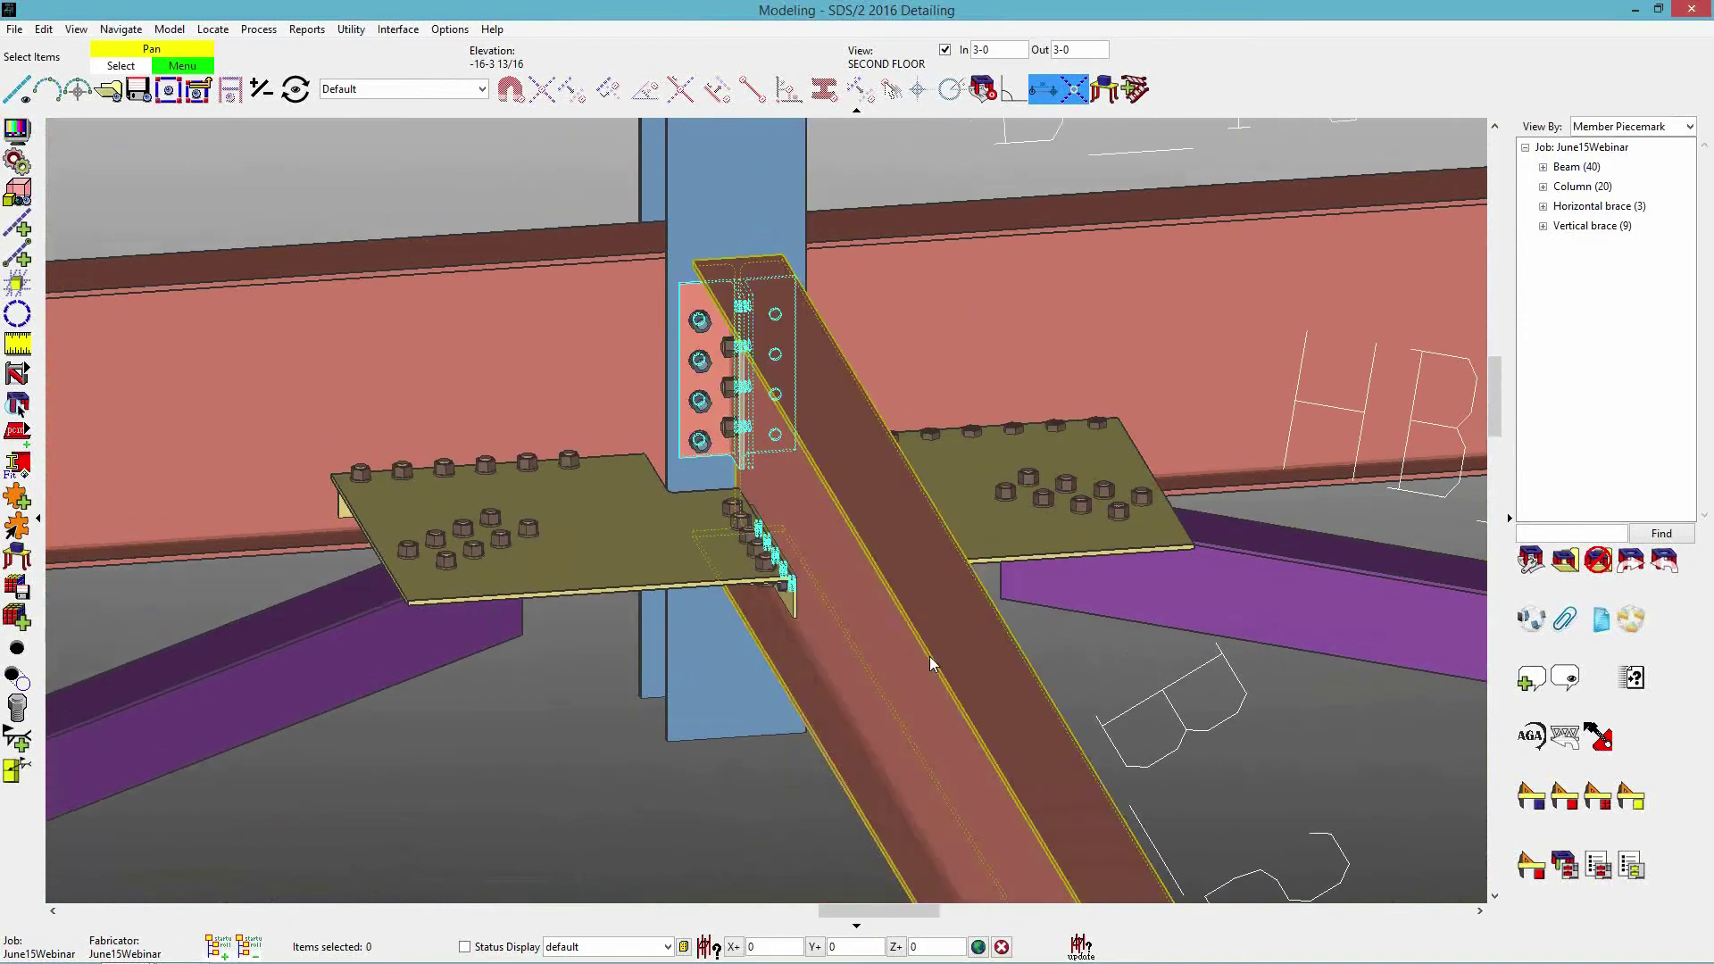
middle_click(518, 378, "ctrl")
left_click(822, 479)
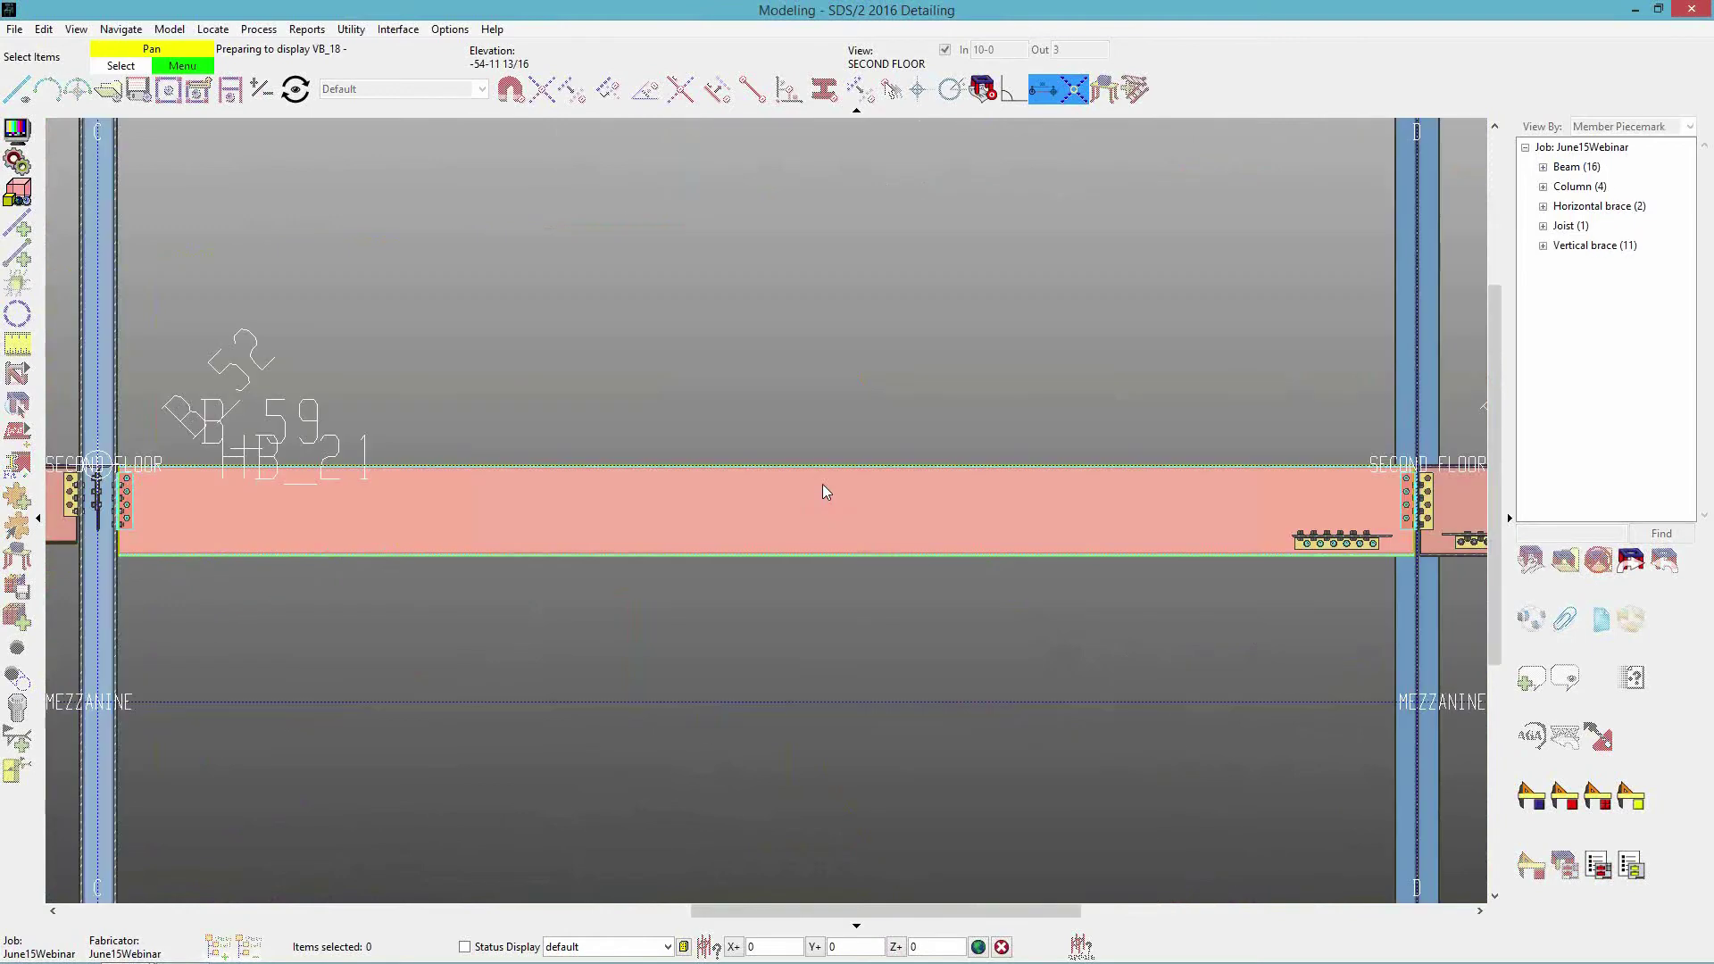
middle_click_drag(1164, 533, 776, 523)
scroll(1089, 534, "up", 3)
scroll(1089, 533, "up", 1)
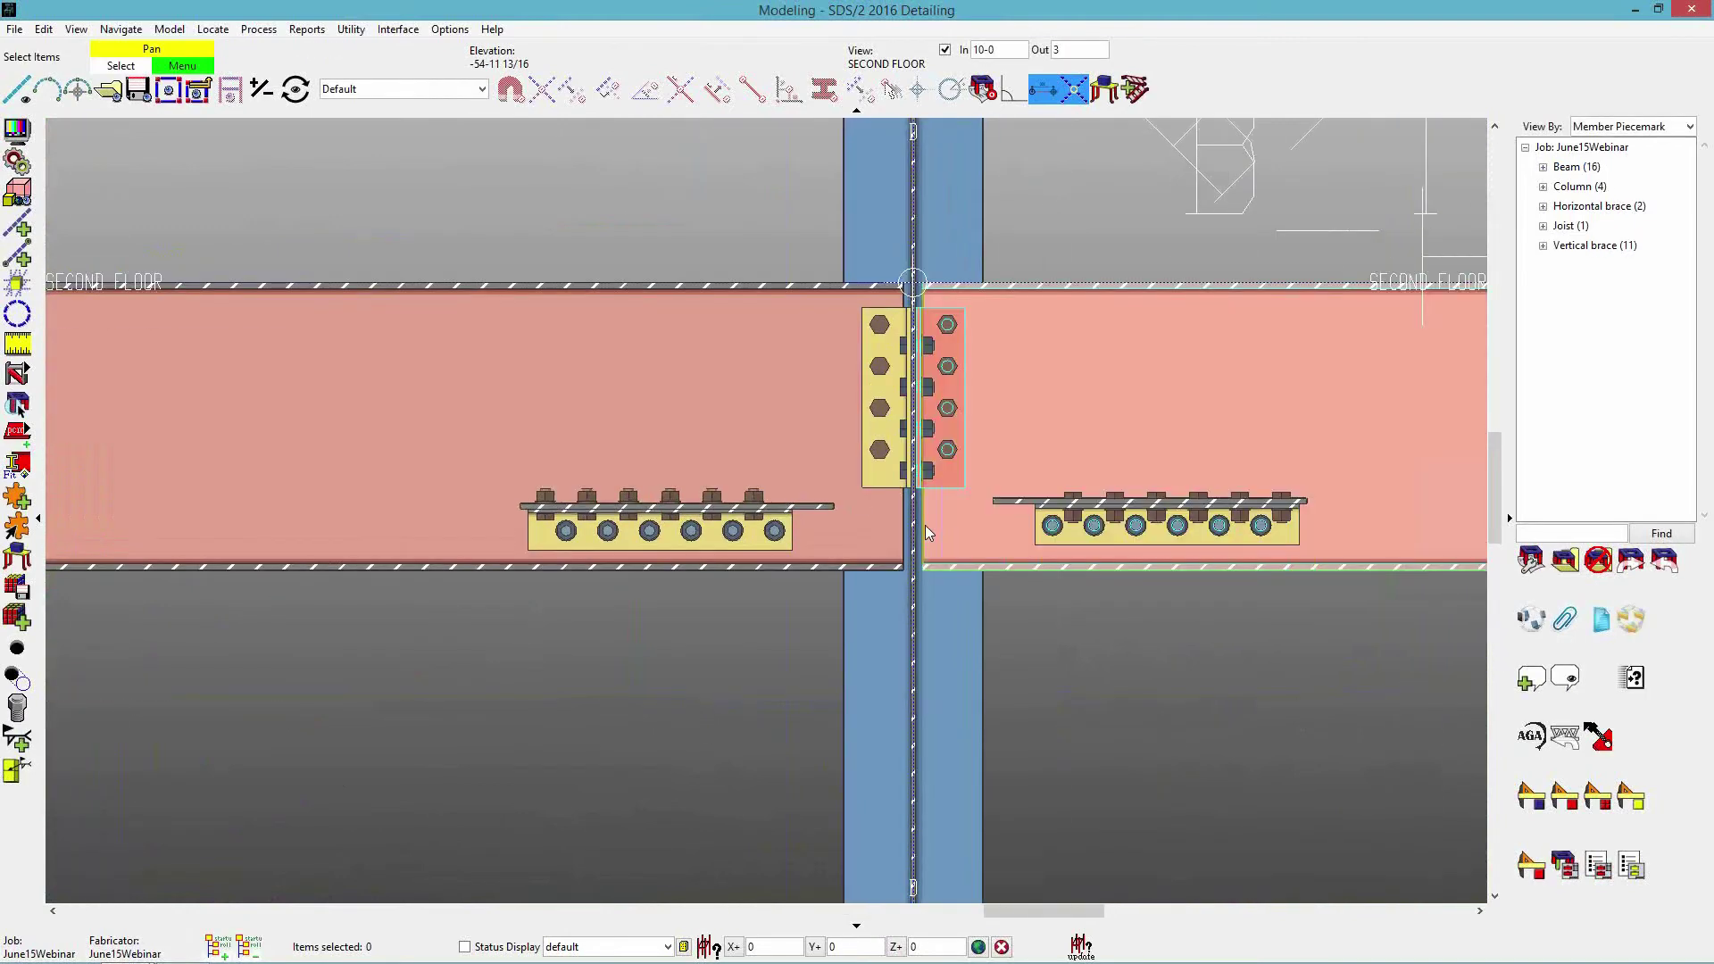
scroll(925, 525, "up", 6)
left_click(1070, 55)
left_click(1078, 51)
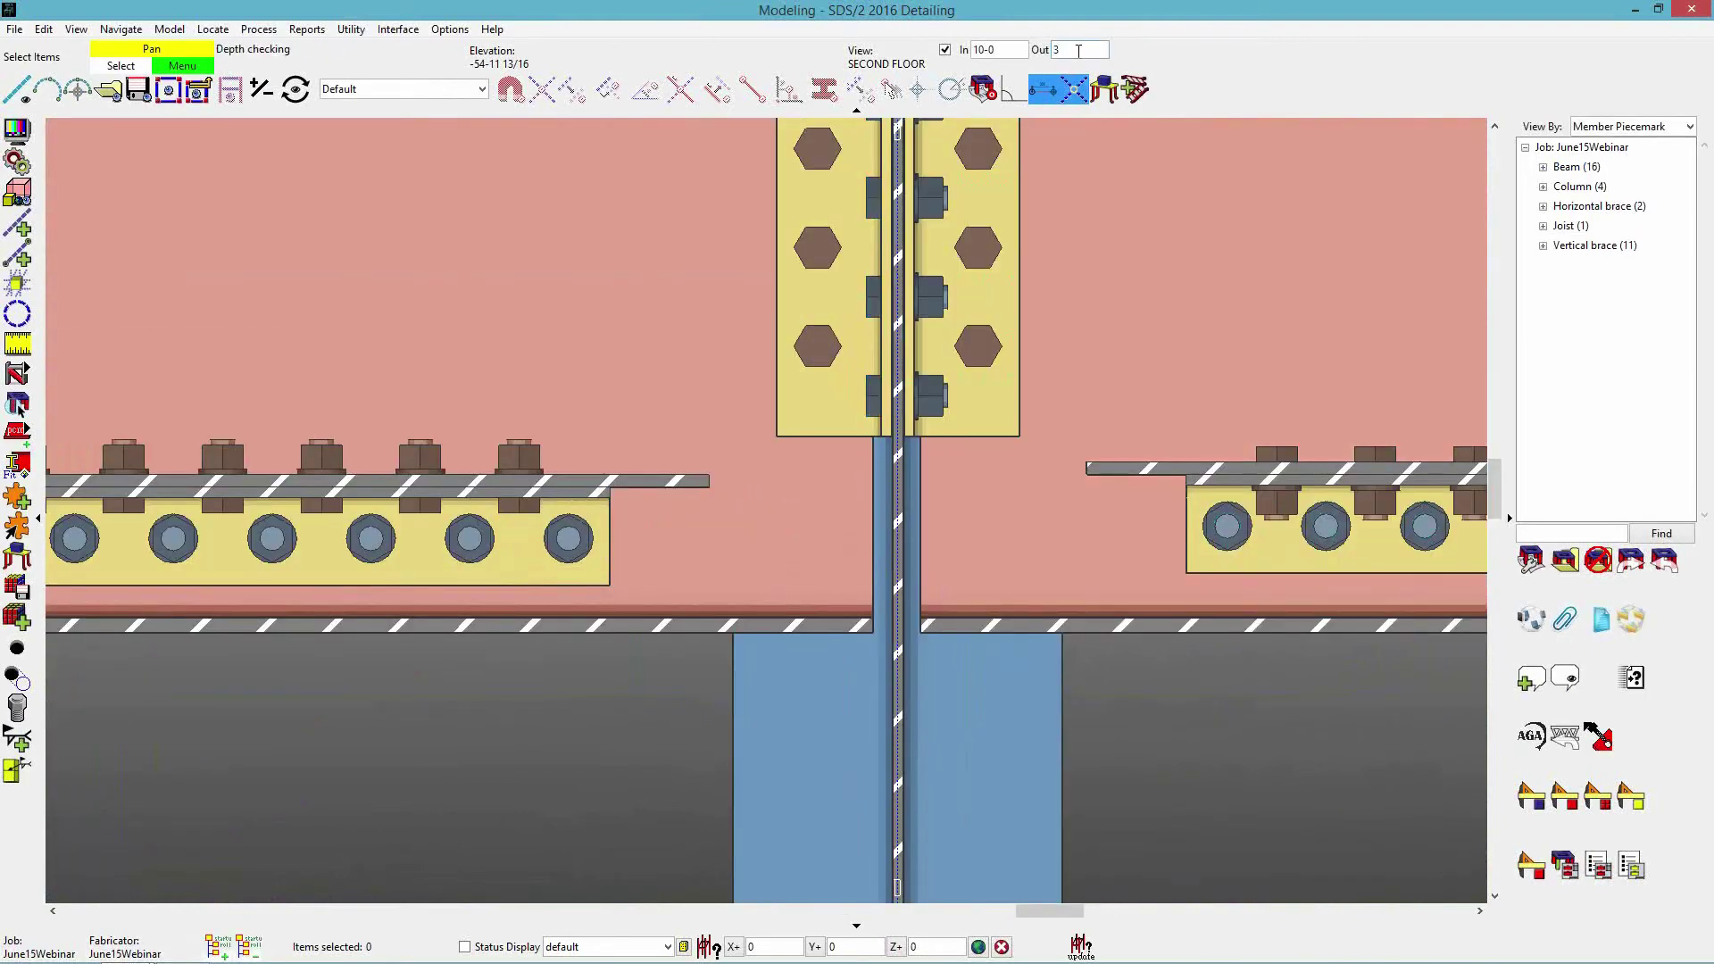
key("Return")
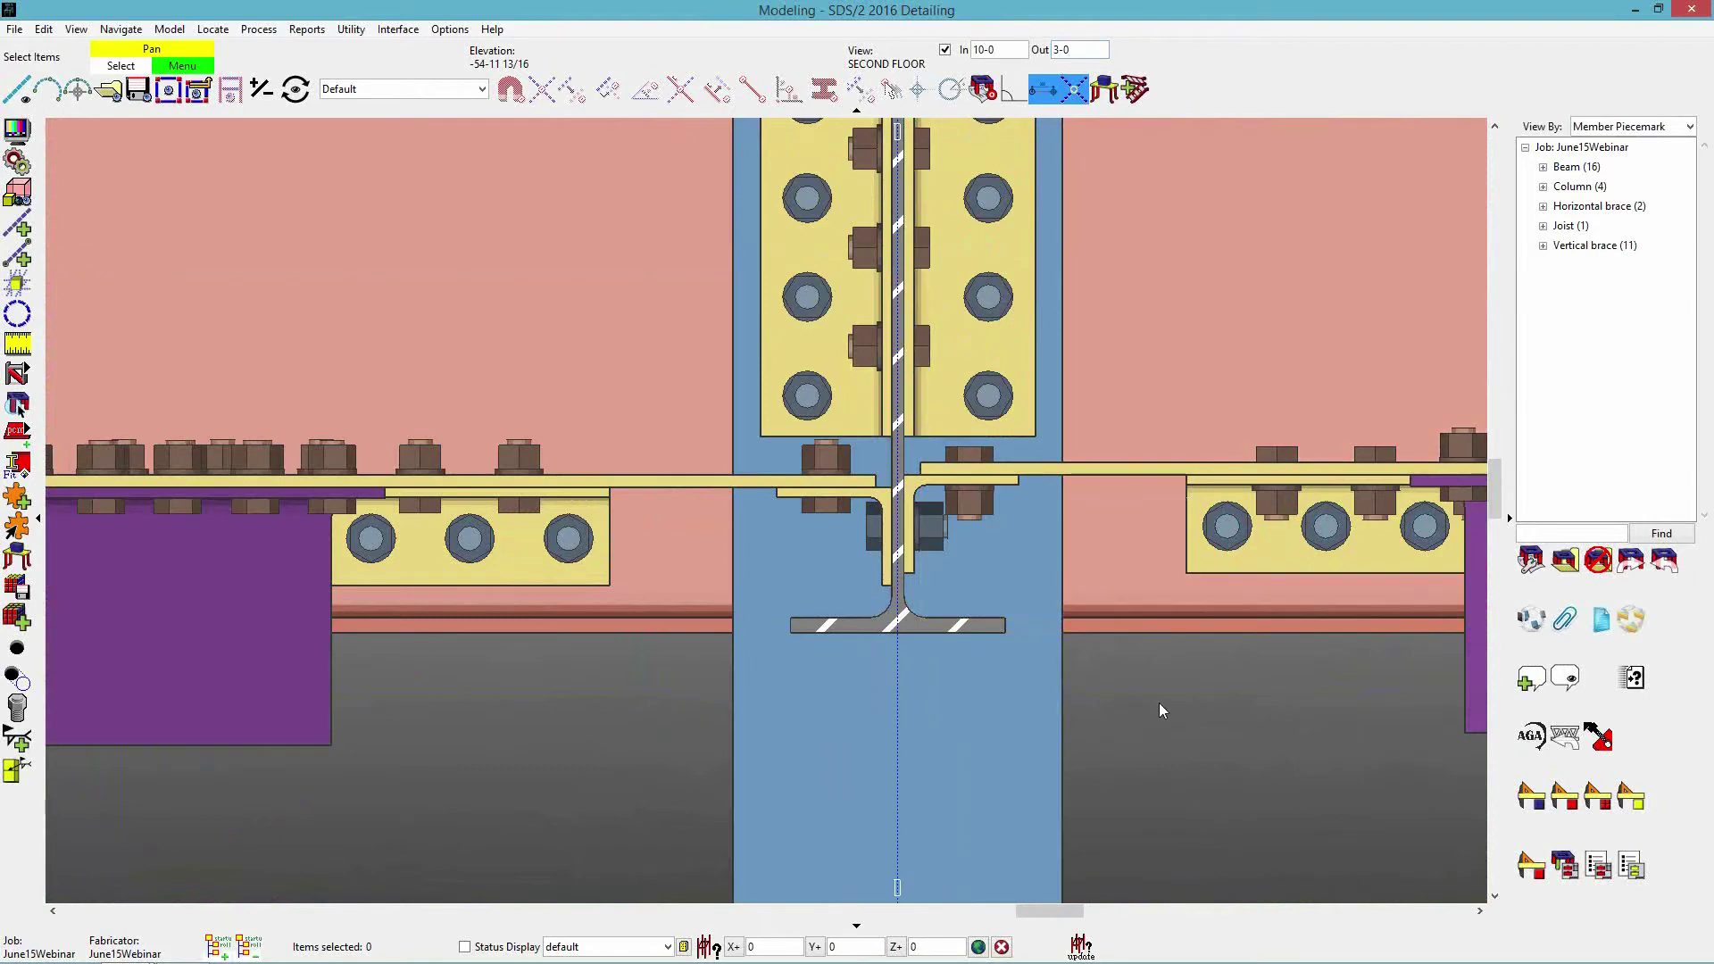
Examine the clip angles that bolt the two horizontal brace gusset plates to the web of the beam framing into the column.
middle_click_drag(708, 515, 662, 512)
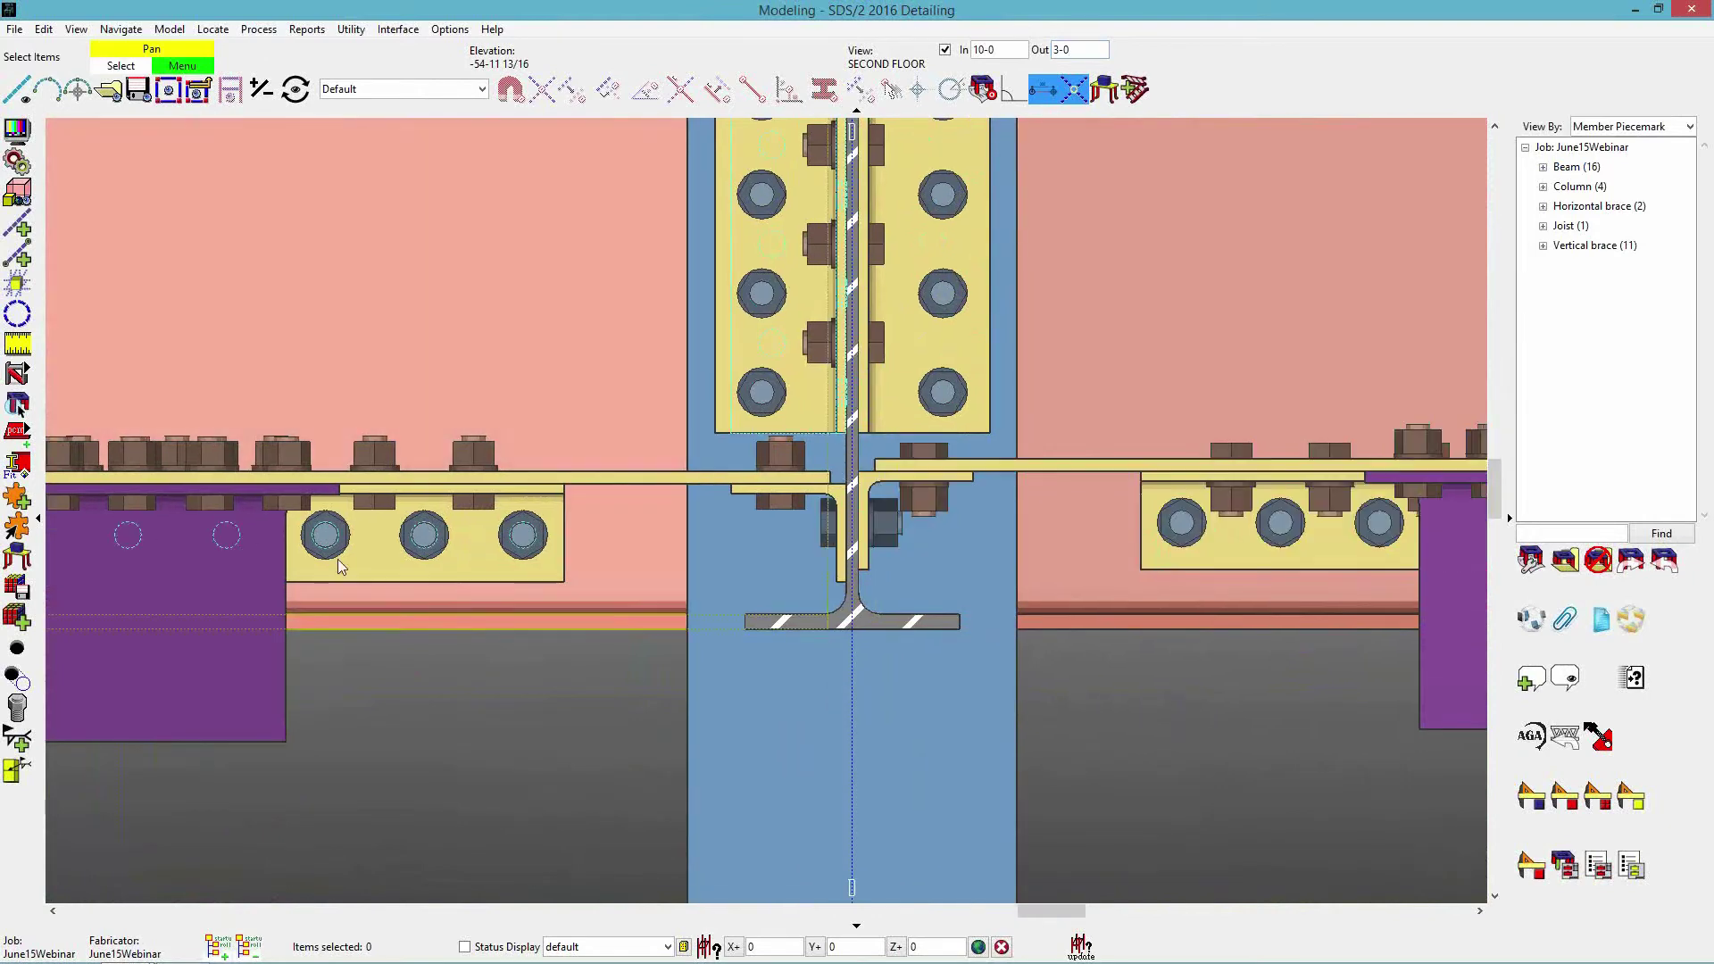
scroll(849, 551, "up", 5)
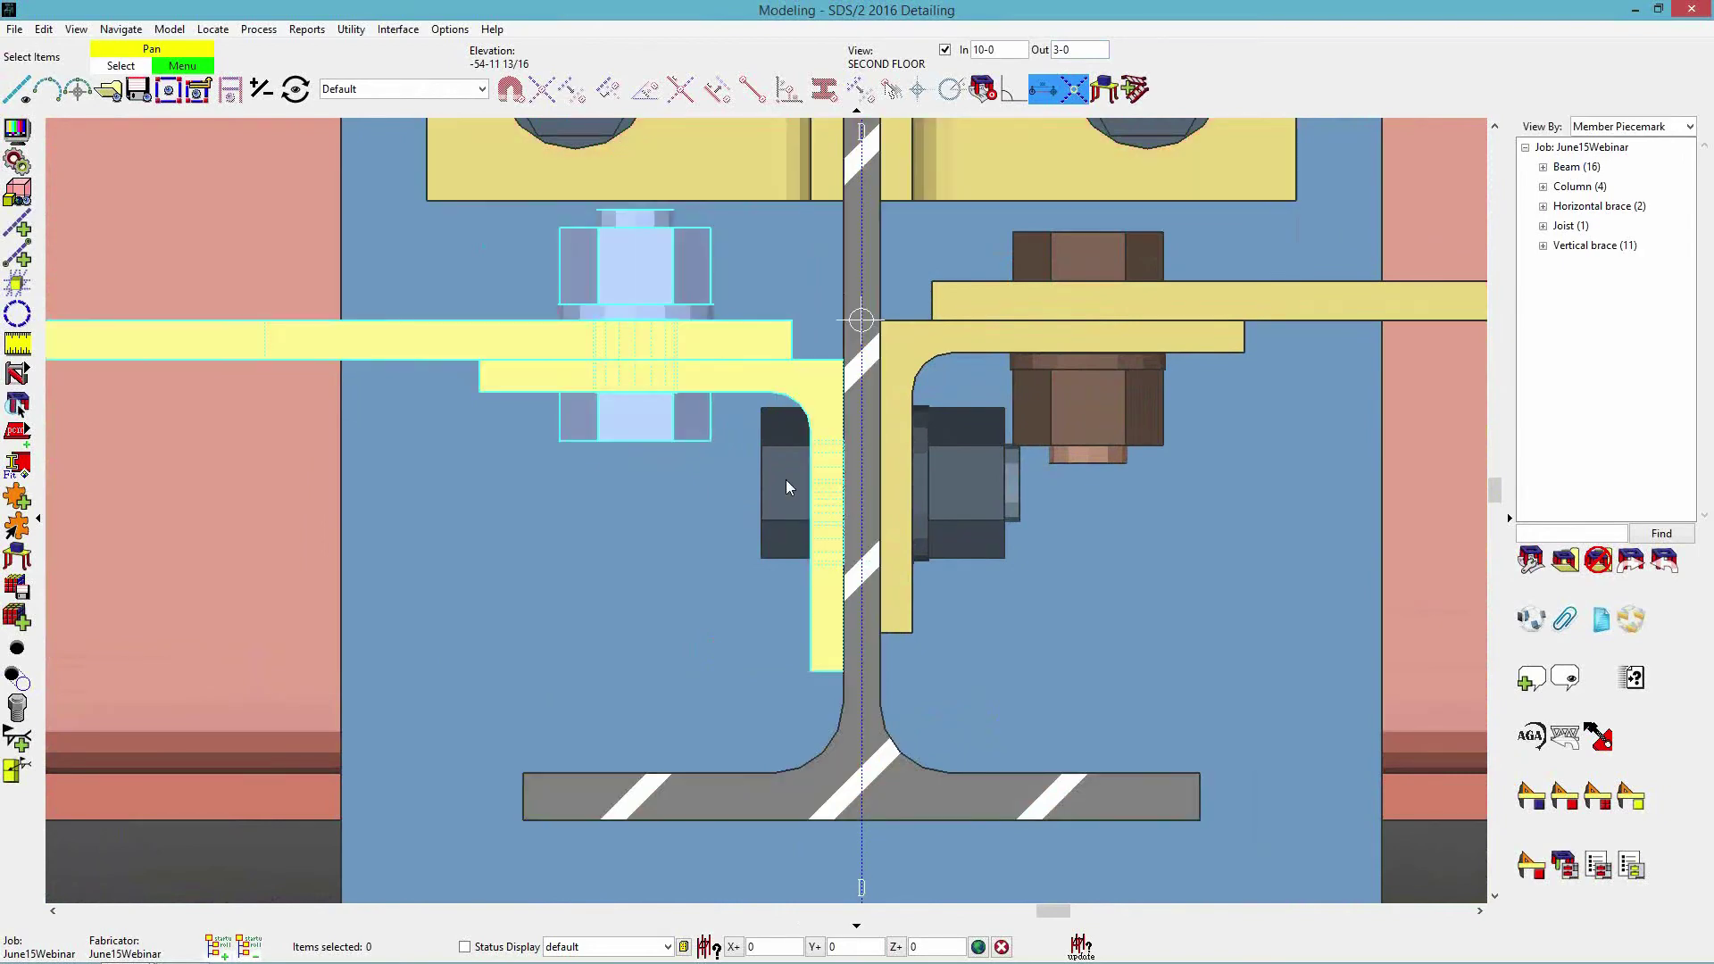
scroll(786, 482, "down", 3)
scroll(1315, 412, "down", 5)
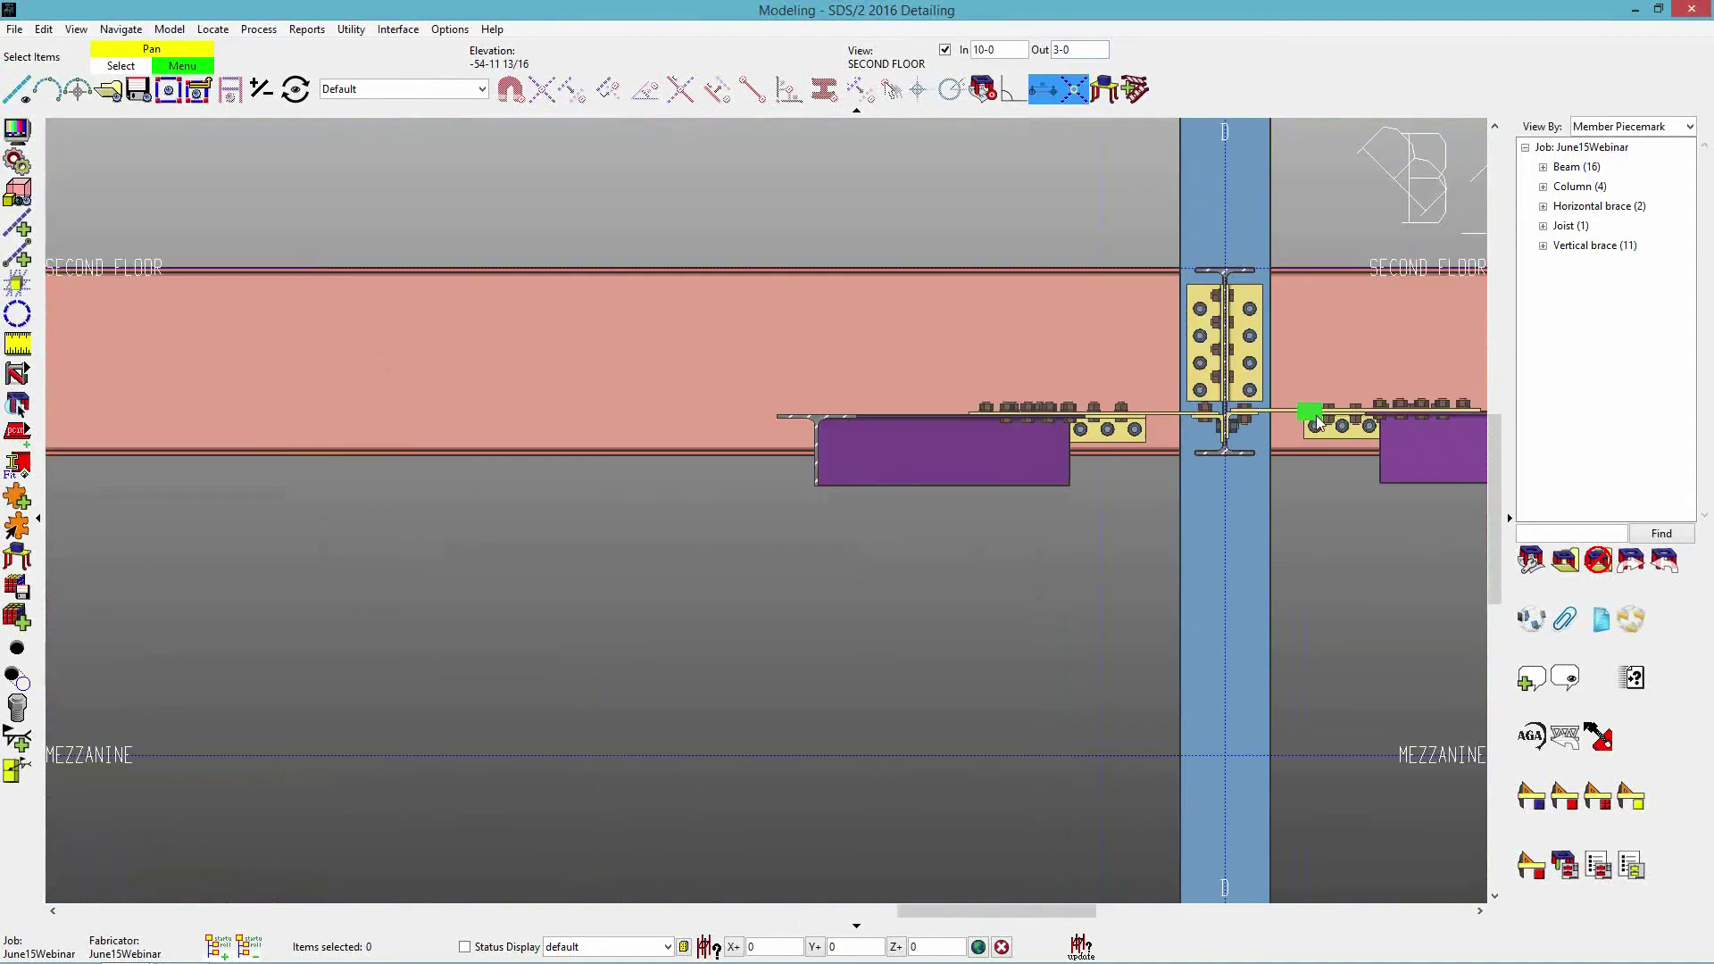
Find the end of horizontal brace HB_21 near beam B_67 with depth checking off and align the view to the brace's face.
middle_click_drag(978, 449, 817, 529, "shift")
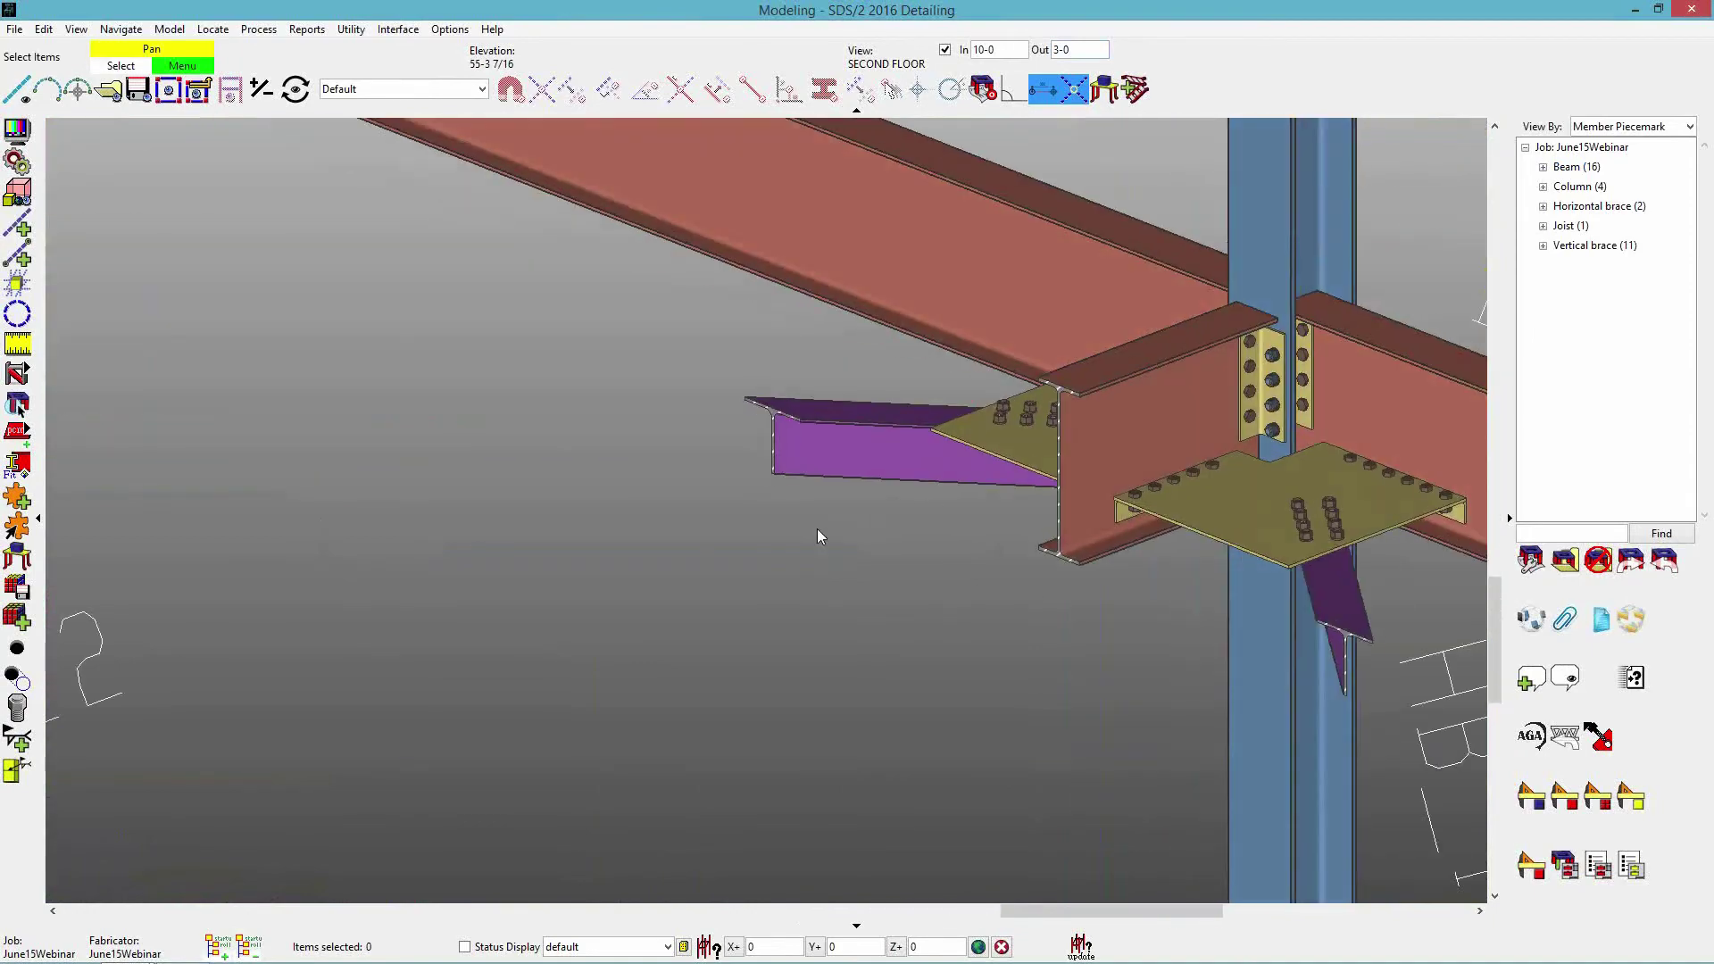
left_click(946, 53)
middle_click_drag(768, 467, 1678, 594)
middle_click_drag(636, 470, 1485, 591)
middle_click_drag(646, 555, 1325, 604)
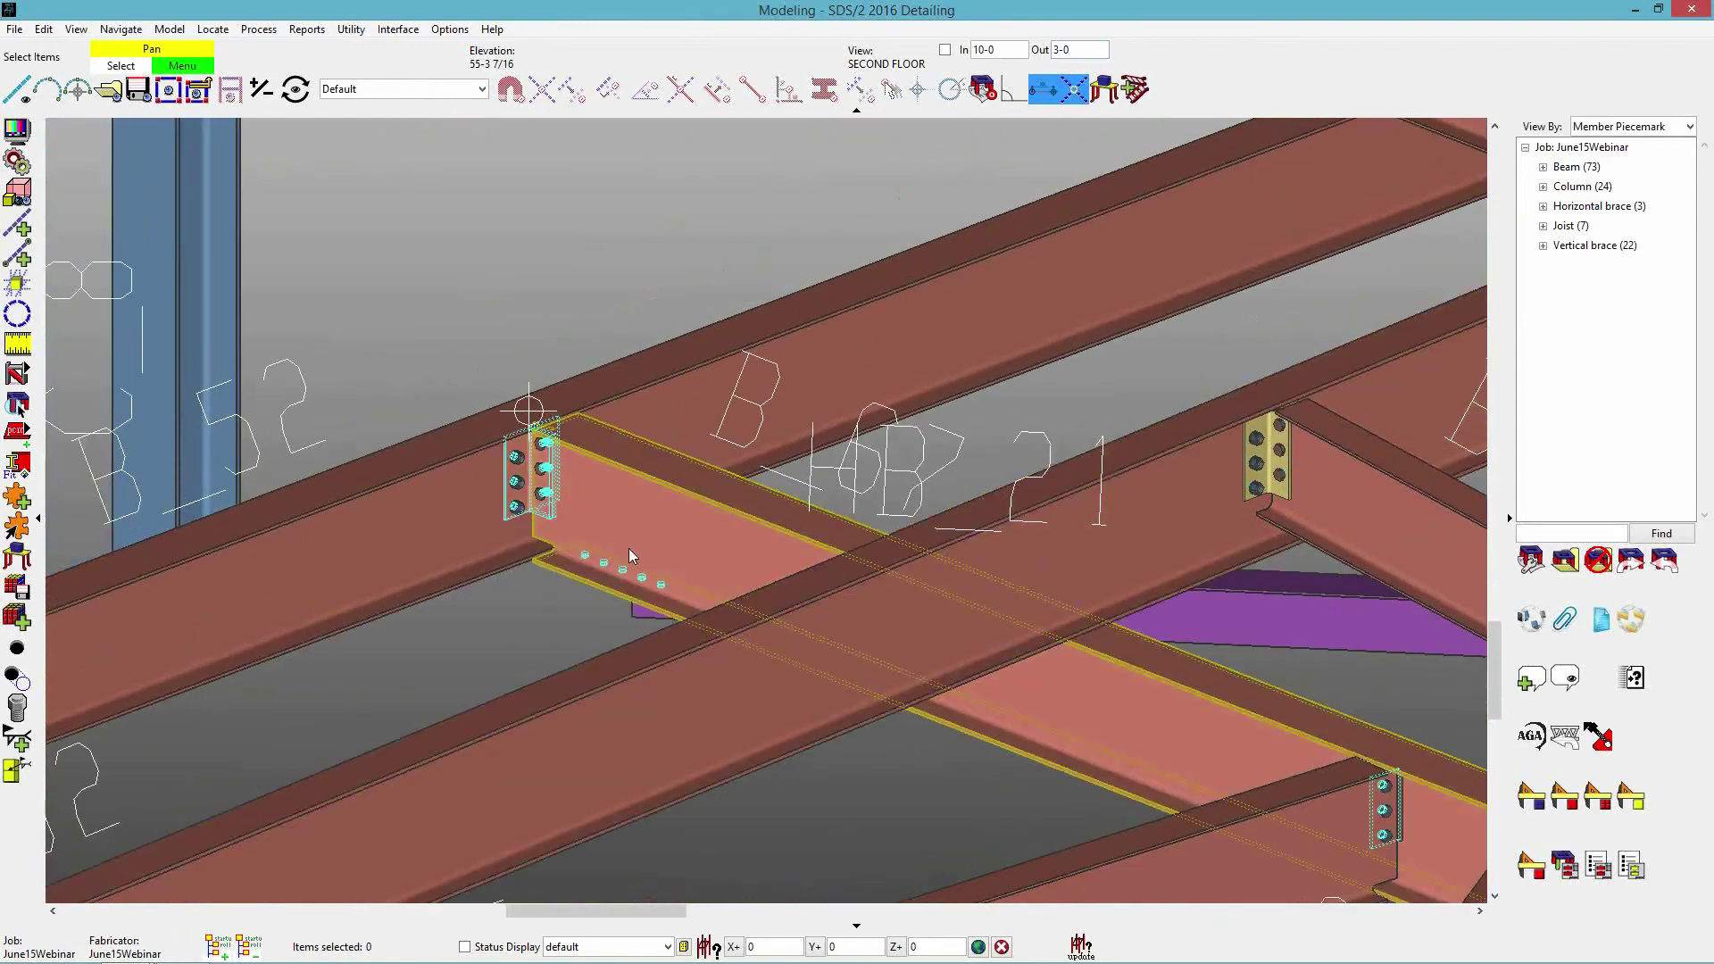
key("shift")
scroll(589, 575, "up", 4)
key("s")
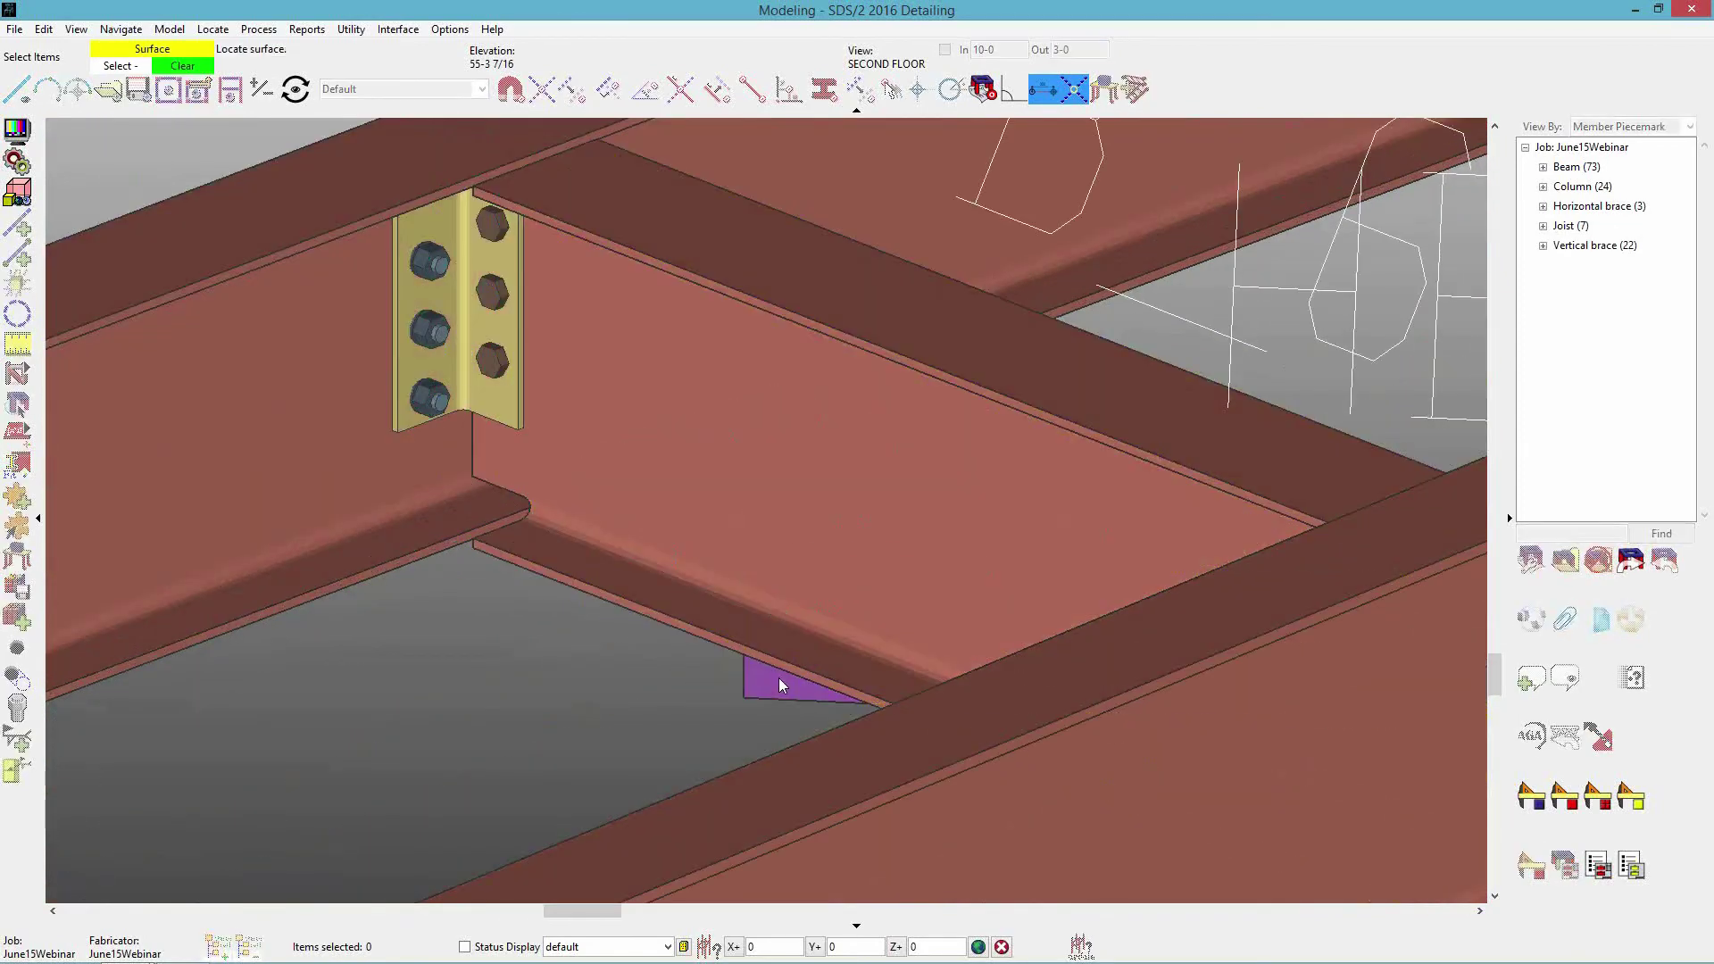
left_click(805, 659)
middle_click_drag(355, 590, 769, 659)
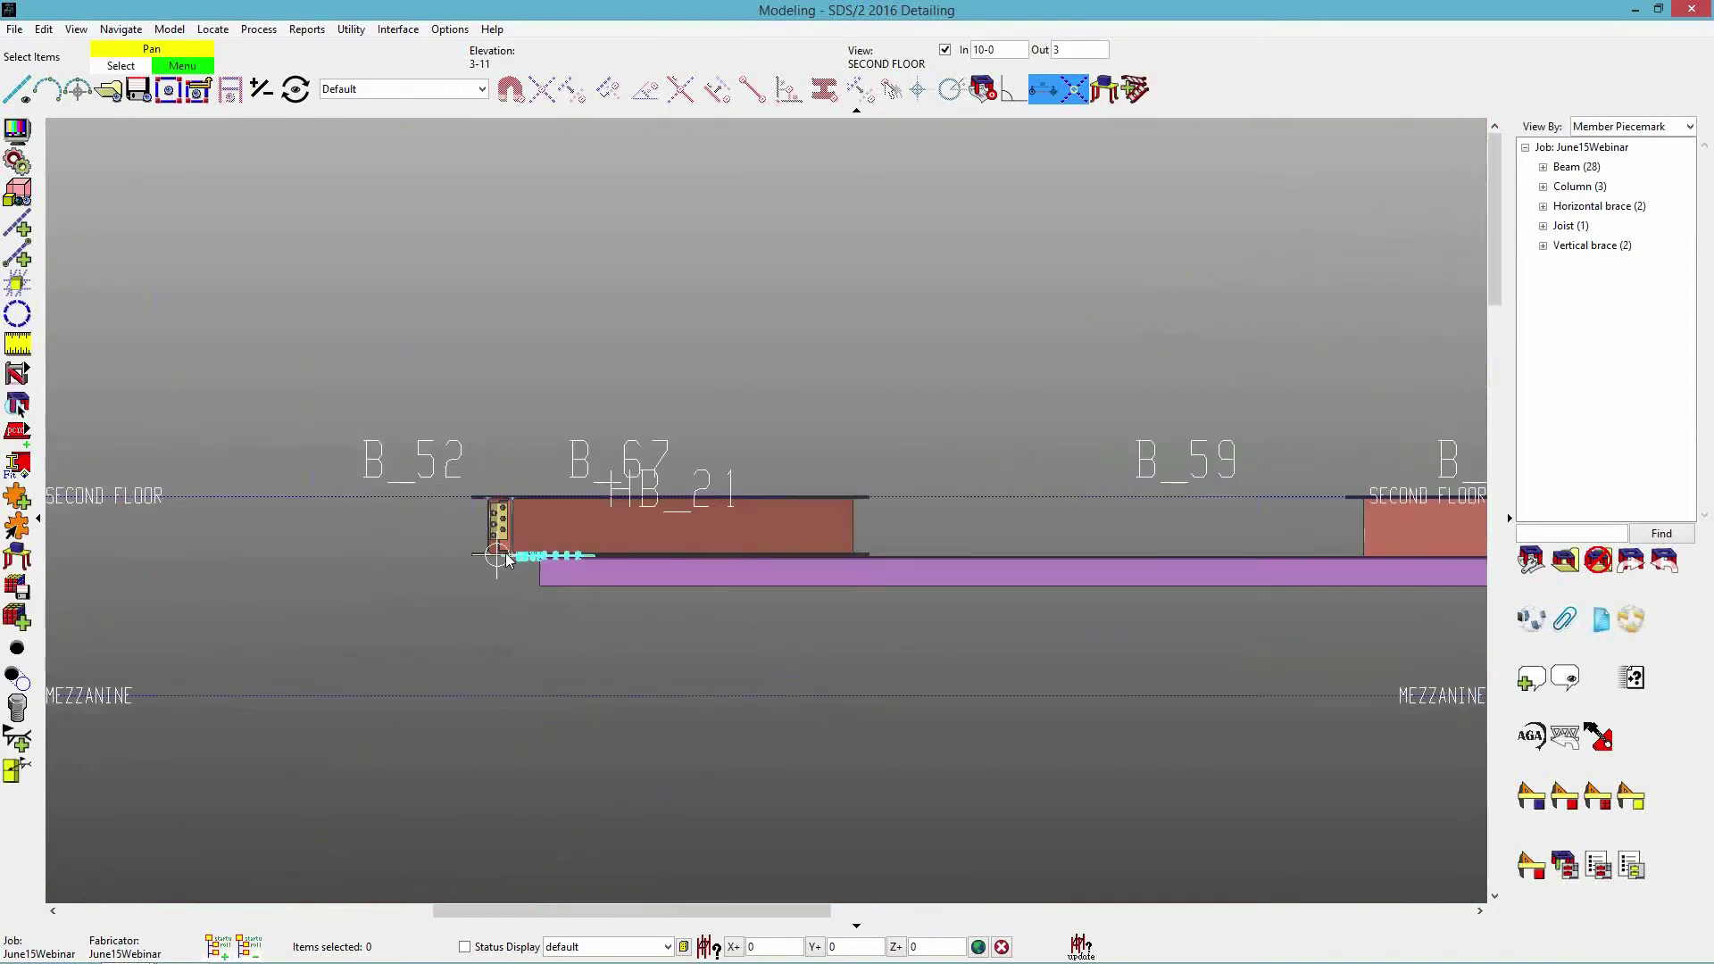
scroll(550, 591, "up", 5)
Try hiding horizontal brace HB_21 and undo the change.
left_click(877, 671)
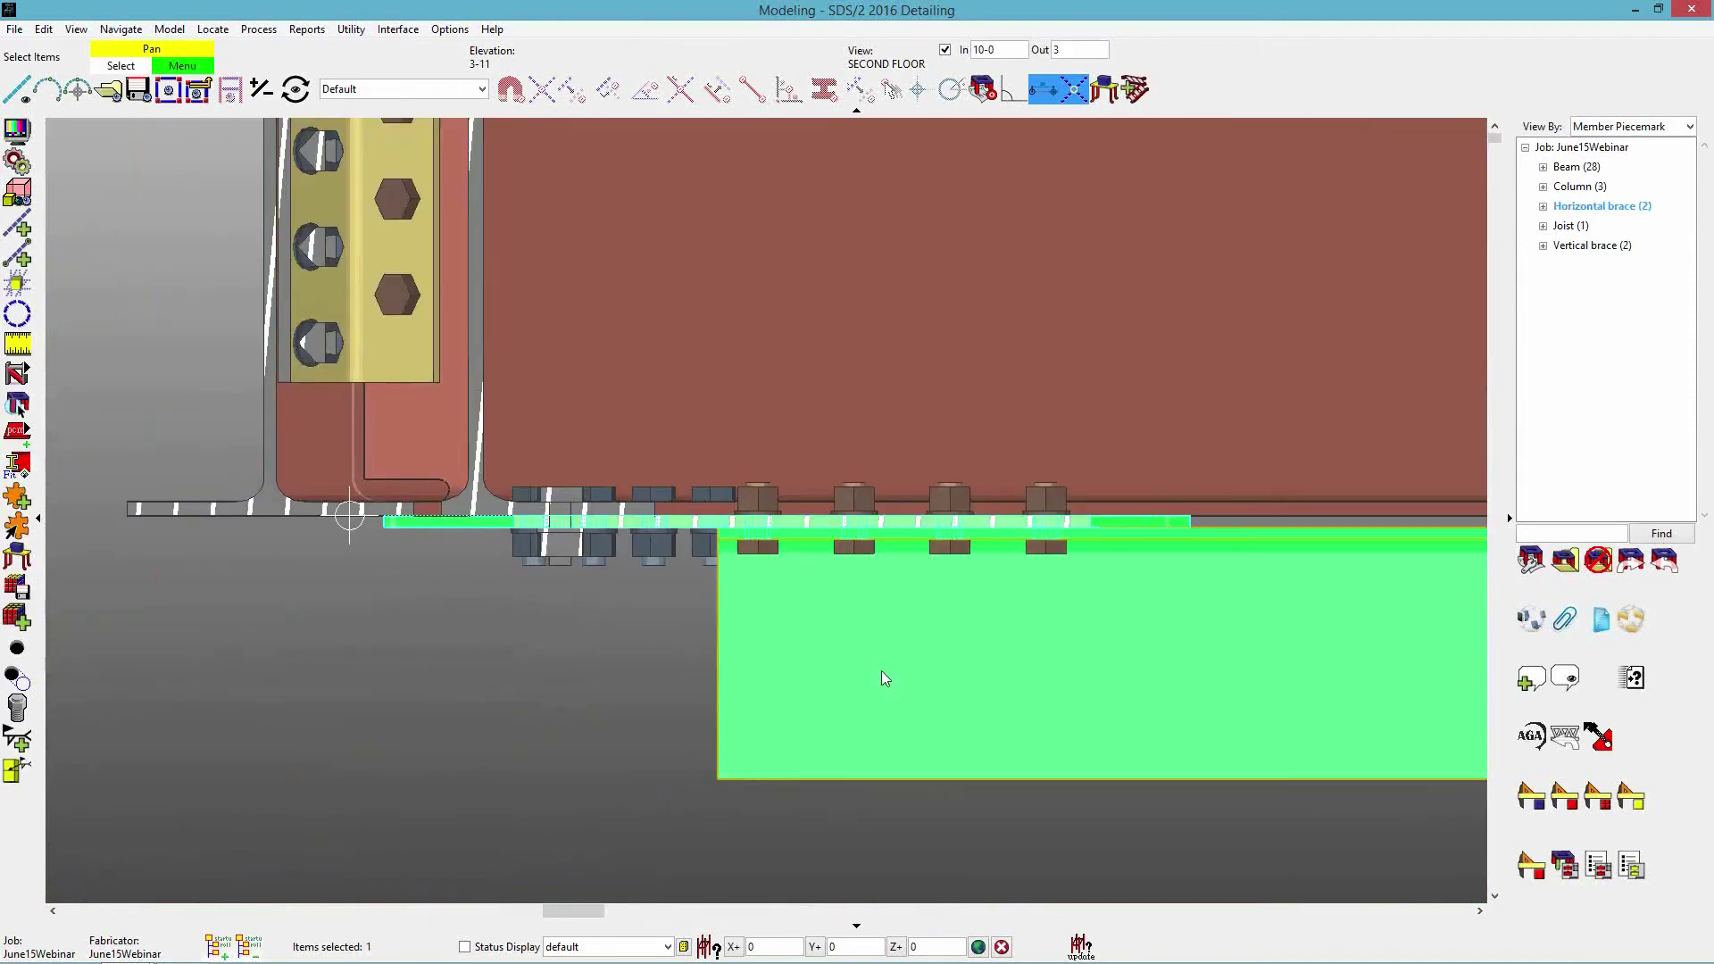
right_click(881, 671)
left_click(947, 464)
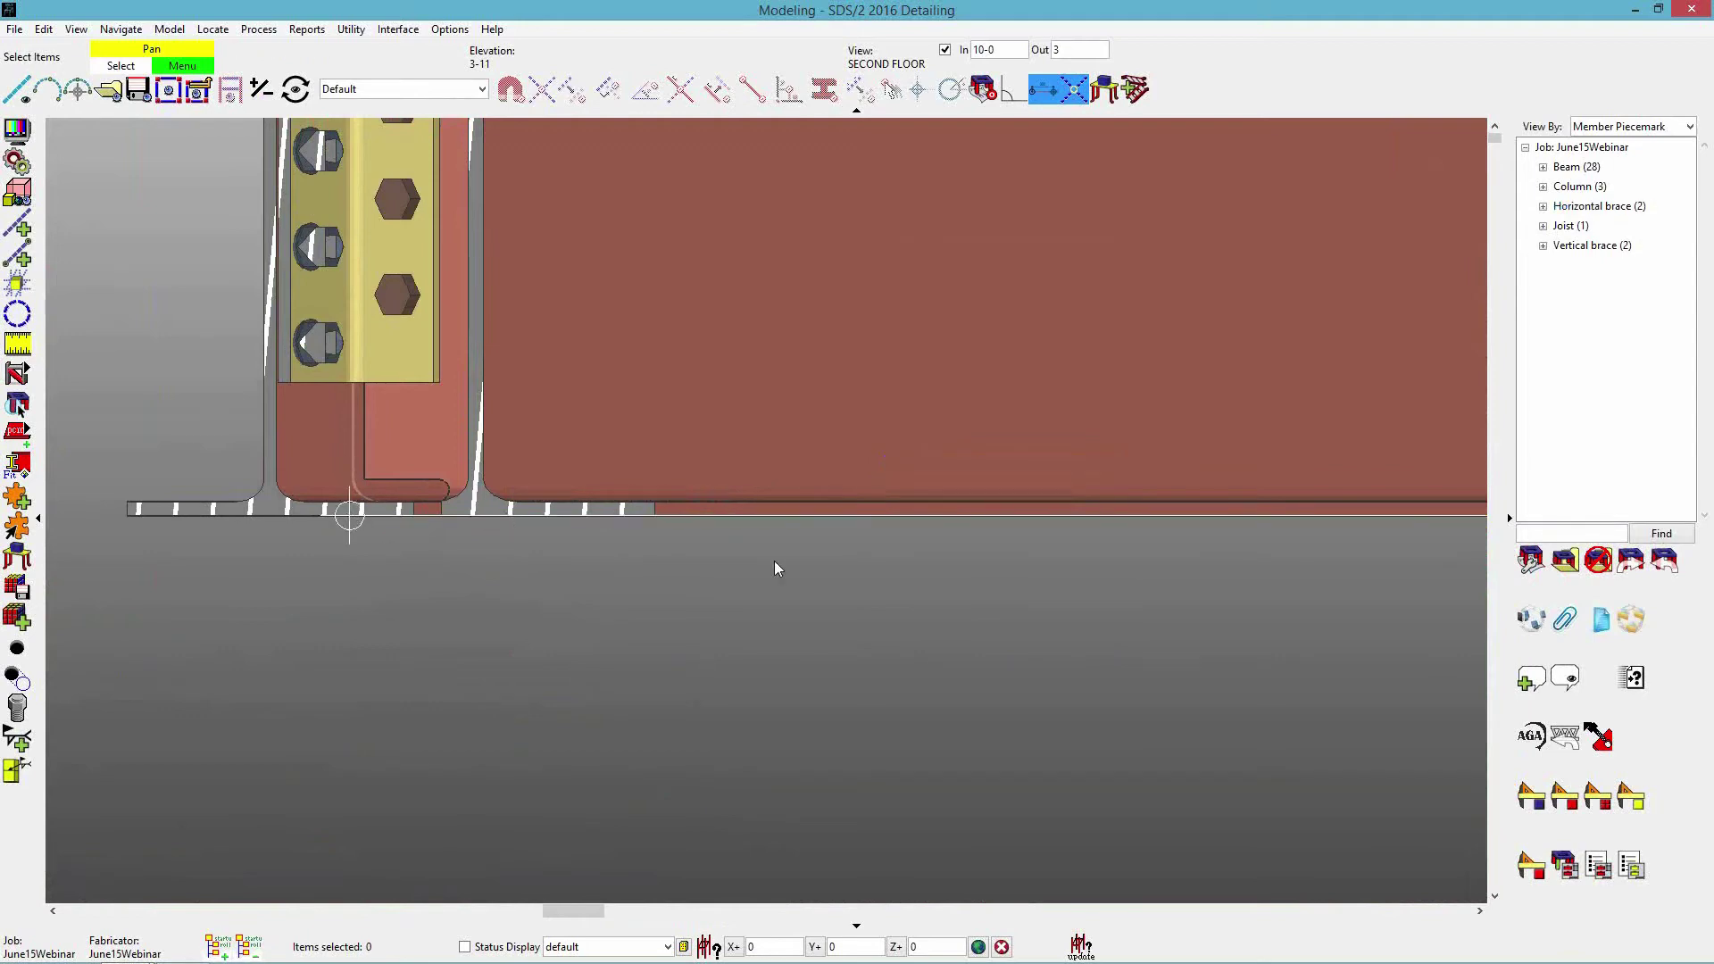
key("ctrl+z")
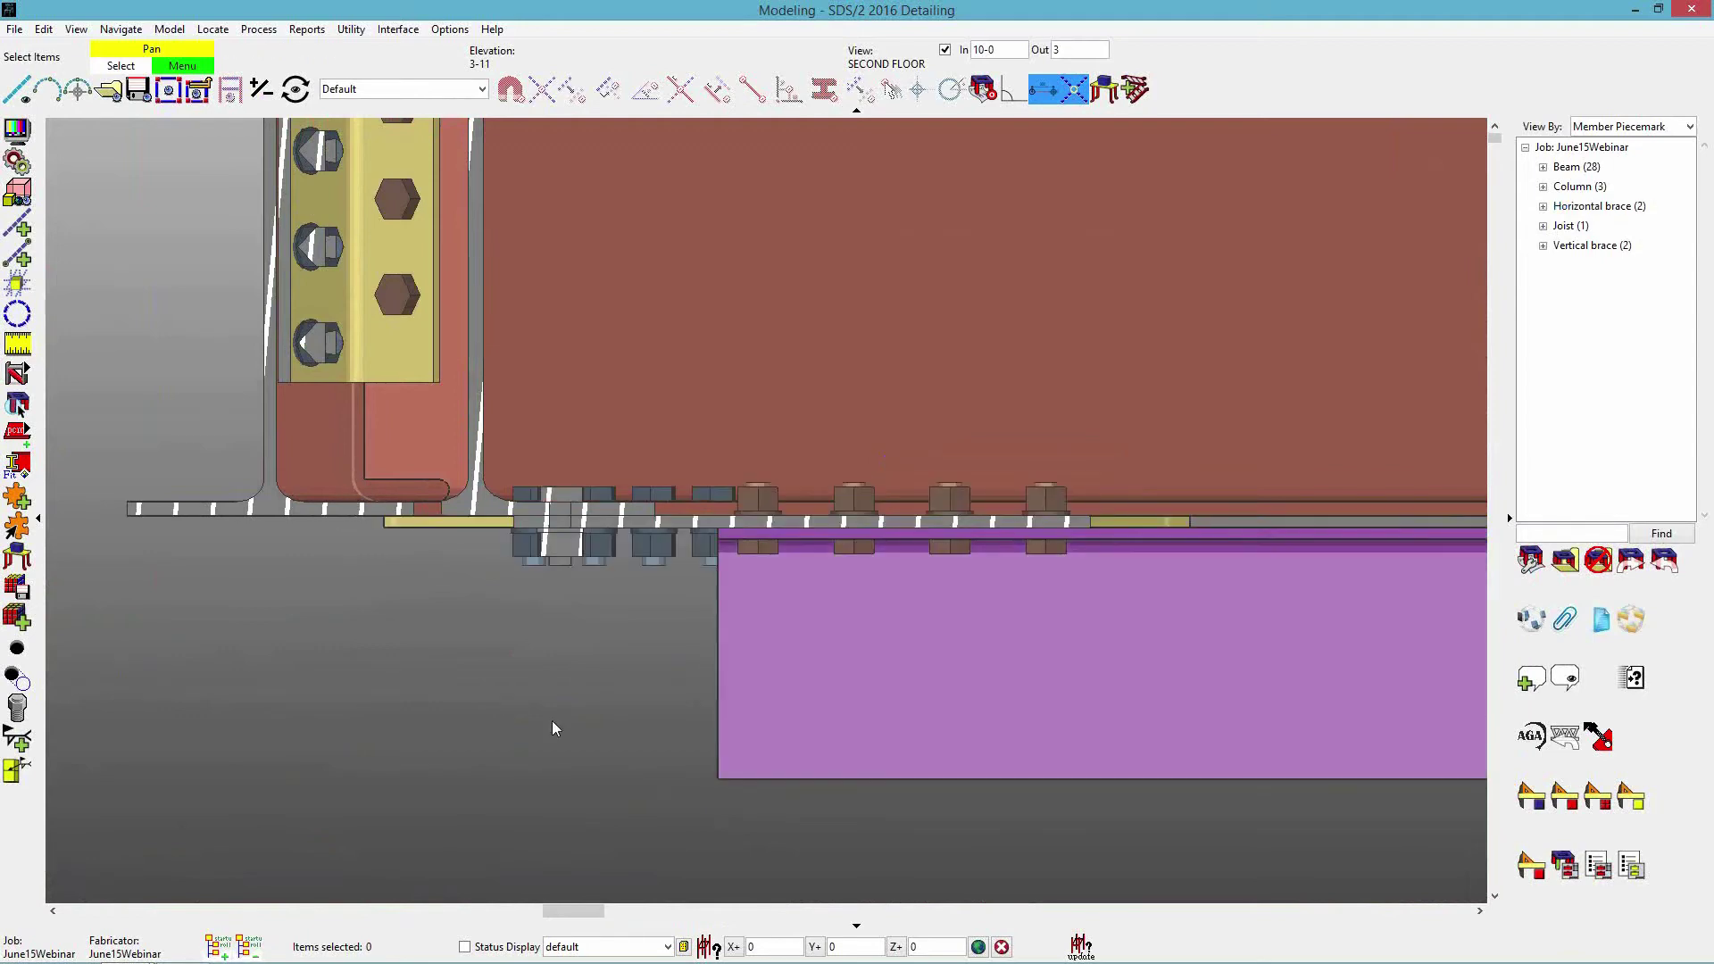
Examine how the gusset plate of HB_21 bolts beneath the bottom flanges of the two intersecting beams.
middle_click_drag(568, 722, 548, 721)
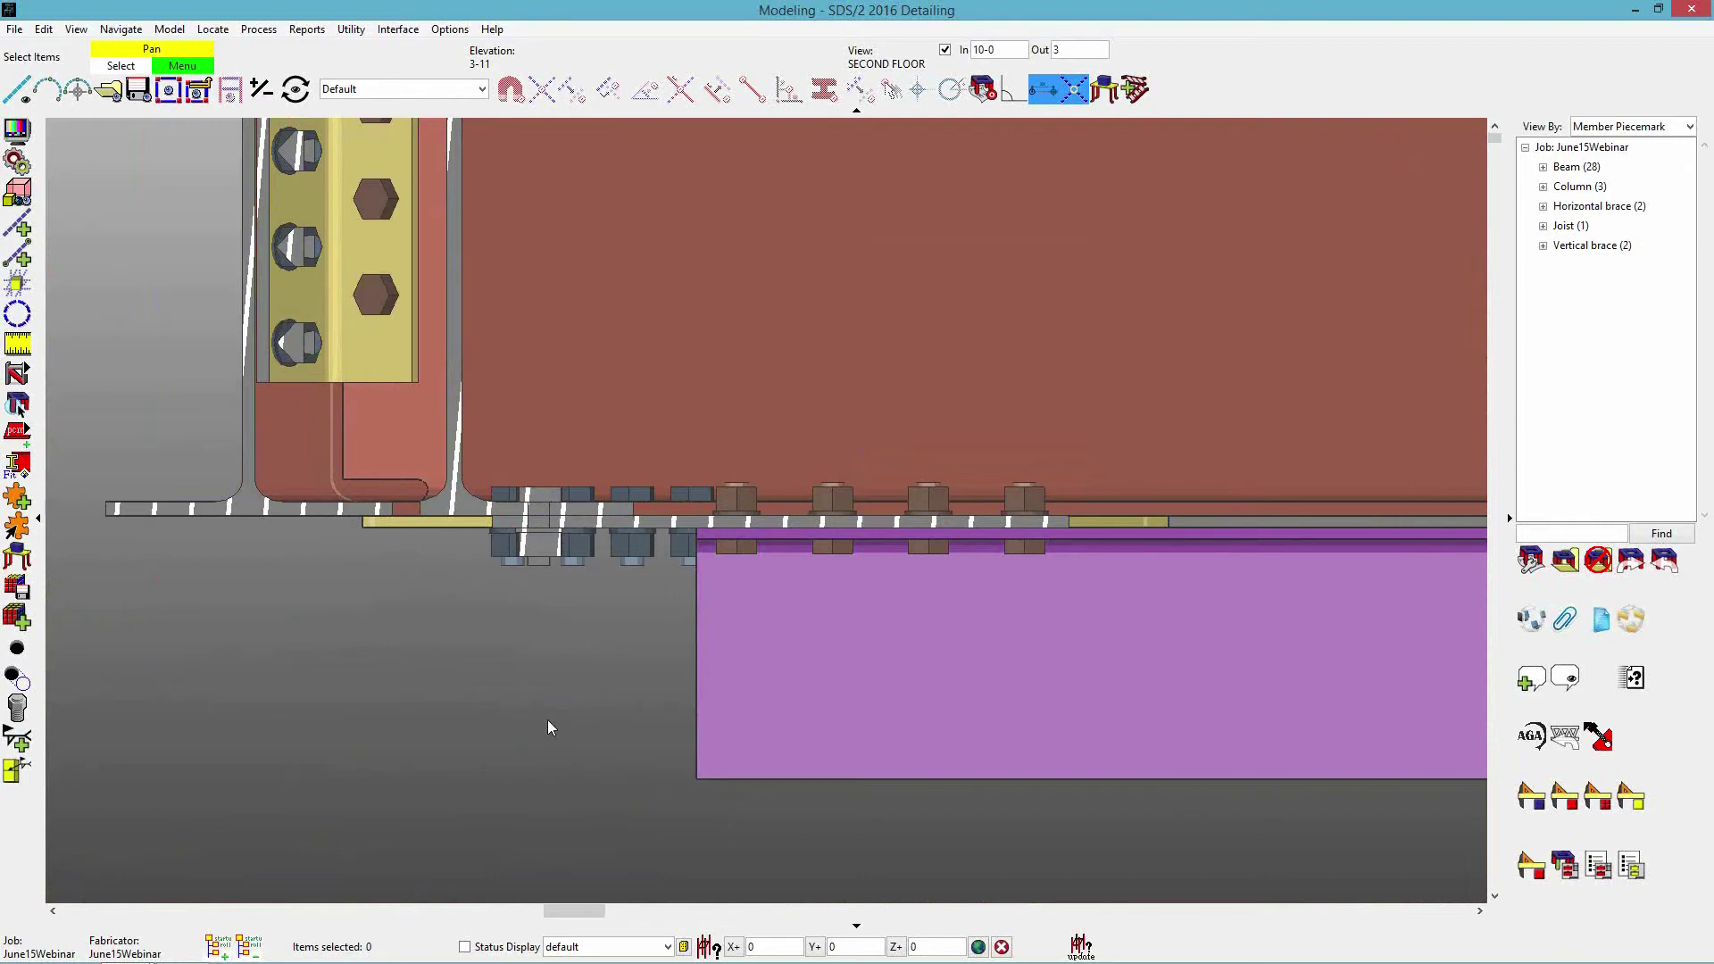
scroll(523, 705, "up", 1)
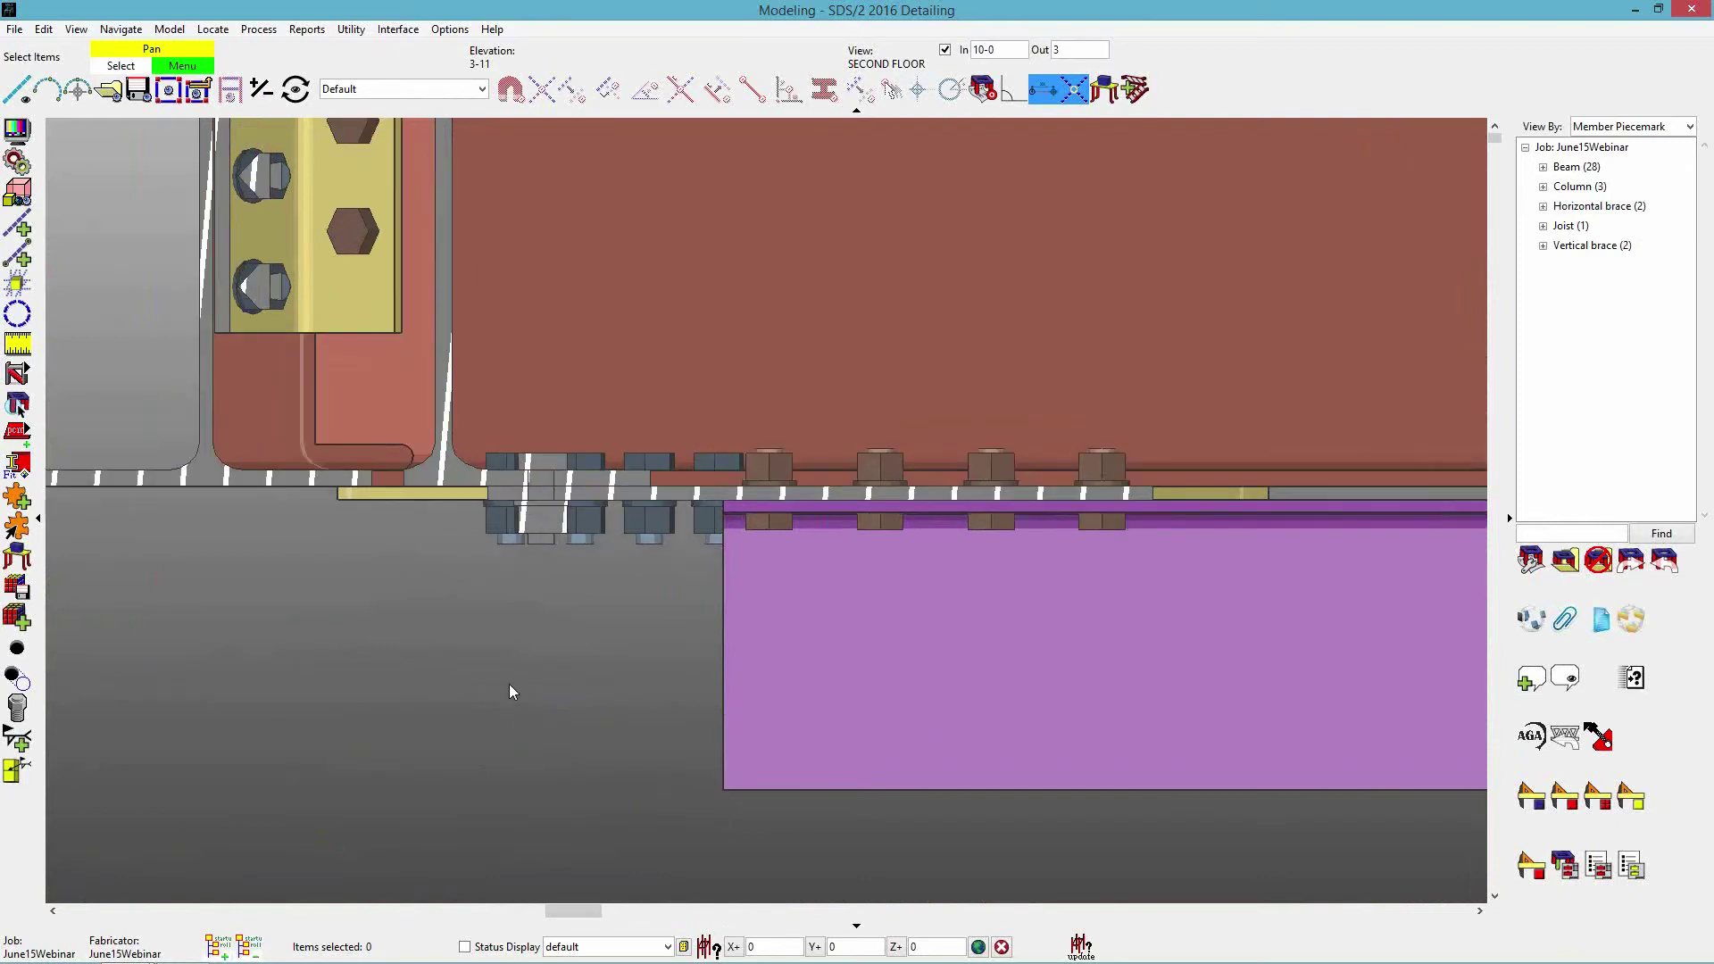
middle_click_drag(509, 683, 502, 649)
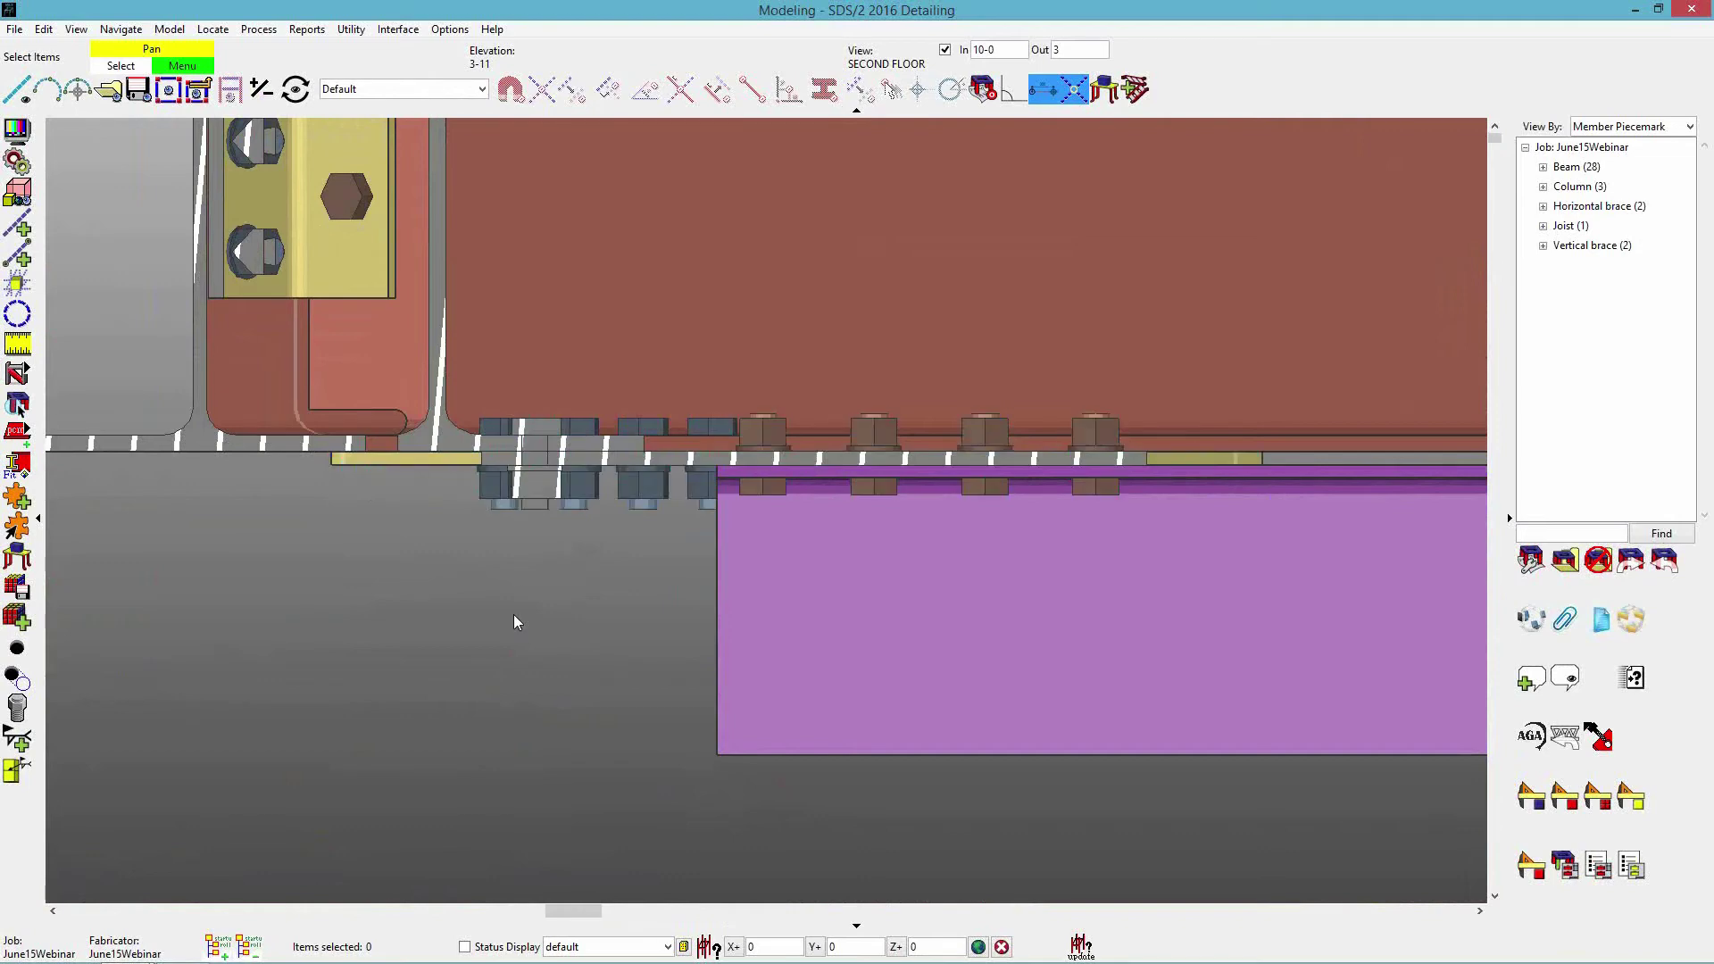
middle_click_drag(521, 445, 472, 511, "shift")
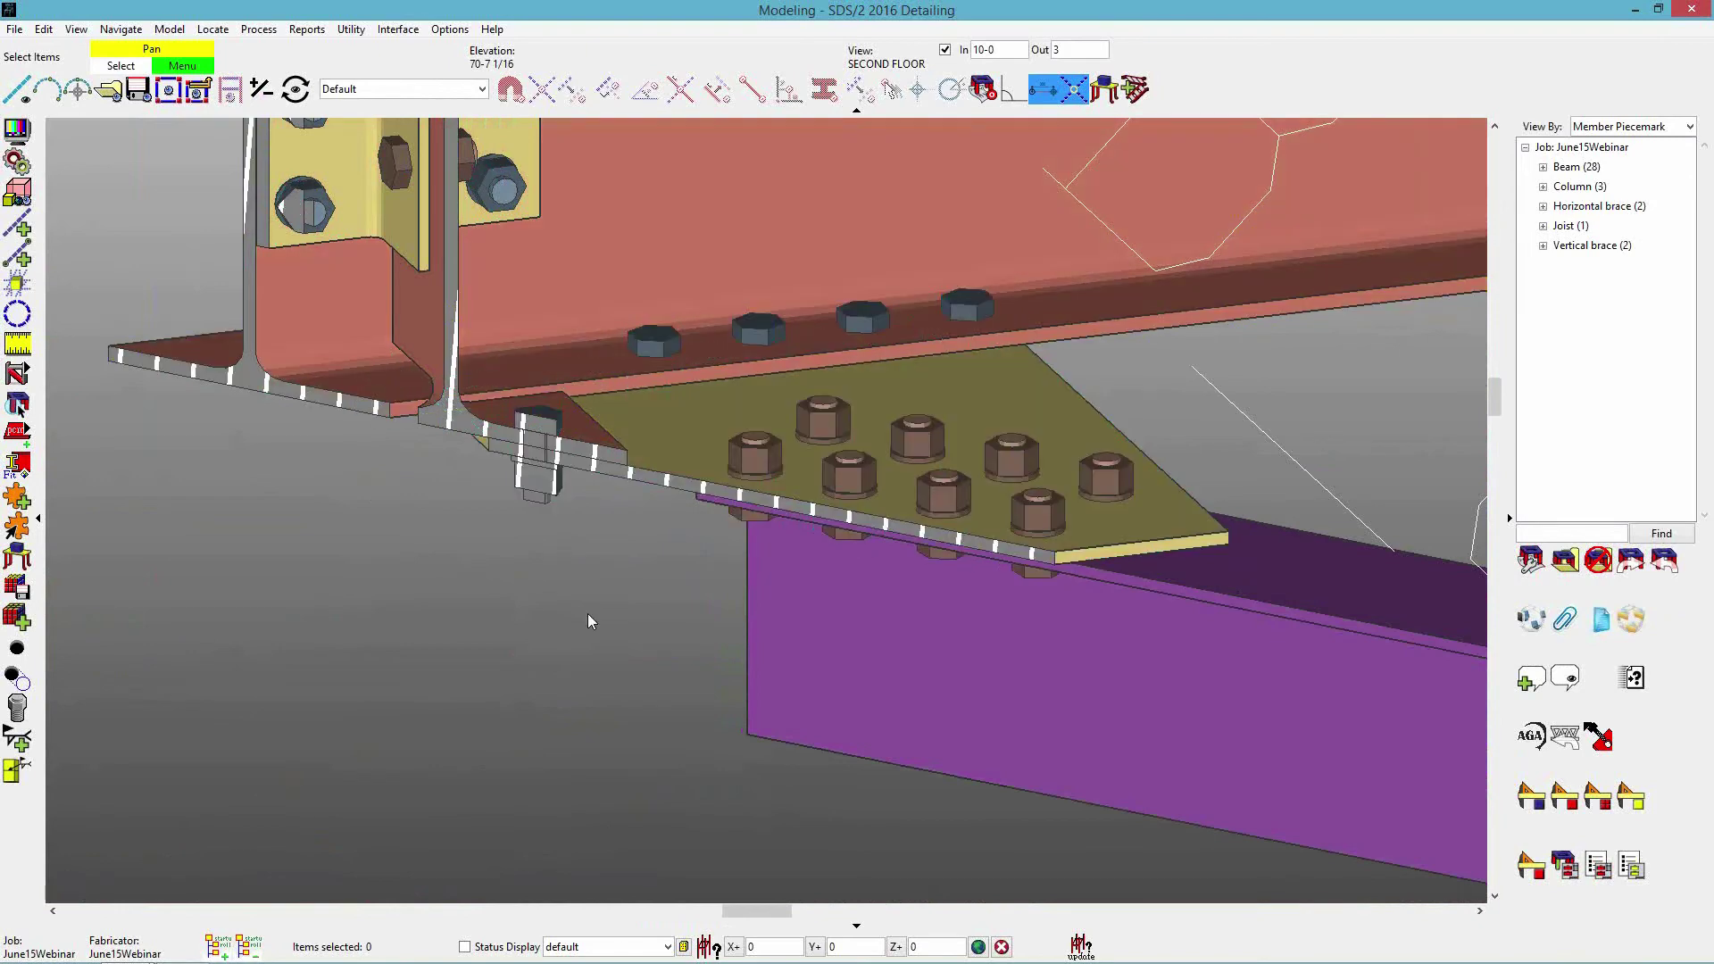
Follow horizontal brace HB_21 to its column end, align the view to the supporting beam's web and set the Out depth to 3-0.
key("s")
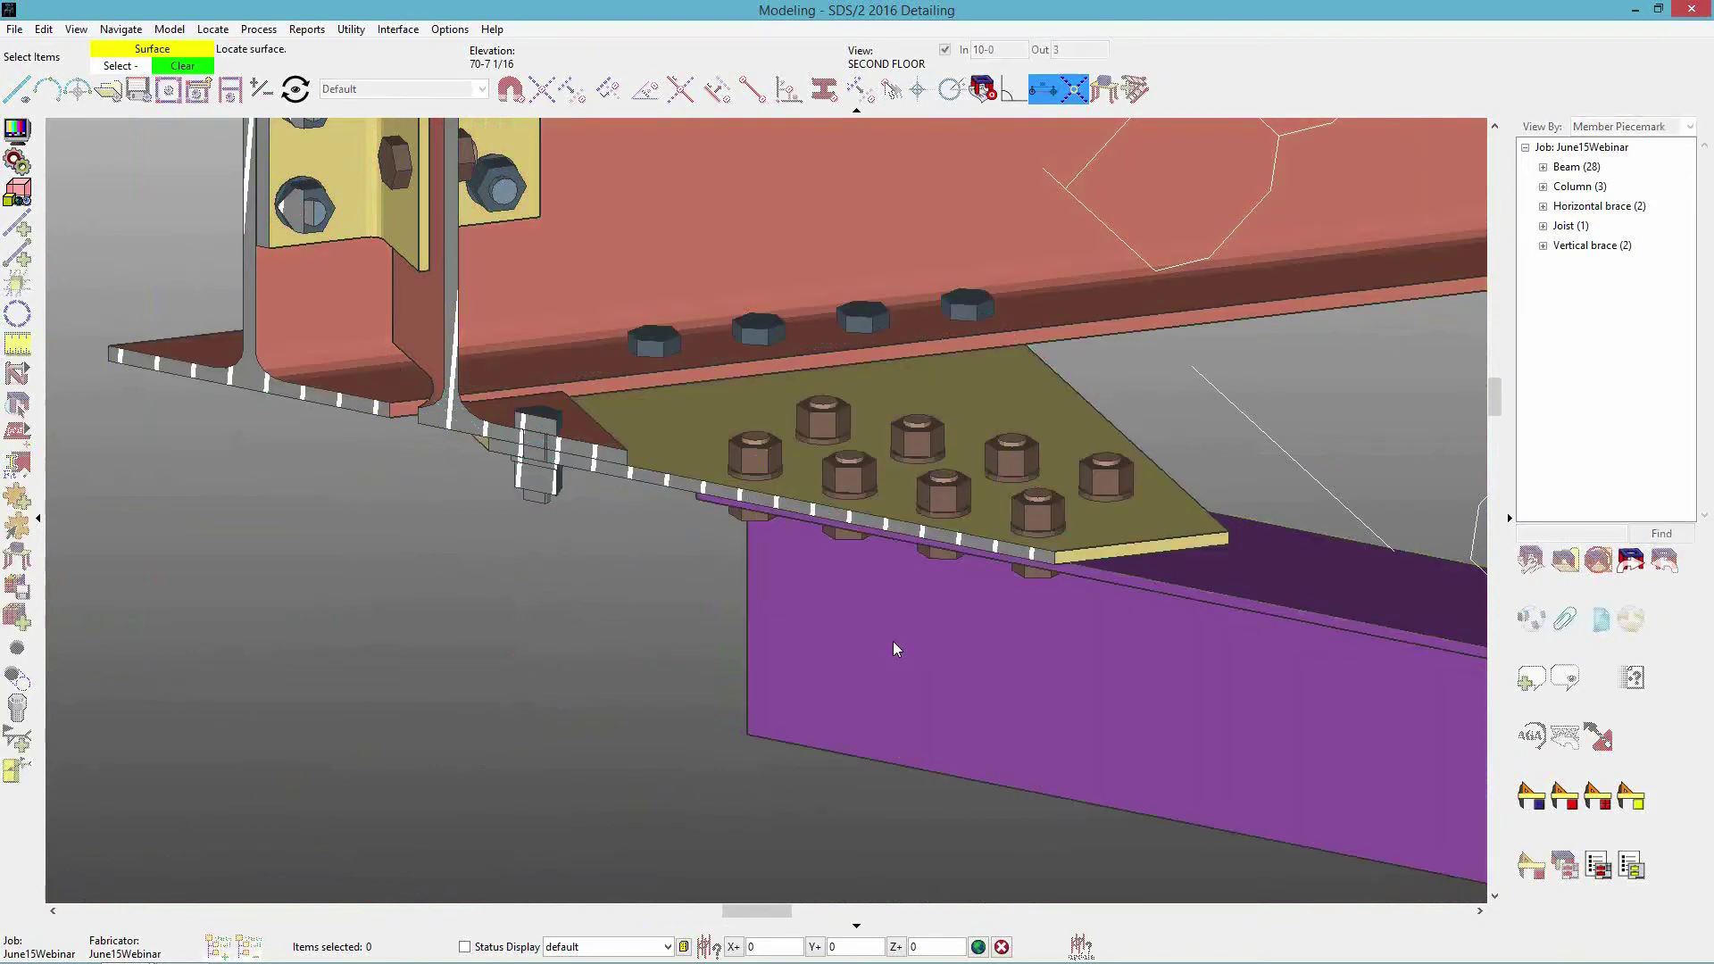
left_click(882, 639)
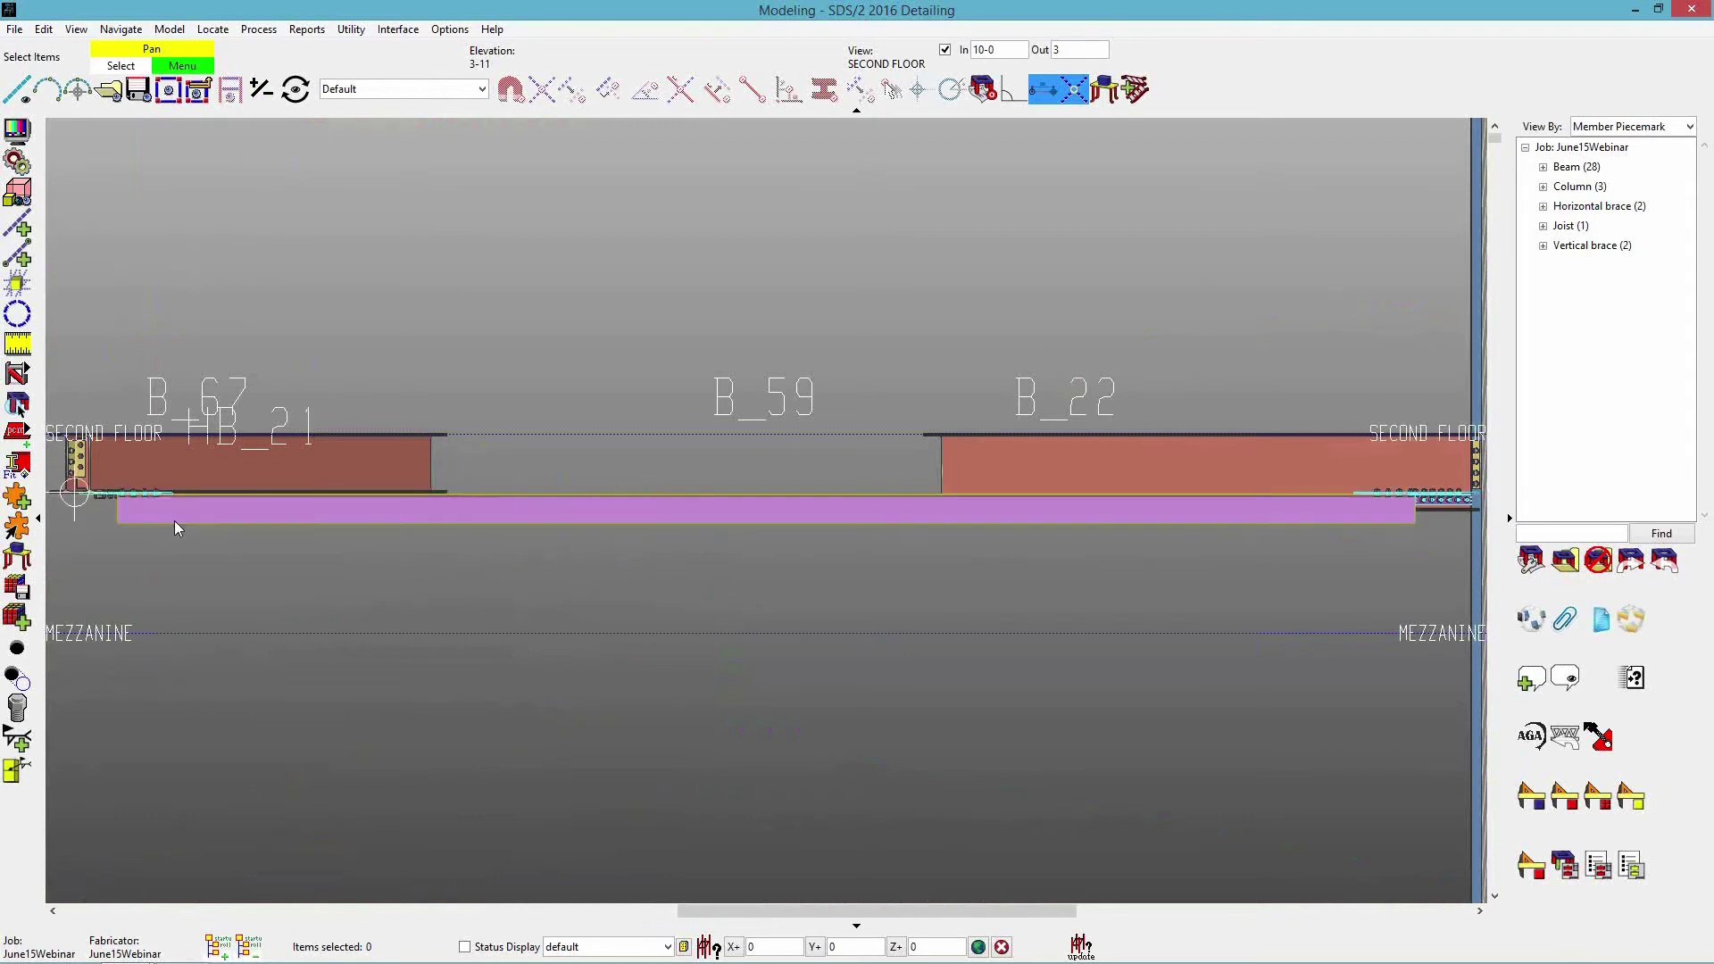
middle_click_drag(1057, 549, 624, 555)
scroll(1073, 505, "up", 9)
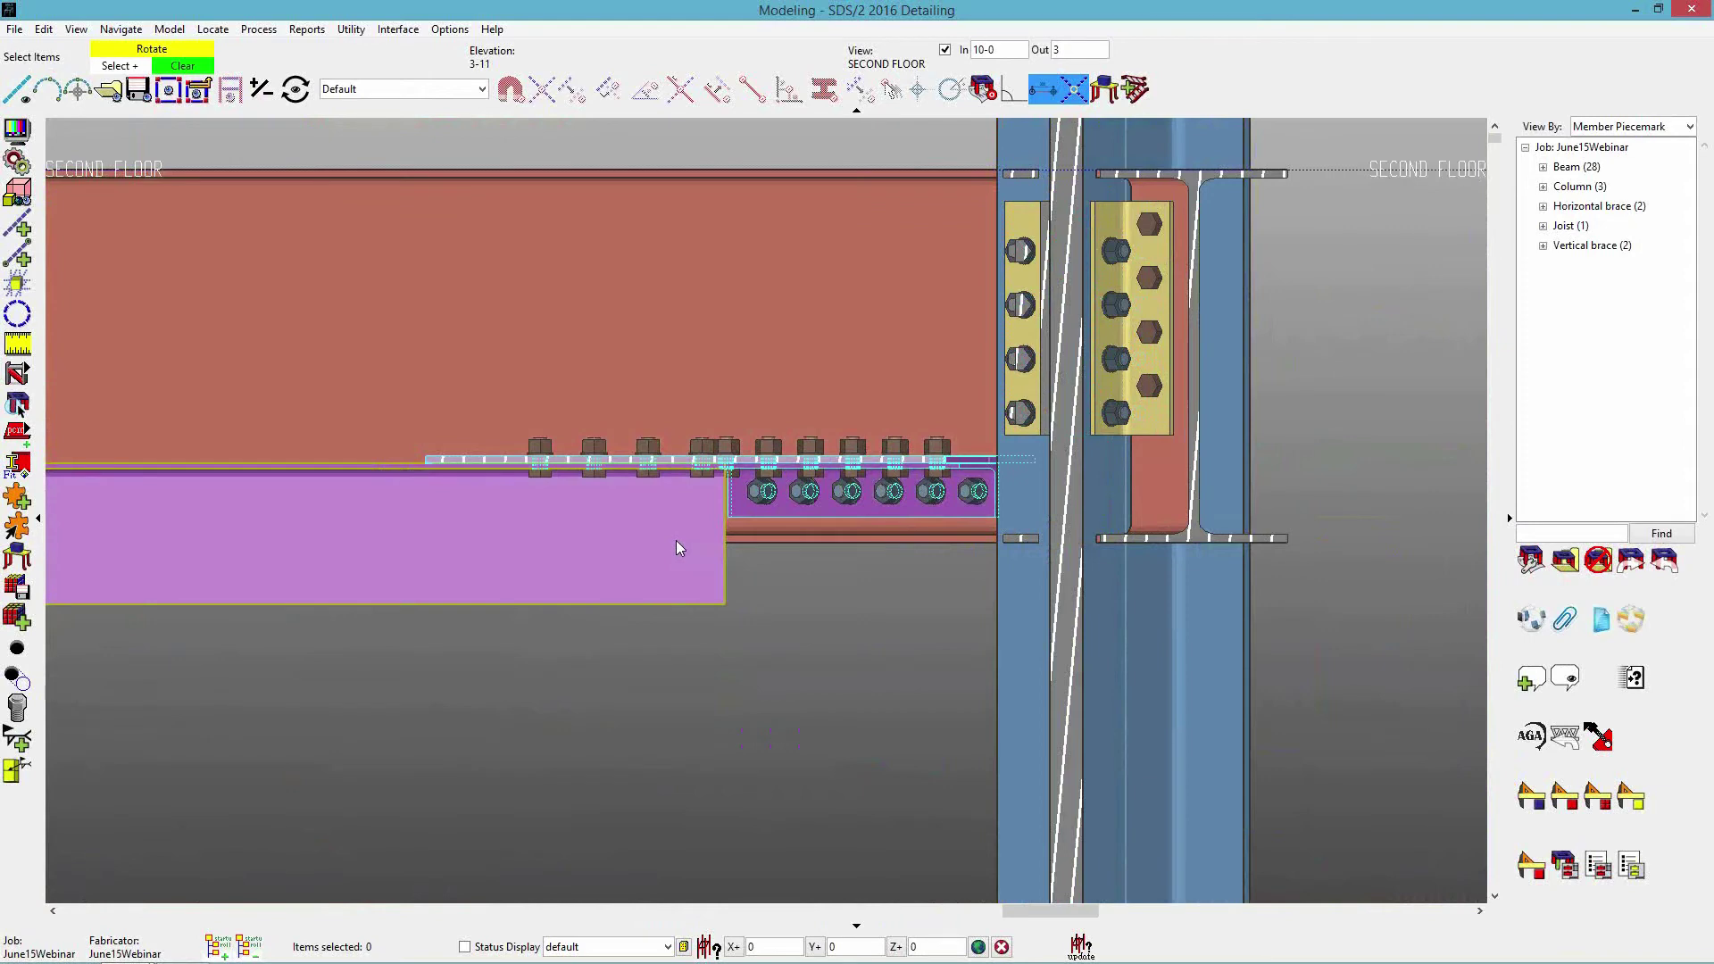
scroll(677, 539, "up", 1)
middle_click(1016, 316, "ctrl")
left_click(1016, 316)
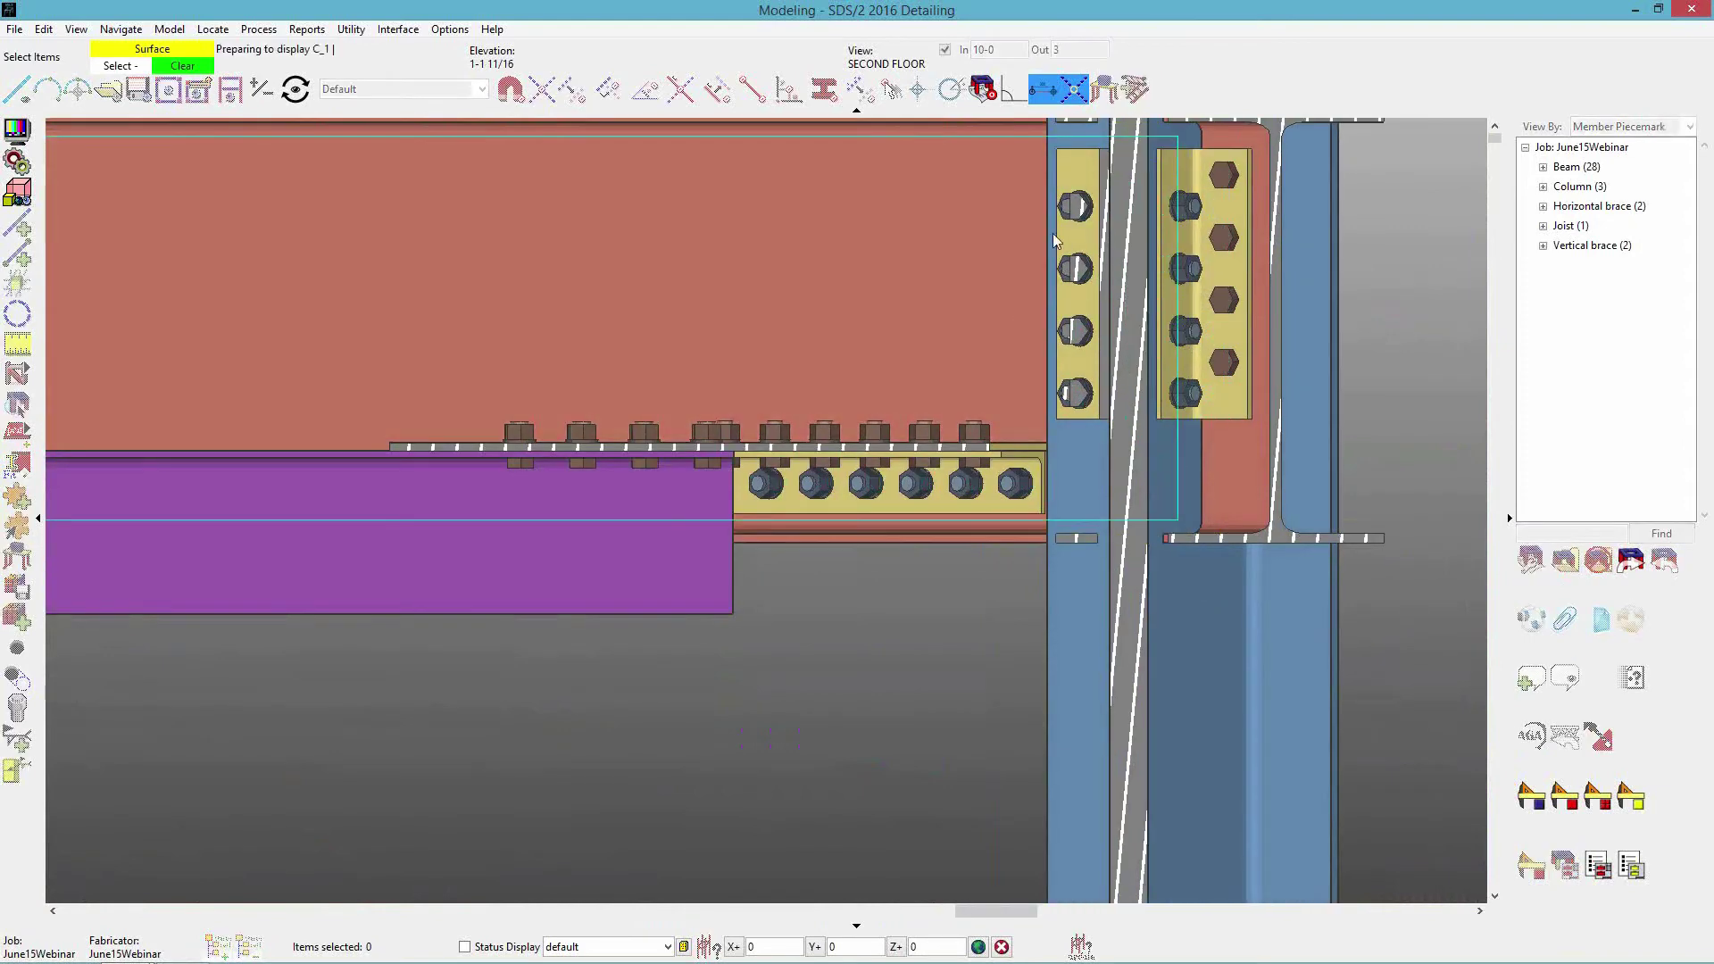
double_click(1079, 47)
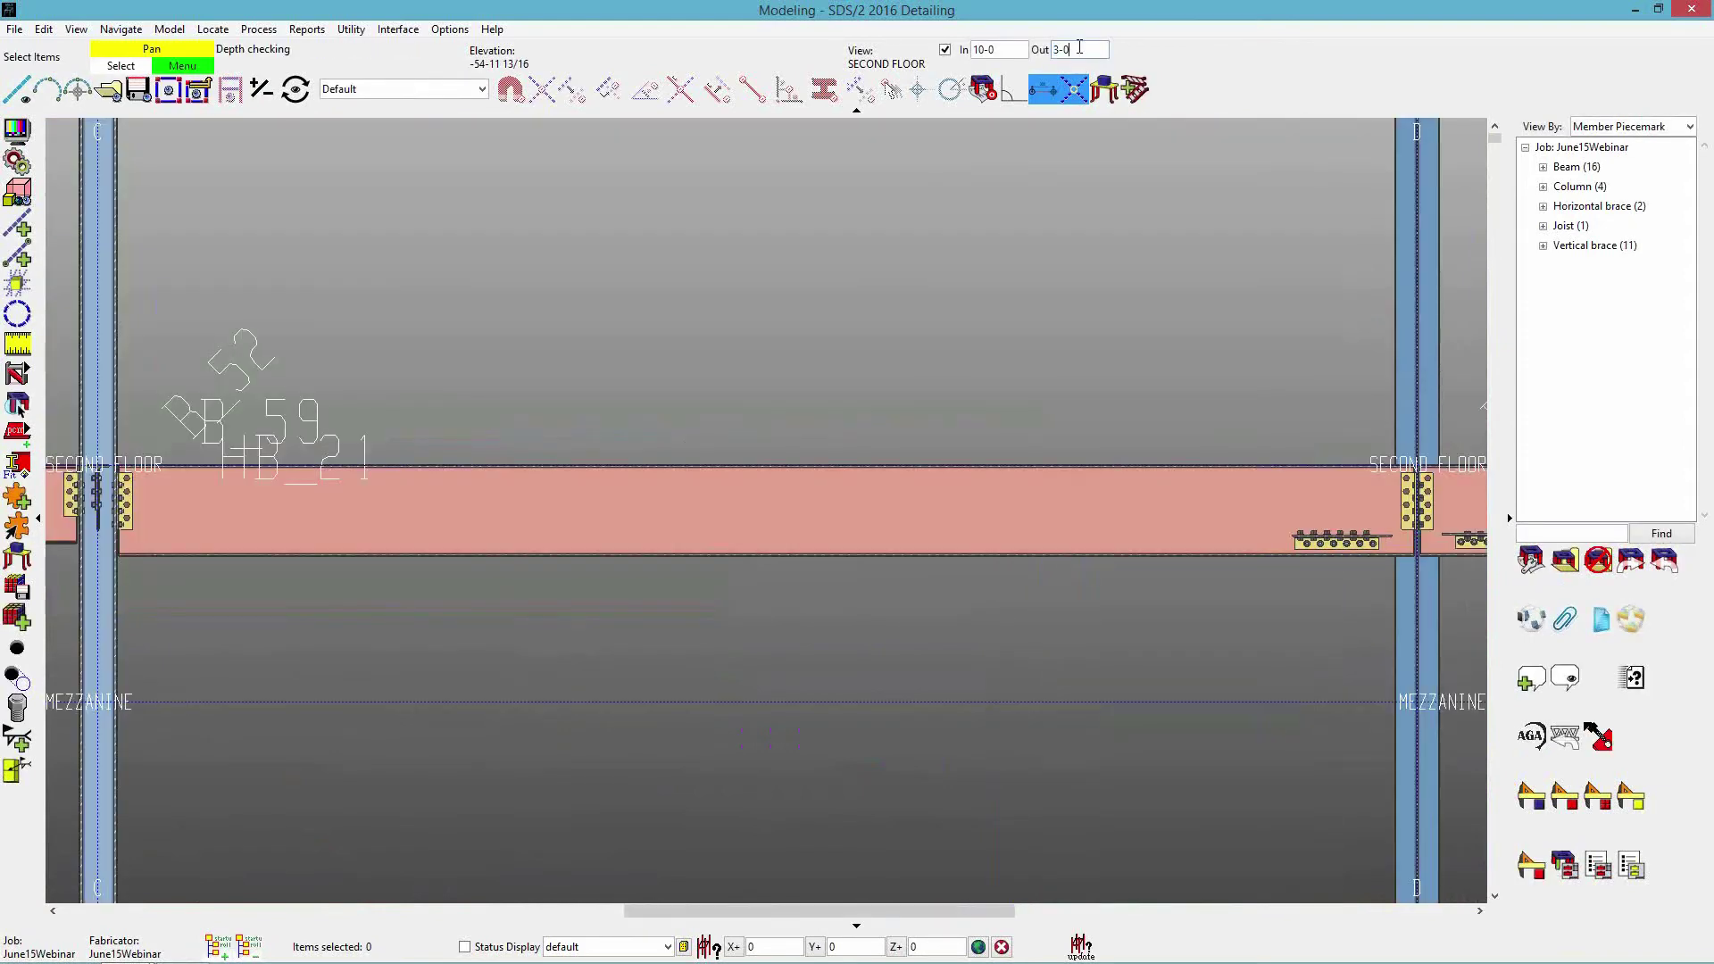
key("Return")
Compare the elevations of the gusset plates and clip angles on both sides of the beam framing into the column.
scroll(1392, 547, "up", 5)
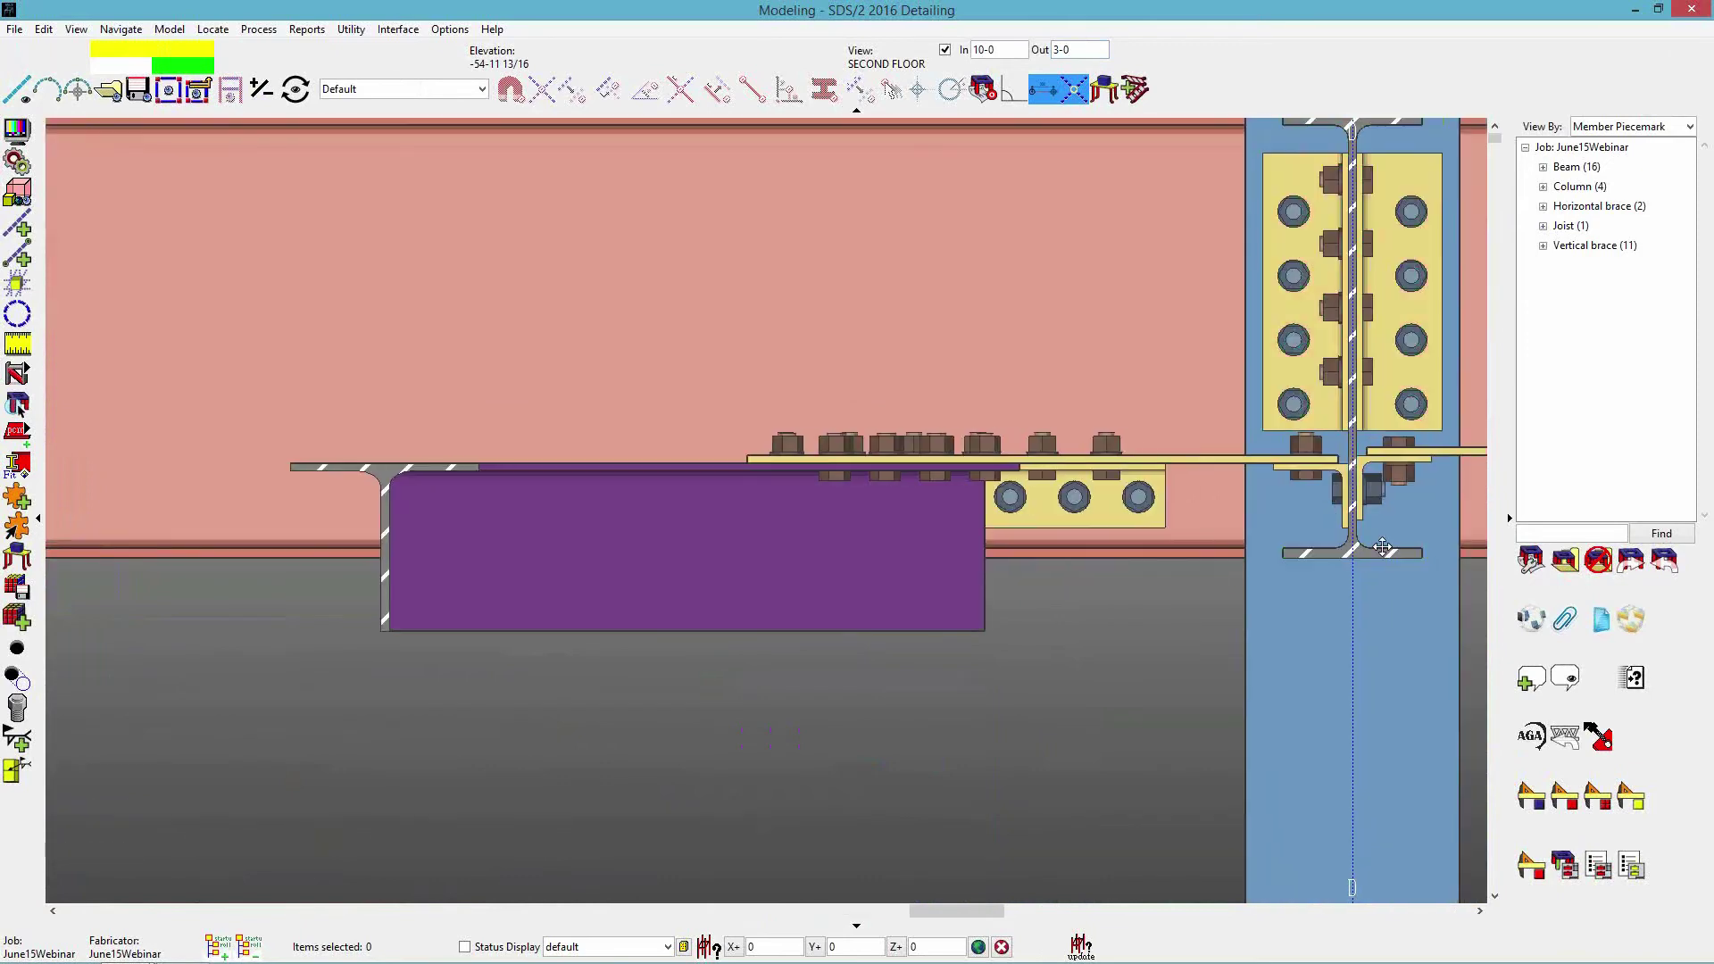
scroll(992, 546, "up", 1)
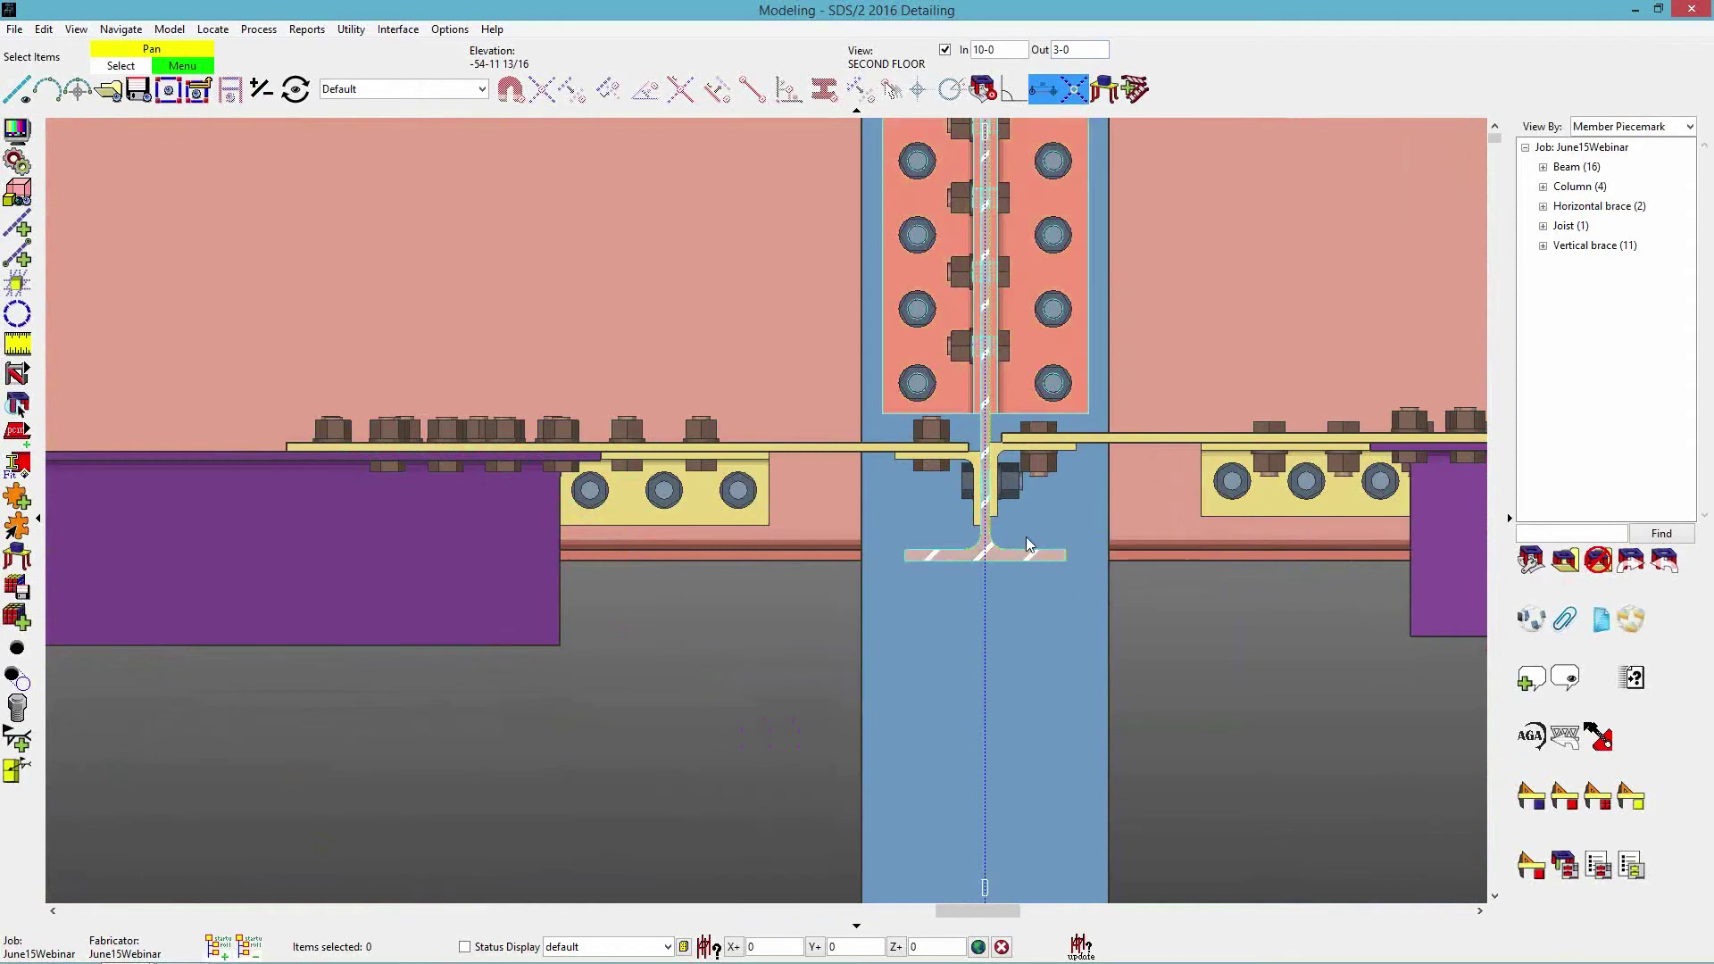
scroll(987, 513, "up", 2)
scroll(987, 512, "up", 1)
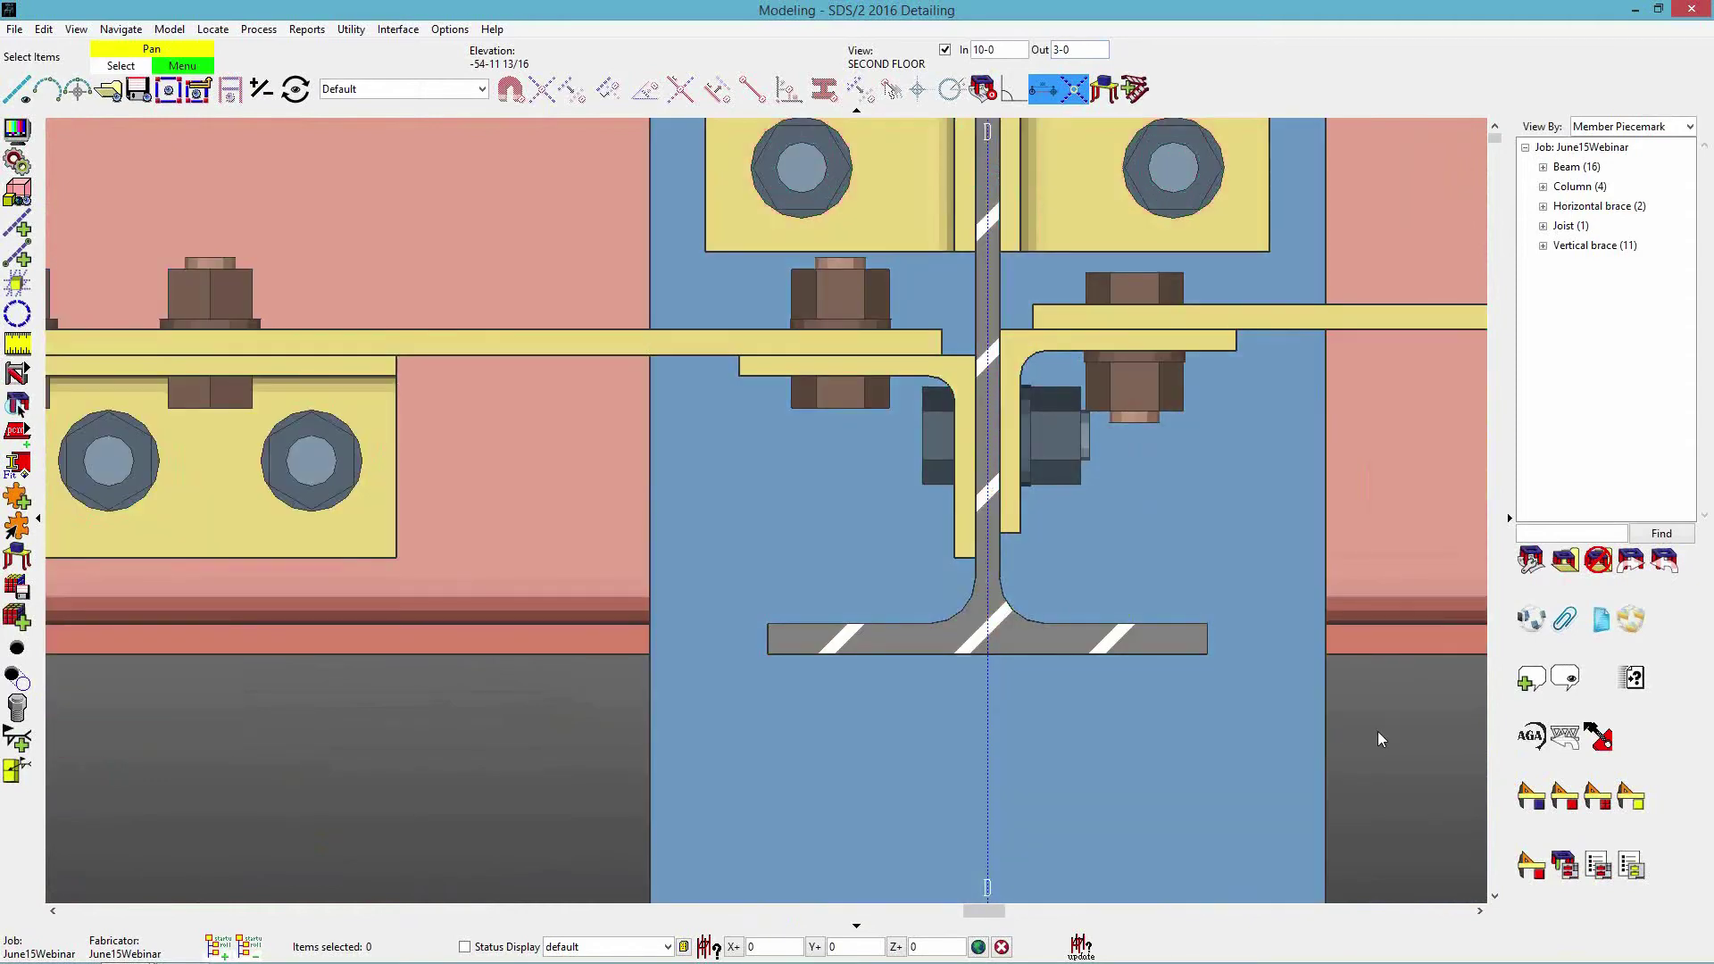
scroll(1378, 731, "down", 3)
middle_click_drag(1377, 731, 973, 593)
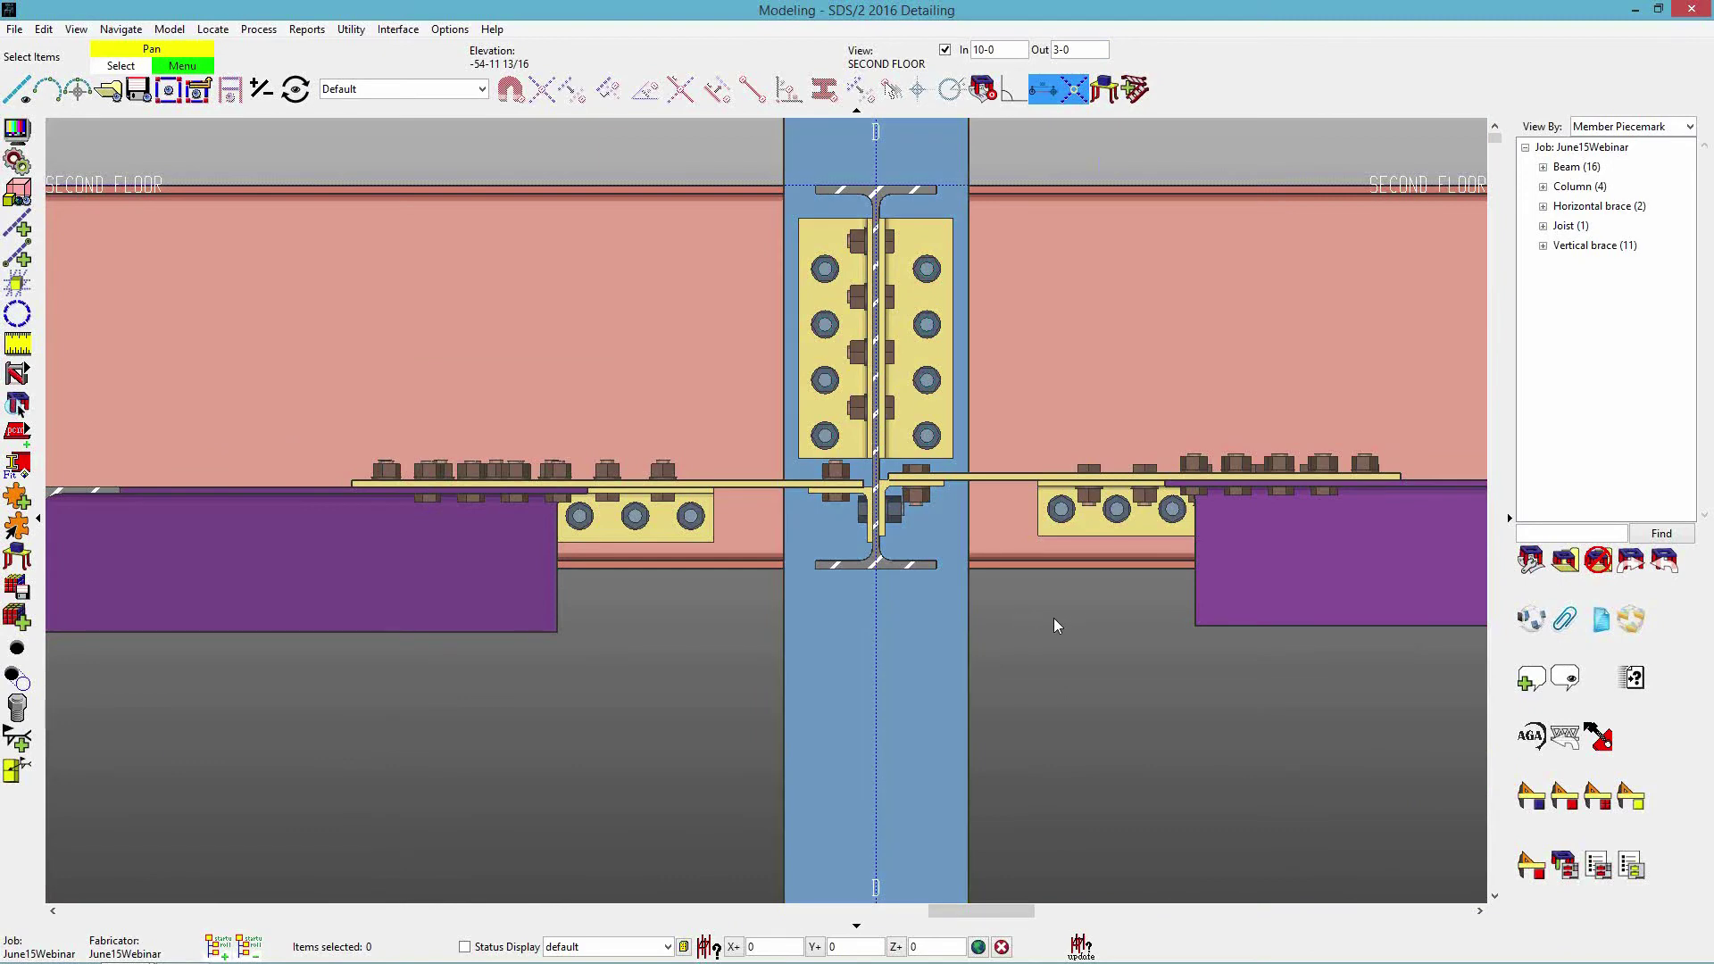
scroll(1051, 614, "down", 1)
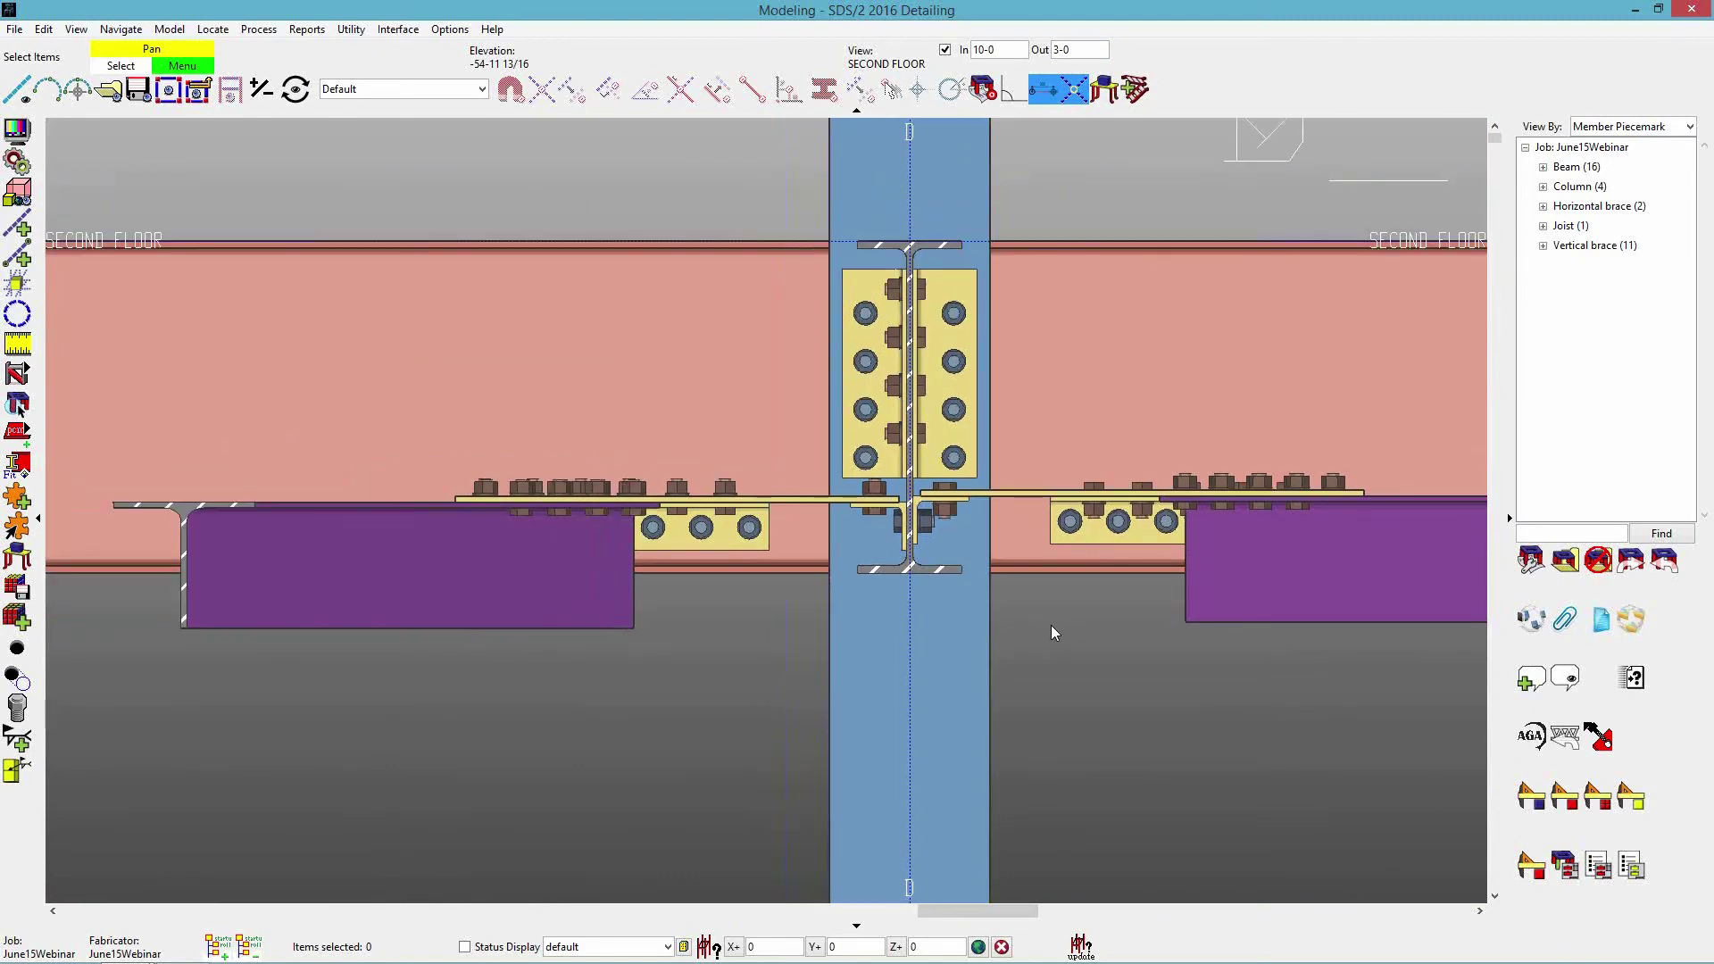
middle_click_drag(1051, 618, 1059, 619)
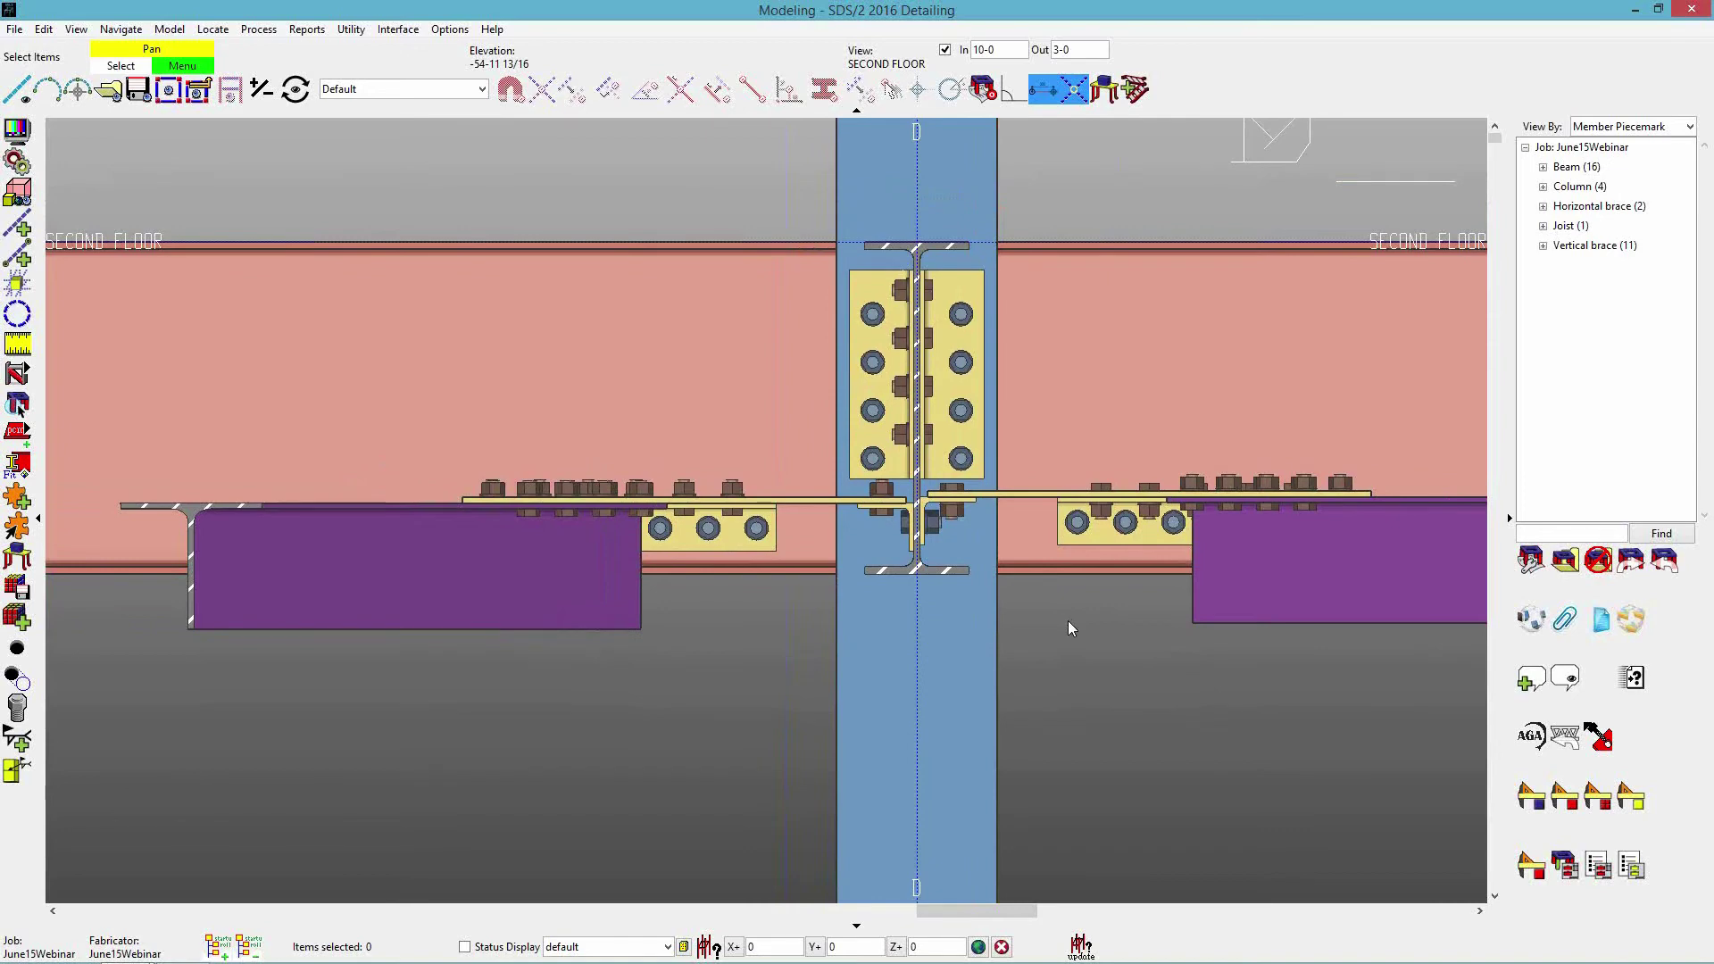
middle_click_drag(1067, 626, 1071, 615)
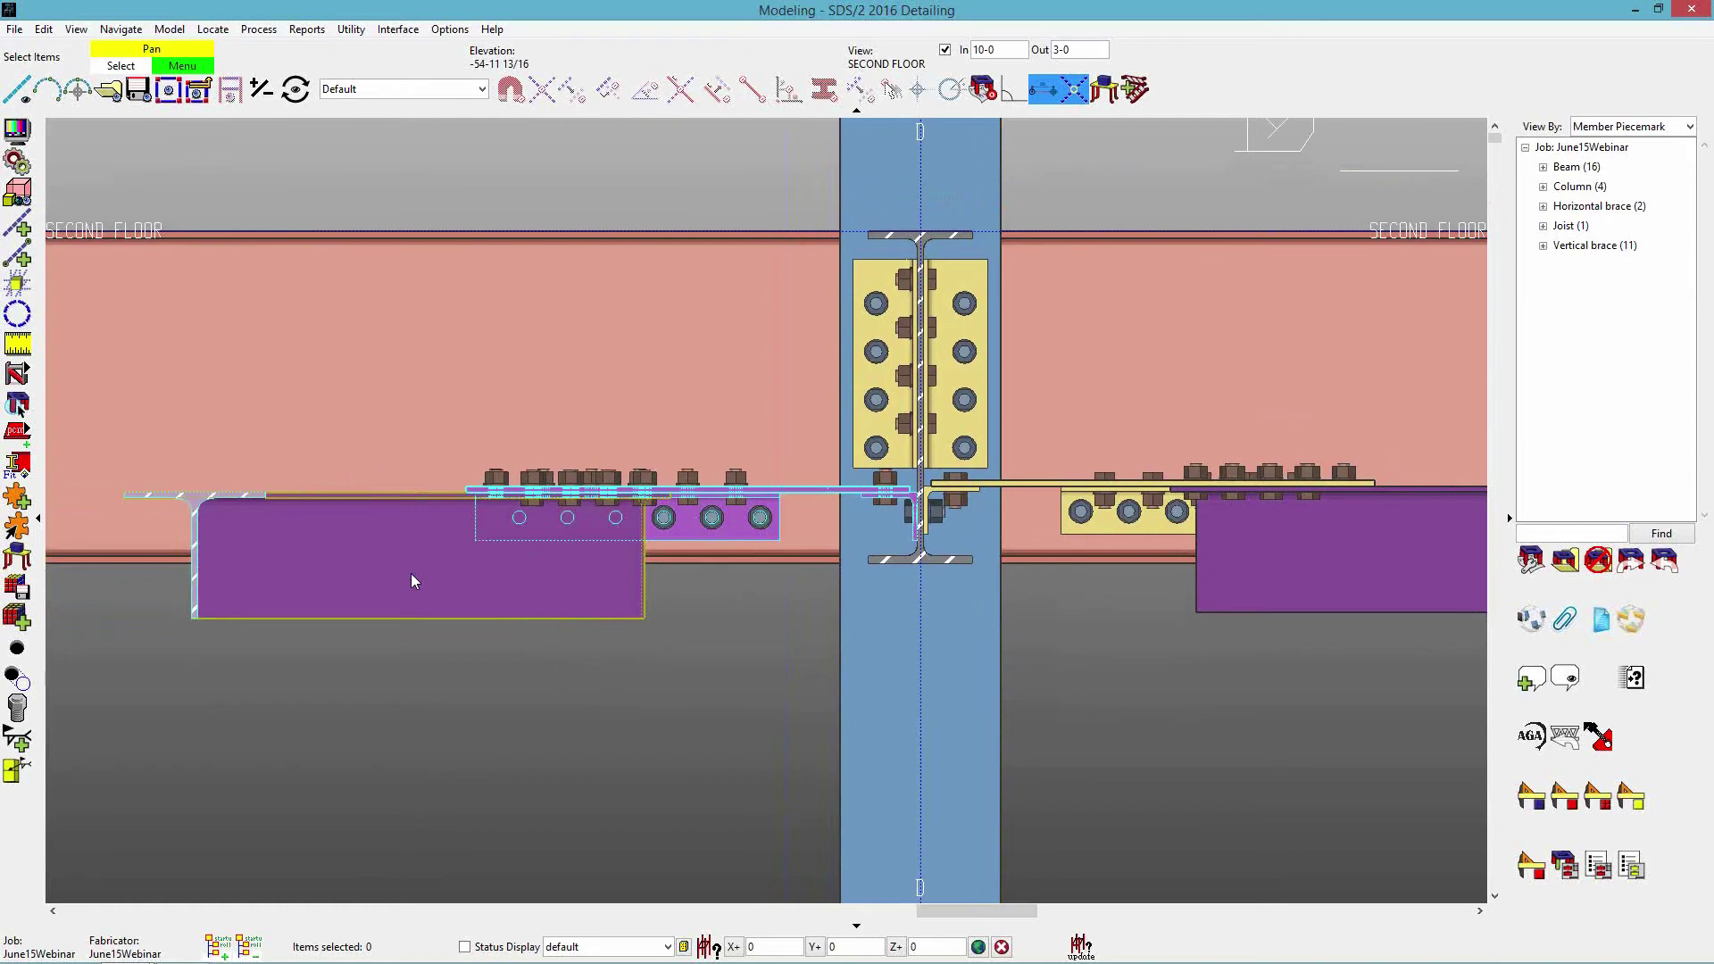
Review the edit settings of horizontal brace HB_21 and close them without changes.
double_click(581, 635)
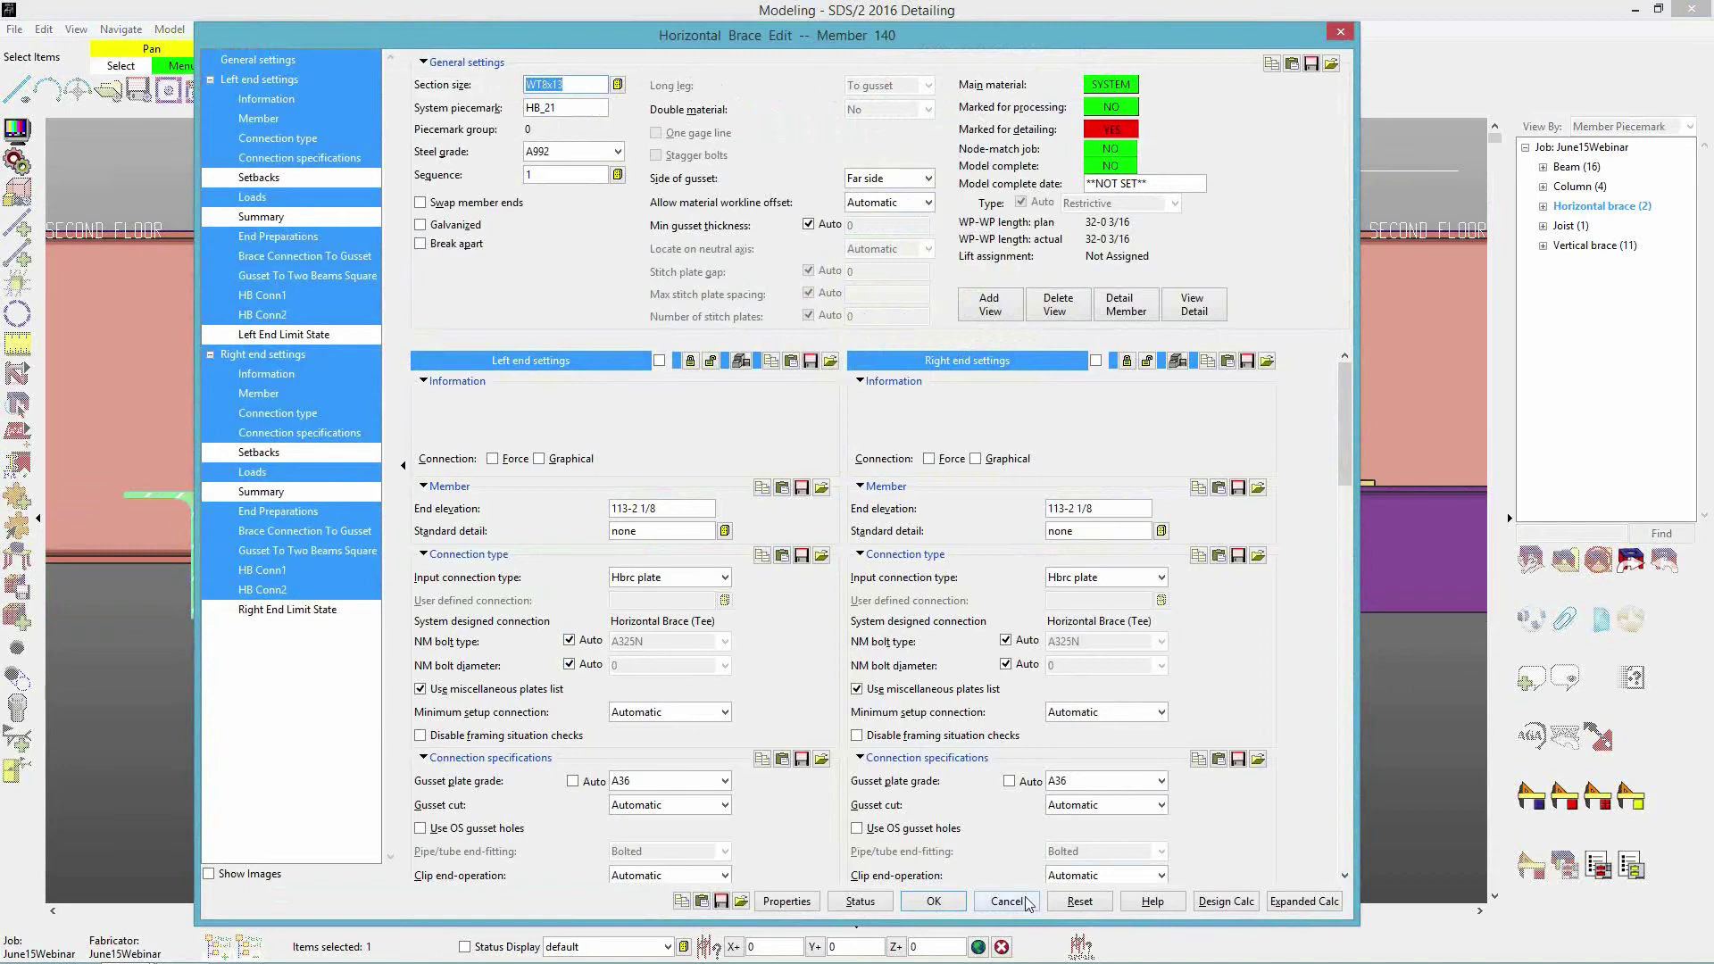
key("Escape")
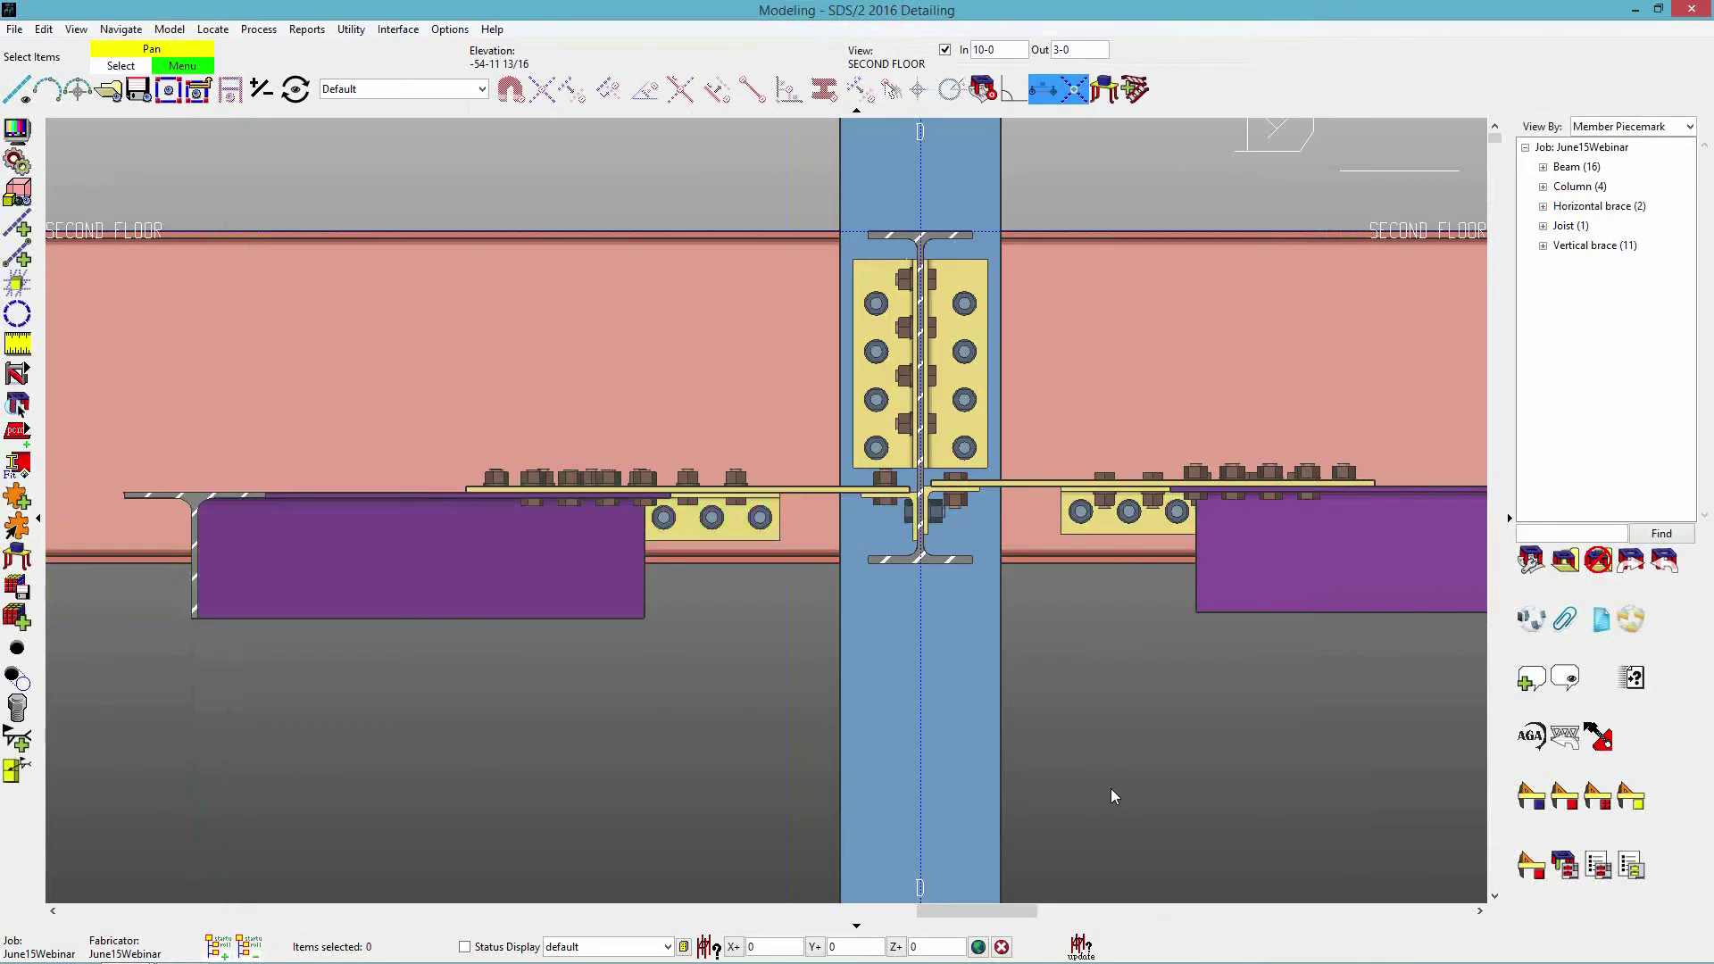
Review the fabricator's member detailing options for horizontal braces, including Allow material workline offset, and close them without changes.
left_click(449, 29)
mouse_move(464, 81)
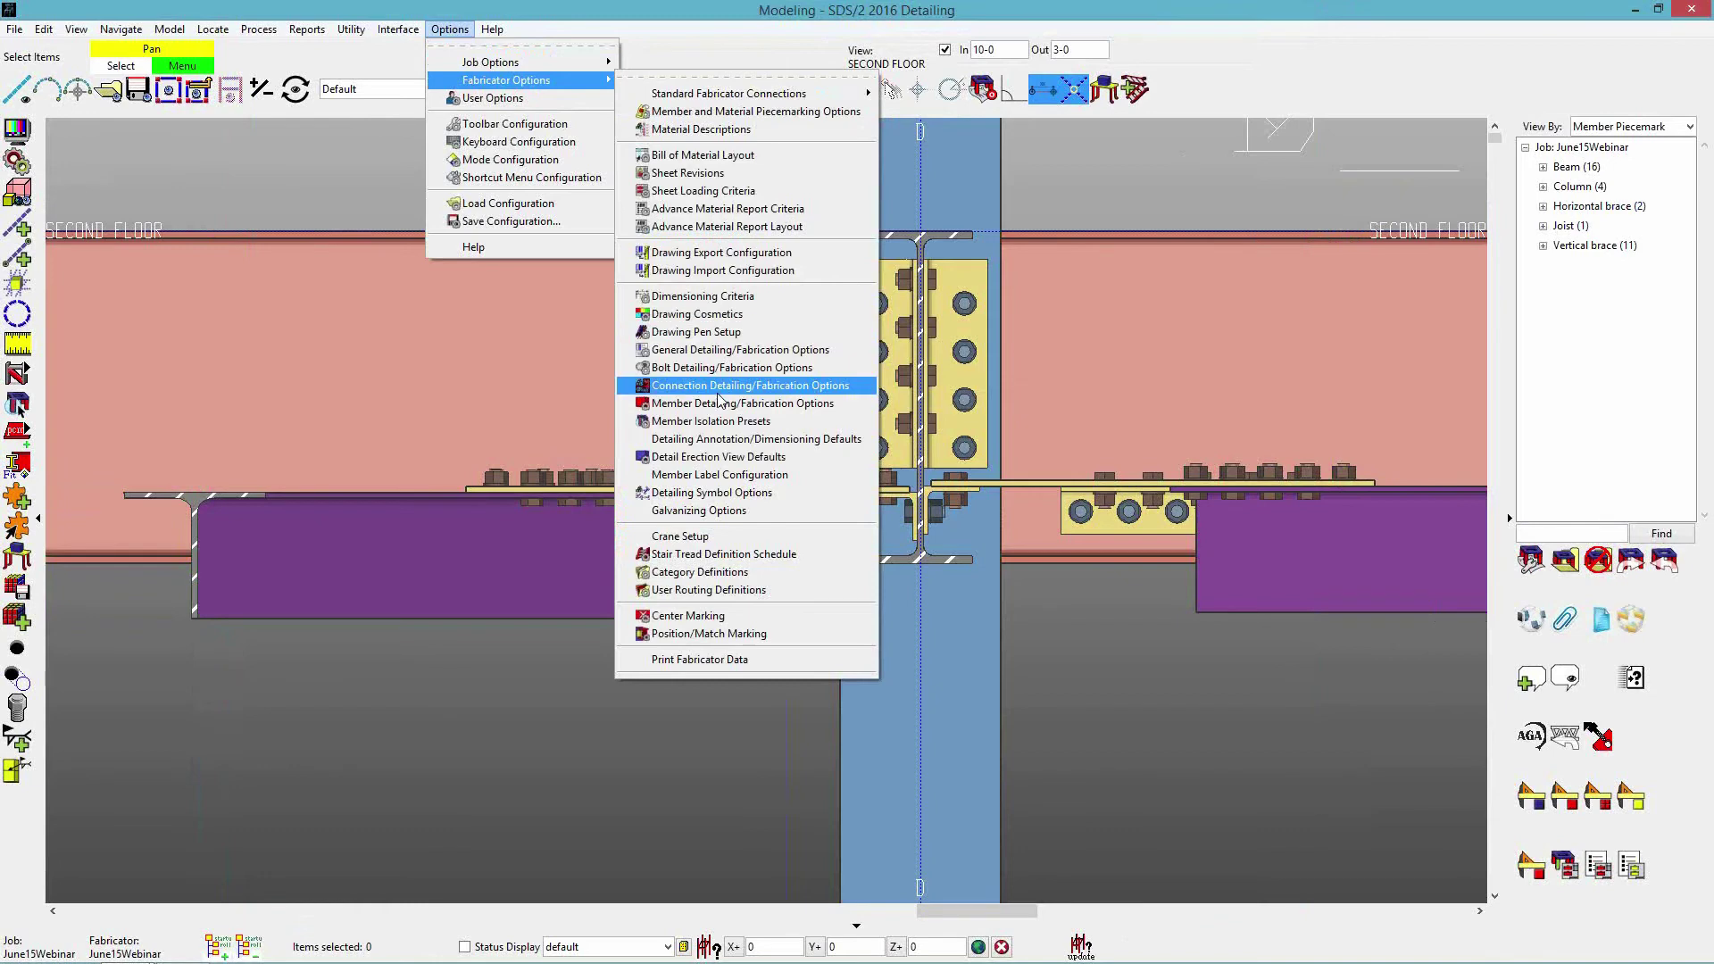
left_click(846, 410)
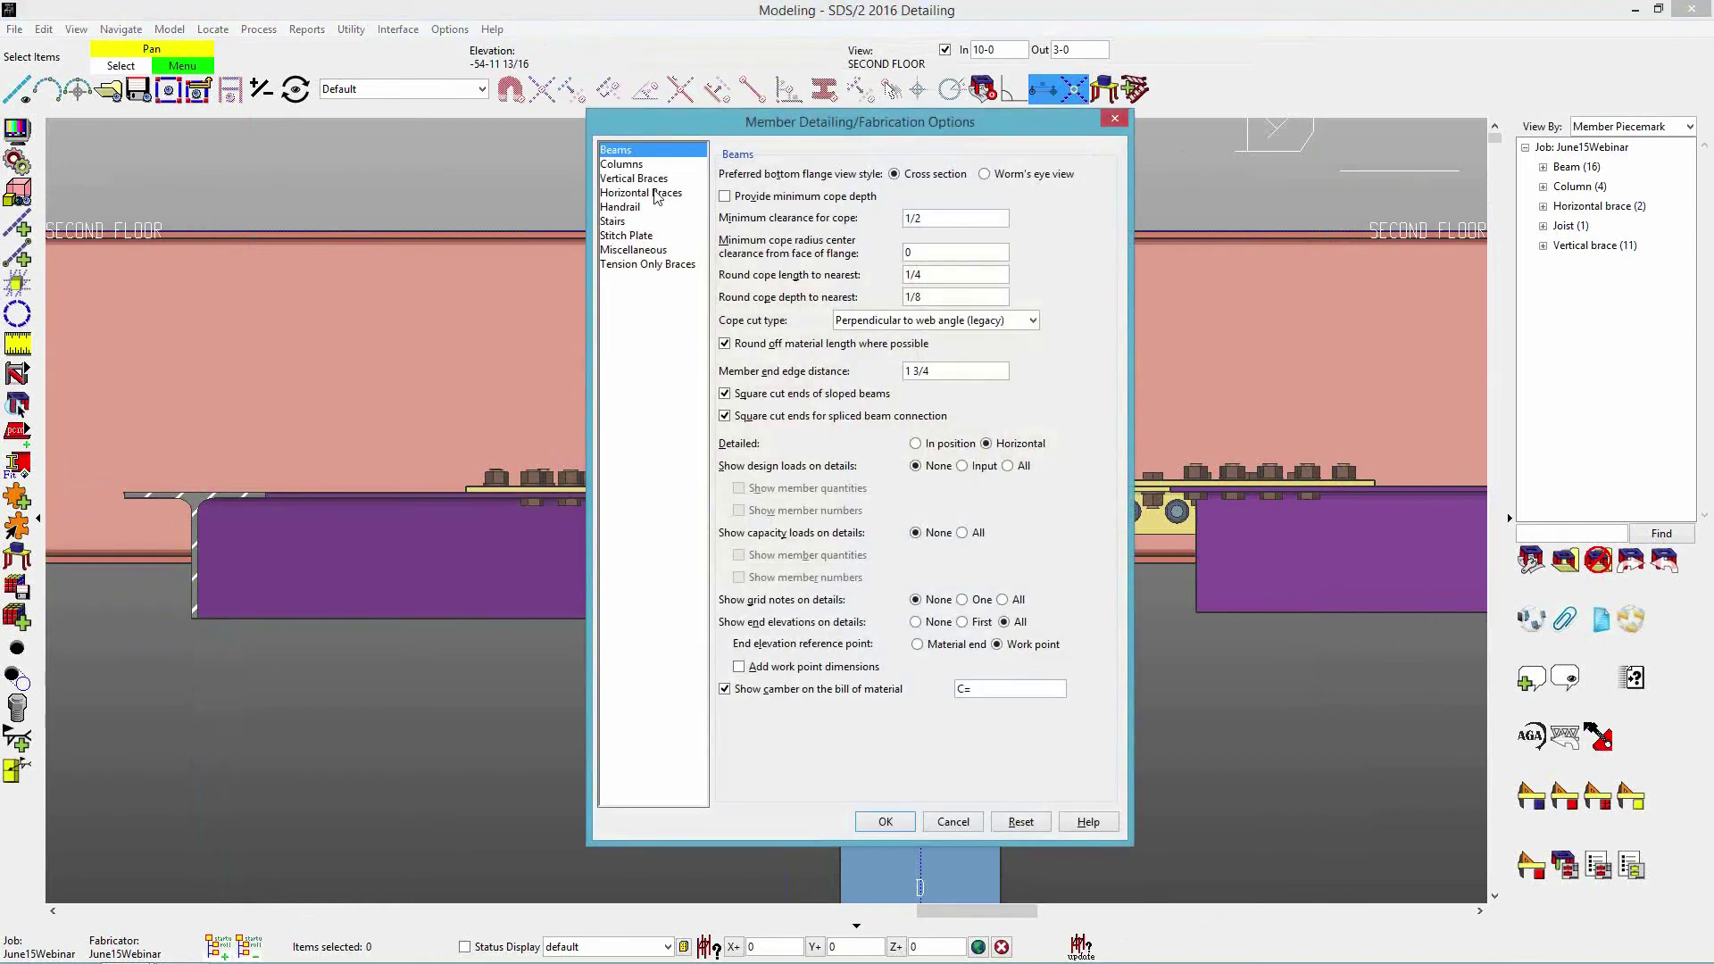
left_click(656, 194)
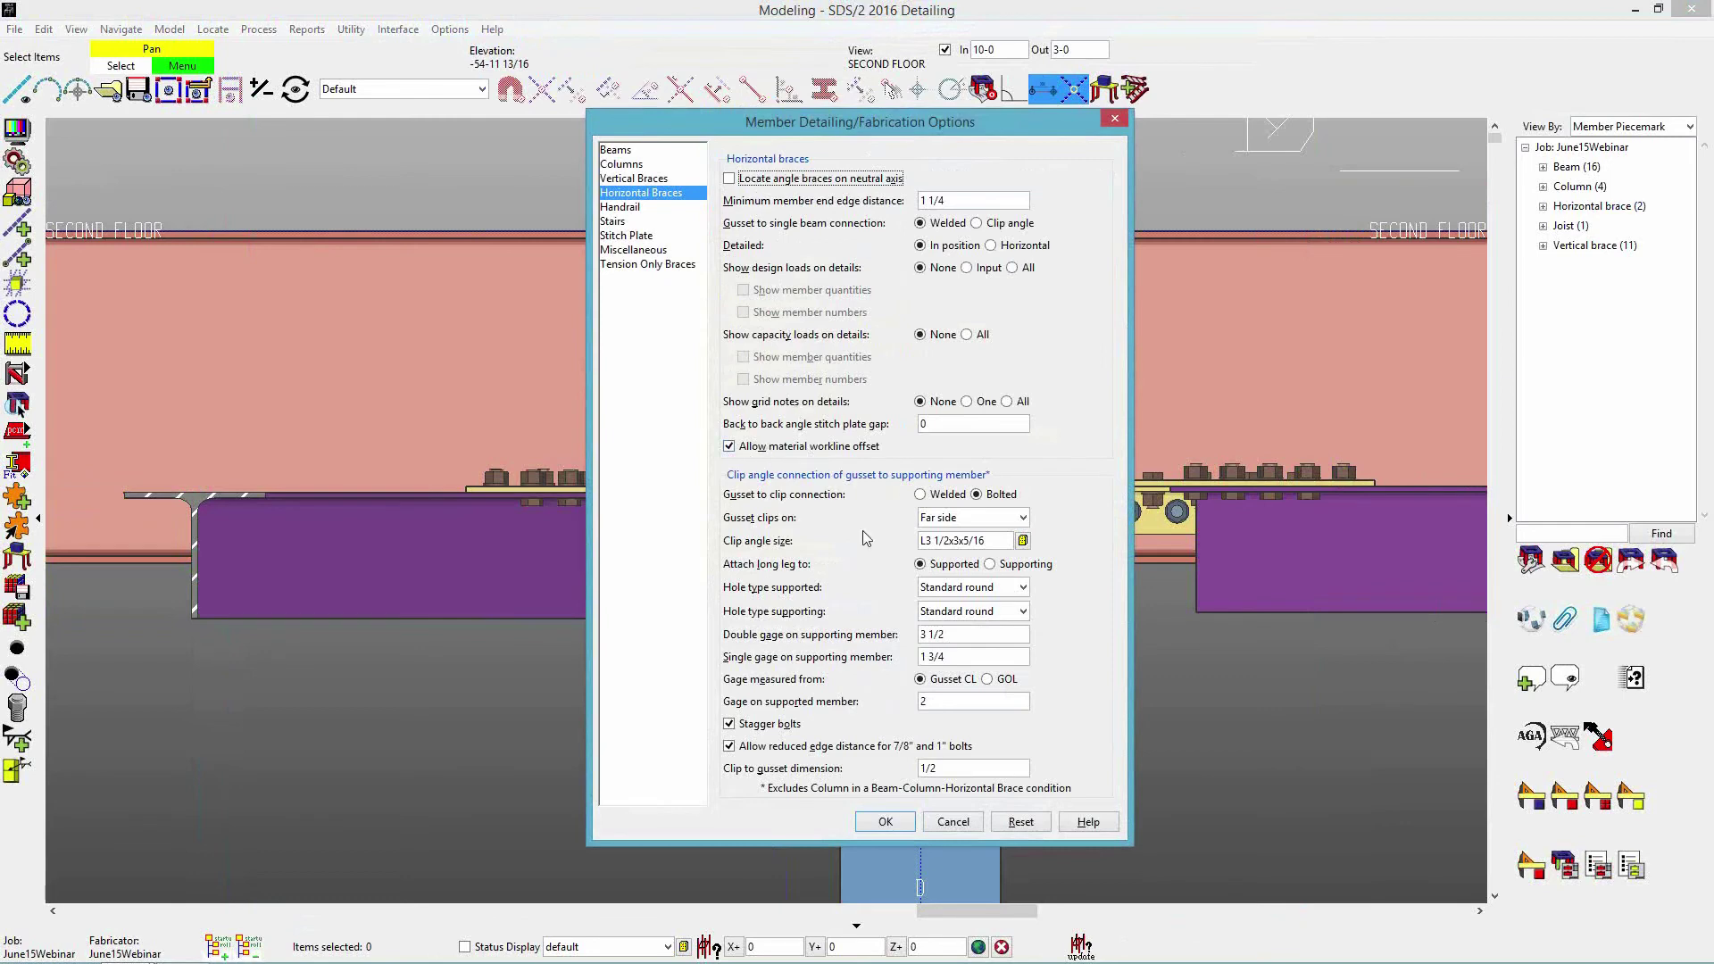
left_click(951, 822)
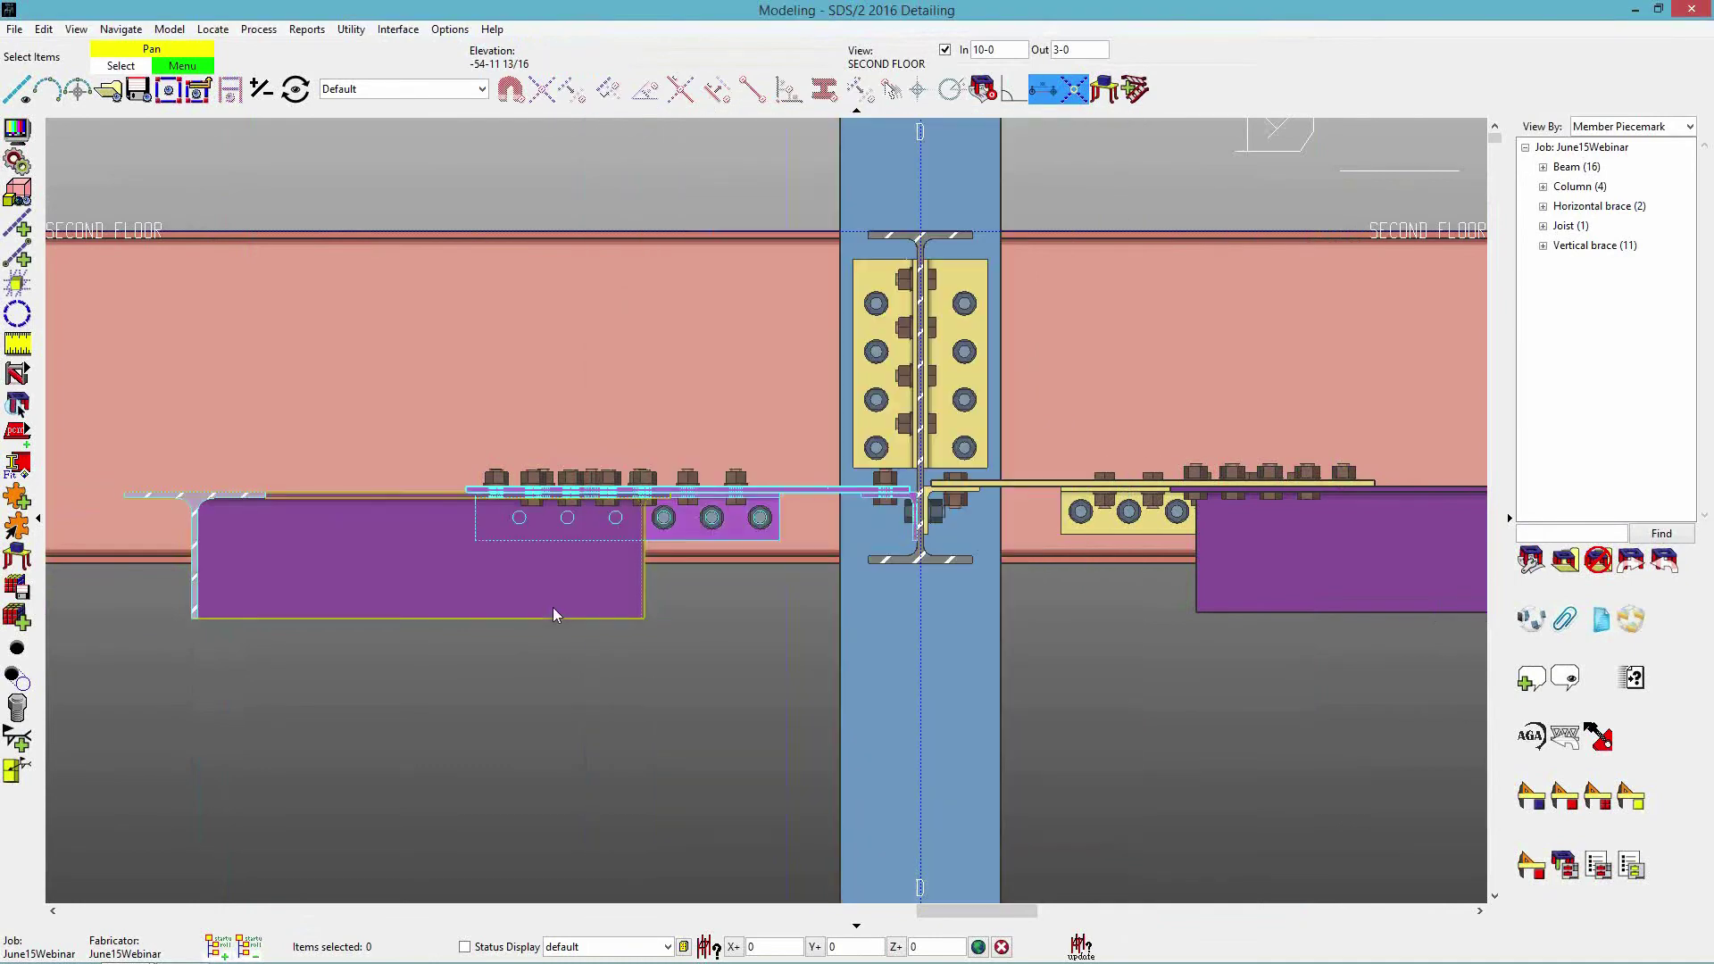
Set Allow material workline offset to No for horizontal brace HB_21 and apply the edit.
double_click(552, 614)
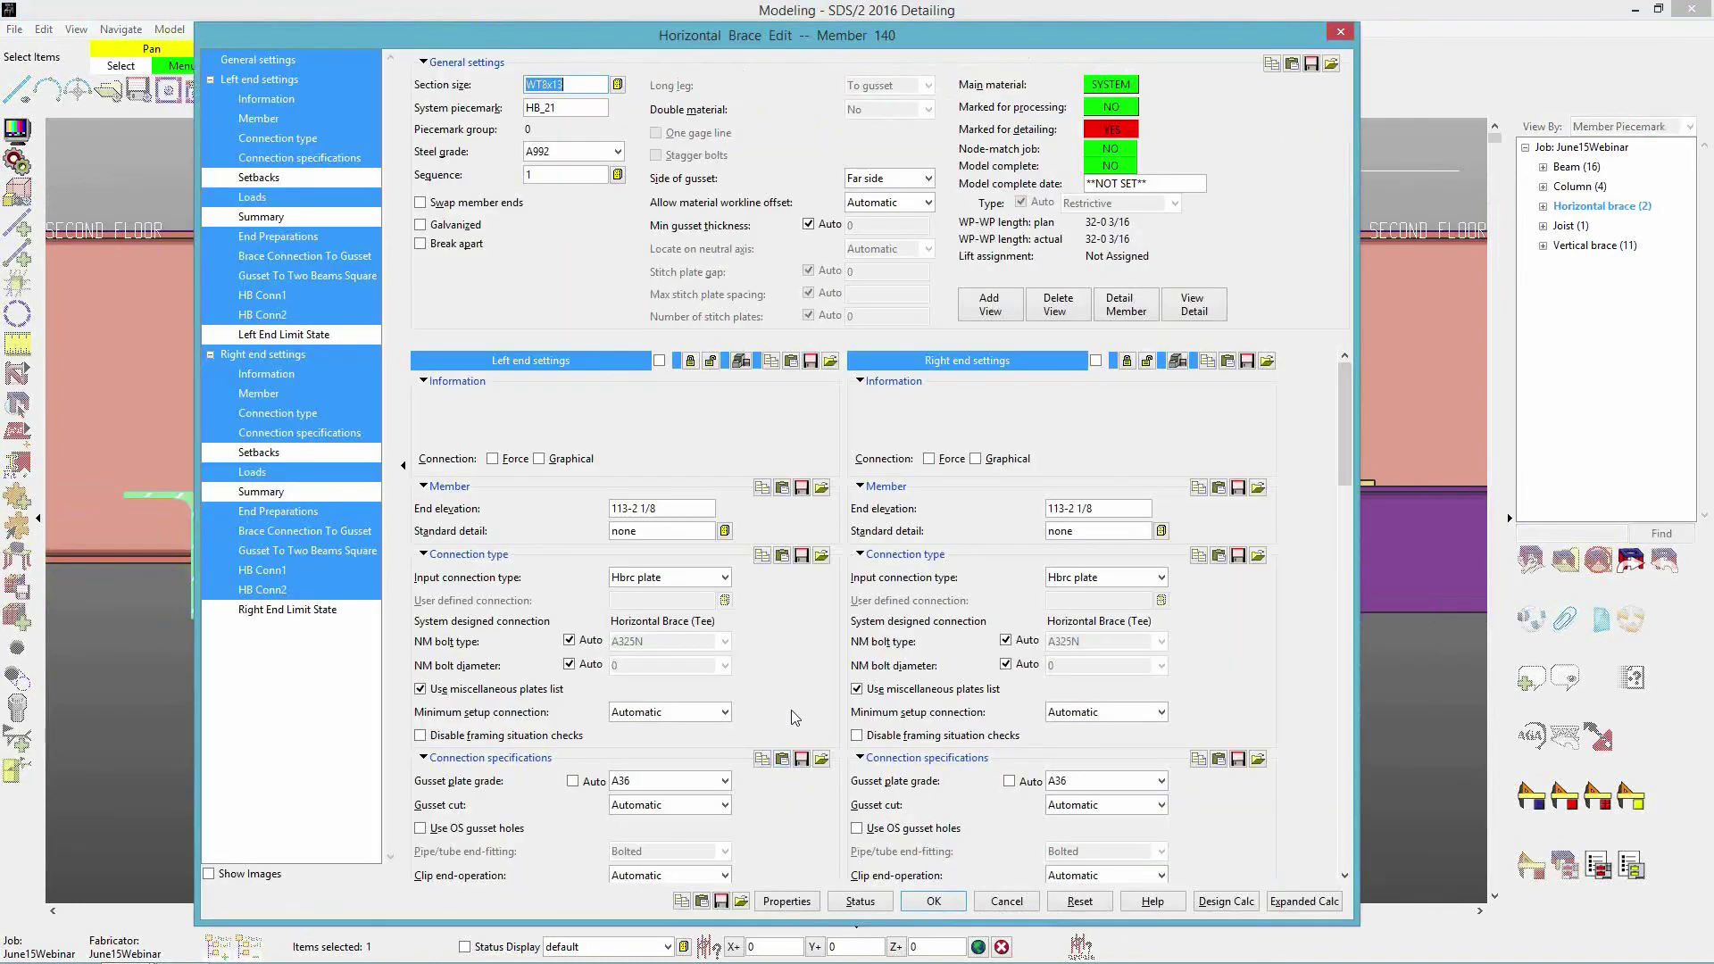
left_click(888, 203)
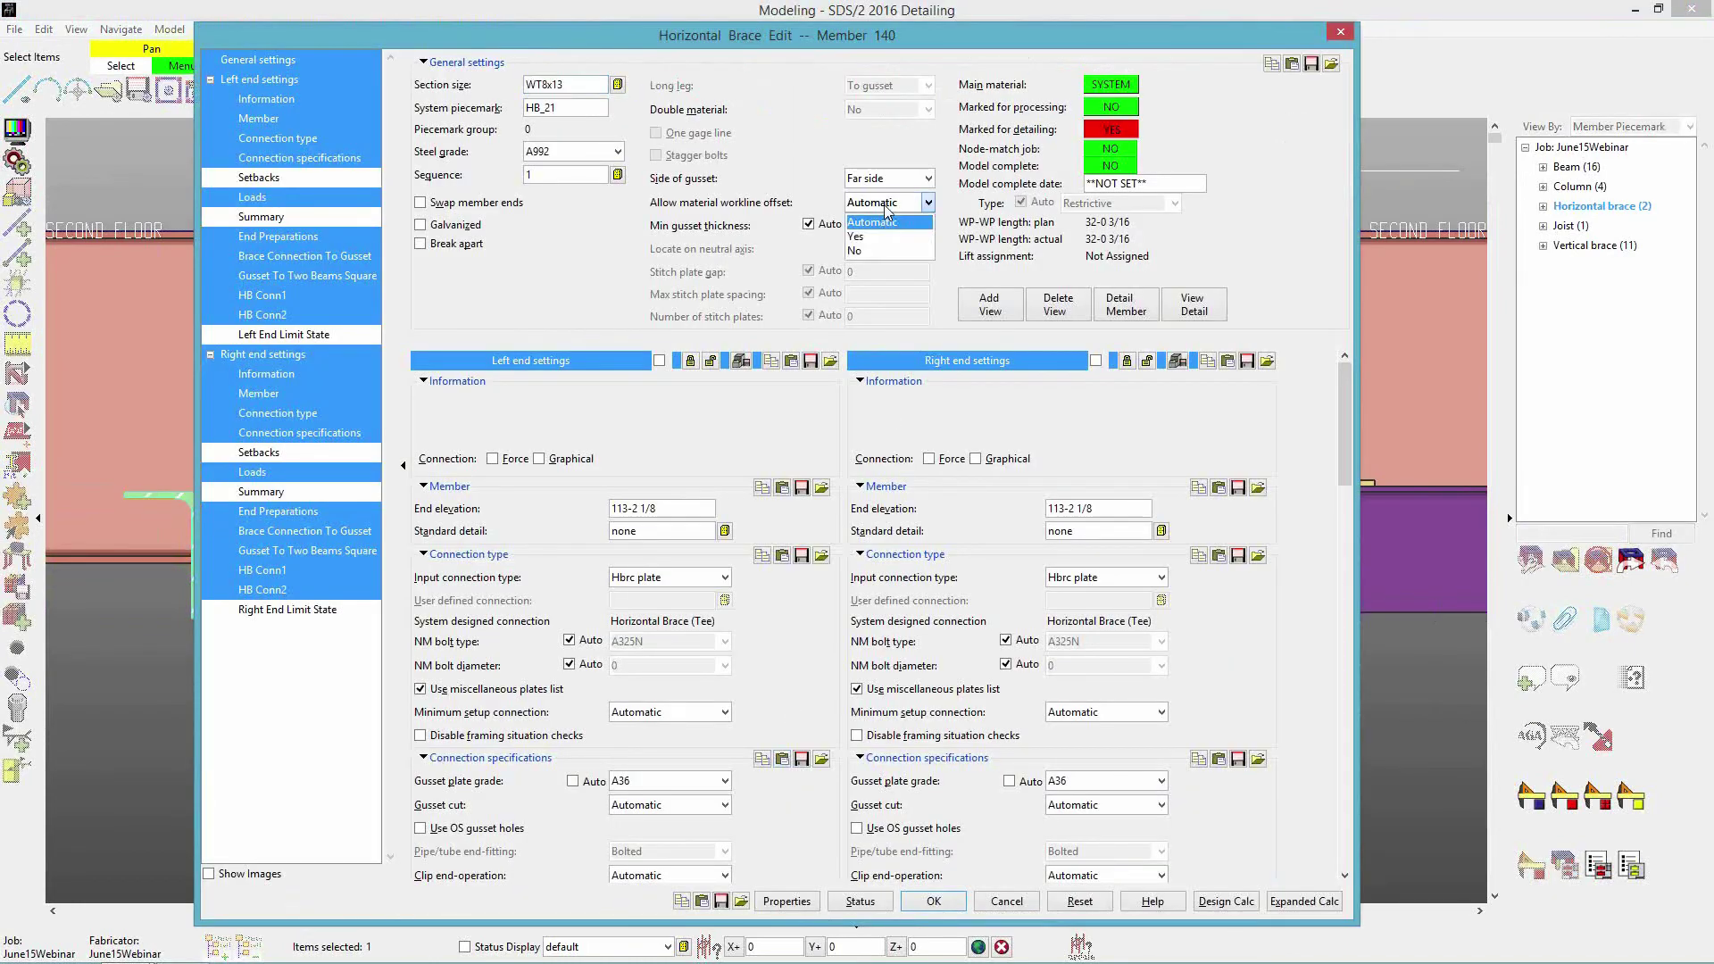
left_click(863, 252)
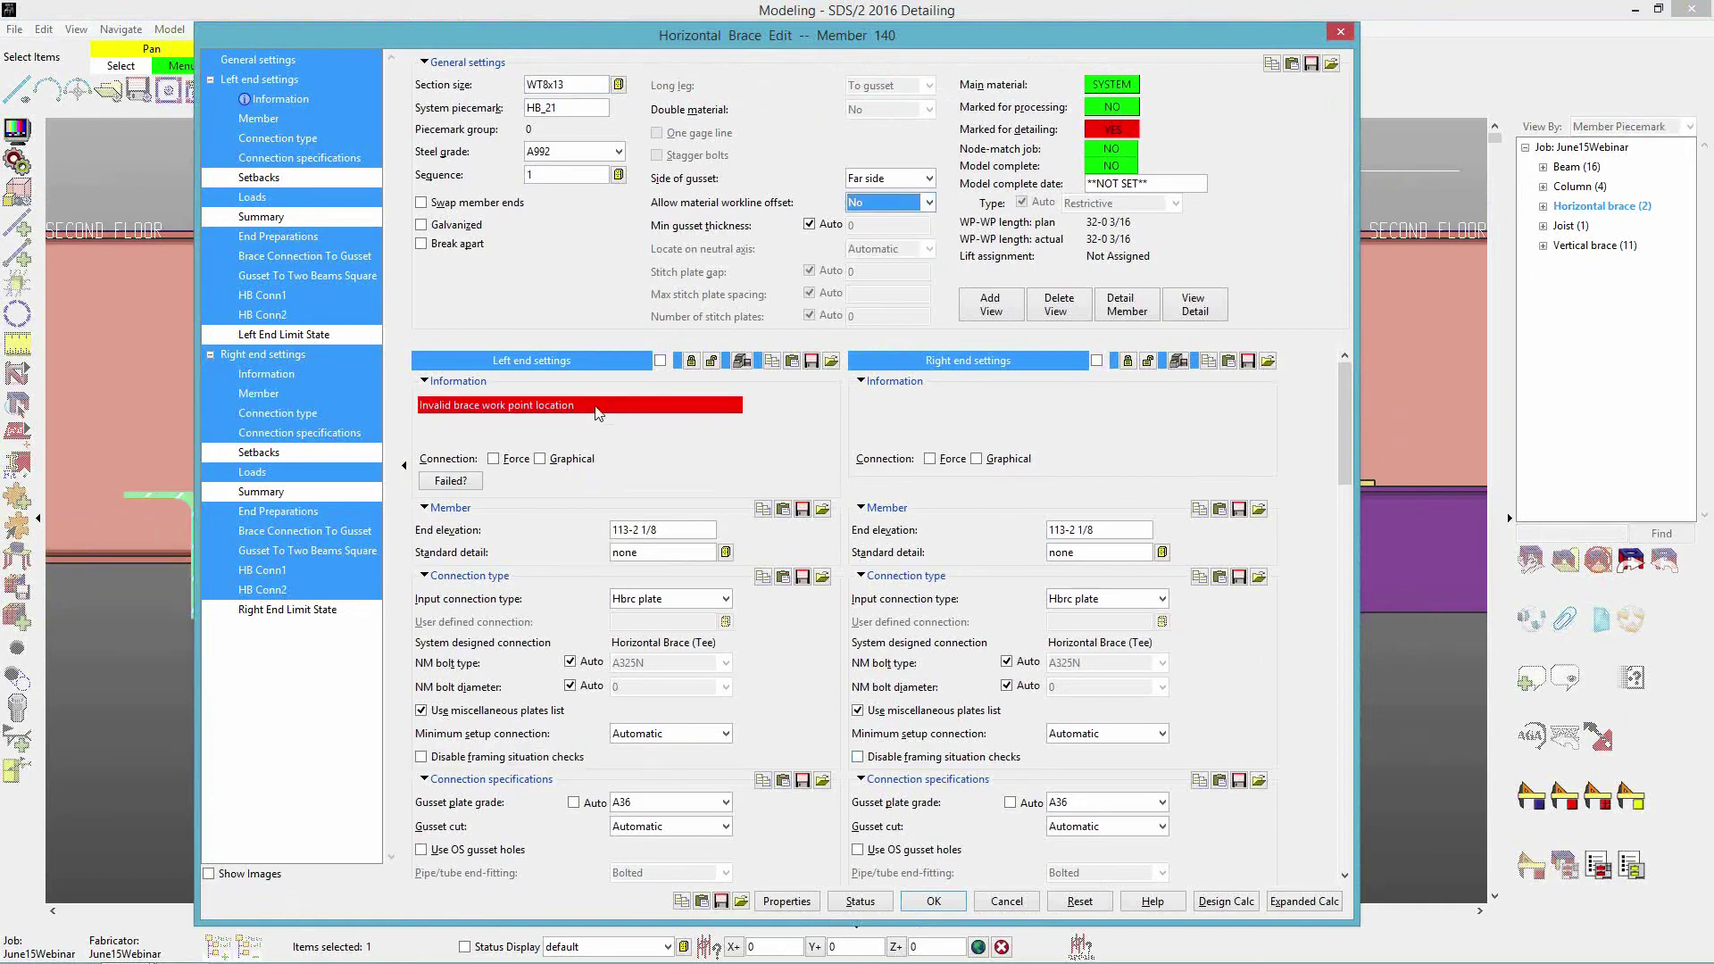
left_click(963, 905)
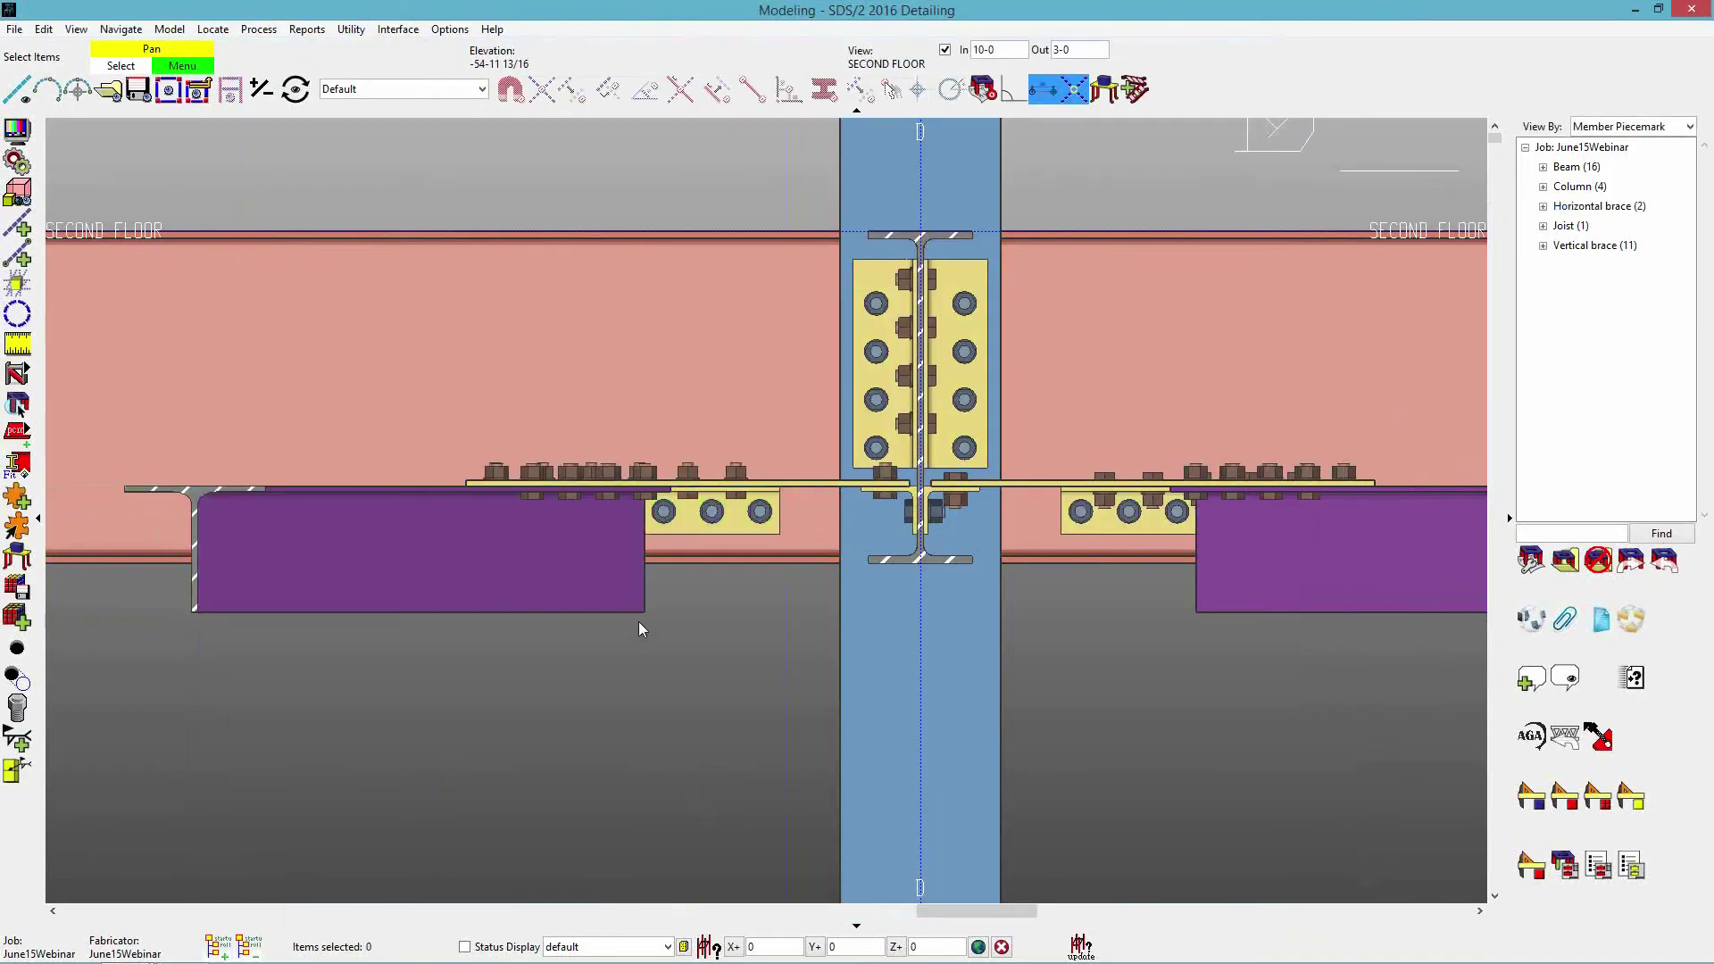
Compare the gusset plate and clip angle elevations on both sides of the beam web at the column.
scroll(639, 622, "up", 5)
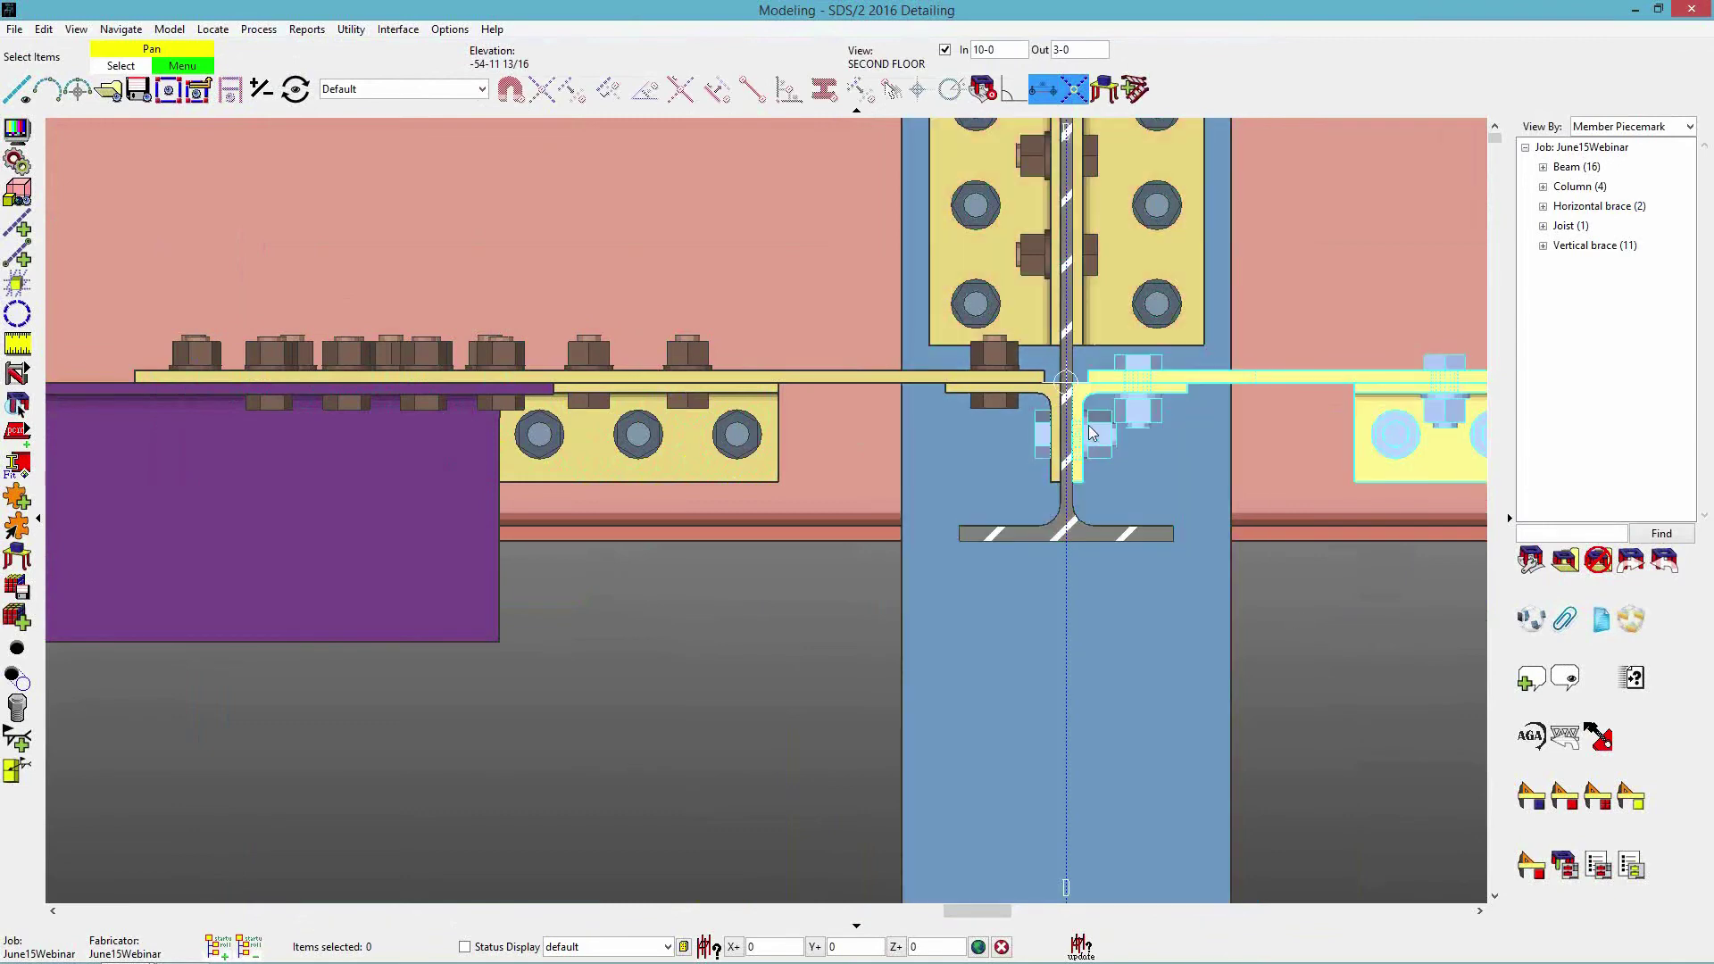
scroll(1101, 428, "down", 5)
scroll(1100, 429, "down", 4)
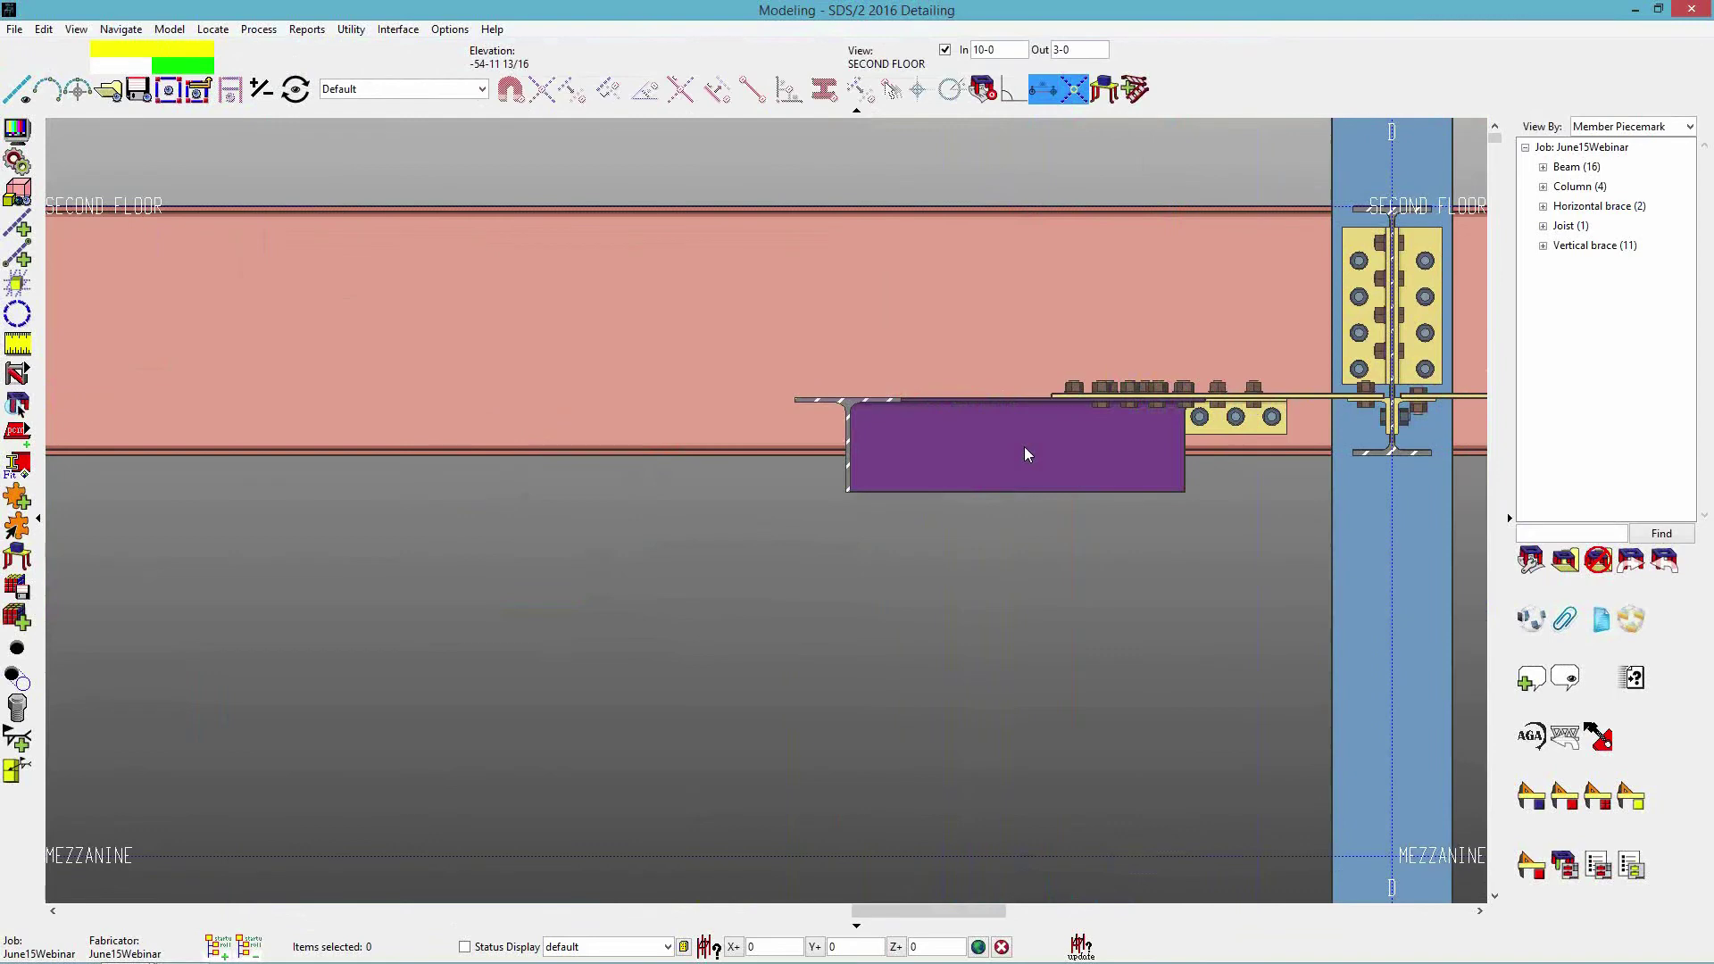
Align the view to the web of horizontal brace HB_21 and examine its opposite end beneath the intersecting beams.
middle_click_drag(1101, 430, 898, 486, "shift")
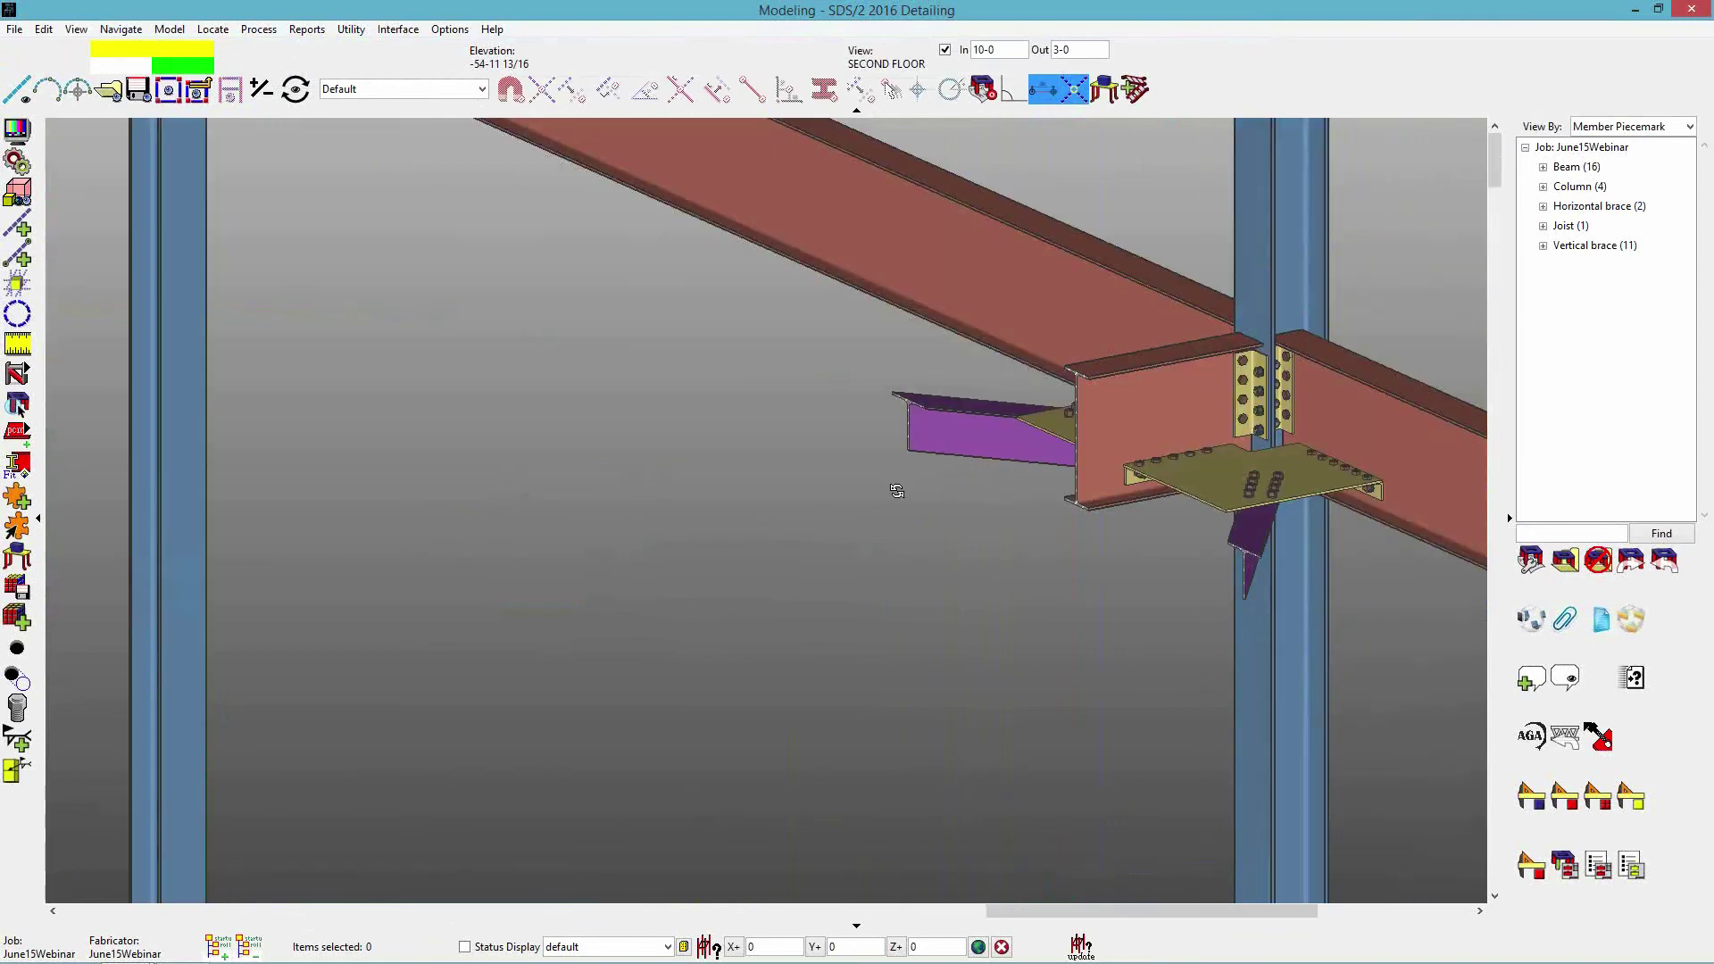
double_click(949, 431)
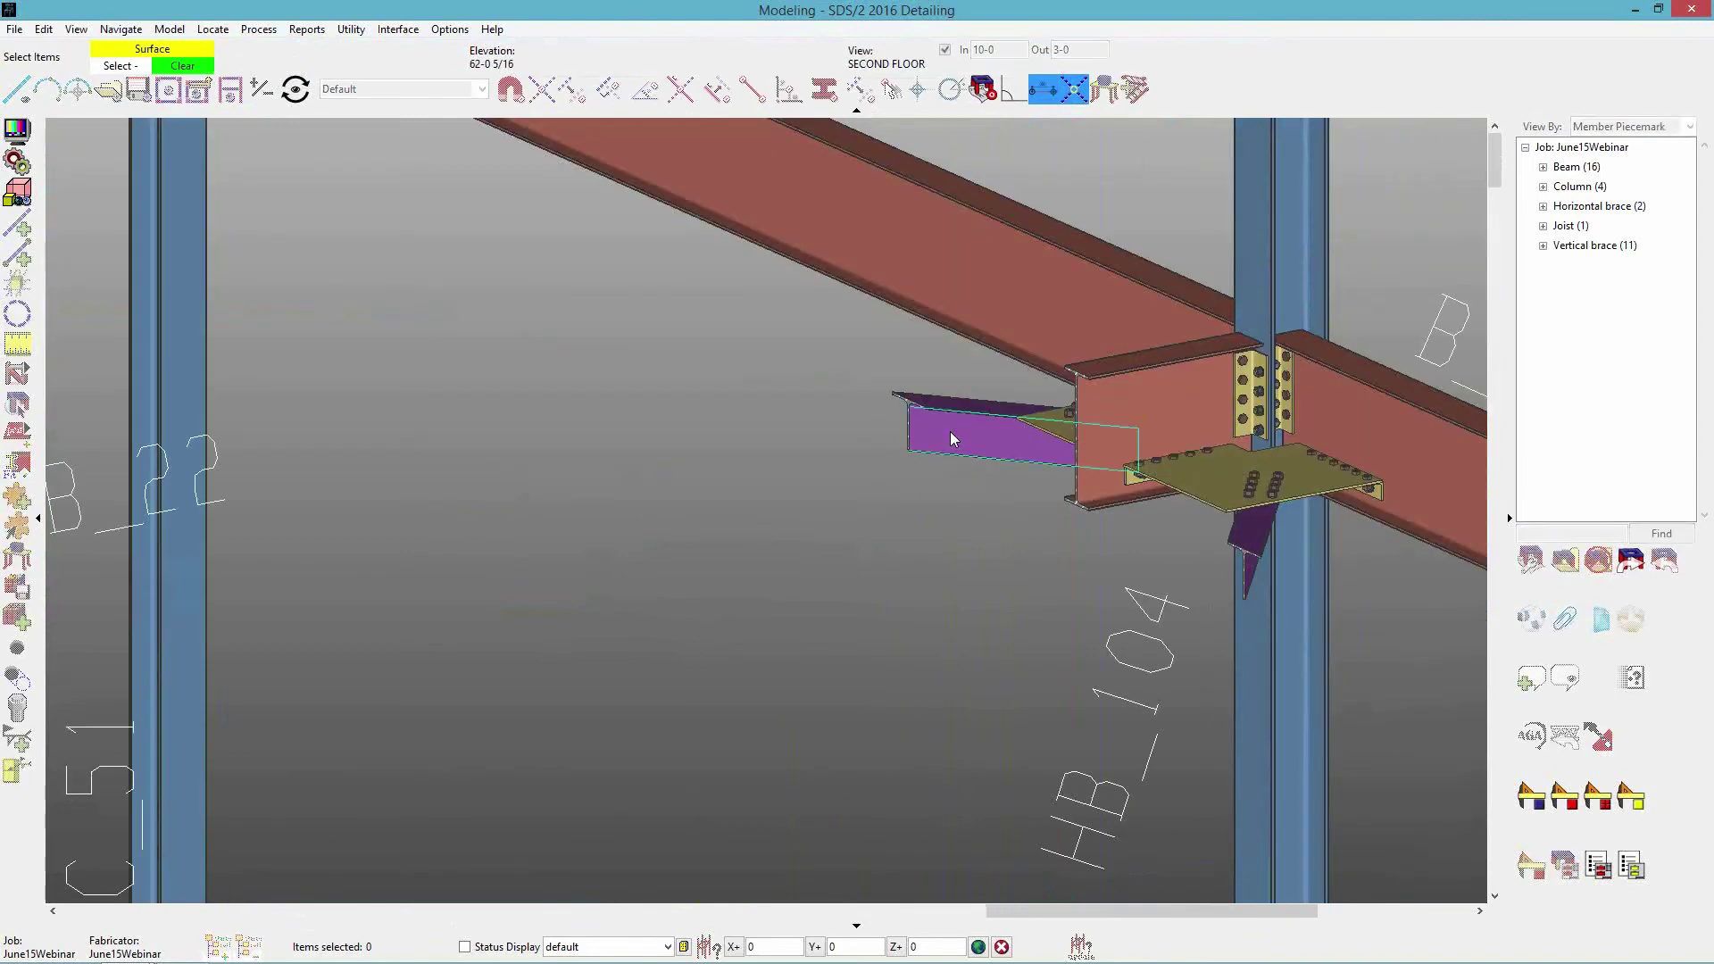
scroll(59, 506, "up", 5)
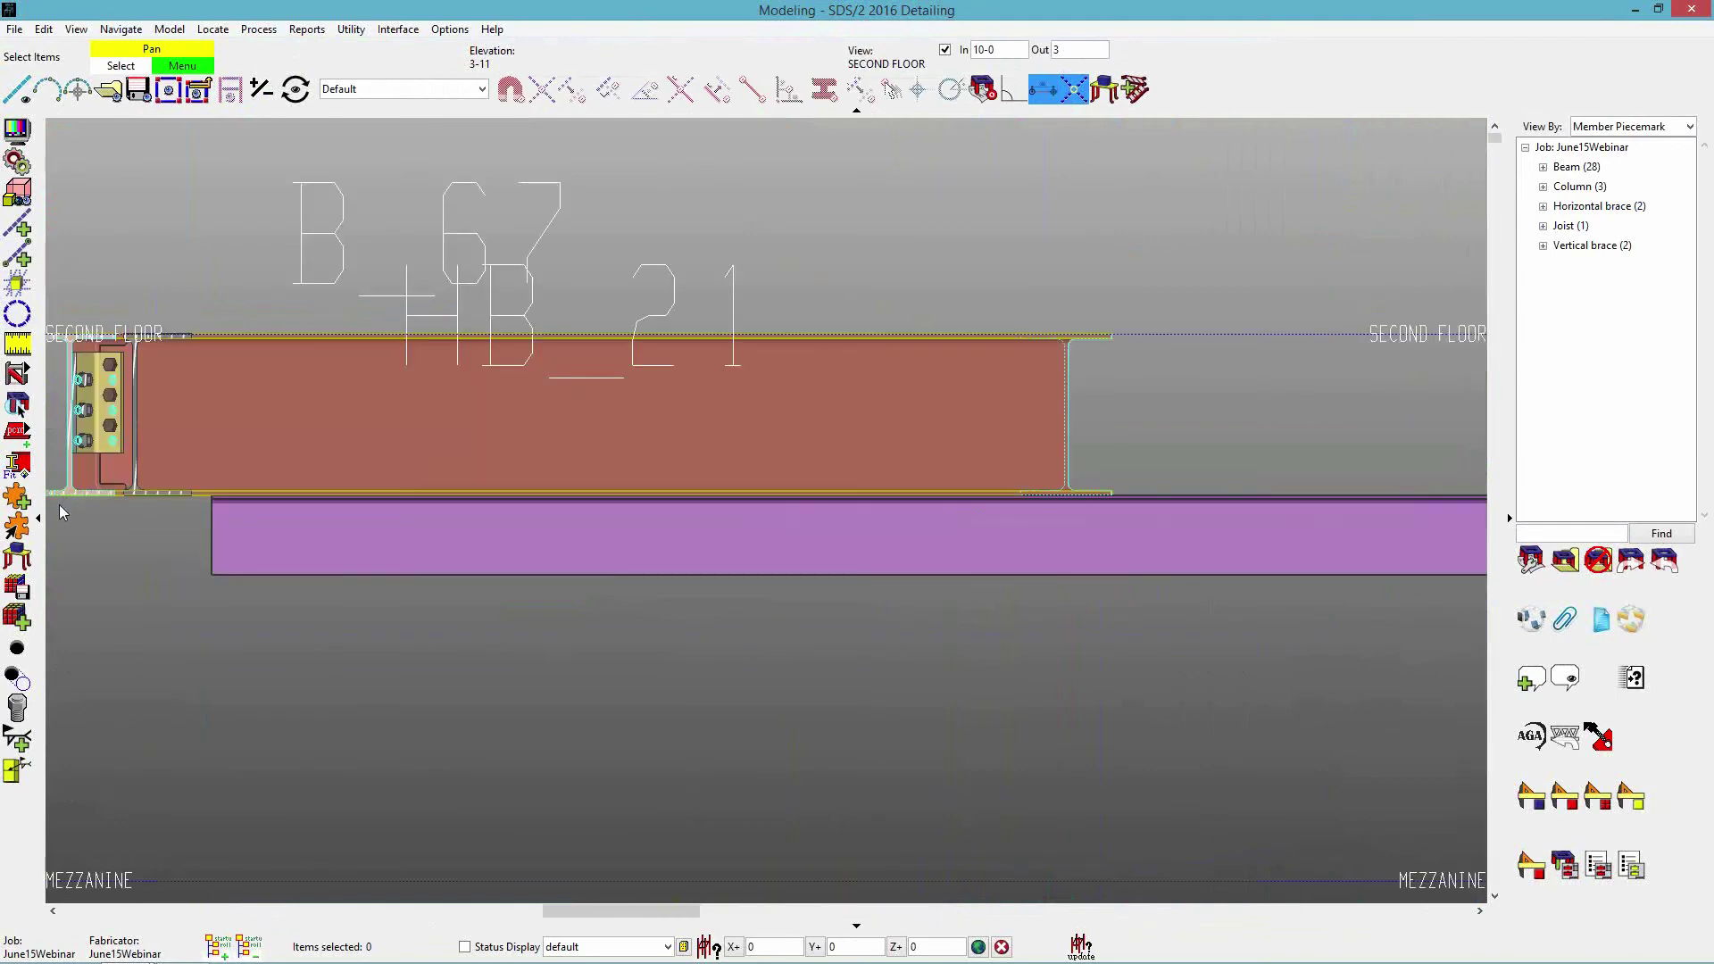
middle_click_drag(507, 567, 669, 585)
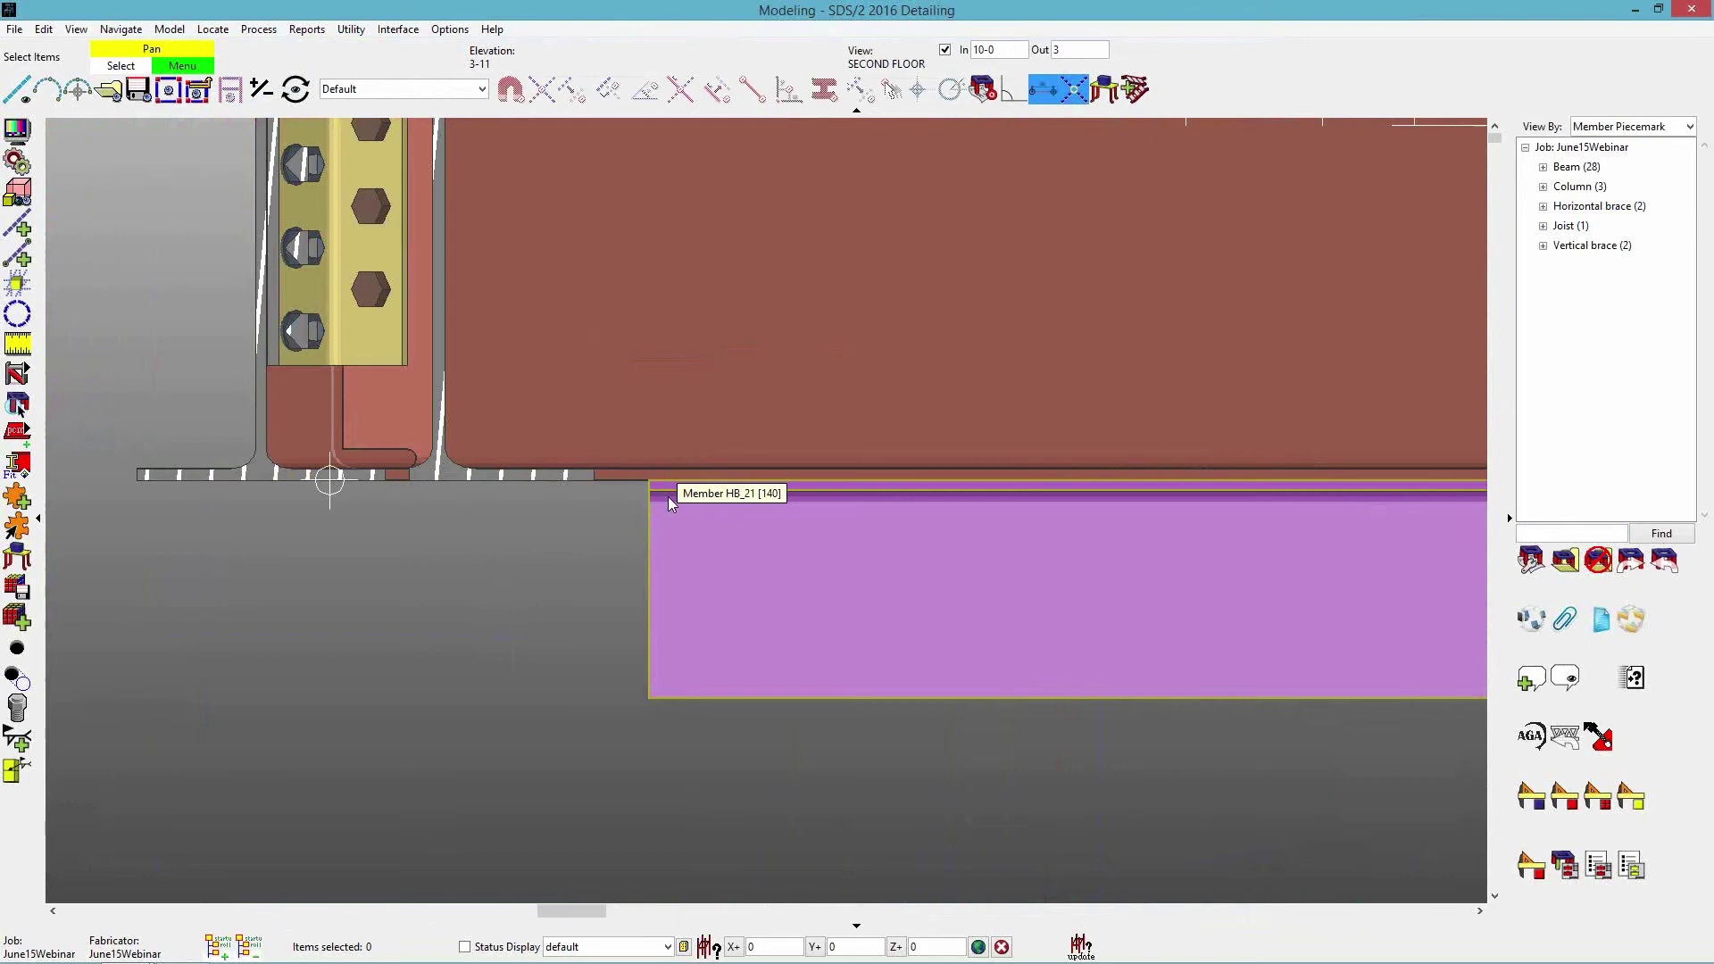
middle_click_drag(668, 497, 630, 579, "shift")
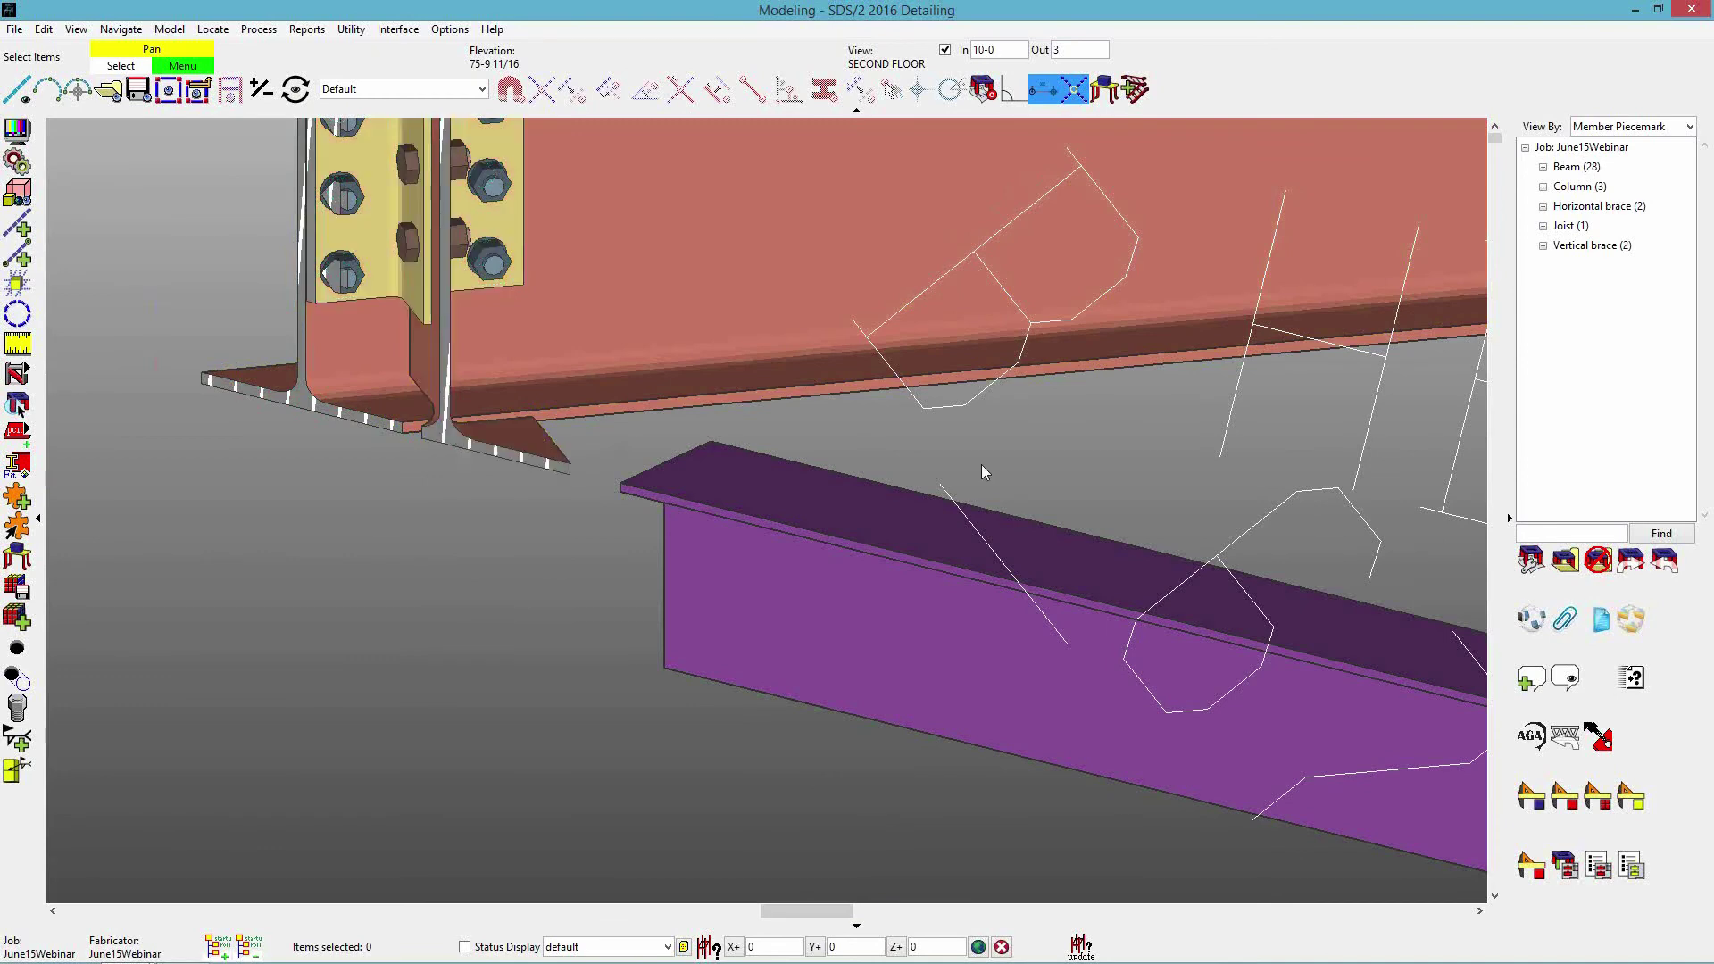
middle_click_drag(982, 470, 877, 475)
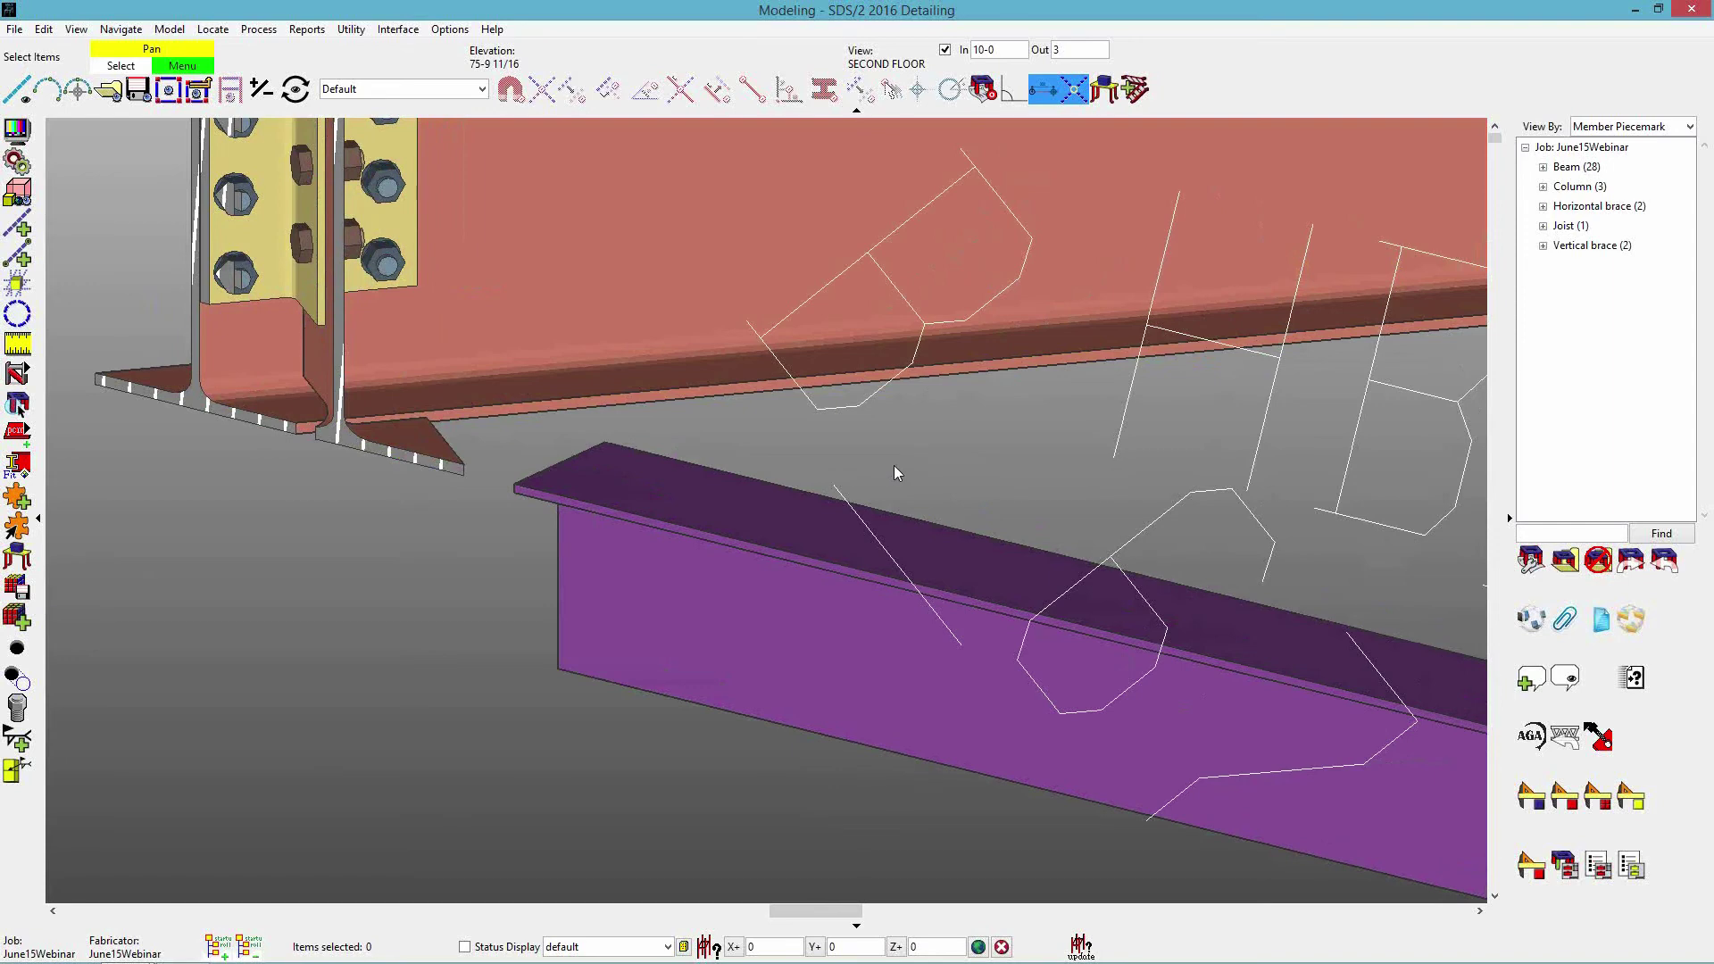
scroll(889, 475, "down", 1)
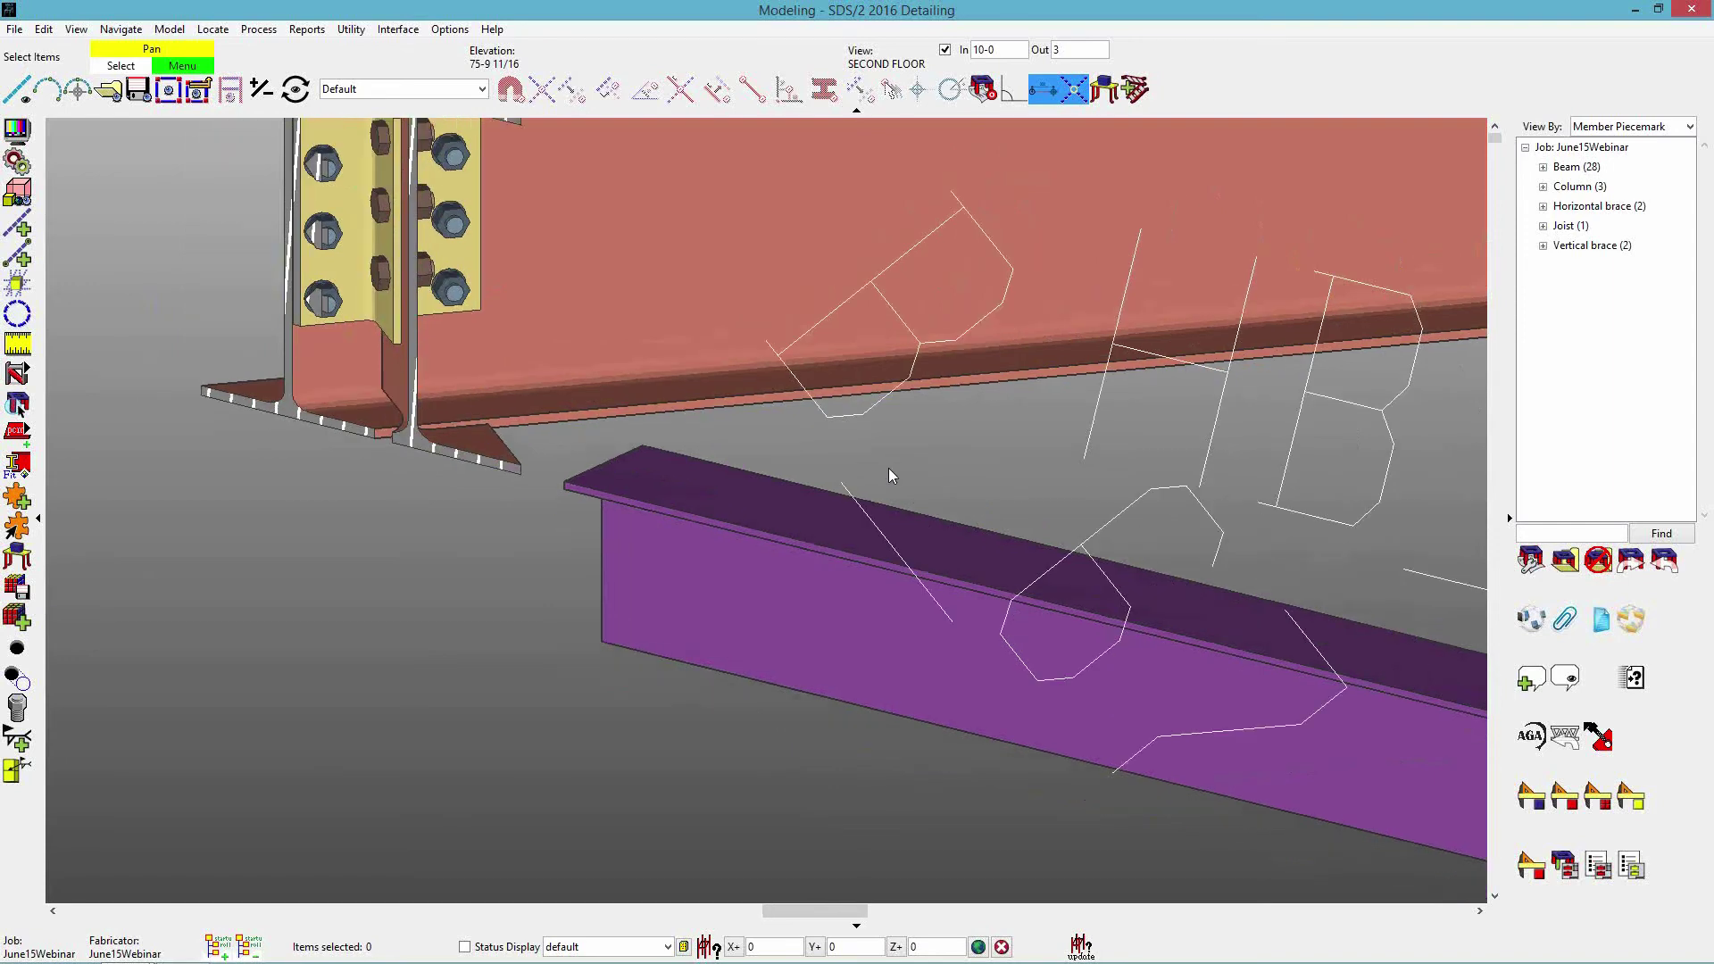
scroll(1037, 412, "down", 1)
scroll(1037, 415, "down", 2)
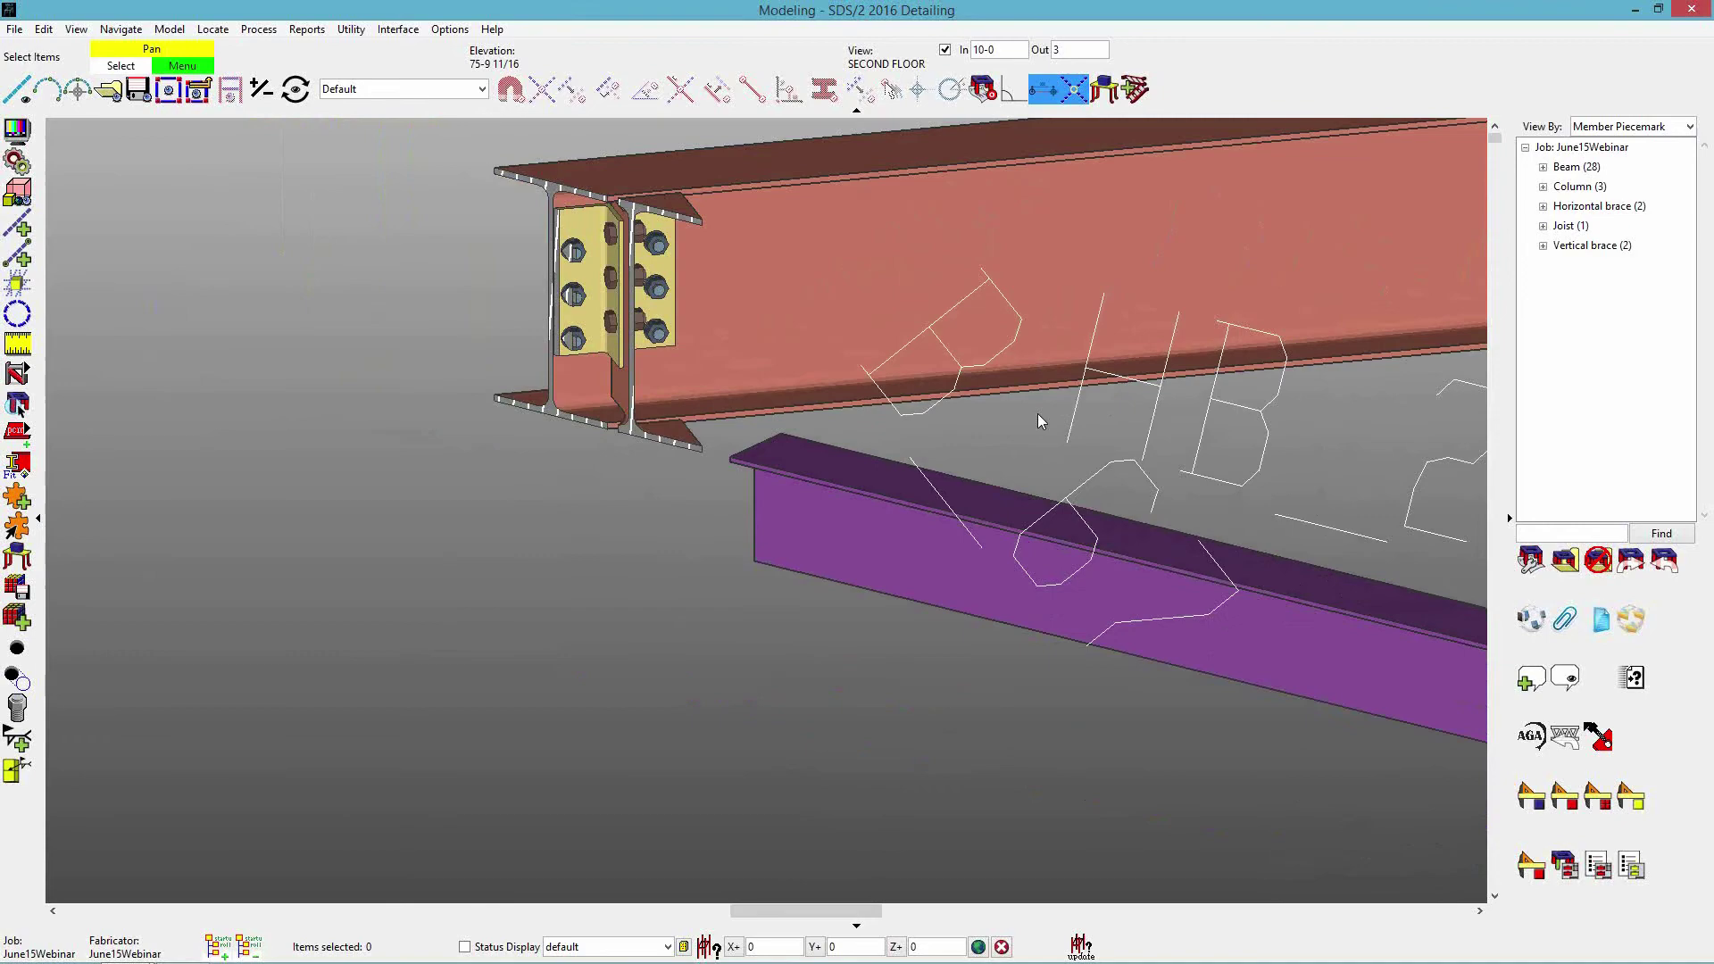
Turn off the view depth limits, find the gusset plate of horizontal brace HB_34 and look at it in plan.
scroll(1038, 414, "down", 3)
left_click(945, 50)
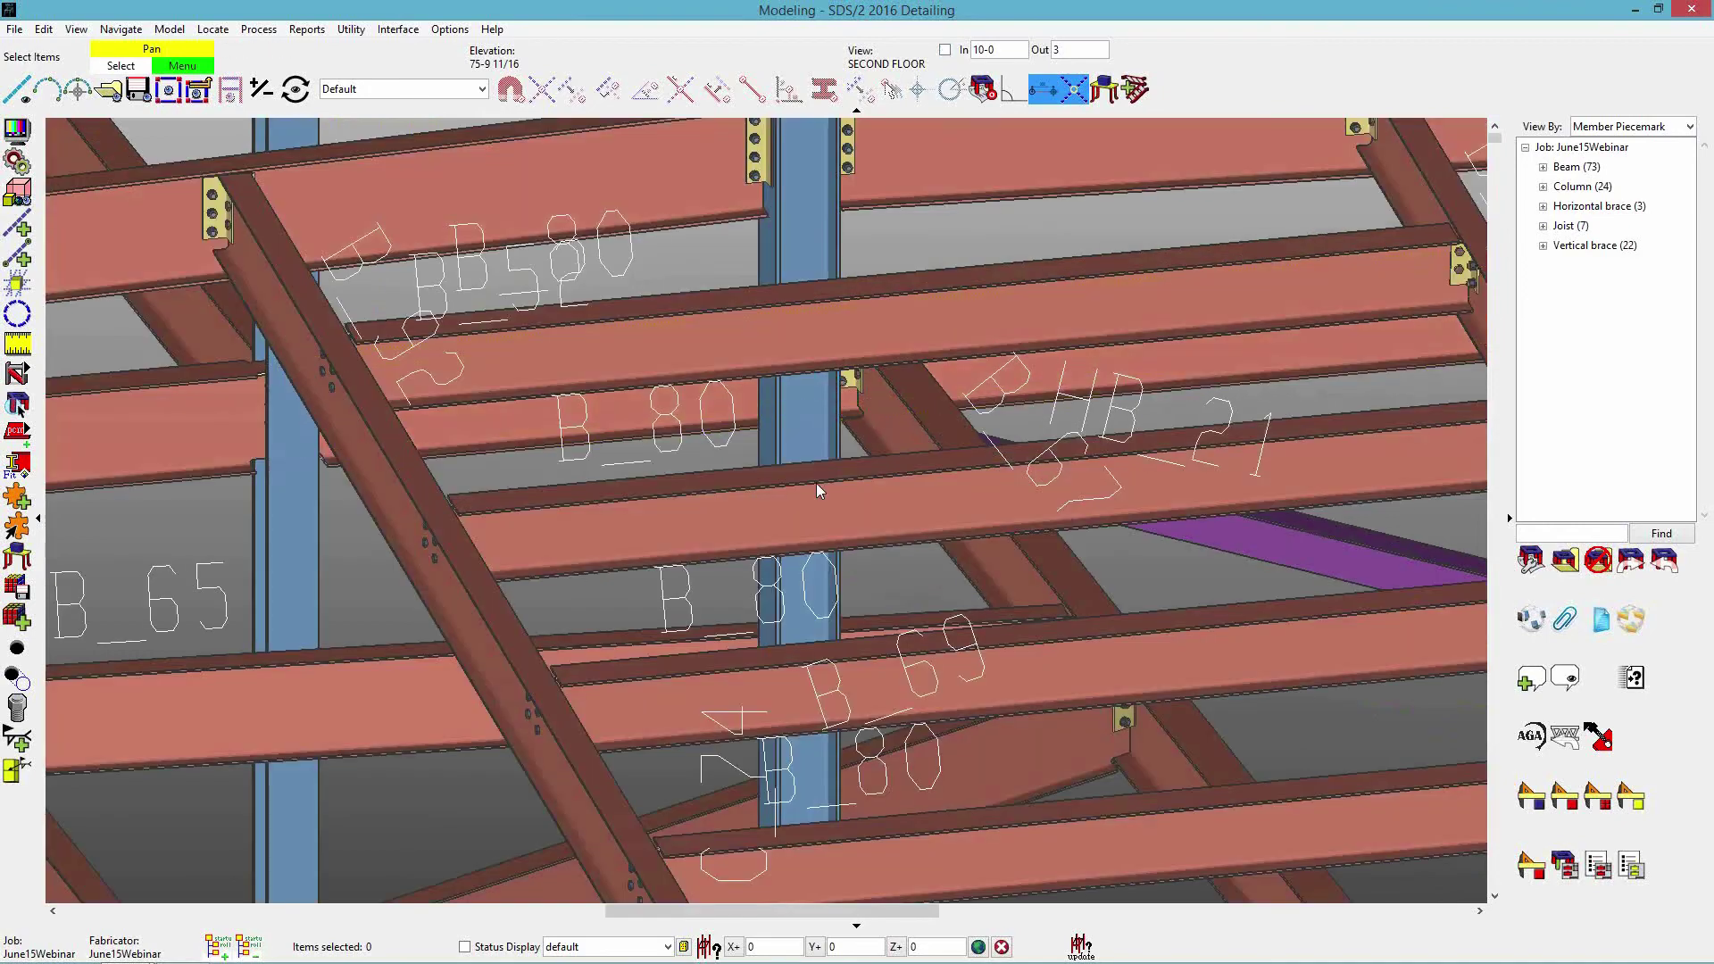
scroll(537, 402, "up", 4)
middle_click_drag(537, 402, 923, 529)
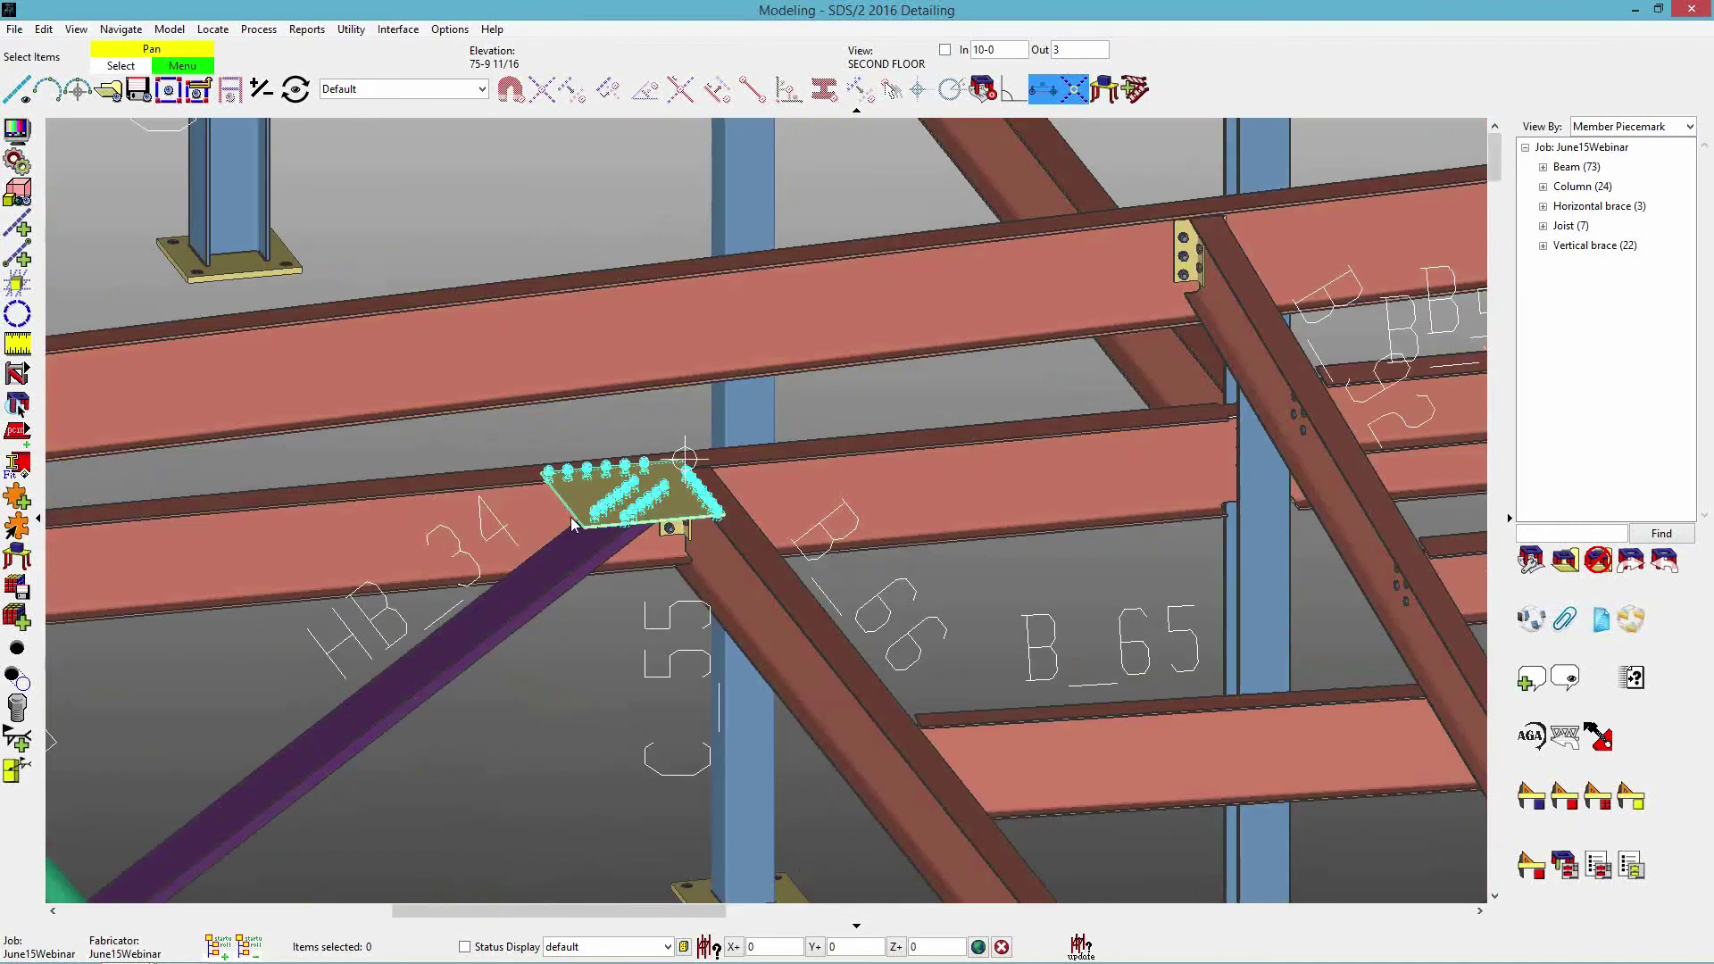
scroll(561, 518, "up", 3)
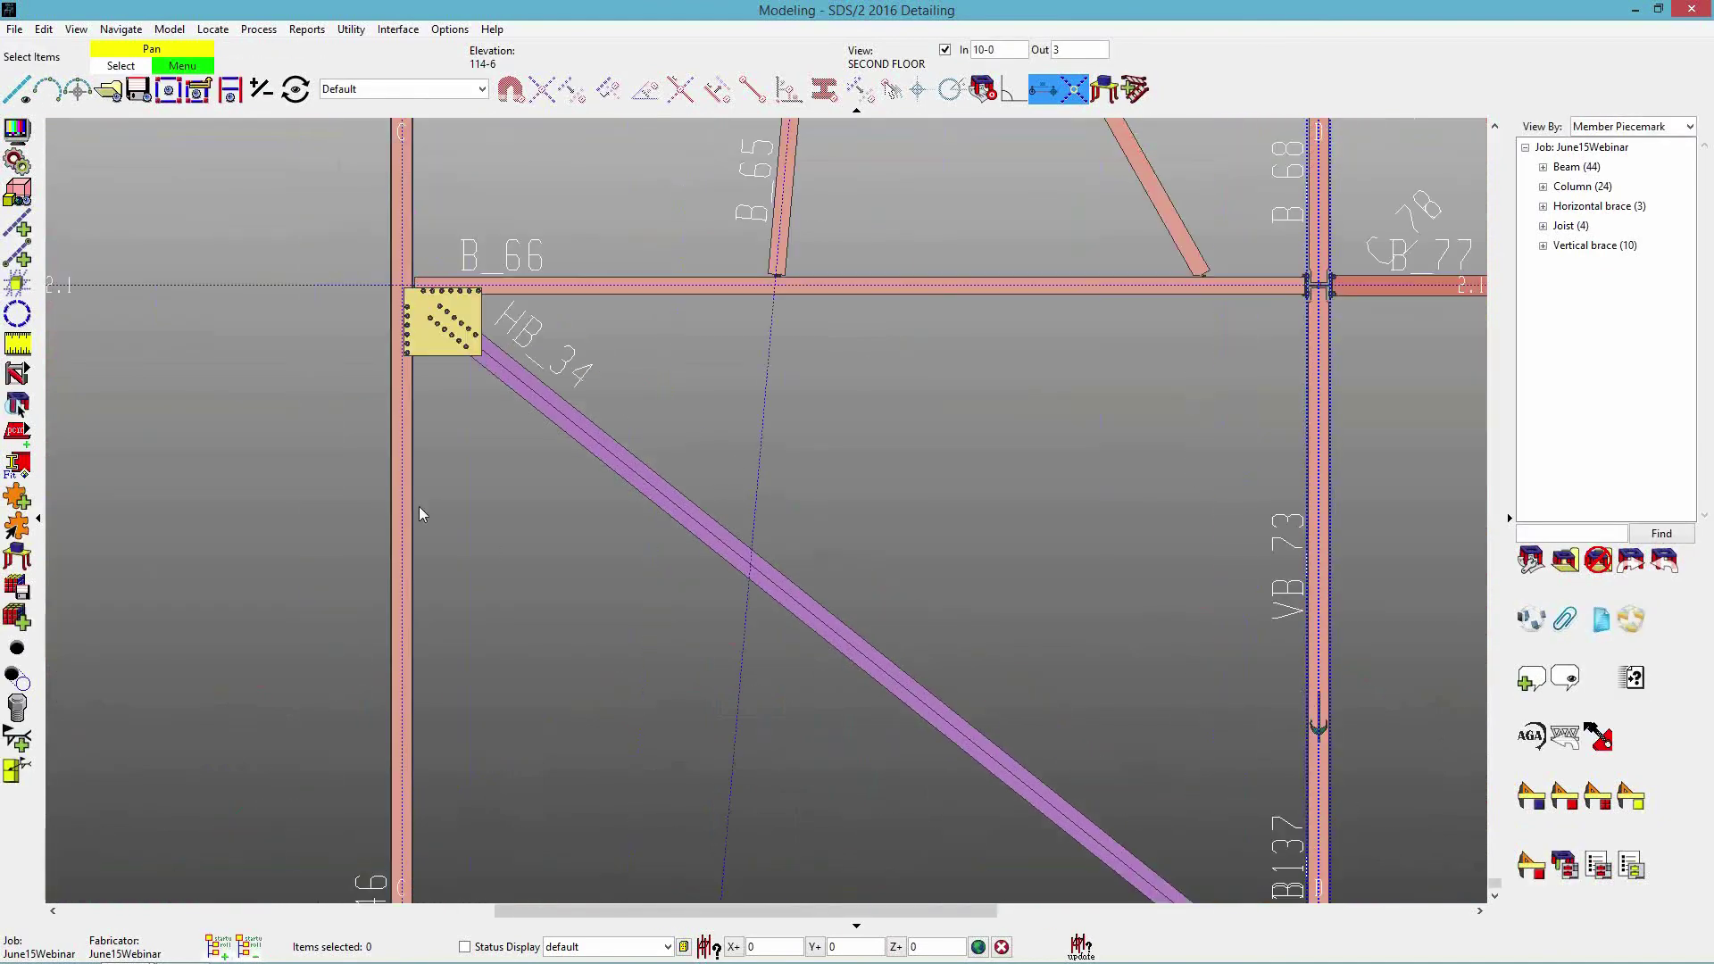
scroll(422, 320, "up", 6)
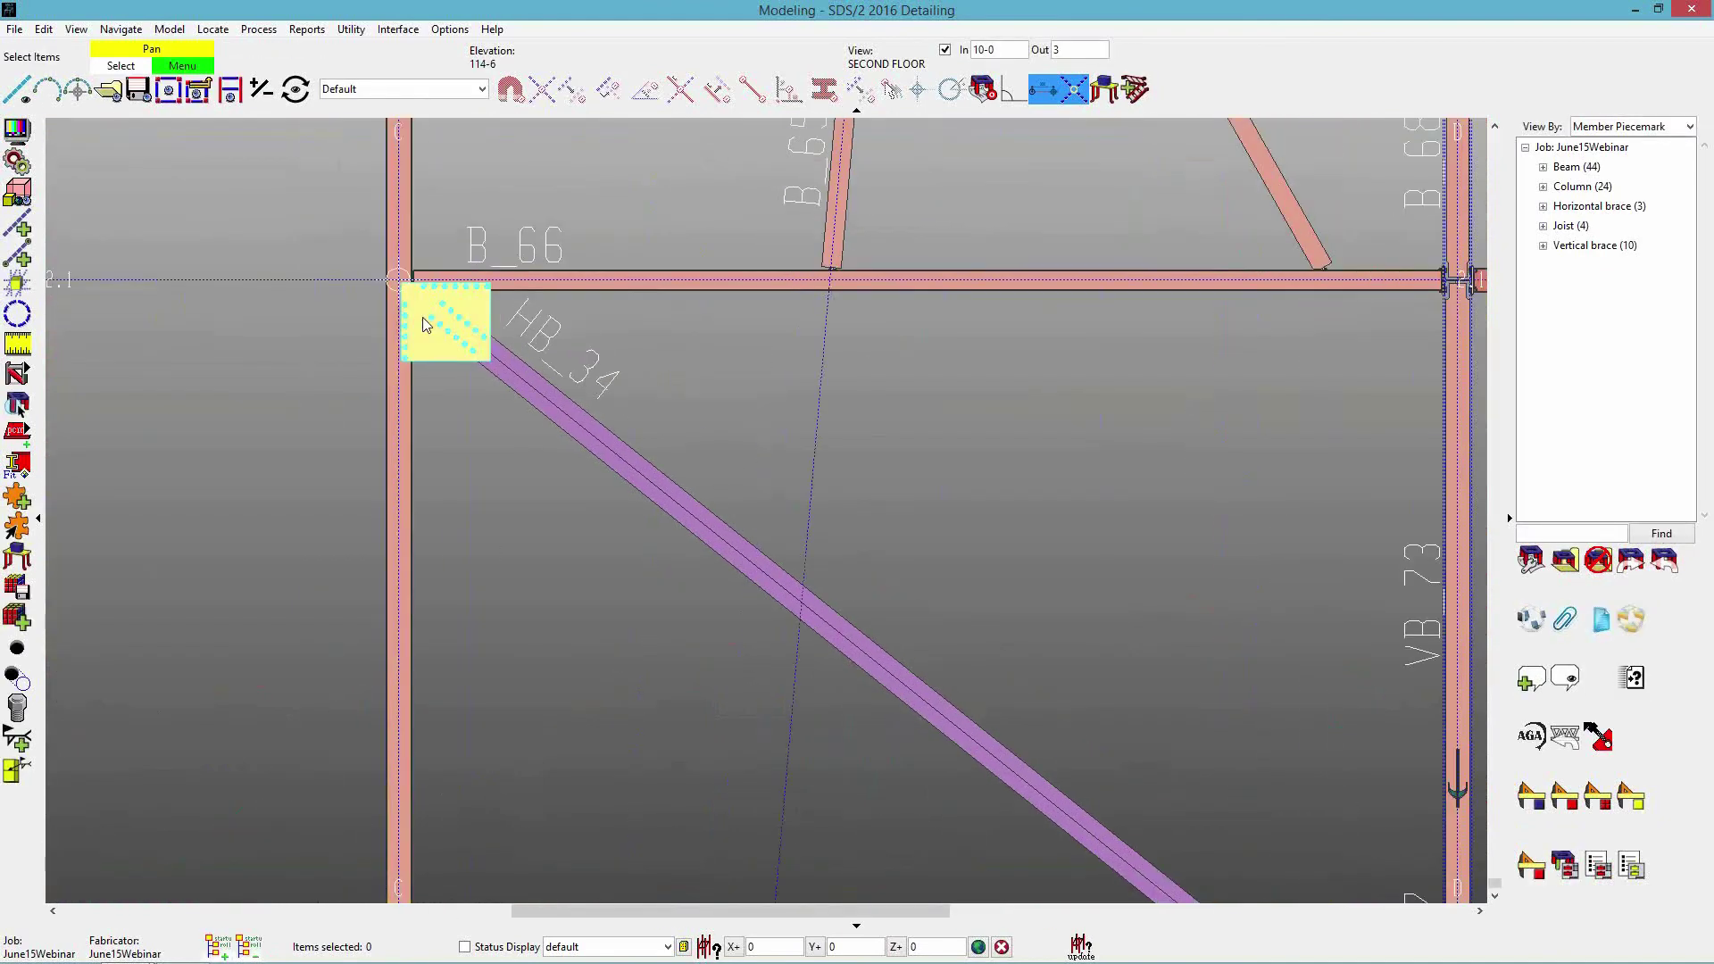
scroll(711, 565, "down", 2)
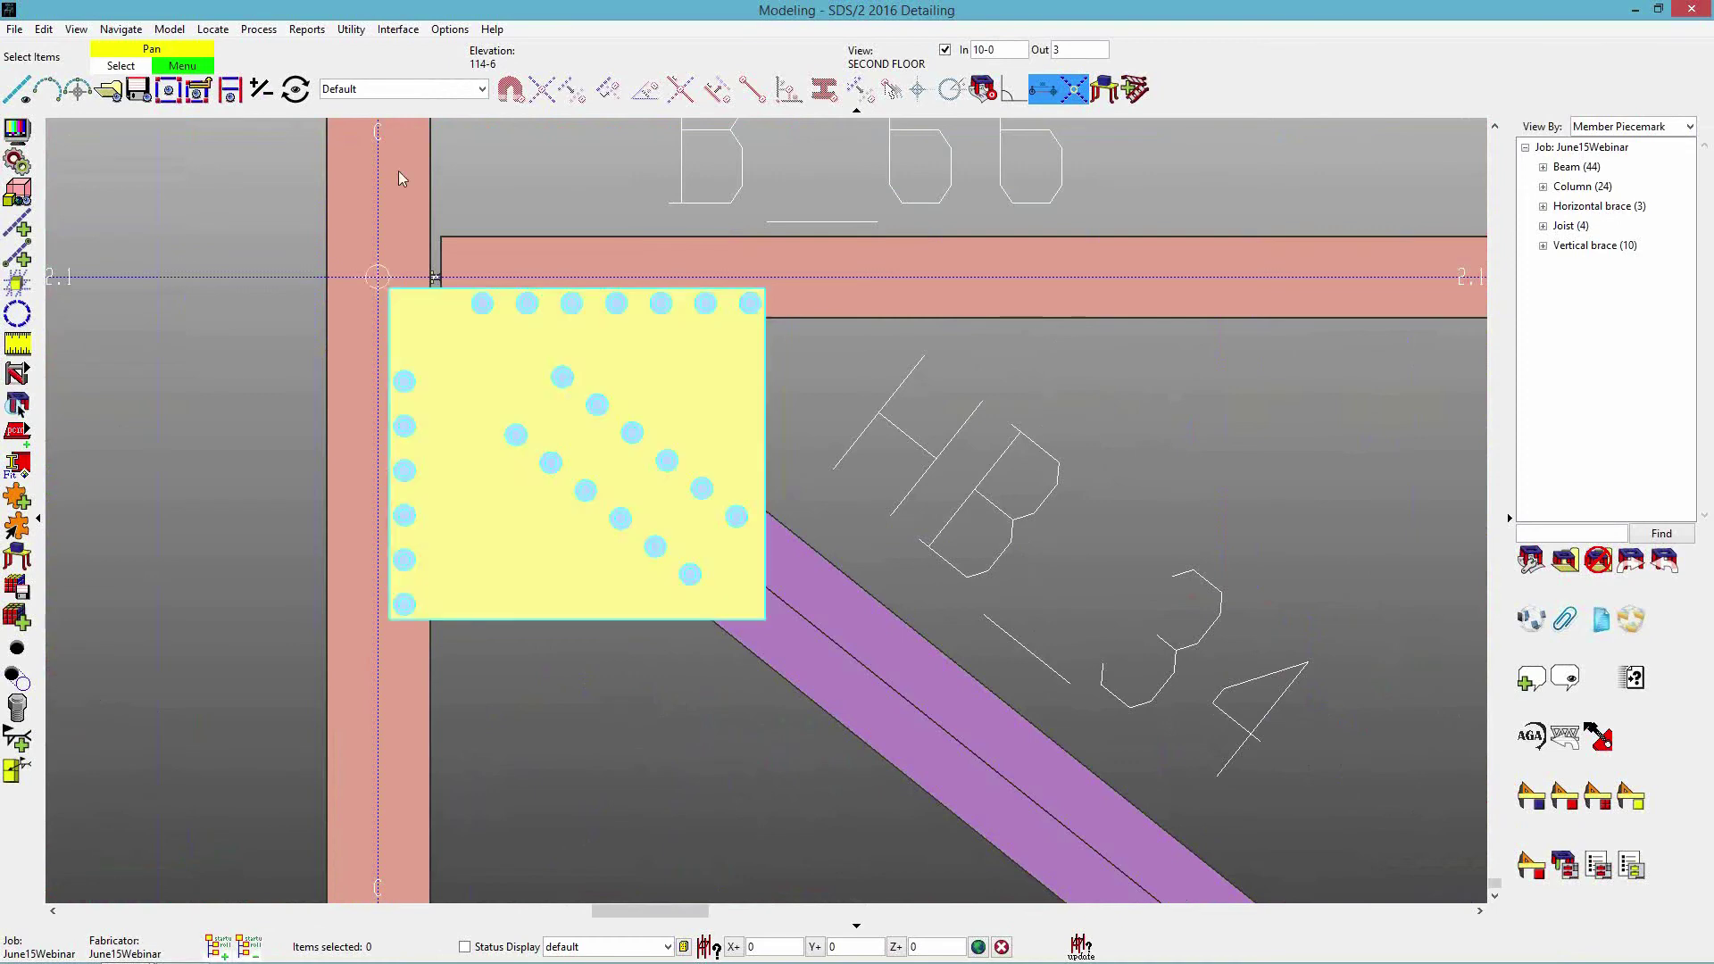
Enable clip end-operation on Angle, W Tee and WFlg brace gusset plates for horizontal braces in the fabricator's gusset plate setup.
left_click(449, 32)
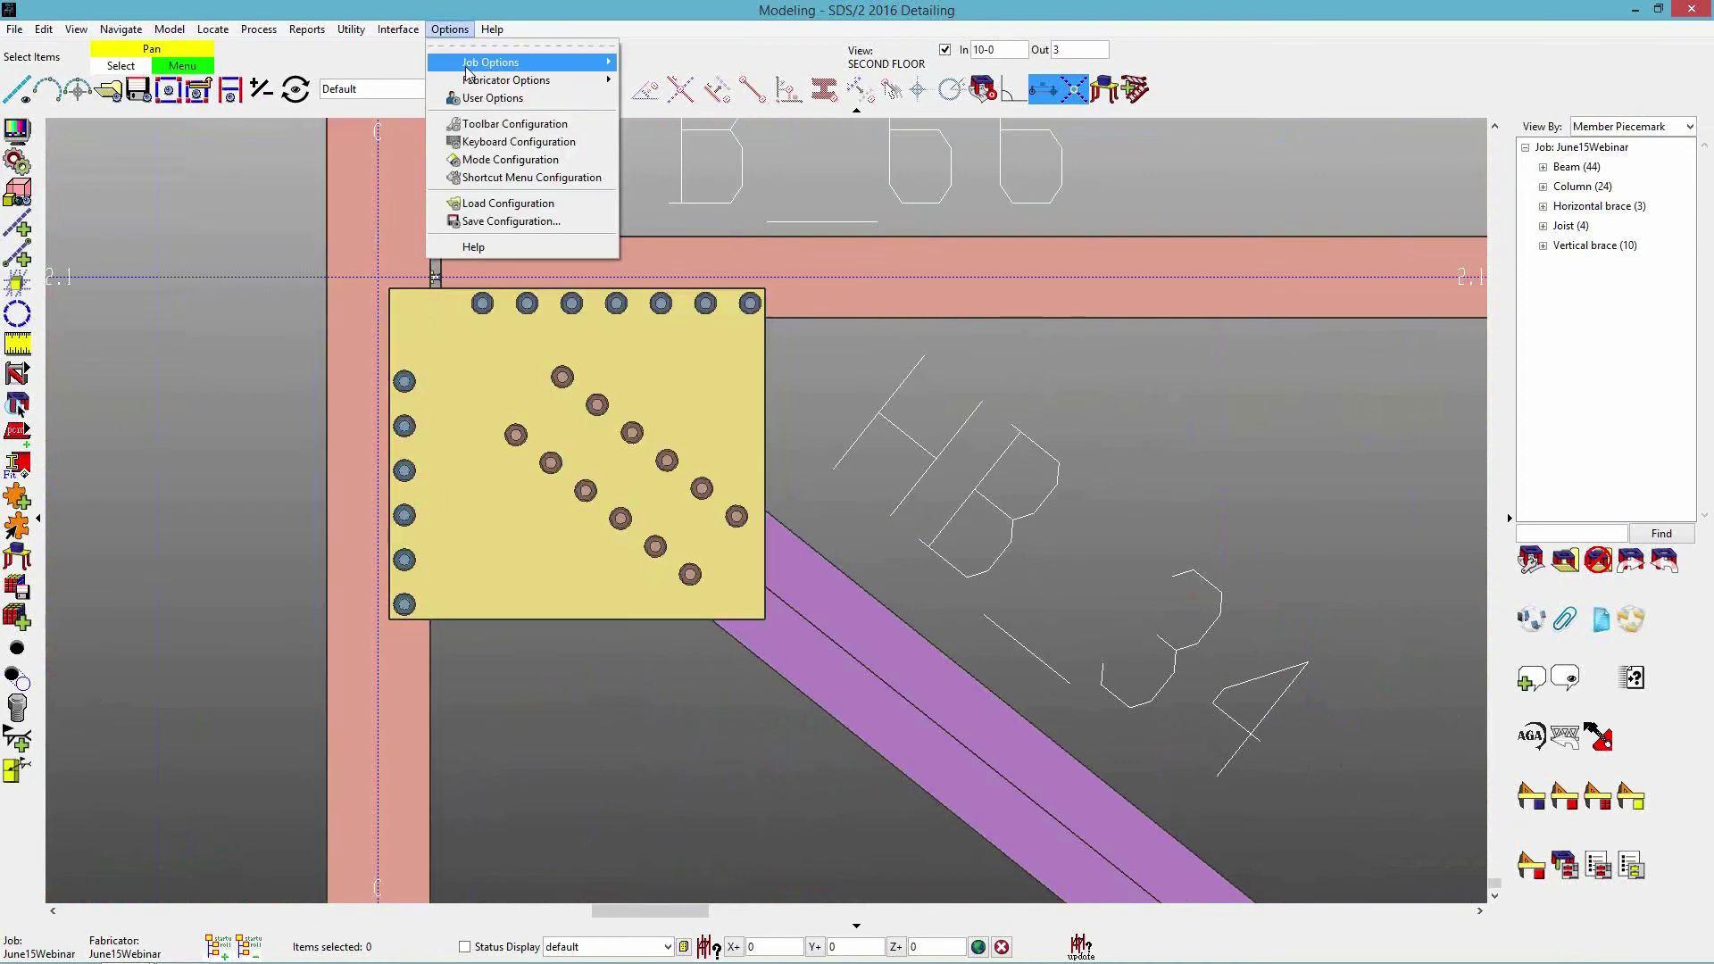
mouse_move(469, 81)
mouse_move(679, 100)
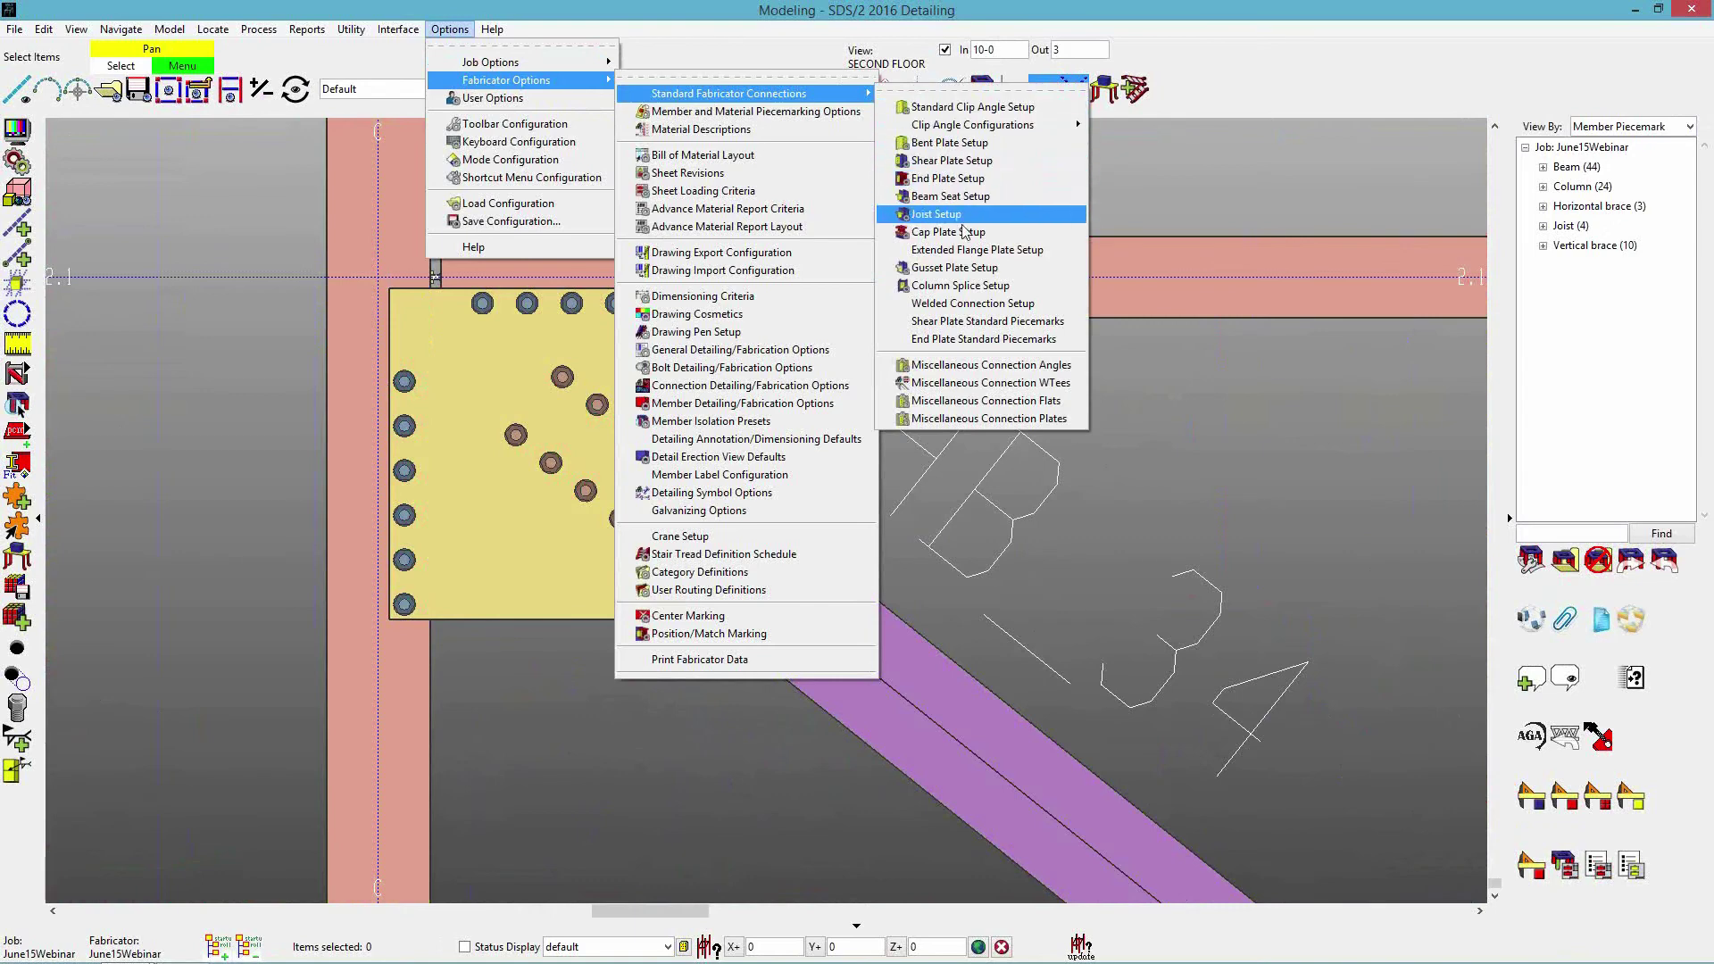
left_click(962, 268)
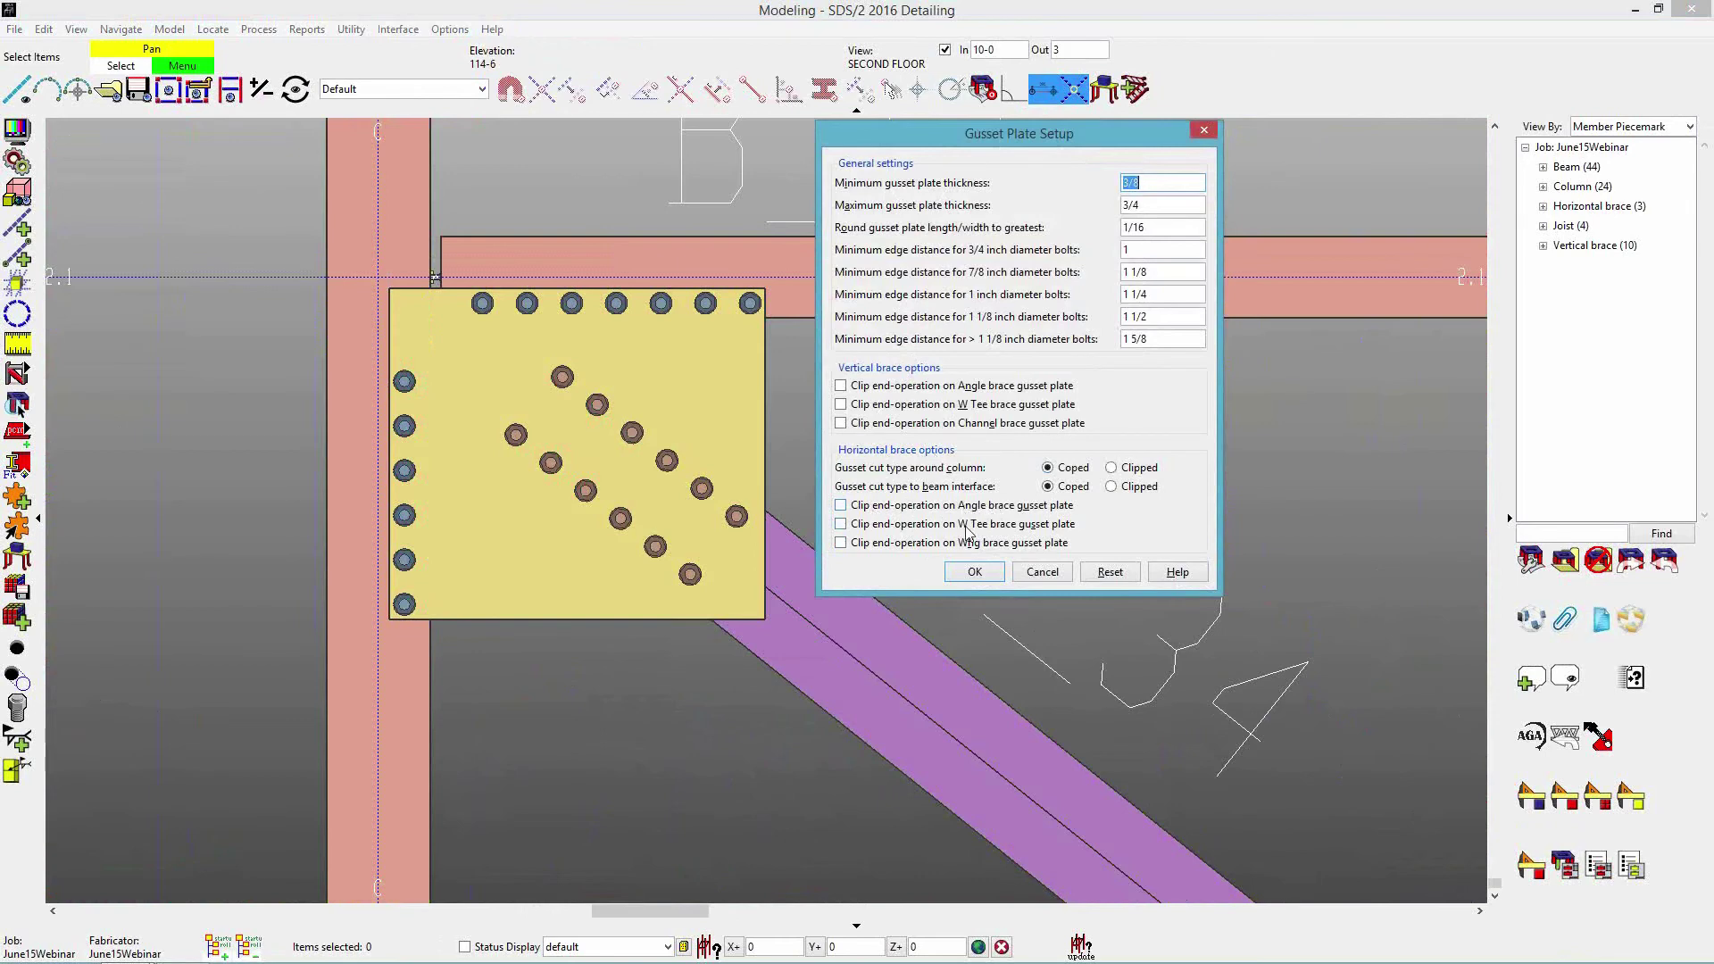
left_click(942, 543)
left_click(942, 524)
left_click(942, 505)
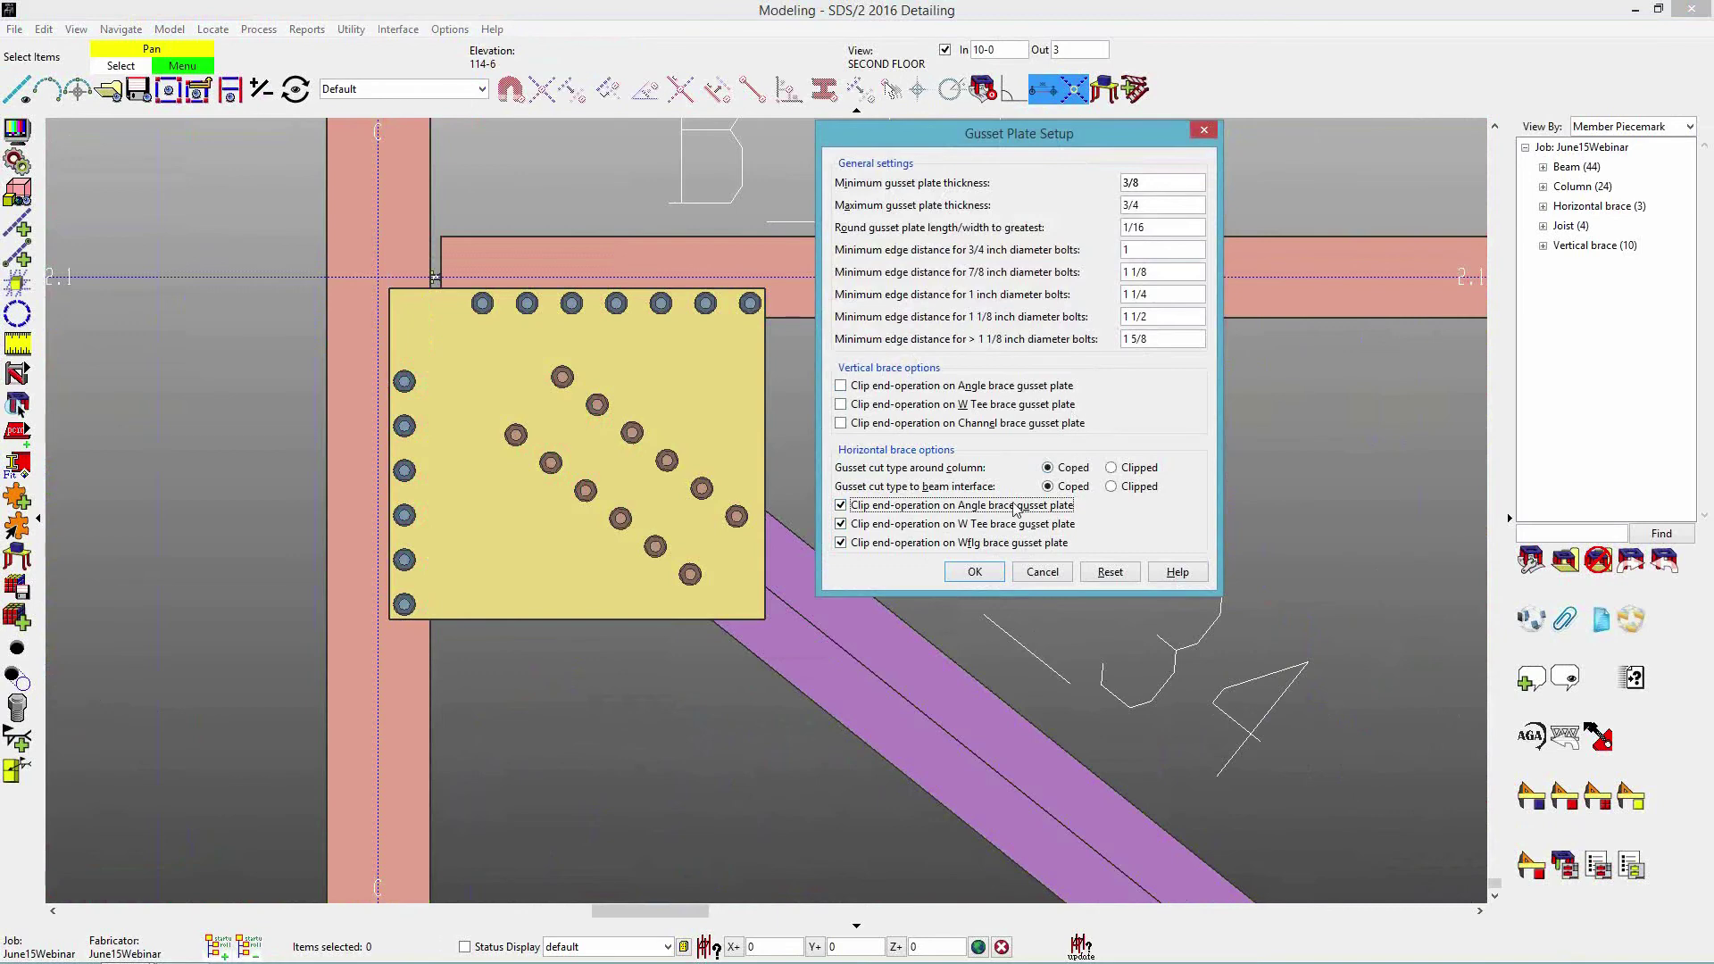
left_click(975, 577)
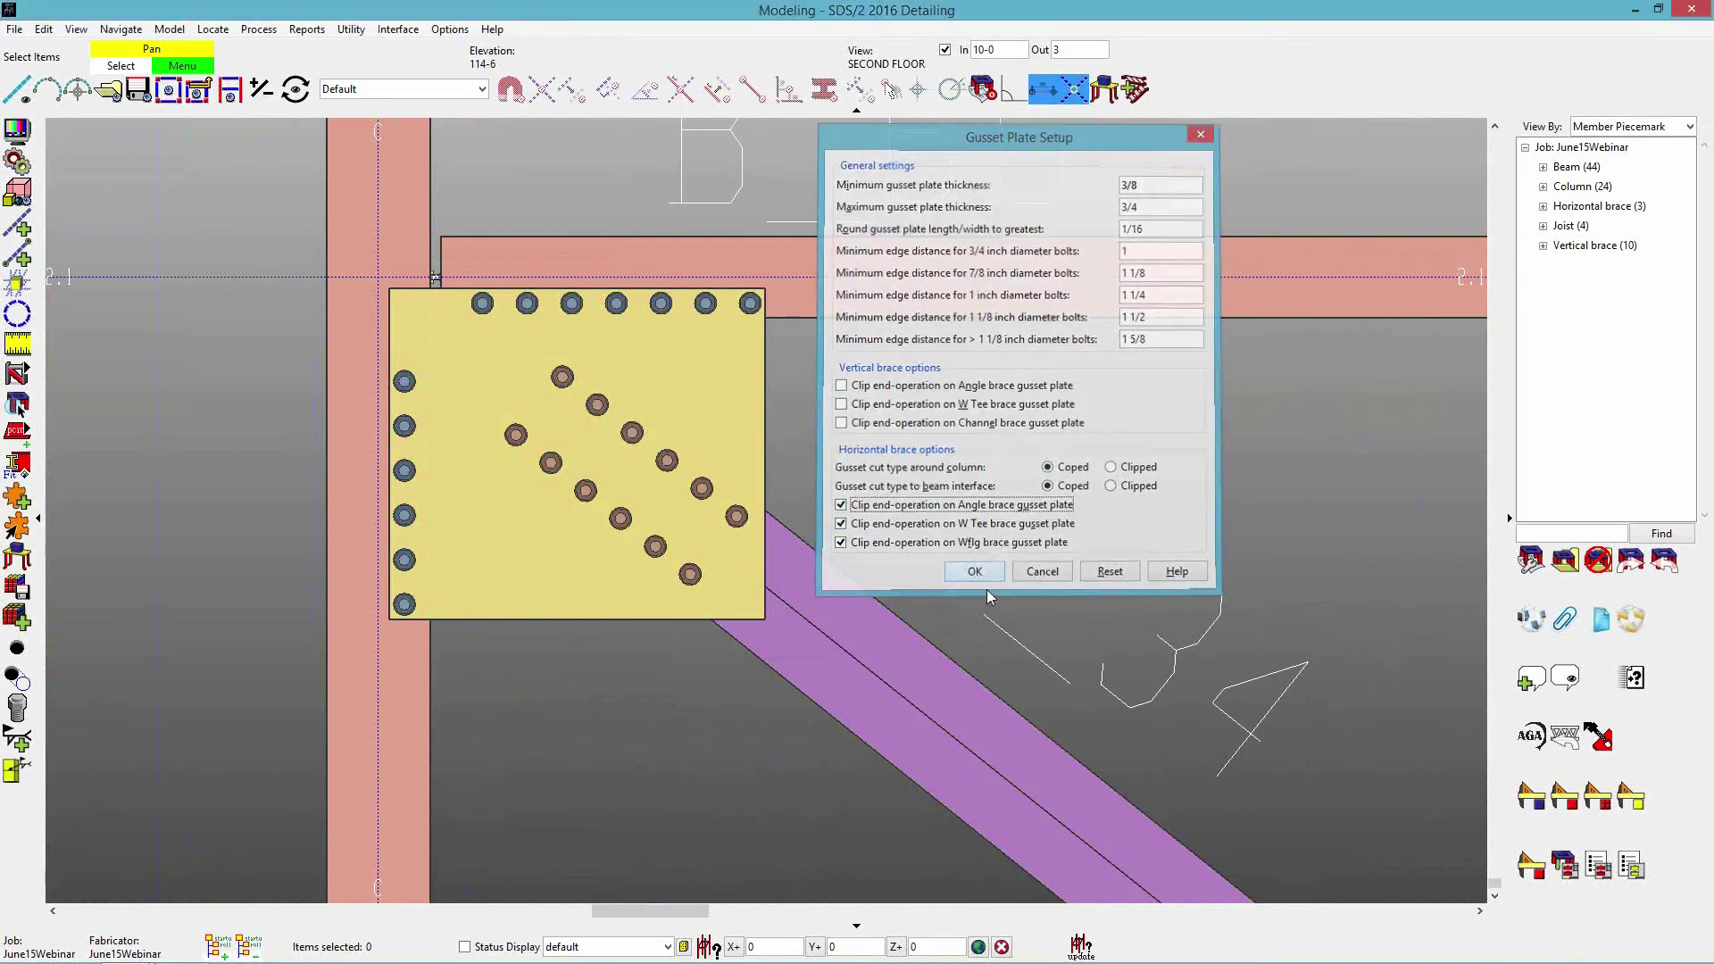
Mark horizontal brace HB_34 for processing and regenerate its gusset connections.
left_click(826, 616)
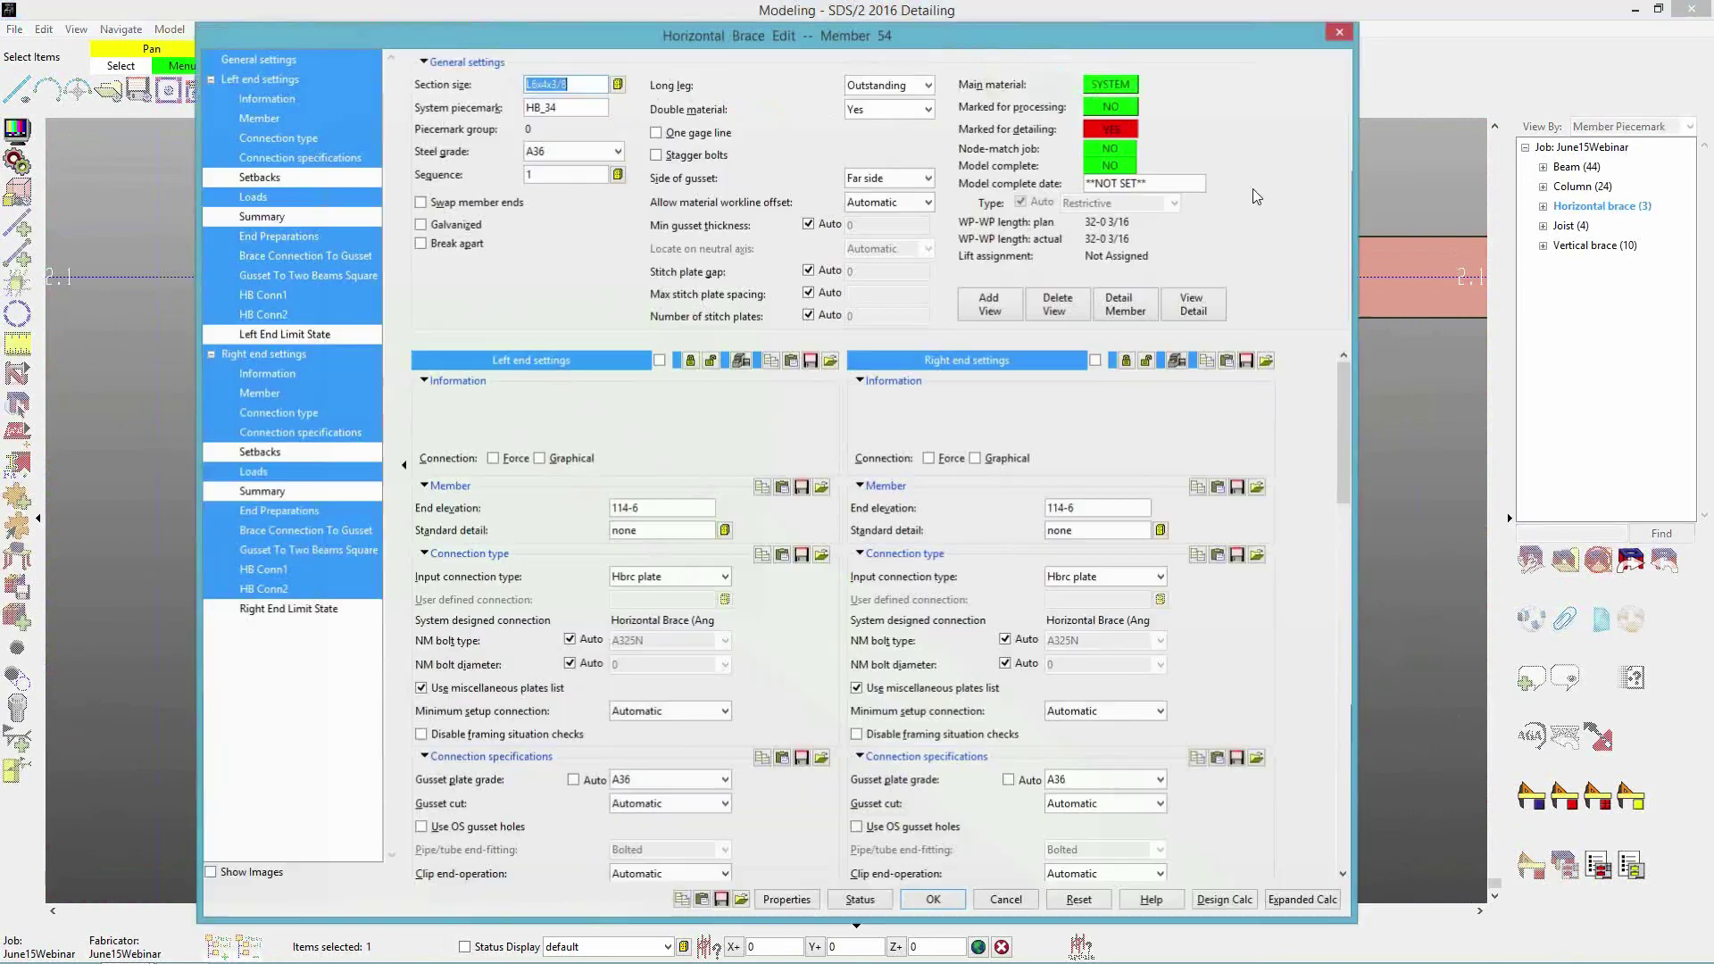
left_click(1127, 104)
key("Return")
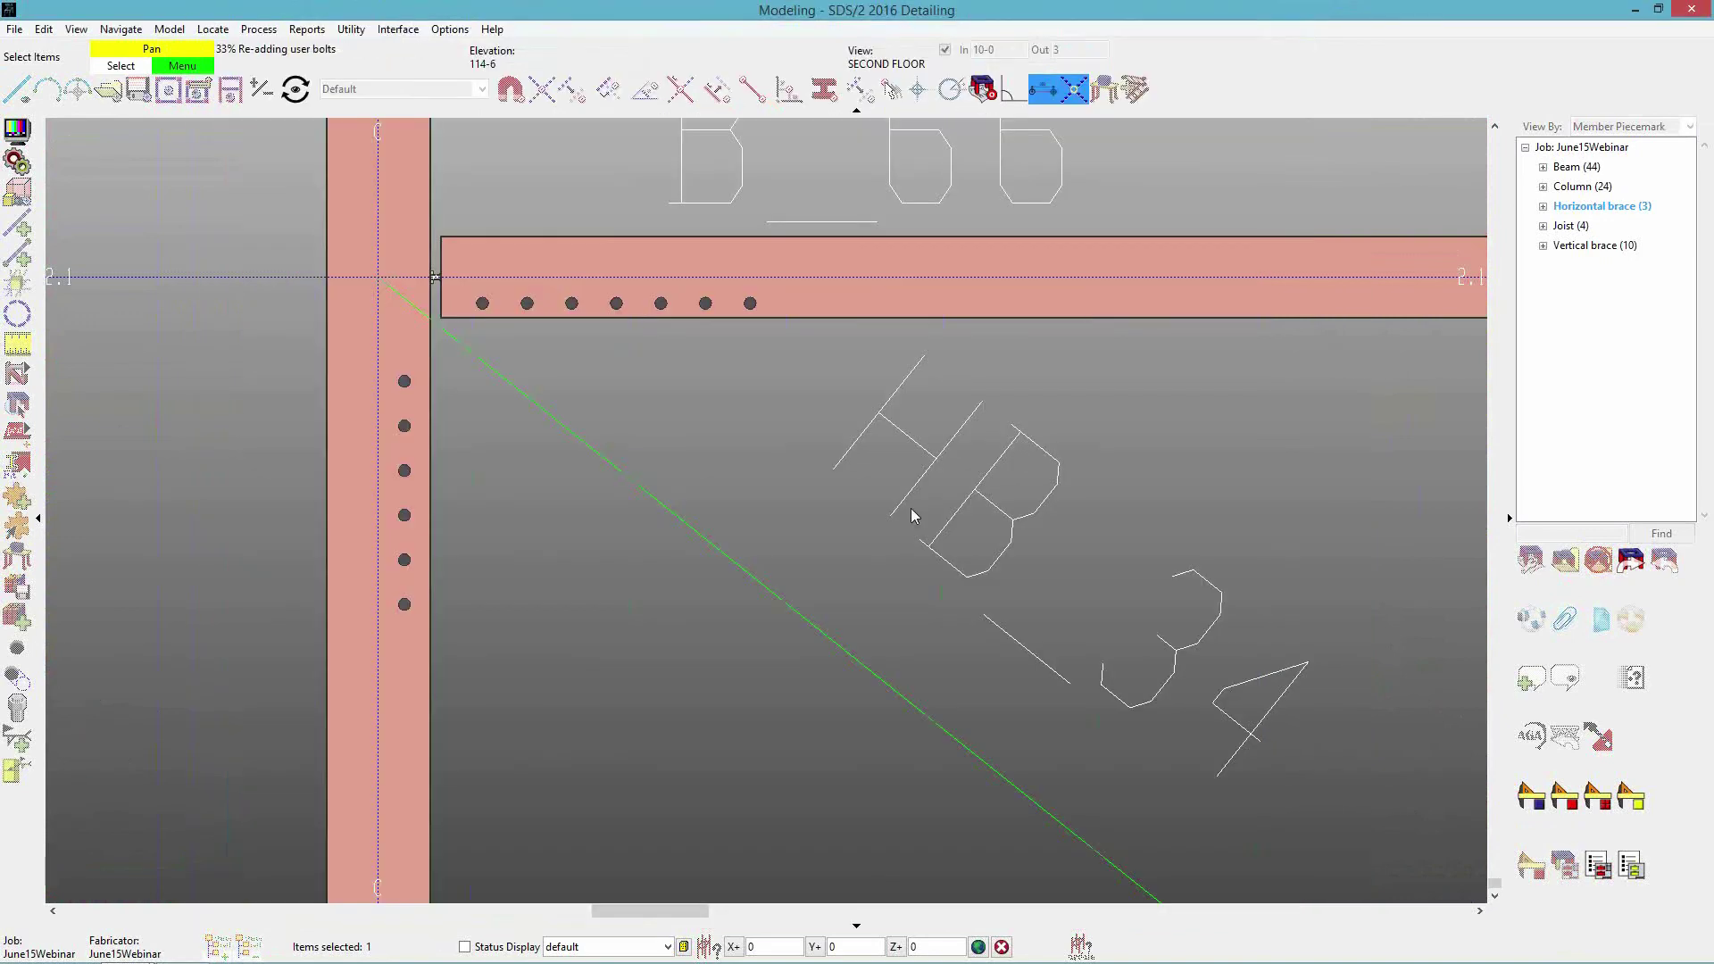
left_click(1159, 490)
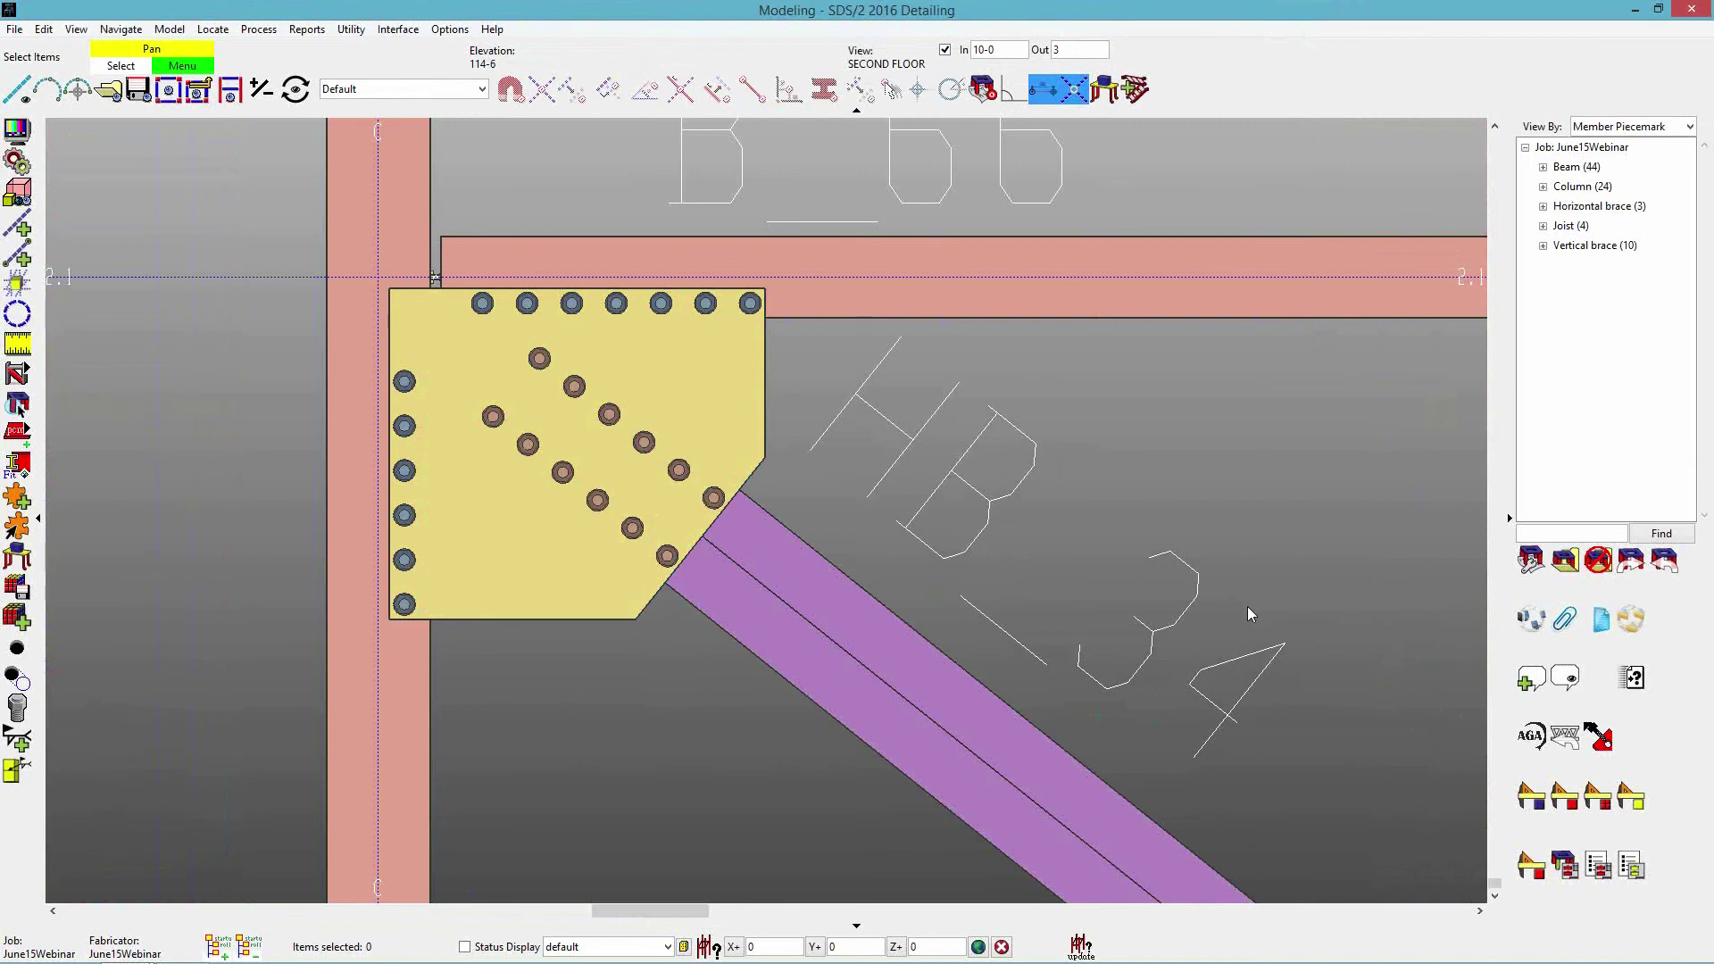
Set the left end Clip end-operation of horizontal brace HB_34 to No and apply the change.
middle_click_drag(1200, 614, 1157, 555)
scroll(1186, 575, "down", 1)
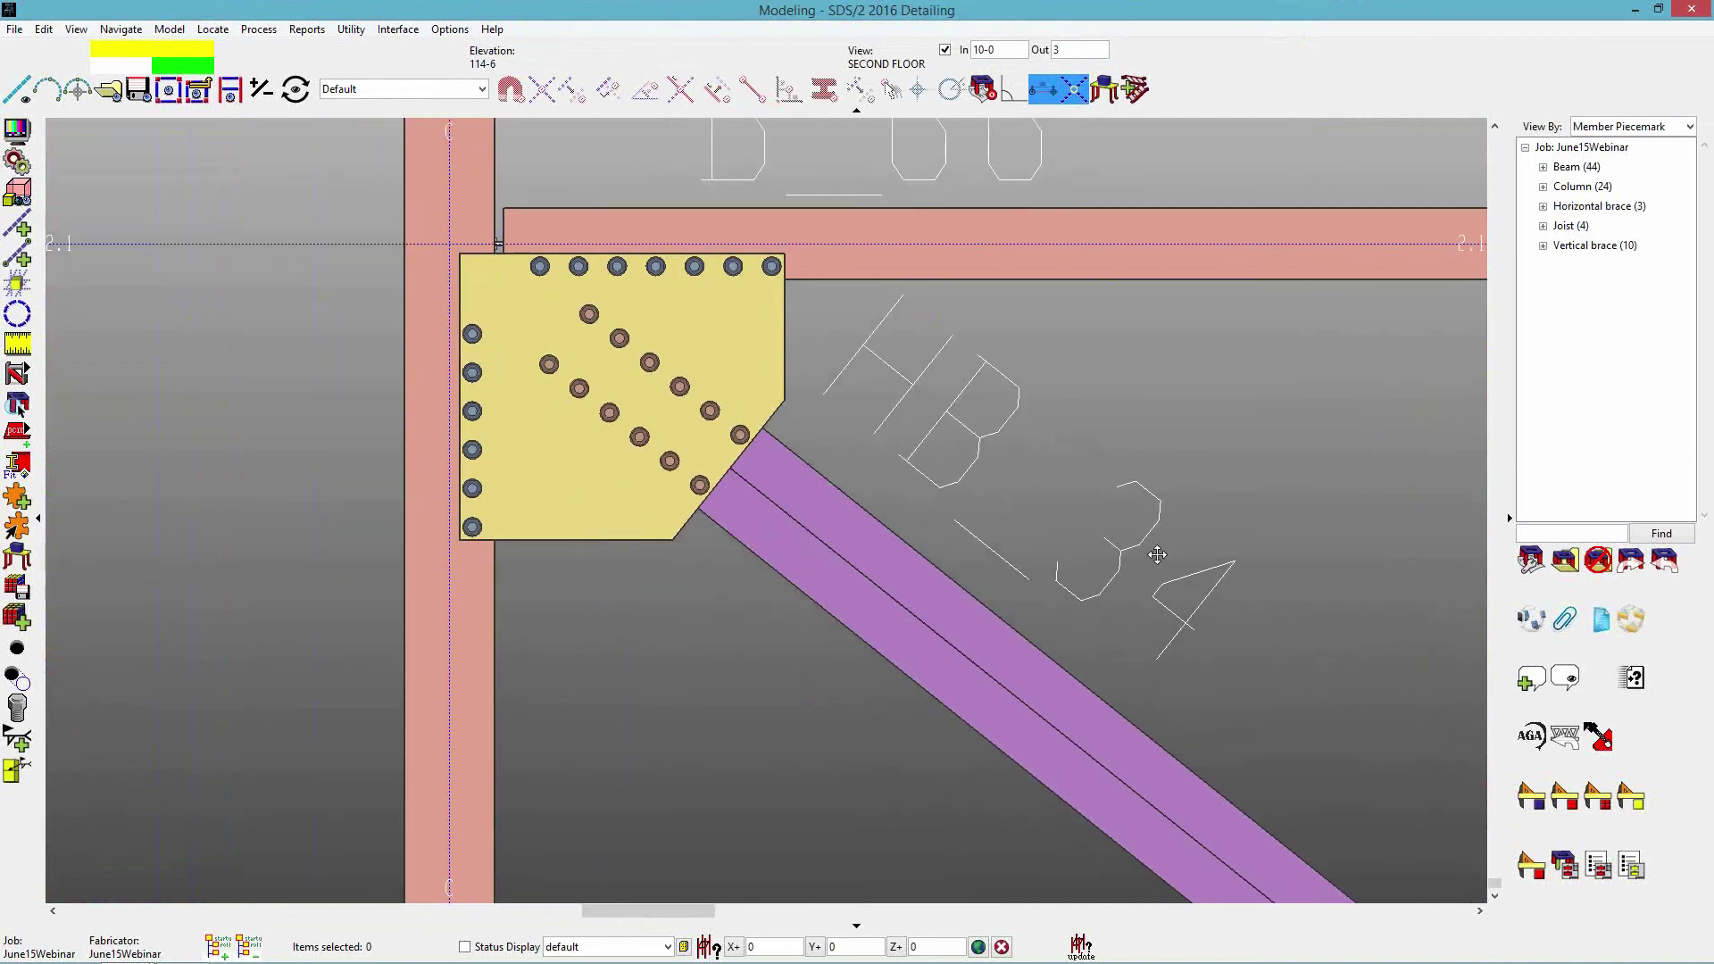
double_click(892, 582)
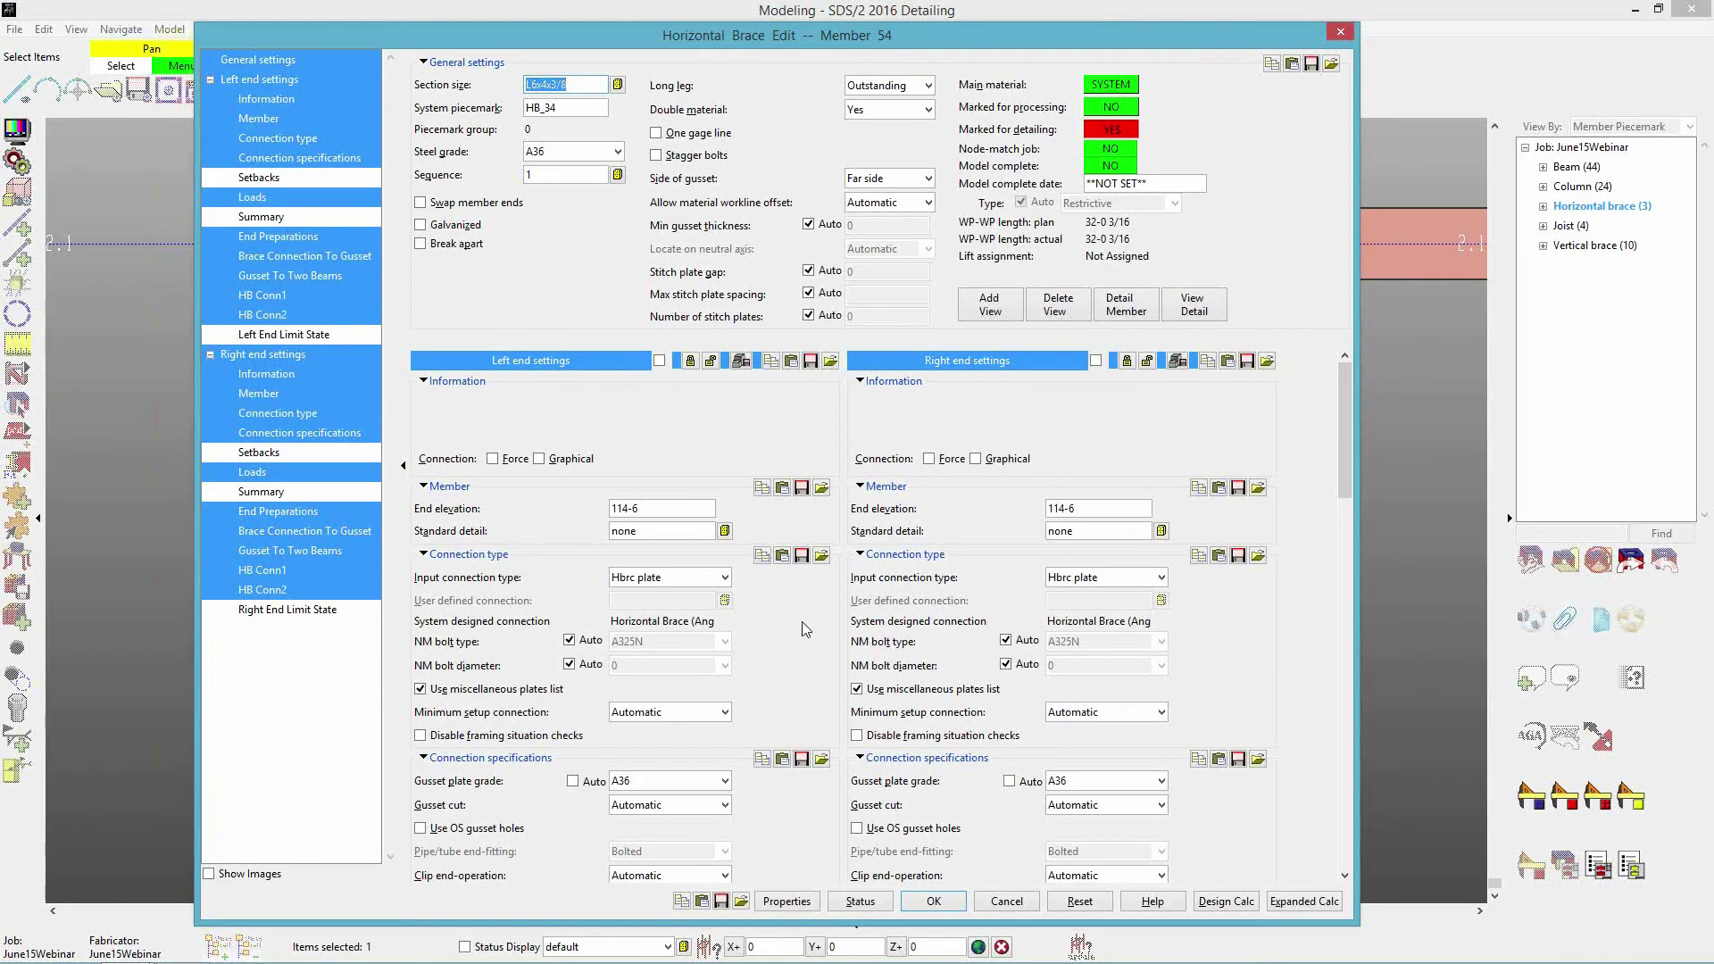
scroll(806, 629, "down", 5)
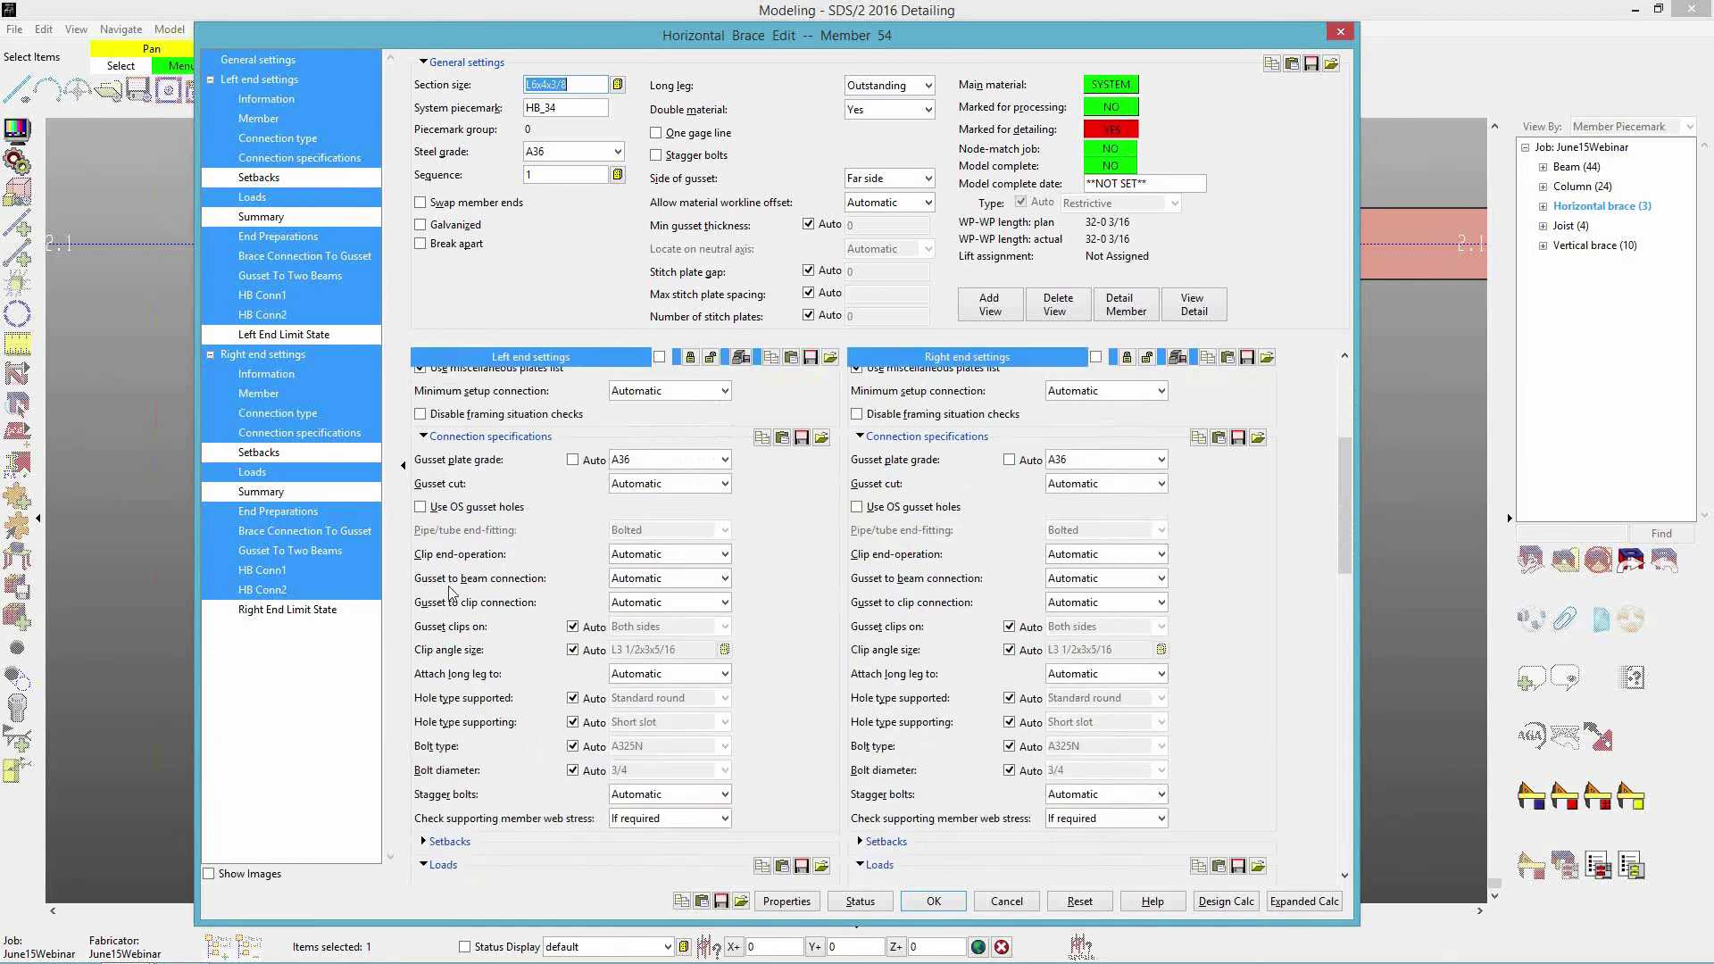
left_click(657, 555)
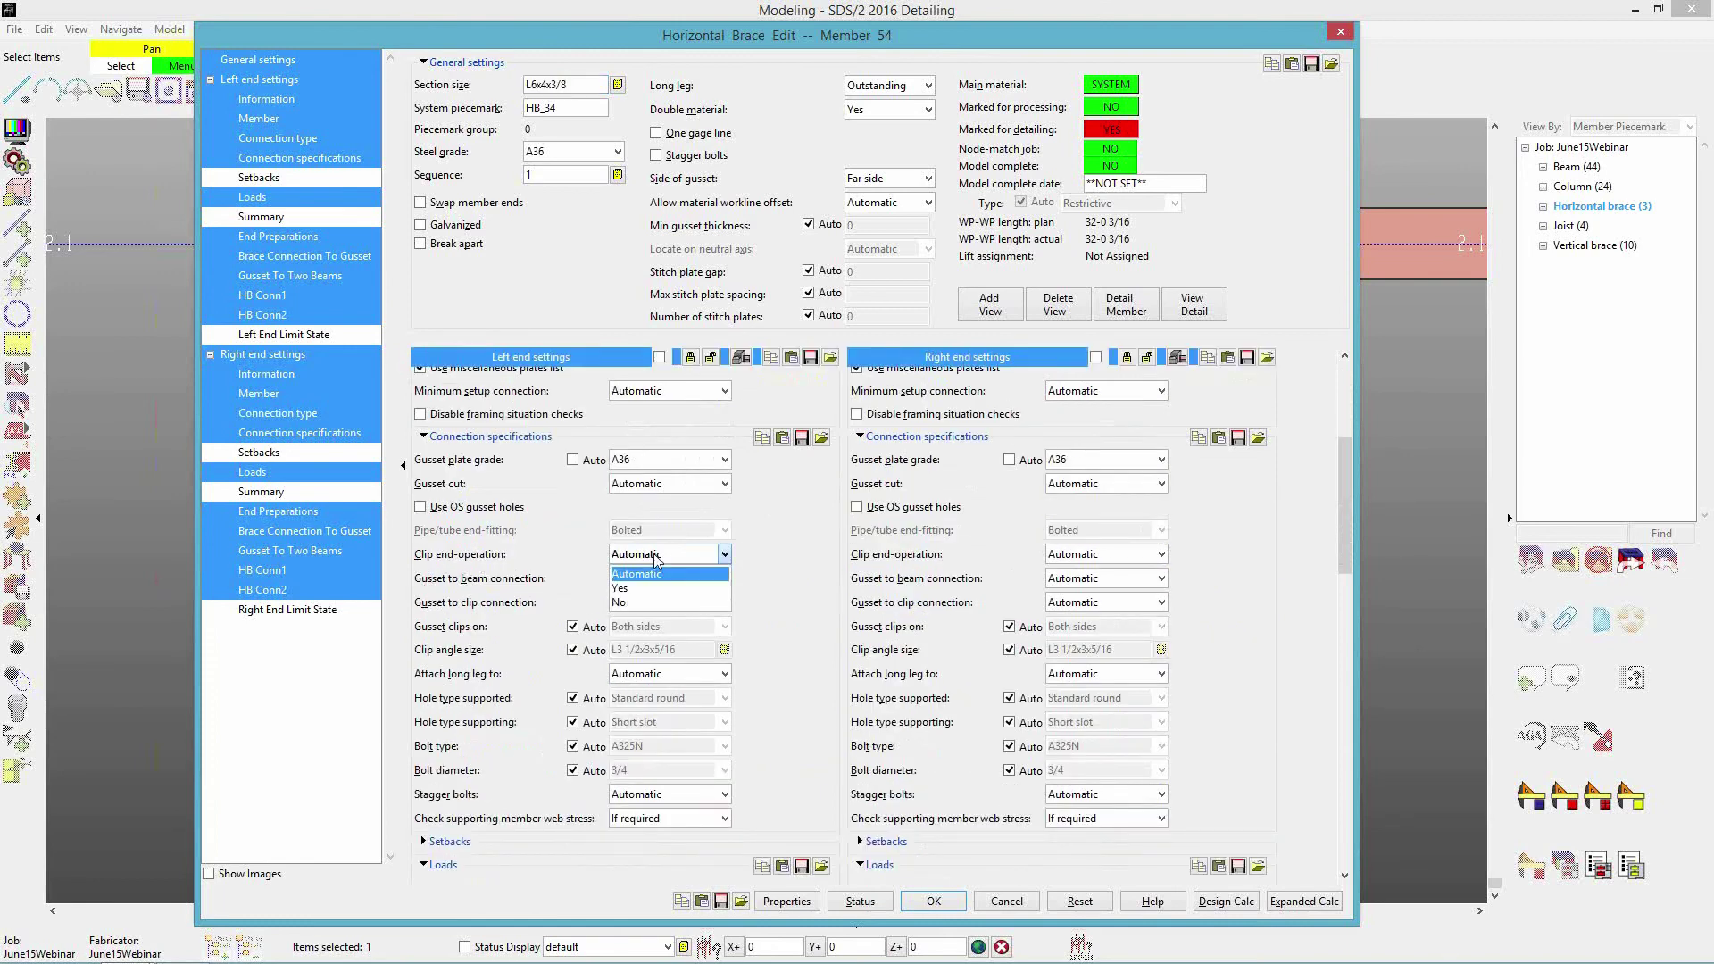
left_click(625, 601)
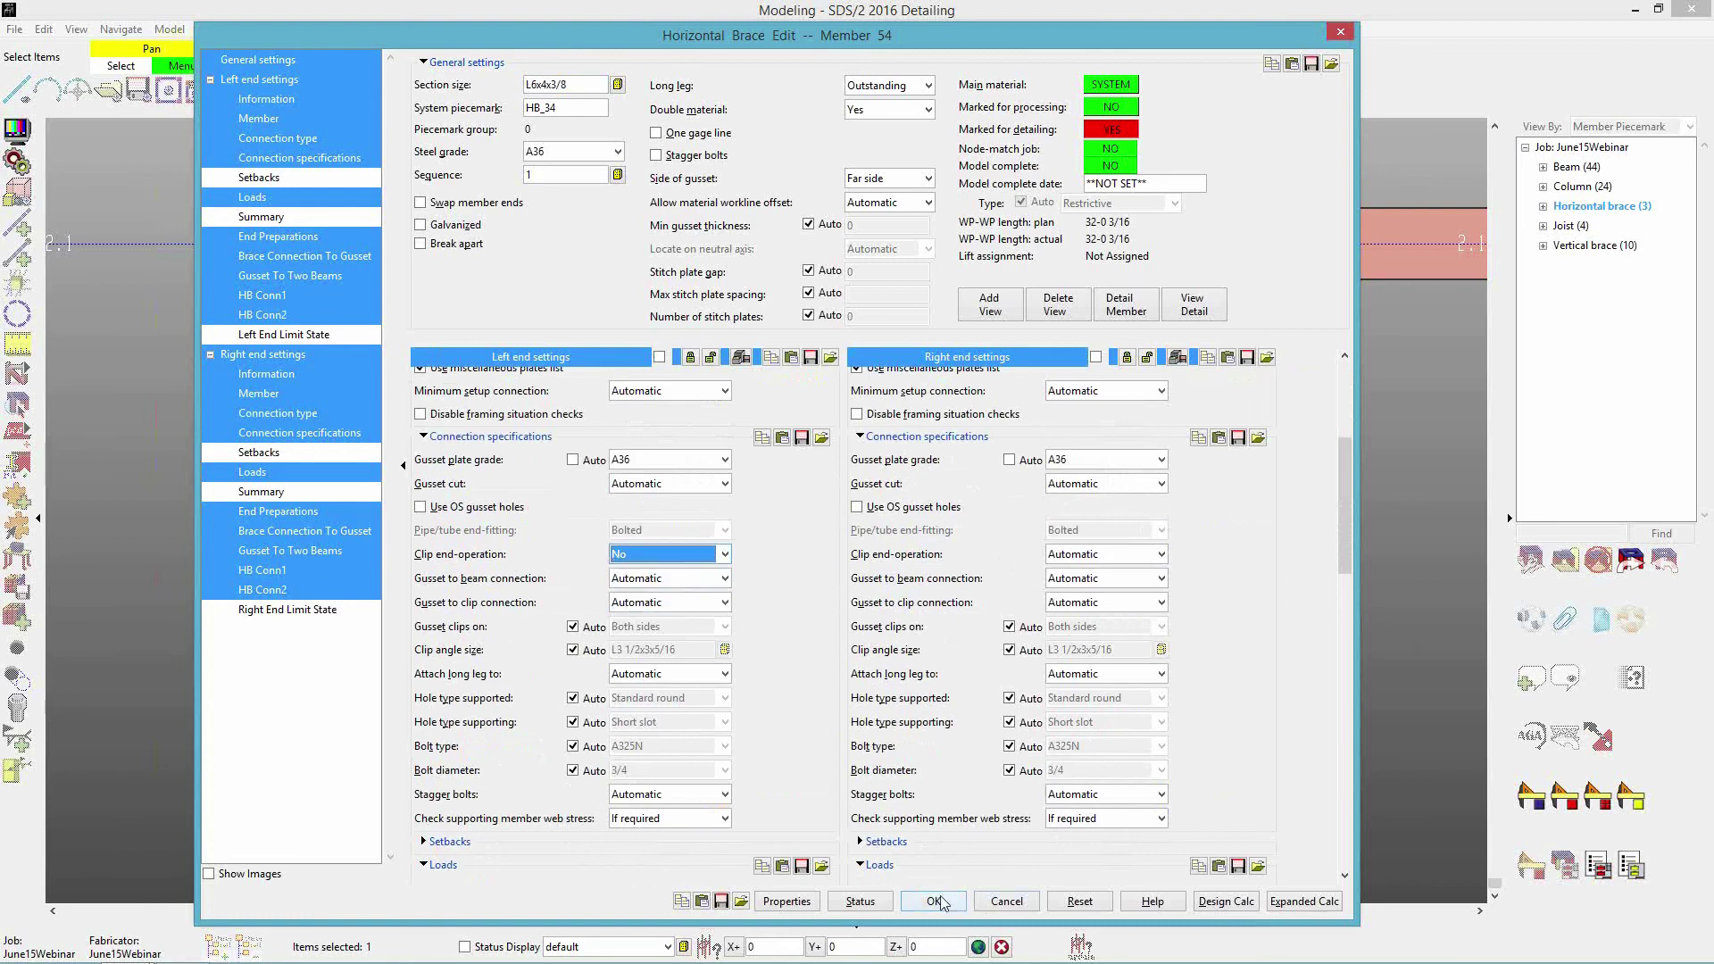
left_click(935, 902)
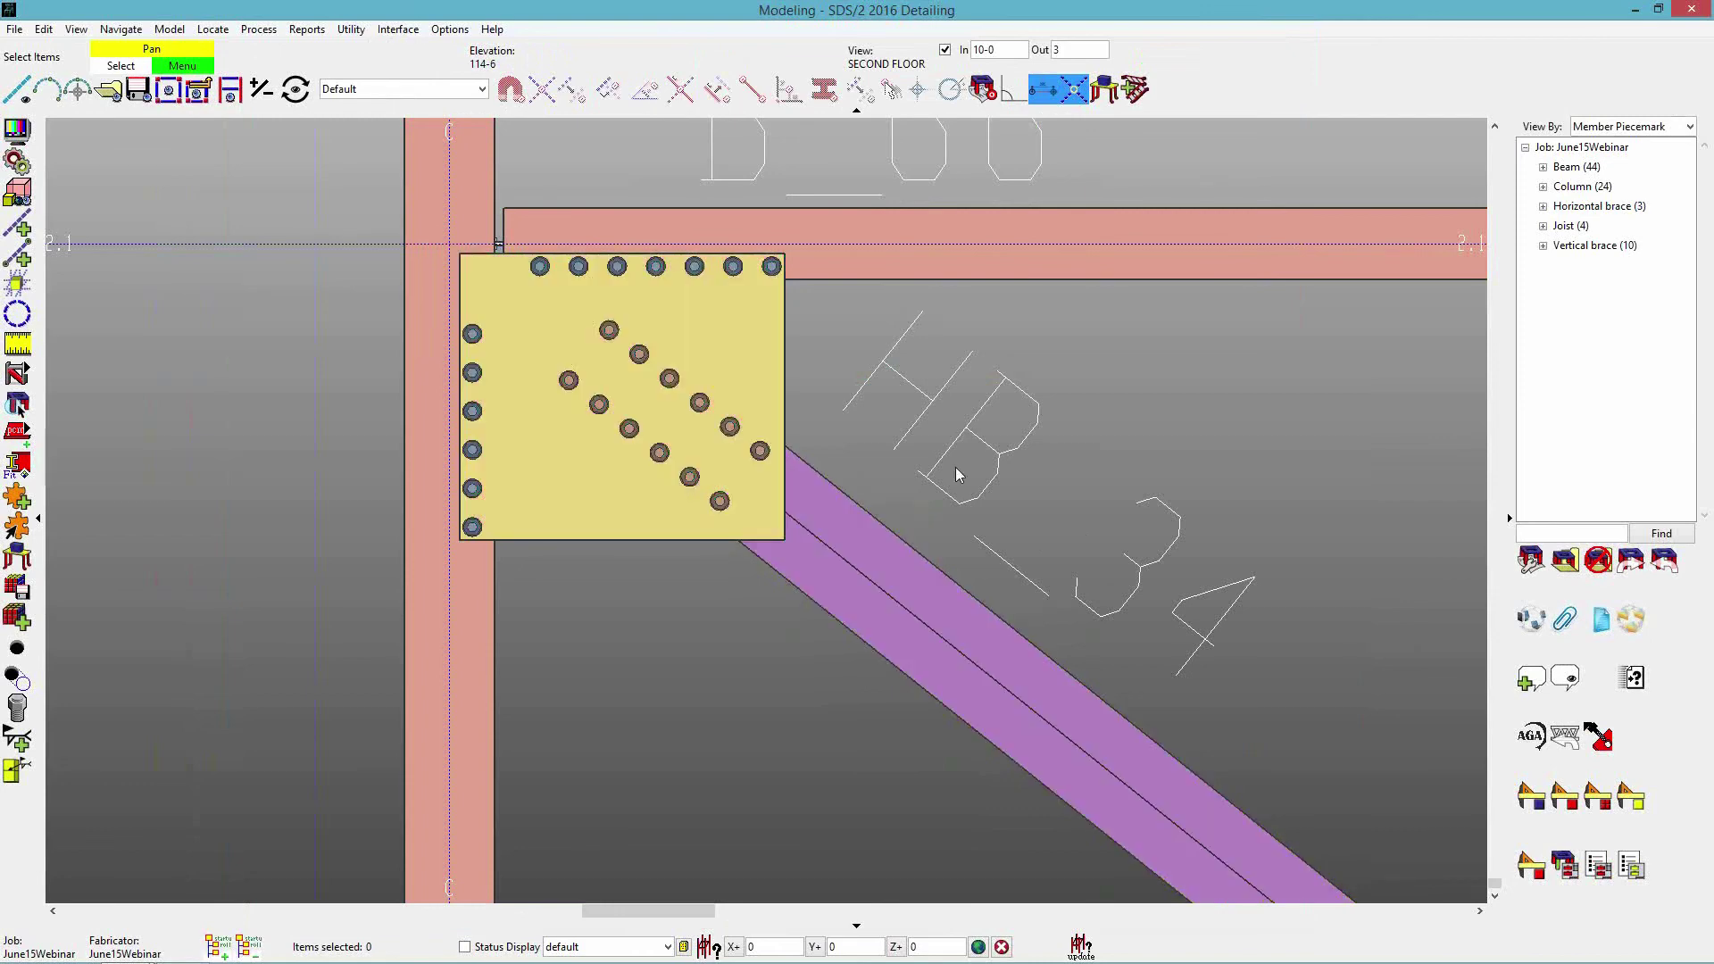
Open the design calculations of horizontal brace HB_34 and go to page 4, the left end's allowable strengths.
double_click(853, 543)
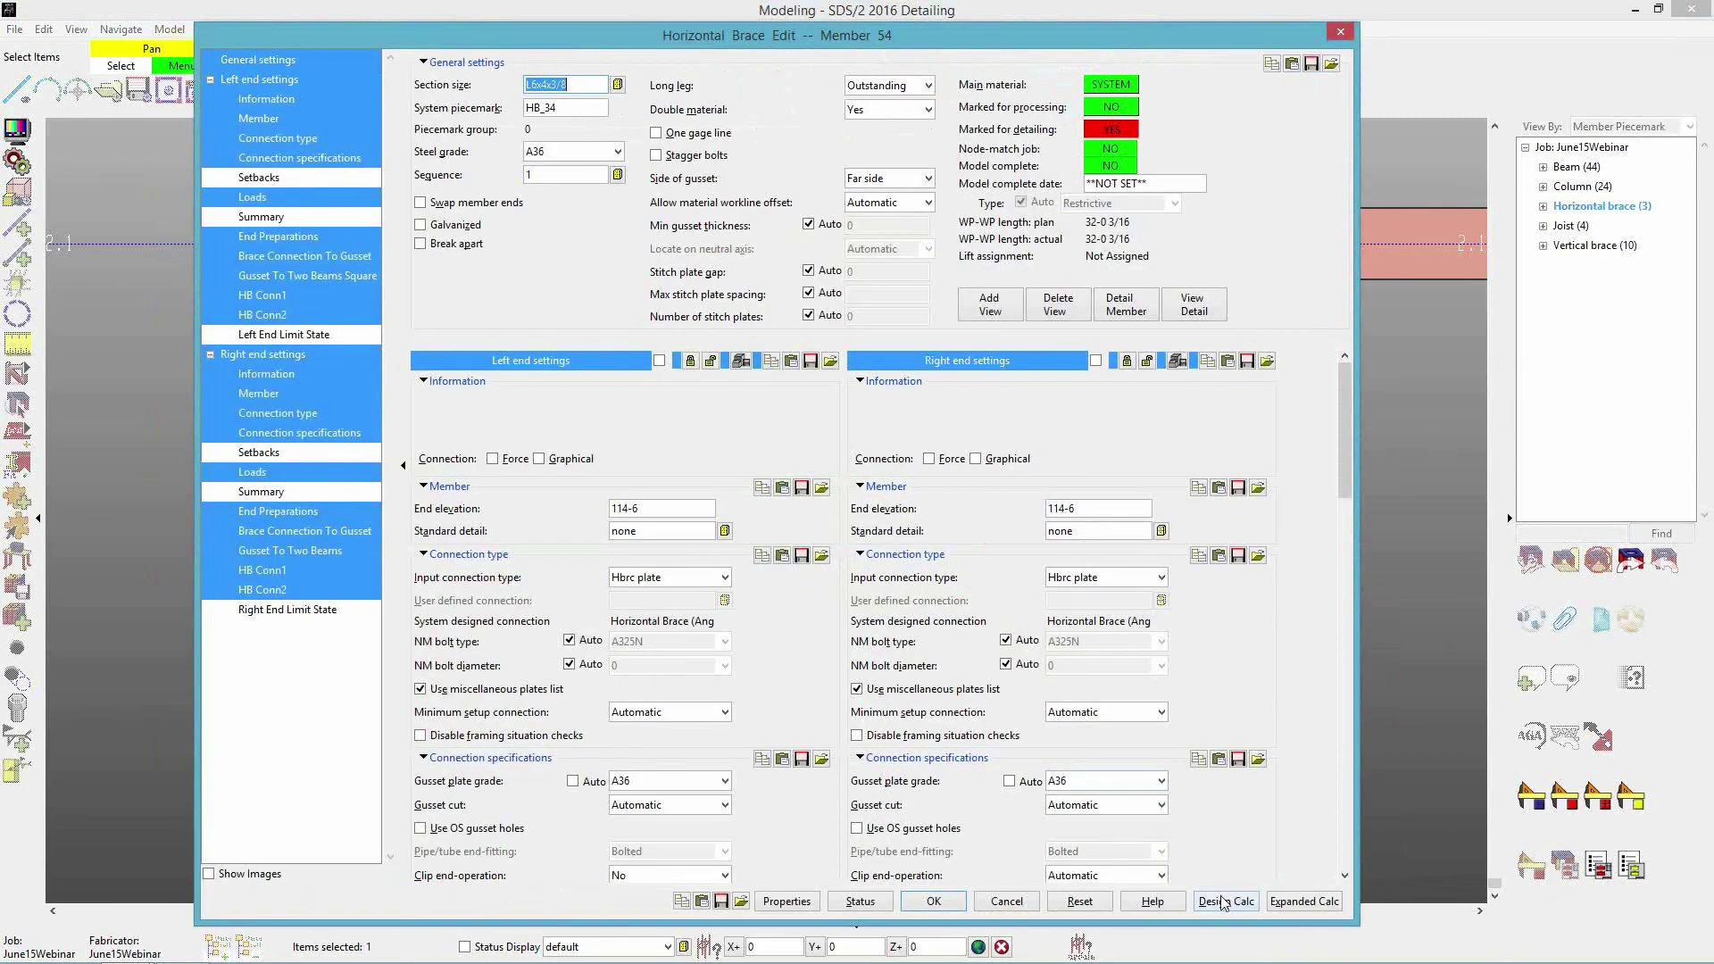
left_click(1223, 901)
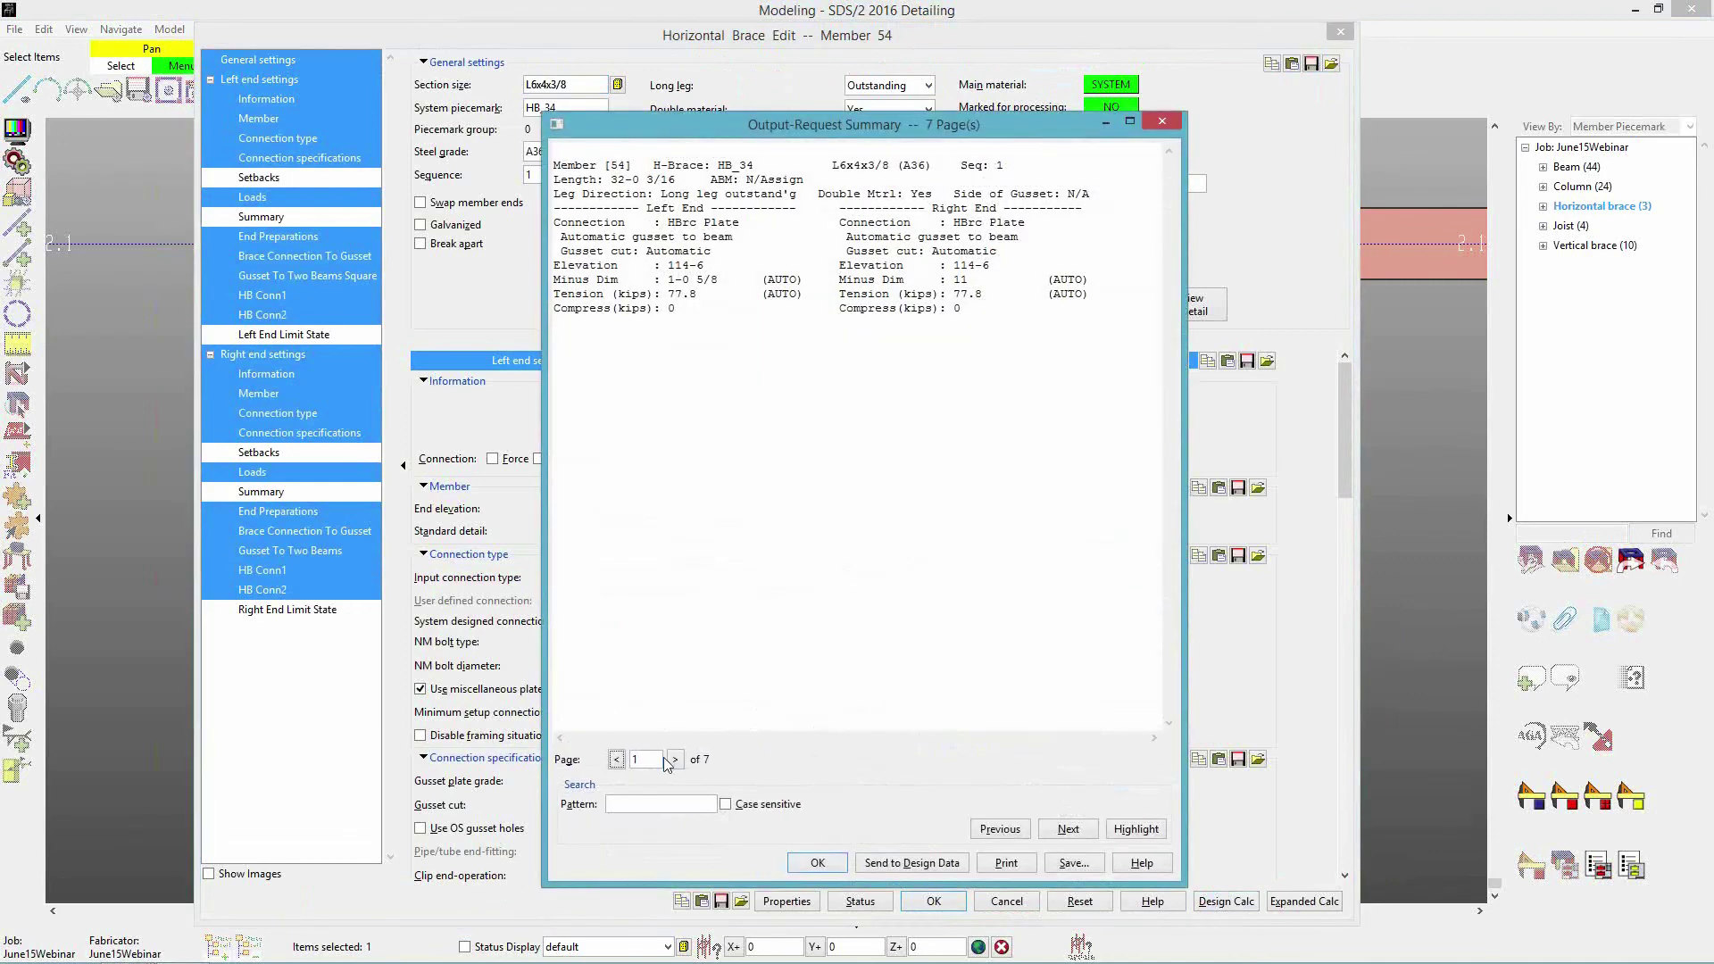
left_click(674, 760)
left_click(675, 760)
left_click(675, 760)
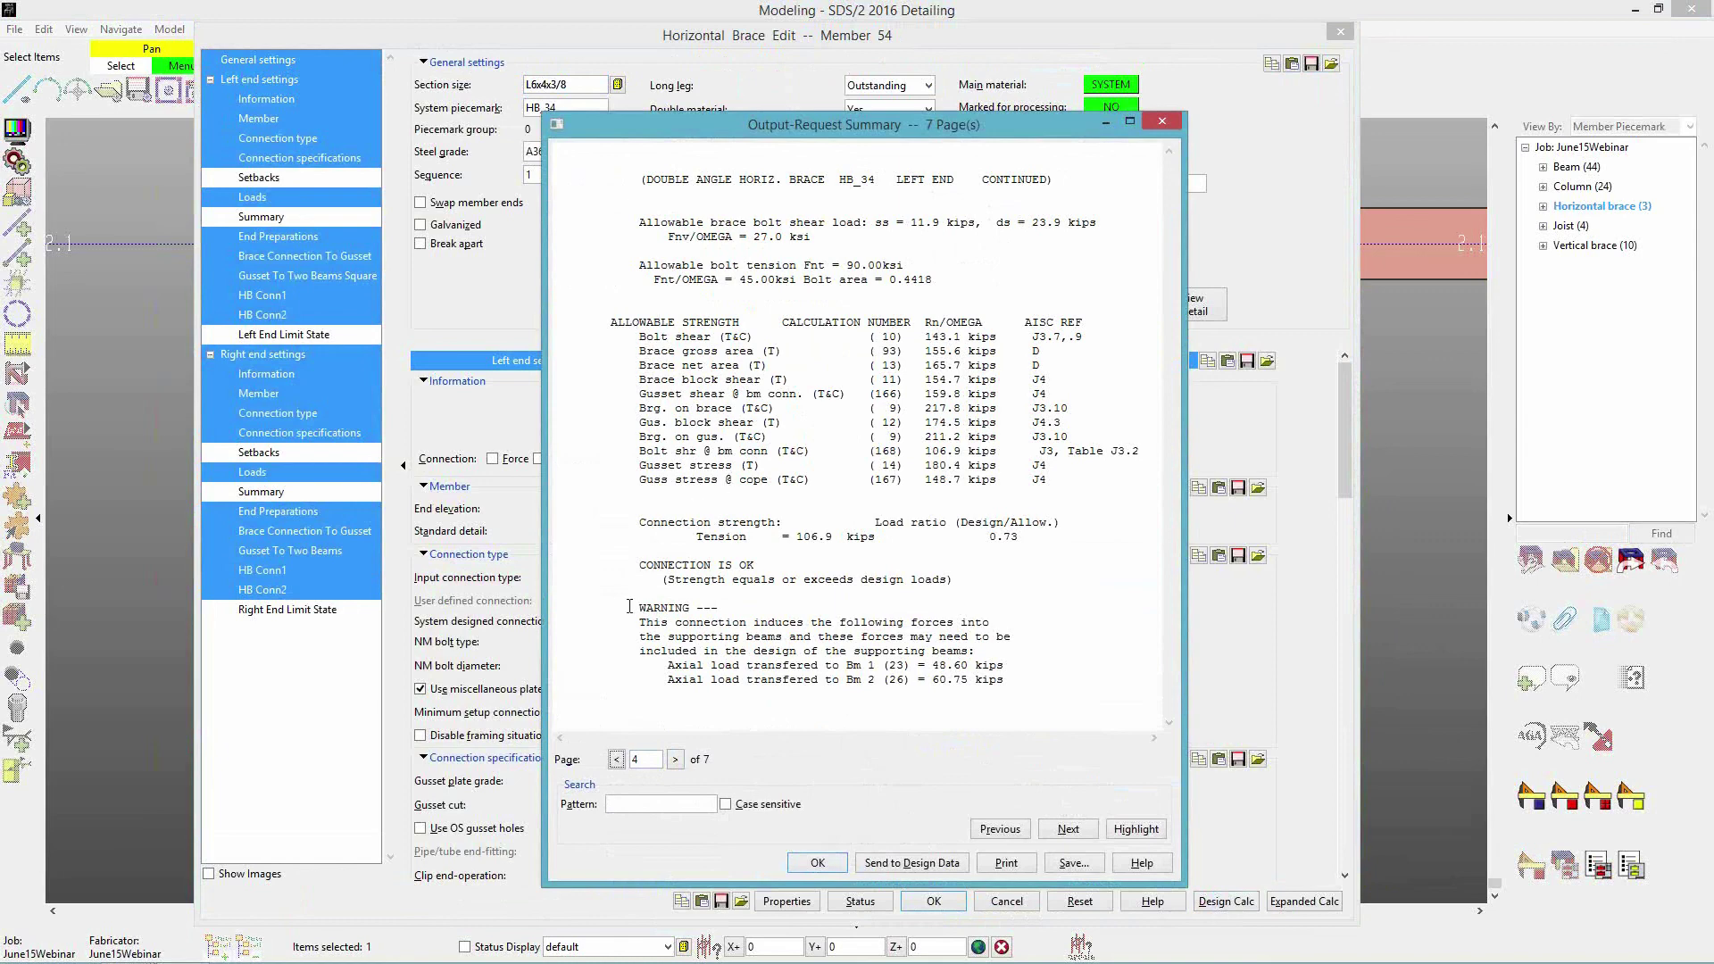
Examine the axial loads transferred to the two supporting beams and their member numbers, and close the brace settings without changes.
left_click_drag(634, 608, 1064, 680)
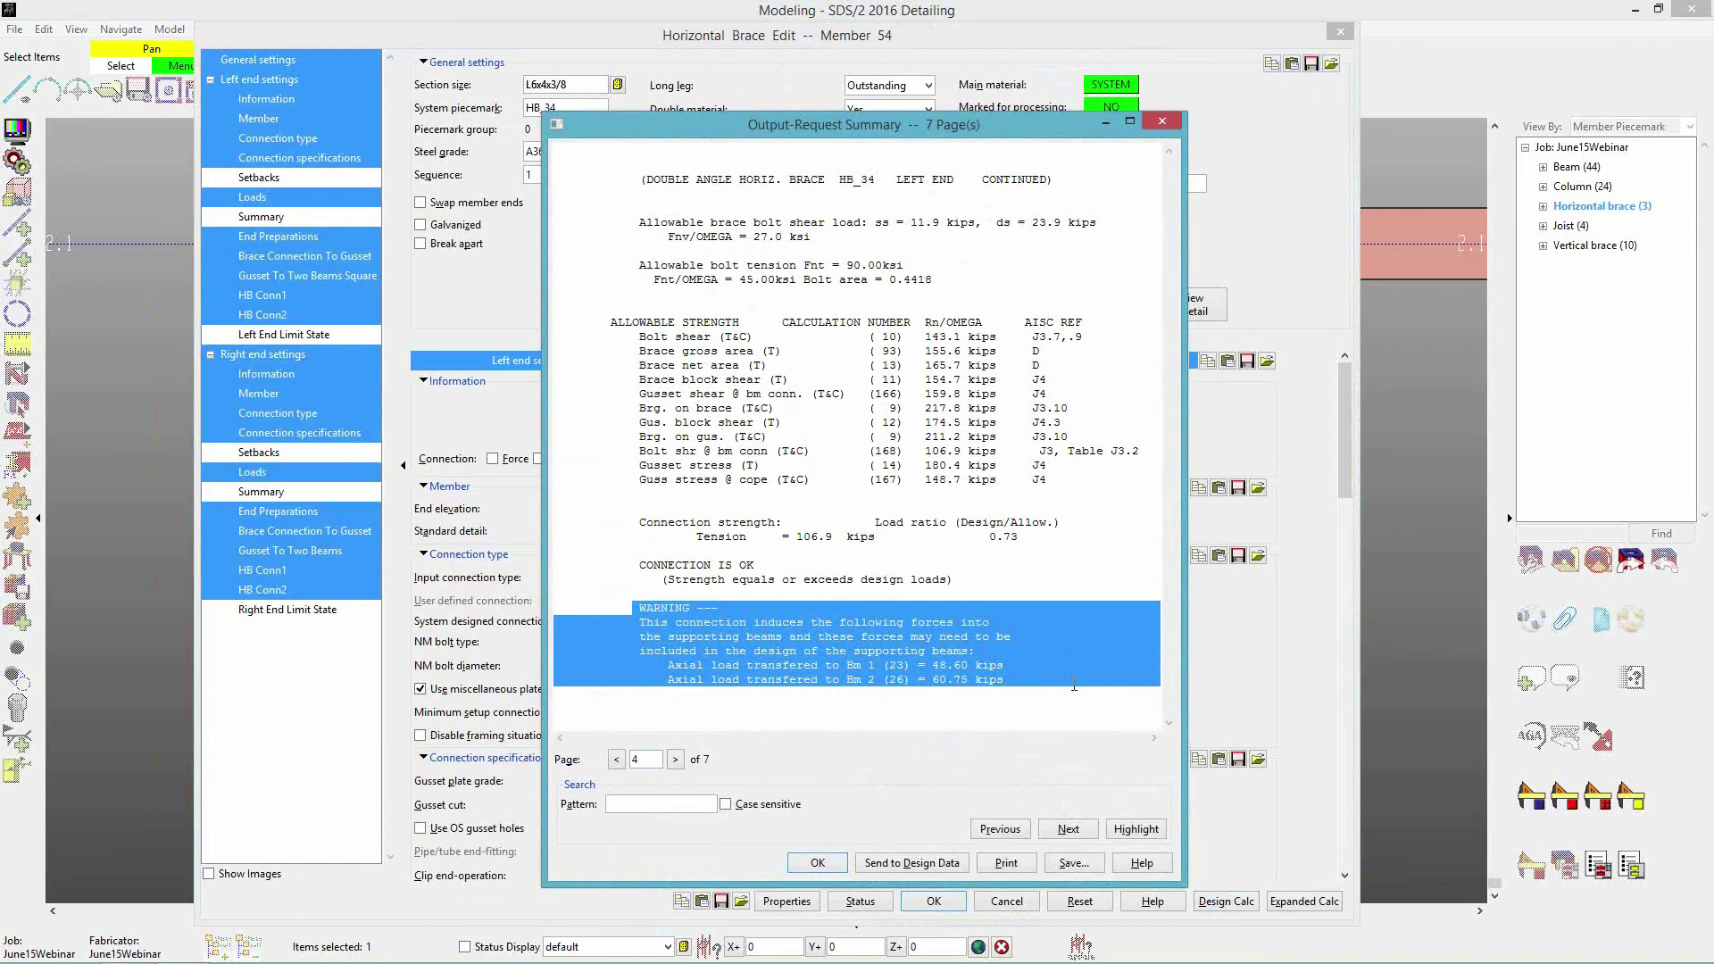
left_click_drag(839, 665, 1018, 669)
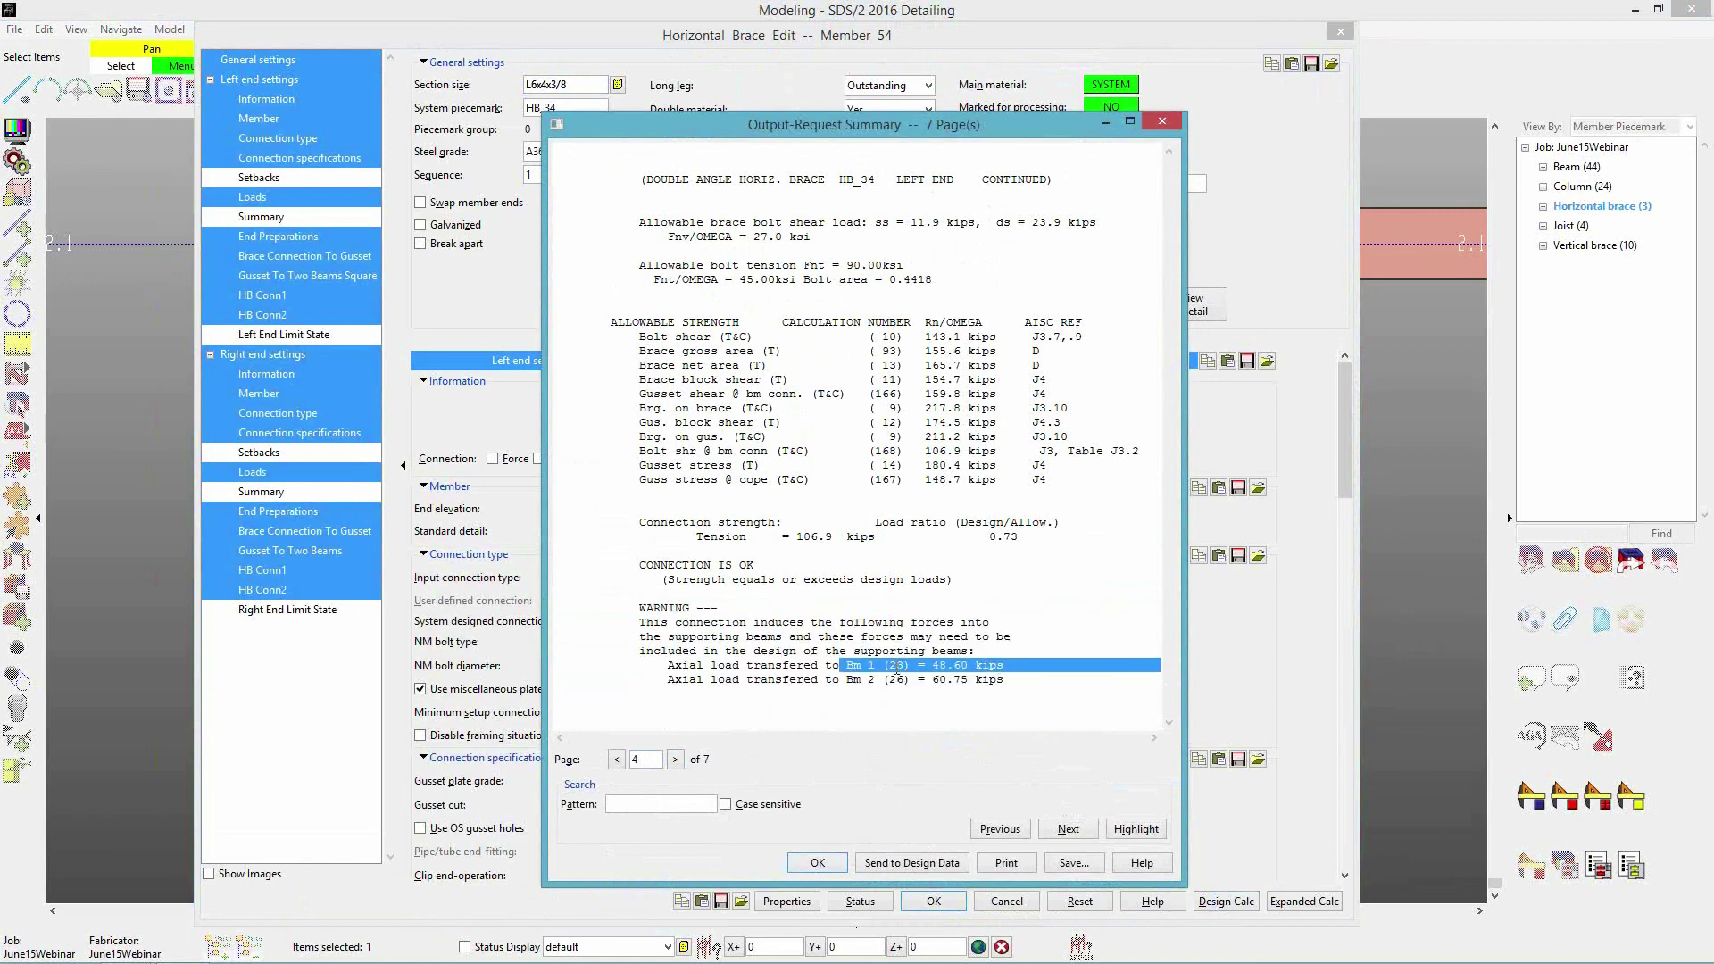
double_click(895, 665)
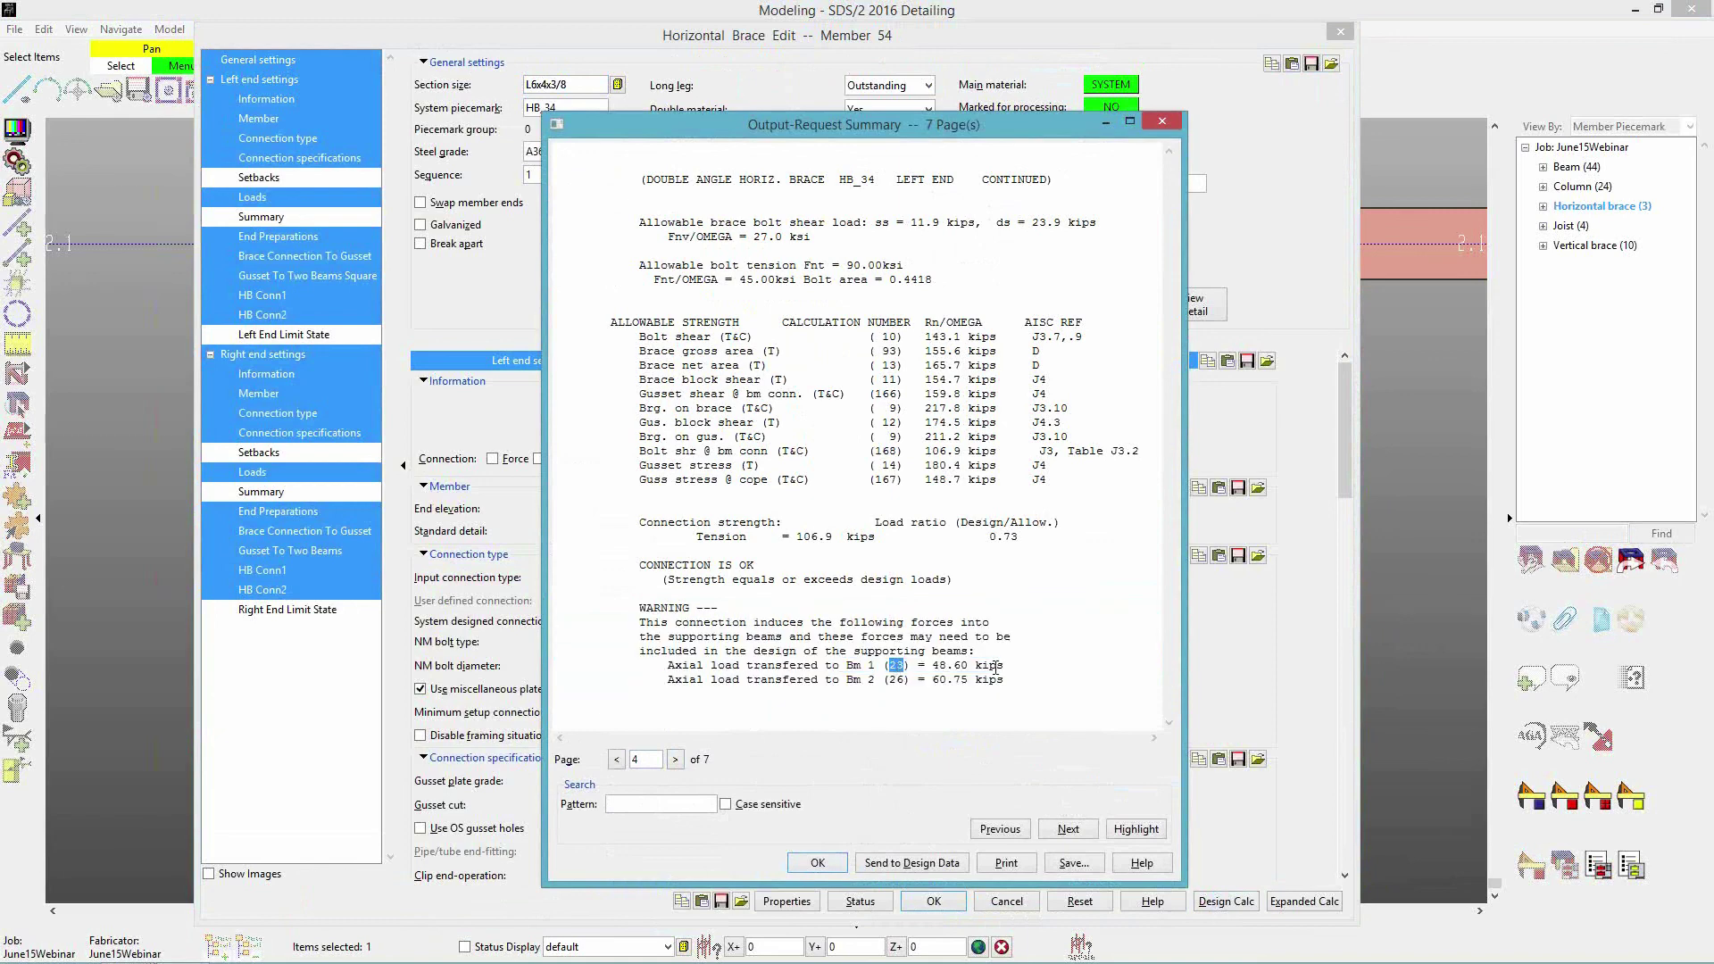
left_click(1018, 668)
double_click(896, 665)
double_click(895, 679)
left_click(1016, 908)
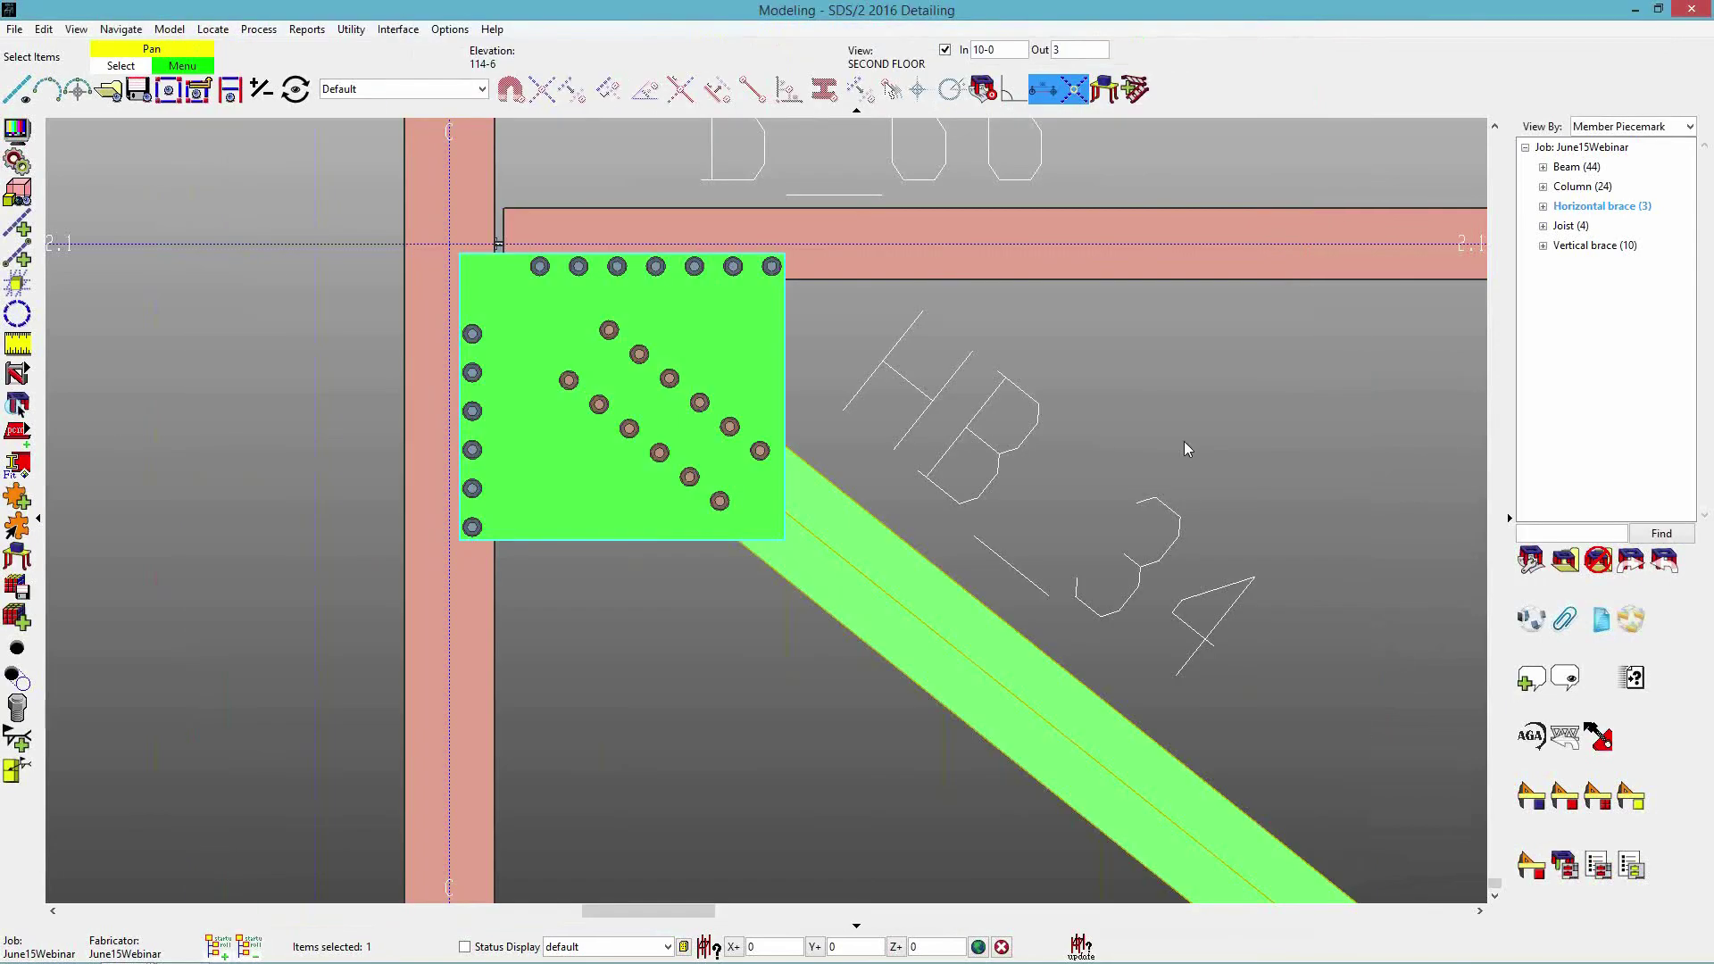